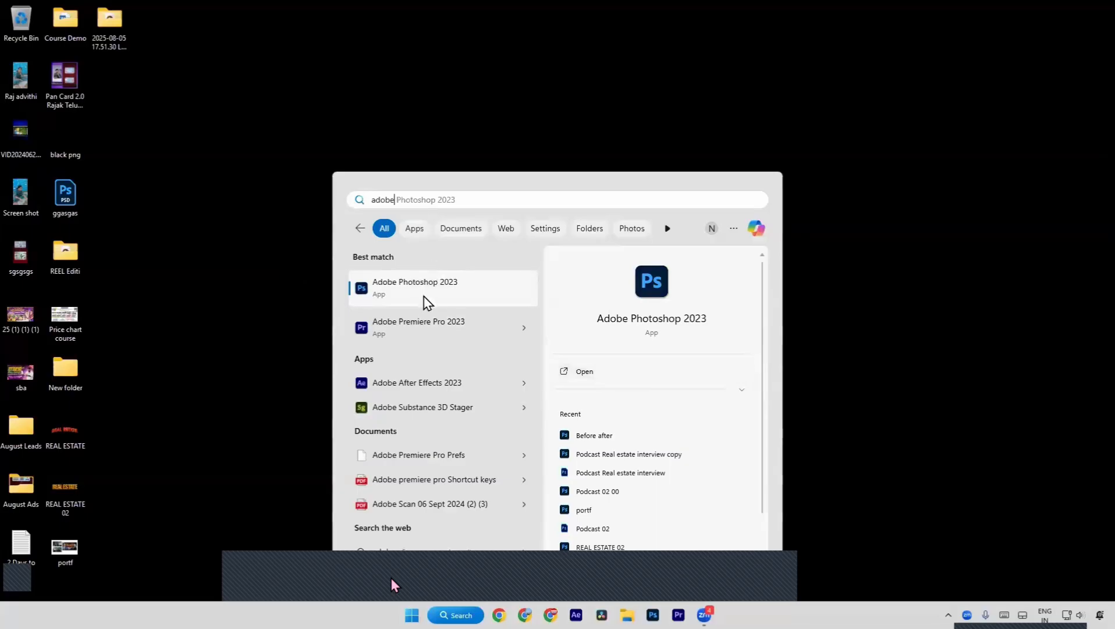
# - Launch Adobe Photoshop 2023 and open the settings for a new document
pyautogui.rightClick(424, 297)
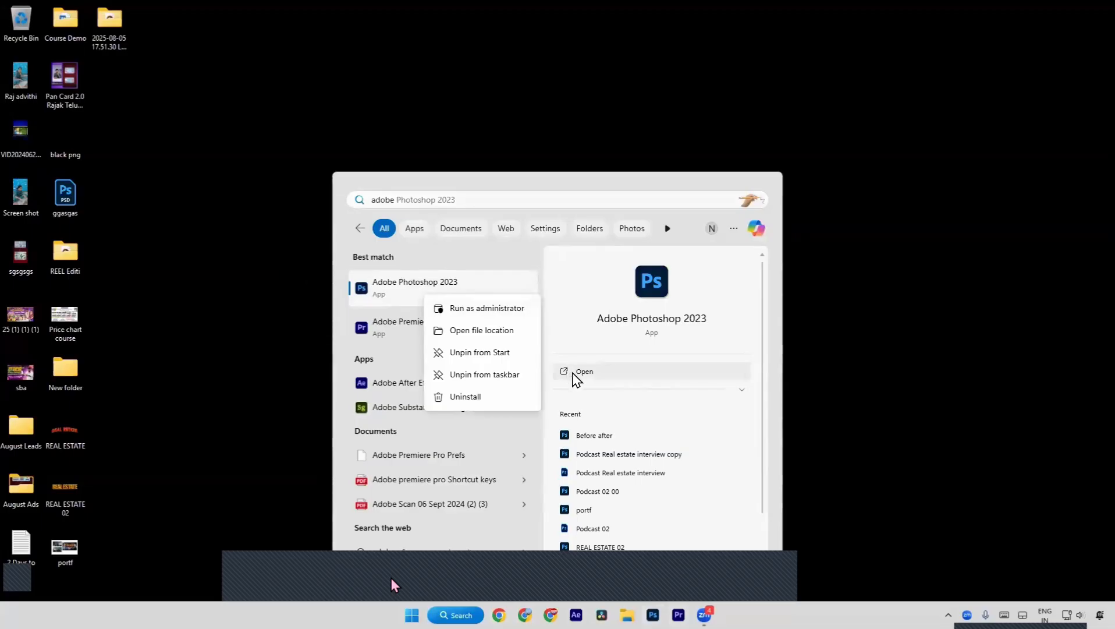
pyautogui.click(592, 378)
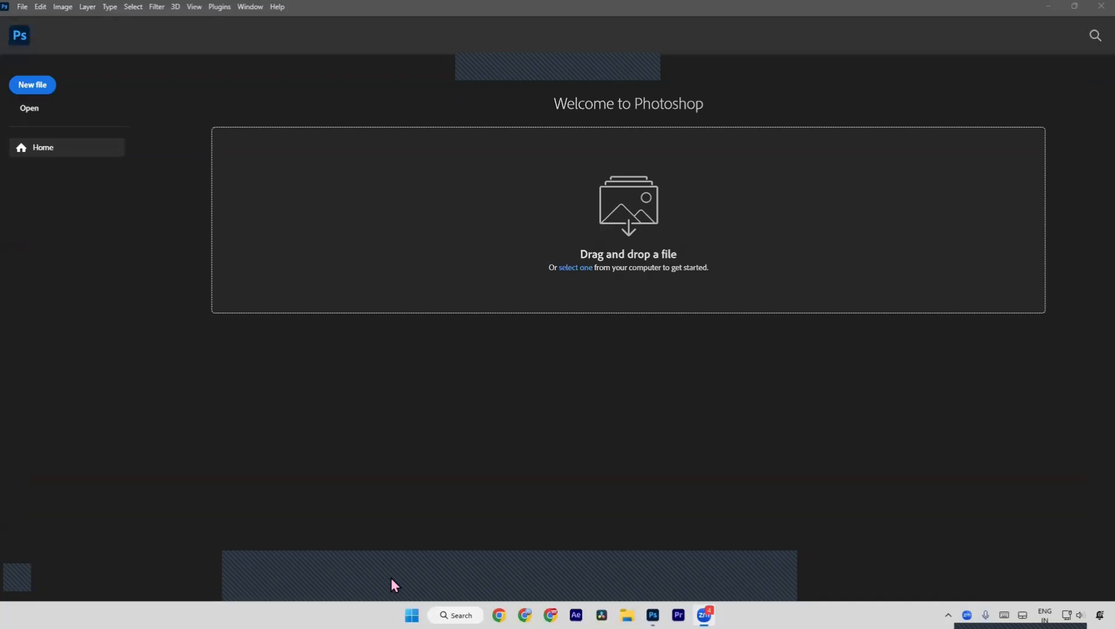
pyautogui.click(171, 269)
pyautogui.click(39, 86)
pyautogui.click(38, 92)
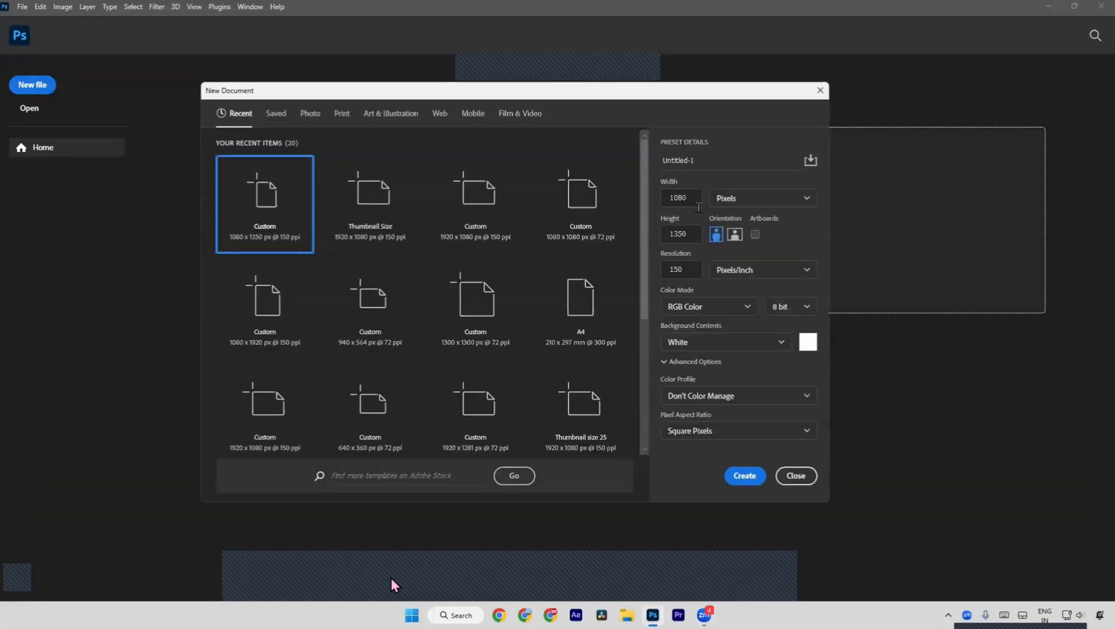
# - Create a new document 1920 centimeters wide and 1080 centimeters high at 150 pixels/inch
pyautogui.click(735, 201)
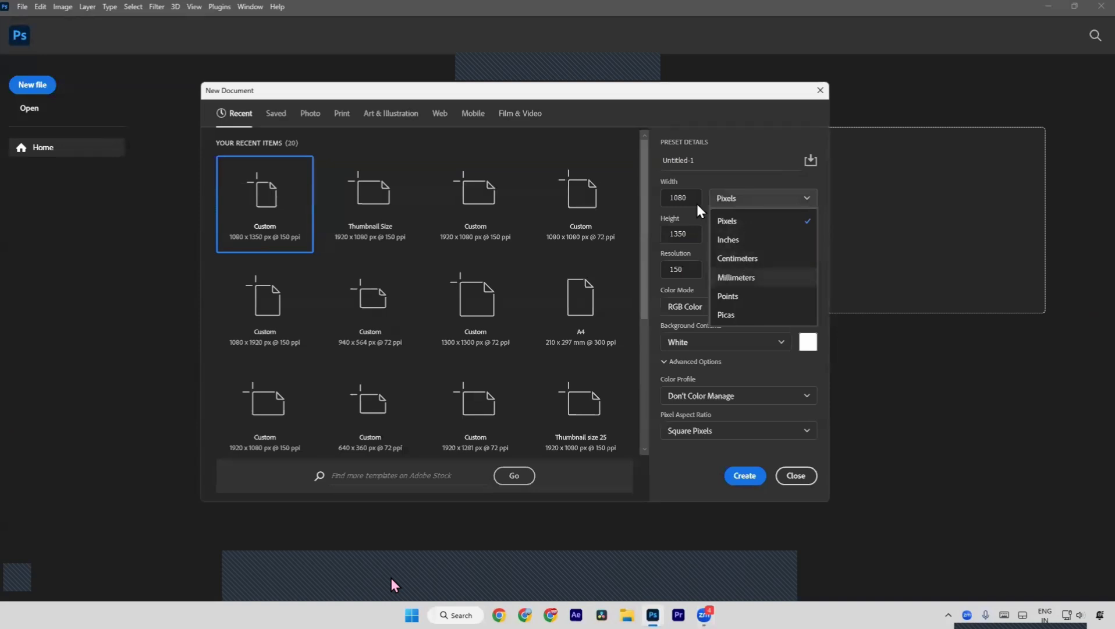
pyautogui.click(737, 259)
pyautogui.doubleClick(685, 198)
pyautogui.write('19')
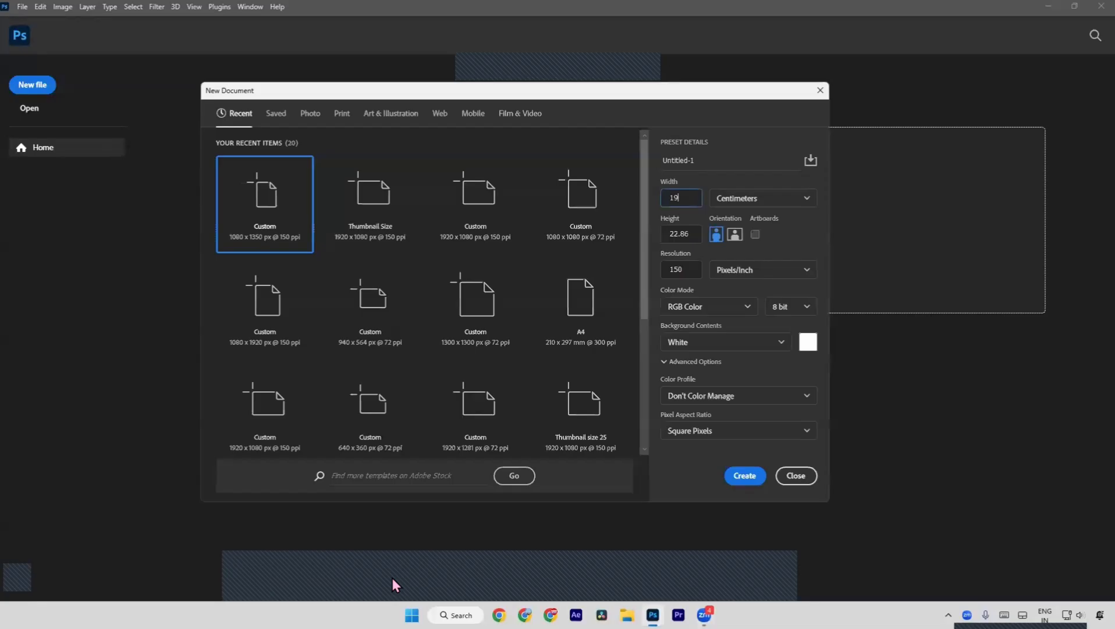
pyautogui.write('20')
pyautogui.press('Tab')
pyautogui.write('1080')
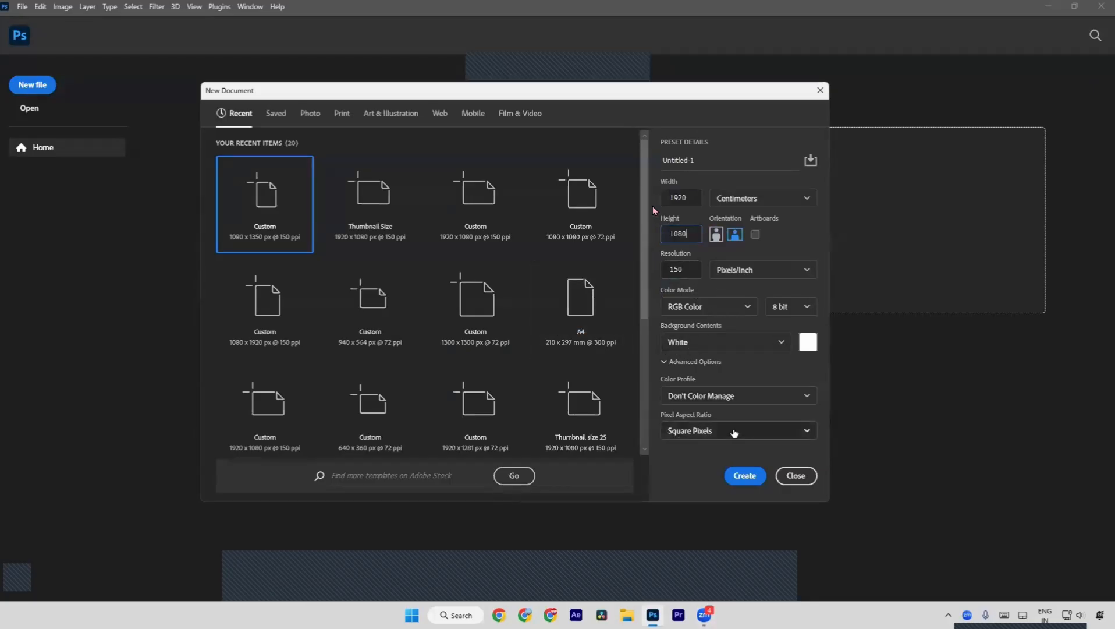
pyautogui.click(745, 476)
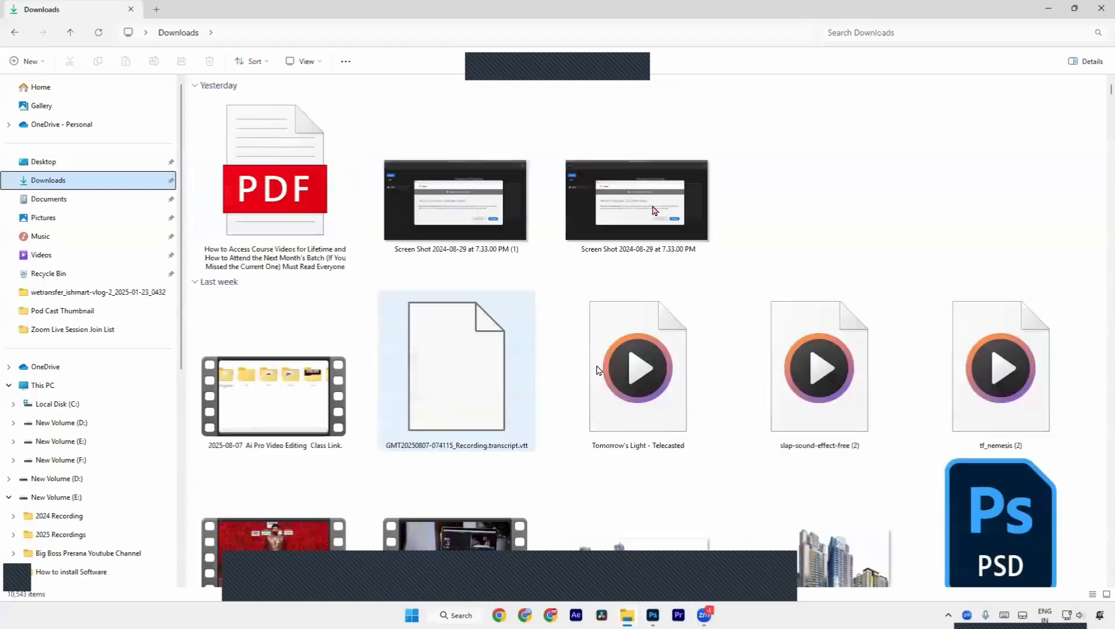
# - Find the photo of the young man in the Downloads folder, place it in the document and enlarge it to about 1060%
pyautogui.scroll(-3, 612, 347)
pyautogui.scroll(-5, 606, 396)
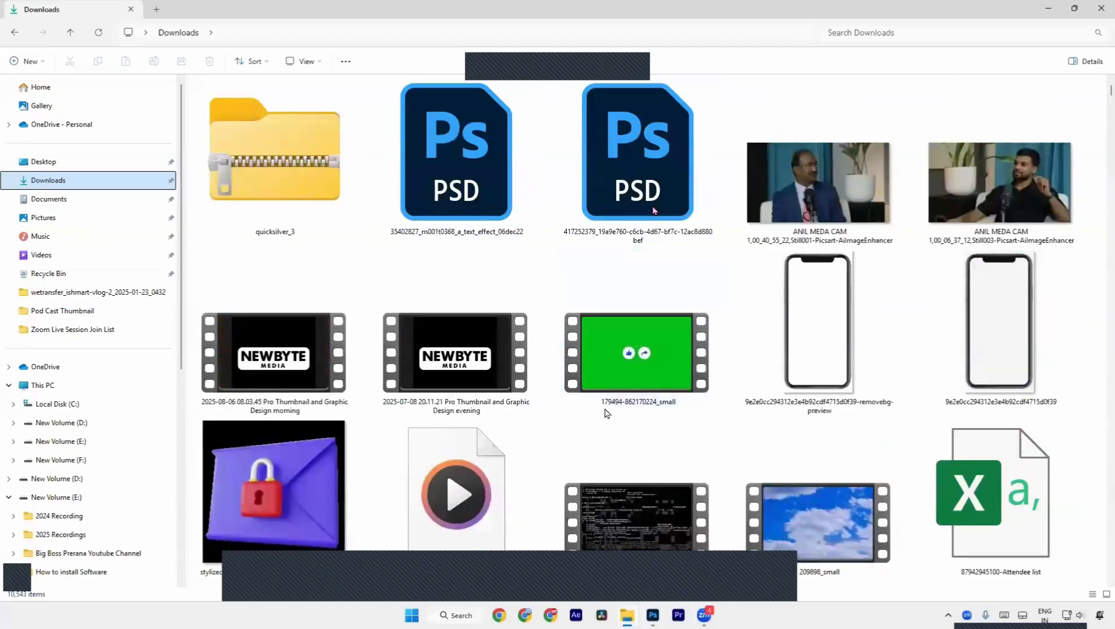
pyautogui.scroll(-5, 605, 413)
pyautogui.scroll(-10, 581, 397)
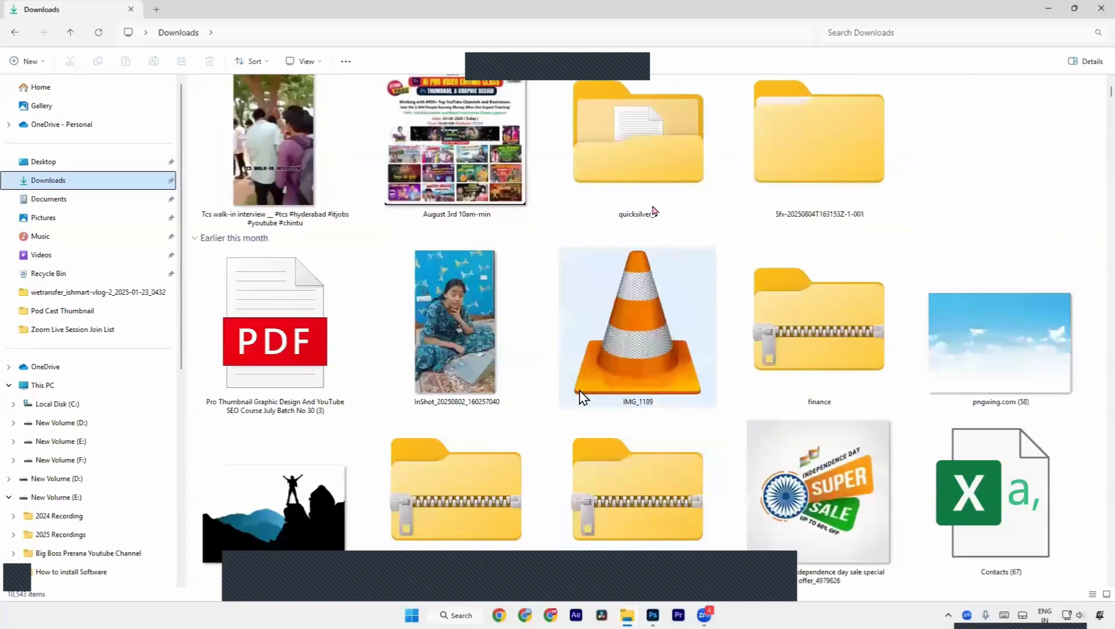
pyautogui.scroll(-2, 581, 397)
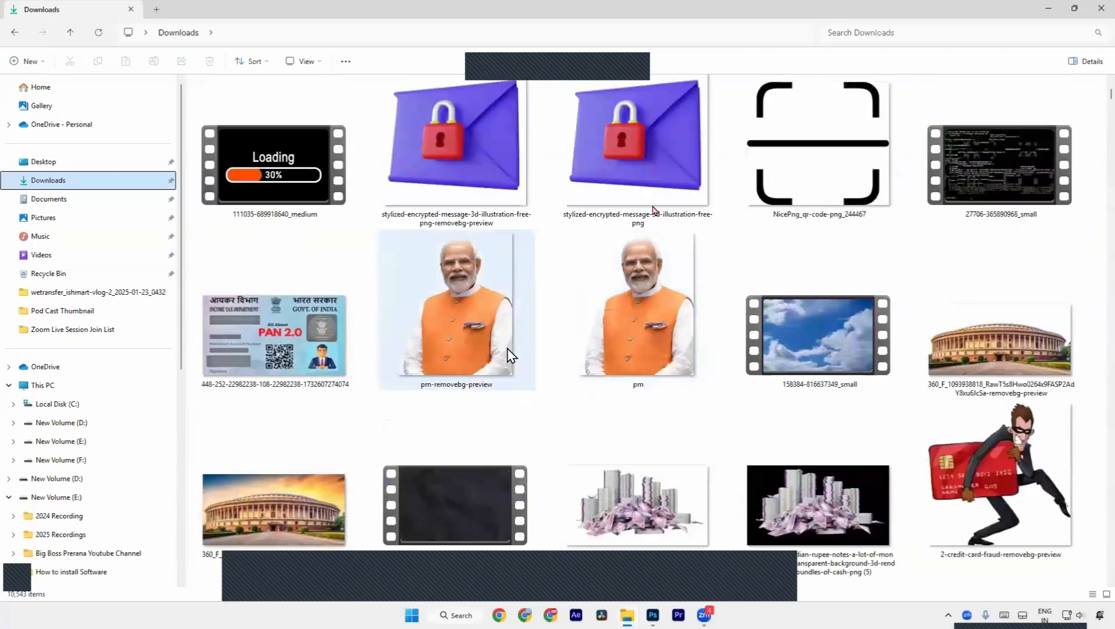
pyautogui.scroll(-6, 642, 491)
pyautogui.moveTo(612, 328); pyautogui.dragTo(530, 387)
pyautogui.hotkey('alt', 'Tab')
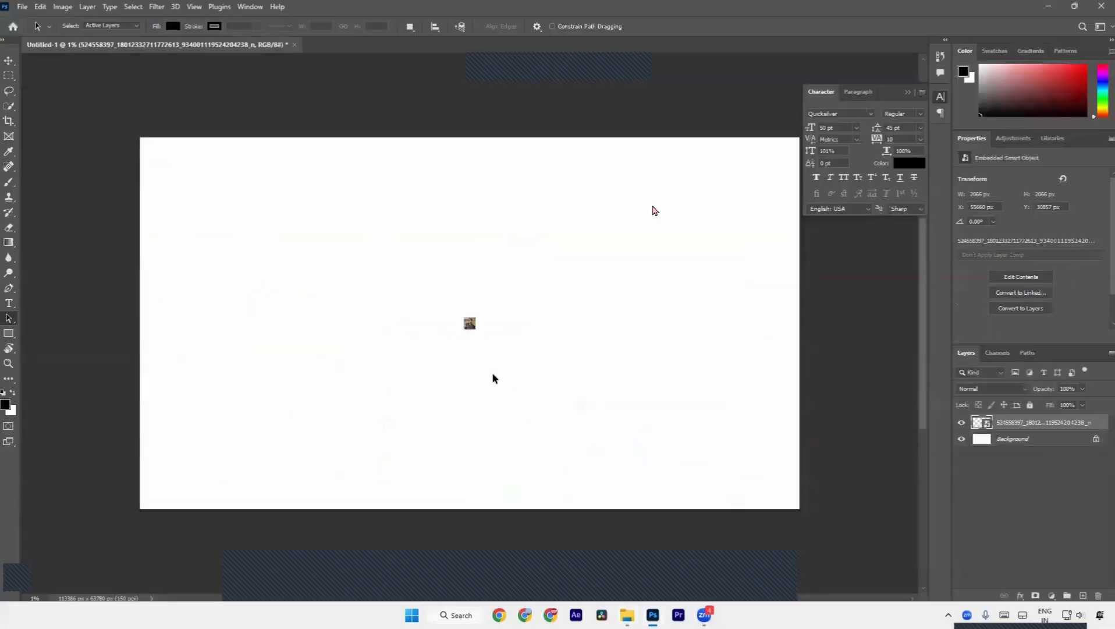
pyautogui.moveTo(486, 327); pyautogui.dragTo(616, 227)
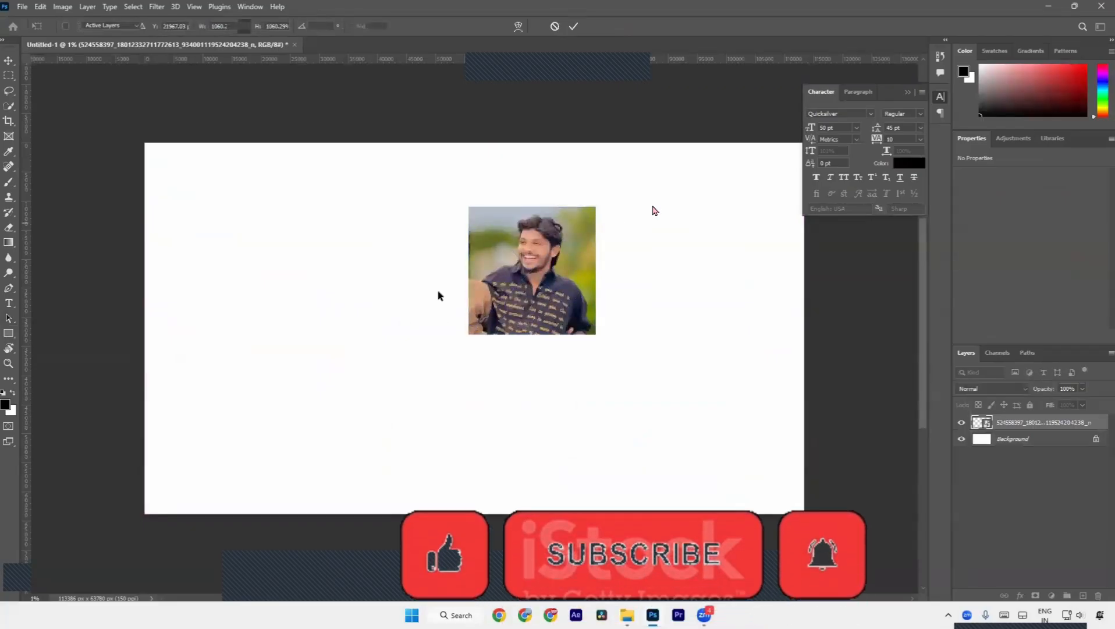
pyautogui.press('Return')
# - Delete the photo layer and close the oversized document
pyautogui.press('c')
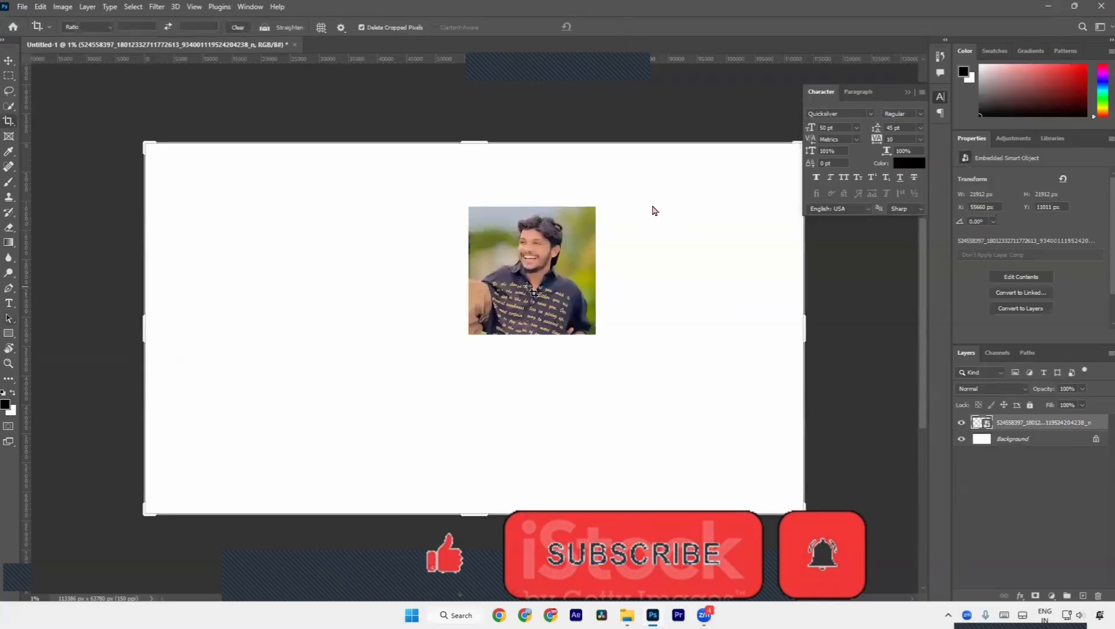
pyautogui.press('Delete')
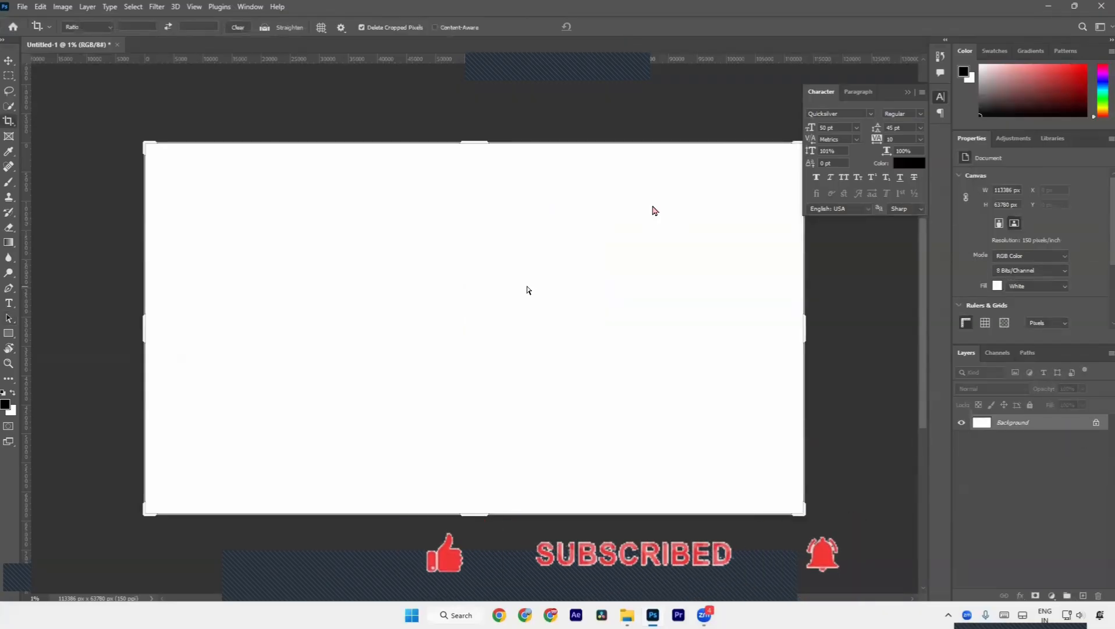
pyautogui.hotkey('ctrl', 'w')
pyautogui.click(566, 235)
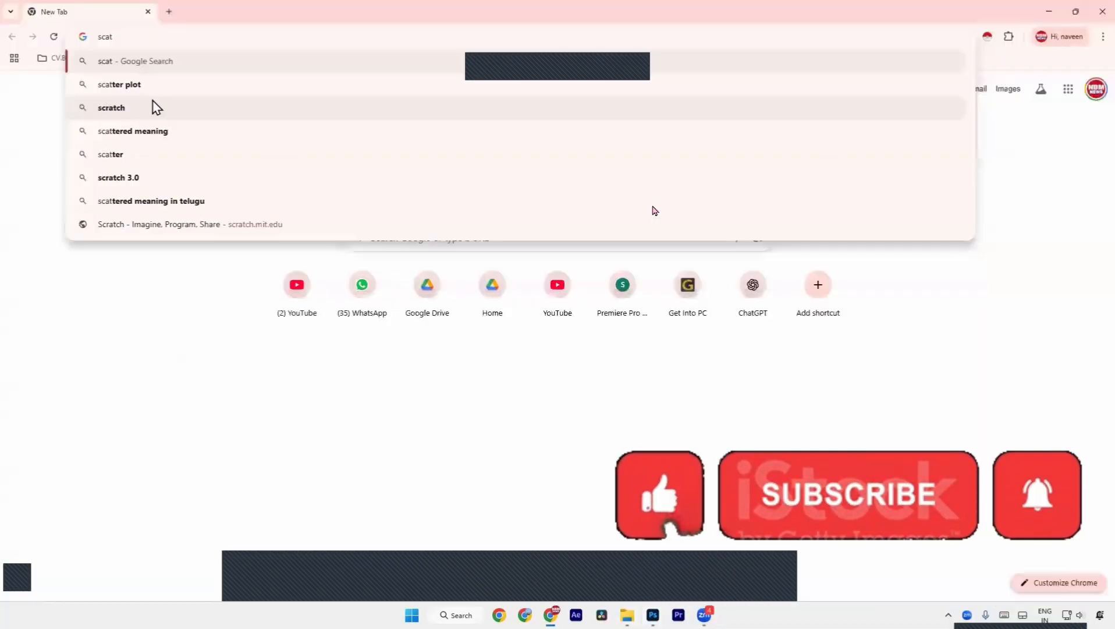
# - Search Google in Chrome for "scratch disk full photoshop"
pyautogui.press('BackSpace')
pyautogui.write('rac')
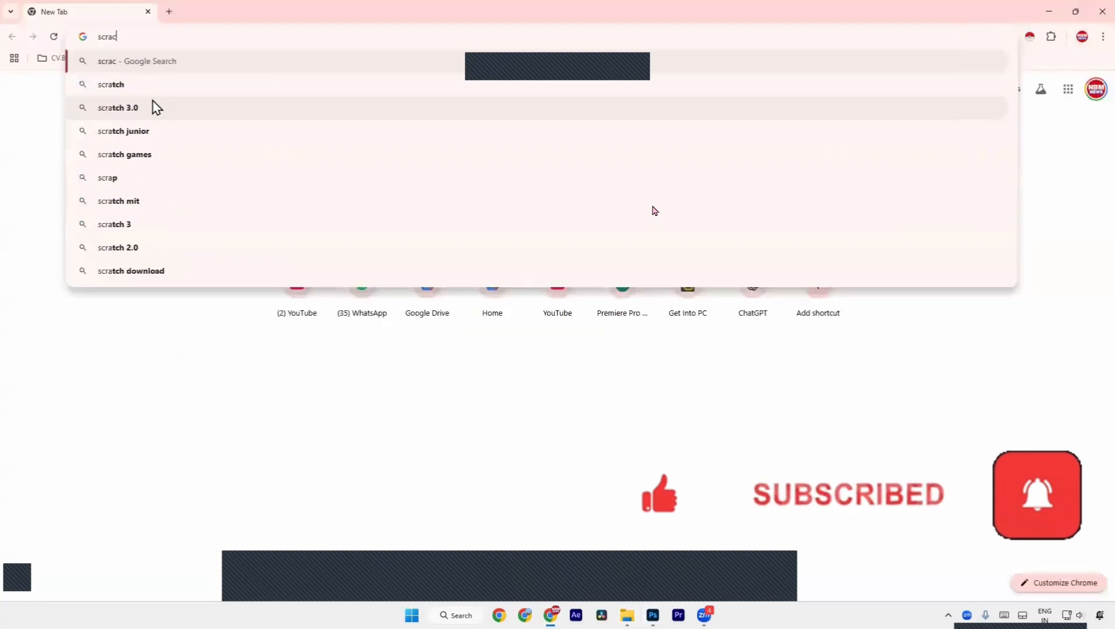
pyautogui.press('Down')
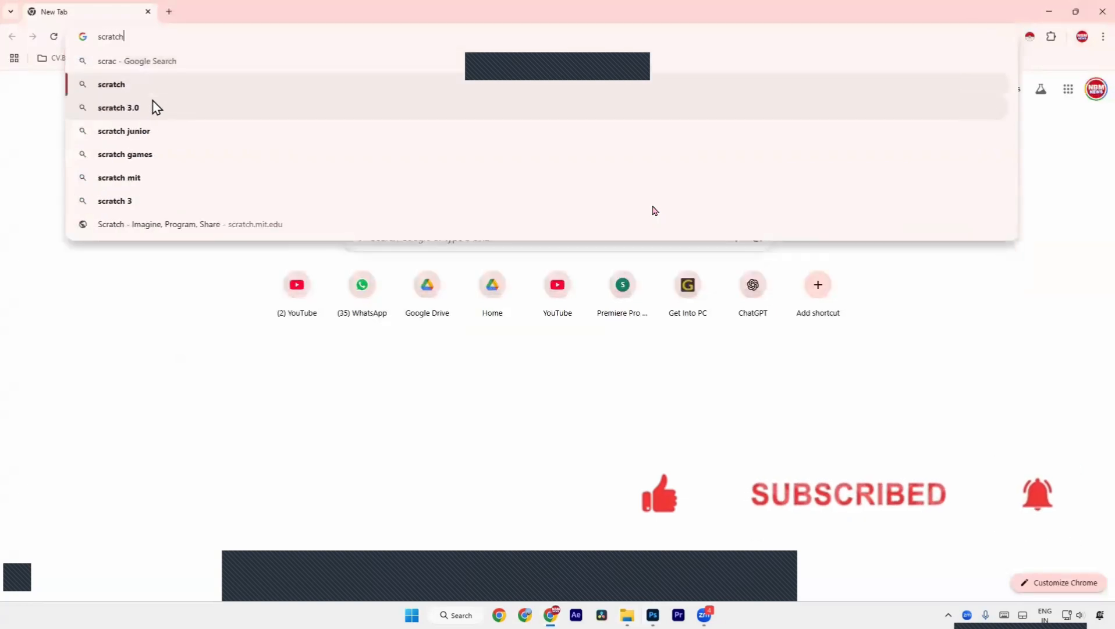
pyautogui.write('disk full photoshop')
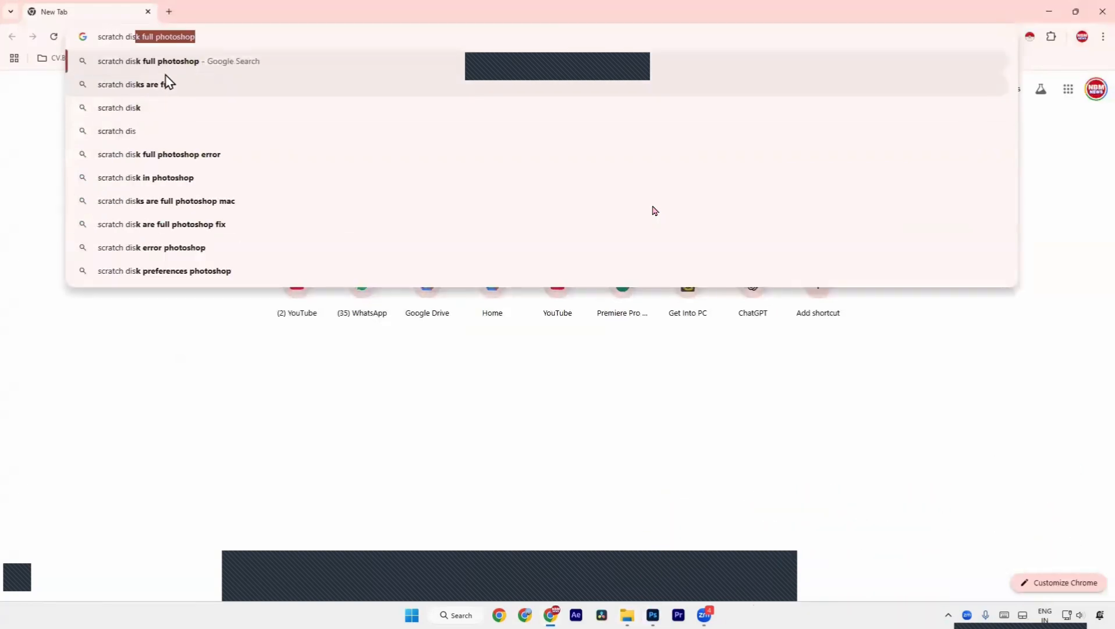
pyautogui.press('Return')
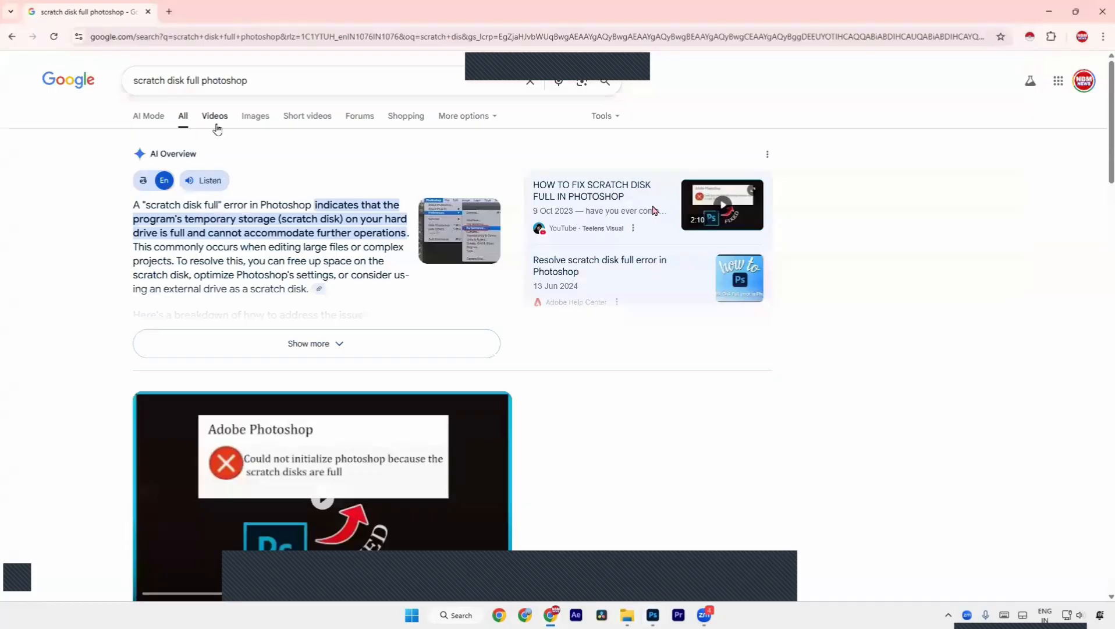
# - Look briefly at the scratch disk fix video, then show the image results for the same search
pyautogui.click(654, 211)
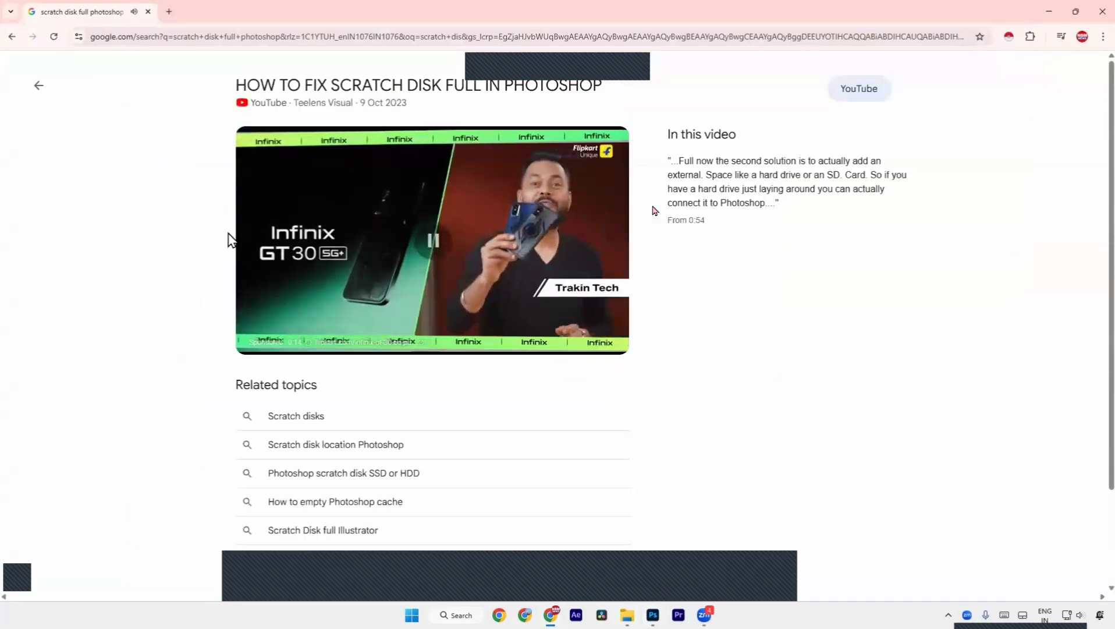
pyautogui.click(34, 96)
pyautogui.click(213, 118)
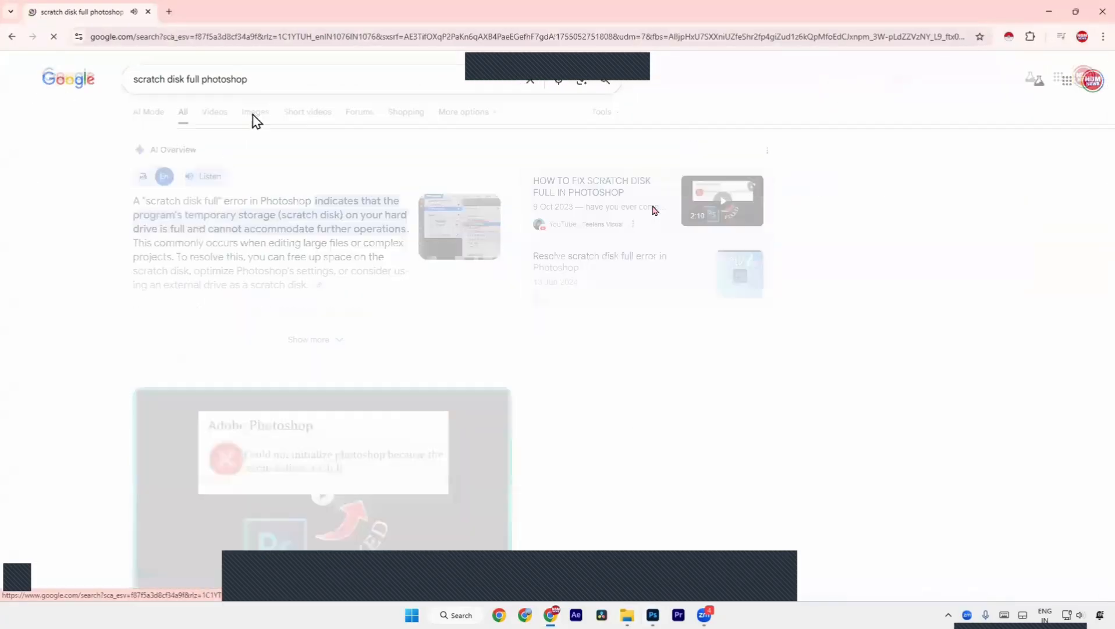
pyautogui.click(255, 116)
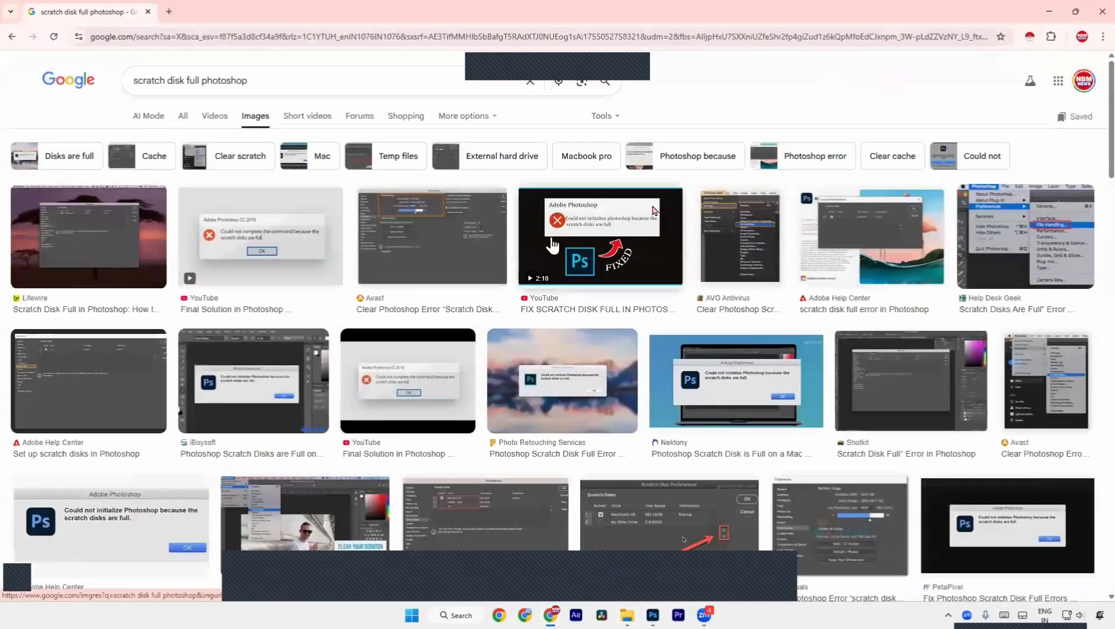
# - Open the image of the Photoshop scratch disk error in its own browser tab and enlarge it to 250%
pyautogui.rightClick(553, 237)
pyautogui.click(600, 369)
pyautogui.click(226, 11)
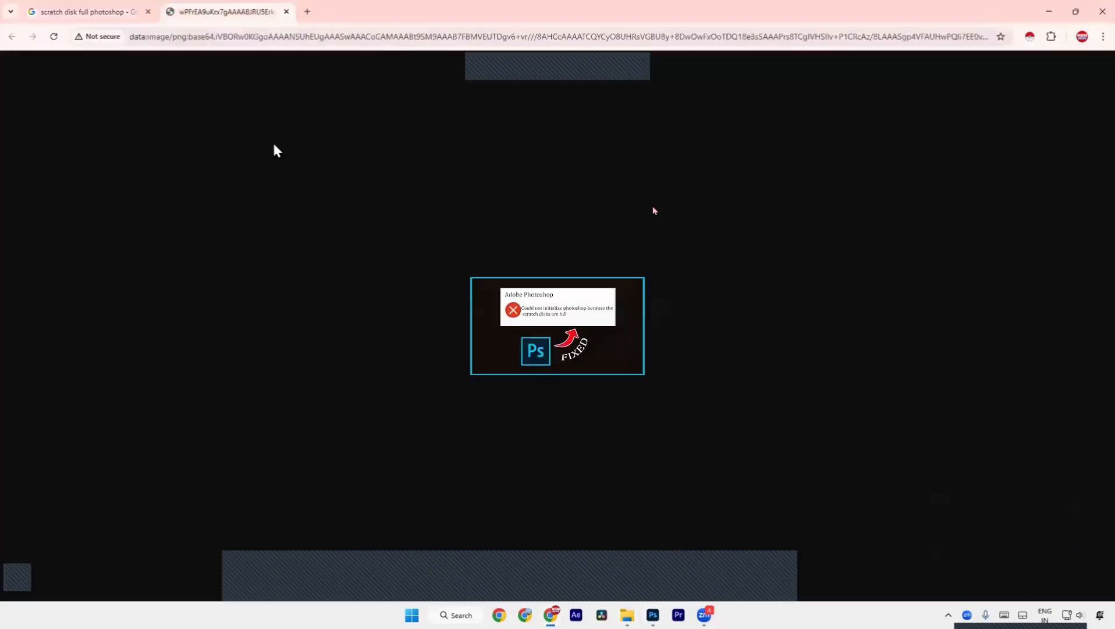
pyautogui.scroll(6, 653, 210)
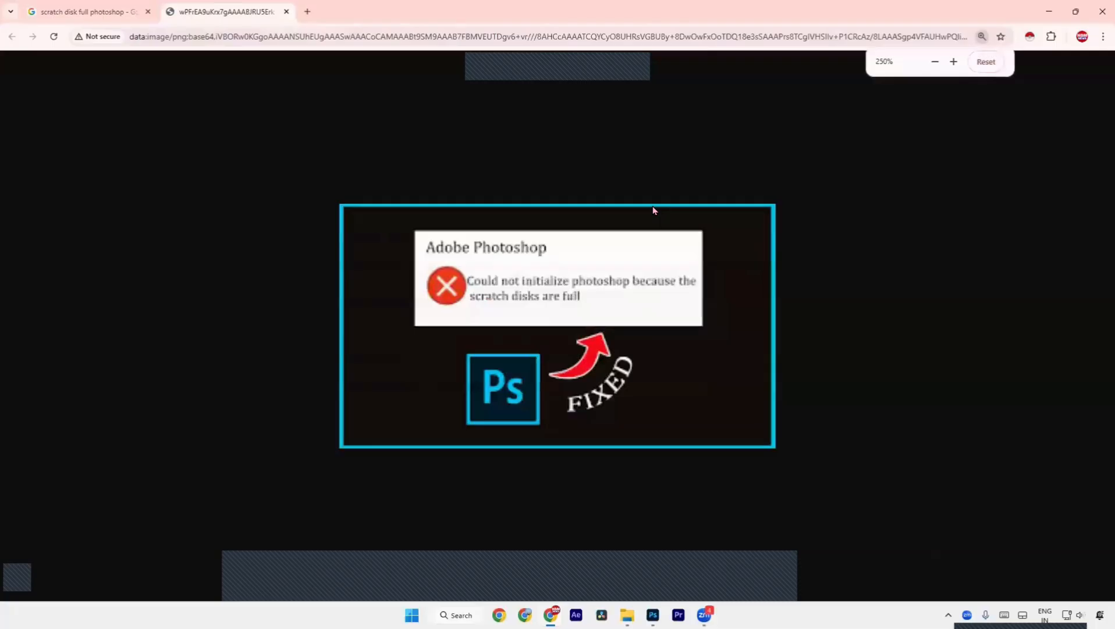
# - Switch back to Photoshop, start a new document, compare its size in Centimeters and leave the unit on Pixels
pyautogui.hotkey('alt', 'Tab')
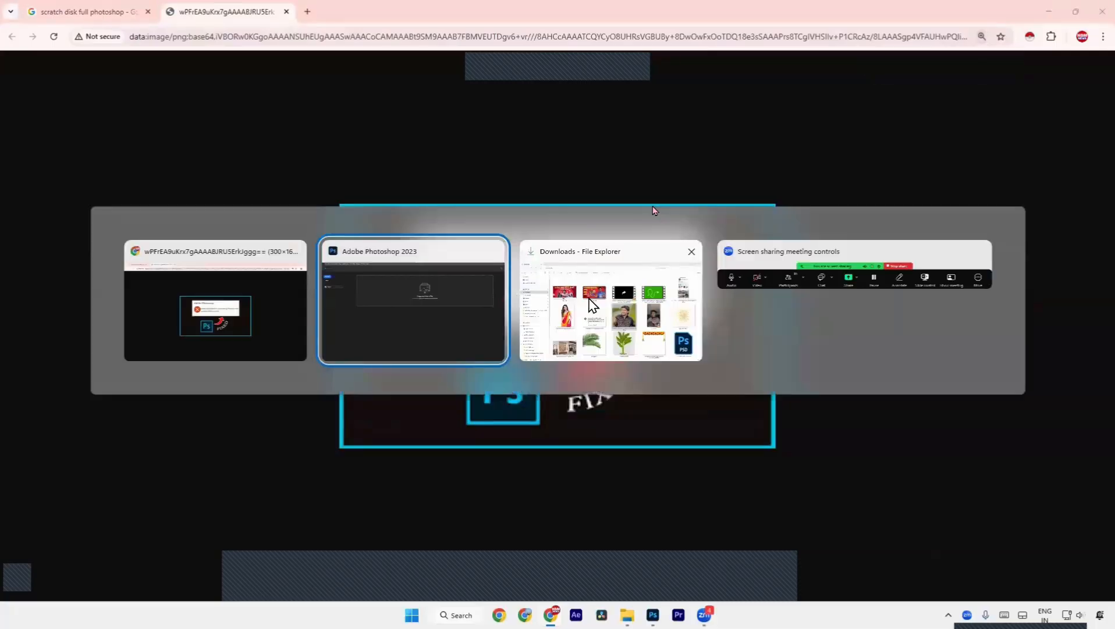
pyautogui.click(31, 87)
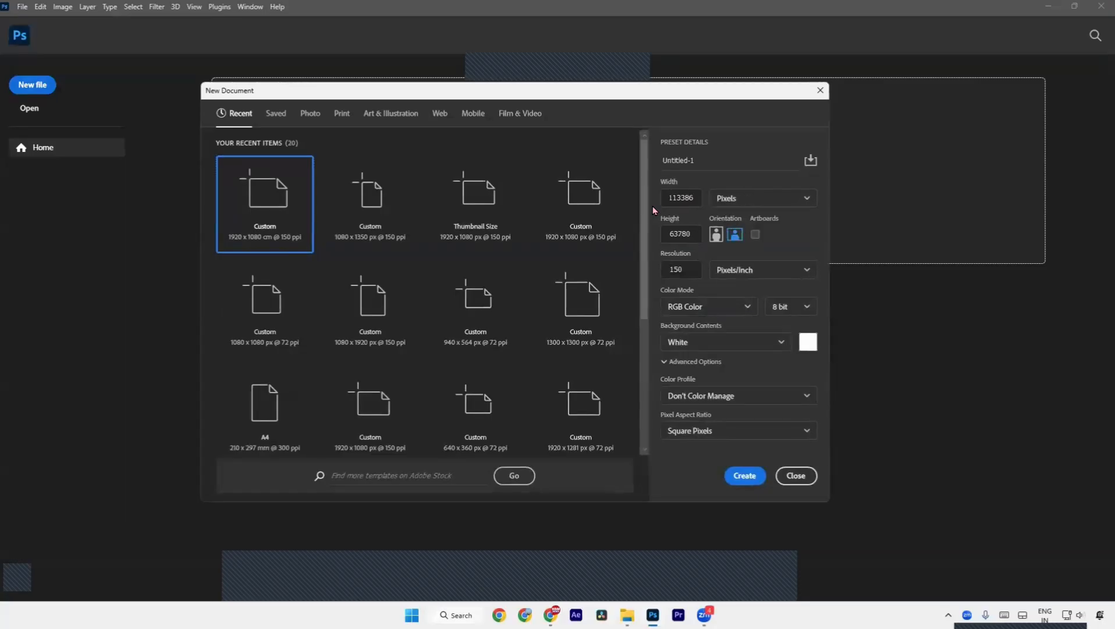
pyautogui.click(741, 199)
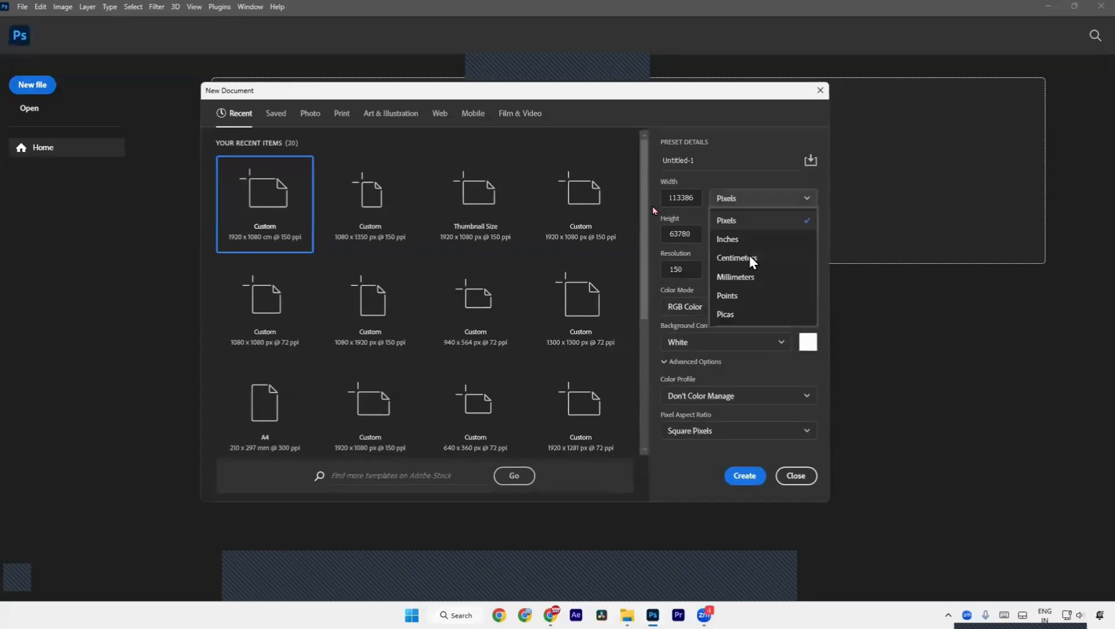
pyautogui.click(736, 257)
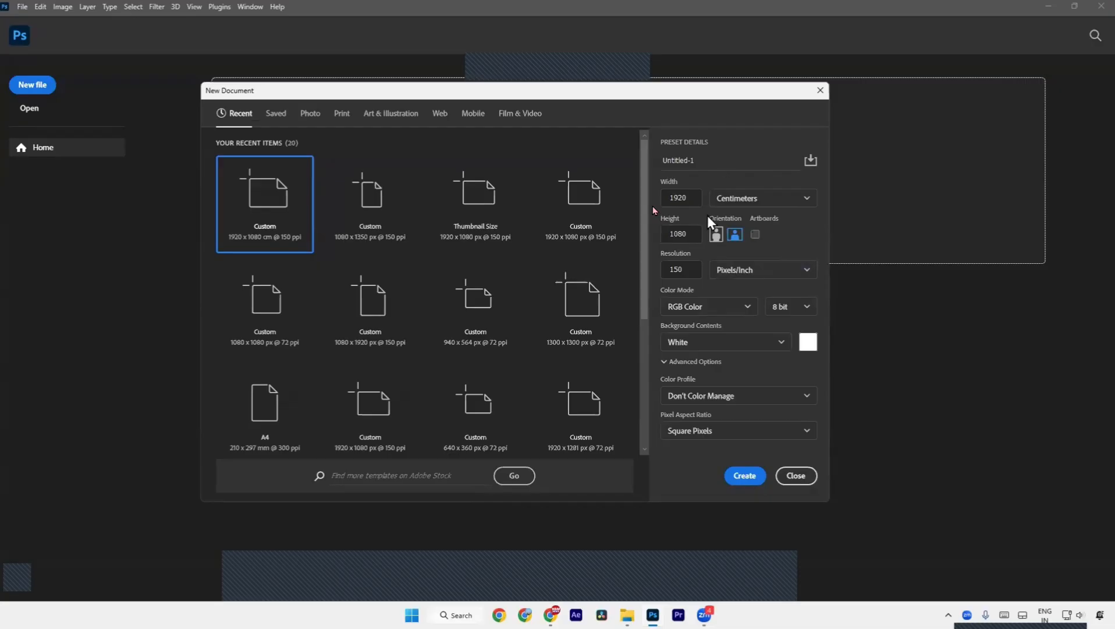
pyautogui.click(725, 200)
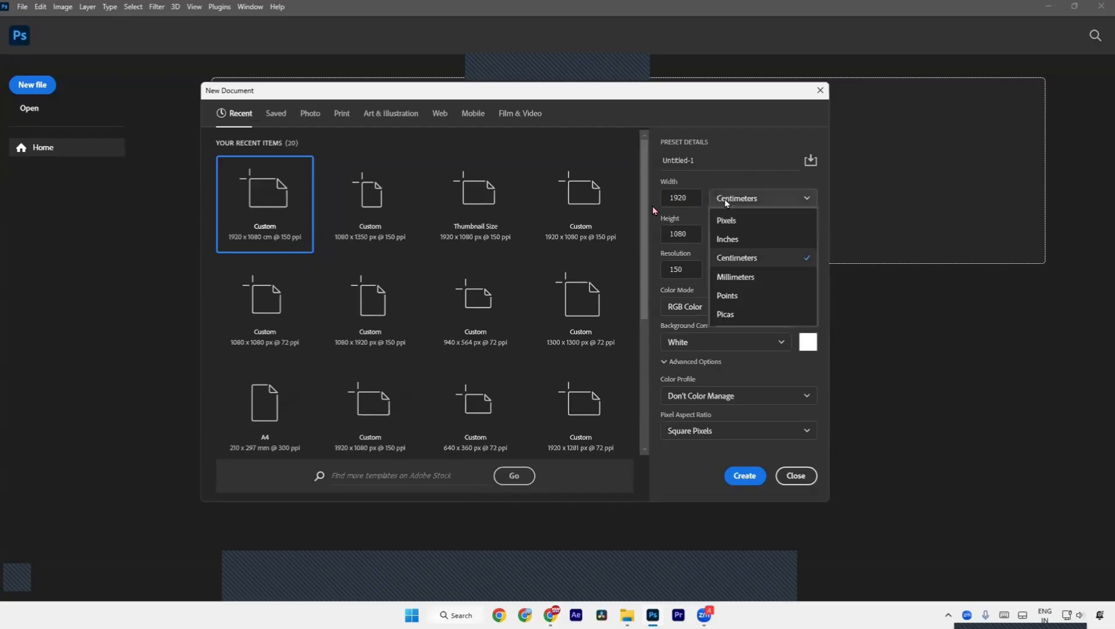
pyautogui.click(741, 222)
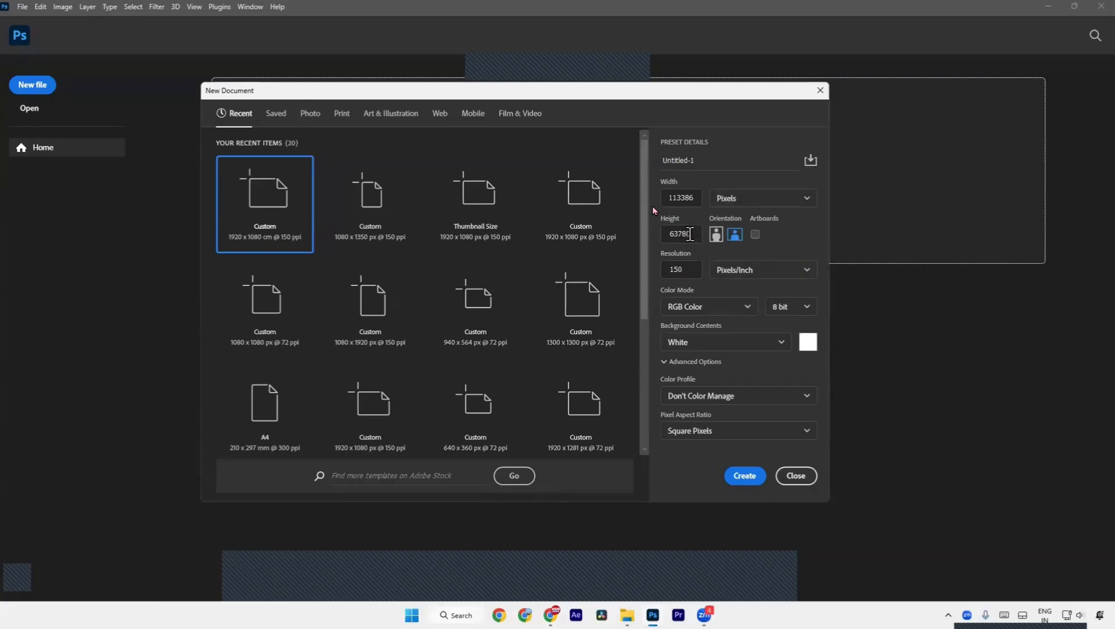
# - Create the document at 1920 by 1080 pixels, 150 pixels/inch, with 8 bit color depth
pyautogui.doubleClick(696, 197)
pyautogui.write('1920')
pyautogui.press('Tab')
pyautogui.write('1')
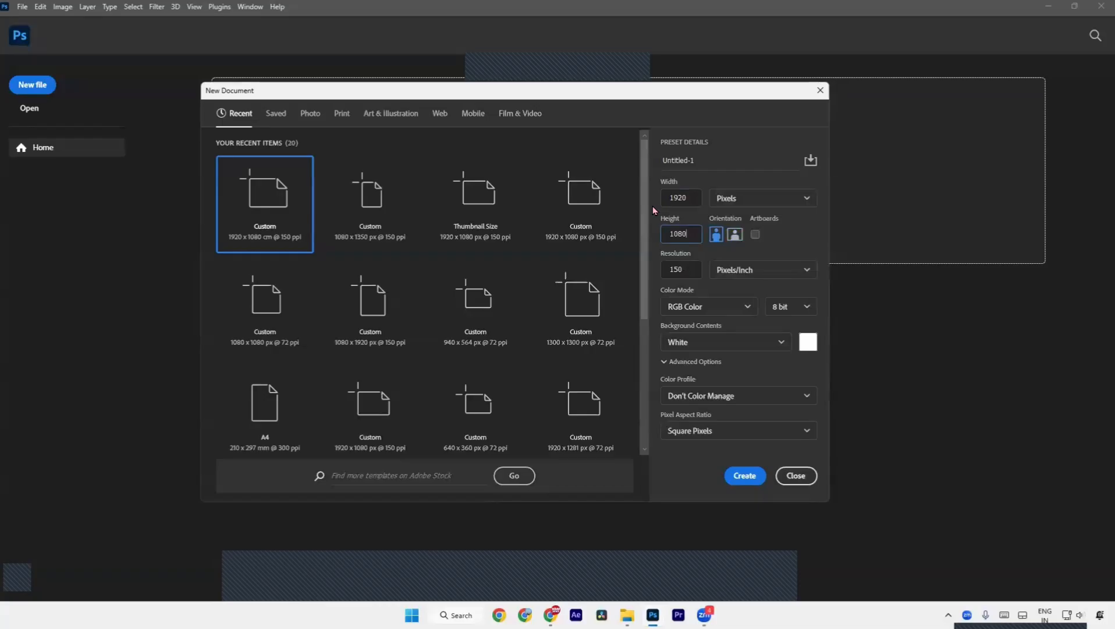
pyautogui.press('Tab')
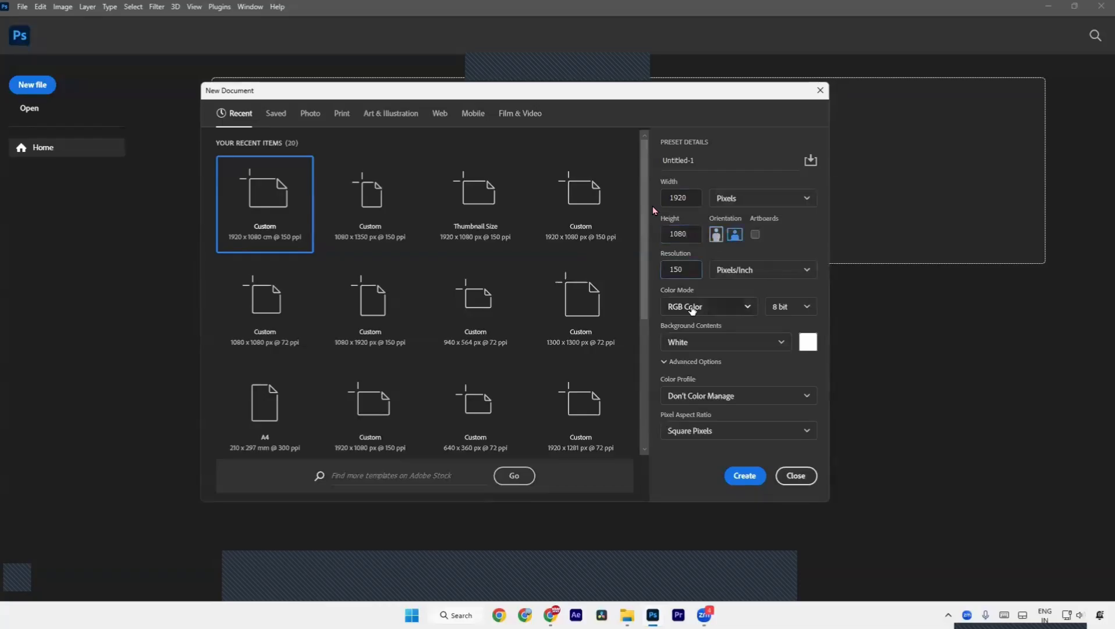
pyautogui.click(807, 308)
pyautogui.click(795, 331)
pyautogui.click(748, 478)
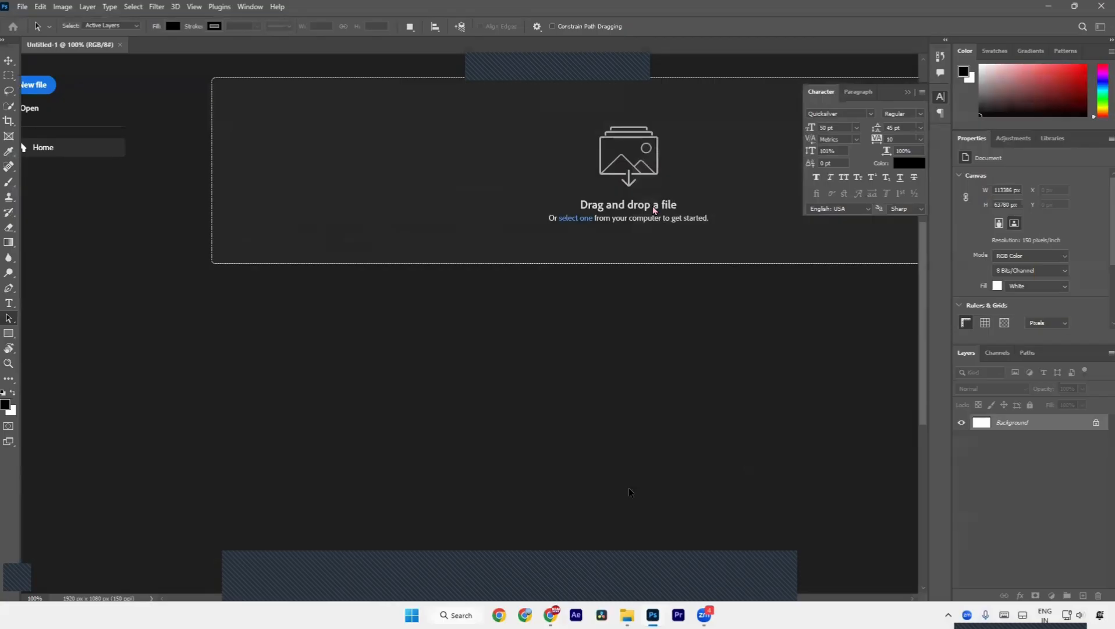
# - Detach the Character, Paragraph and Patterns panels so they float over the canvas, and close the Swatches panel
pyautogui.moveTo(836, 95); pyautogui.dragTo(621, 215)
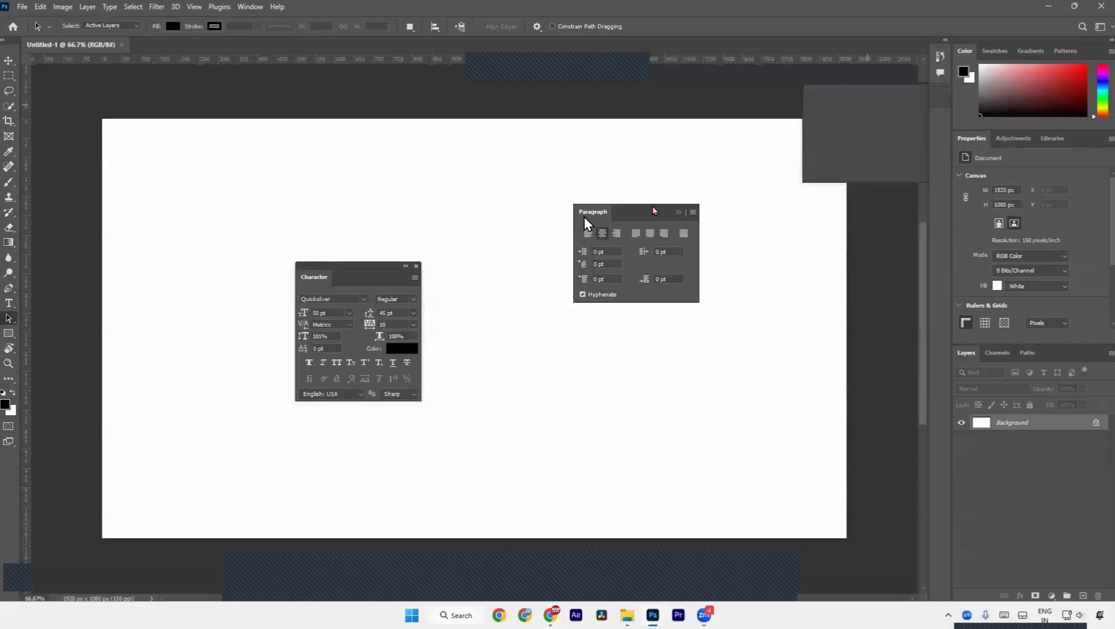
pyautogui.rightClick(984, 54)
pyautogui.click(1004, 66)
pyautogui.moveTo(1066, 50); pyautogui.dragTo(574, 300)
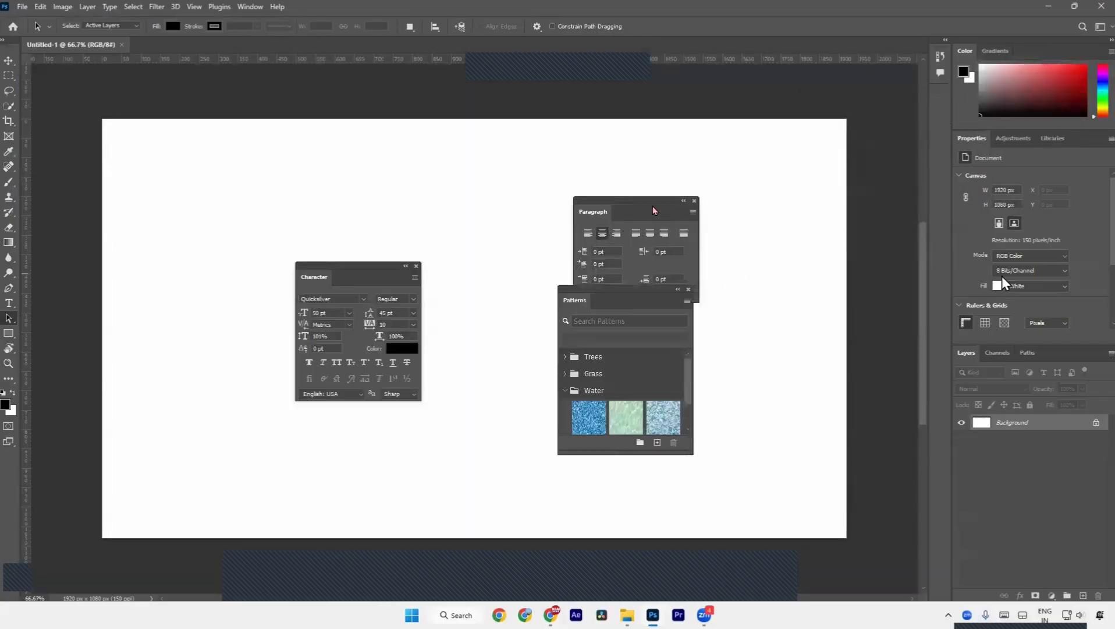
# - Detach the Layers panel and the toolbar from their docks, close both, and move the floating Patterns panel beside the canvas
pyautogui.moveTo(966, 352); pyautogui.dragTo(840, 374)
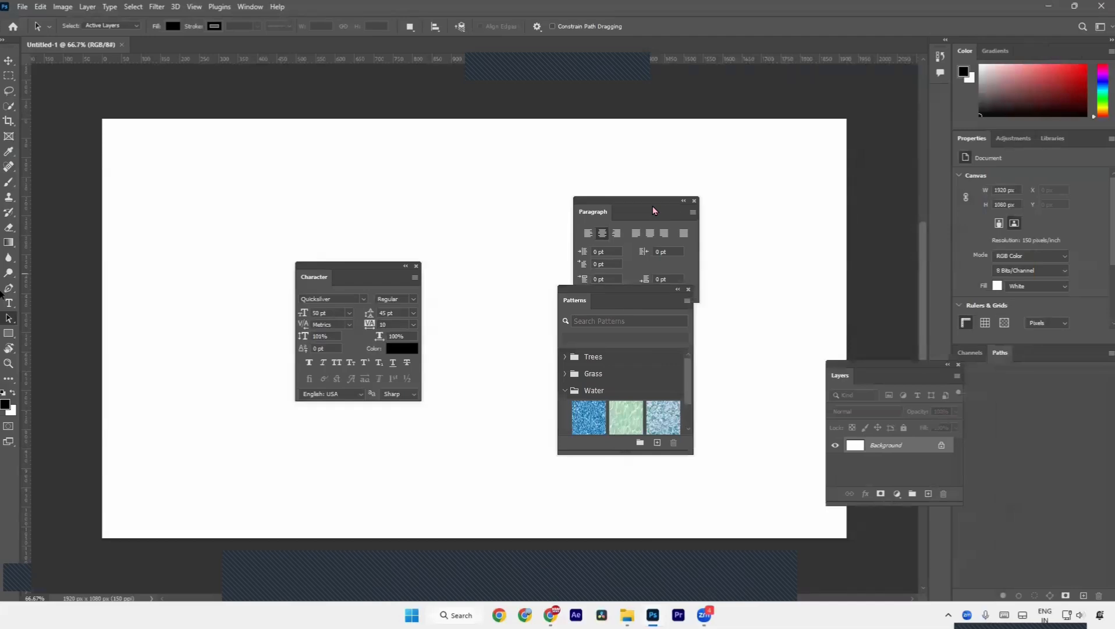
pyautogui.moveTo(632, 299); pyautogui.dragTo(928, 211)
pyautogui.moveTo(920, 371); pyautogui.dragTo(889, 390)
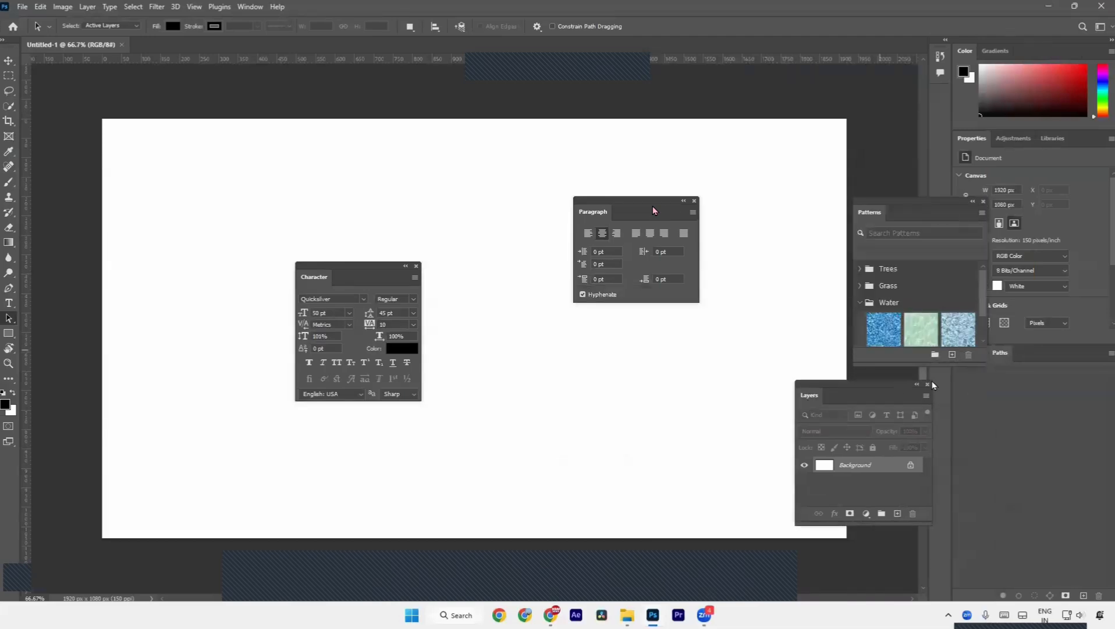
pyautogui.click(918, 385)
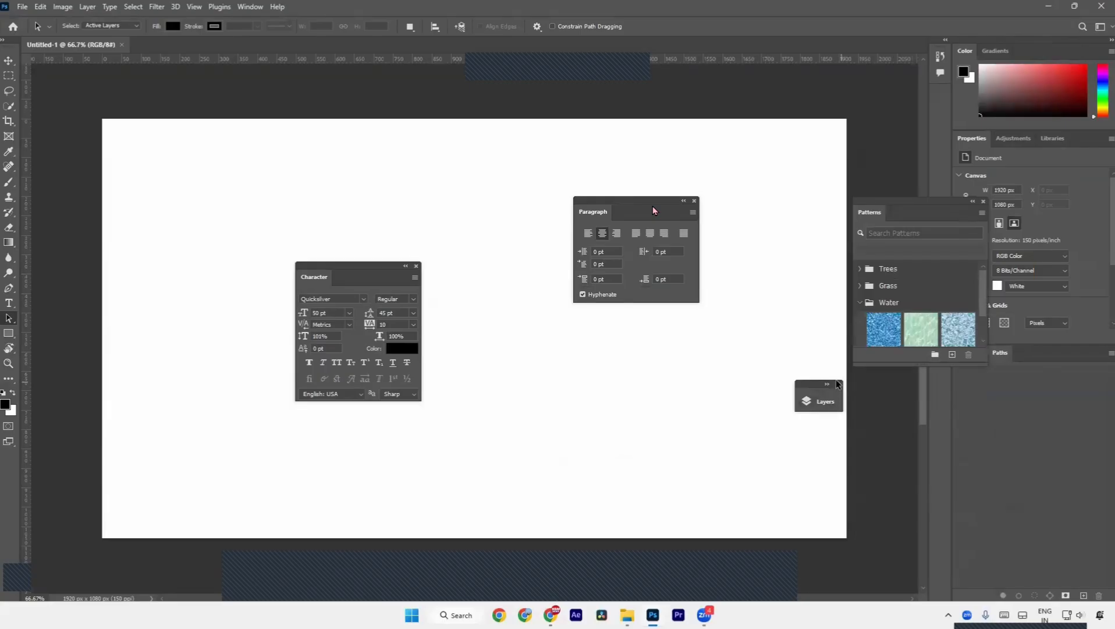
pyautogui.moveTo(12, 51); pyautogui.dragTo(90, 232)
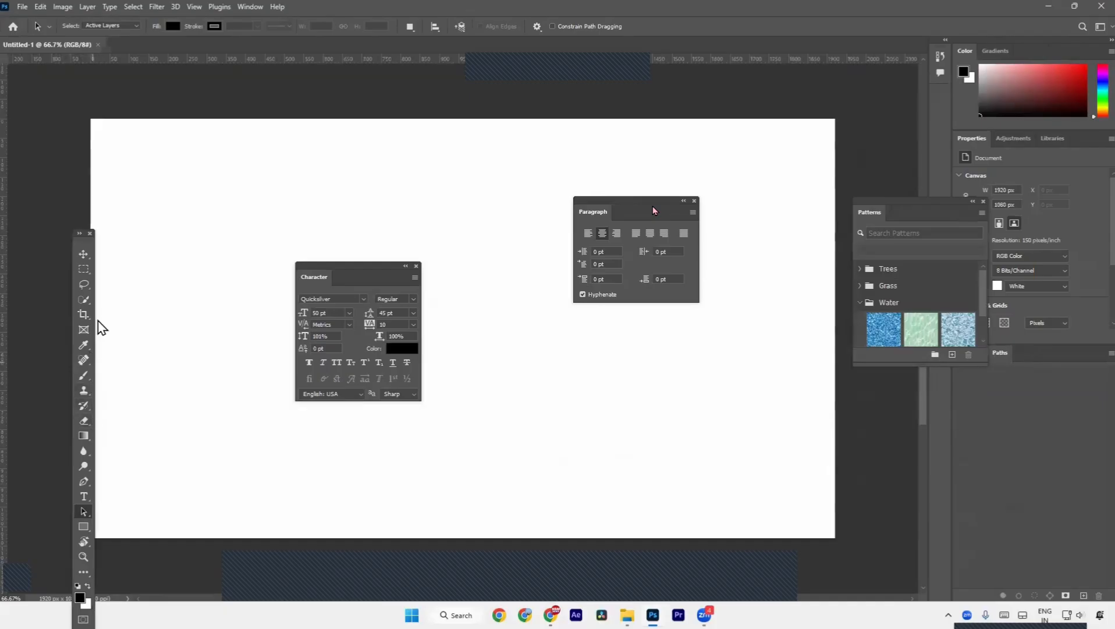
pyautogui.click(89, 233)
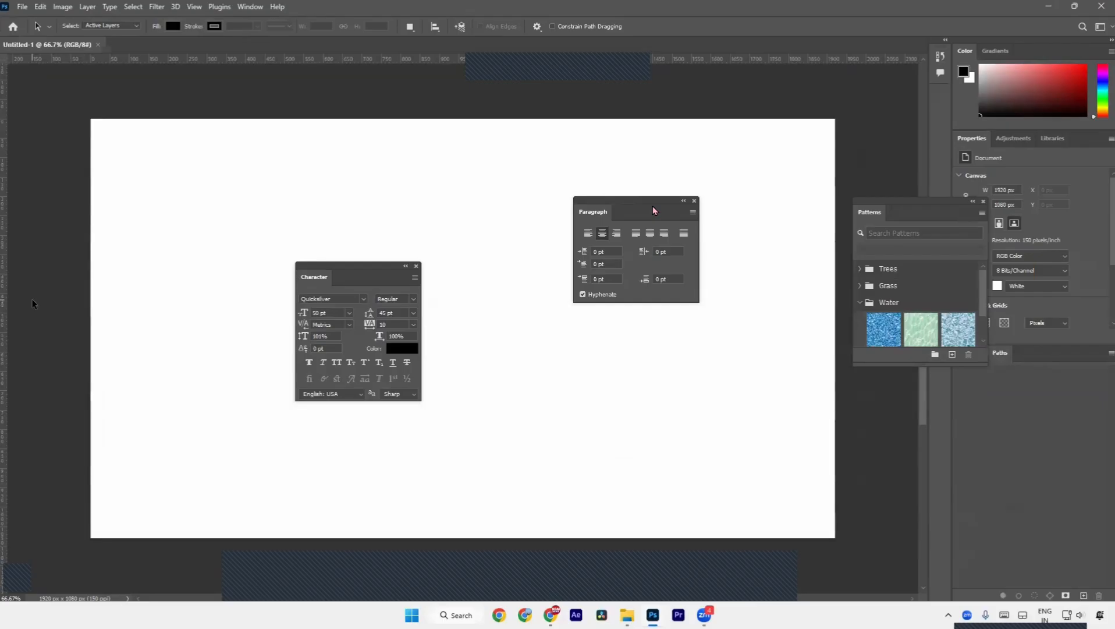
# - Reset the Essentials workspace to its default panel layout
pyautogui.click(250, 7)
pyautogui.moveTo(265, 33)
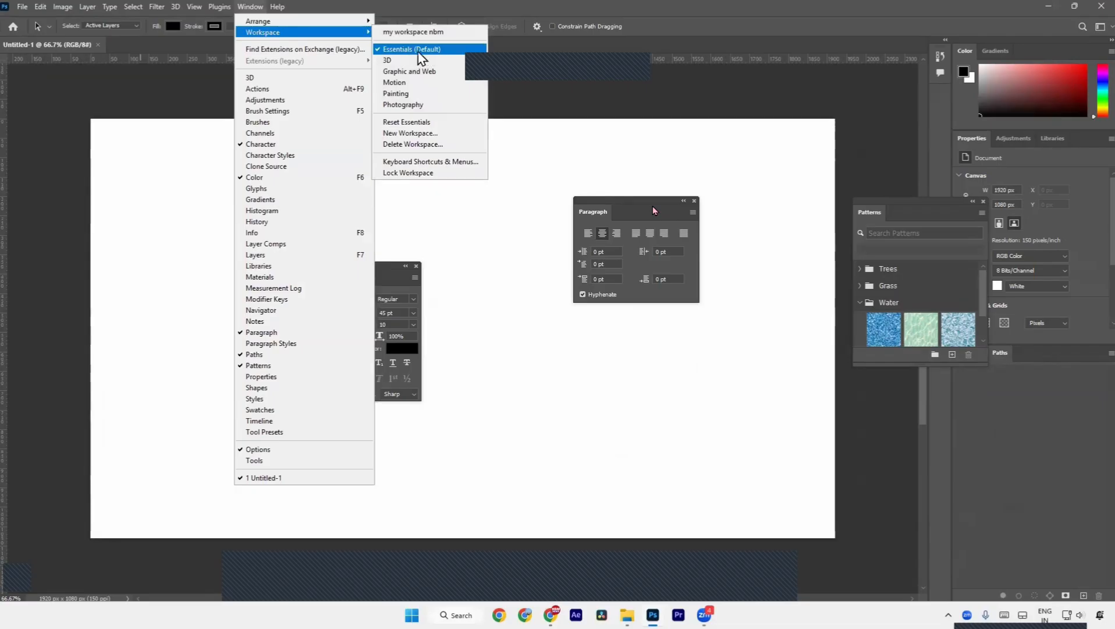
pyautogui.click(424, 126)
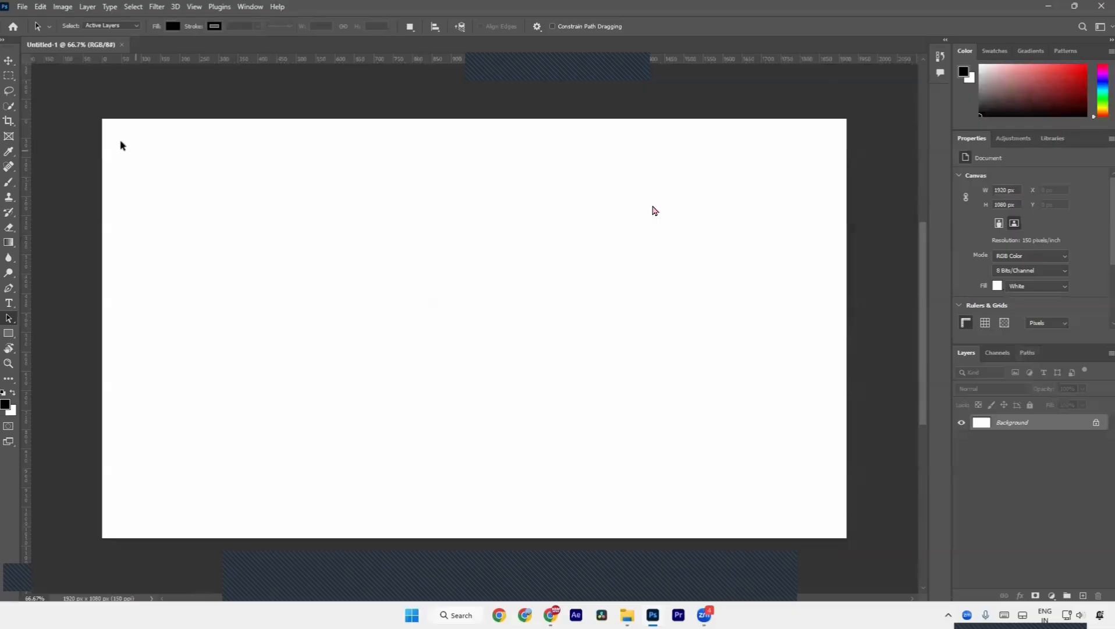
# - View the Swatches and Gradients panels in turn, and leave the Patterns panel in front of its group
pyautogui.click(995, 53)
pyautogui.click(1024, 52)
pyautogui.click(1064, 52)
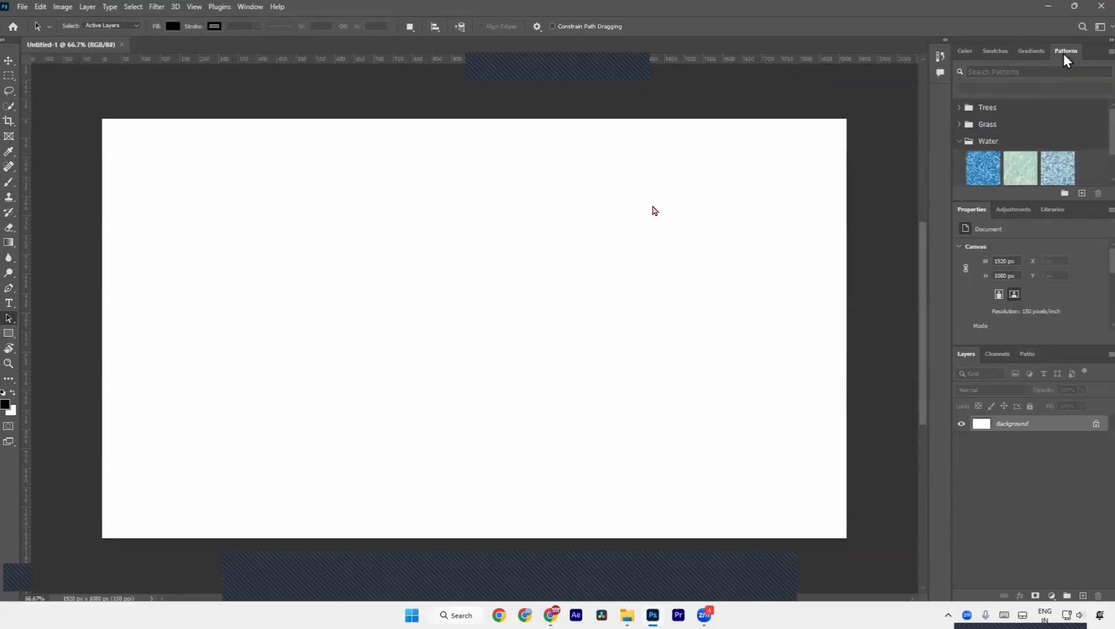
# - Look through the Adjustments and Libraries panels, and close both of them
pyautogui.click(1013, 209)
pyautogui.click(1053, 209)
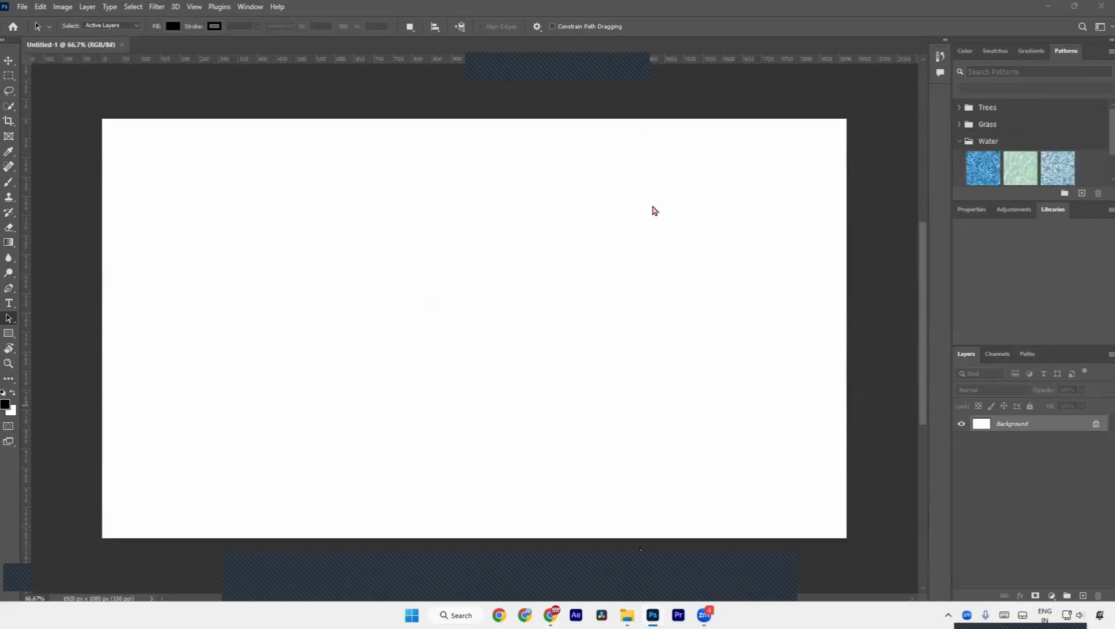
pyautogui.rightClick(1044, 206)
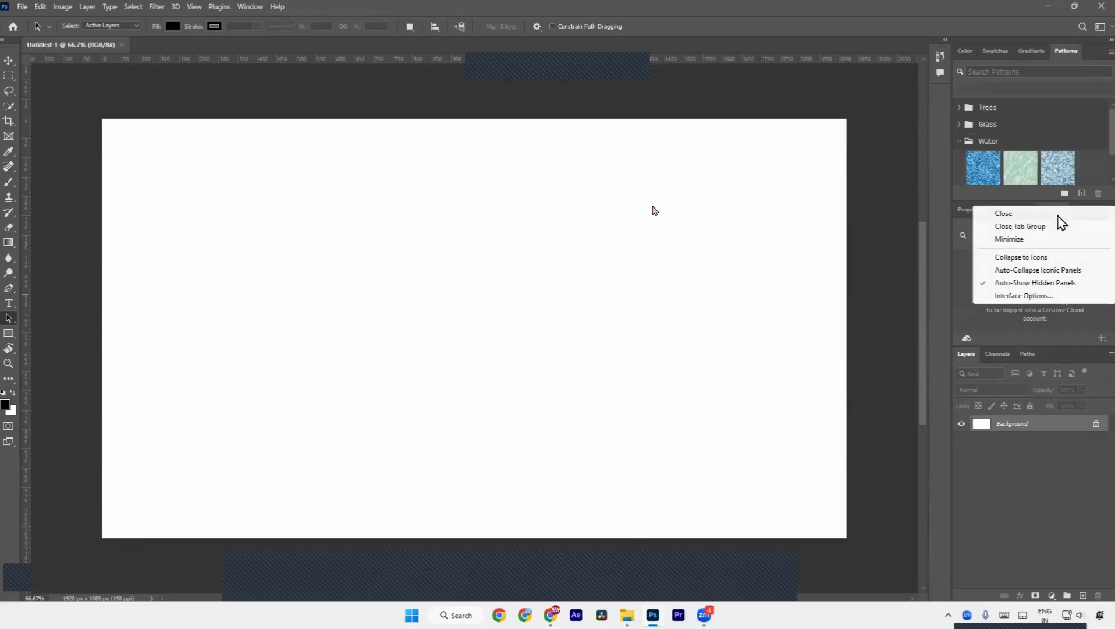
pyautogui.click(1059, 220)
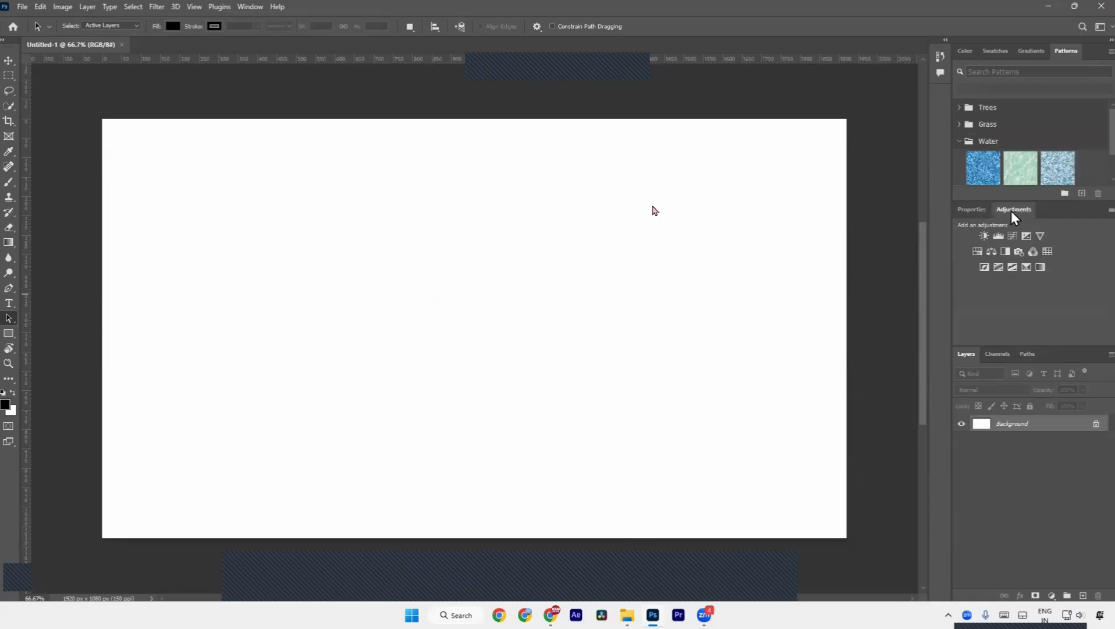
pyautogui.rightClick(1011, 211)
pyautogui.click(1021, 218)
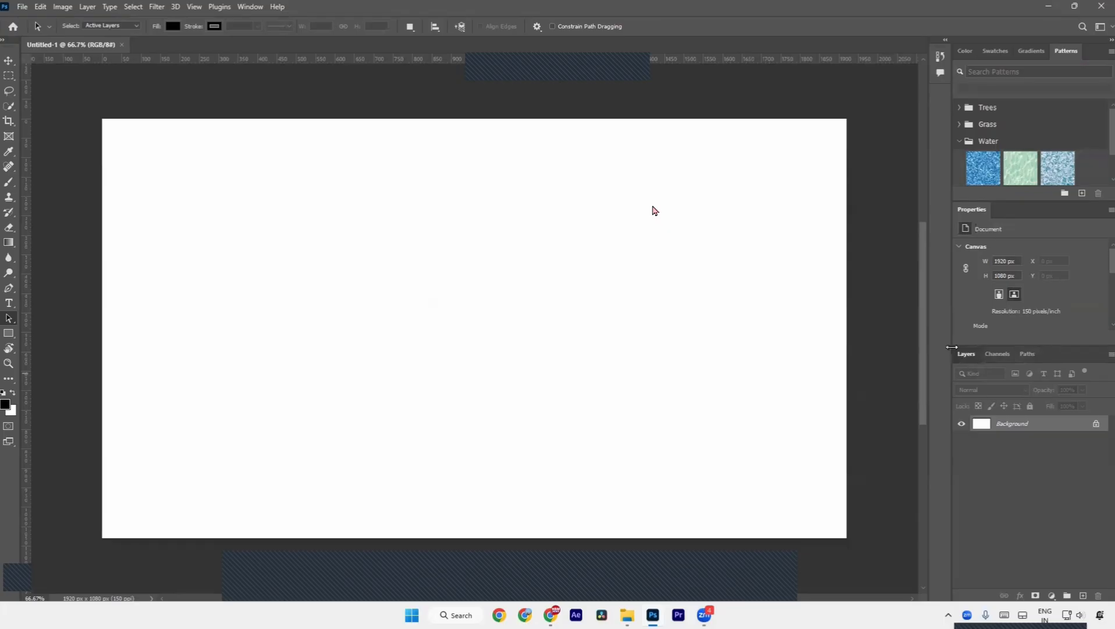
# - Float the Layers panel over the canvas edge and stretch it down to nearly the canvas's full height
pyautogui.moveTo(959, 353); pyautogui.dragTo(761, 161)
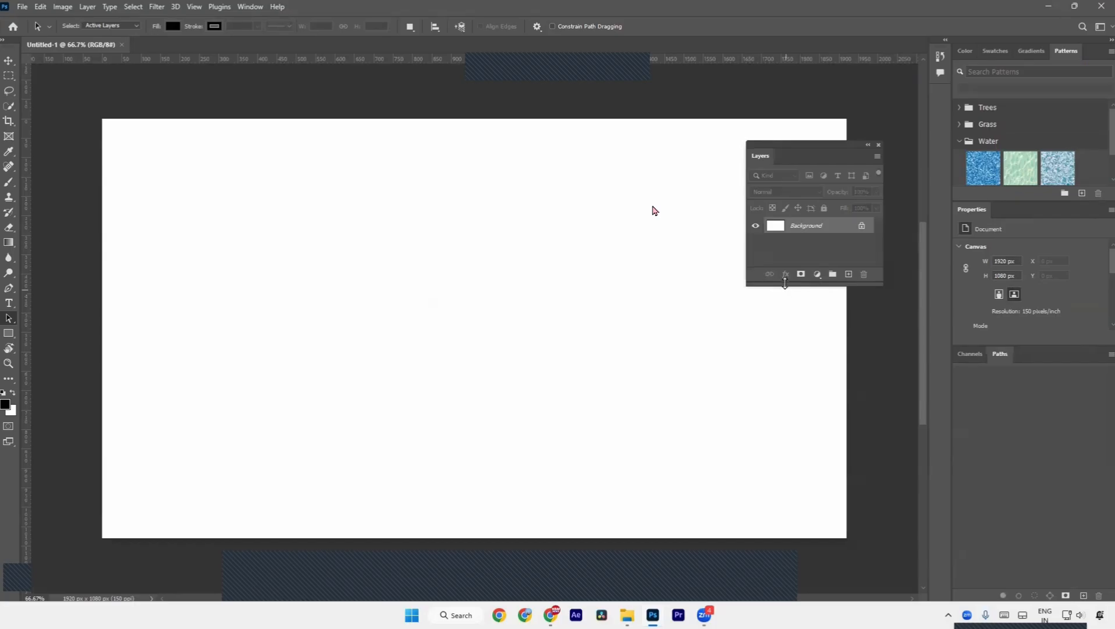
pyautogui.moveTo(785, 283); pyautogui.dragTo(789, 541)
pyautogui.moveTo(756, 154); pyautogui.dragTo(790, 159)
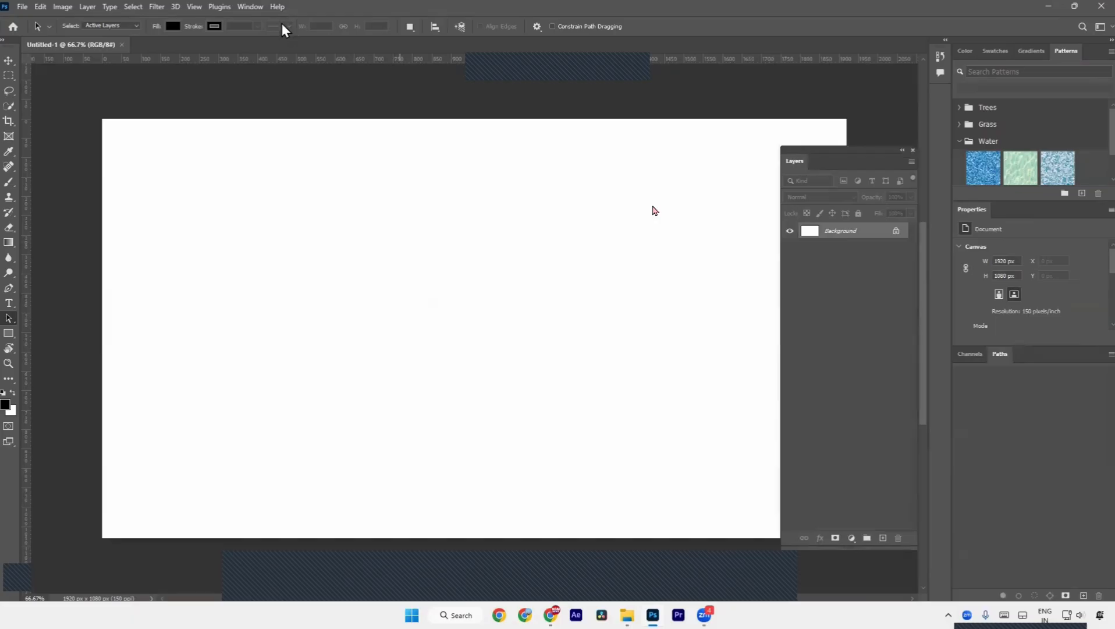
pyautogui.click(250, 6)
pyautogui.moveTo(282, 32)
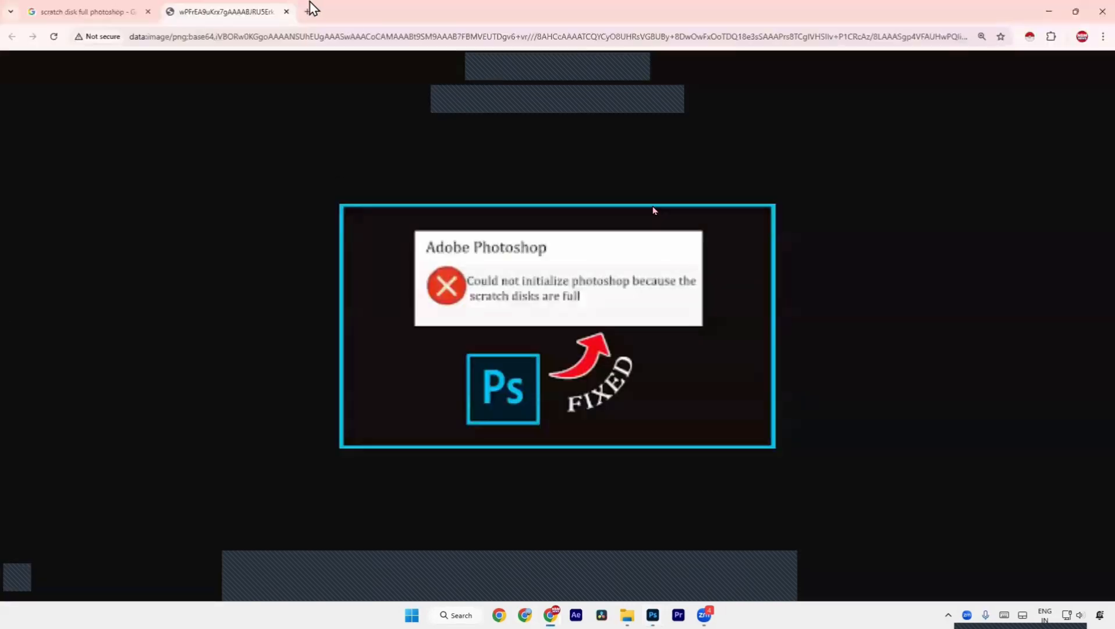
# - Switch to the Chrome browser and search Google for "free stock images" in a new tab
pyautogui.click(307, 11)
pyautogui.write('f')
pyautogui.hotkey('ctrl', 'a')
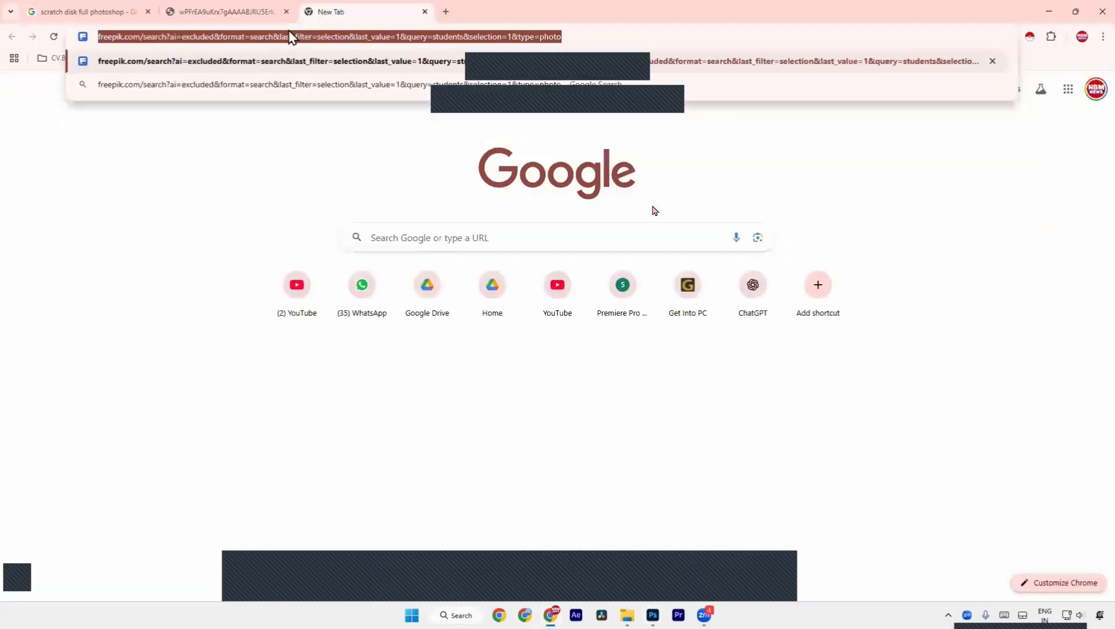
pyautogui.write('dfree')
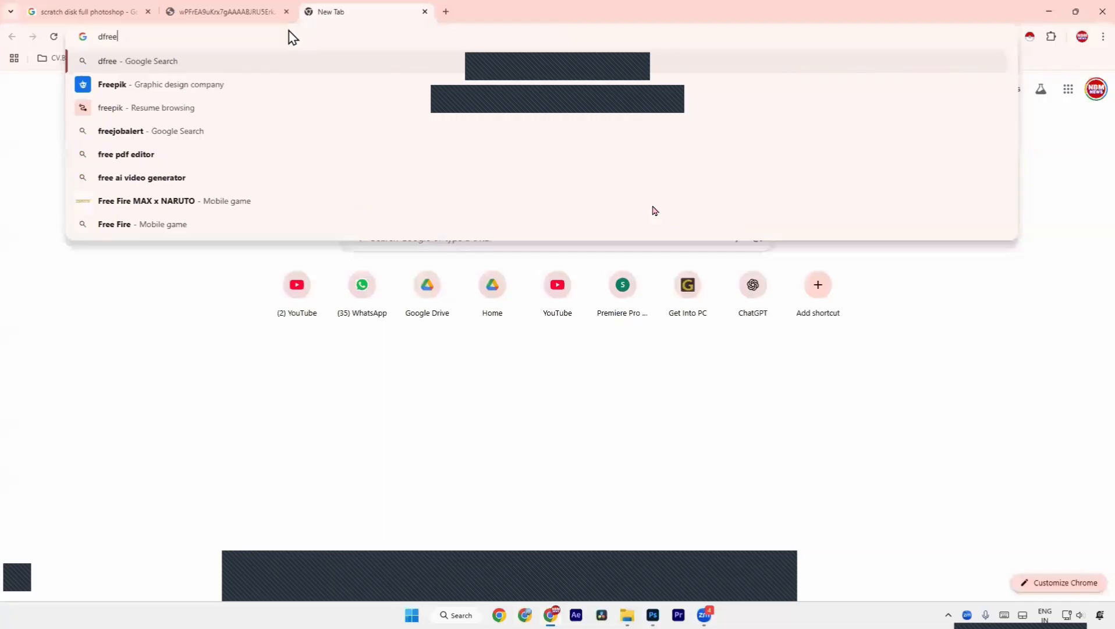
pyautogui.hotkey('ctrl', 'a')
pyautogui.write('free st')
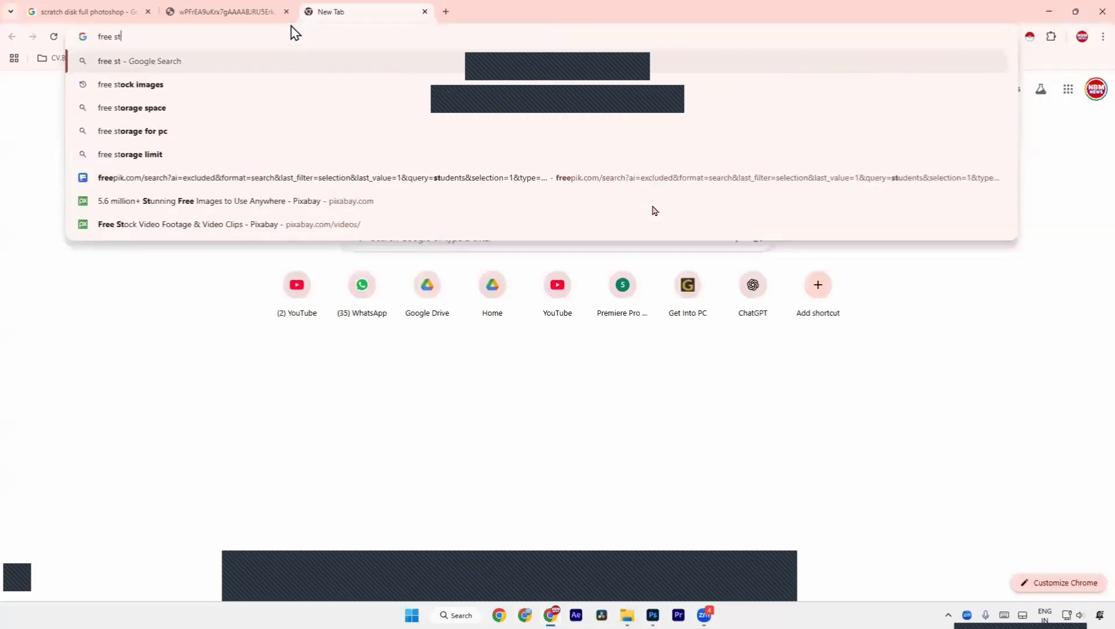
pyautogui.press('Down')
pyautogui.press('Return')
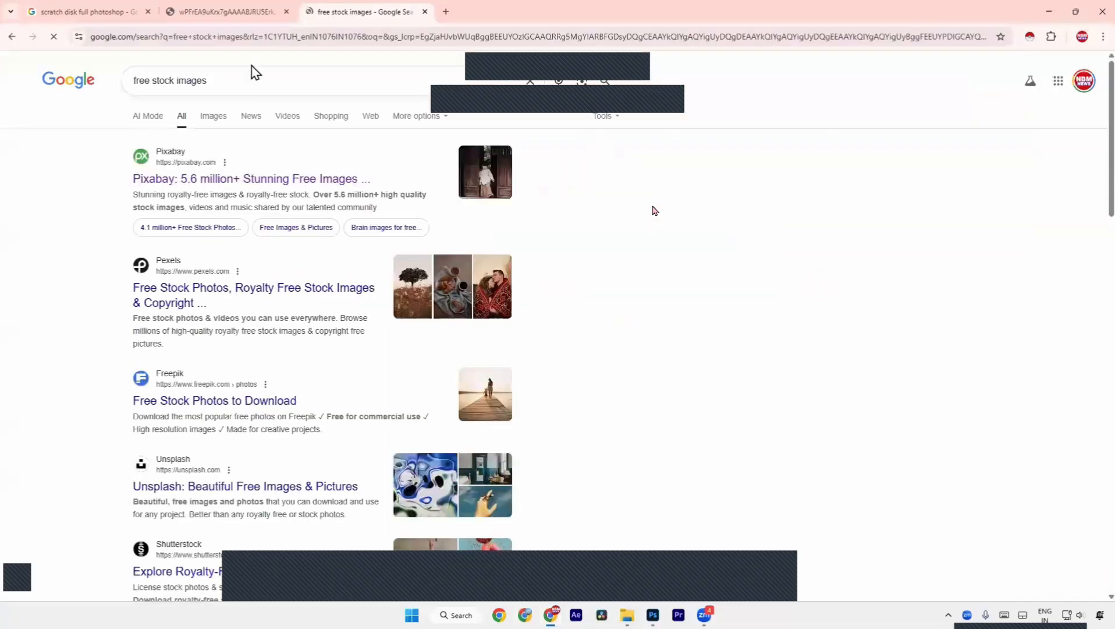
# - Open the Freepik, Pexels, Pixabay and Unsplash search results, each in its own browser tab
pyautogui.rightClick(226, 407)
pyautogui.click(266, 416)
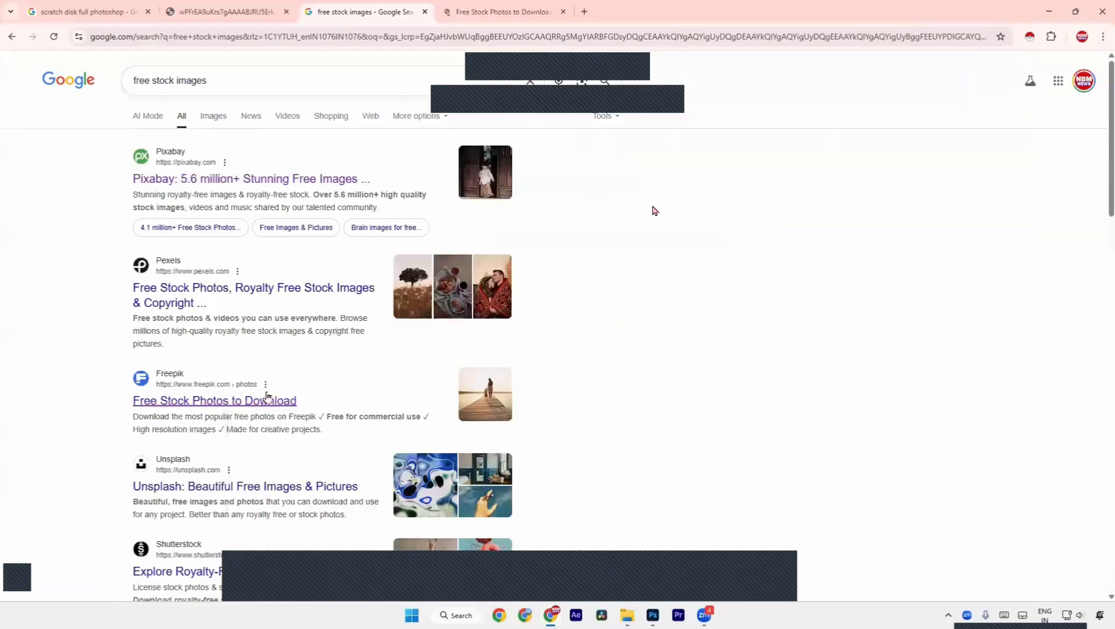
pyautogui.middleClick(265, 306)
pyautogui.rightClick(250, 181)
pyautogui.click(276, 190)
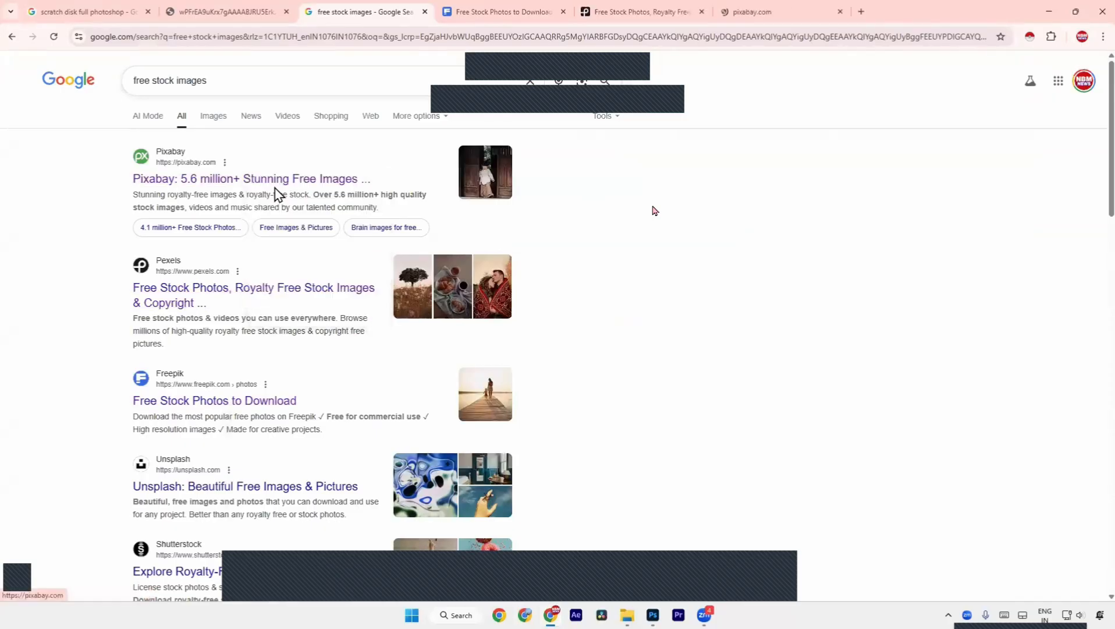
pyautogui.rightClick(218, 484)
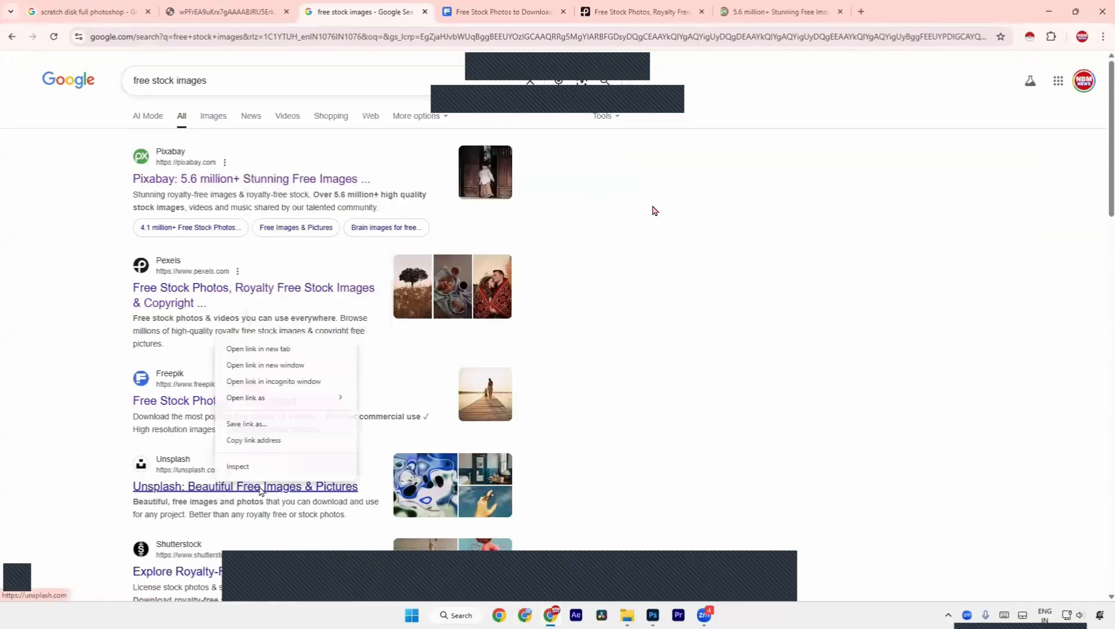
pyautogui.click(270, 349)
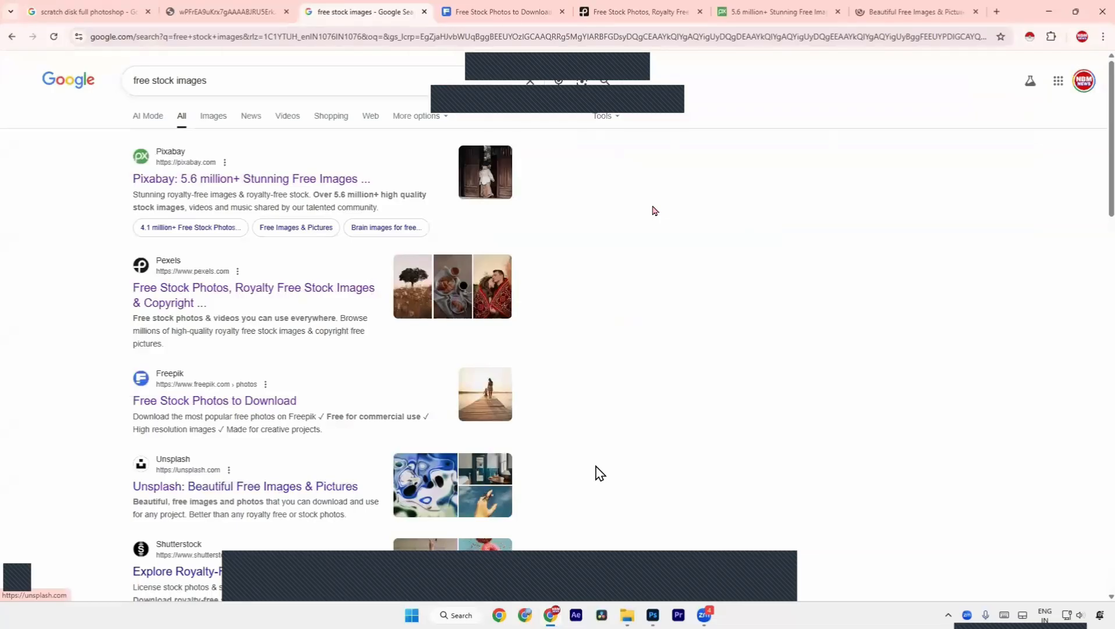
# - Look through the photo categories on the Freepik page and dismiss the Google sign-in prompt
pyautogui.click(505, 14)
pyautogui.scroll(-2, 792, 276)
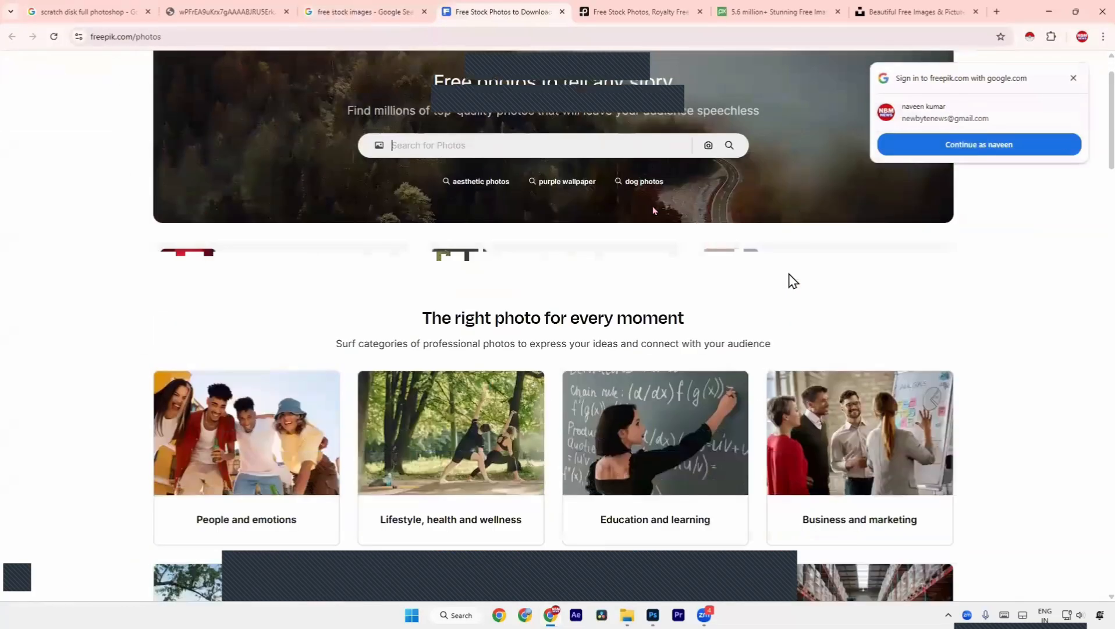
pyautogui.scroll(-4, 791, 278)
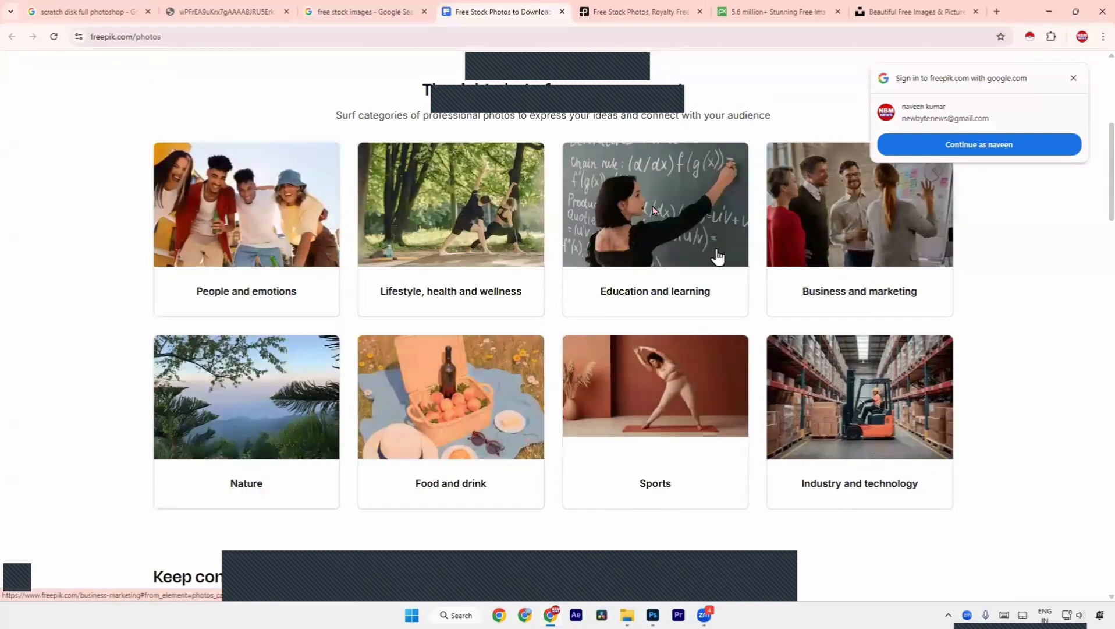
pyautogui.scroll(-6, 471, 264)
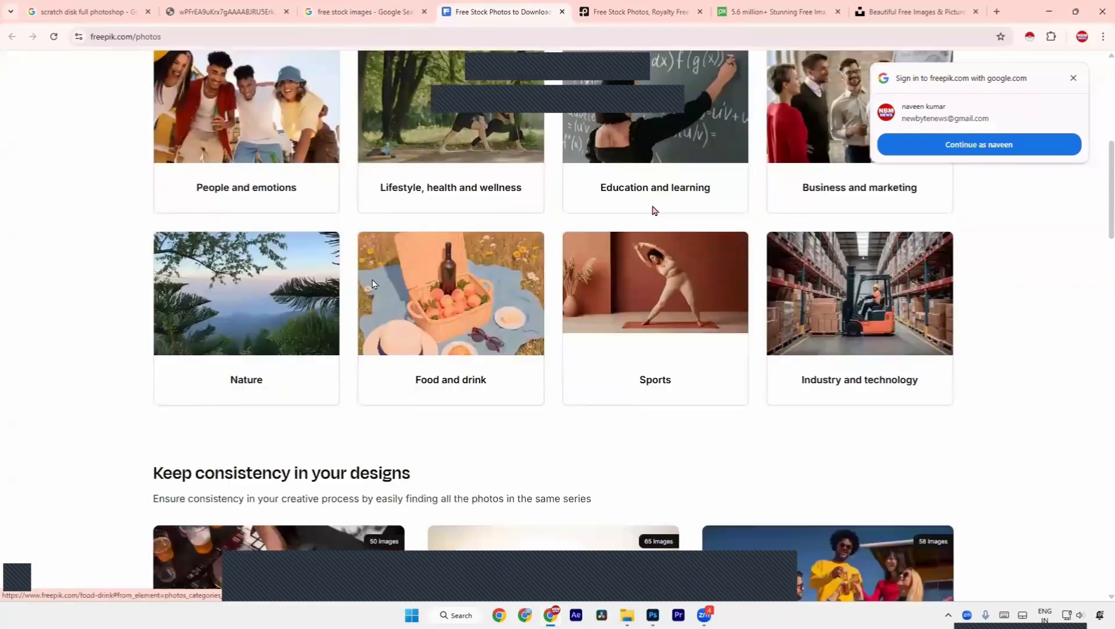
pyautogui.scroll(7, 503, 336)
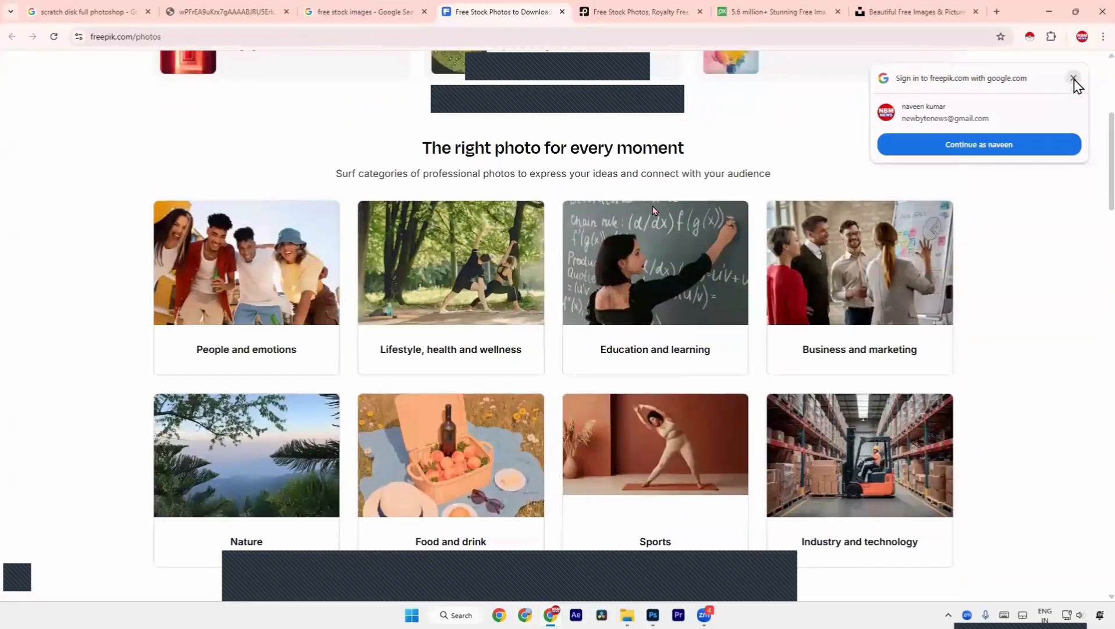
pyautogui.click(1074, 79)
pyautogui.scroll(5, 819, 177)
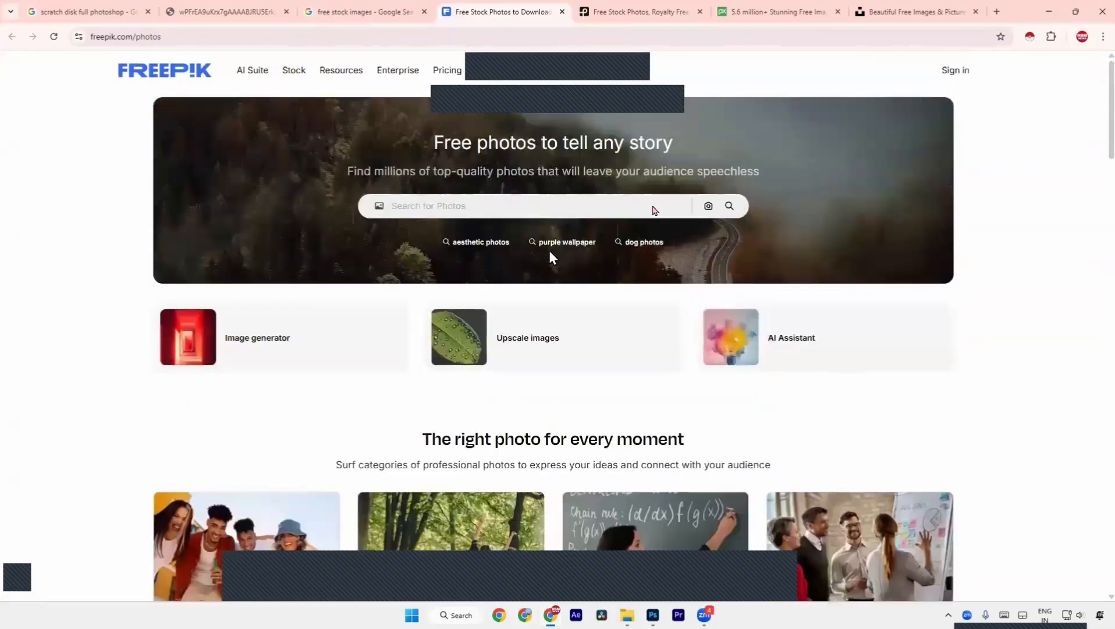
# - Search Freepik's photos for "men" and open the photo of the smiling man in the checked shirt
pyautogui.click(494, 209)
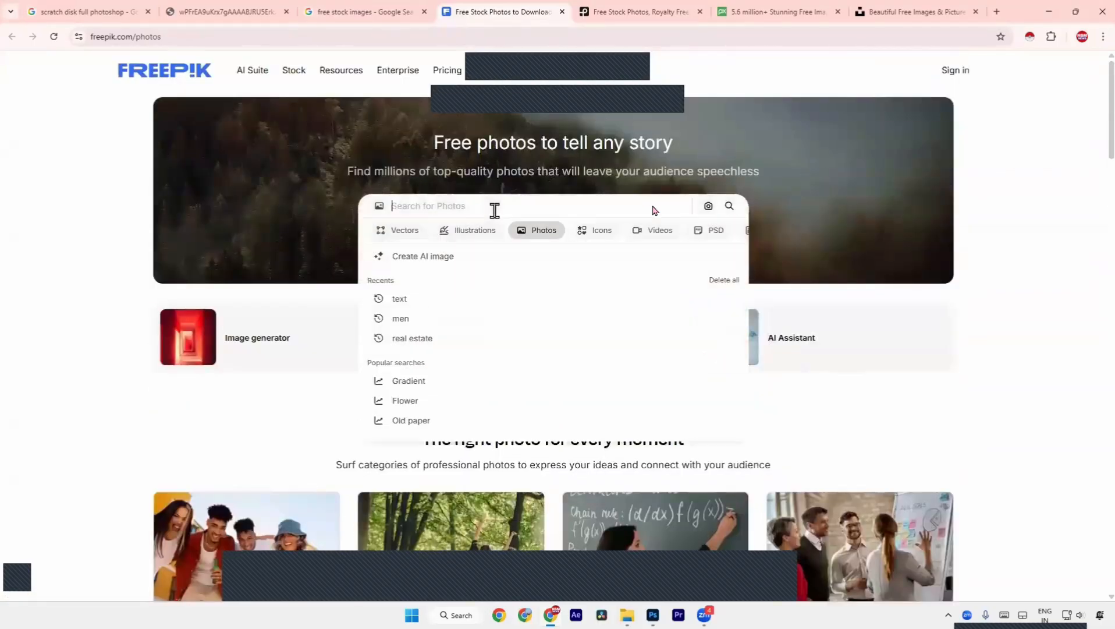
pyautogui.write('men')
pyautogui.press('Return')
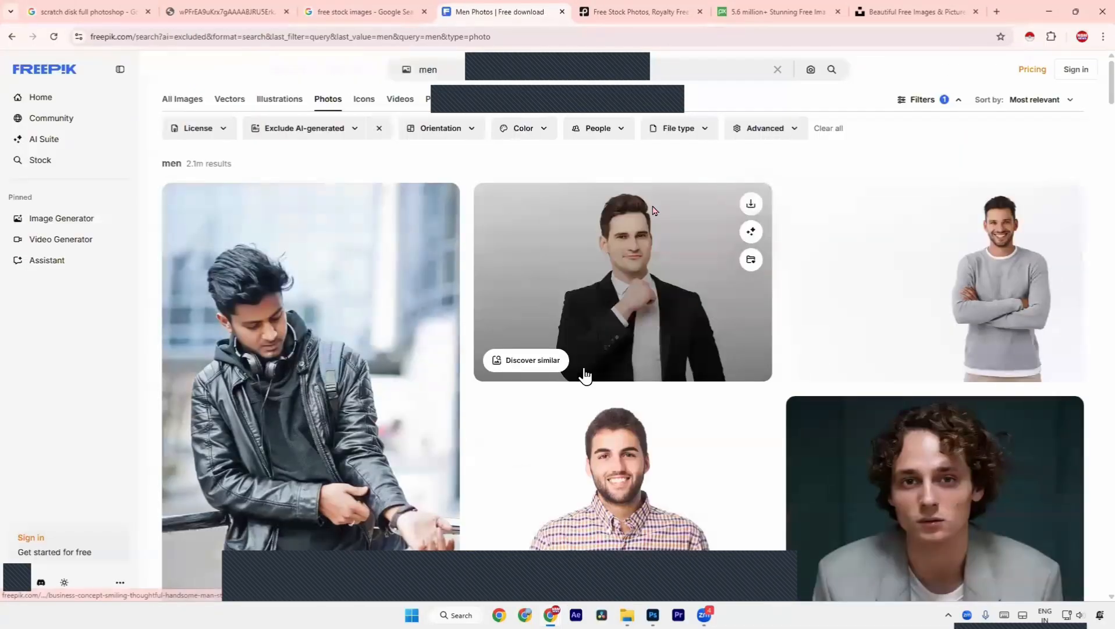
pyautogui.scroll(-4, 665, 335)
pyautogui.click(664, 336)
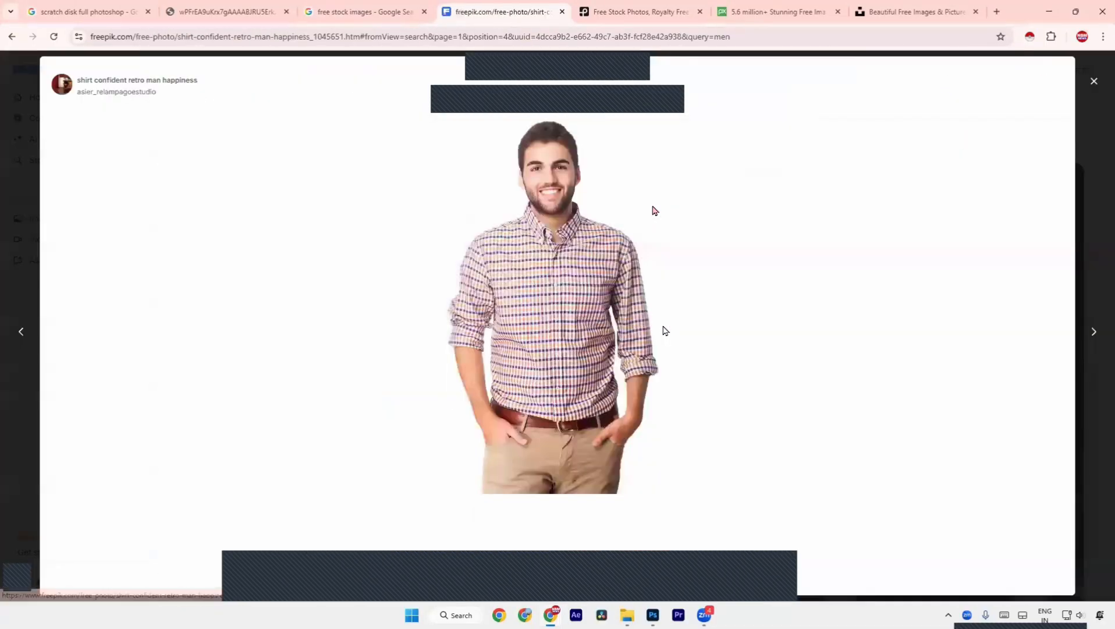
# - Download the photo in Medium size, 1133 × 1500px, close its preview and switch back to Photoshop
pyautogui.click(952, 92)
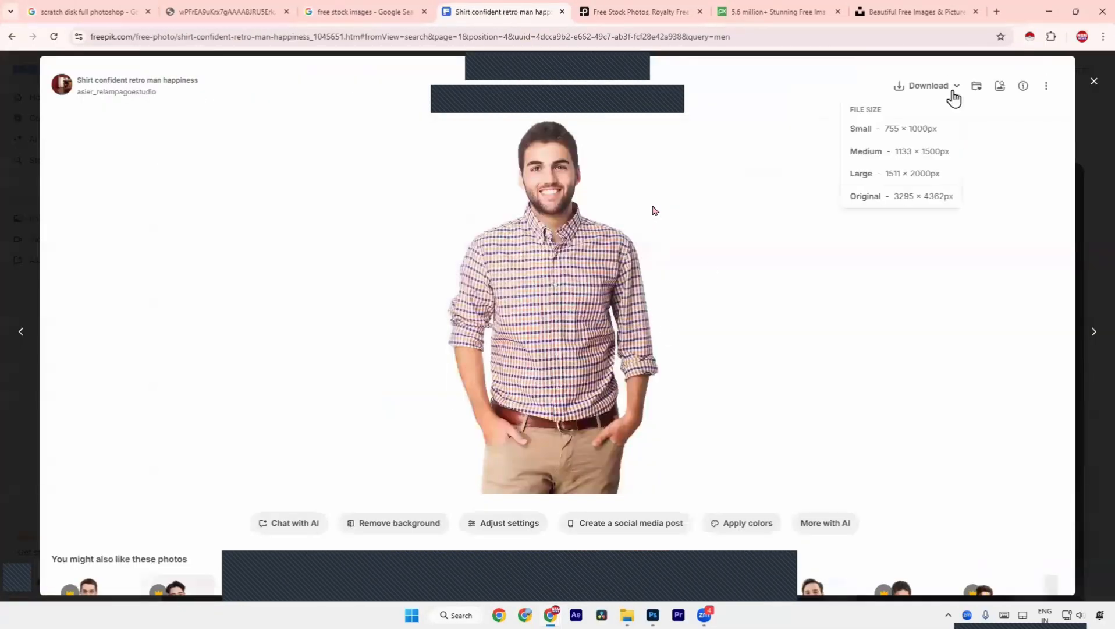
pyautogui.click(913, 151)
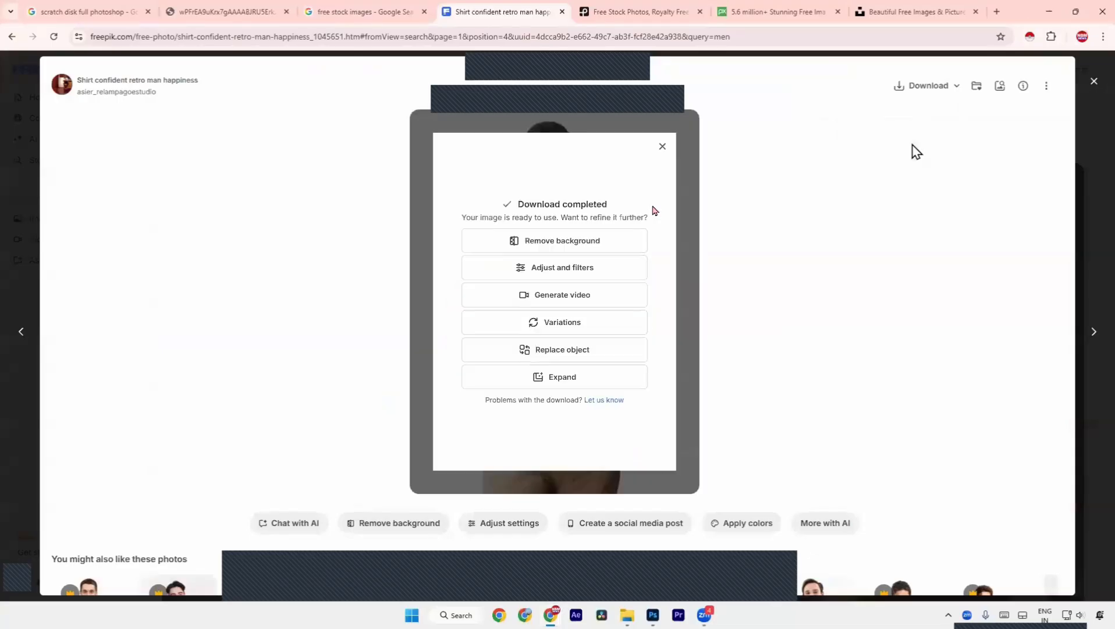
pyautogui.click(1093, 82)
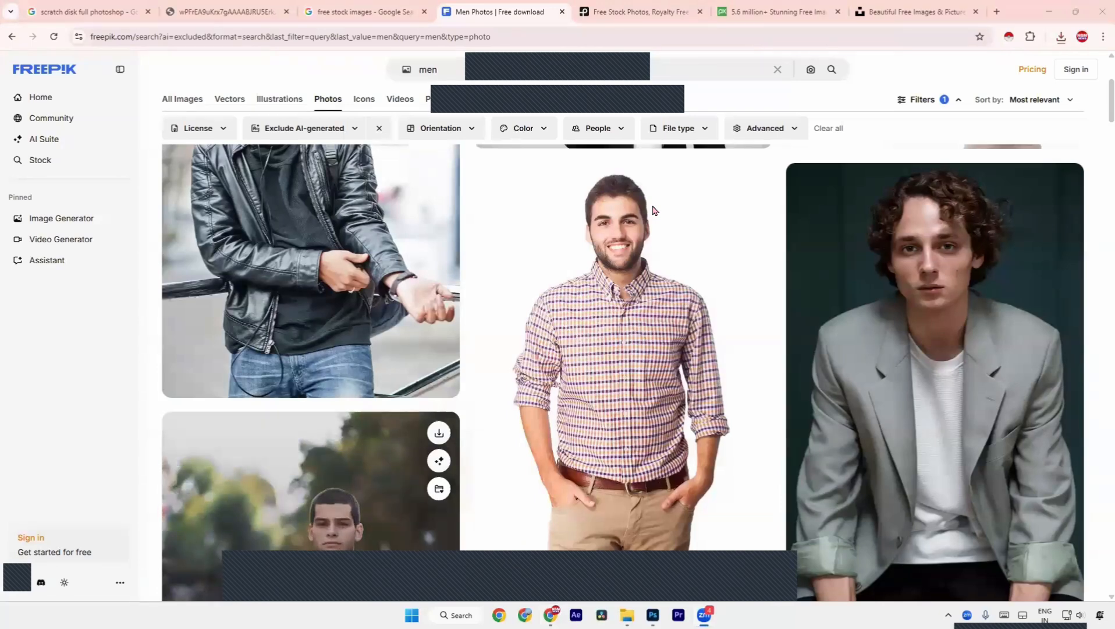
pyautogui.hotkey('alt', 'Tab')
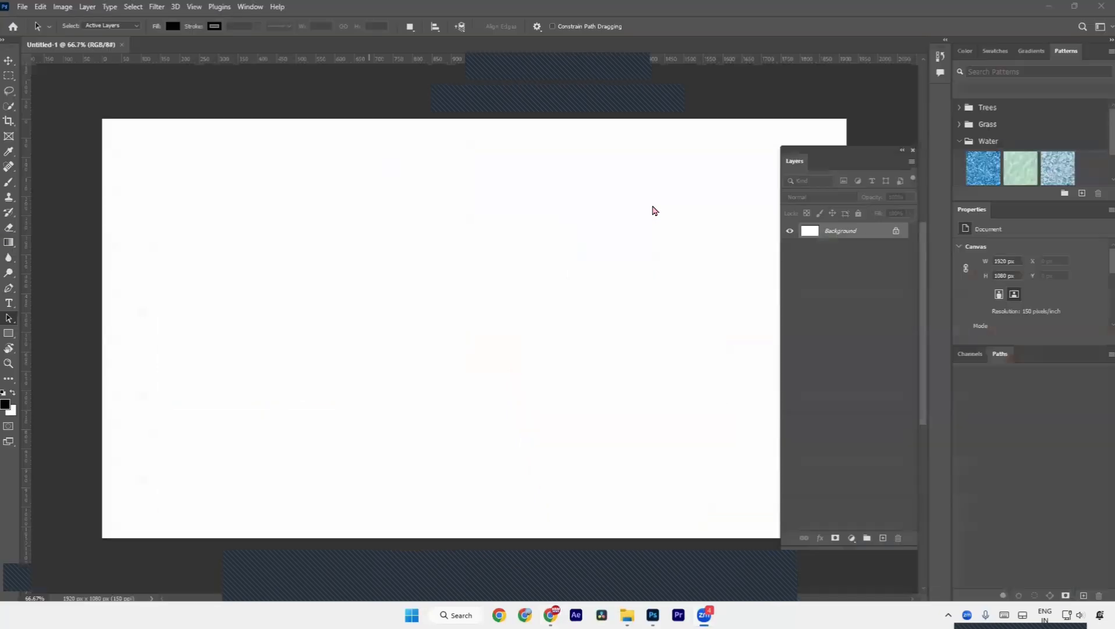
# - Activate the Move tool, followed by the Rectangular Marquee tool
pyautogui.click(8, 61)
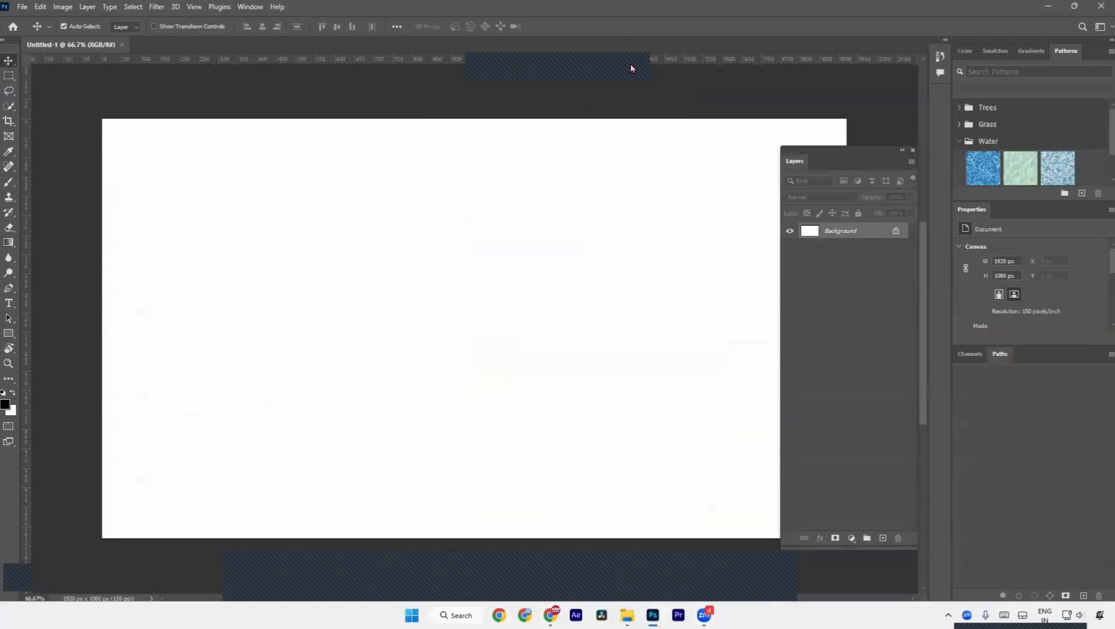
pyautogui.click(10, 76)
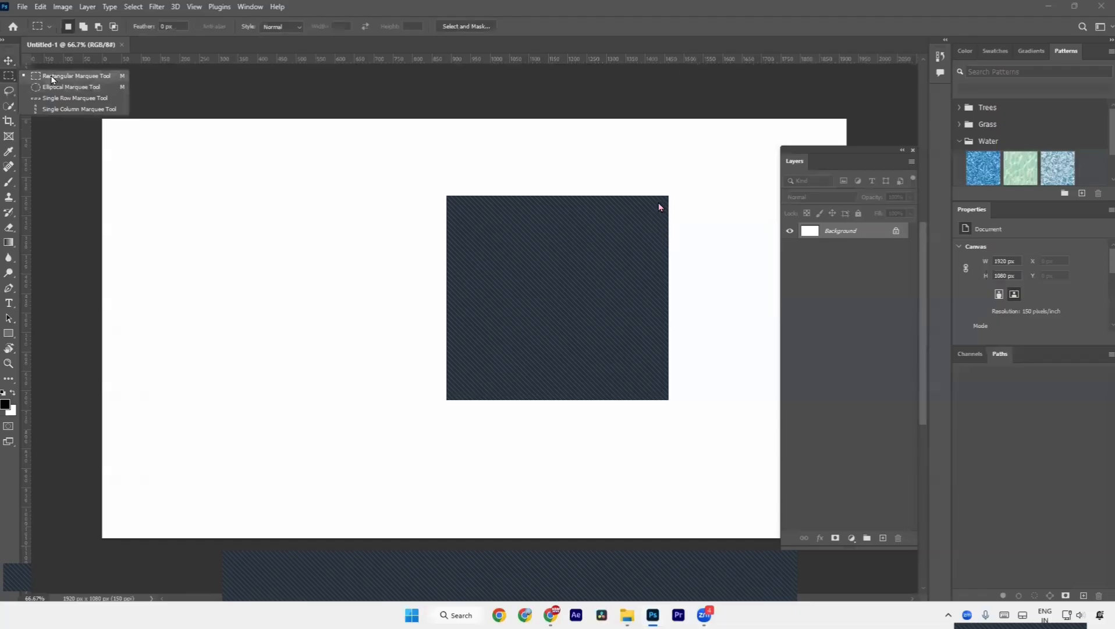
pyautogui.click(9, 79)
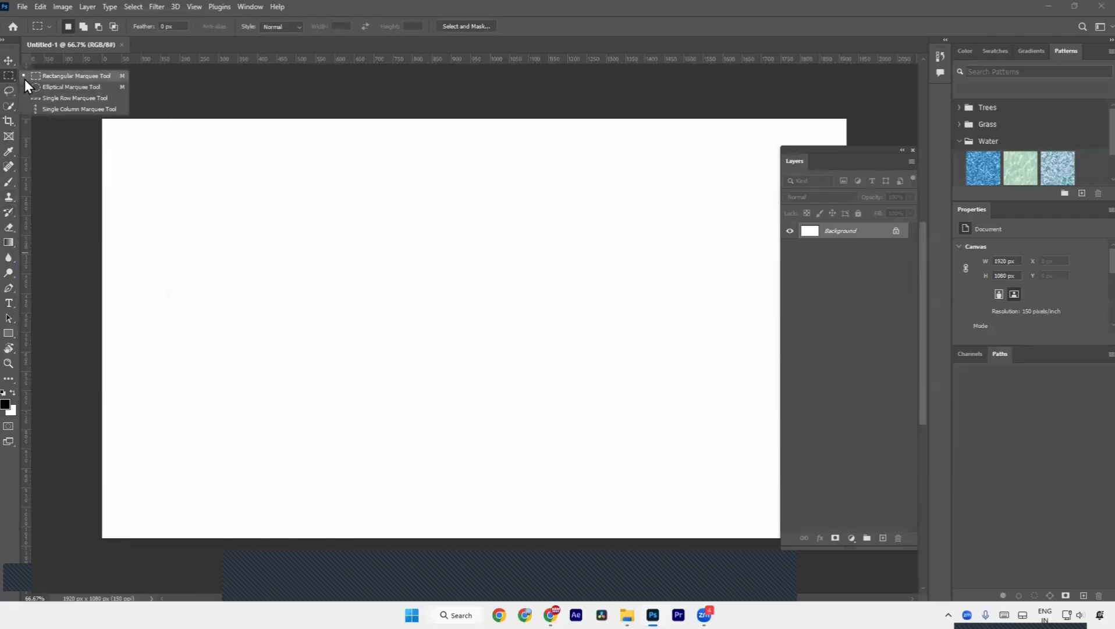
pyautogui.click(49, 78)
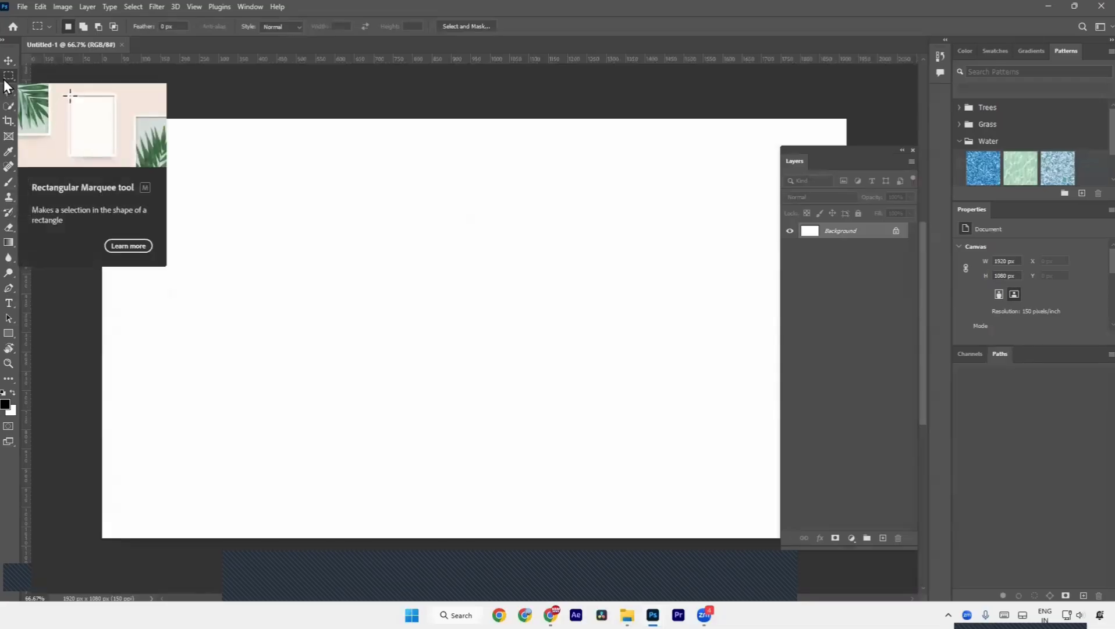
# - Switch the marquee tool to Elliptical Marquee, followed by Single Row Marquee
pyautogui.rightClick(7, 77)
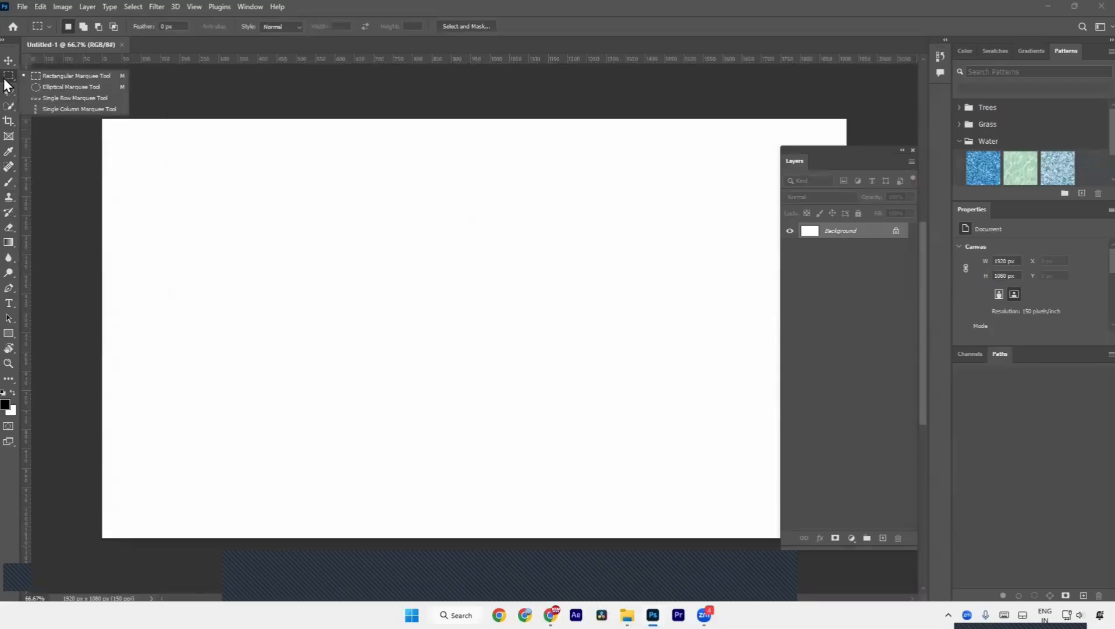
pyautogui.click(34, 87)
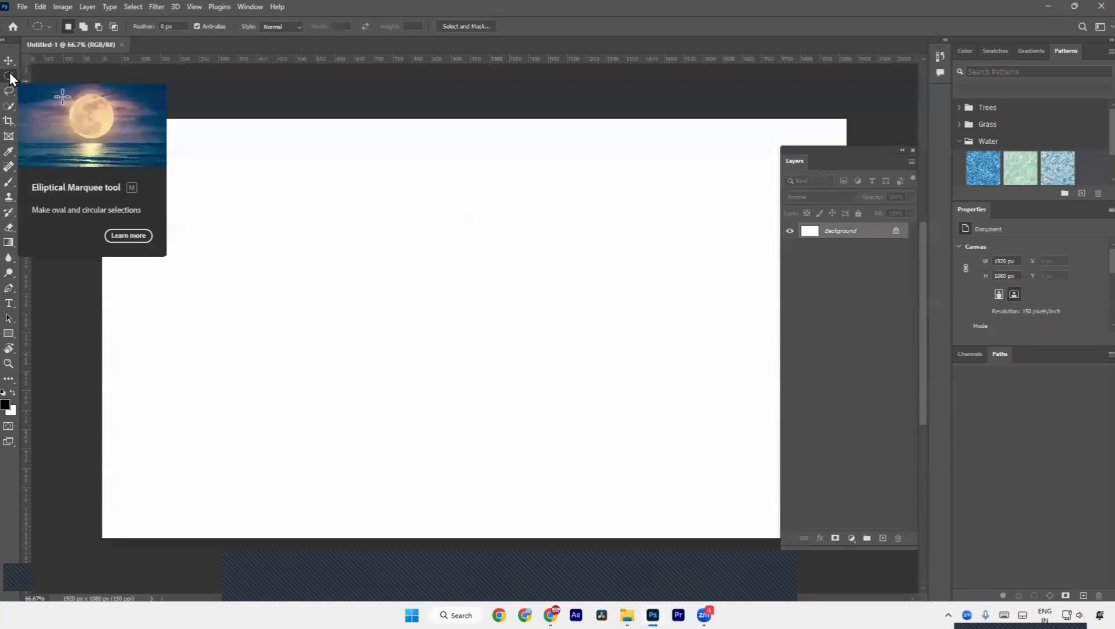
pyautogui.rightClick(9, 73)
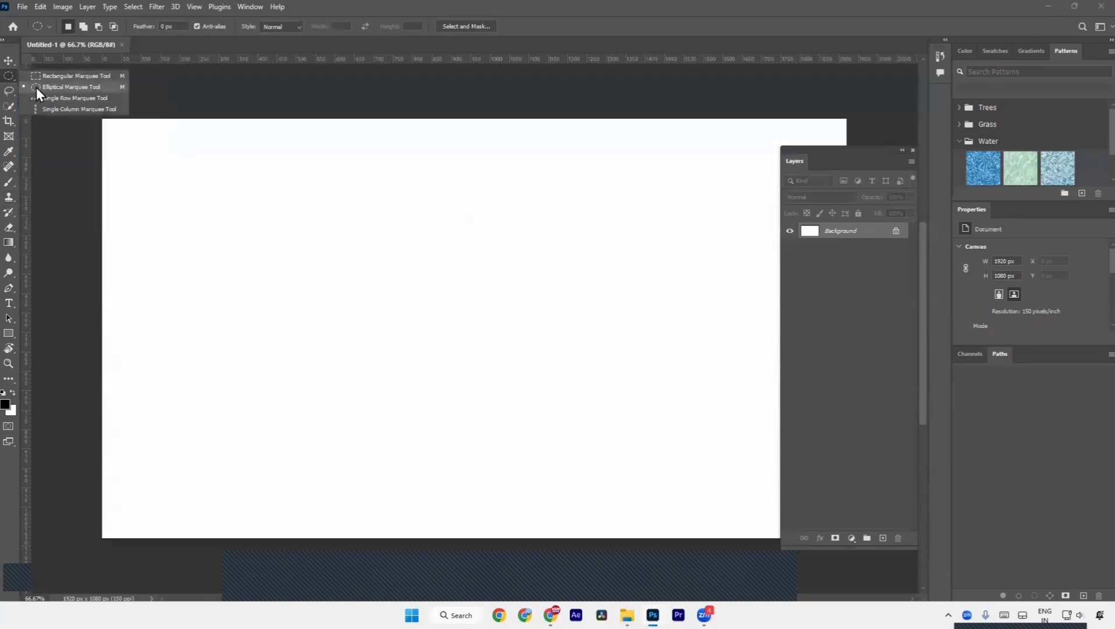
pyautogui.click(42, 100)
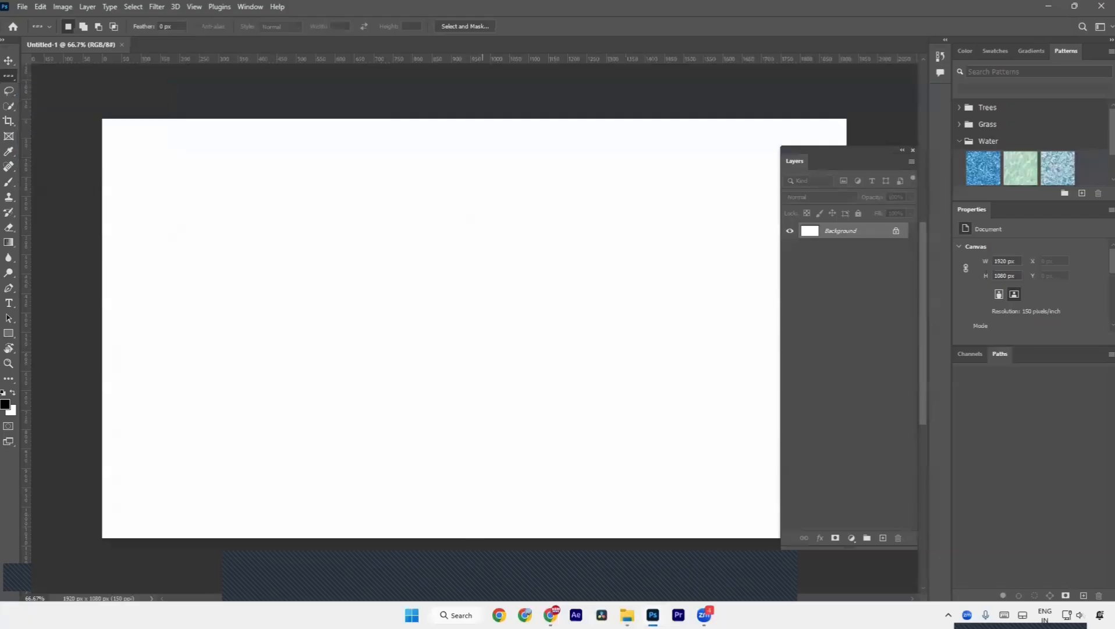
# - Switch to Chrome and run a Google image search for "flyer design" in a new tab
pyautogui.hotkey('alt', 'Tab')
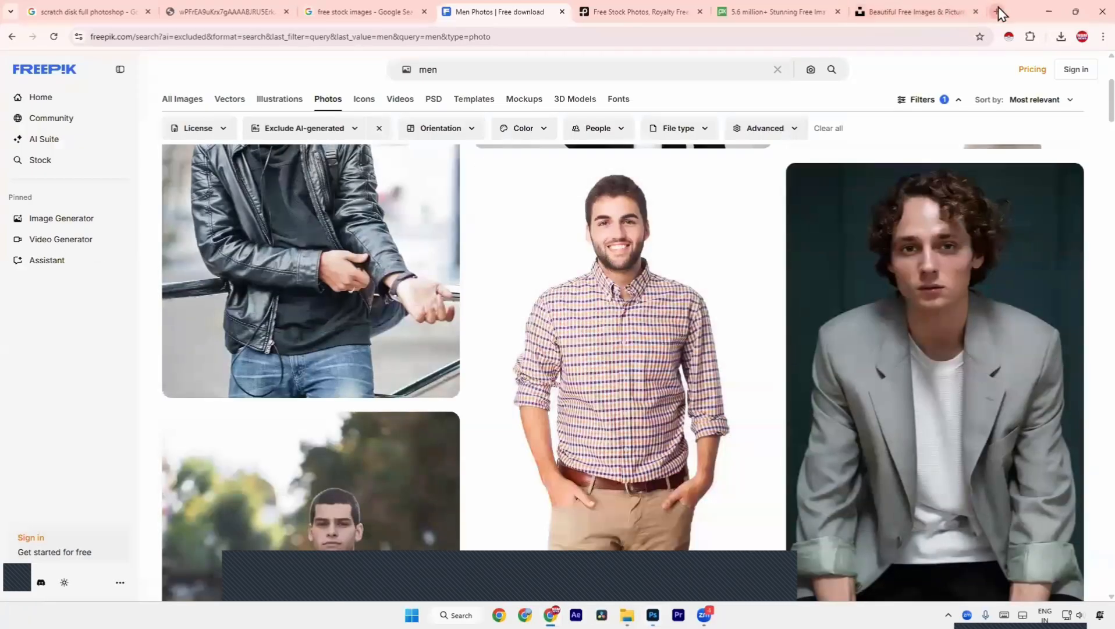
pyautogui.click(995, 12)
pyautogui.write('flye')
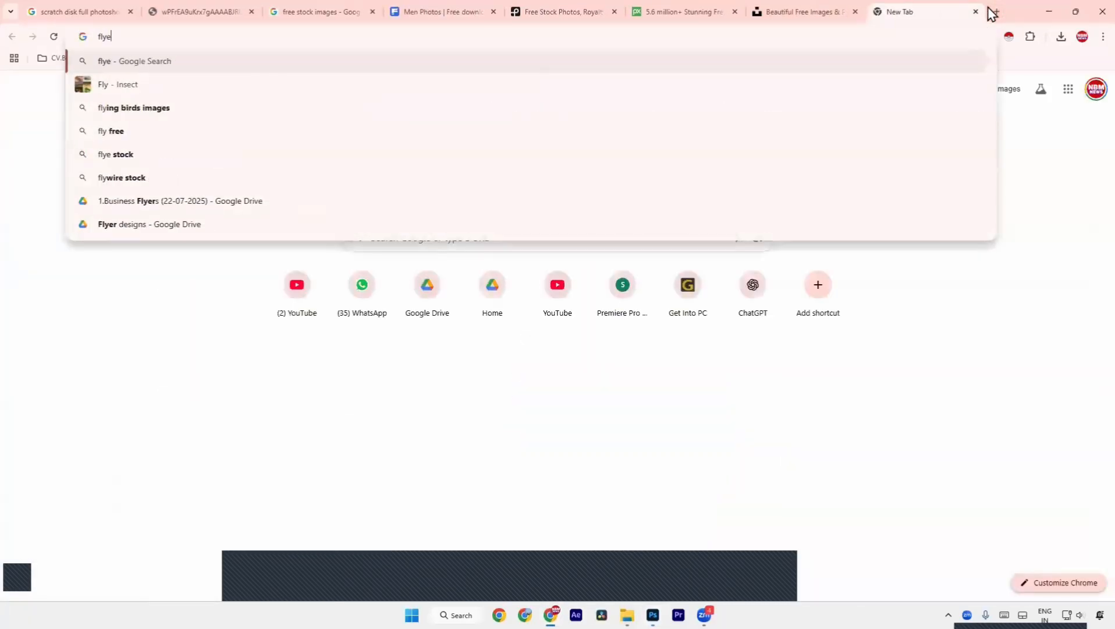
pyautogui.write('r des')
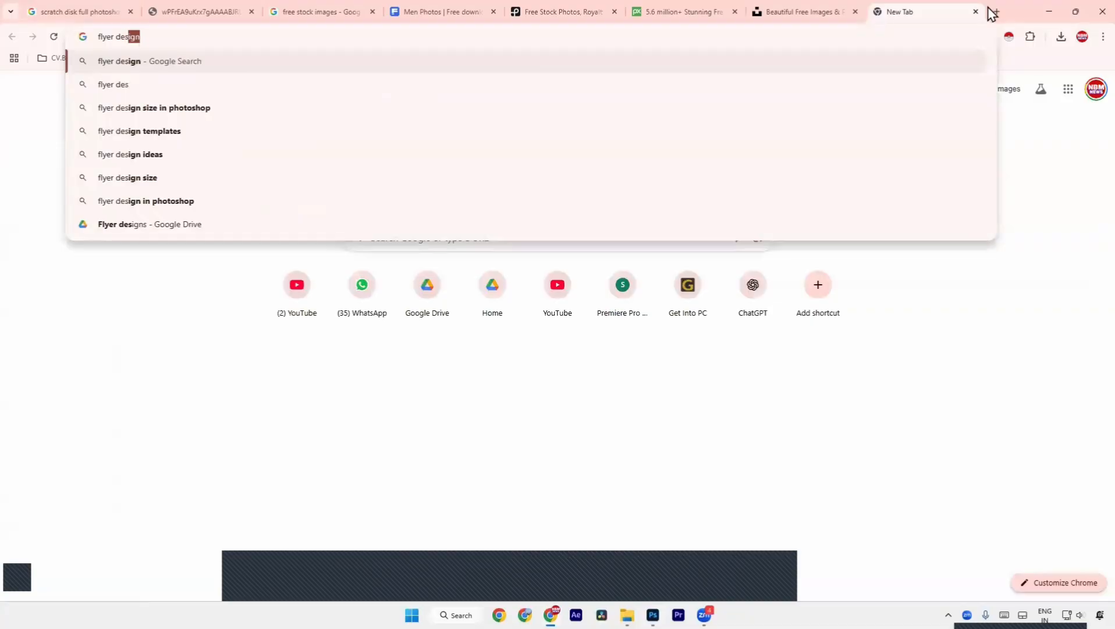
pyautogui.press('Return')
pyautogui.click(215, 118)
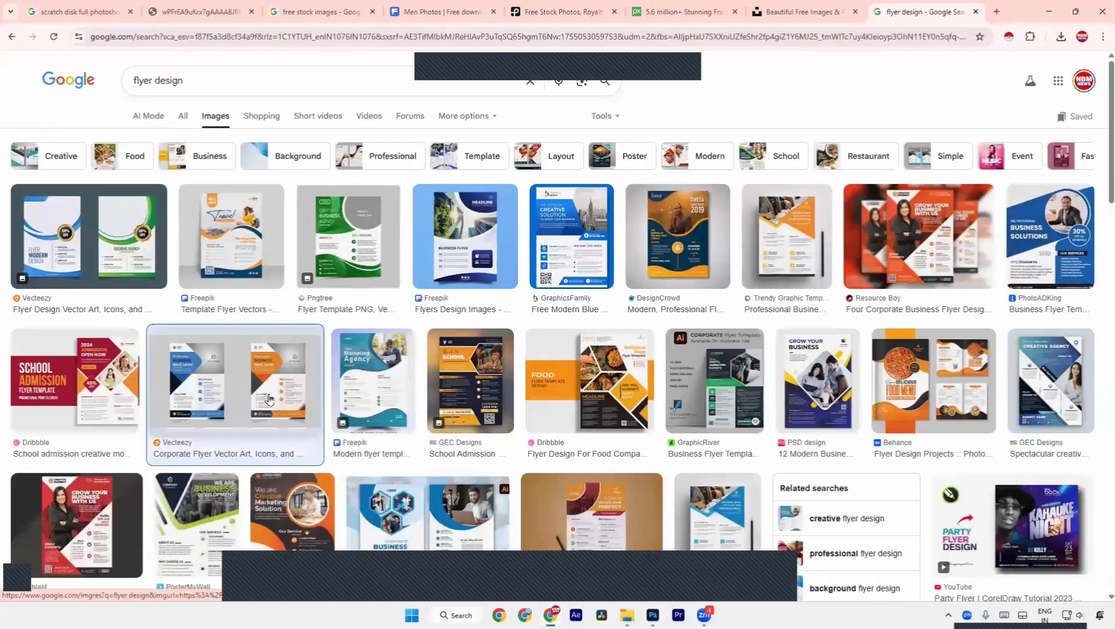
# - Preview the blue and orange corporate flyer from Vecteezy and the food menu flyer from Behance
pyautogui.click(233, 378)
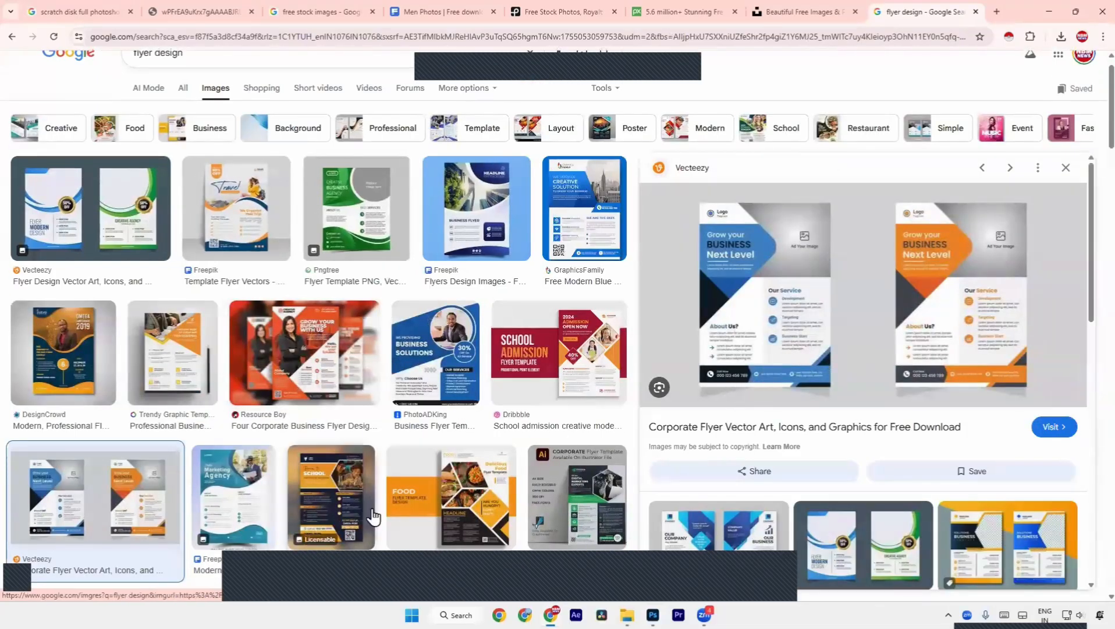
pyautogui.scroll(-5, 550, 412)
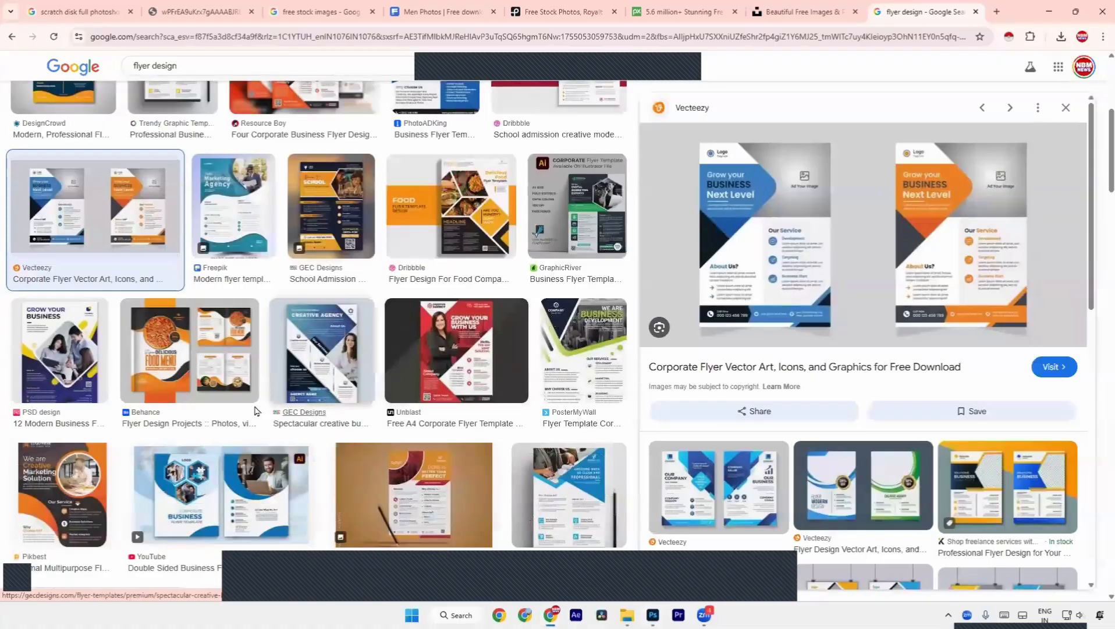
pyautogui.click(168, 393)
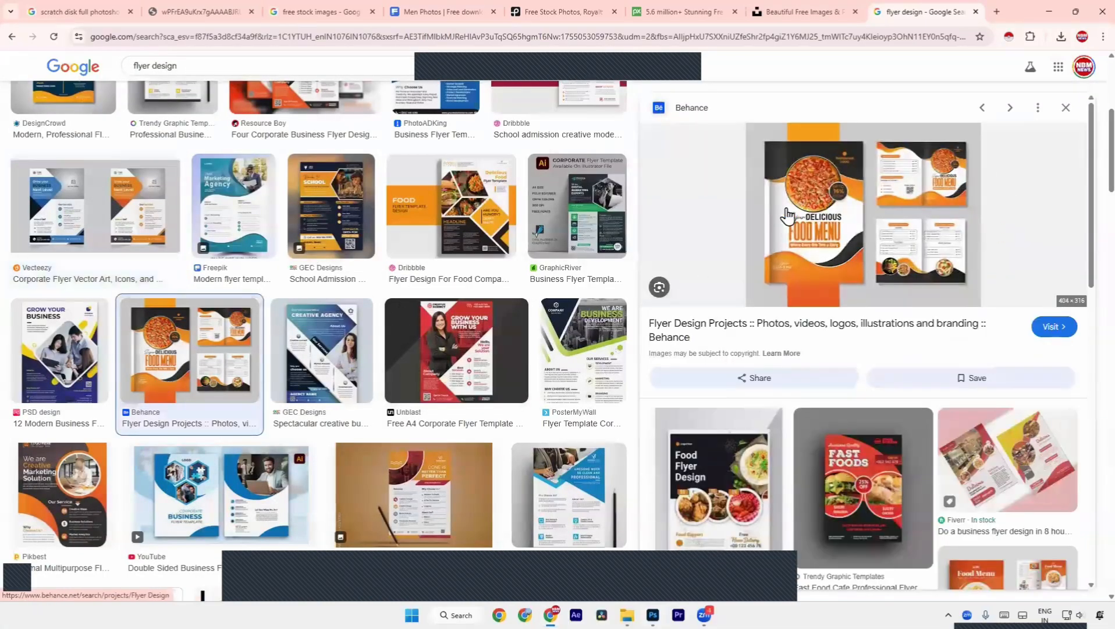
pyautogui.rightClick(831, 190)
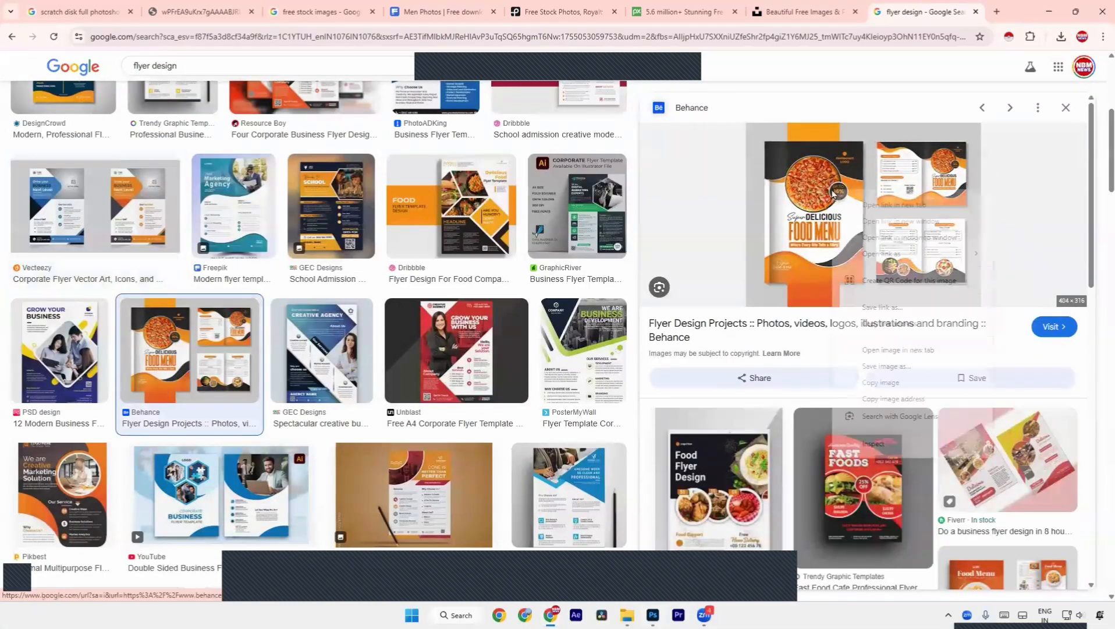
# - Open the full image of the related "Food Flyer Design" in its own tab, view it and return to the search results
pyautogui.click(722, 487)
pyautogui.rightClick(820, 320)
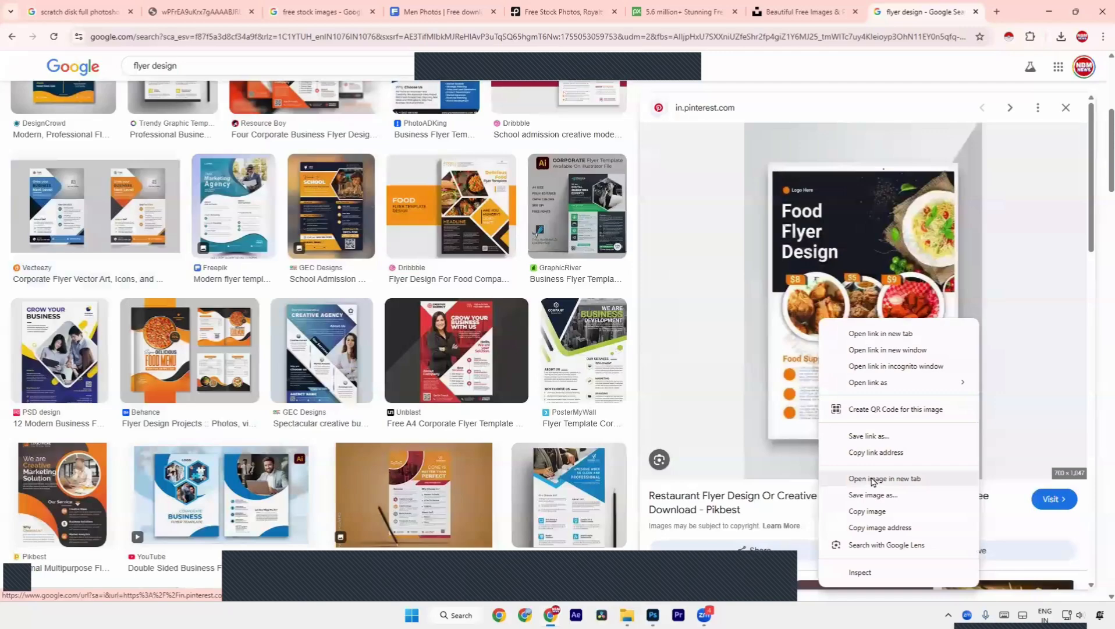
pyautogui.click(872, 479)
pyautogui.click(907, 11)
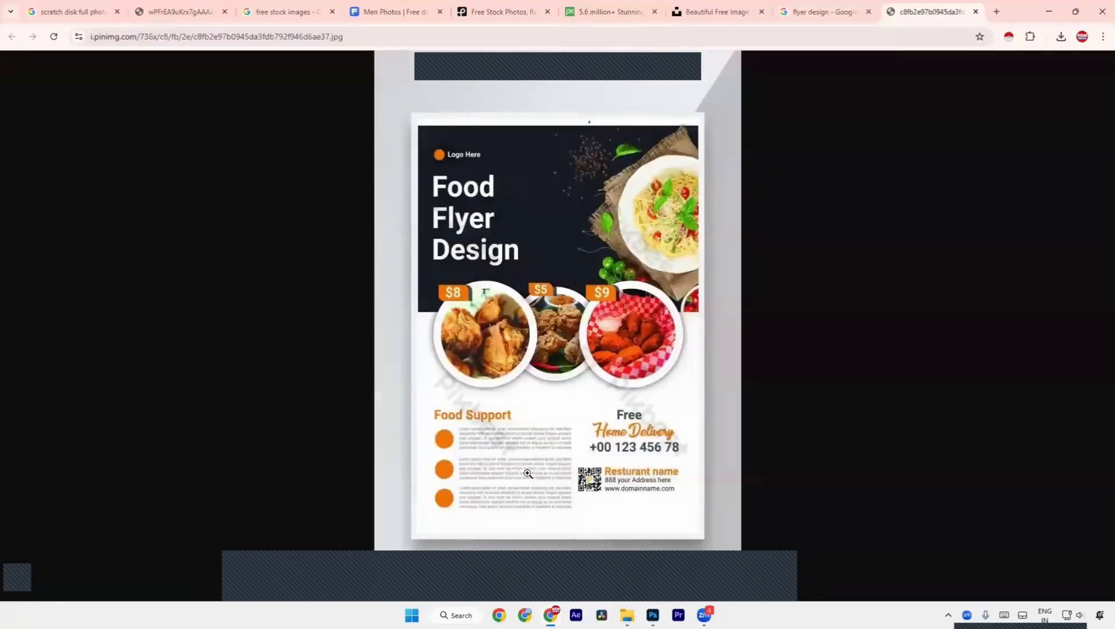
pyautogui.click(815, 11)
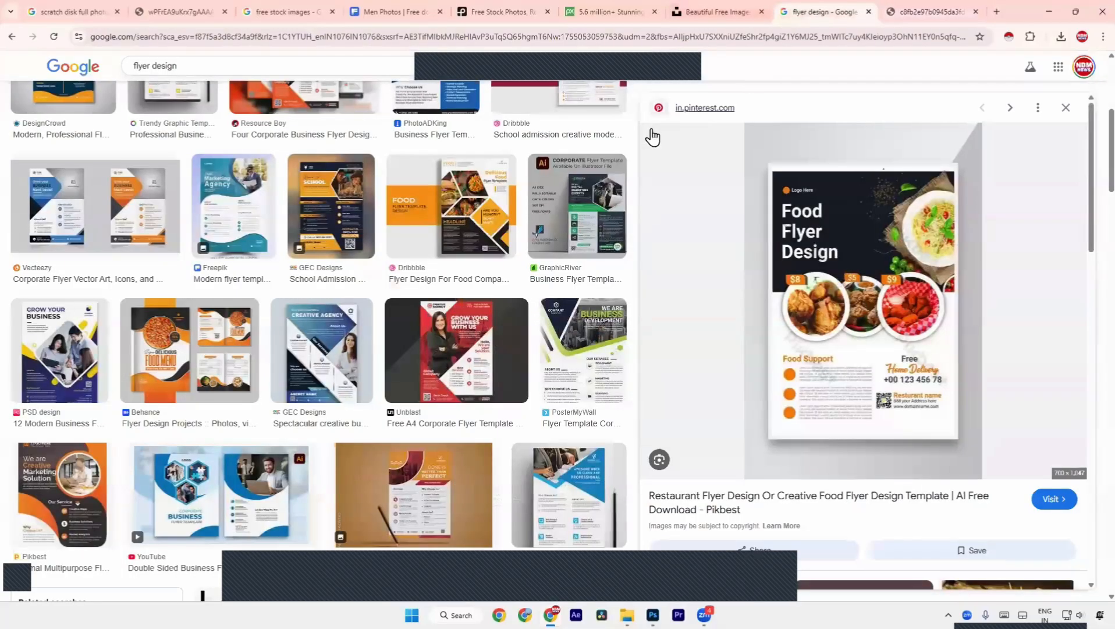
# - Preview the orange and dark "Your Headline Place Here" flyer and switch back to Photoshop
pyautogui.scroll(-3, 466, 349)
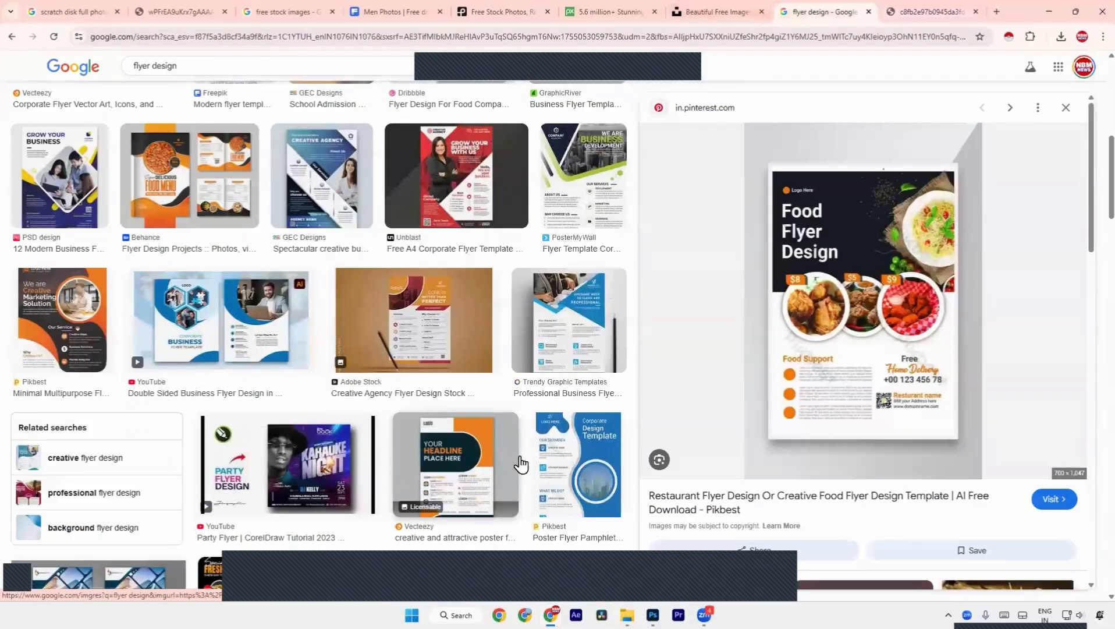
pyautogui.click(506, 465)
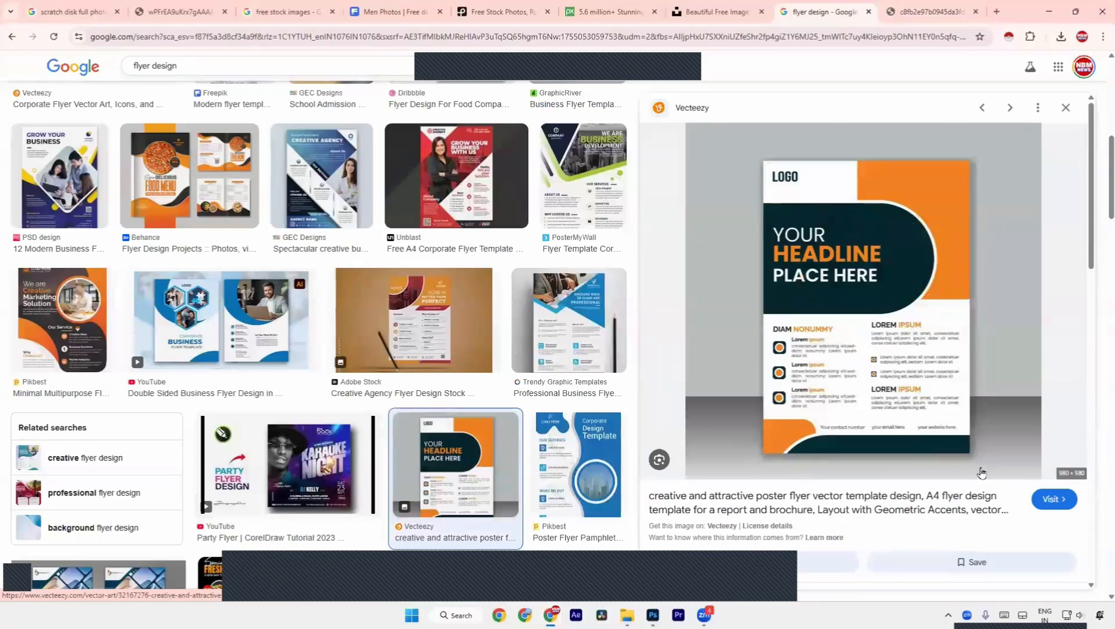
pyautogui.hotkey('alt', 'Tab')
# - Activate the Lasso tool, then return to the Rectangular Marquee tool
pyautogui.click(7, 91)
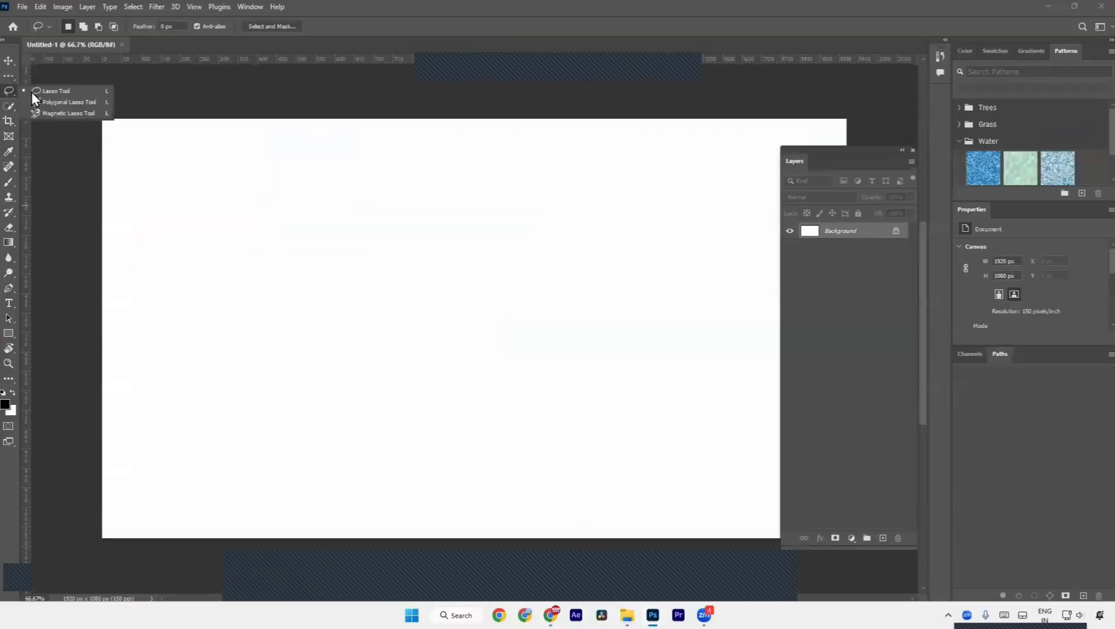
pyautogui.click(50, 92)
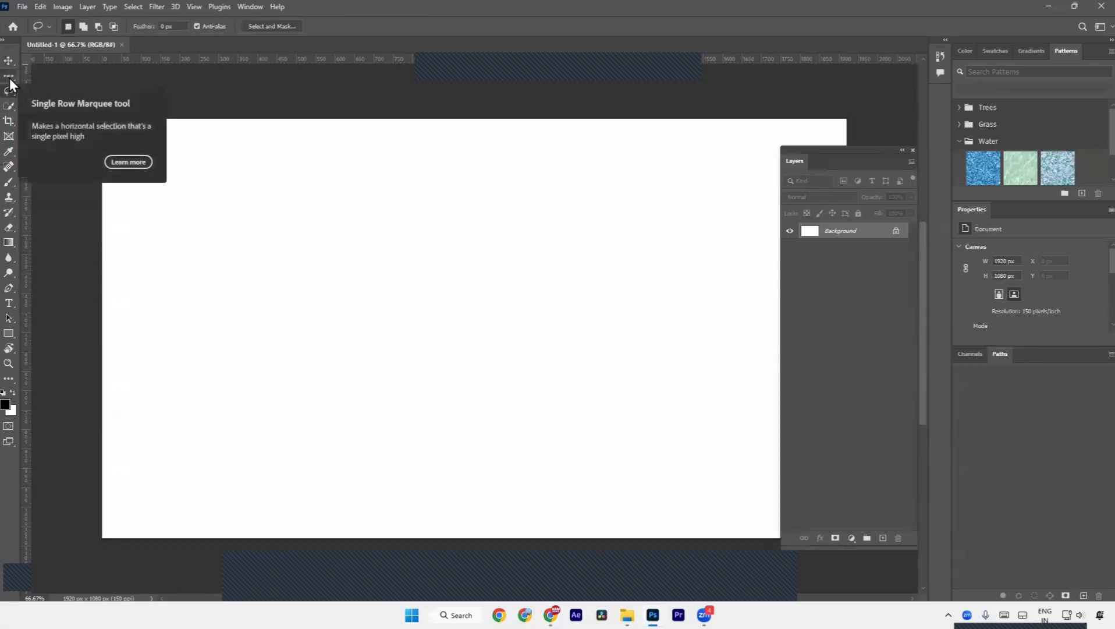
pyautogui.click(10, 79)
pyautogui.click(28, 79)
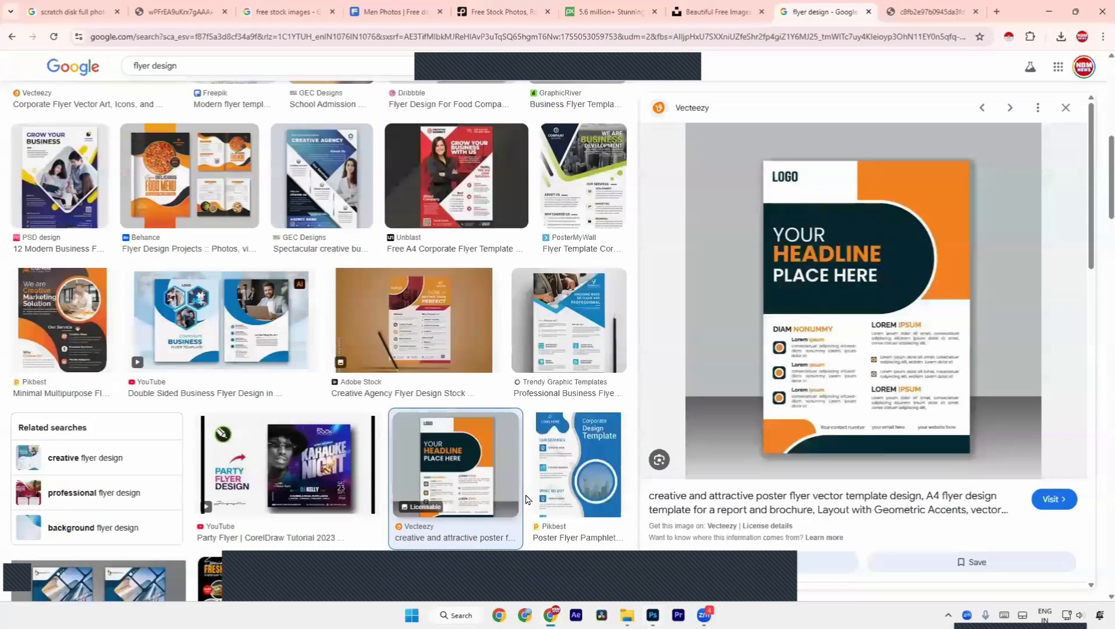
# - Preview the blue Pikbest pamphlet and the PosterMyWall "Special Fresh Food" flyer in Chrome's image results, then switch back to Photoshop
pyautogui.click(558, 493)
pyautogui.scroll(-4, 901, 413)
pyautogui.scroll(-4, 618, 453)
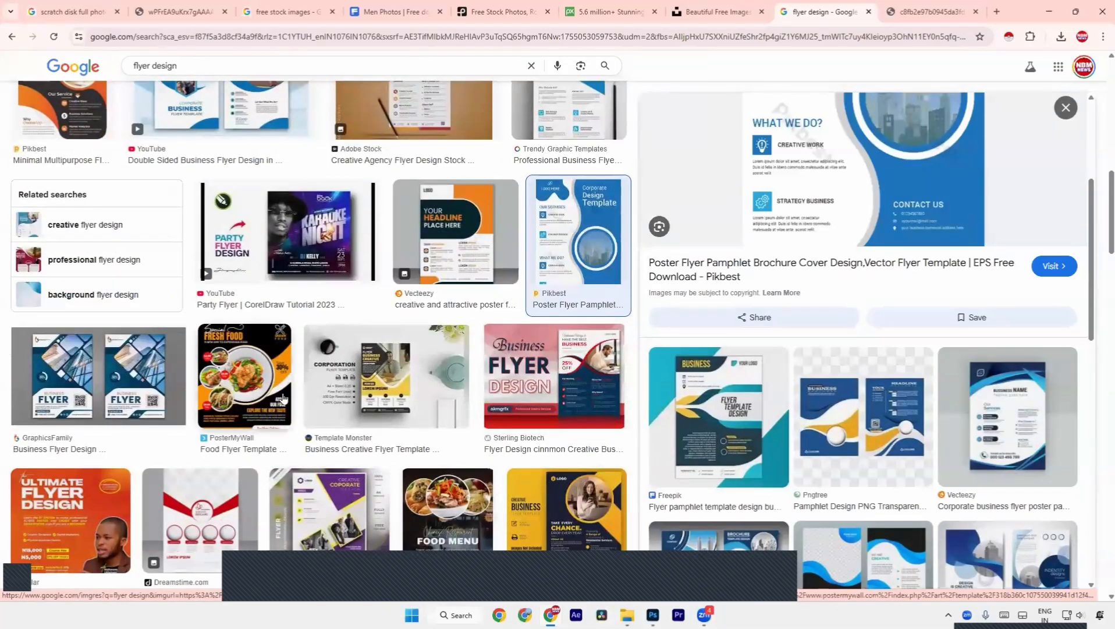
pyautogui.click(257, 390)
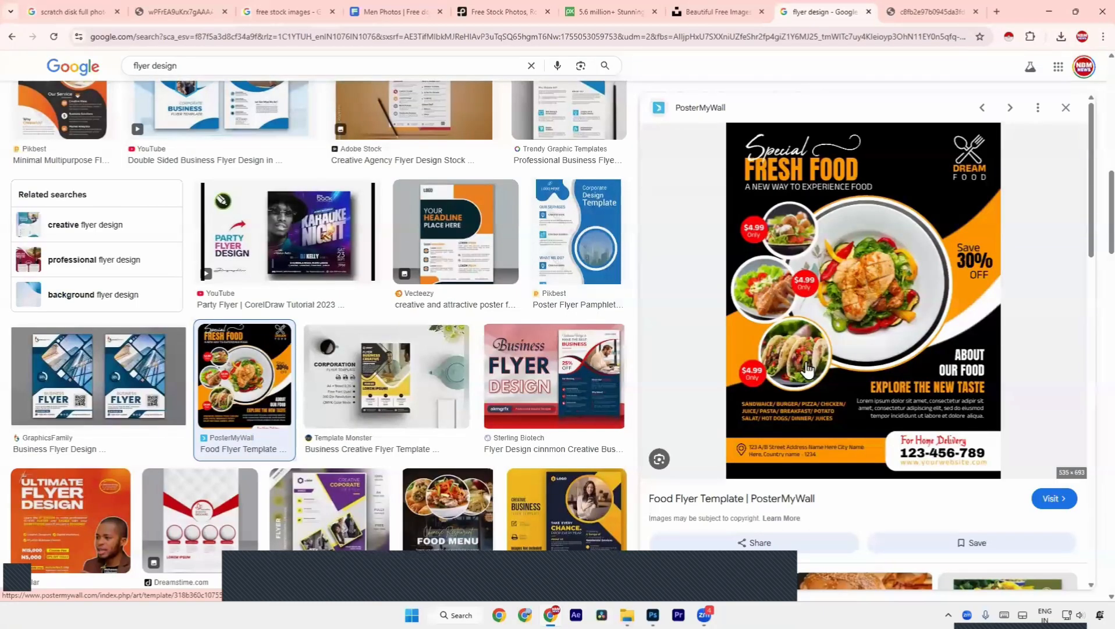
pyautogui.hotkey('alt', 'Tab')
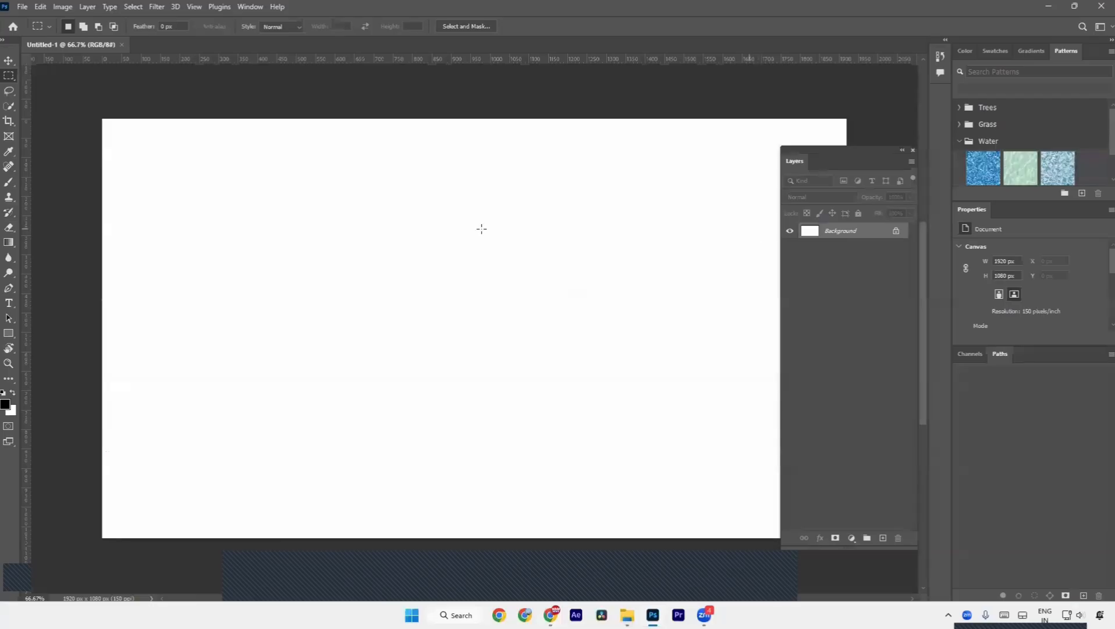
pyautogui.click(7, 83)
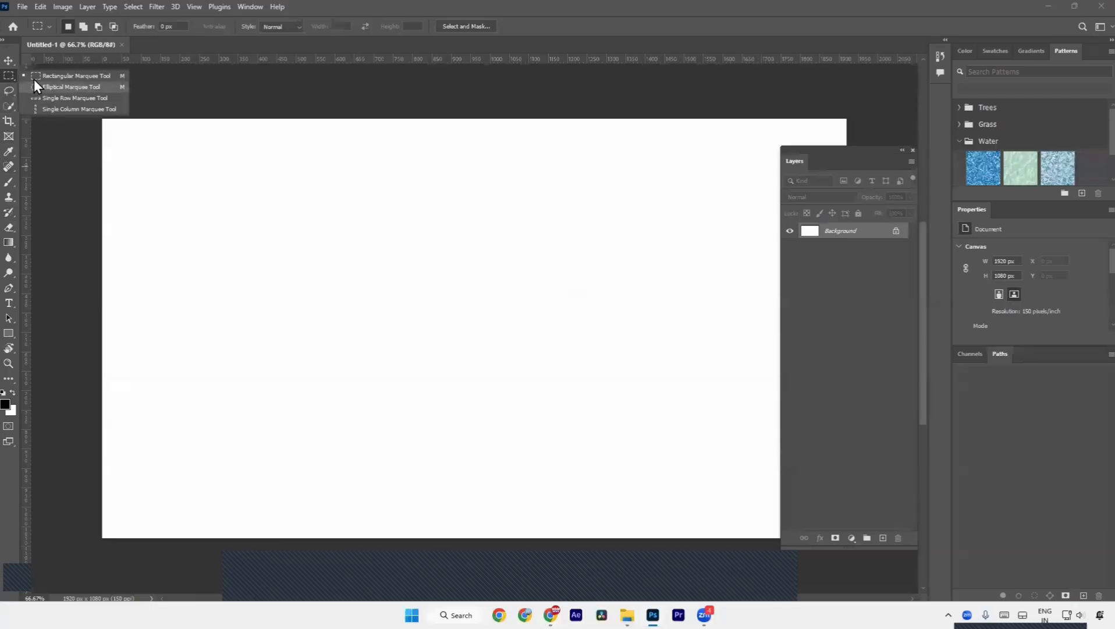
pyautogui.click(34, 79)
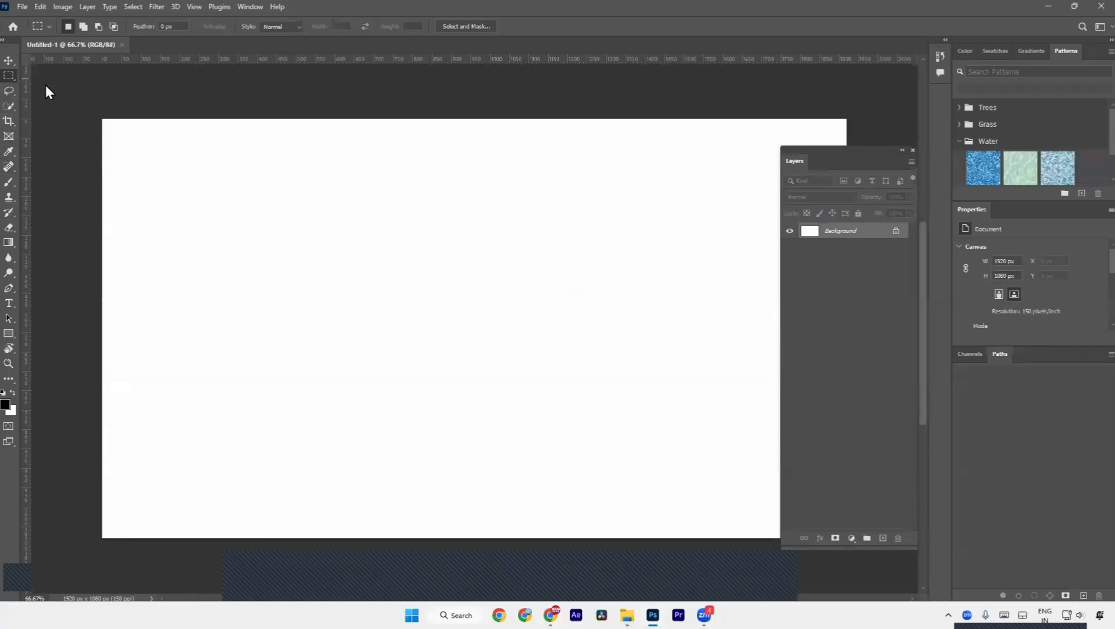
pyautogui.rightClick(14, 78)
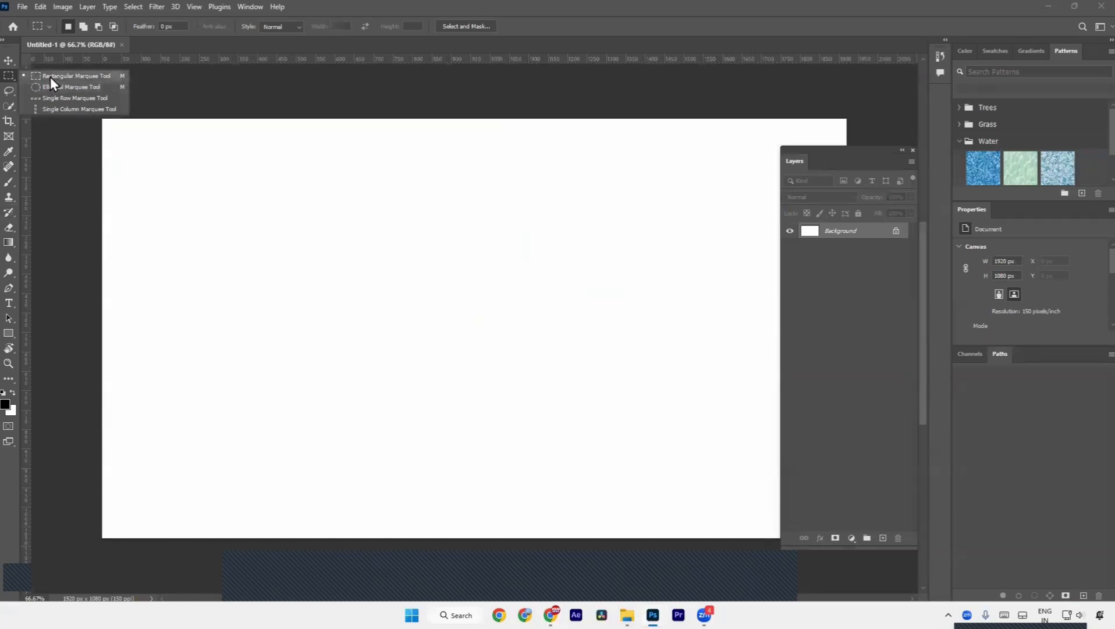
pyautogui.click(51, 77)
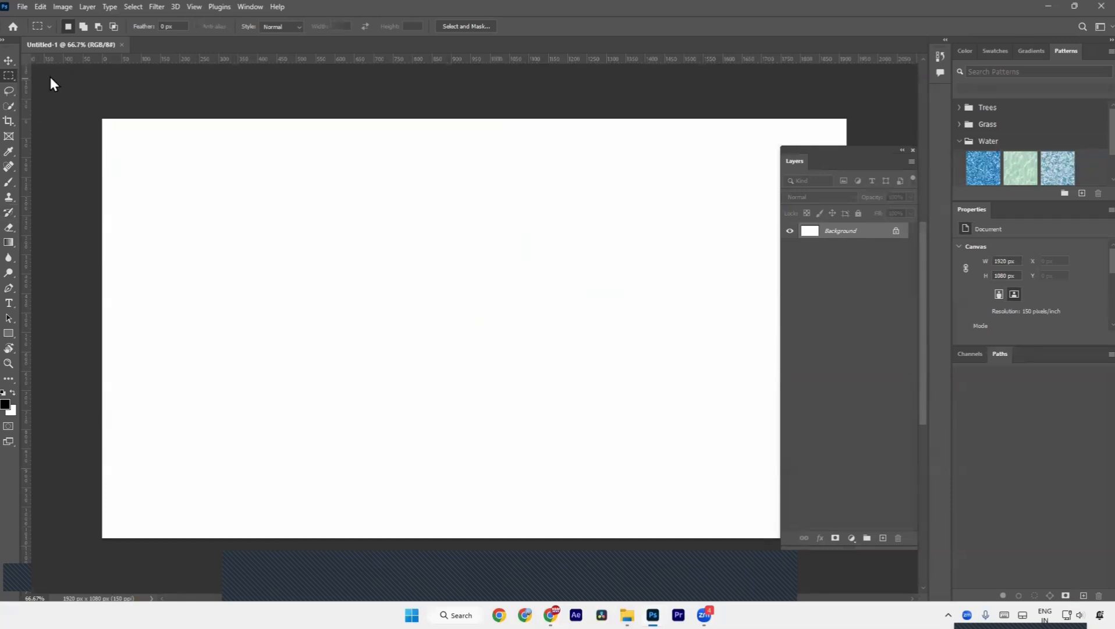
# - Draw an oval selection on the white canvas, left of its centre, with the Elliptical Marquee tool
pyautogui.rightClick(11, 78)
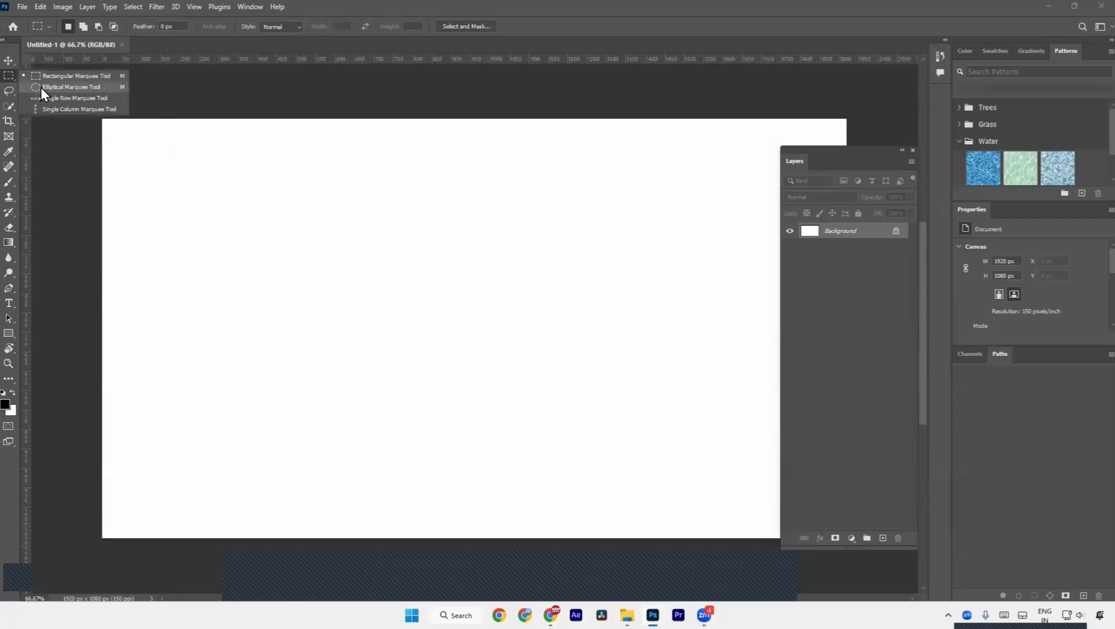
pyautogui.click(41, 87)
pyautogui.moveTo(266, 225); pyautogui.dragTo(418, 396)
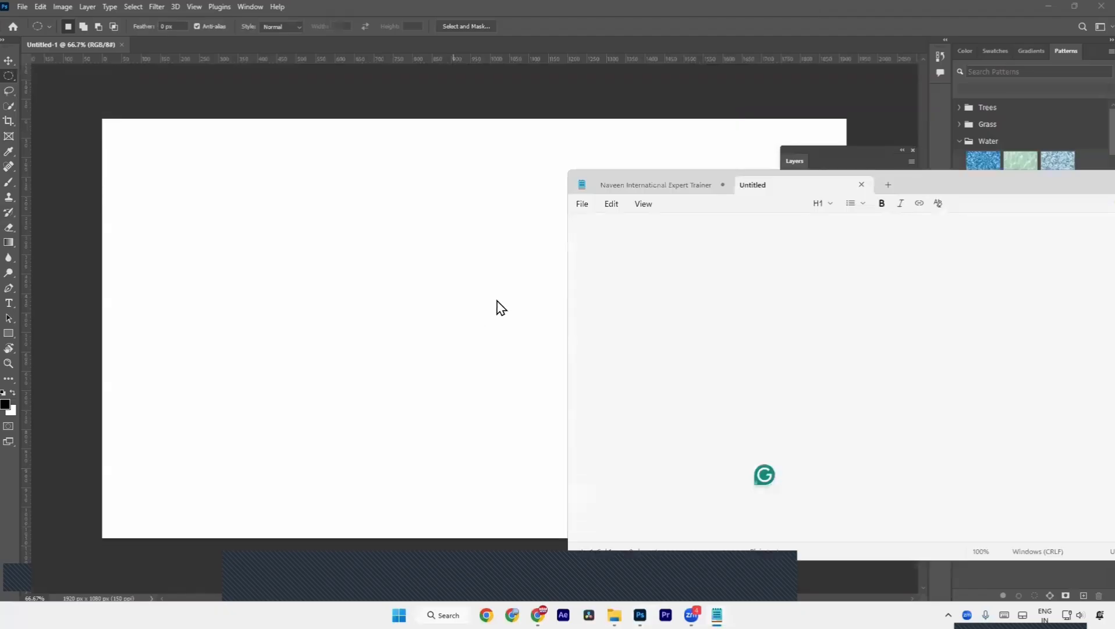
pyautogui.click(453, 301)
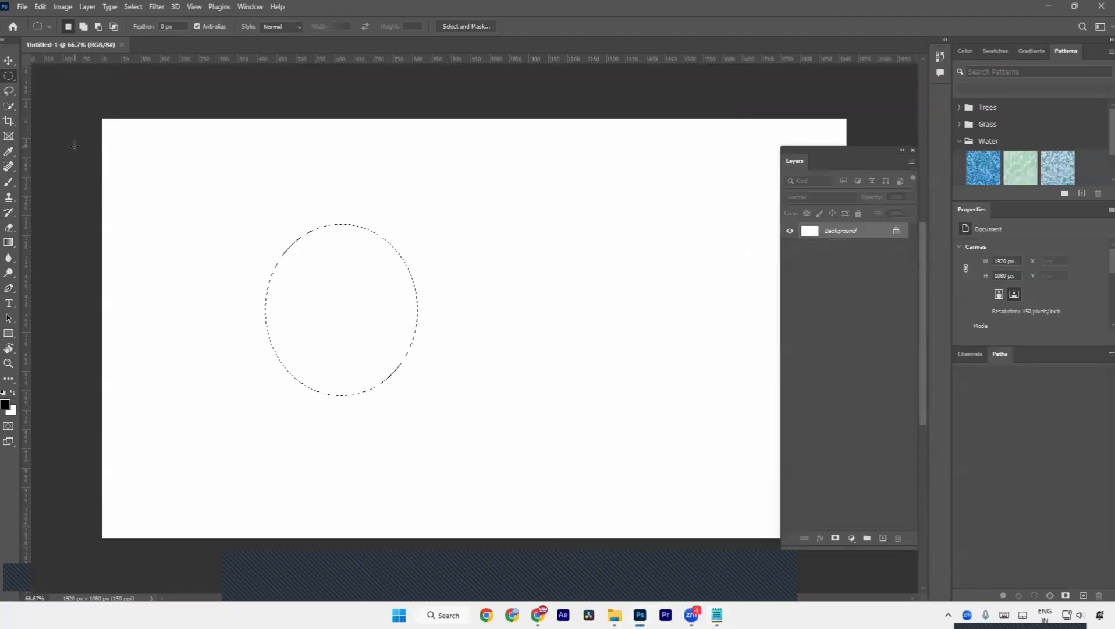
# - Activate the Rectangular Marquee tool, switch to Notepad to note the shortcut "M" on its own line, and return to Photoshop
pyautogui.rightClick(9, 76)
pyautogui.click(34, 74)
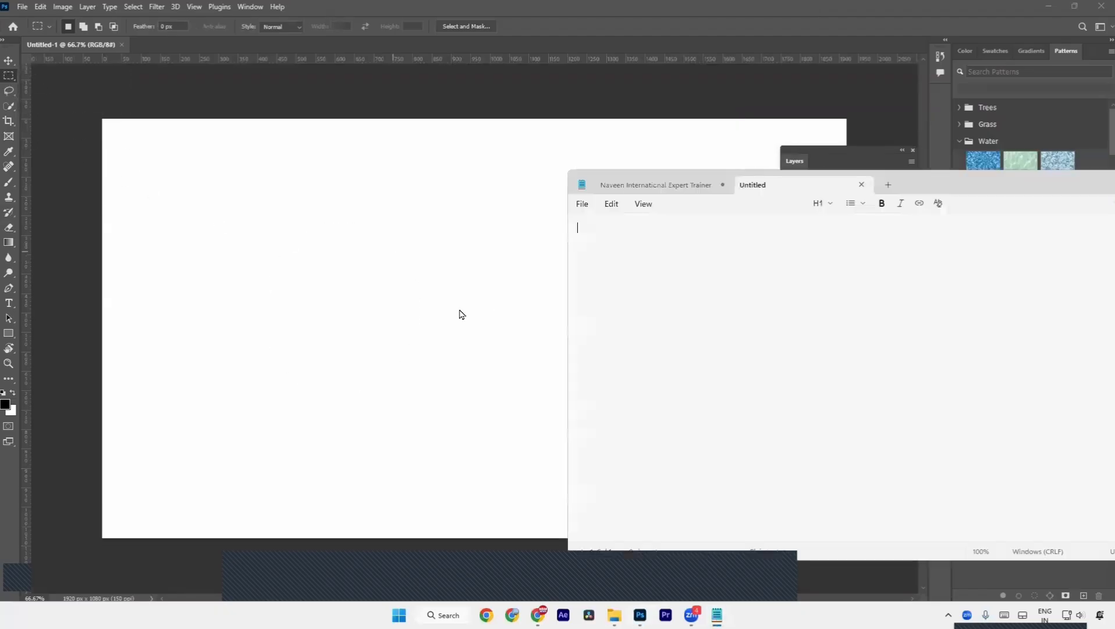
pyautogui.write('M')
pyautogui.press('Return')
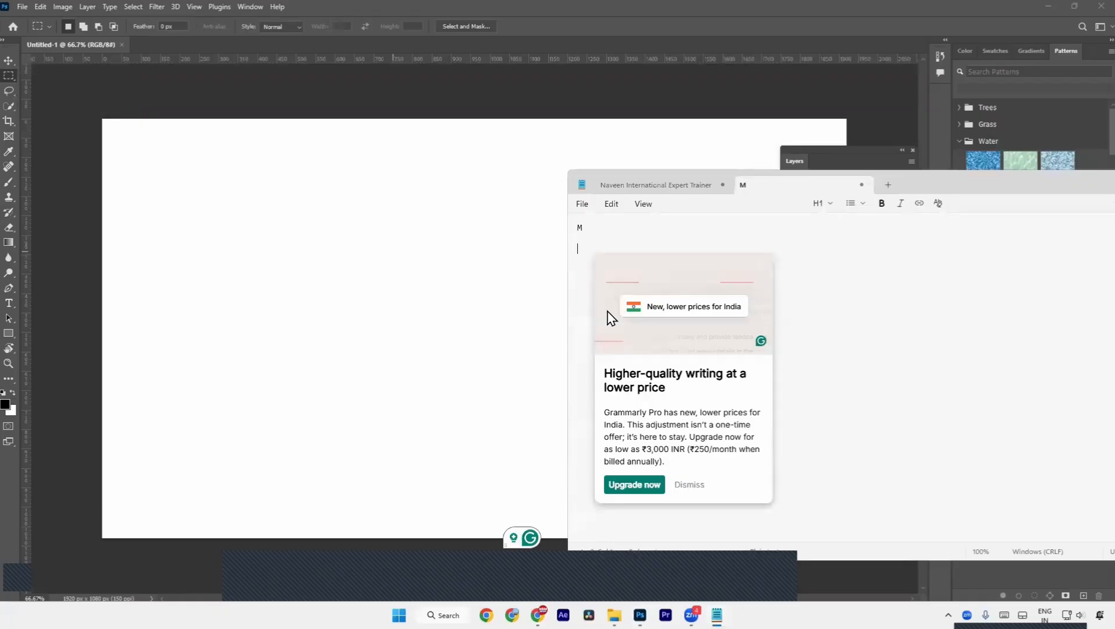
pyautogui.click(682, 488)
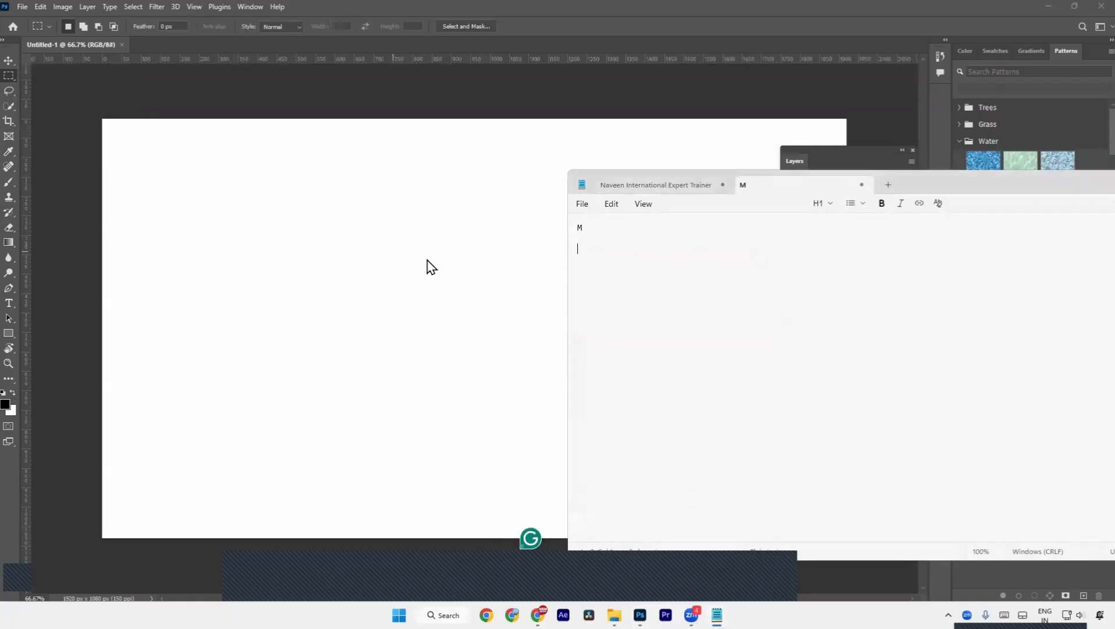
pyautogui.click(431, 266)
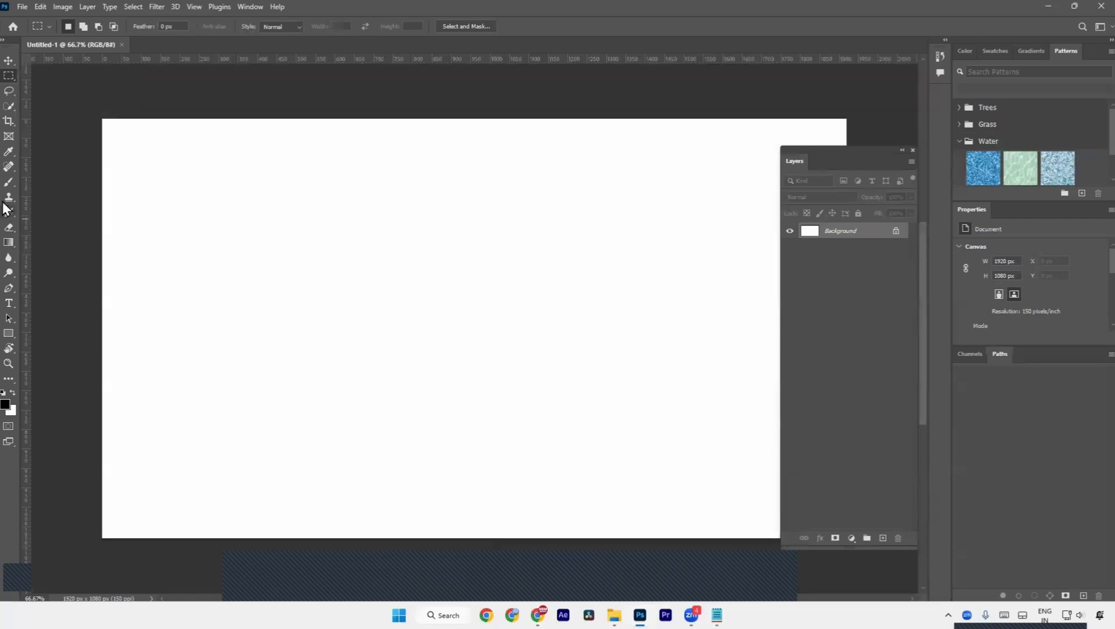
# - Activate the Brush, Rectangular Marquee, Pen, Type, Rectangle, Clone Stamp and Lasso tools one after another
pyautogui.click(8, 181)
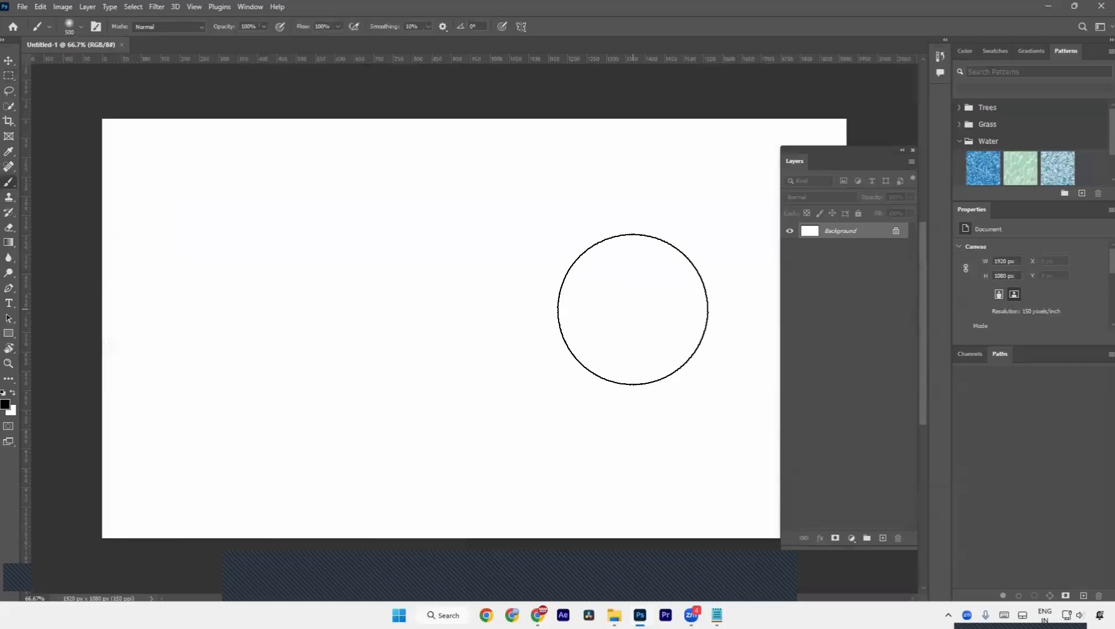
pyautogui.press('m')
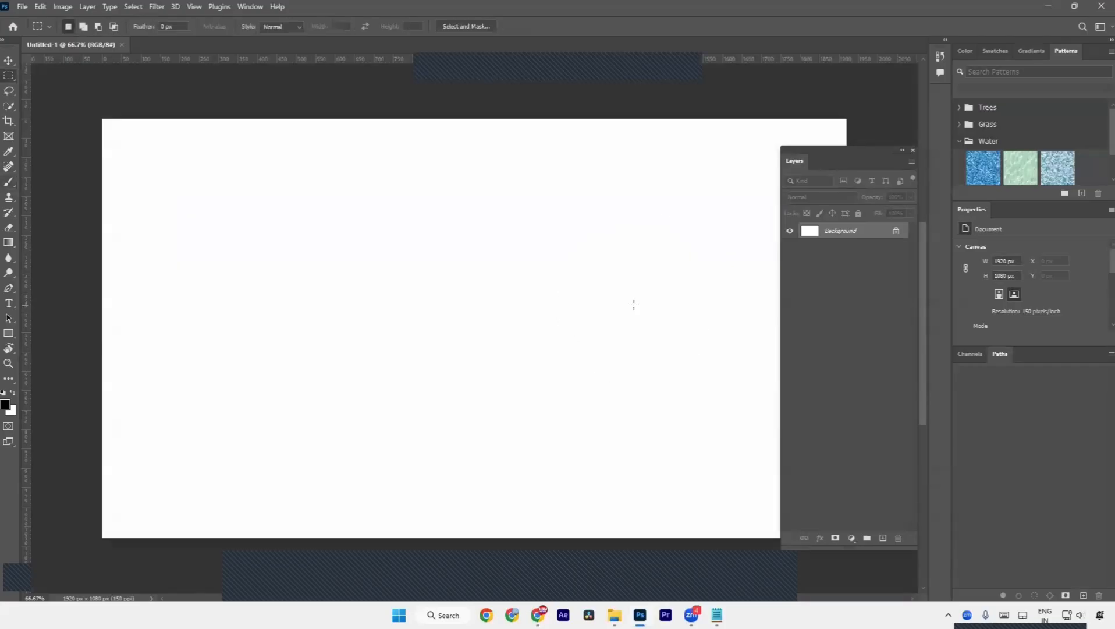
pyautogui.press('p')
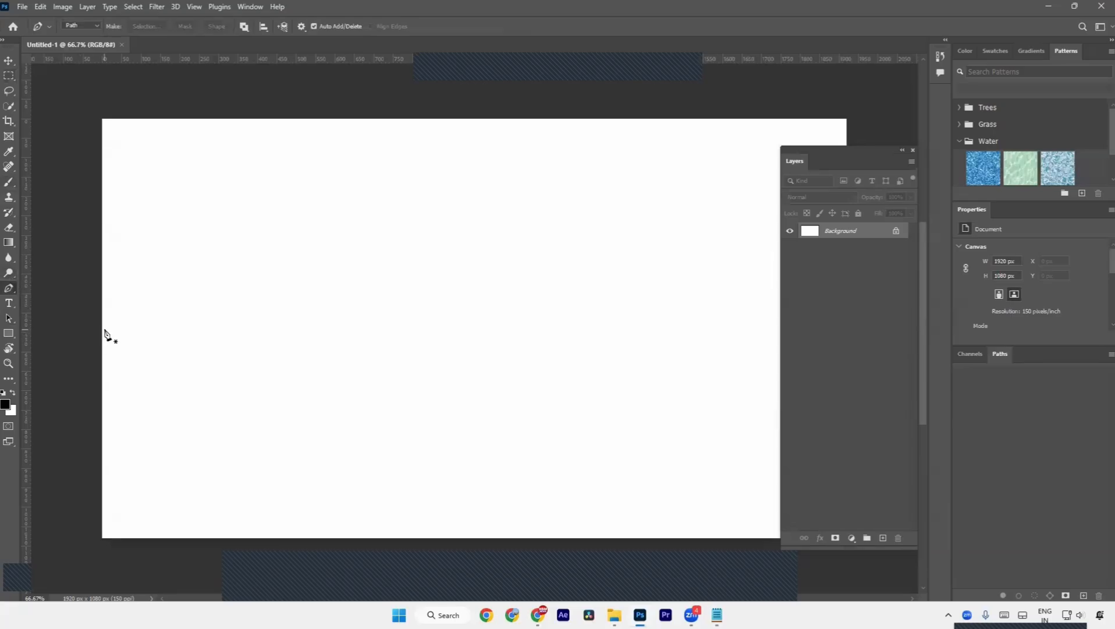
pyautogui.press('t')
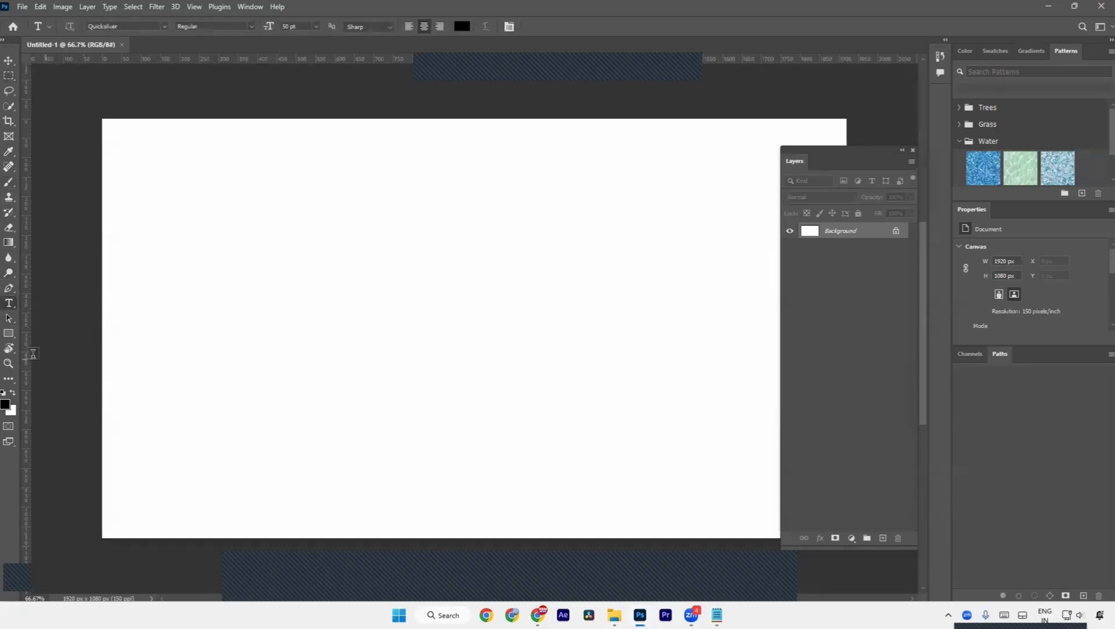
pyautogui.click(9, 336)
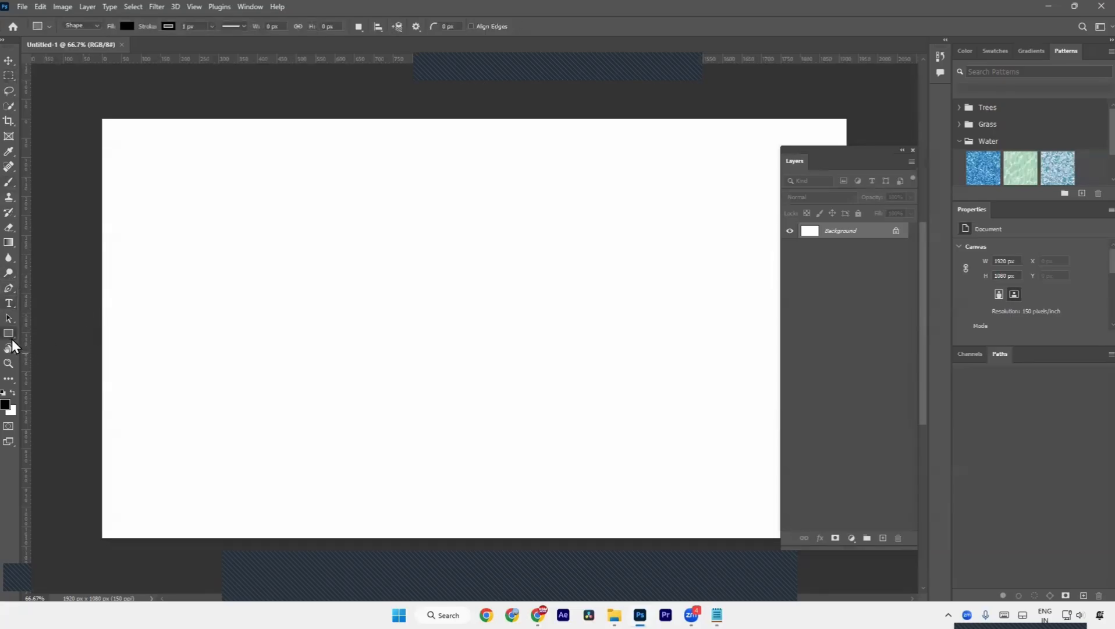
pyautogui.click(11, 200)
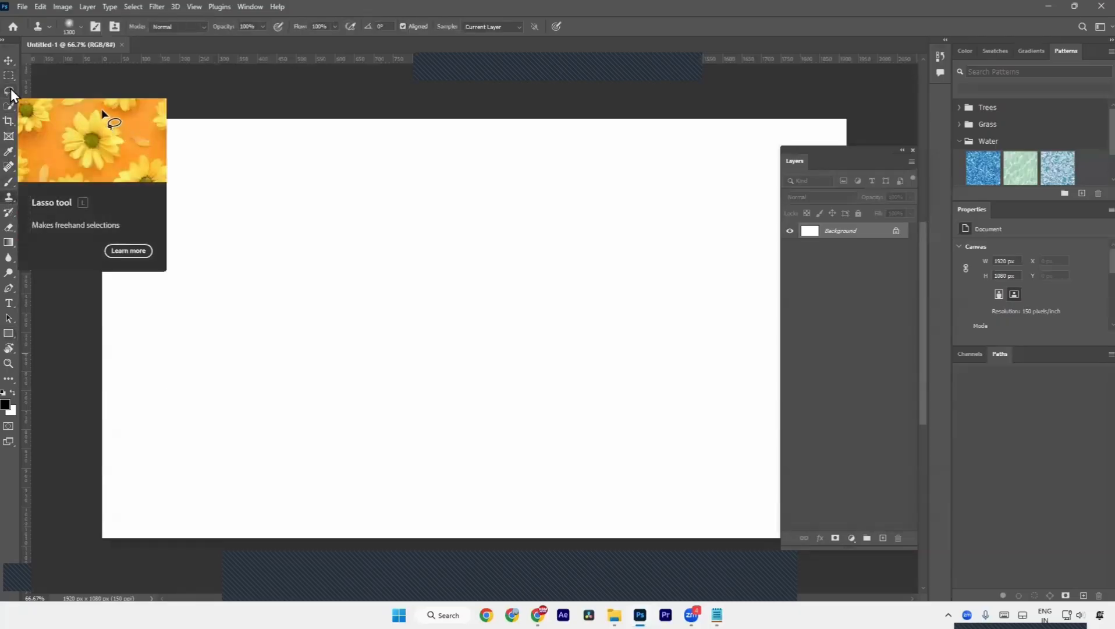
pyautogui.press('l')
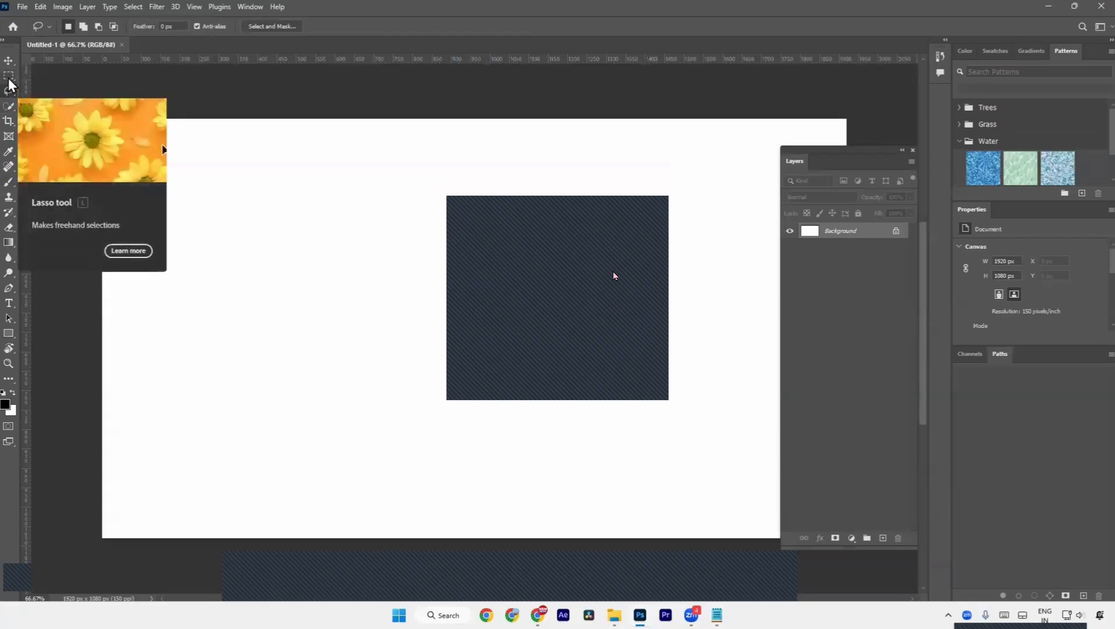
# - Draw a nearly square selection slightly left of and below the canvas centre with the Rectangular Marquee tool
pyautogui.moveTo(9, 76); pyautogui.dragTo(30, 86)
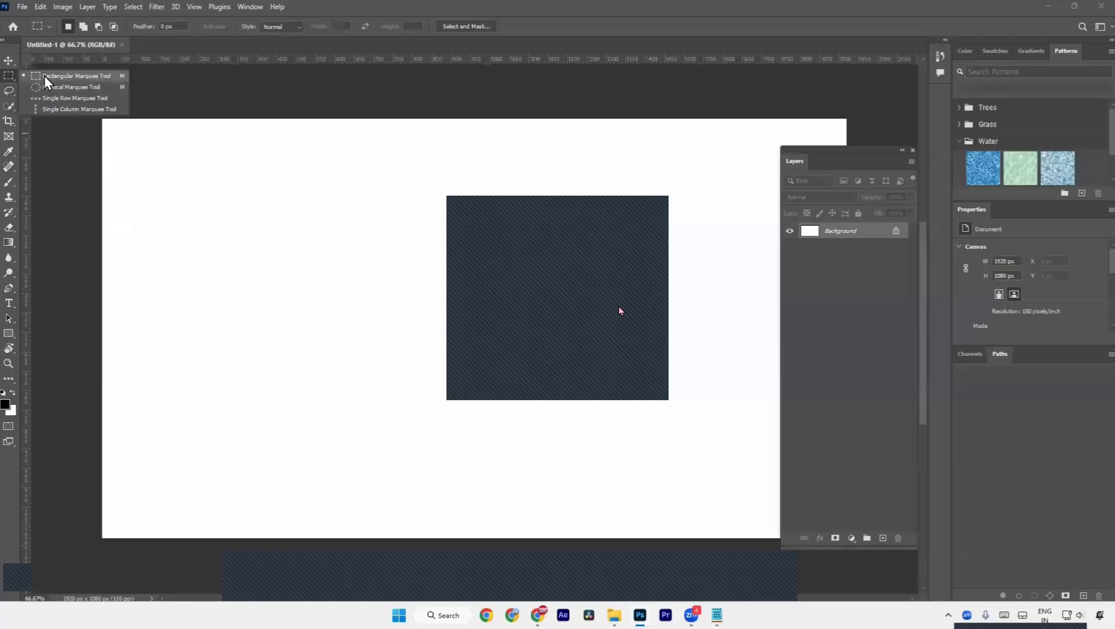
pyautogui.click(47, 78)
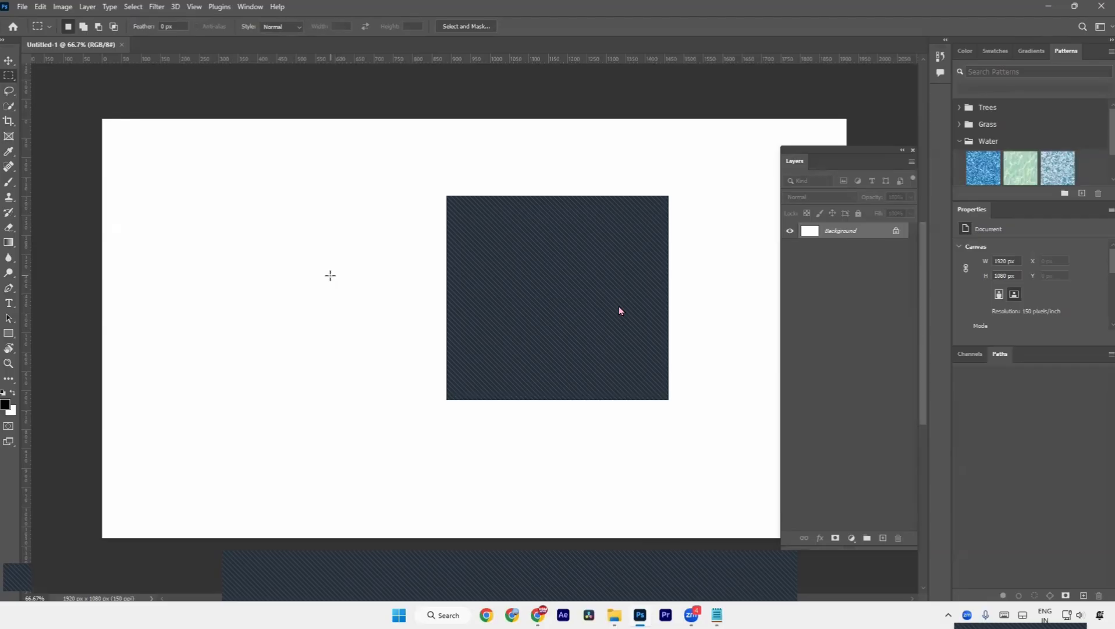
pyautogui.moveTo(330, 276); pyautogui.dragTo(400, 426)
pyautogui.moveTo(430, 452); pyautogui.dragTo(507, 436)
# - Choose the RGB blue swatch as the foreground colour, then reset the colours to default black and white
pyautogui.click(995, 50)
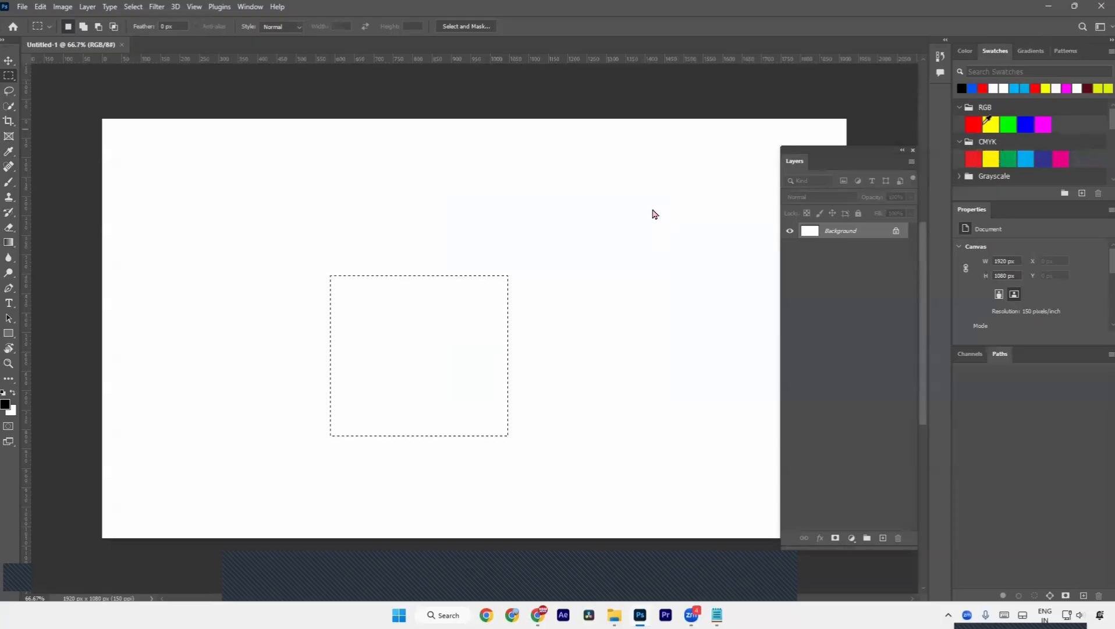
pyautogui.click(1025, 125)
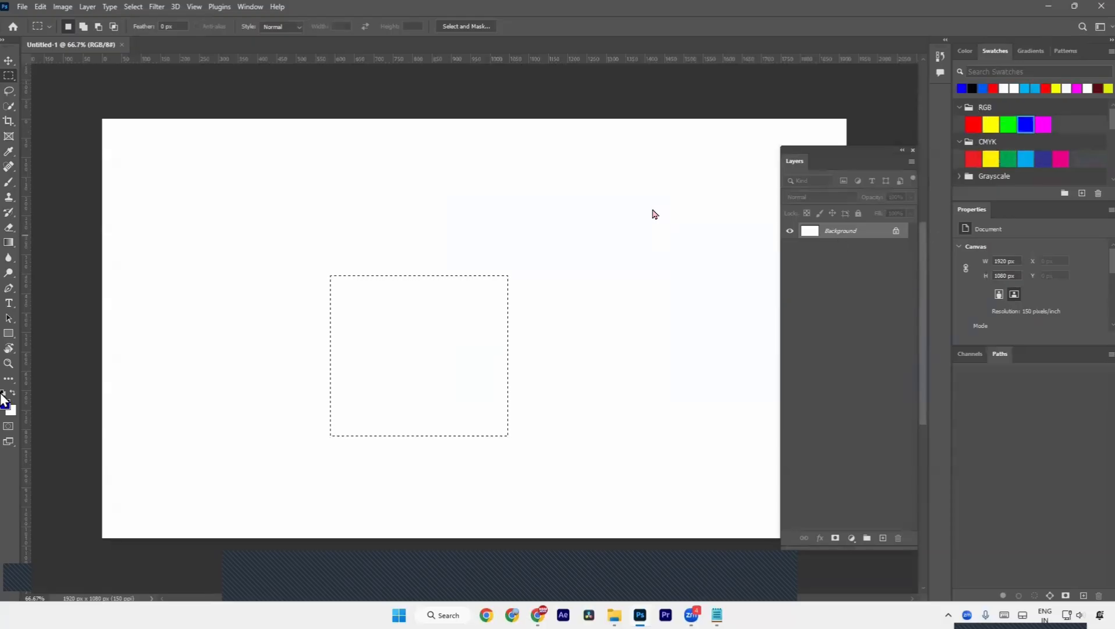
pyautogui.press('d')
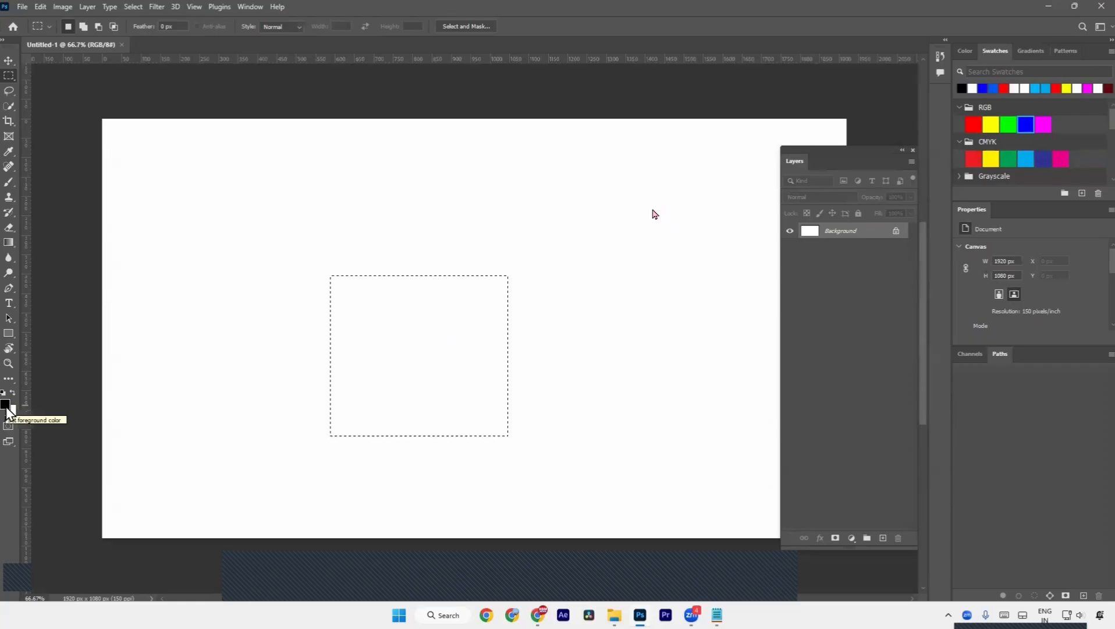
# - Set the foreground colour to green 16bf00 in the Color Picker
pyautogui.click(6, 408)
pyautogui.click(951, 398)
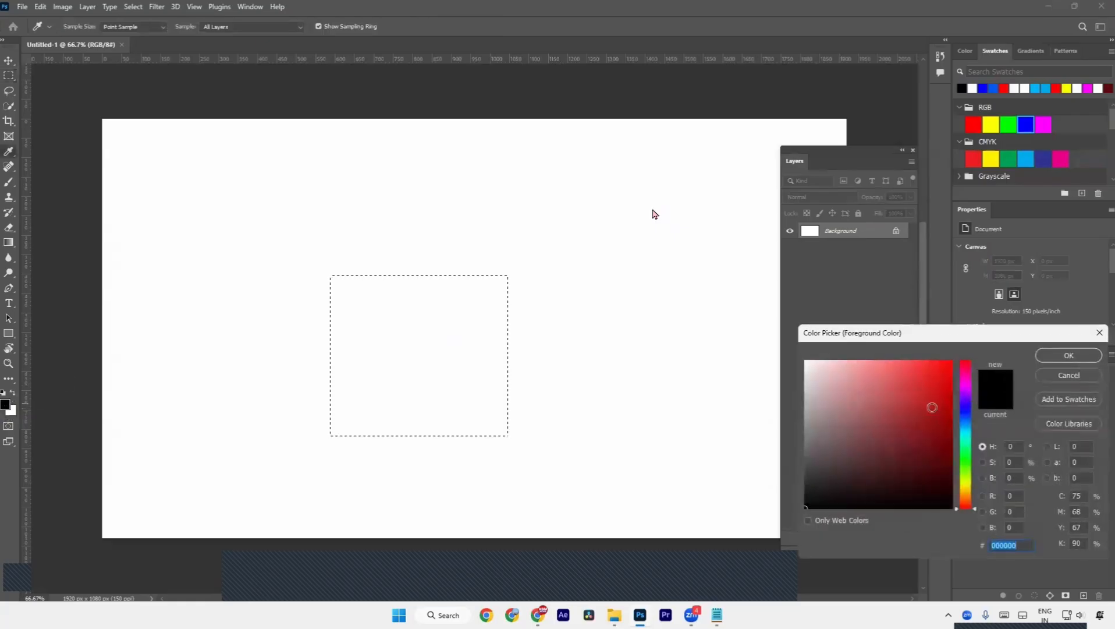
pyautogui.moveTo(964, 388); pyautogui.dragTo(968, 461)
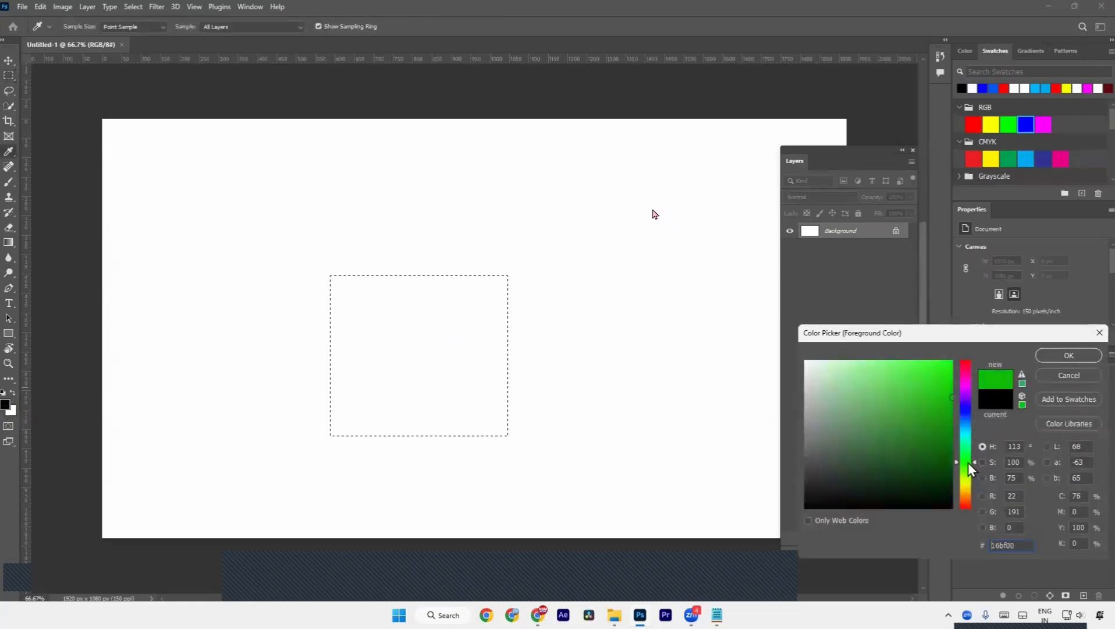
pyautogui.click(1068, 355)
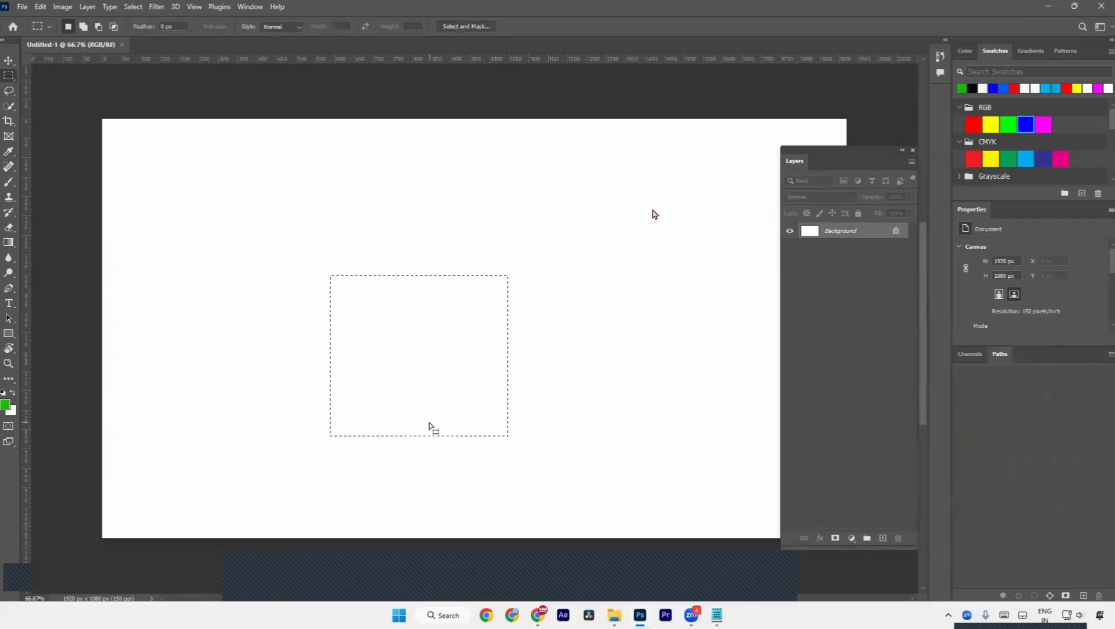
# - Switch to Chrome and preview the orange "Your Headline Place Here" flyer and the purple "Creative Coporate Design" flyer
pyautogui.hotkey('alt', 'Tab')
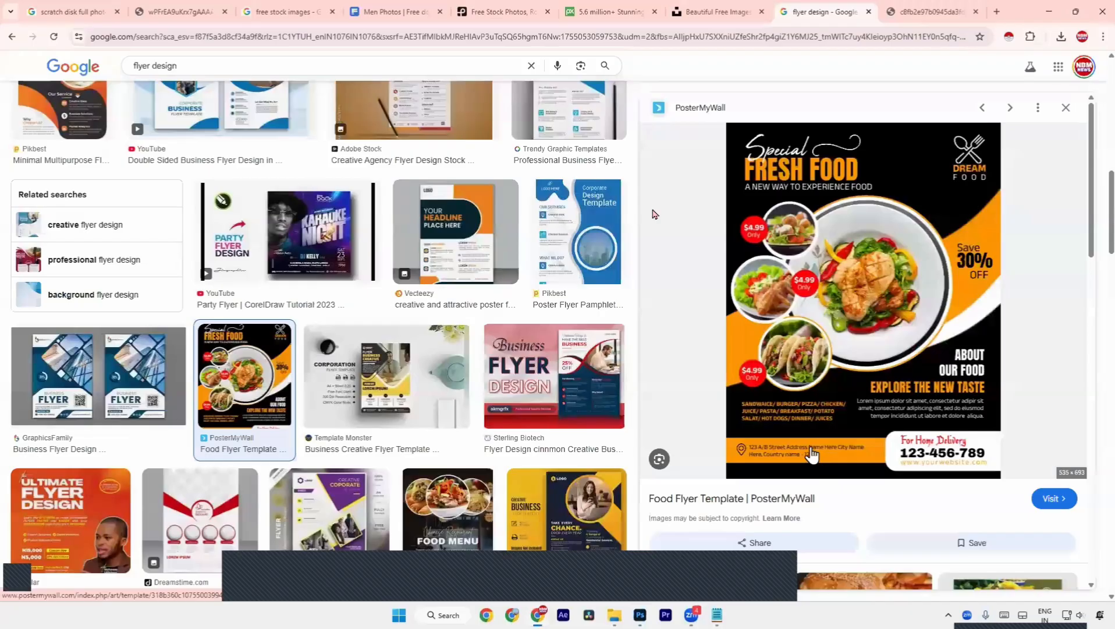
pyautogui.click(429, 248)
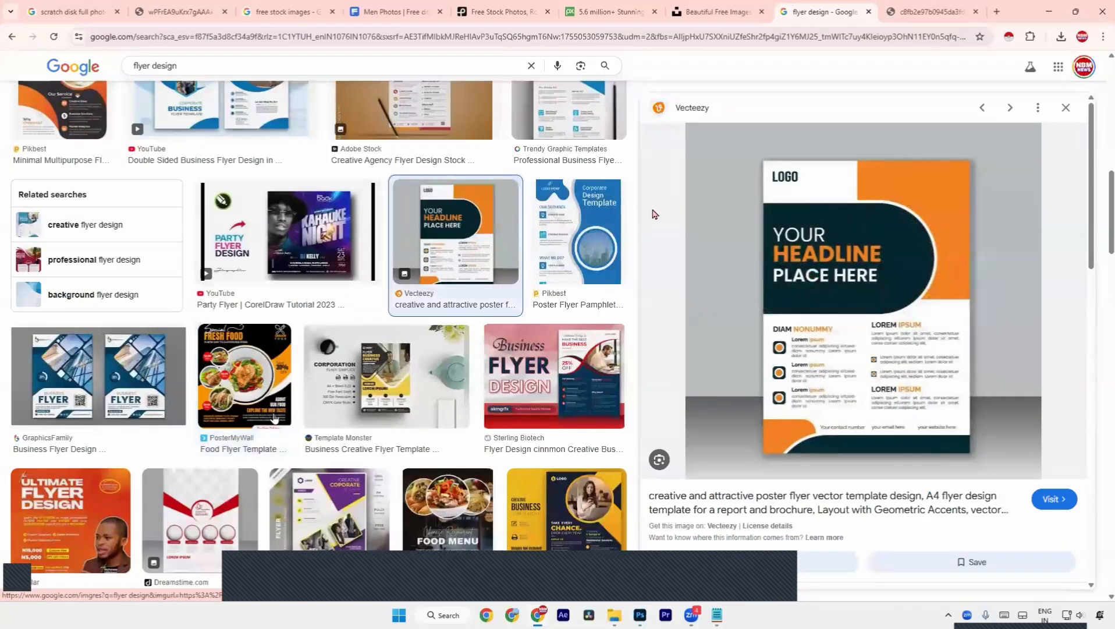
pyautogui.click(382, 518)
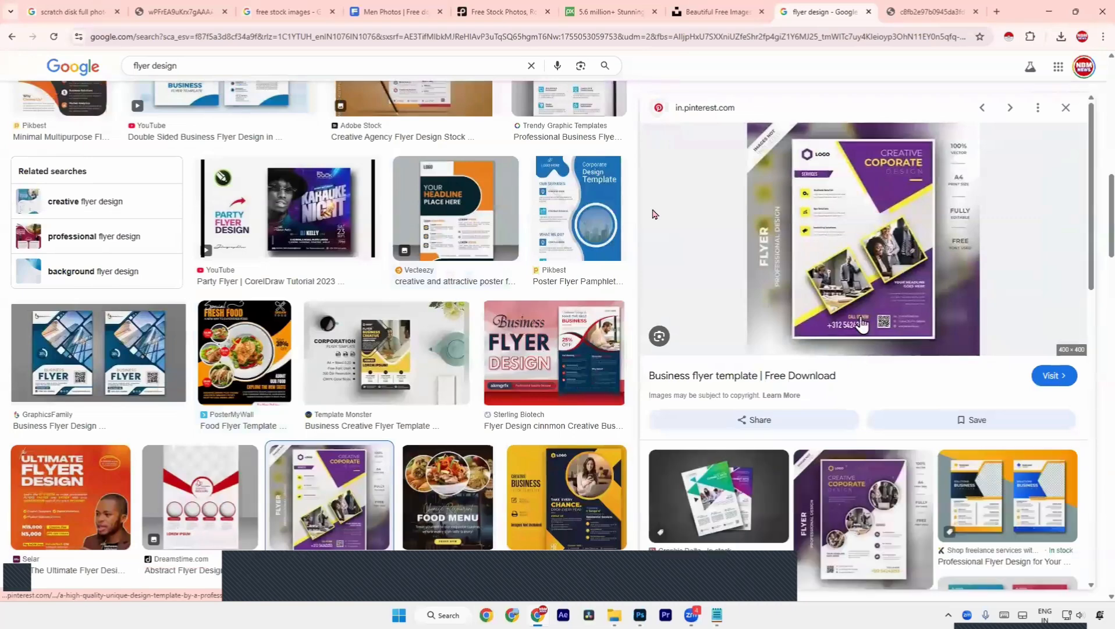
# - Open the purple corporate flyer's image in a new browser tab, view it, and switch back to Photoshop
pyautogui.rightClick(911, 199)
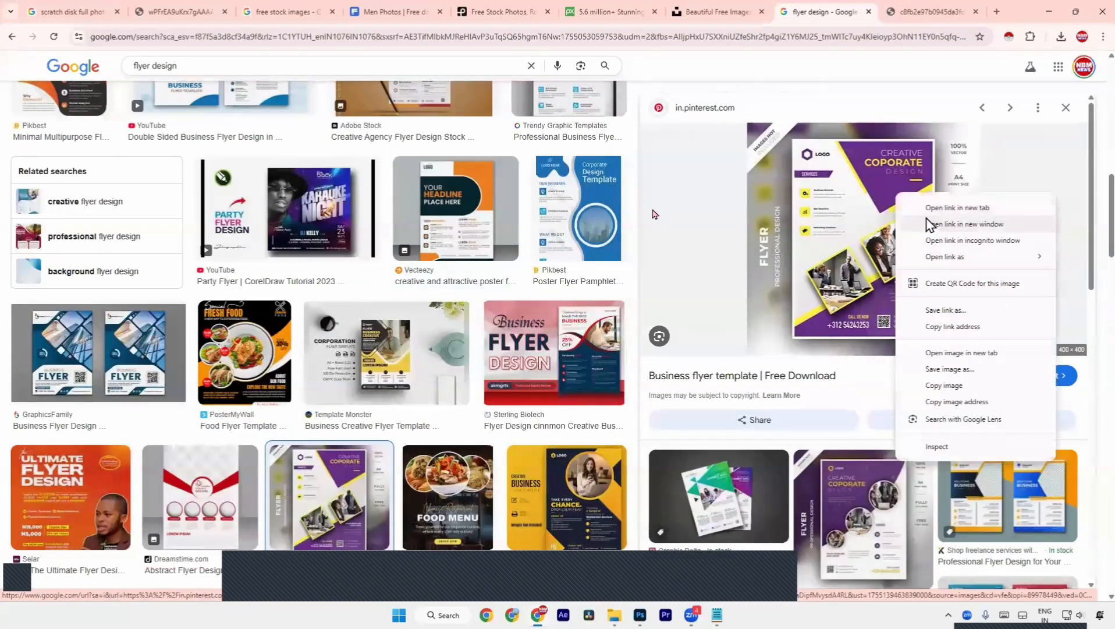
pyautogui.click(966, 350)
pyautogui.click(877, 12)
pyautogui.click(928, 12)
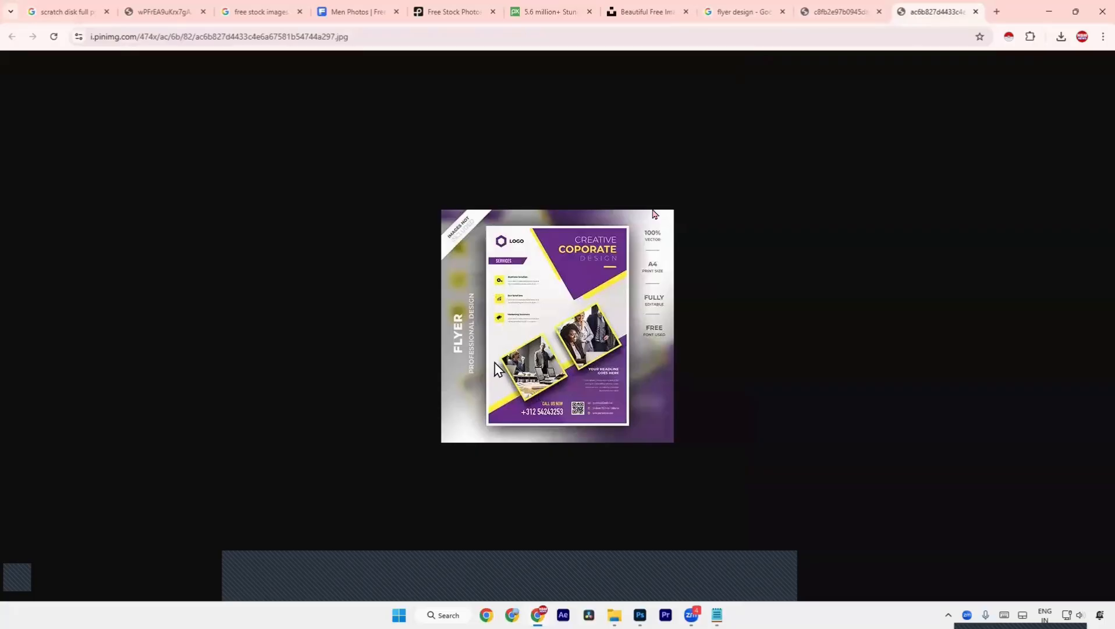
pyautogui.hotkey('alt', 'Tab')
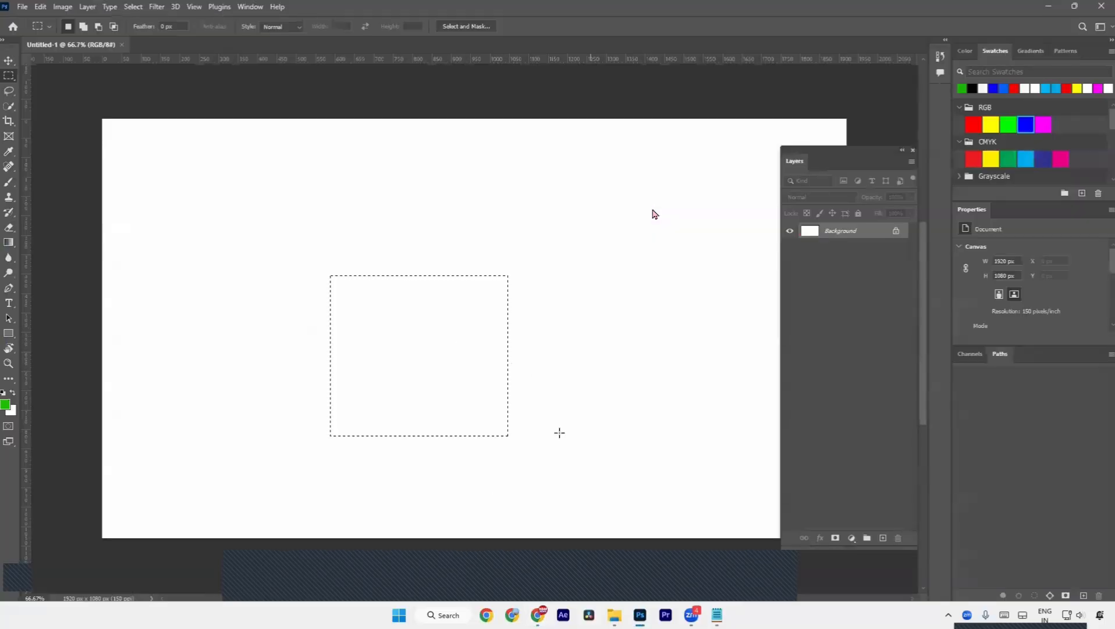
# - Set the foreground colour to dark purple 4c0086 and fill the rectangular selection with it
pyautogui.click(3, 393)
pyautogui.click(5, 404)
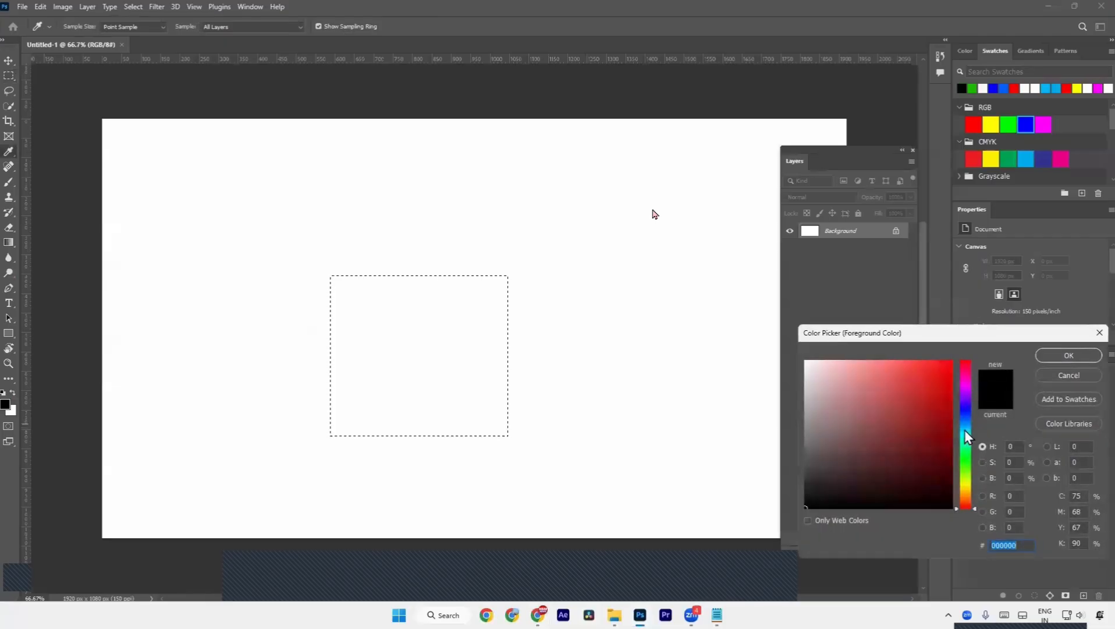
pyautogui.click(965, 395)
pyautogui.click(951, 431)
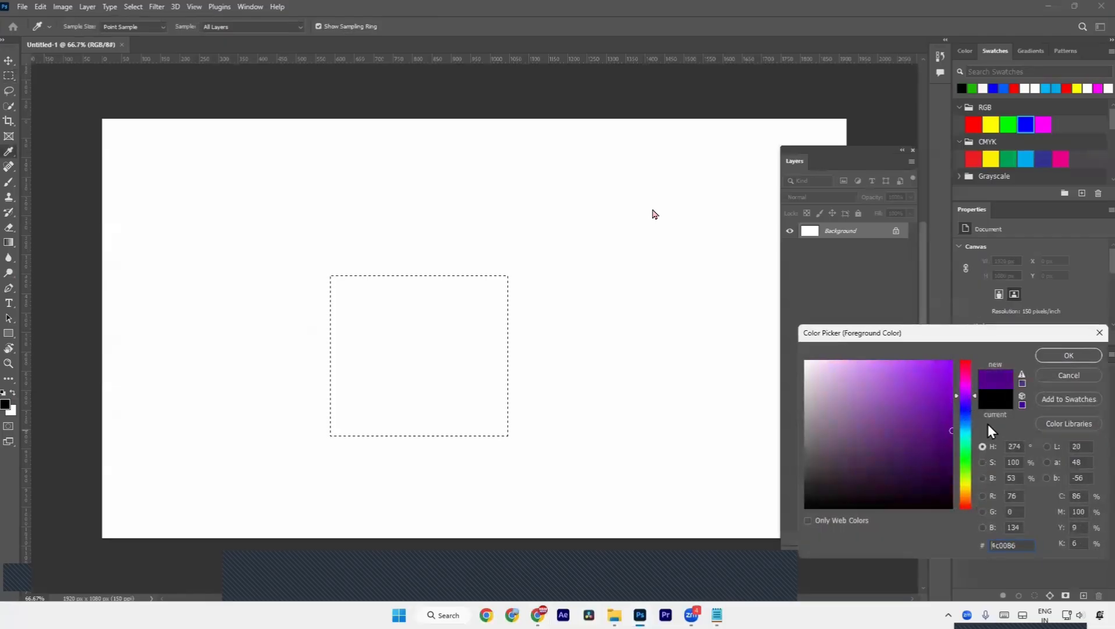
pyautogui.click(1044, 355)
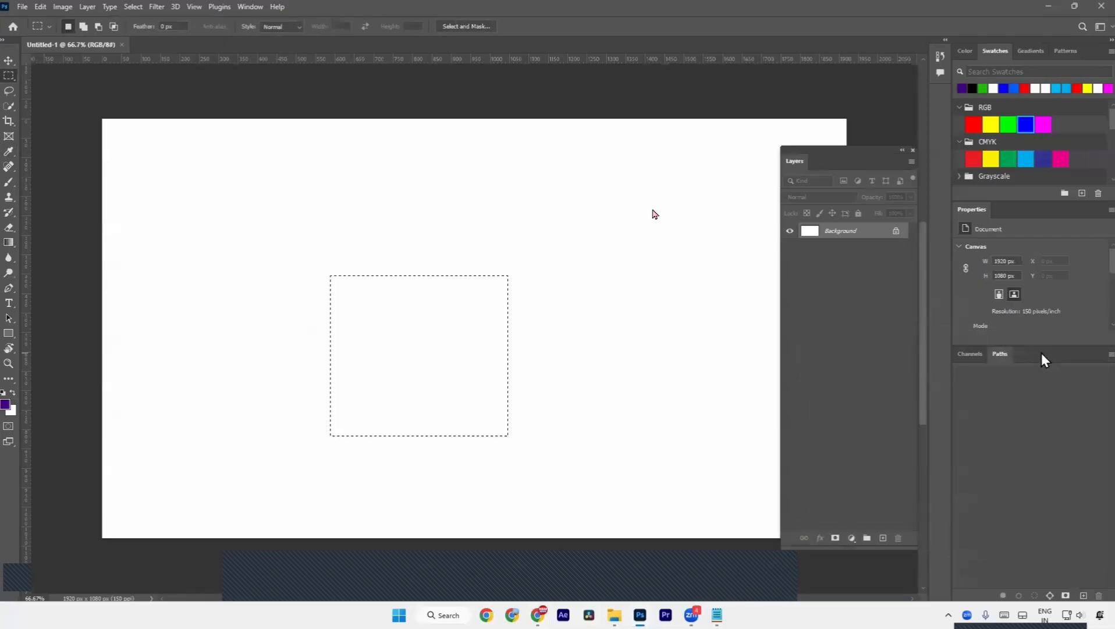
pyautogui.hotkey('alt', 'BackSpace')
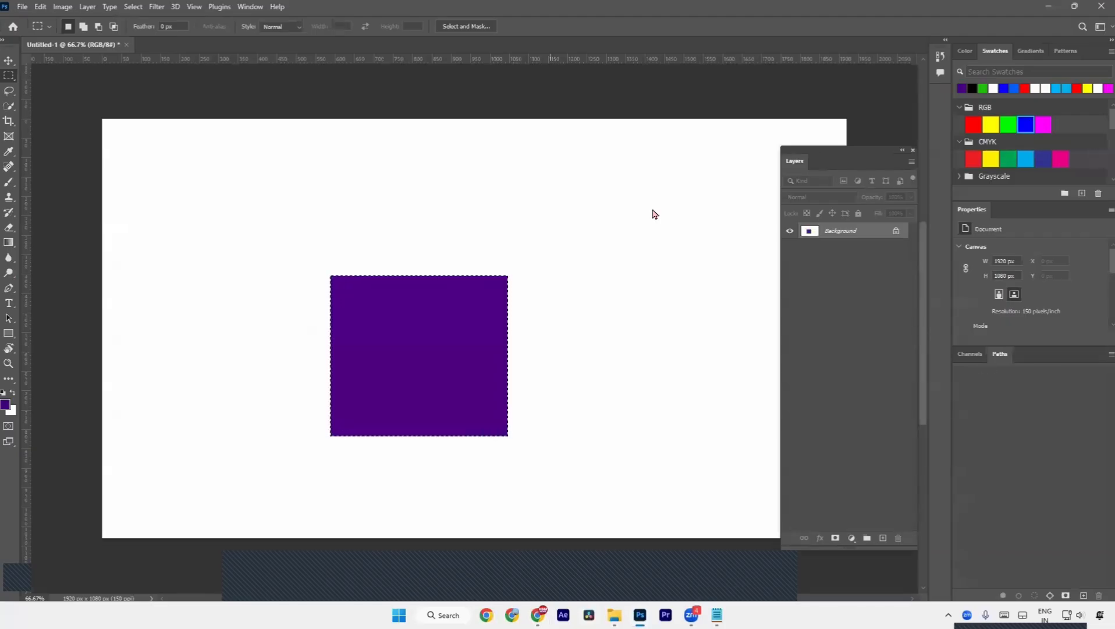
# - Add the lines "After selection", "Color" and "Alt + Backspace" below "M" in the Notepad notes, then return to Photoshop
pyautogui.write('er ')
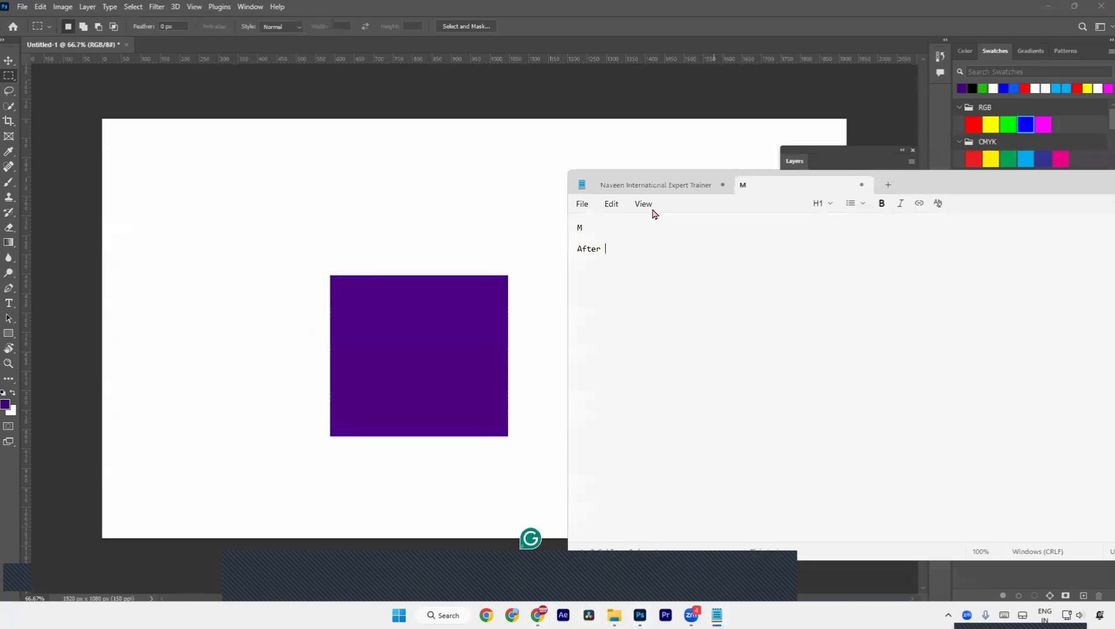
pyautogui.write('selection Color Alt')
pyautogui.press('Return')
pyautogui.write('Alt + Baclk')
pyautogui.press('BackSpace')
pyautogui.press('BackSpace')
pyautogui.write('kspace')
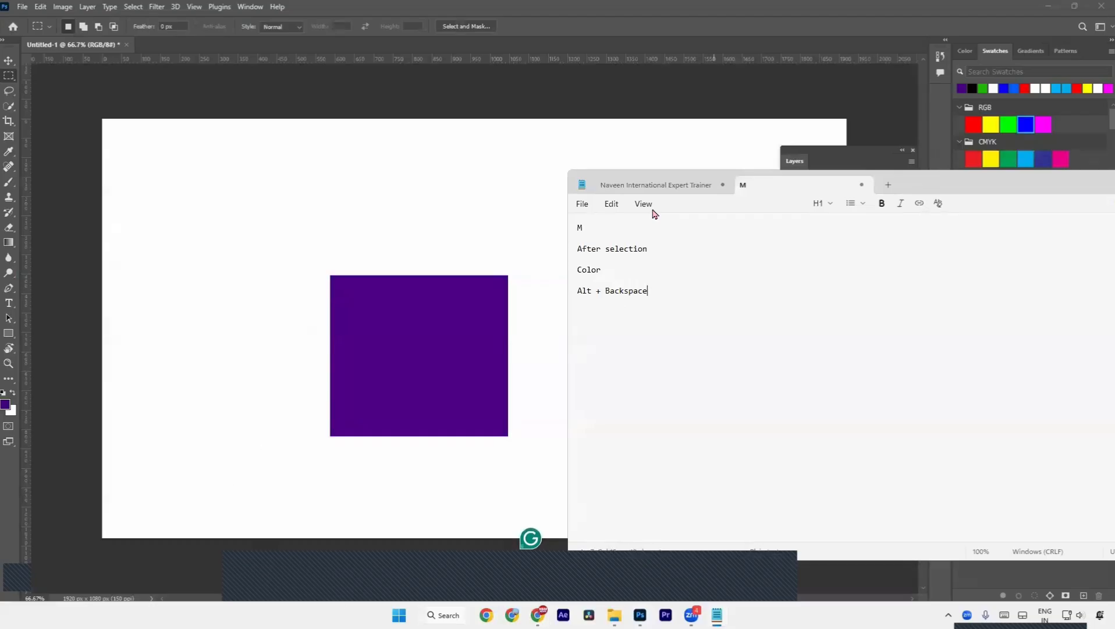
pyautogui.click(434, 379)
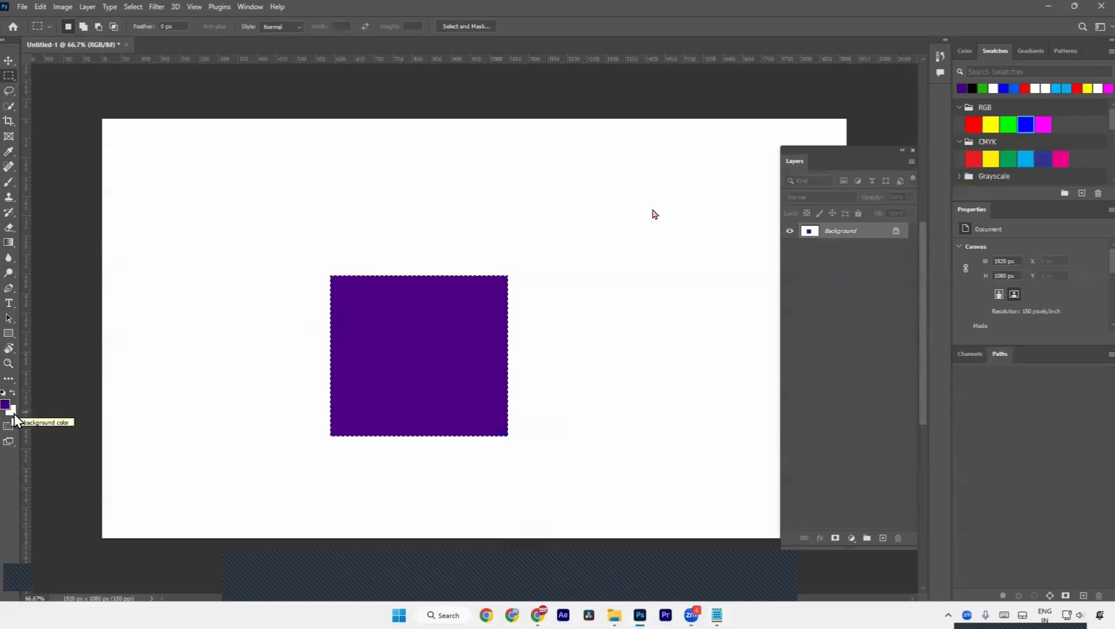
# - Set the background colour to dark red 9d0000 in the Color Picker
pyautogui.click(13, 412)
pyautogui.write('9d0000')
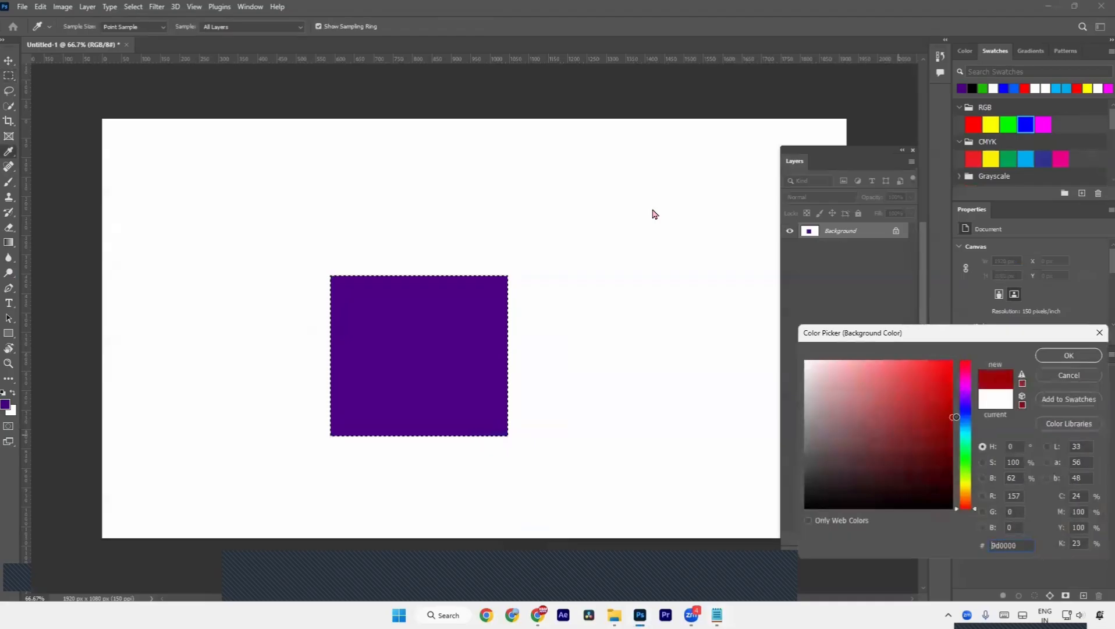
pyautogui.click(1069, 355)
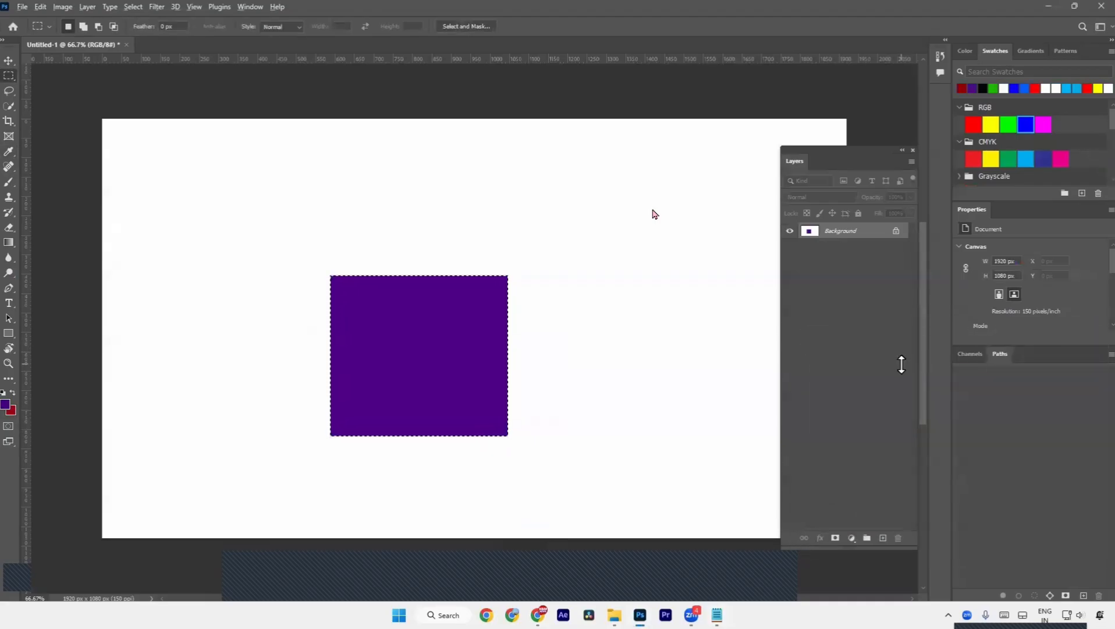
pyautogui.scroll(3, 531, 252)
pyautogui.scroll(5, 493, 275)
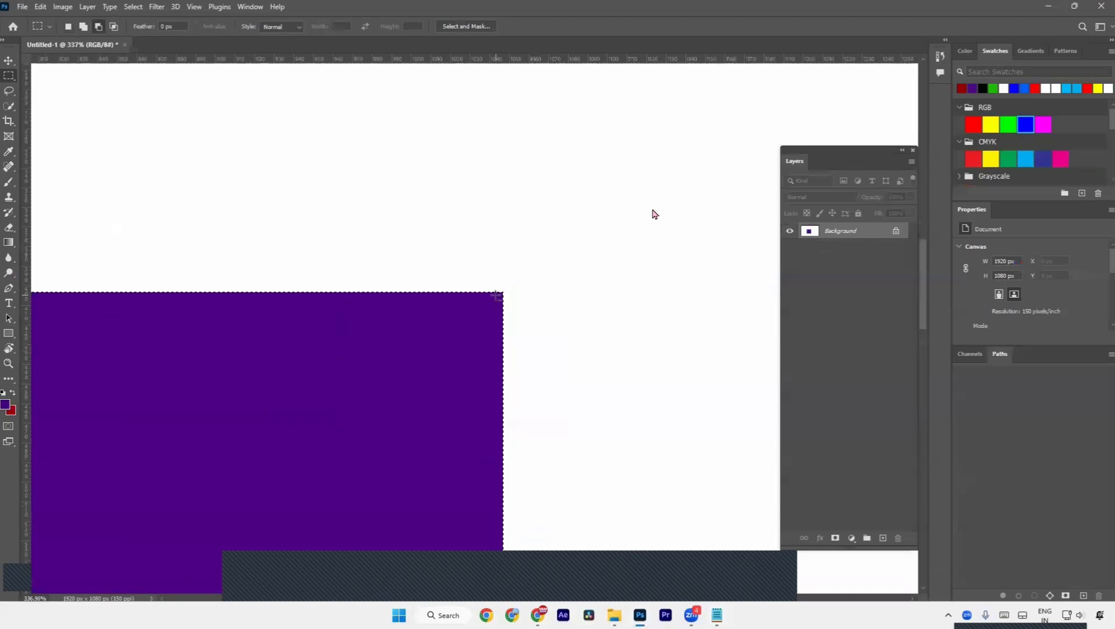
# - Fill the square selection with the dark red background colour and refill it with the purple foreground colour
pyautogui.hotkey('ctrl', '0')
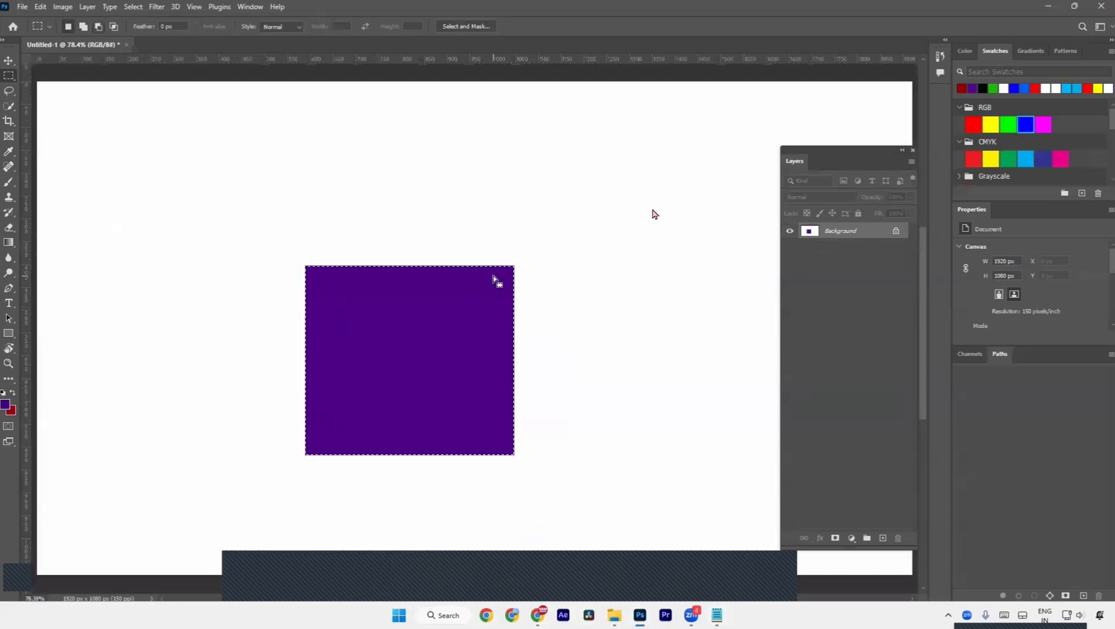
pyautogui.hotkey('ctrl', 'BackSpace')
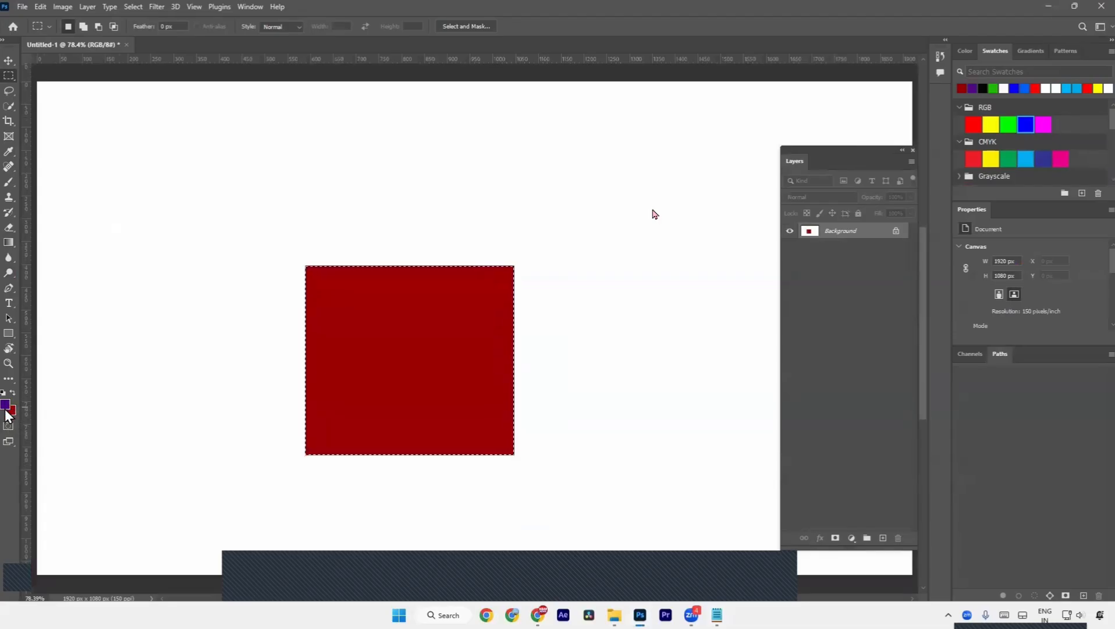
pyautogui.hotkey('alt', 'BackSpace')
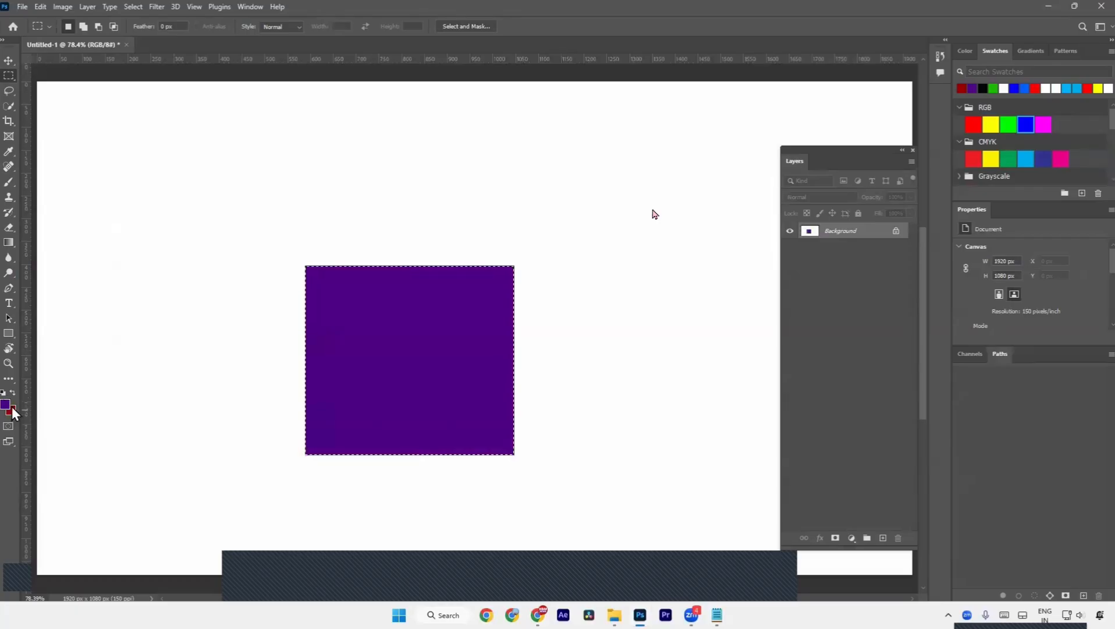
# - Add the line "ctrl + backspace" below "Alt + Backspace" in the Notepad notes and return to Photoshop
pyautogui.hotkey('alt', 'Tab')
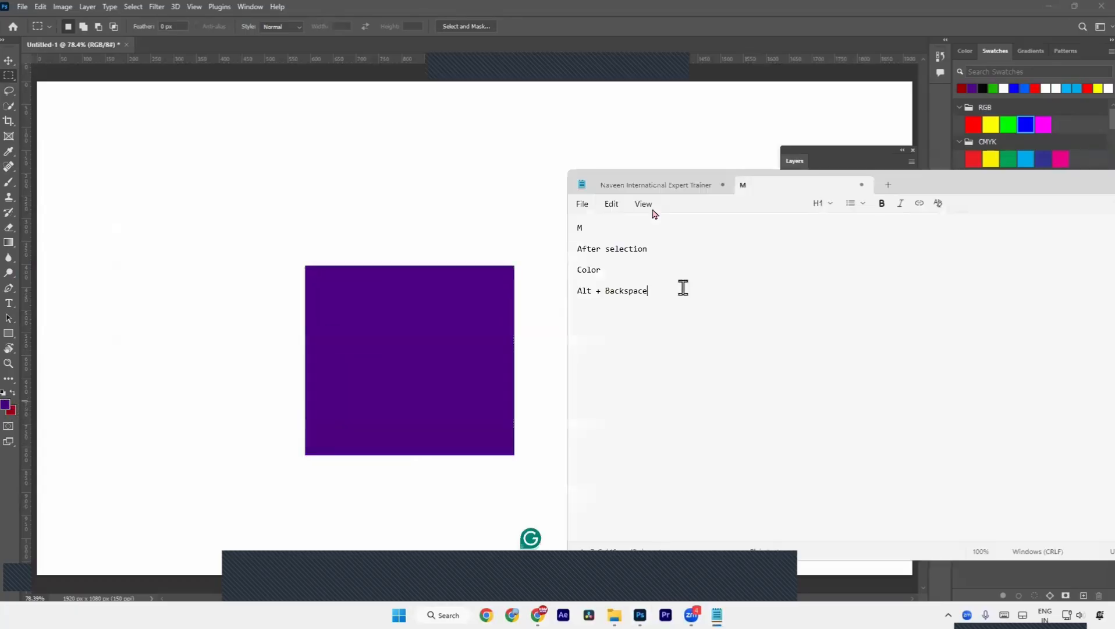
pyautogui.write('ctrl + backspace')
pyautogui.press('Return')
pyautogui.hotkey('alt', 'Tab')
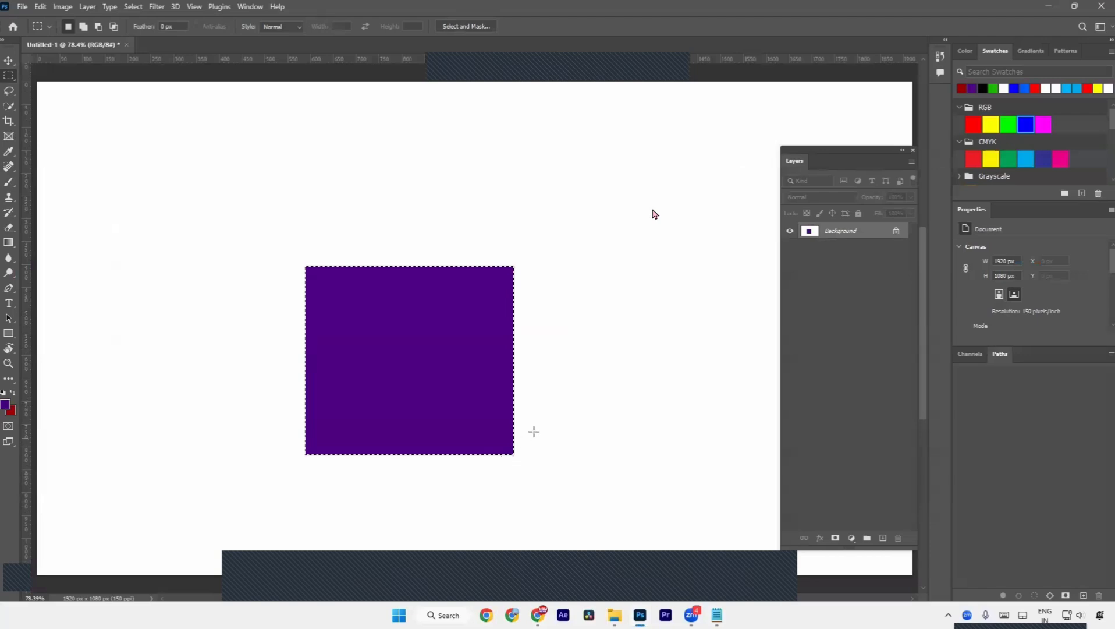
# - Deselect the purple square, restore its selection with Reselect, and deselect it again
pyautogui.hotkey('ctrl', 'd')
pyautogui.hotkey('ctrl', 'shift', 'd')
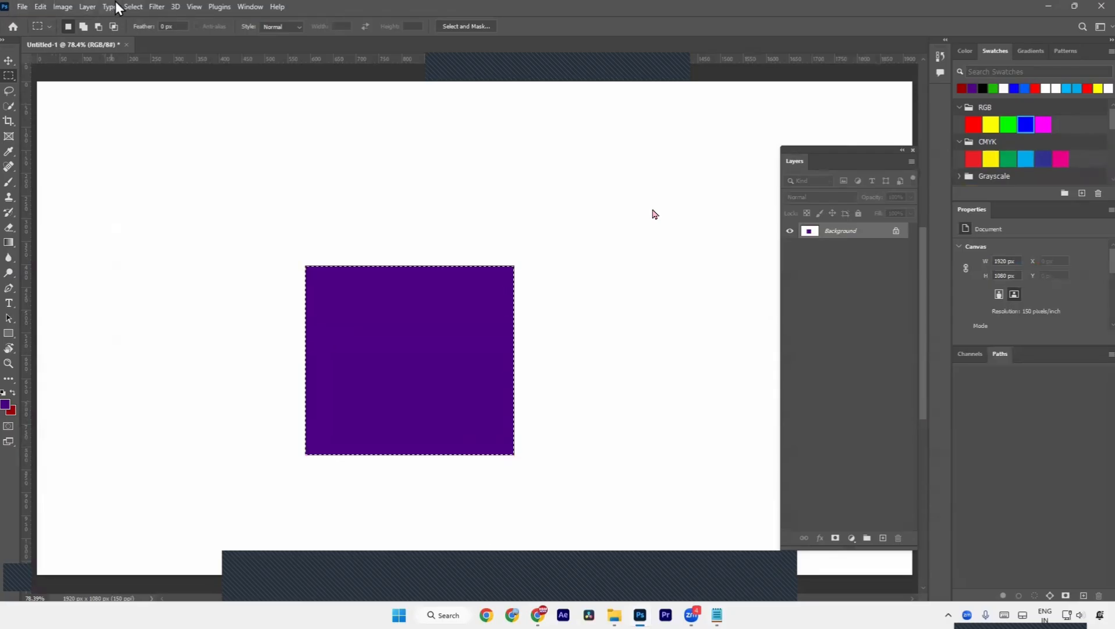
pyautogui.click(140, 4)
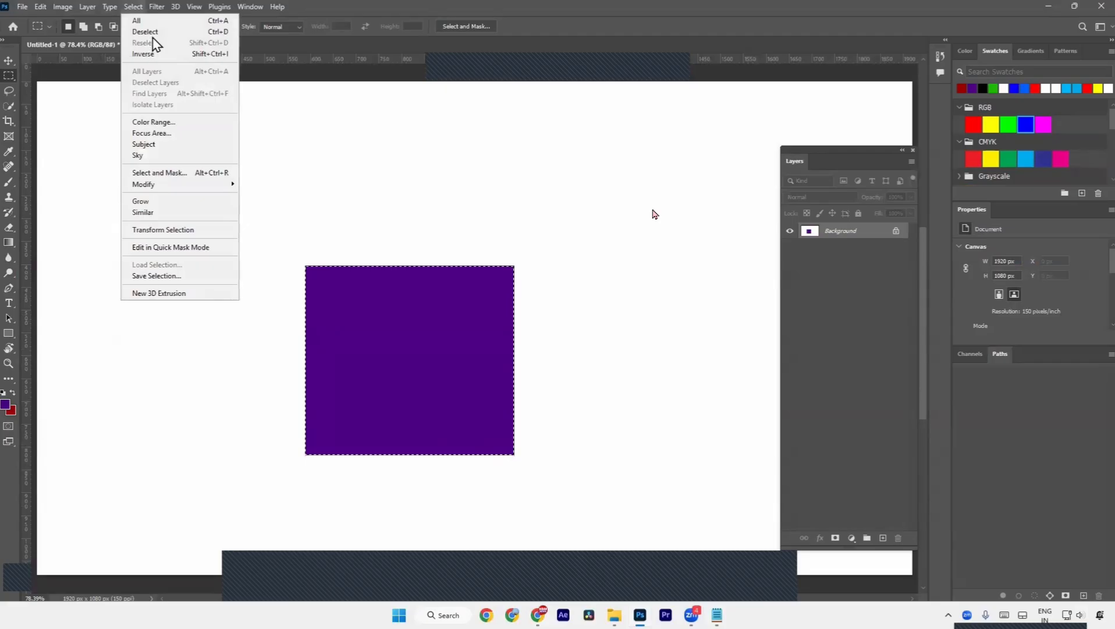
pyautogui.click(186, 36)
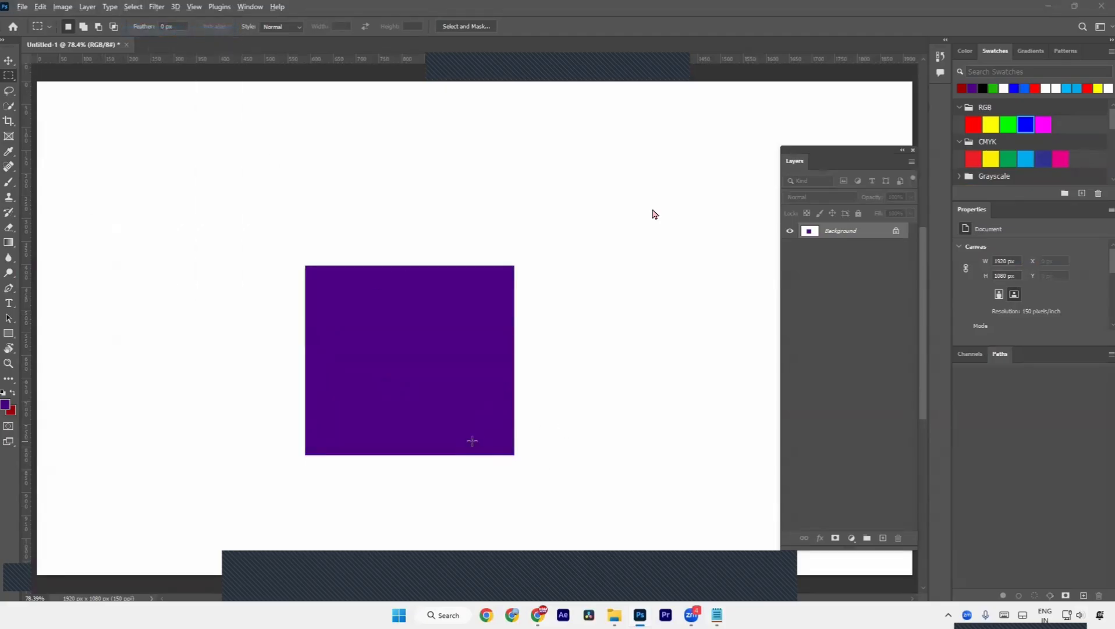
# - Switch to the Notepad notes and add "ctrl + D" on a new line below the fill shortcuts
pyautogui.hotkey('alt', 'Tab')
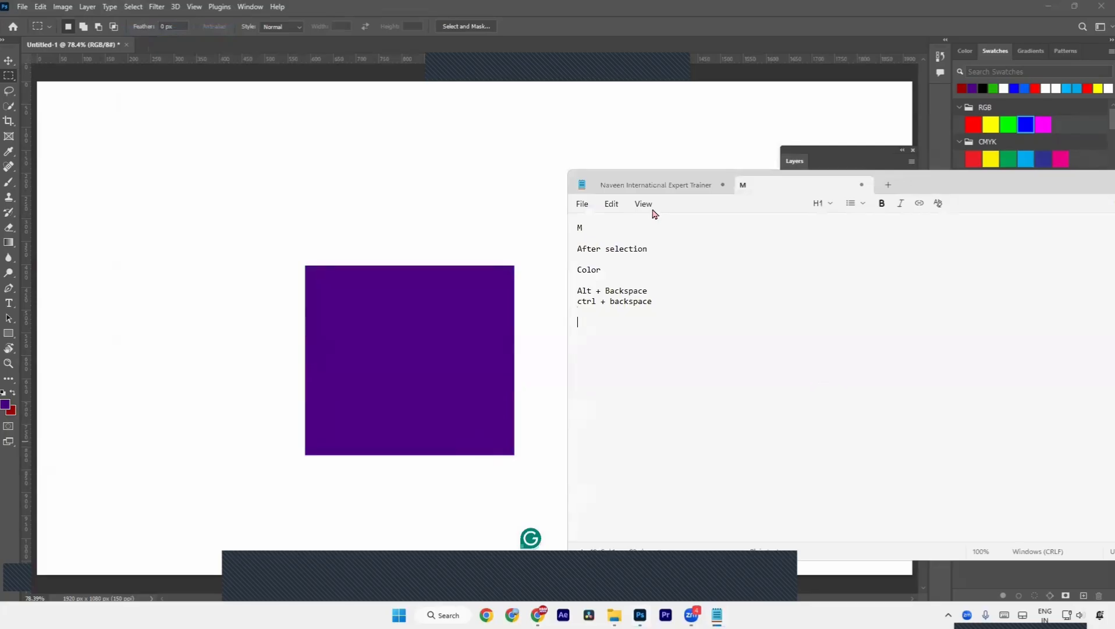
pyautogui.press('Return')
pyautogui.write('ctrl + D')
# - In Photoshop, reselect the purple square's outline and clear the selection on the empty canvas
pyautogui.click(138, 6)
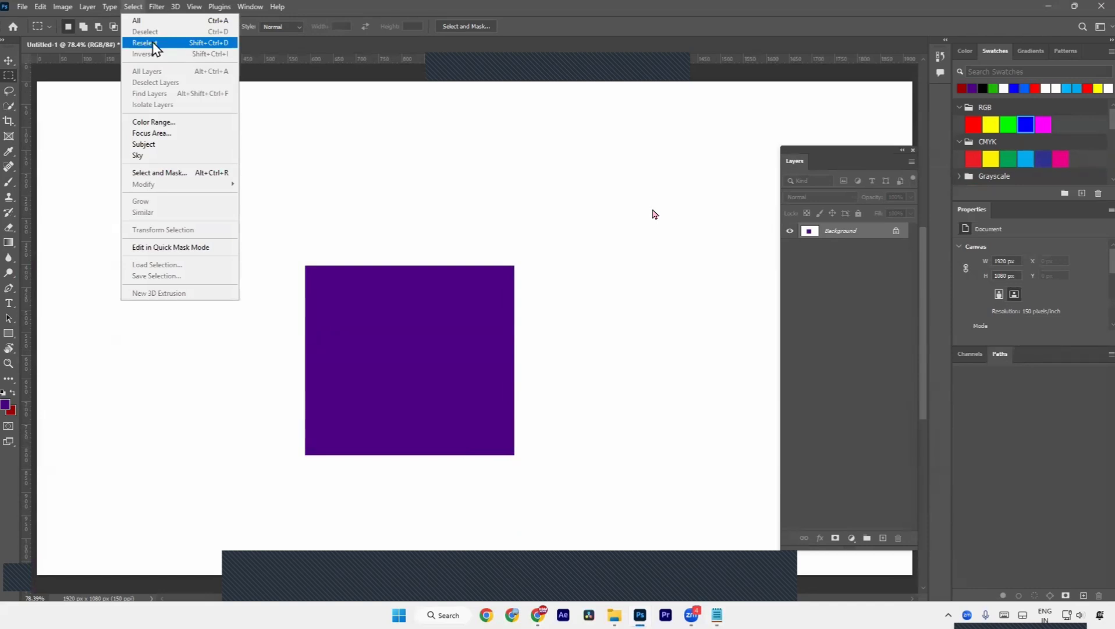
pyautogui.click(155, 44)
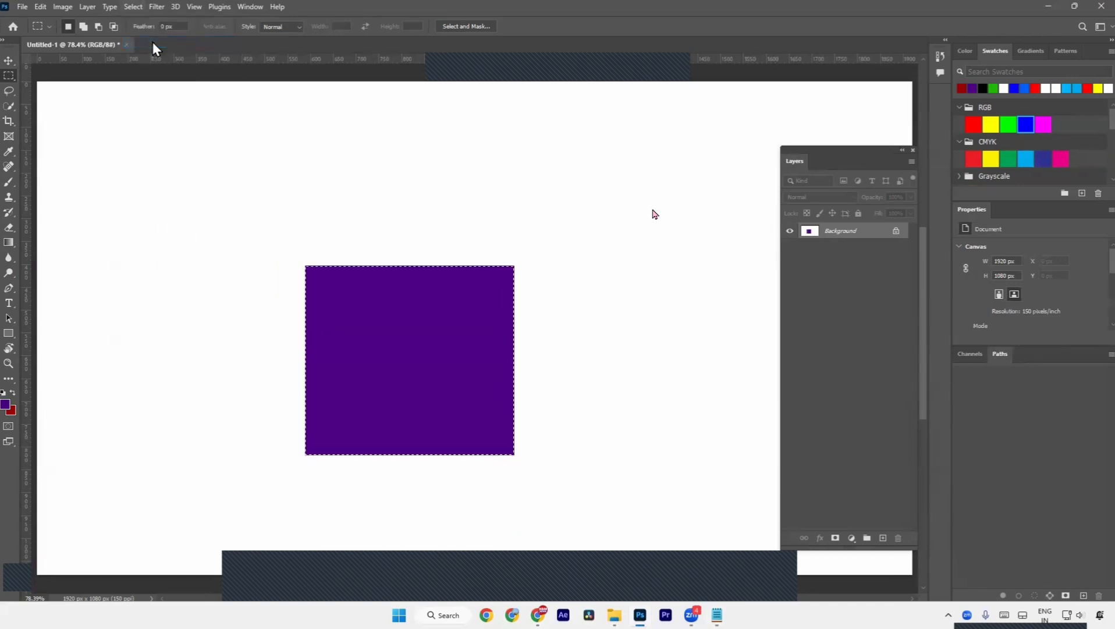
pyautogui.click(308, 210)
# - Label the "ctrl + D" line as "Deselect" in the Notepad notes and return to Photoshop
pyautogui.hotkey('alt', 'Tab')
pyautogui.write('Del')
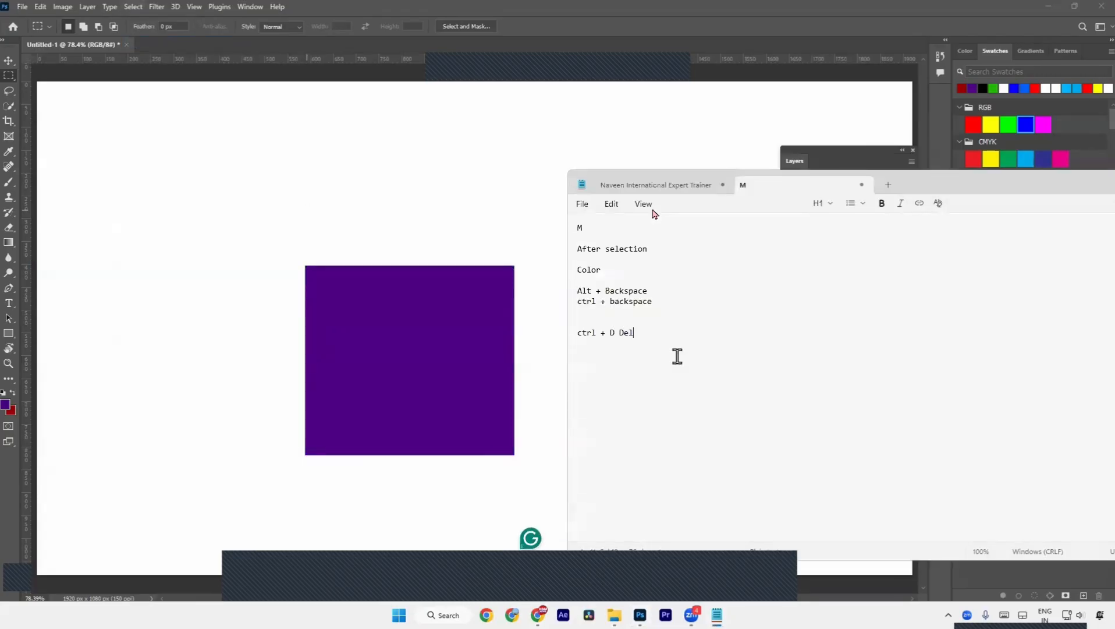
pyautogui.press('BackSpace')
pyautogui.write('select')
pyautogui.hotkey('alt', 'Tab')
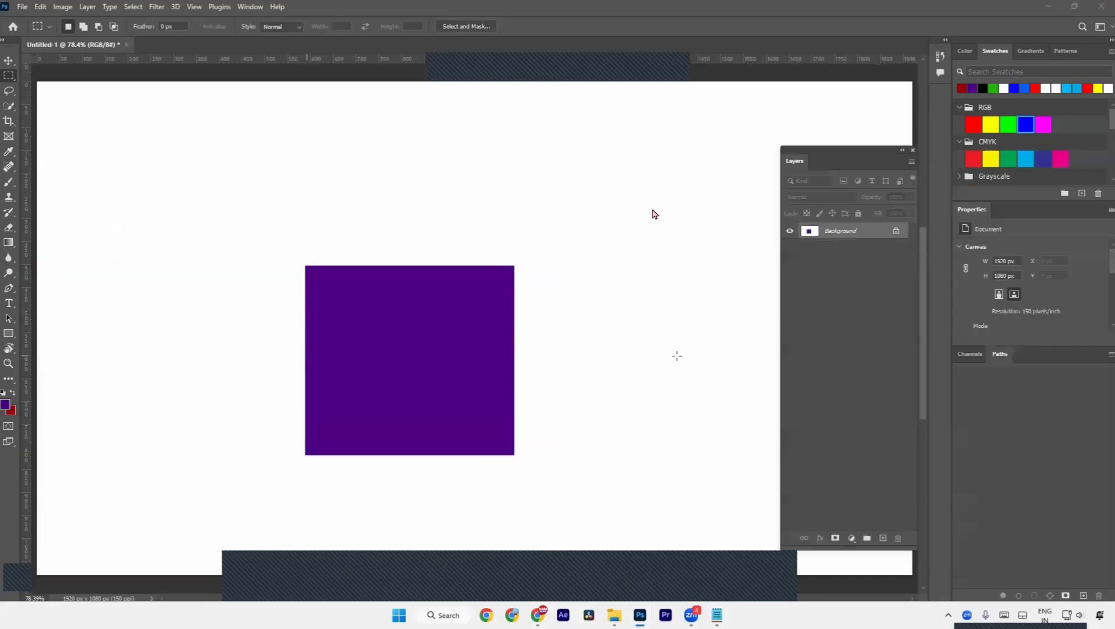
# - Draw a nearly circular selection to the right of the purple square with the Elliptical Marquee tool
pyautogui.rightClick(8, 75)
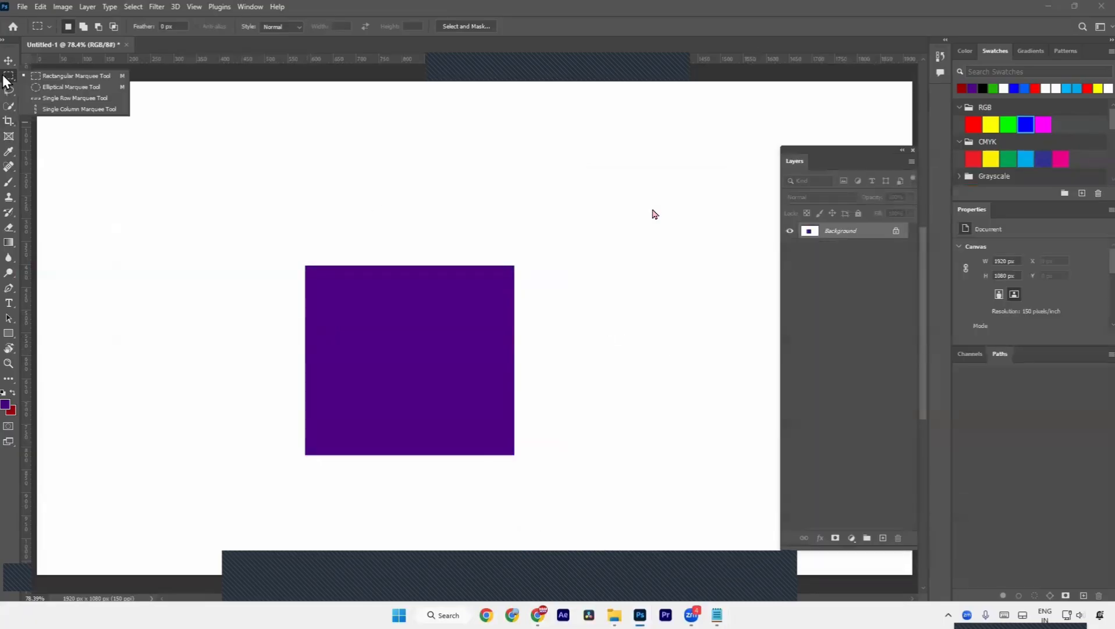
pyautogui.click(33, 88)
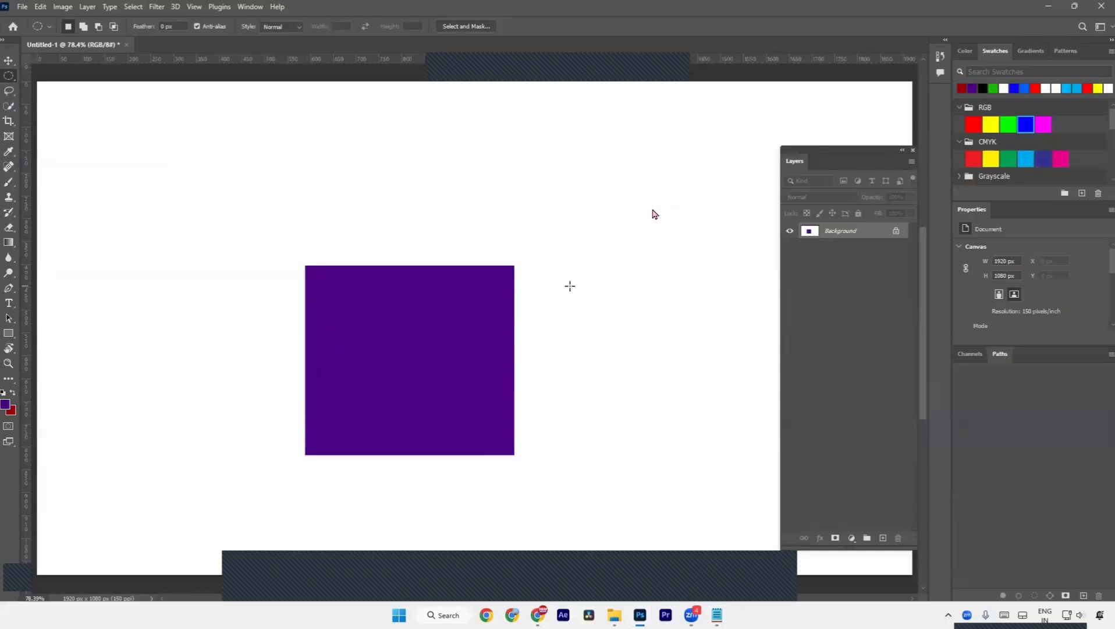
pyautogui.scroll(-4, 552, 297)
pyautogui.moveTo(576, 301); pyautogui.dragTo(489, 302)
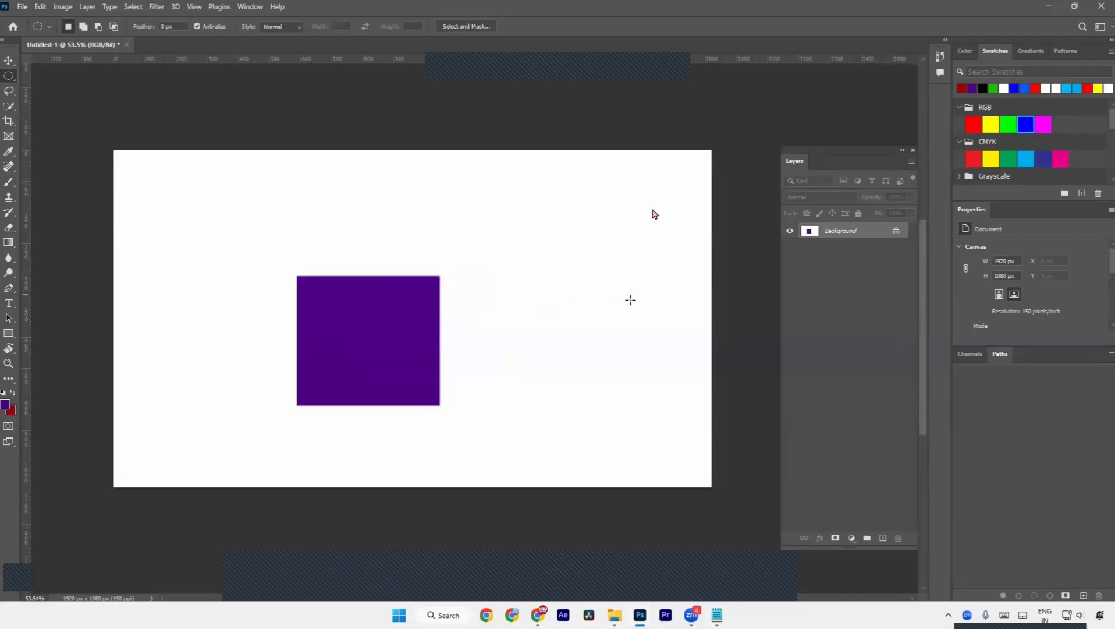
pyautogui.moveTo(538, 286); pyautogui.dragTo(655, 412)
# - Fill the circular selection with the CMYK magenta swatch as foreground colour and deselect it
pyautogui.click(1061, 157)
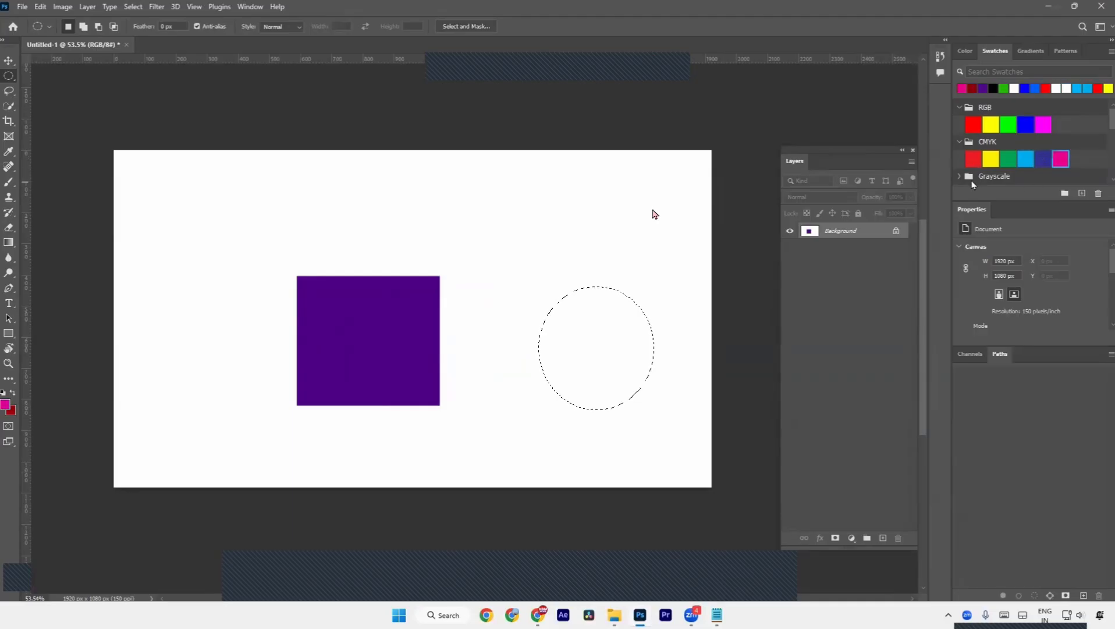
pyautogui.hotkey('alt', 'BackSpace')
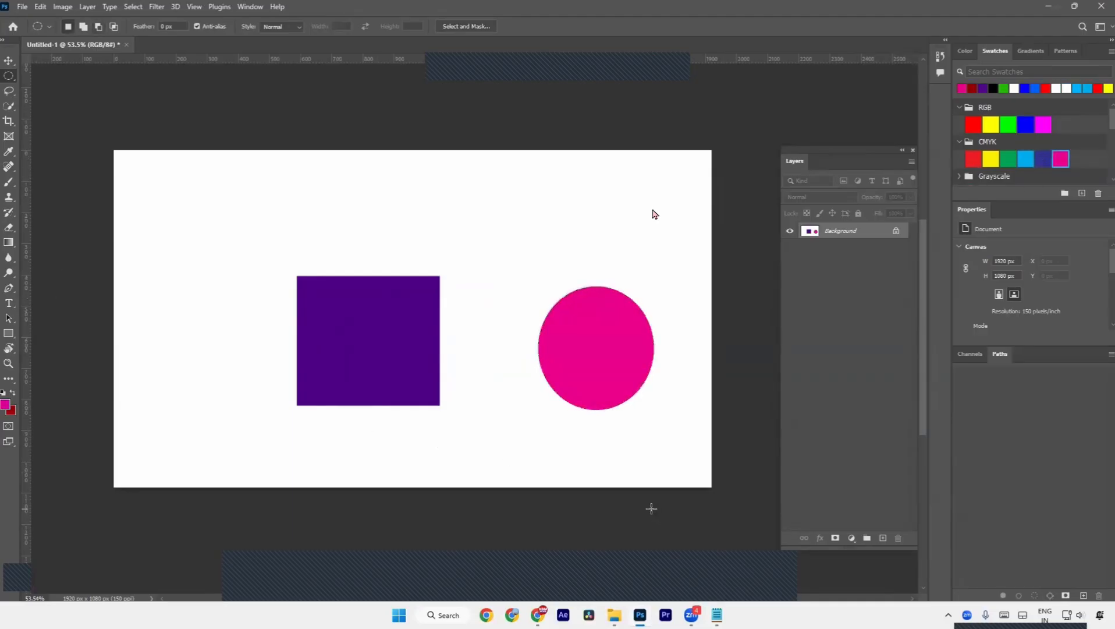
pyautogui.hotkey('ctrl', 'd')
# - Try to move the pink circle with the Path Selection tool, and activate the Move tool
pyautogui.press('v')
pyautogui.press('a')
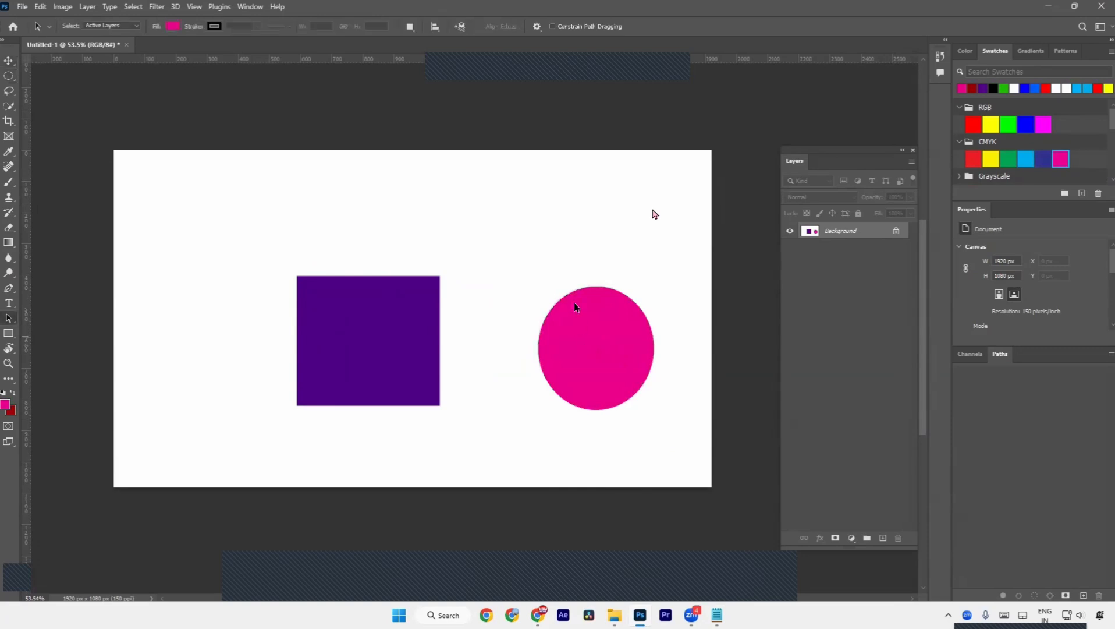
pyautogui.moveTo(600, 389); pyautogui.dragTo(644, 430)
pyautogui.press('c')
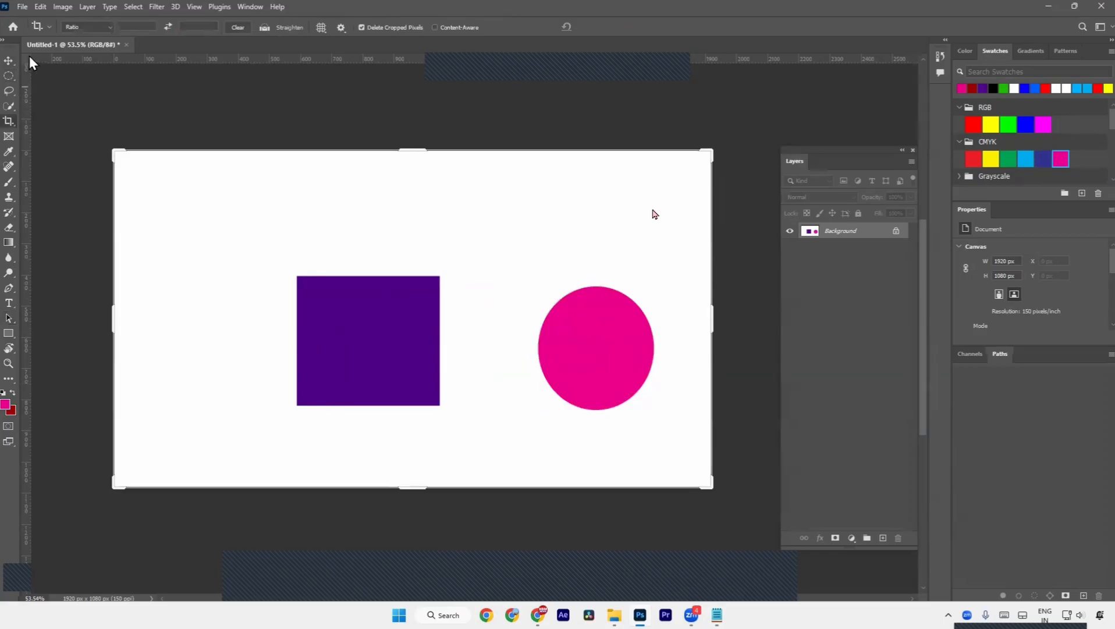
pyautogui.click(14, 59)
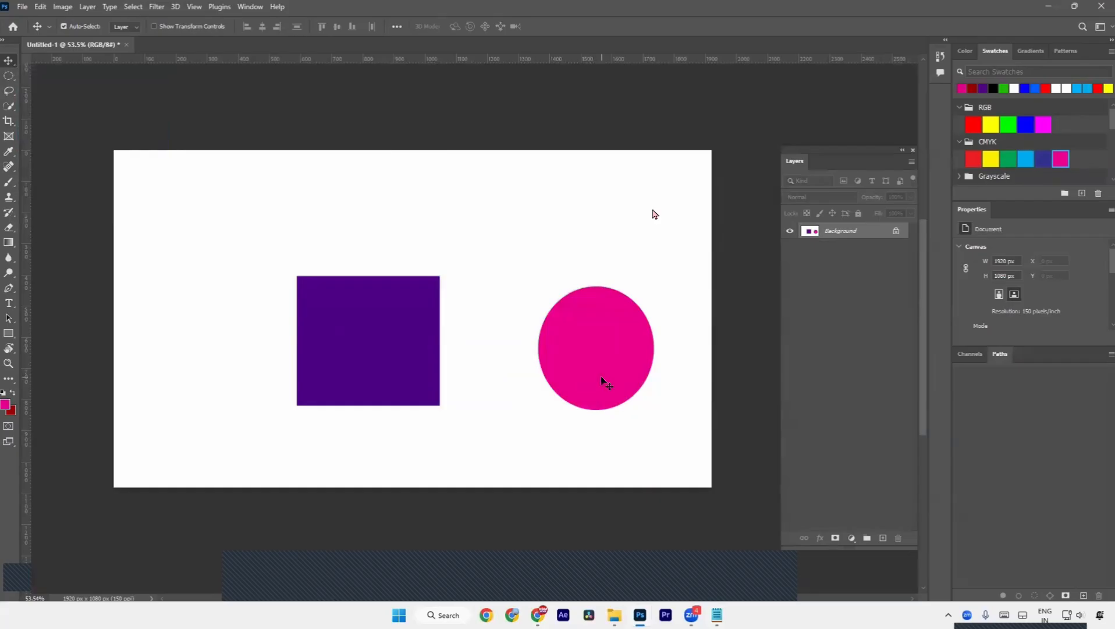
# - Place the image 6055 from Downloads as an embedded object and move it to X 144 px, Y 0 px
pyautogui.click(22, 6)
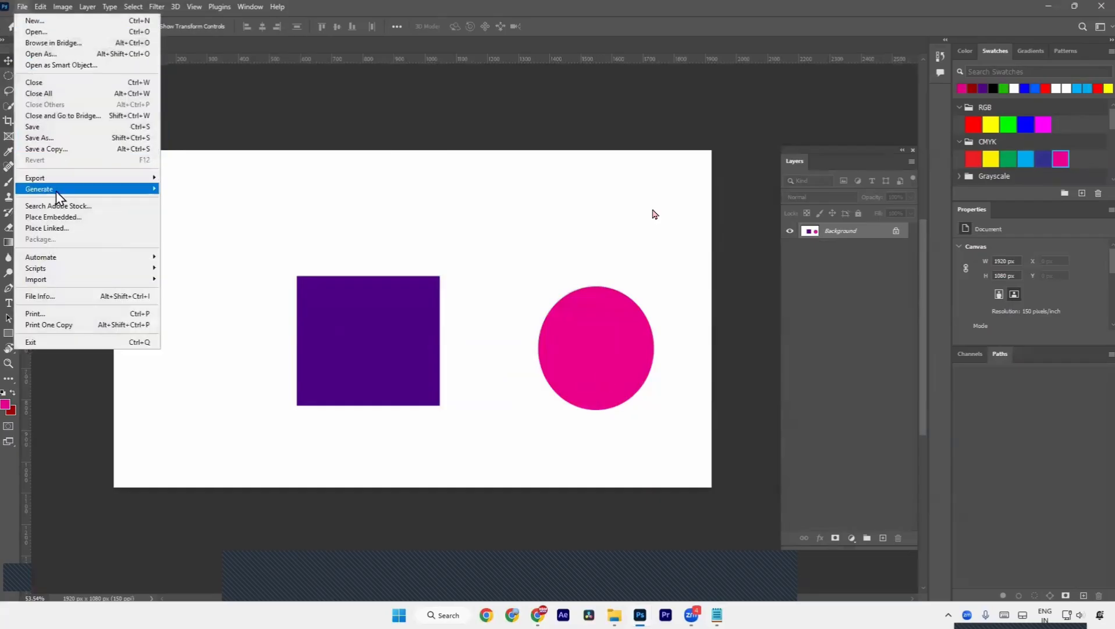
pyautogui.click(65, 219)
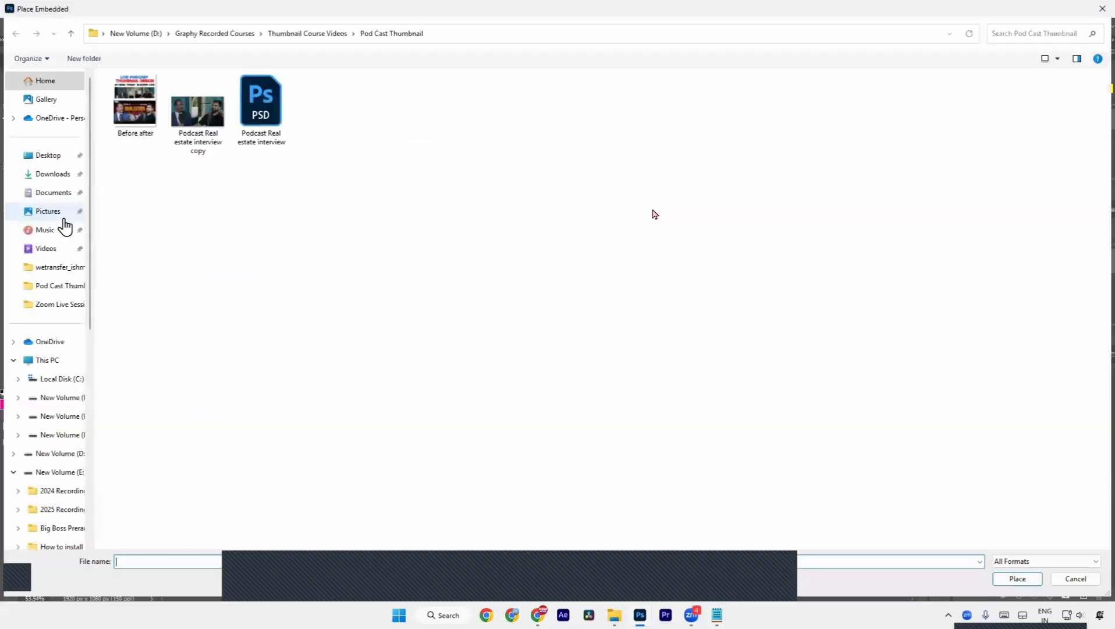
pyautogui.click(58, 180)
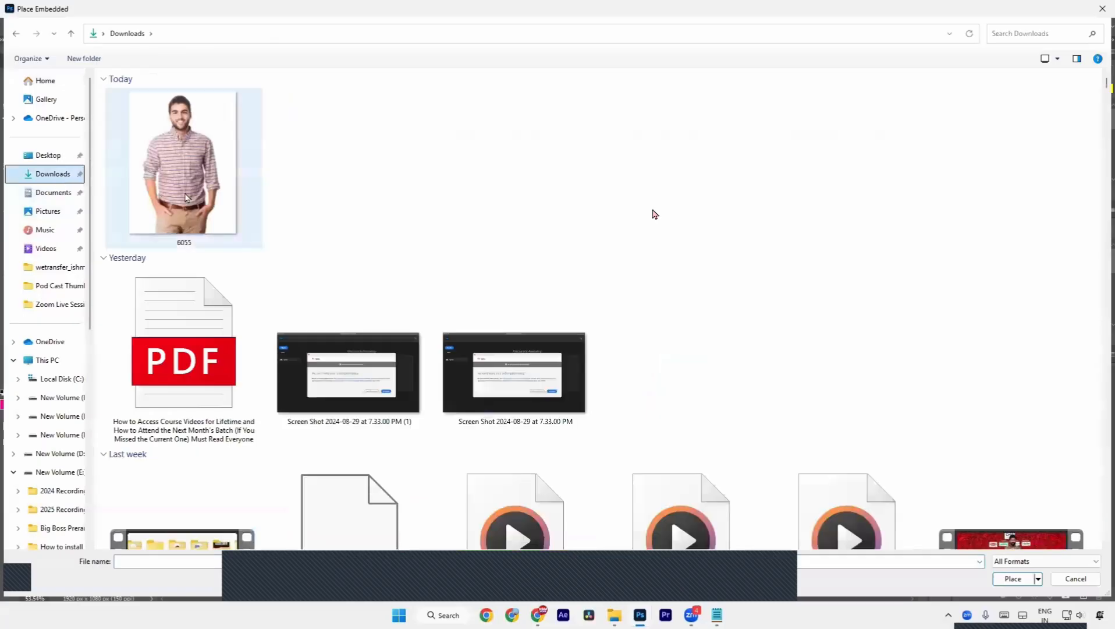
pyautogui.doubleClick(208, 193)
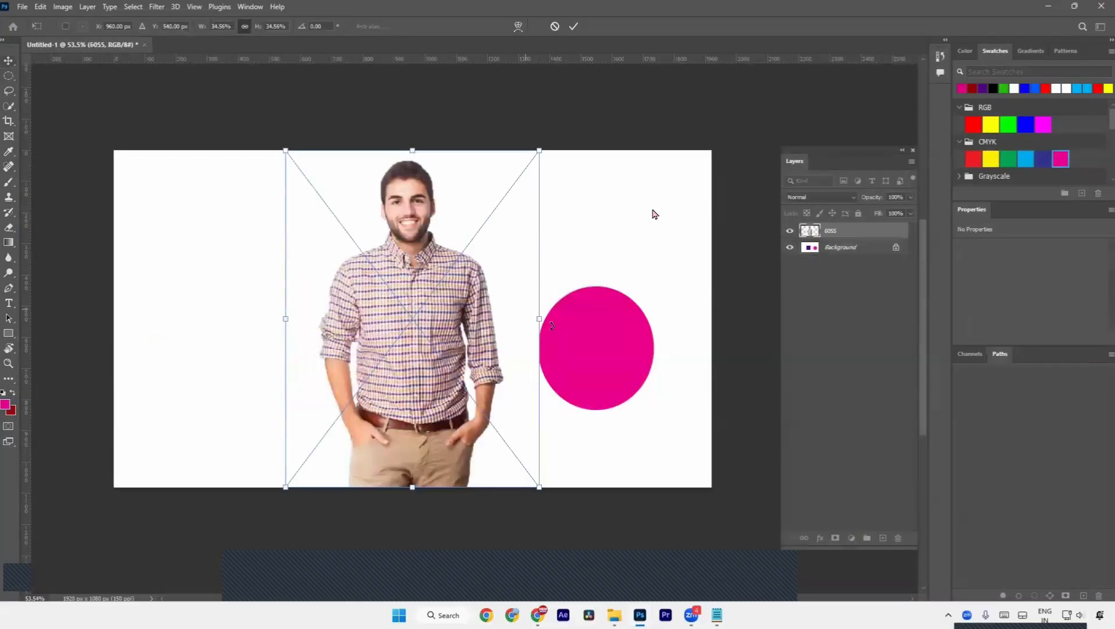
pyautogui.press('Return')
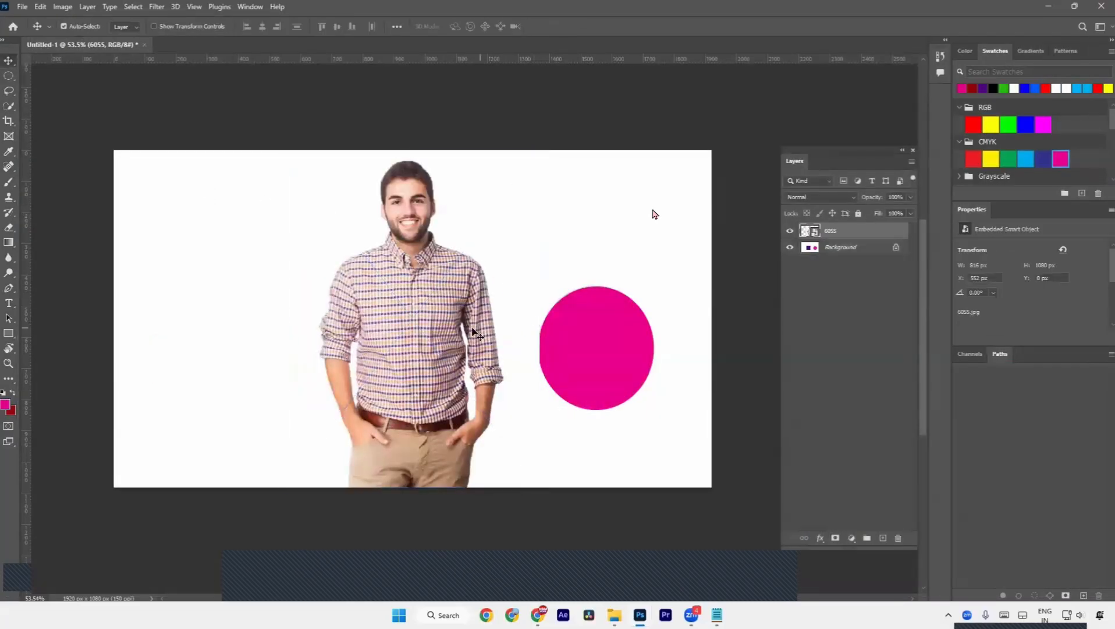
pyautogui.moveTo(467, 333); pyautogui.dragTo(232, 342)
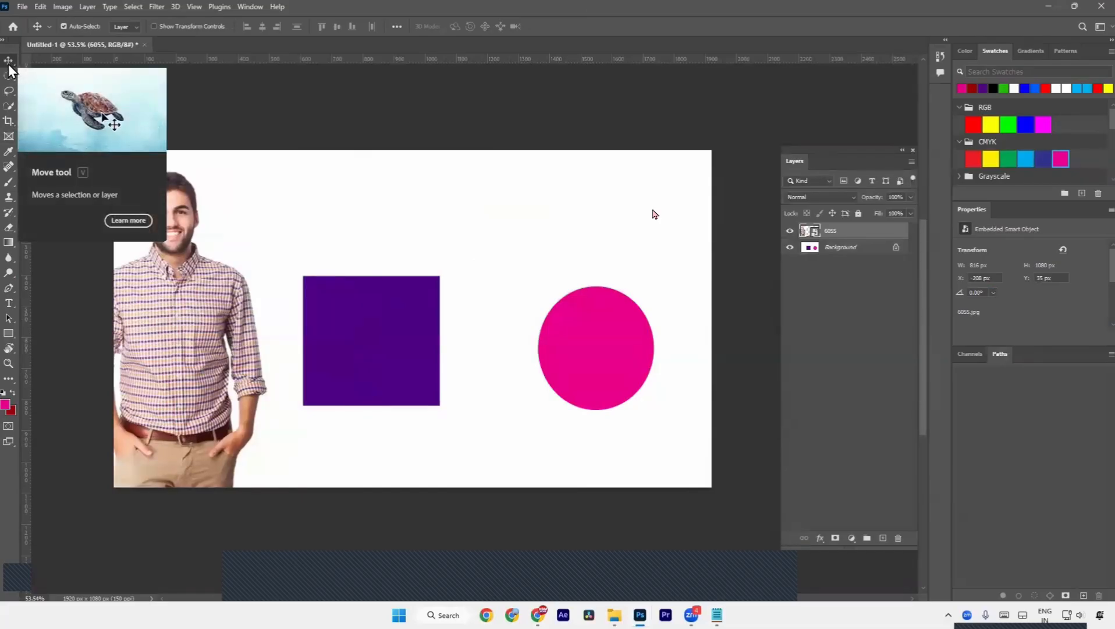
pyautogui.moveTo(233, 308); pyautogui.dragTo(336, 302)
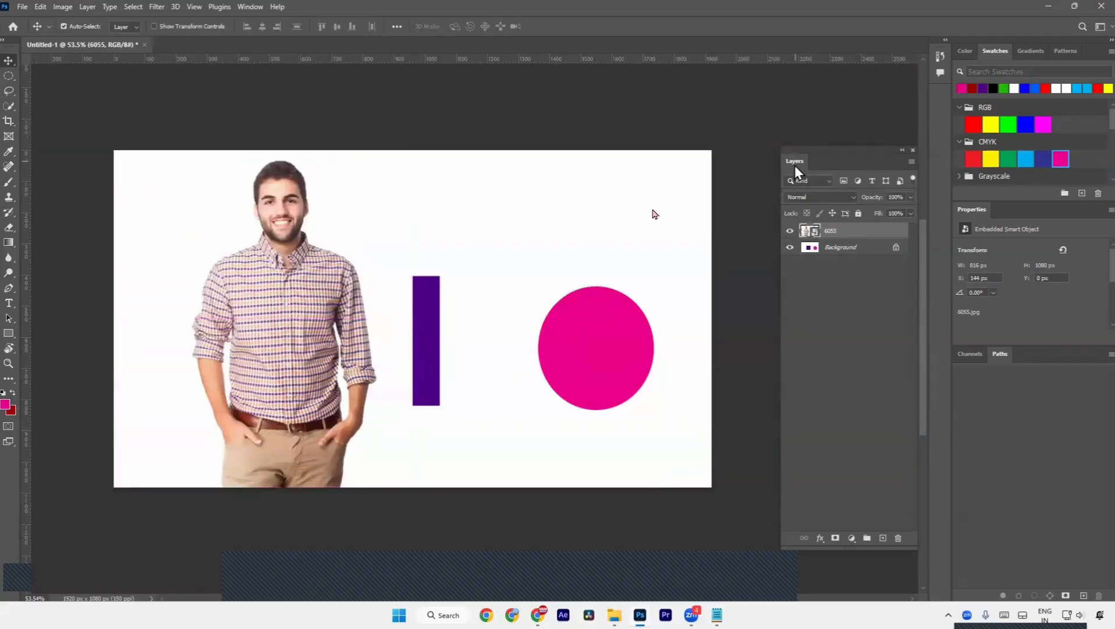
# - Add a "Lorem Ipsum" placeholder text layer across the lower middle of the canvas with the Type tool
pyautogui.press('t')
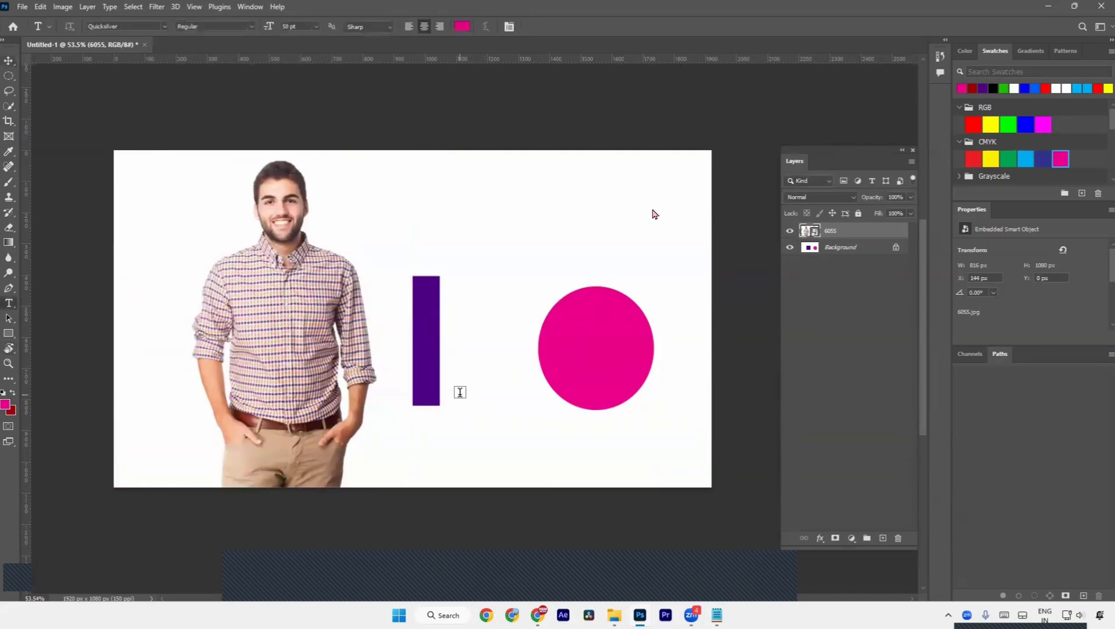
pyautogui.click(455, 390)
pyautogui.hotkey('ctrl', 'Return')
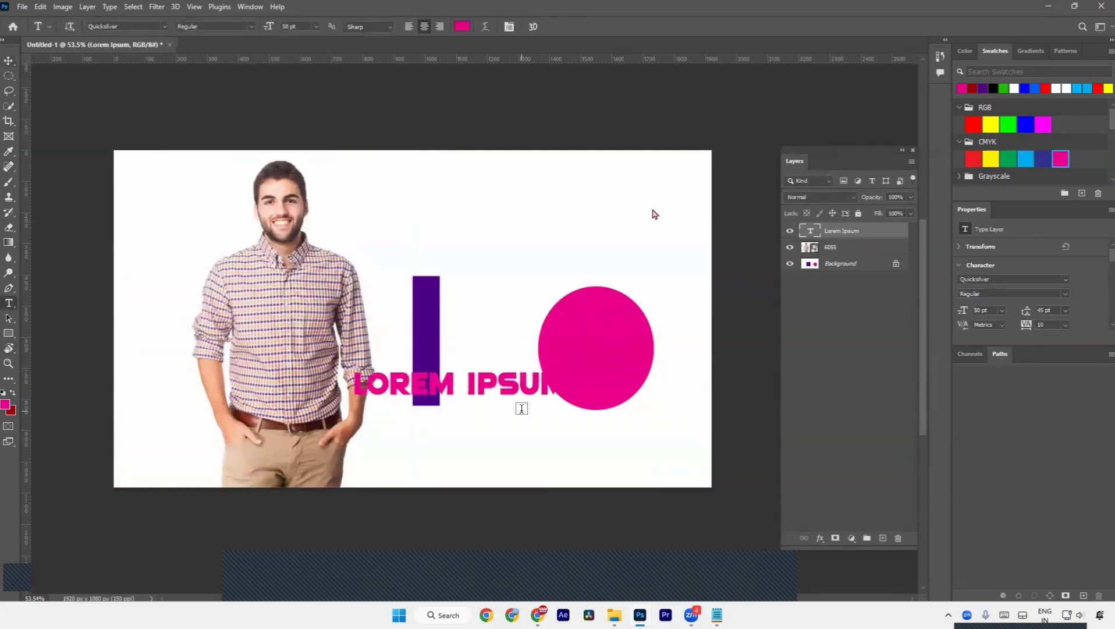
# - Draw a pink rectangle shape of about 276 × 270 px above the circle
pyautogui.click(8, 332)
pyautogui.moveTo(516, 193); pyautogui.dragTo(602, 277)
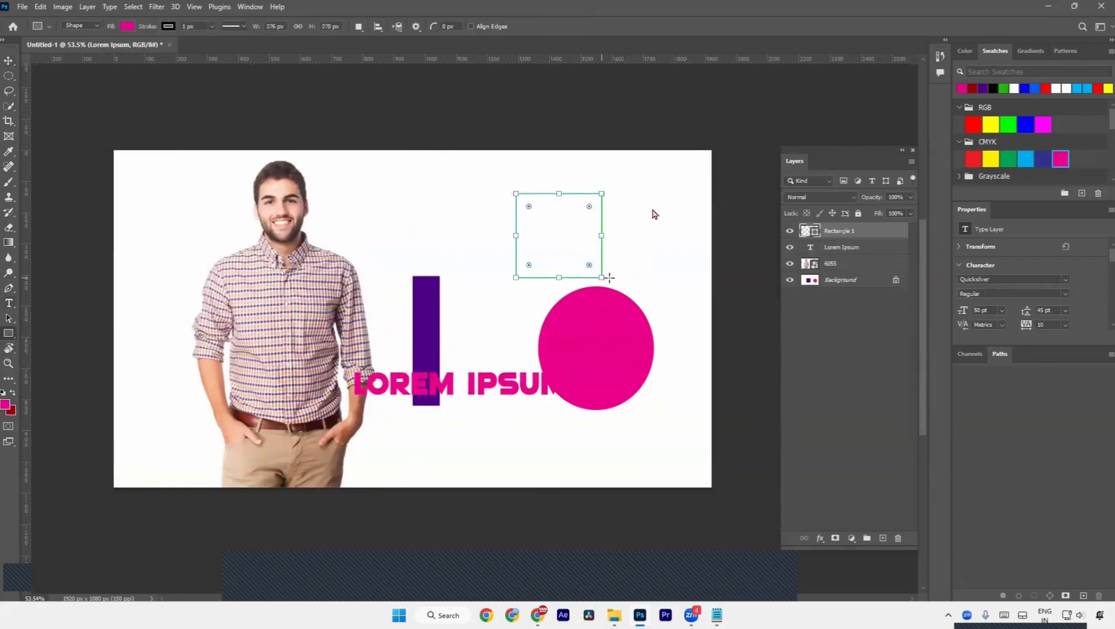
pyautogui.press('a')
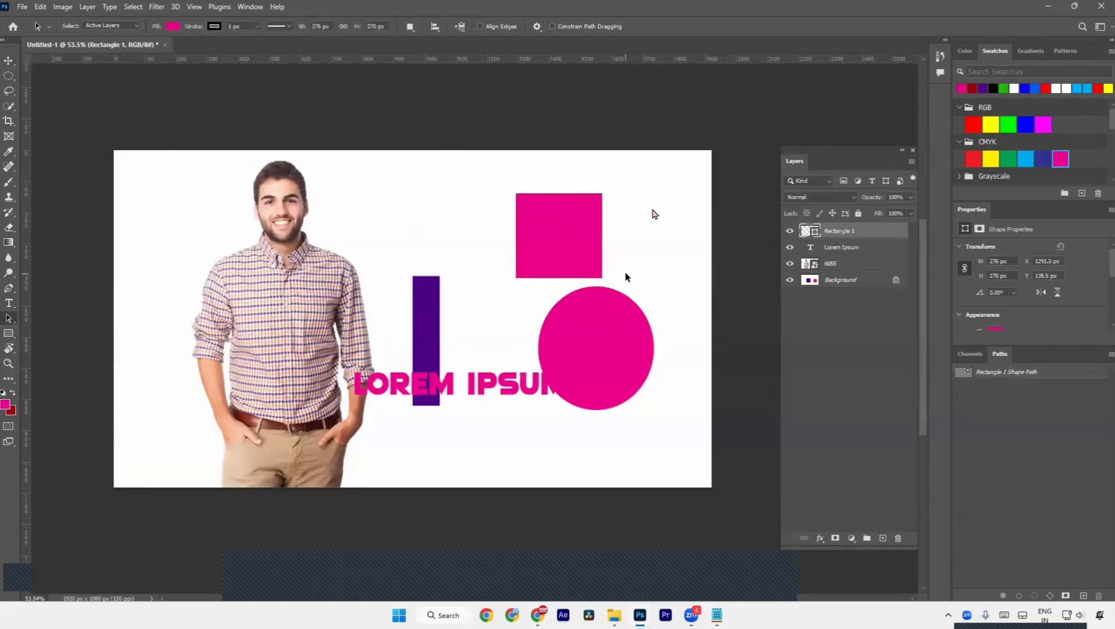
# - Select the Background layer and undo the added rectangle, text and placed image
pyautogui.click(834, 279)
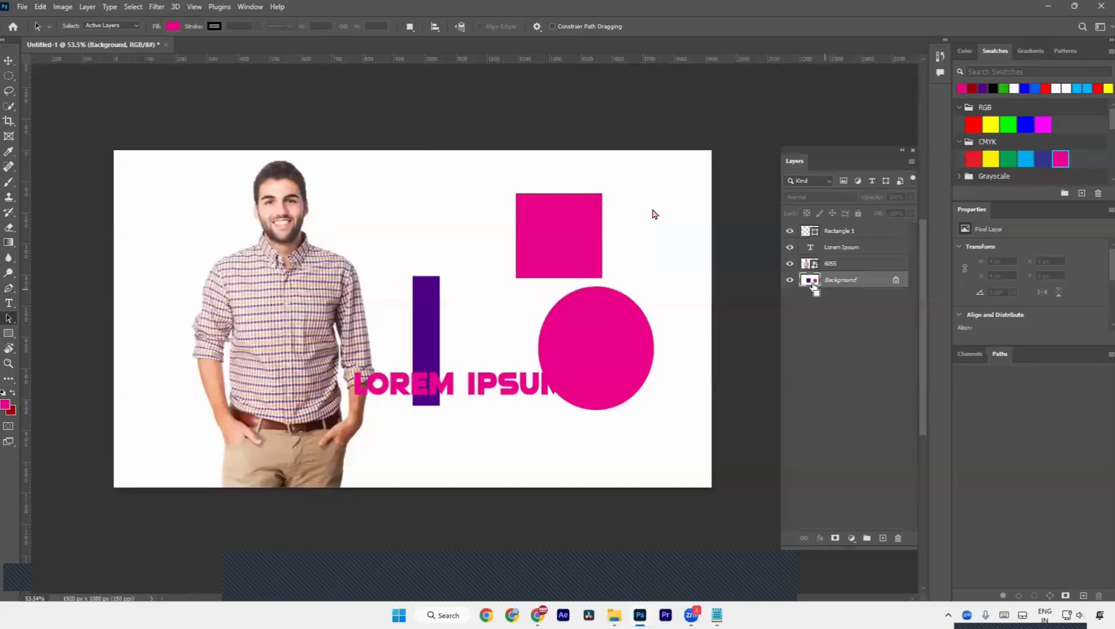
pyautogui.hotkey('ctrl', 'z')
pyautogui.hotkey('ctrl', 'z')
pyautogui.hotkey('ctrl', 'z')
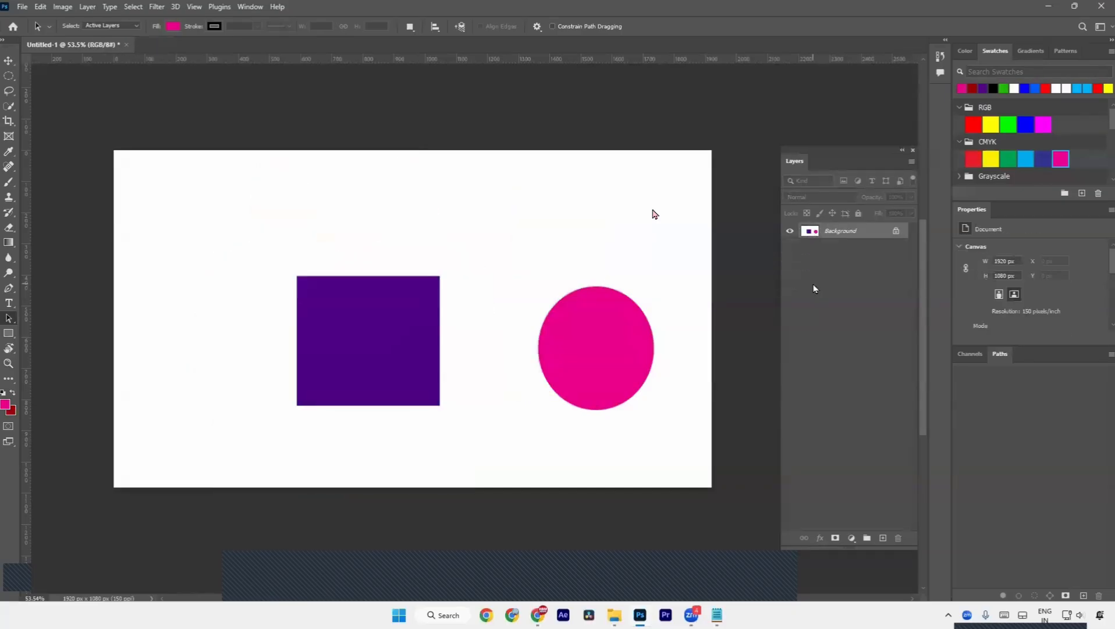
# - Convert the Background to a normal layer, move it up about 52 px, and undo these changes
pyautogui.press('v')
pyautogui.moveTo(592, 354); pyautogui.dragTo(480, 279)
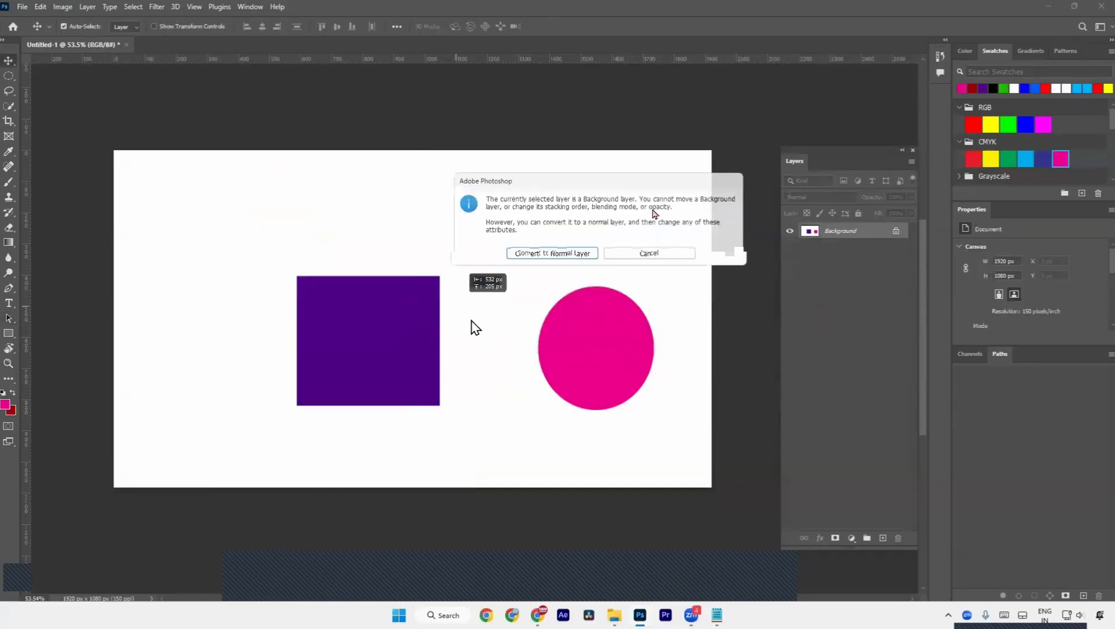
pyautogui.click(545, 263)
pyautogui.moveTo(564, 344); pyautogui.dragTo(667, 399)
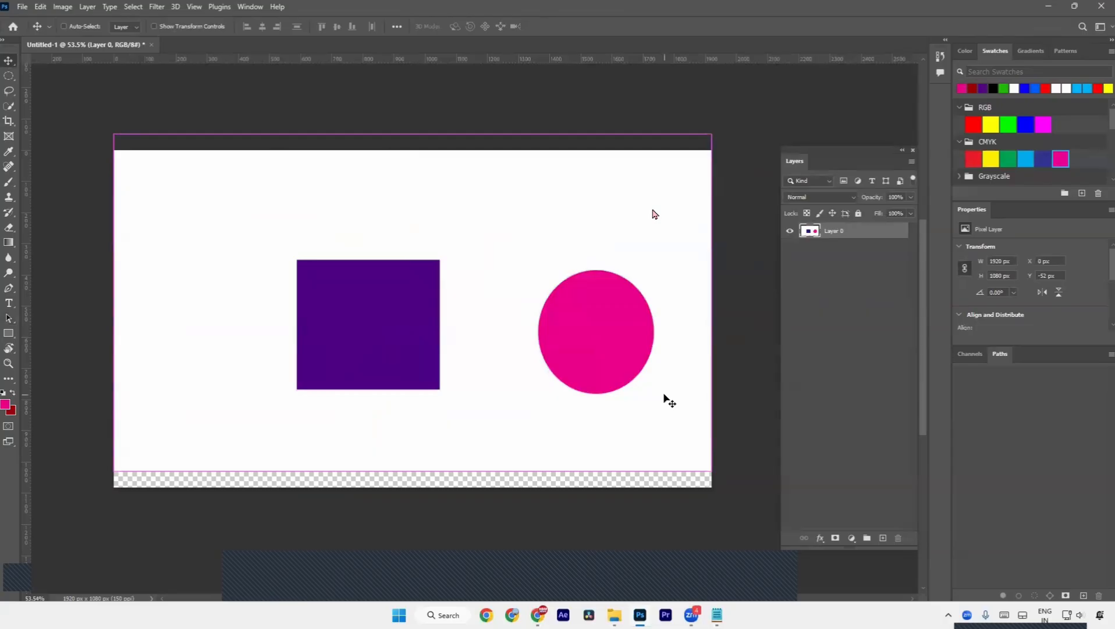
pyautogui.hotkey('ctrl', 'z')
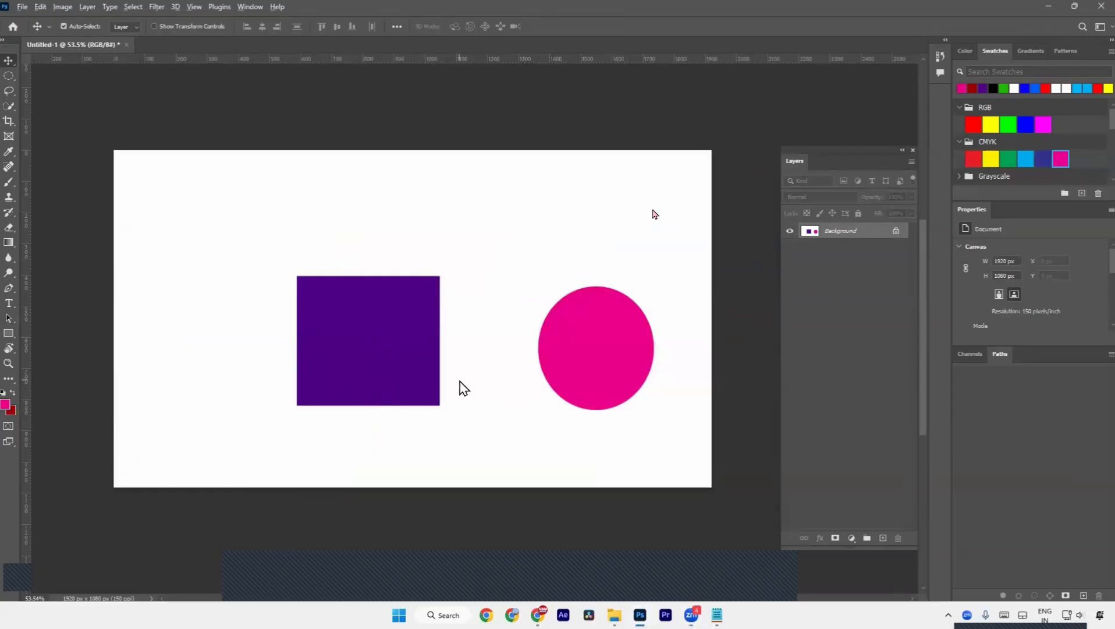
# - Switch to the browser to look at the corporate flyer design image, and return to the Photoshop document
pyautogui.hotkey('alt', 'Tab')
pyautogui.hotkey('alt', 'Tab')
pyautogui.hotkey('alt', 'Tab')
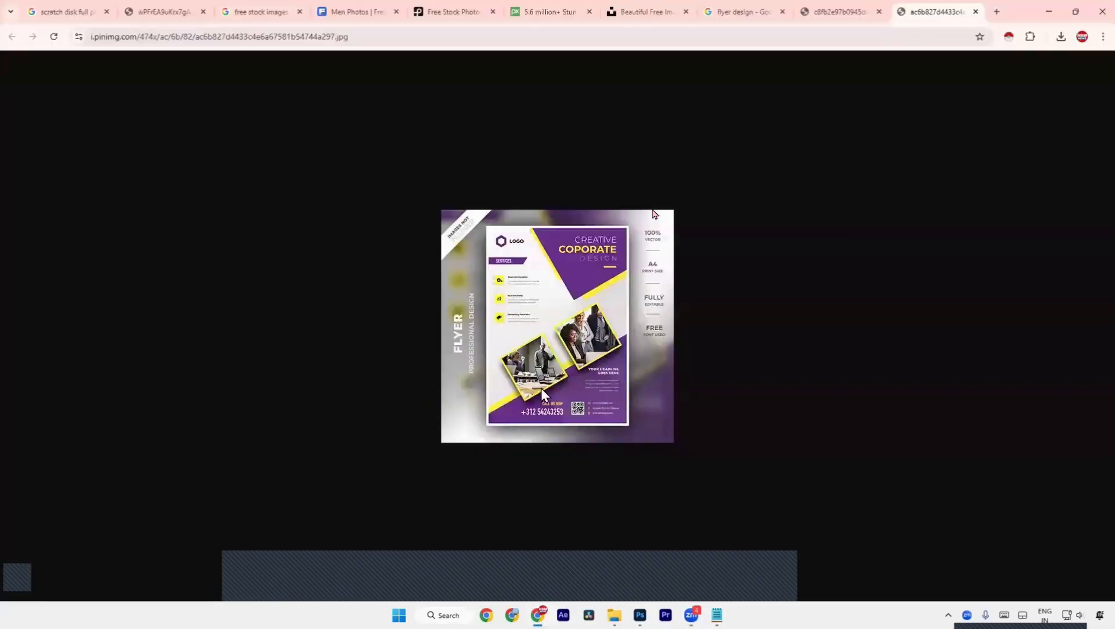
pyautogui.hotkey('alt', 'Tab')
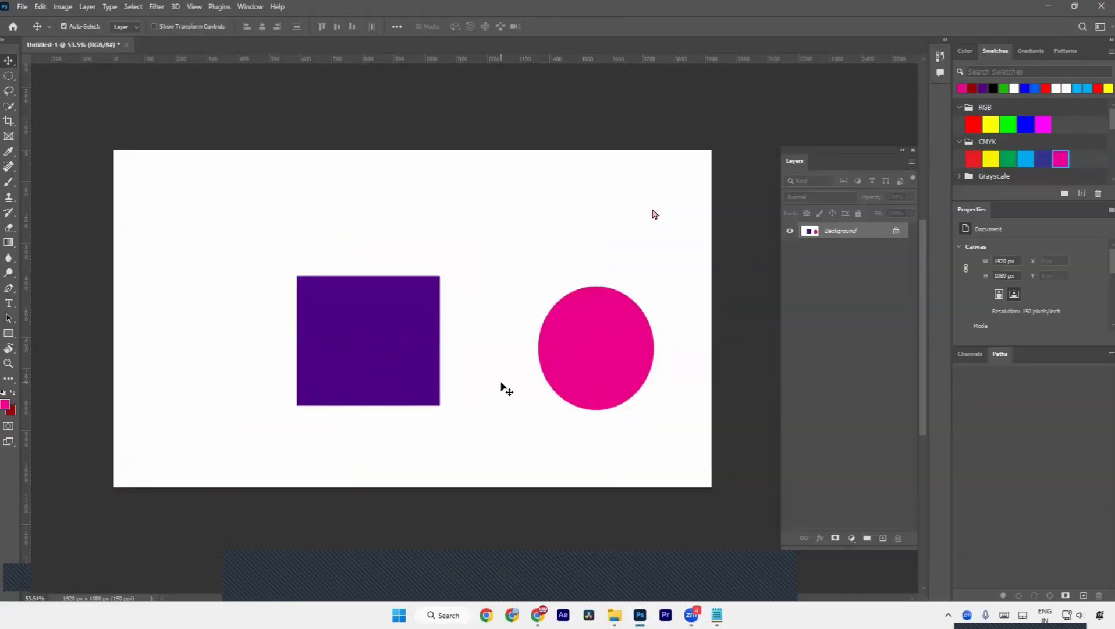
# - Try converting the Background to a normal layer and rotating it slightly with Free Transform, and undo those changes
pyautogui.moveTo(570, 398)
pyautogui.mouseDown()
pyautogui.moveTo(594, 358)
pyautogui.moveTo(592, 401)
pyautogui.mouseUp()
pyautogui.click(554, 252)
pyautogui.hotkey('ctrl', 't')
pyautogui.moveTo(686, 513); pyautogui.dragTo(620, 454)
pyautogui.press('Return')
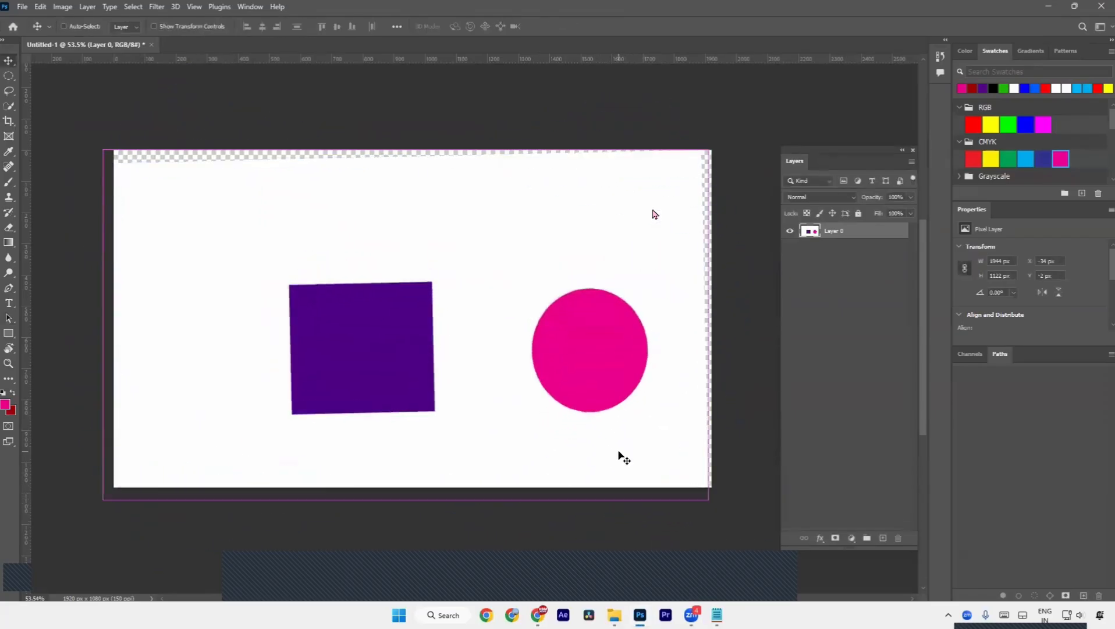
pyautogui.hotkey('ctrl', 'z')
pyautogui.hotkey('ctrl', 'z')
pyautogui.hotkey('ctrl', 'z')
pyautogui.press('a')
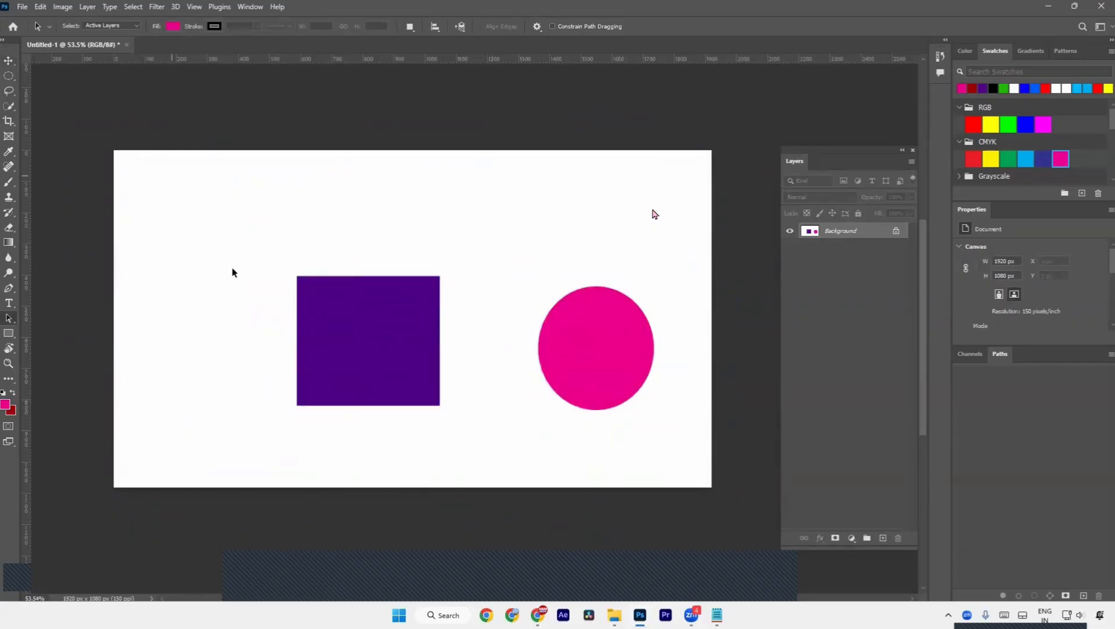
pyautogui.moveTo(75, 74); pyautogui.dragTo(717, 509)
# - Open the New Document dialog, switch to Notepad, and write "Ctrl + new File" as a new first line above "M"
pyautogui.hotkey('ctrl', 'n')
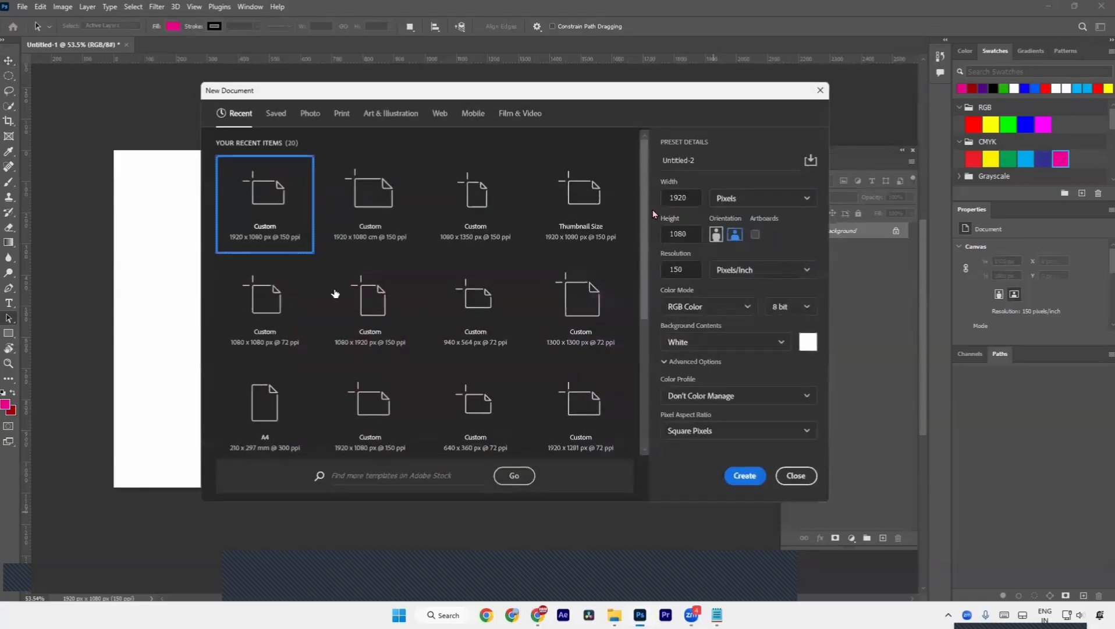
pyautogui.hotkey('alt', 'Tab')
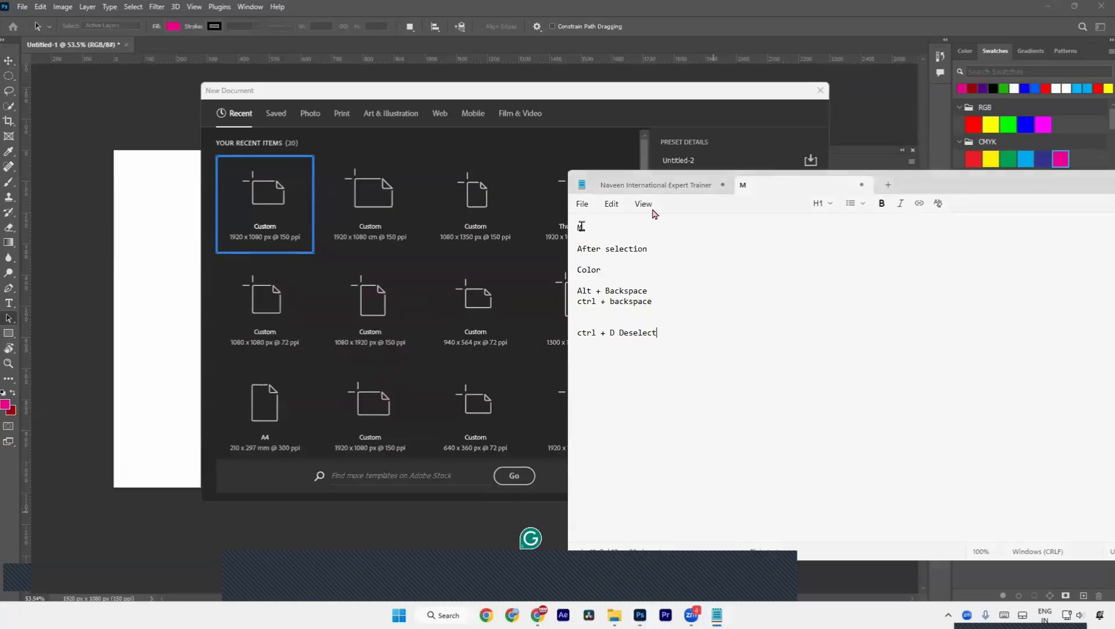
pyautogui.press('BackSpace')
pyautogui.press('Return')
pyautogui.press('Return')
pyautogui.click(589, 227)
pyautogui.write('cT')
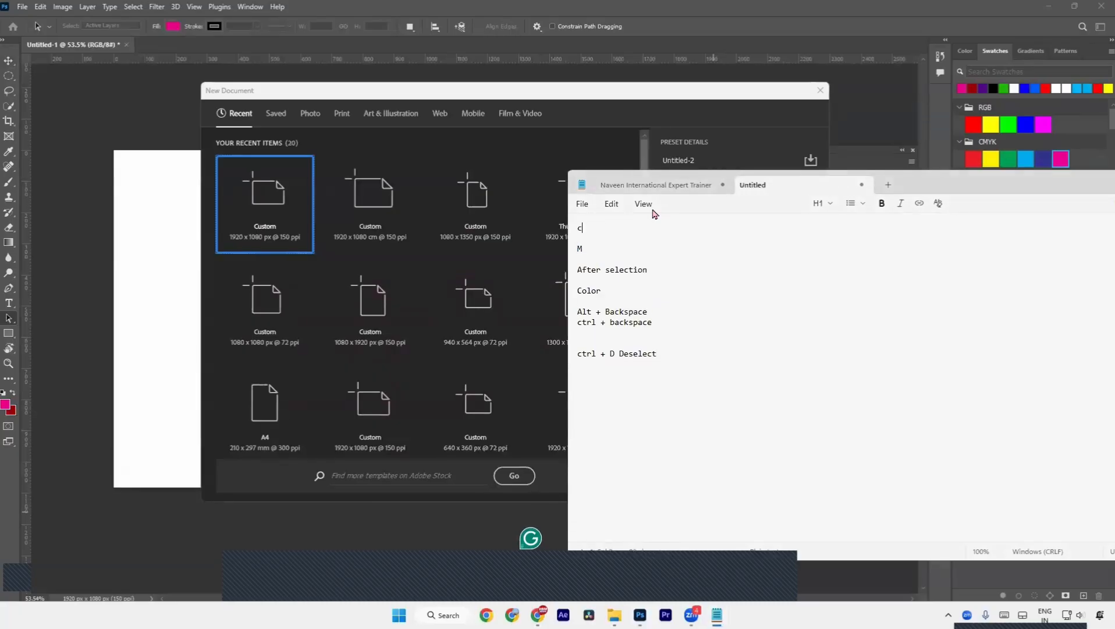
pyautogui.write('RL')
pyautogui.press('BackSpace')
pyautogui.press('BackSpace')
pyautogui.press('BackSpace')
pyautogui.press('BackSpace')
pyautogui.write('Ctrl + new File')
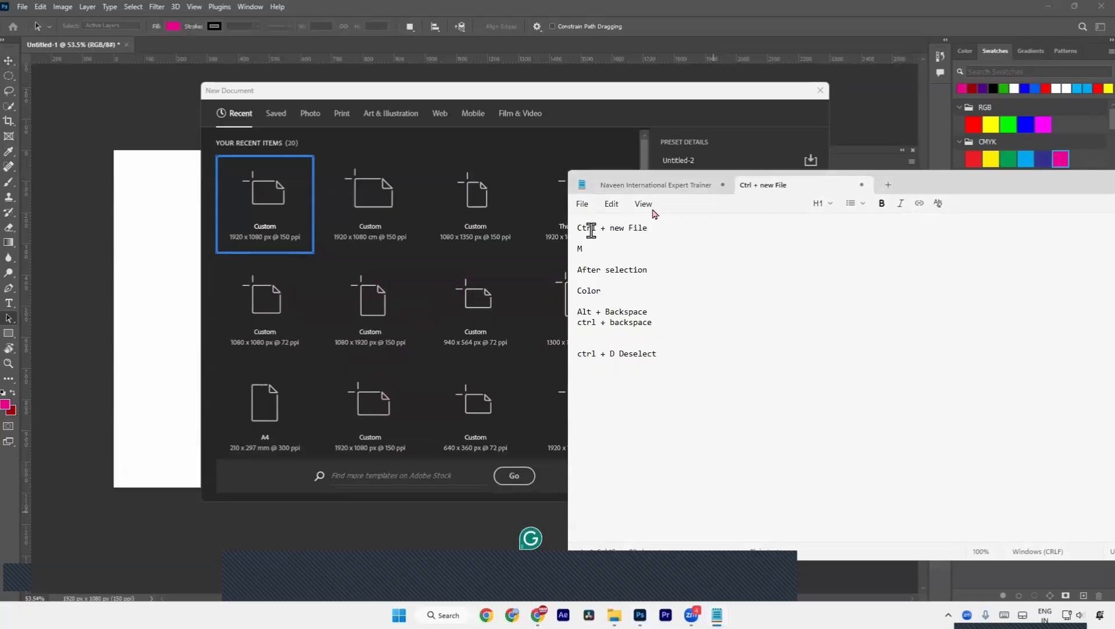
# - Correct the first line of the shortcut notes to "Ctrl + N ( new file )"
pyautogui.write(' (')
pyautogui.press('BackSpace')
pyautogui.press('BackSpace')
pyautogui.press('BackSpace')
pyautogui.press('BackSpace')
pyautogui.press('BackSpace')
pyautogui.press('BackSpace')
pyautogui.press('BackSpace')
pyautogui.press('BackSpace')
pyautogui.press('BackSpace')
pyautogui.press('BackSpace')
pyautogui.press('BackSpace')
pyautogui.write('N ( new file ')
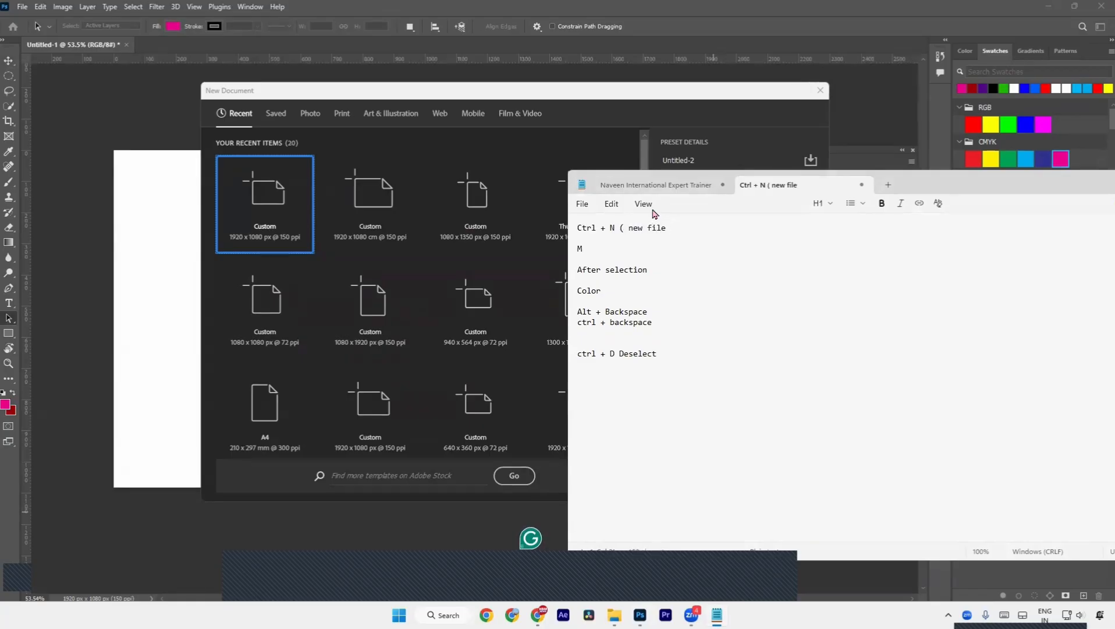
pyautogui.write(')')
# - Back in Photoshop, create a white 1920 × 1080 px RGB document at 150 ppi, and shorten and reposition the floating Layers panel beside the canvas
pyautogui.click(506, 350)
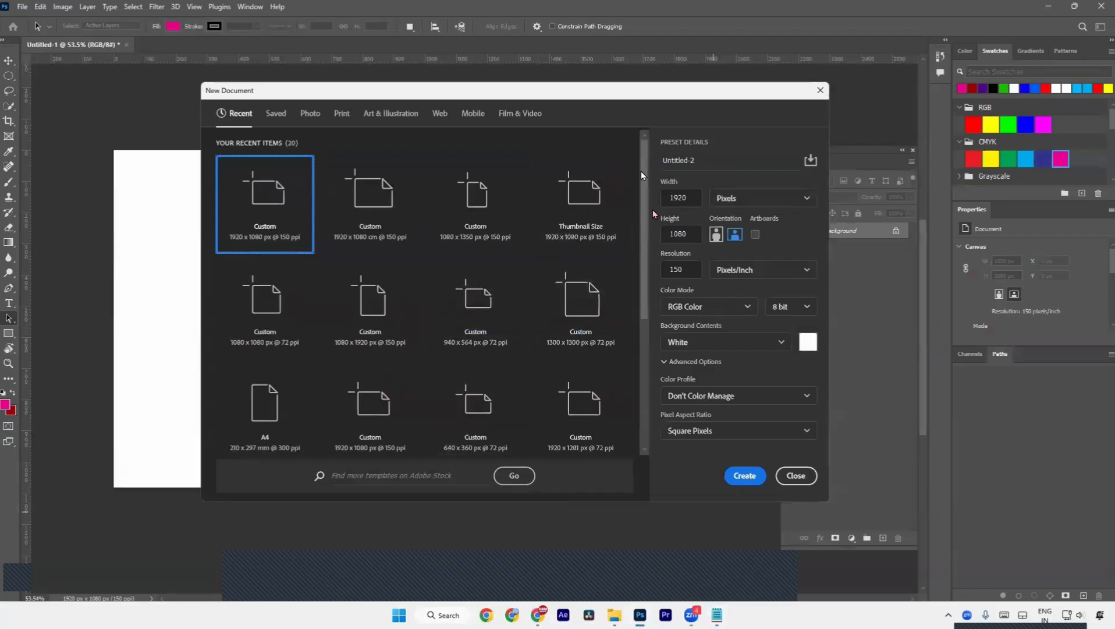
pyautogui.click(745, 475)
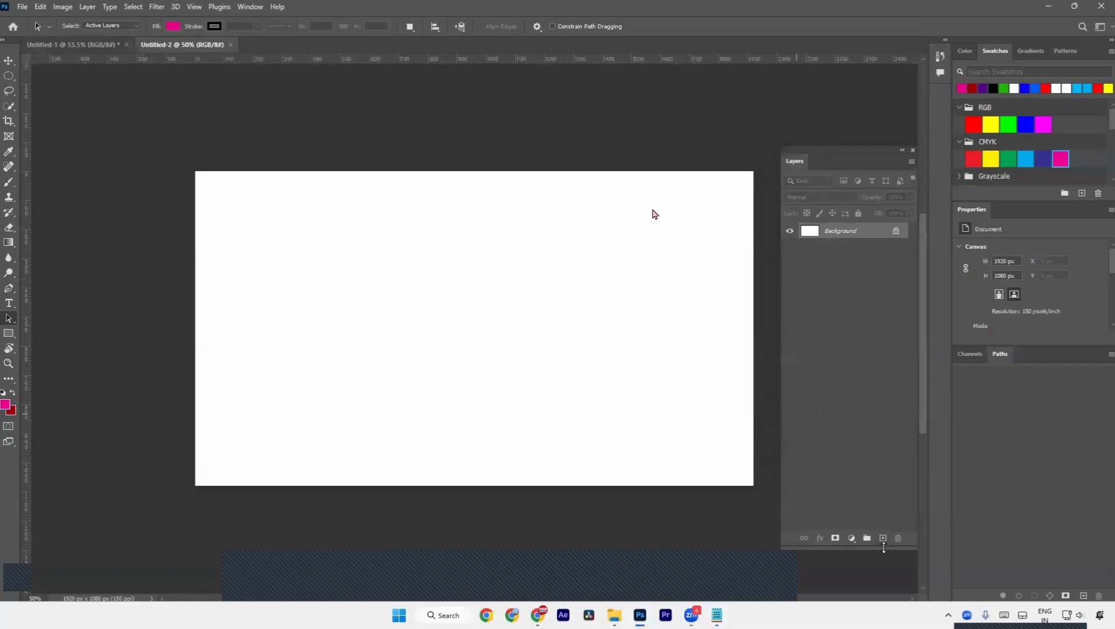
pyautogui.moveTo(885, 549); pyautogui.dragTo(854, 443)
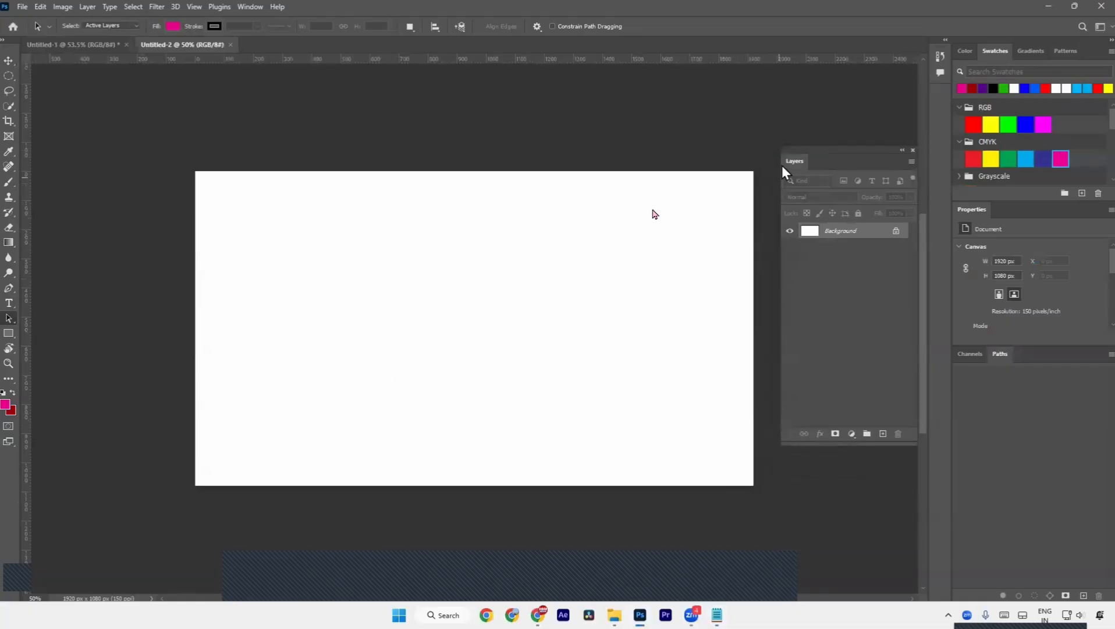
pyautogui.moveTo(790, 165); pyautogui.dragTo(775, 188)
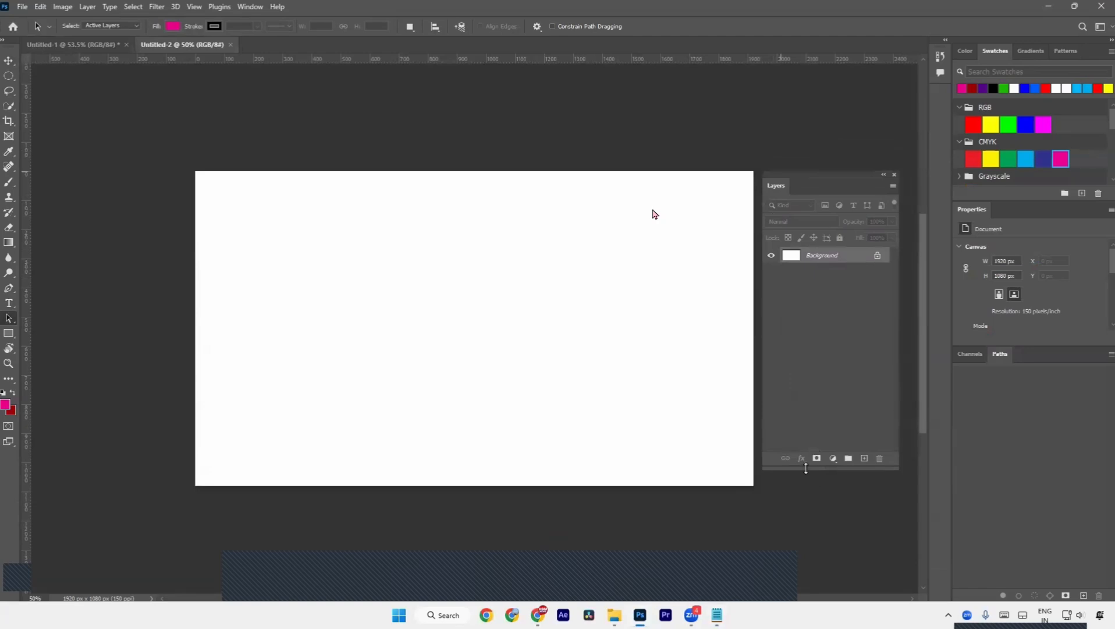
pyautogui.moveTo(809, 468); pyautogui.dragTo(843, 481)
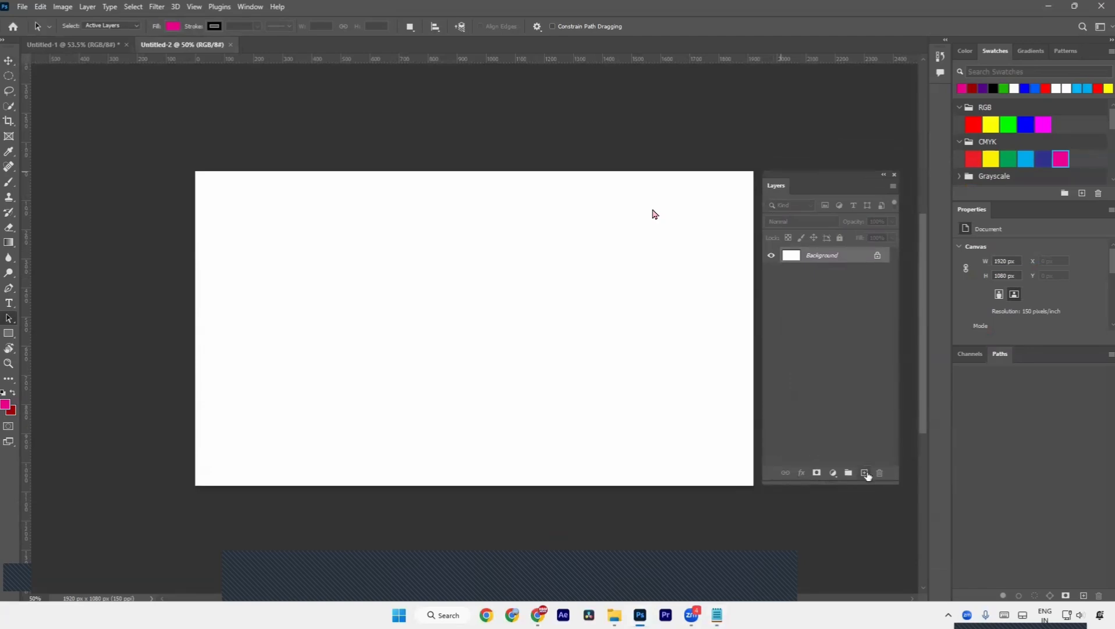
# - Add a new empty layer above the Background, and hide and show the Background to demonstrate transparency
pyautogui.click(865, 472)
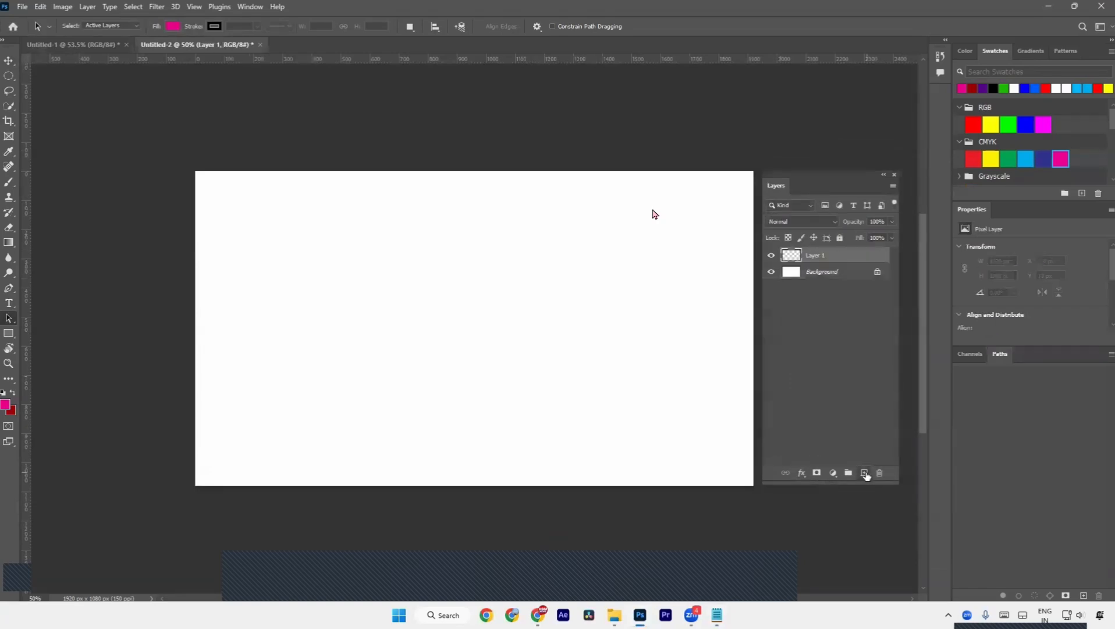
pyautogui.click(772, 272)
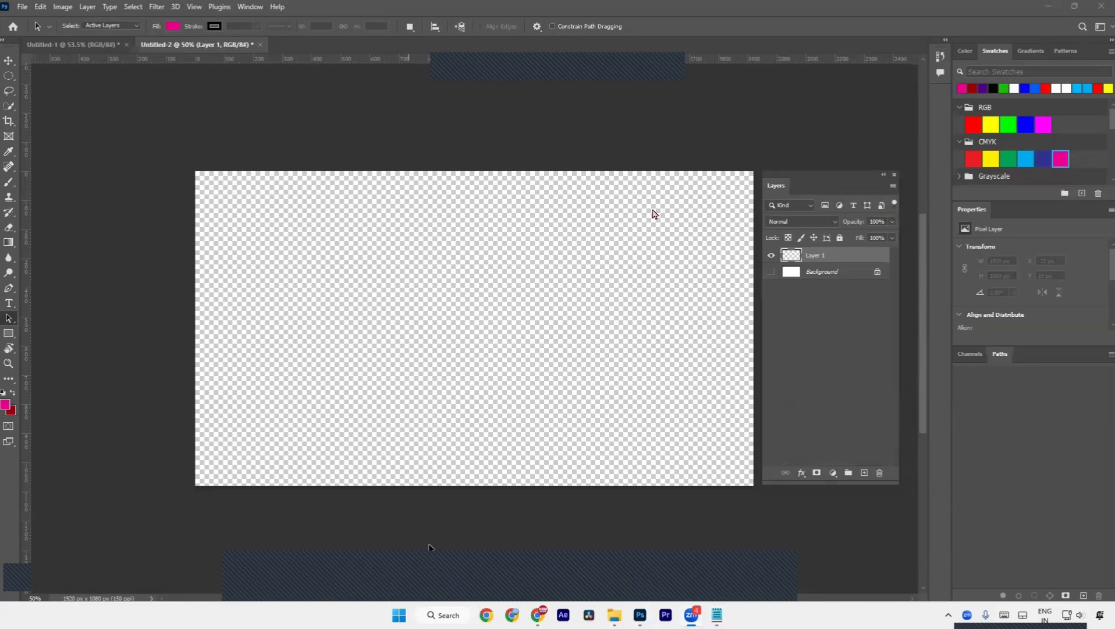
pyautogui.click(771, 277)
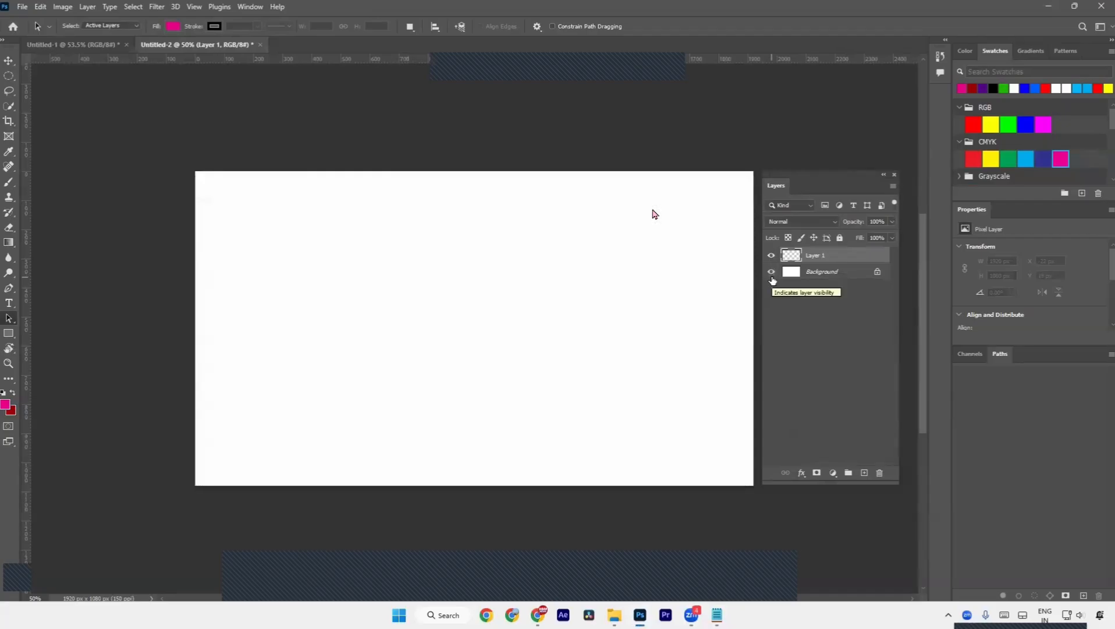
# - On Layer 1, make a rectangular marquee selection of about 634 × 422 px, fill it with the pink foreground color, and deselect
pyautogui.click(10, 74)
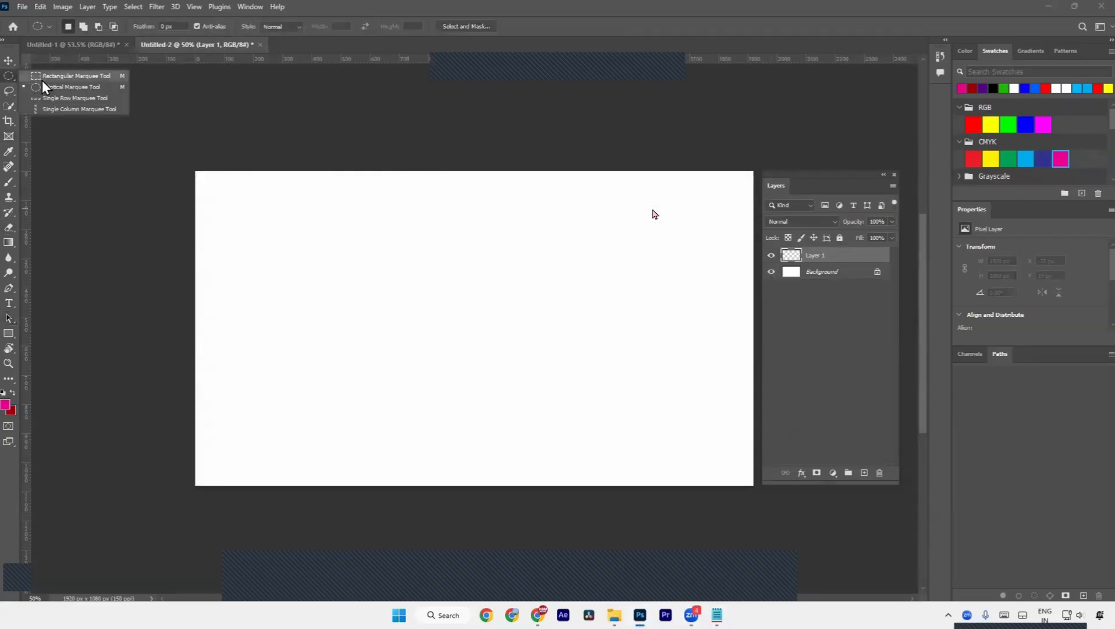
pyautogui.click(43, 80)
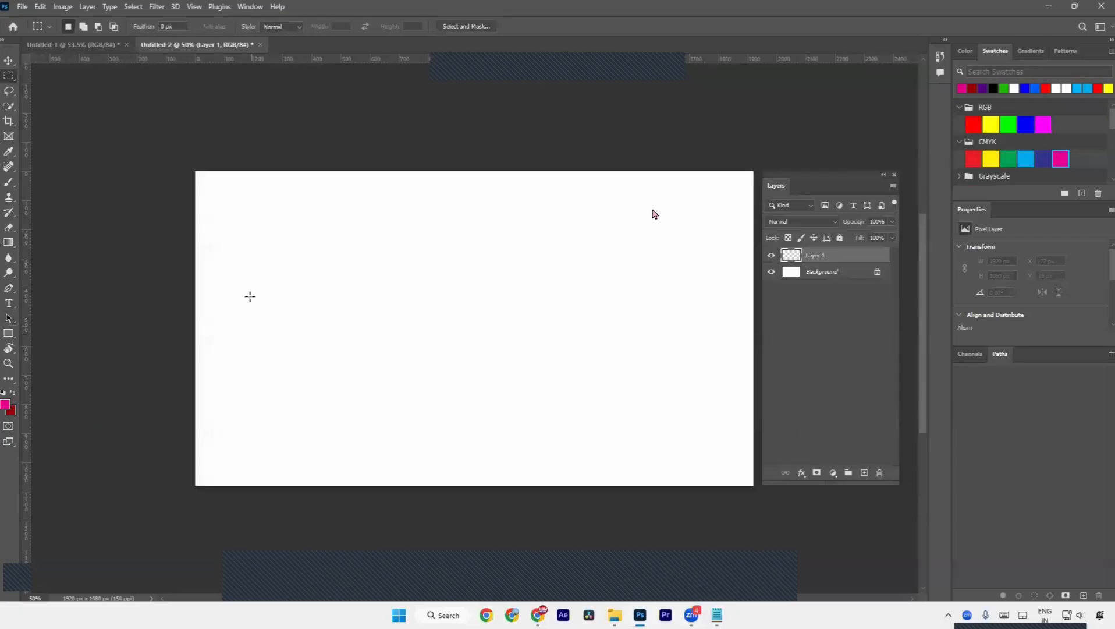
pyautogui.moveTo(244, 293); pyautogui.dragTo(428, 416)
pyautogui.press('alt')
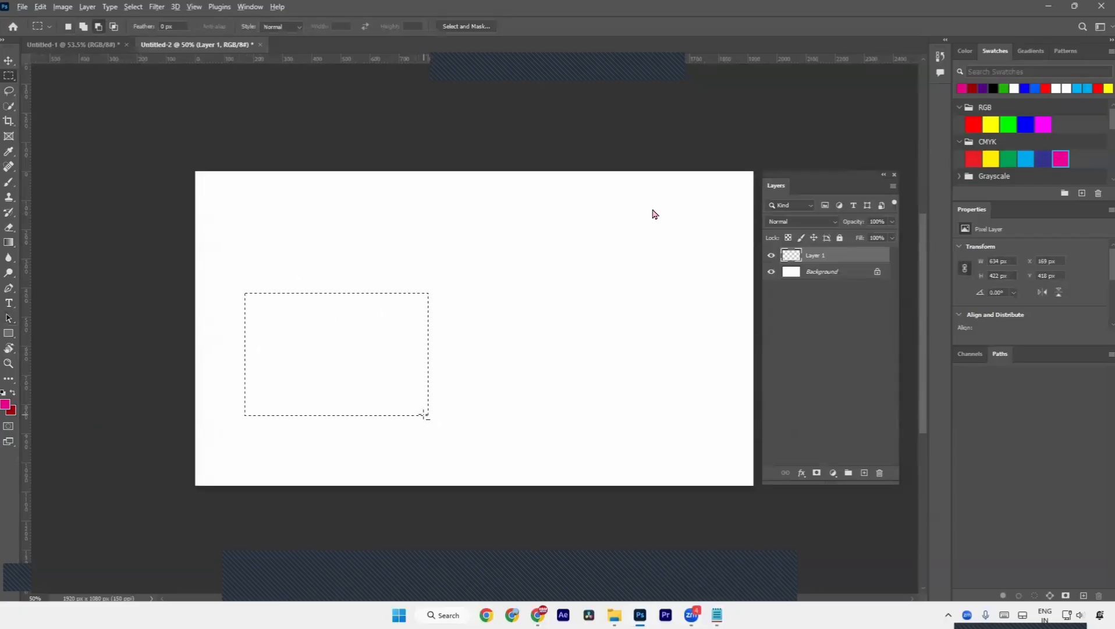
pyautogui.hotkey('alt', 'BackSpace')
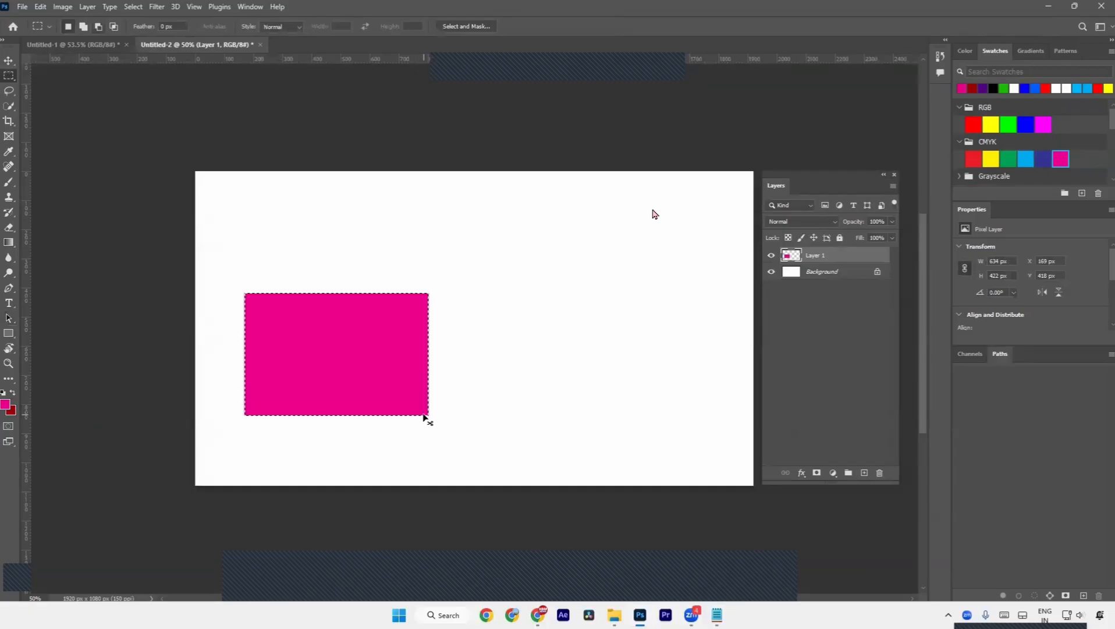
pyautogui.hotkey('ctrl', 'd')
# - On a new layer, make an elliptical marquee selection of about 490 × 508 px, fill it with RGB blue, and deselect
pyautogui.click(864, 472)
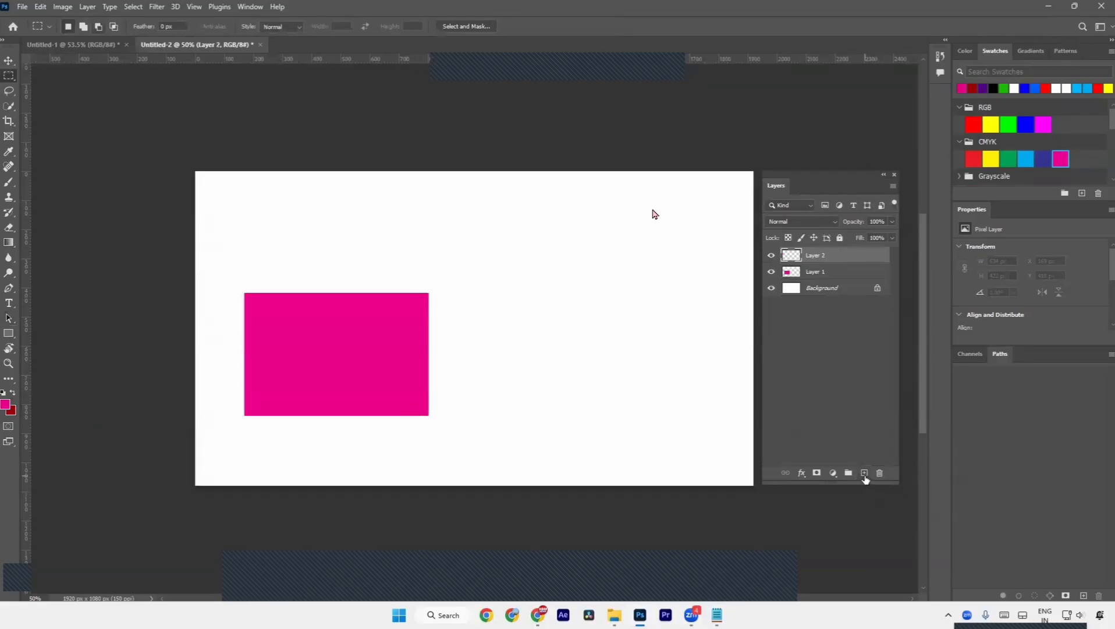
pyautogui.rightClick(8, 76)
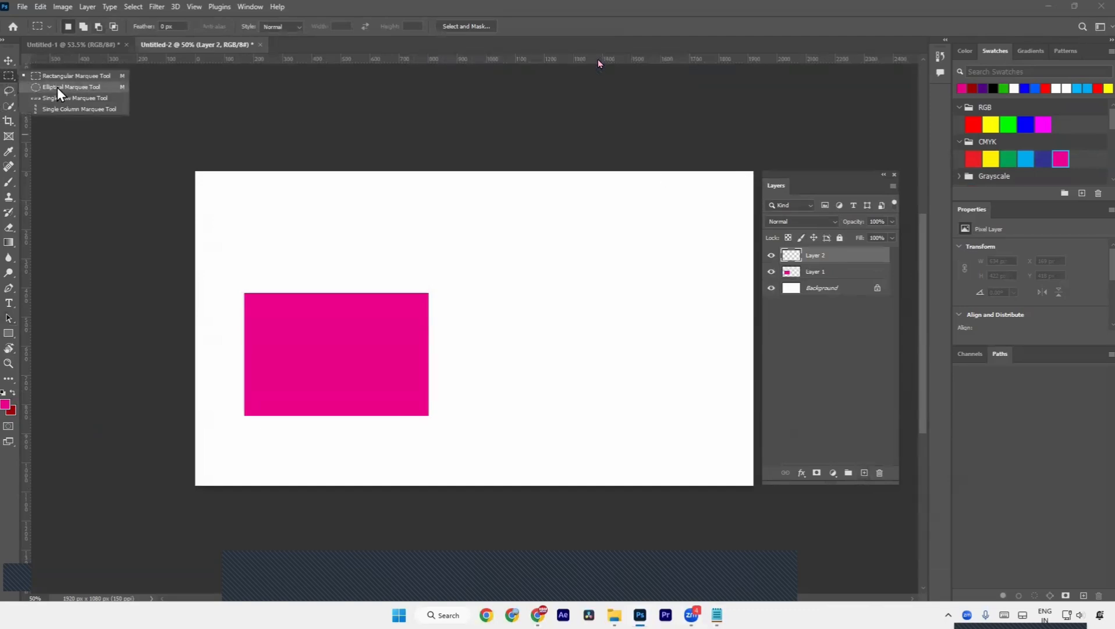
pyautogui.click(59, 90)
pyautogui.moveTo(474, 292); pyautogui.dragTo(617, 439)
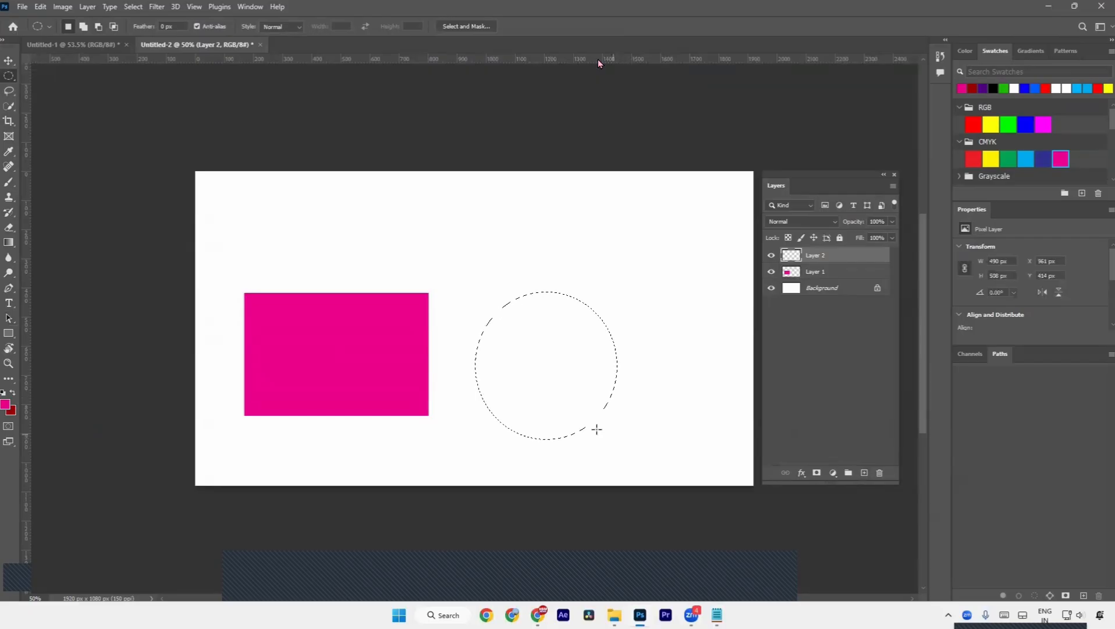
pyautogui.click(1026, 124)
pyautogui.hotkey('alt', 'BackSpace')
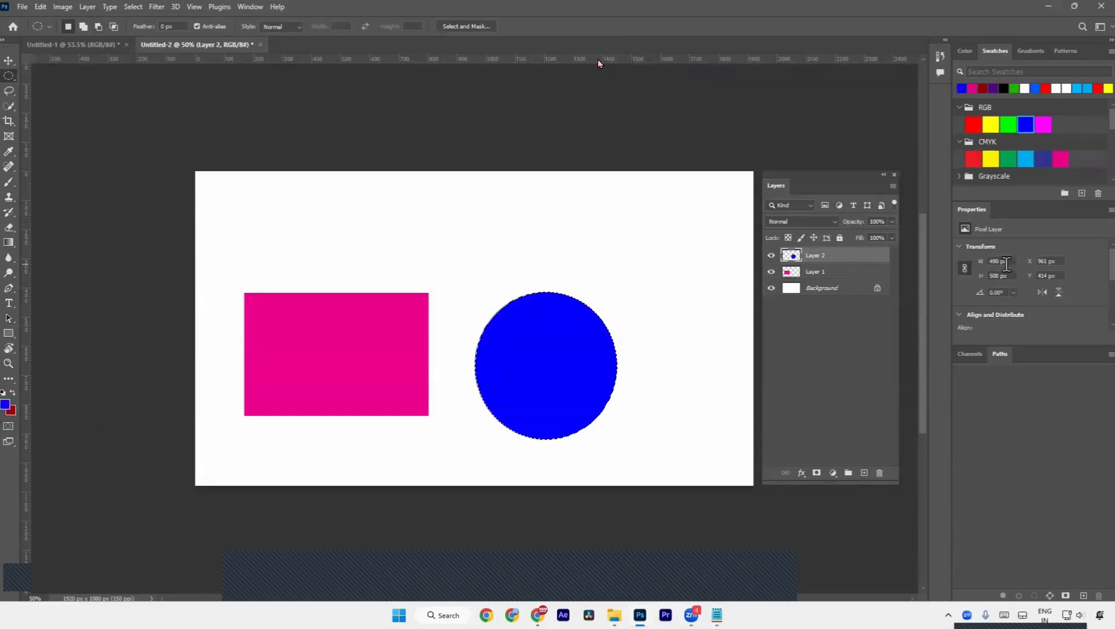
pyautogui.hotkey('ctrl', 'd')
# - With the Move tool, place the blue circle in the canvas's upper left and the pink rectangle at about X 909 px, Y 516 px
pyautogui.press('v')
pyautogui.moveTo(552, 316); pyautogui.dragTo(343, 275)
pyautogui.moveTo(337, 364); pyautogui.dragTo(326, 408)
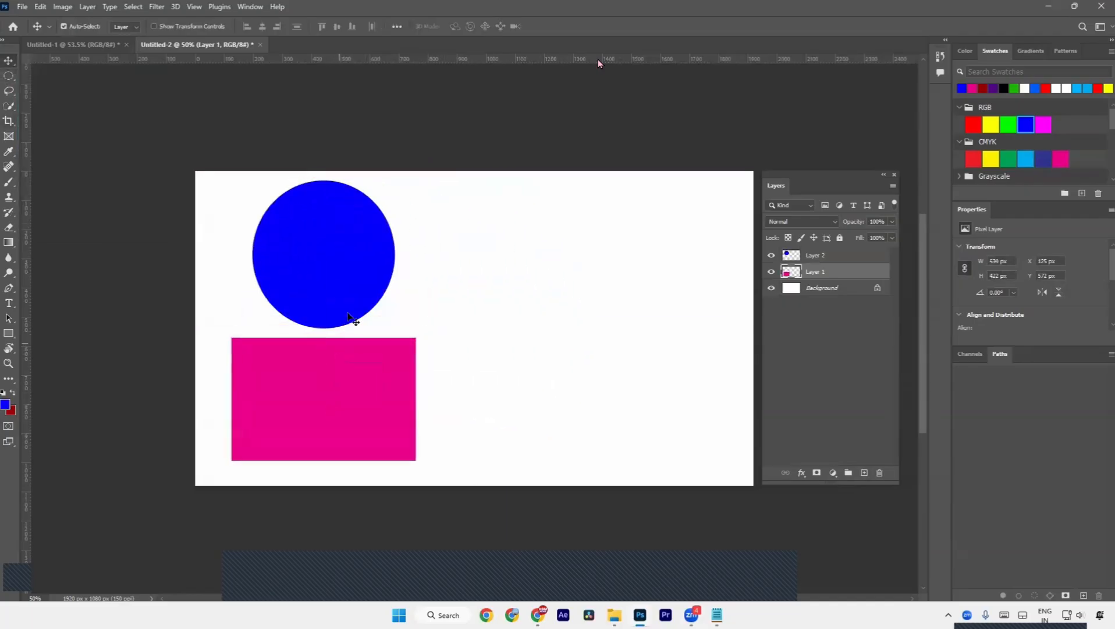
pyautogui.moveTo(350, 303); pyautogui.dragTo(348, 313)
pyautogui.moveTo(376, 406); pyautogui.dragTo(601, 389)
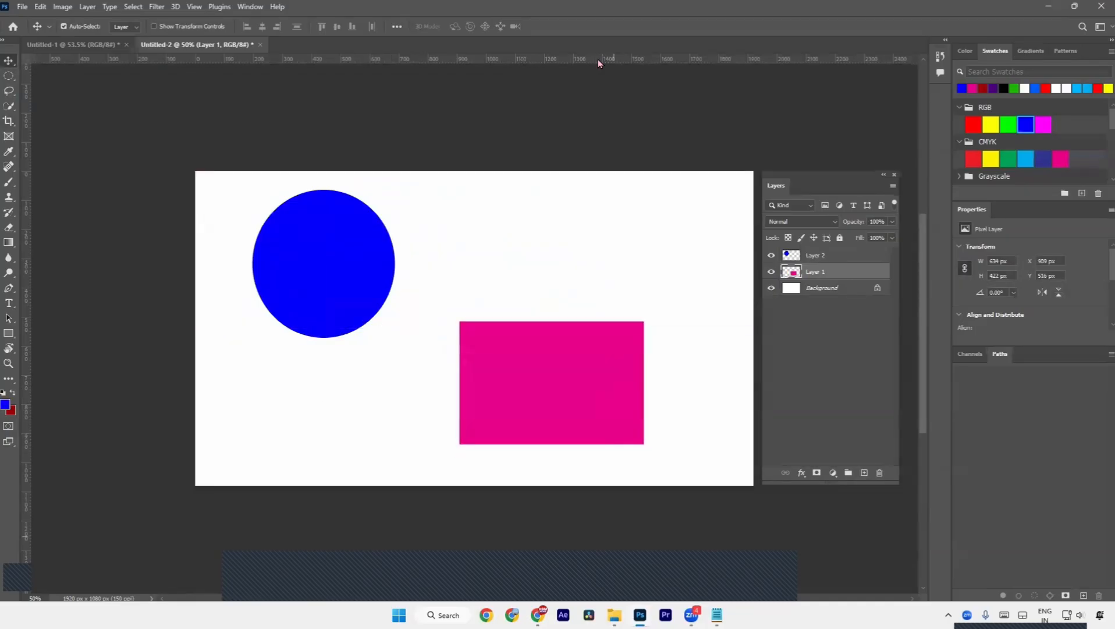
# - Nudge the pink rectangle straight up 80 px in 10 px increments to Y 436 px
pyautogui.hotkey('shift', 'Up')
pyautogui.hotkey('shift', 'Up')
pyautogui.hotkey('shift', 'Up')
pyautogui.hotkey('shift', 'Up')
pyautogui.hotkey('shift', 'Up')
pyautogui.hotkey('shift', 'Up')
pyautogui.hotkey('shift', 'Up')
pyautogui.hotkey('shift', 'Up')
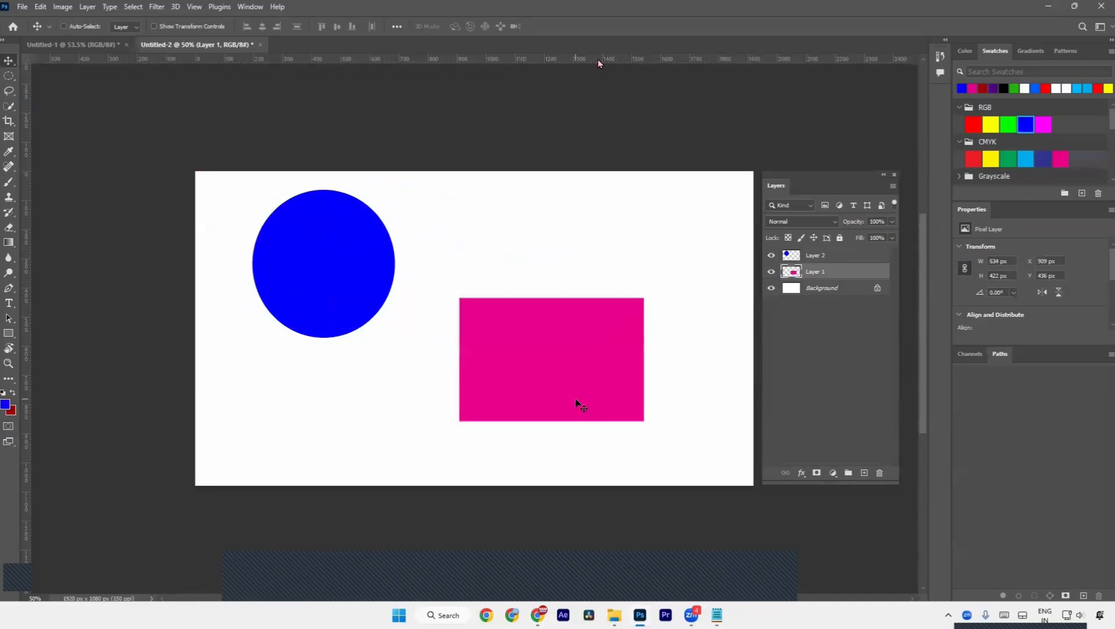
# - Rotate the pink rectangle to about -11.45° with Free Transform and apply it
pyautogui.hotkey('ctrl', 't')
pyautogui.moveTo(641, 435); pyautogui.dragTo(643, 407)
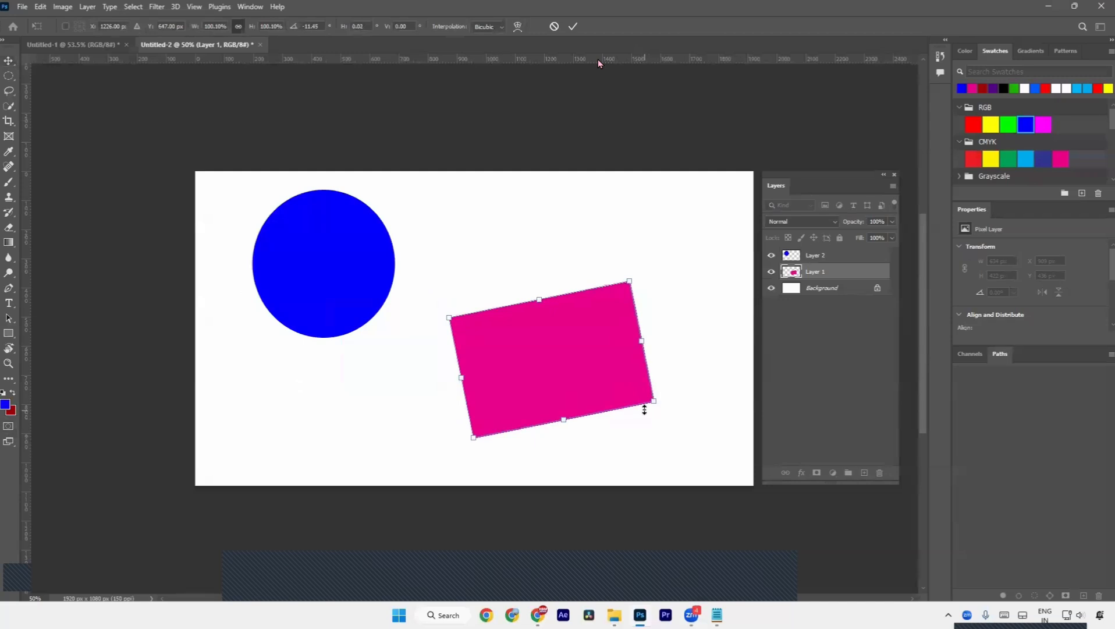
pyautogui.press('Return')
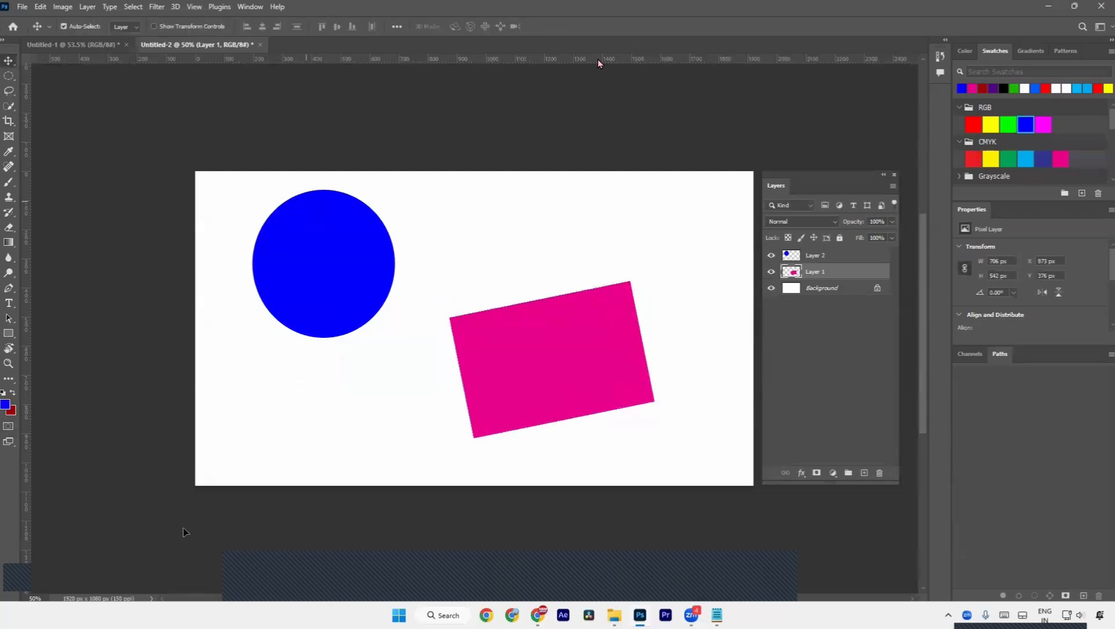
# - Move the blue circle partly off the canvas's lower-left corner and the tilted pink rectangle to about X 566 px, Y 240 px
pyautogui.moveTo(323, 253); pyautogui.dragTo(212, 485)
pyautogui.moveTo(511, 404); pyautogui.dragTo(440, 358)
# - Widen the tilted pink rectangle and rotate it clockwise with Free Transform to about 1305 × 486 px, and apply it
pyautogui.hotkey('ctrl', 't')
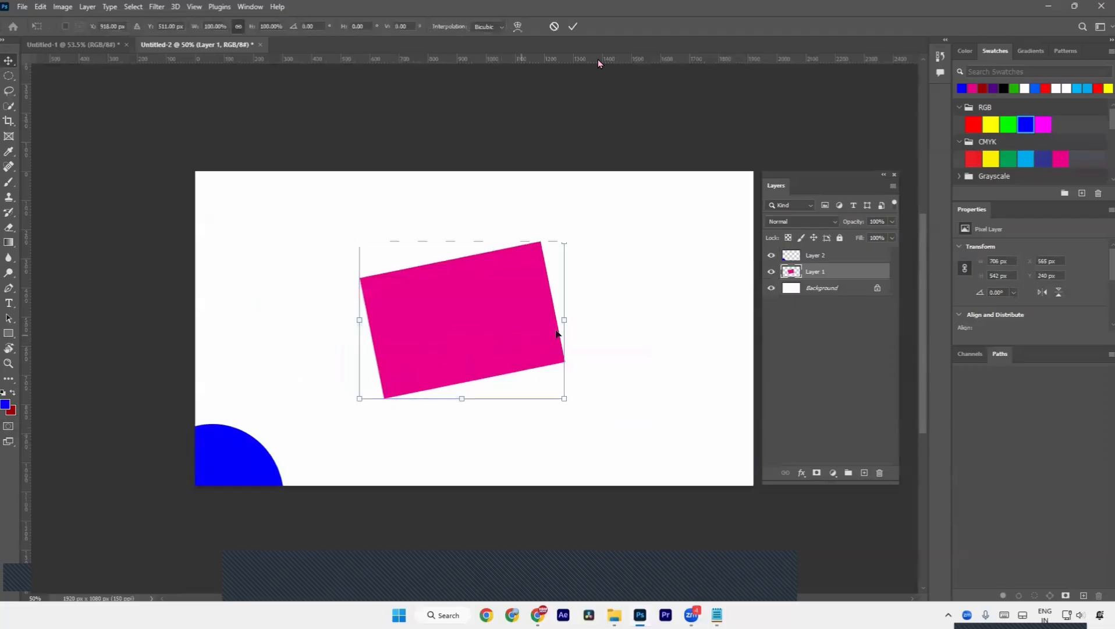
pyautogui.moveTo(570, 319); pyautogui.dragTo(757, 338)
pyautogui.moveTo(662, 356); pyautogui.dragTo(632, 359)
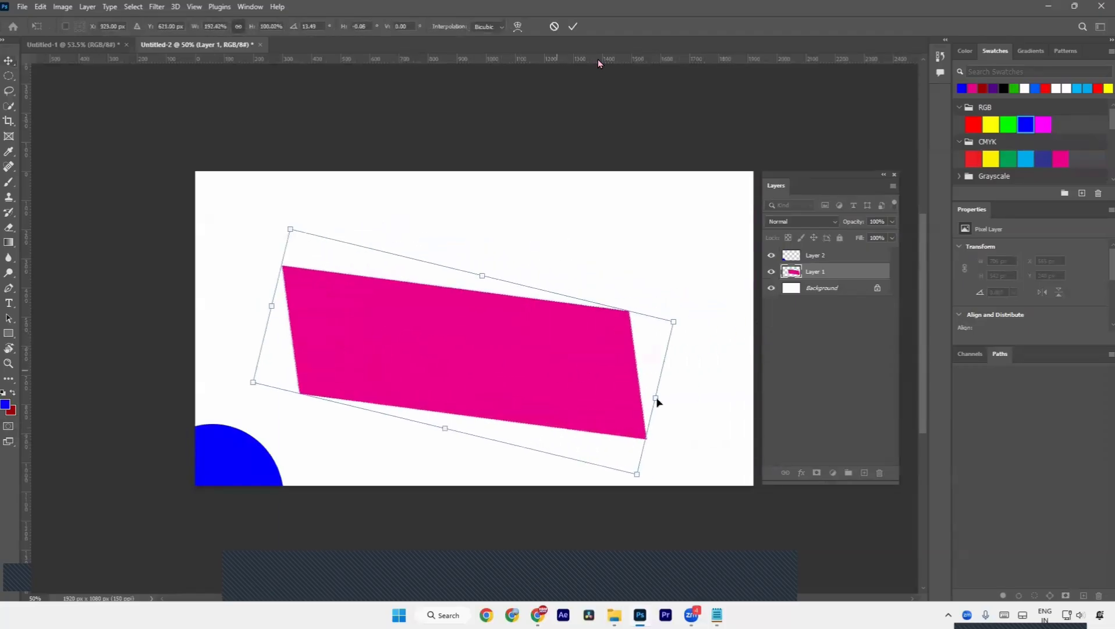
pyautogui.moveTo(709, 414); pyautogui.dragTo(697, 393)
pyautogui.press('Return')
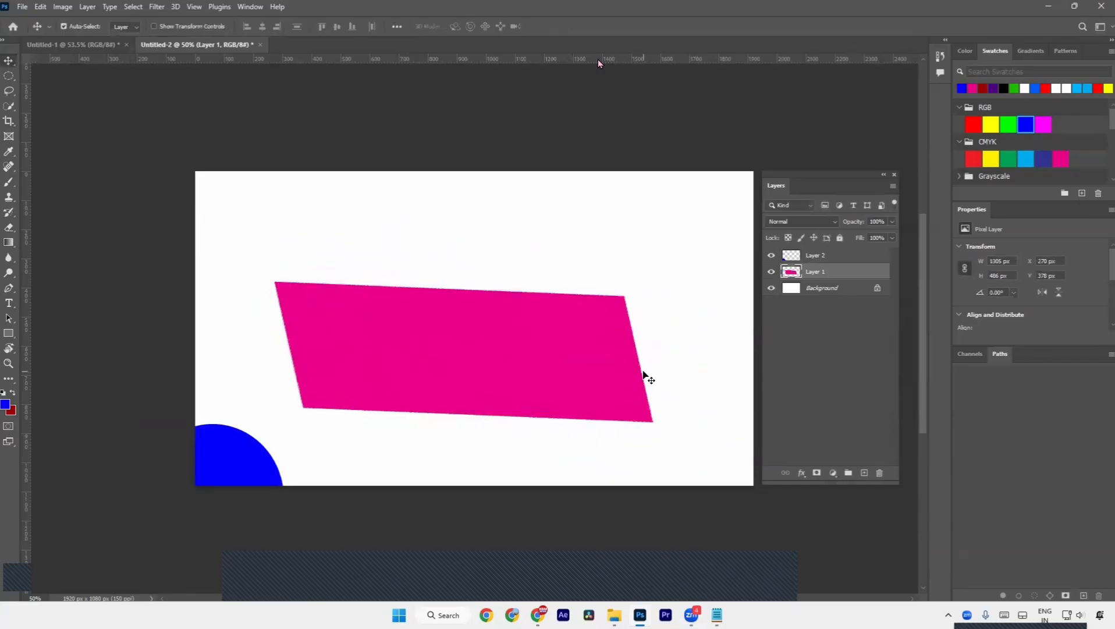
# - With proof colors on, distort the pink shape's upper-right corner upward using Free Transform and move the shape to about X 837 px, Y 849 px
pyautogui.hotkey('ctrl', 'y')
pyautogui.hotkey('ctrl', 't')
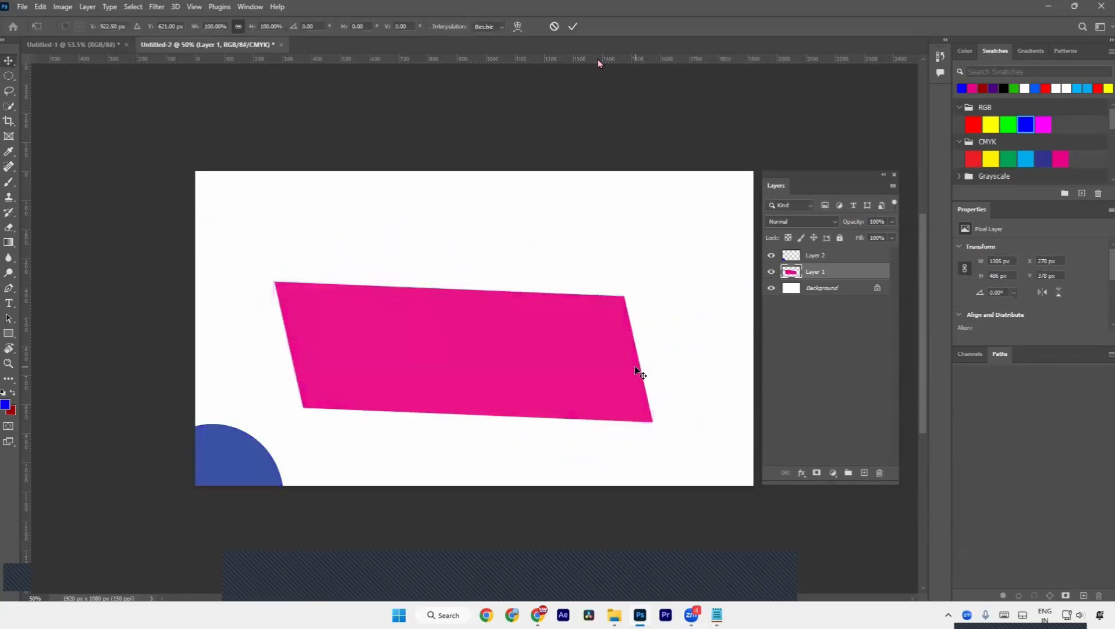
pyautogui.moveTo(658, 281); pyautogui.dragTo(680, 174)
pyautogui.moveTo(590, 334); pyautogui.dragTo(385, 155)
pyautogui.moveTo(396, 240); pyautogui.dragTo(763, 566)
pyautogui.press('Return')
pyautogui.hotkey('ctrl', '-')
pyautogui.hotkey('ctrl', '-')
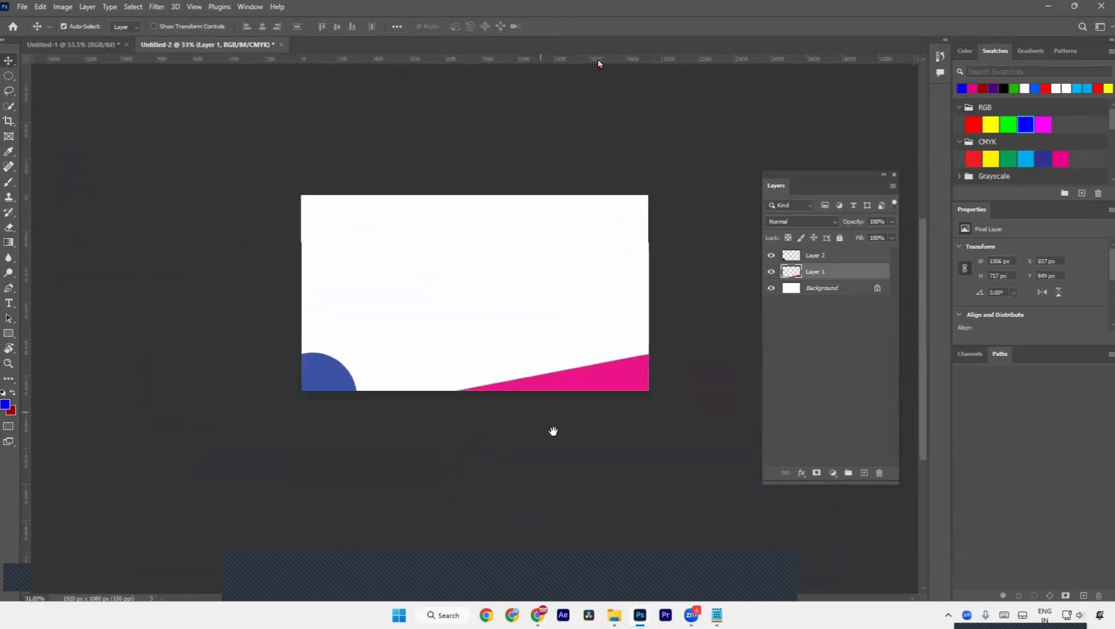
pyautogui.moveTo(543, 414); pyautogui.dragTo(565, 447)
pyautogui.press('a')
pyautogui.press('v')
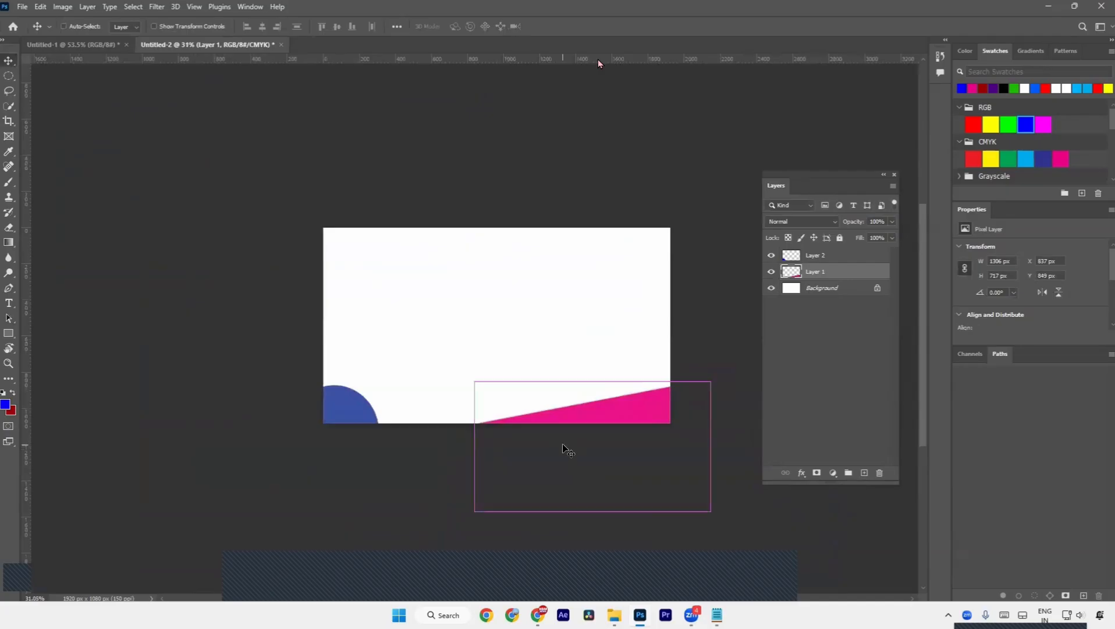
pyautogui.hotkey('ctrl', '+')
pyautogui.hotkey('ctrl', '+')
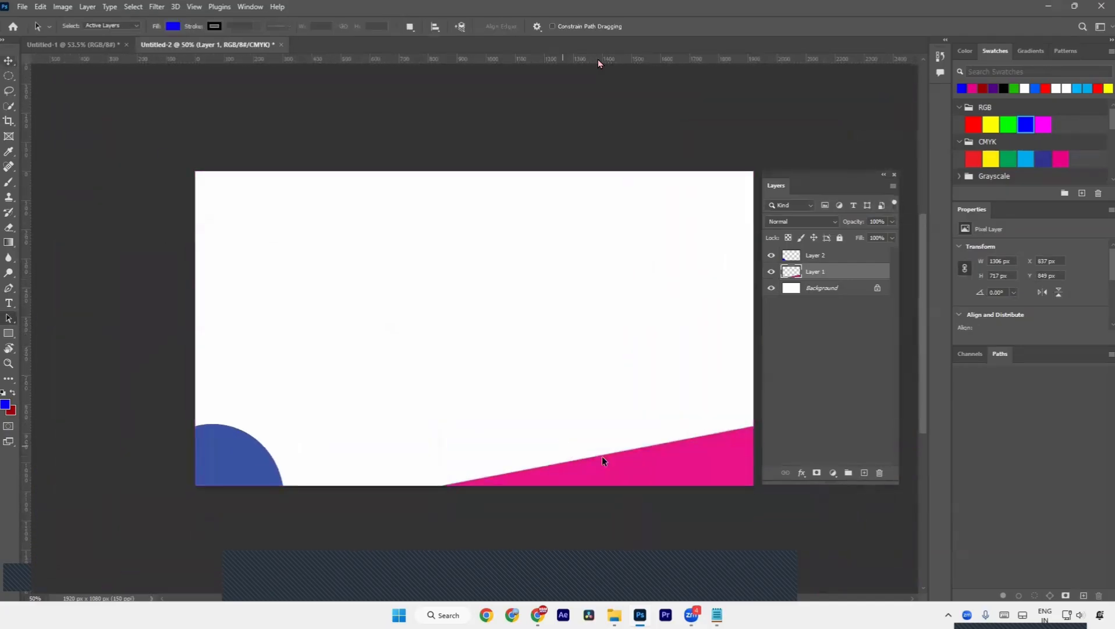
# - Move the pink shape to about X 563 px, Y 60 px and the blue circle to about X 89 px, Y 436 px
pyautogui.click(229, 468)
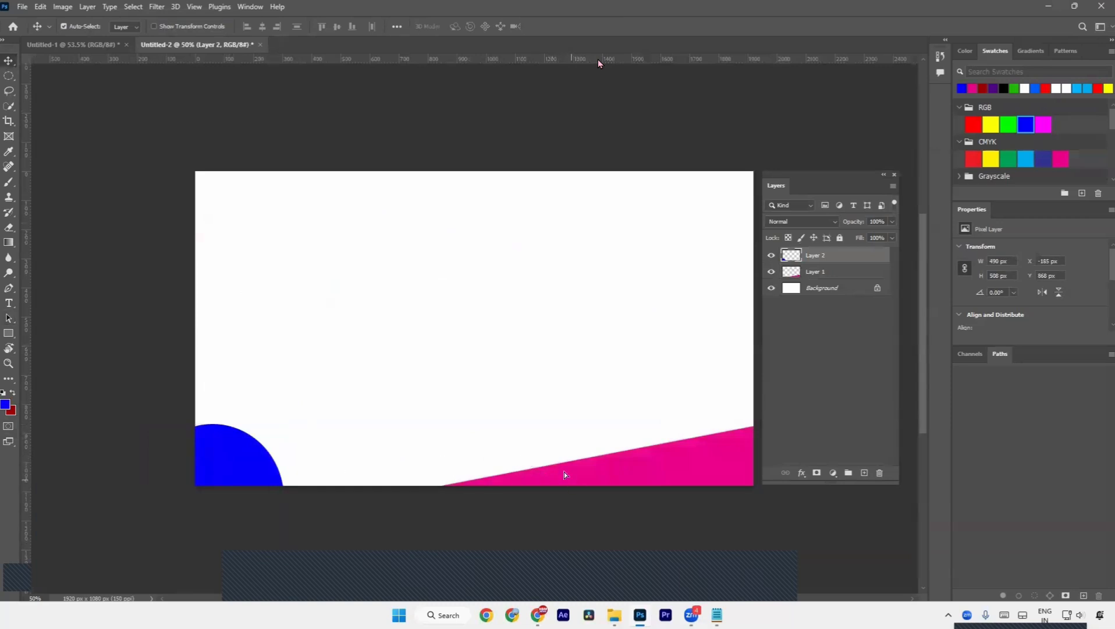
pyautogui.moveTo(565, 472); pyautogui.dragTo(463, 256)
pyautogui.moveTo(247, 447); pyautogui.dragTo(309, 319)
pyautogui.moveTo(406, 325); pyautogui.dragTo(430, 319)
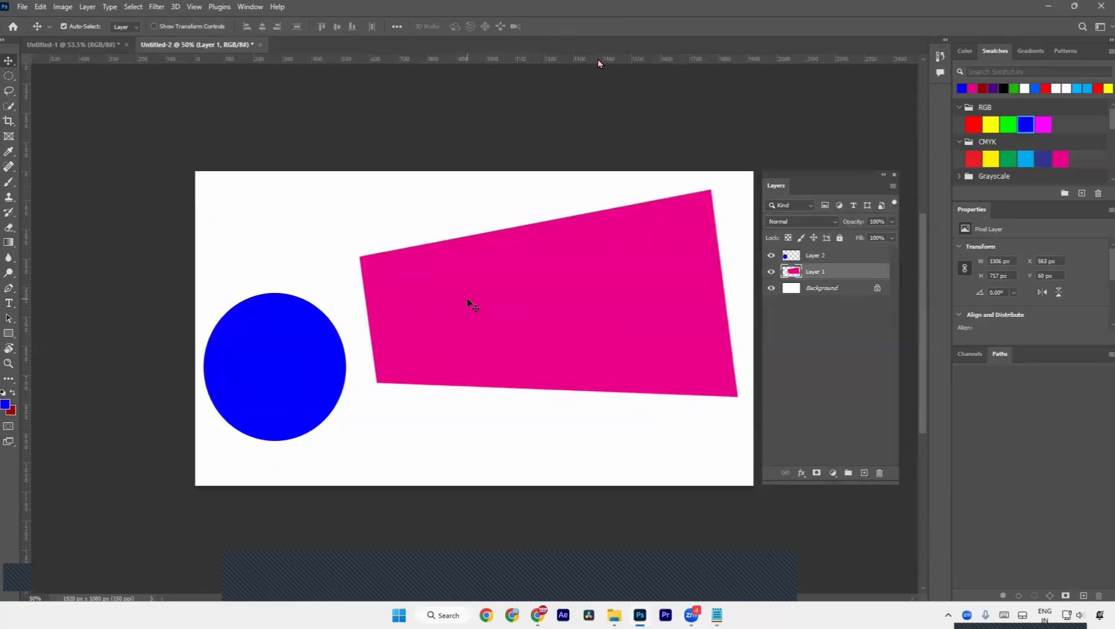
pyautogui.click(324, 340)
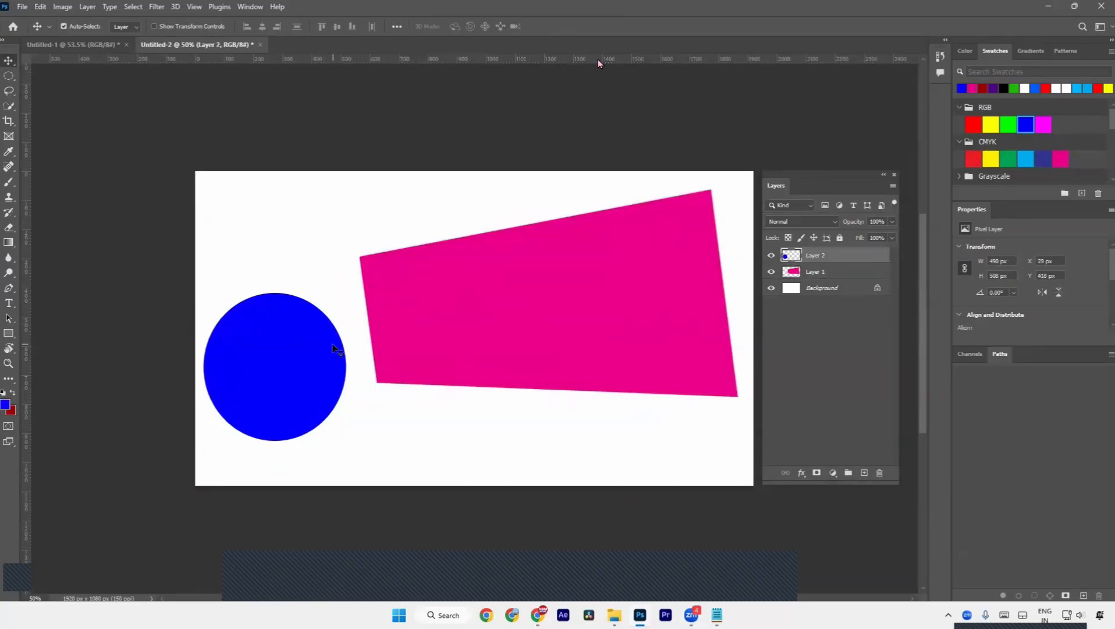
pyautogui.moveTo(267, 357); pyautogui.dragTo(283, 361)
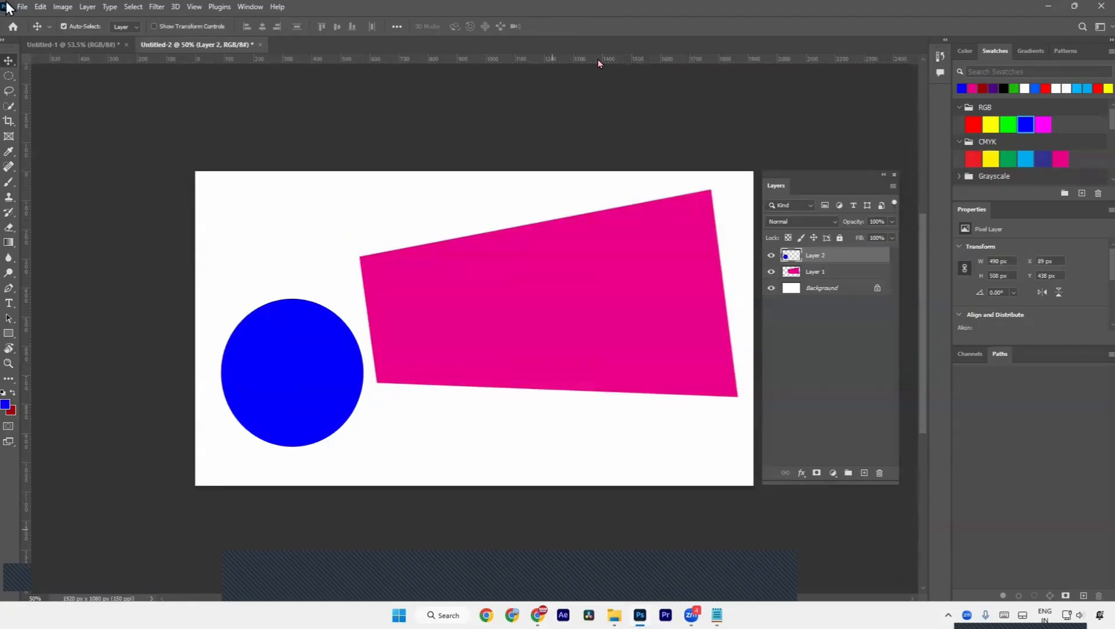
# - Place the photo of the man in a blue suit from Downloads as embedded, scaled to about 971 × 546 px over the blue circle
pyautogui.click(23, 6)
pyautogui.click(67, 218)
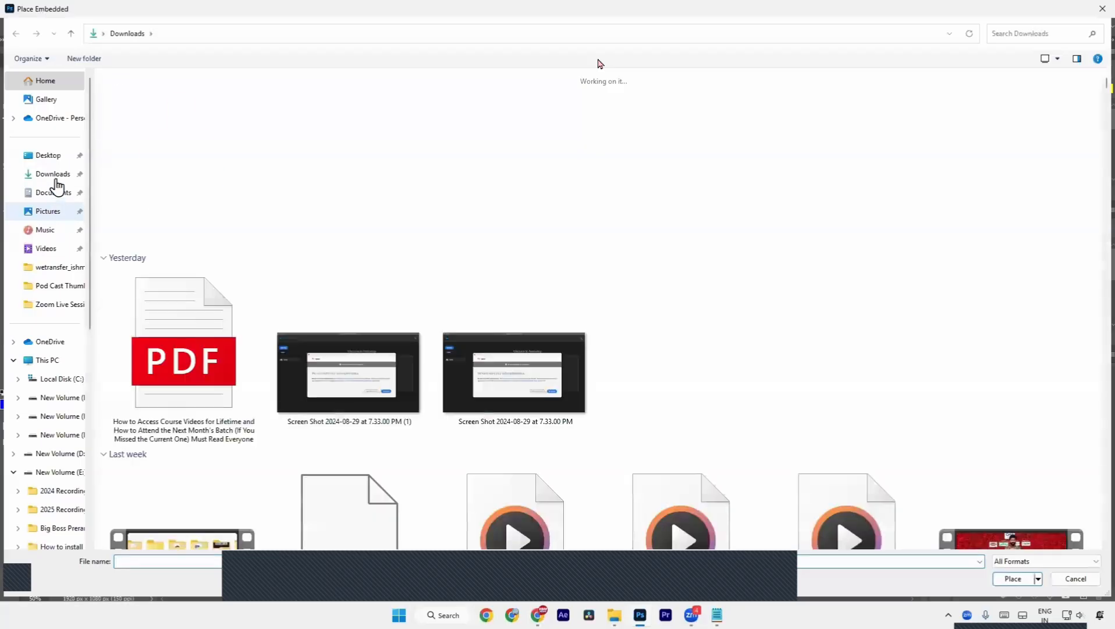
pyautogui.click(55, 176)
pyautogui.scroll(-5, 319, 289)
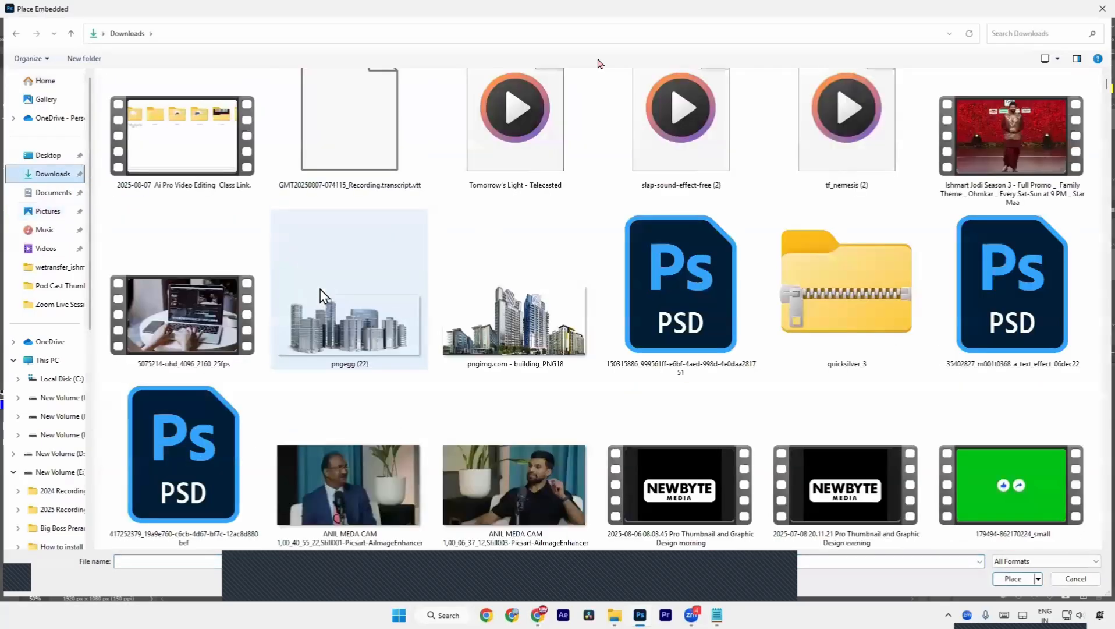
pyautogui.doubleClick(387, 479)
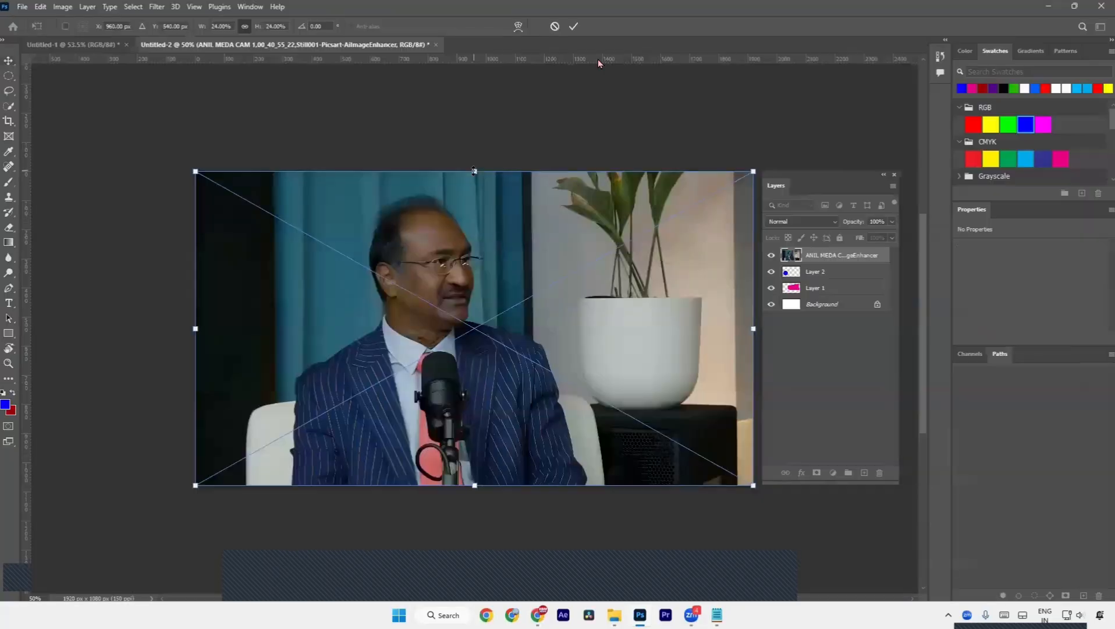
pyautogui.moveTo(475, 171); pyautogui.dragTo(474, 360)
pyautogui.moveTo(510, 381); pyautogui.dragTo(343, 320)
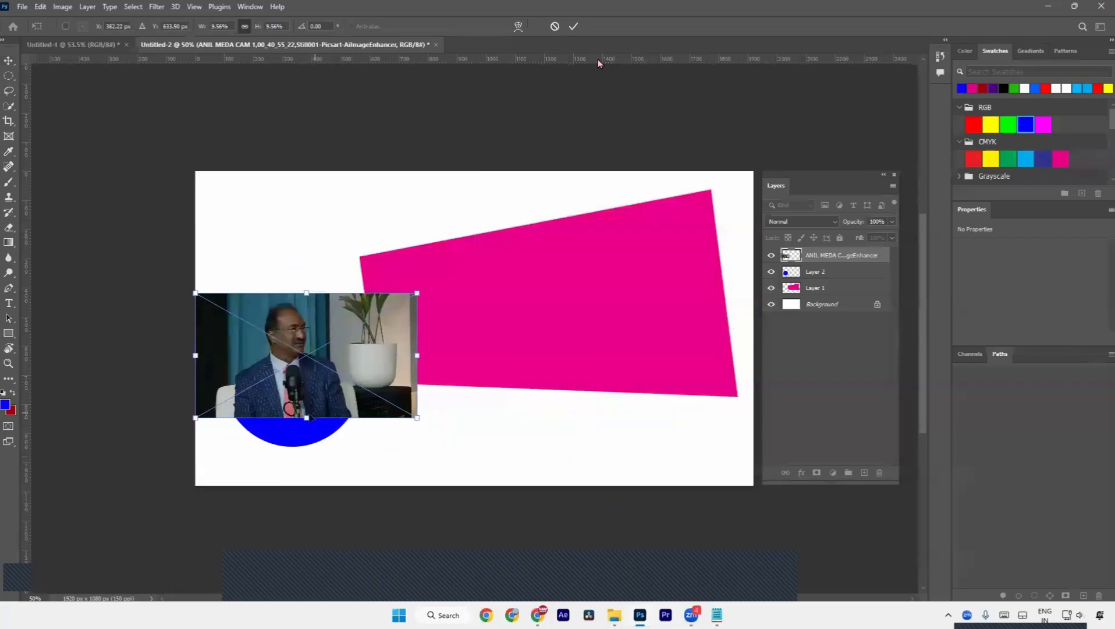
pyautogui.moveTo(305, 418); pyautogui.dragTo(314, 449)
pyautogui.press('Return')
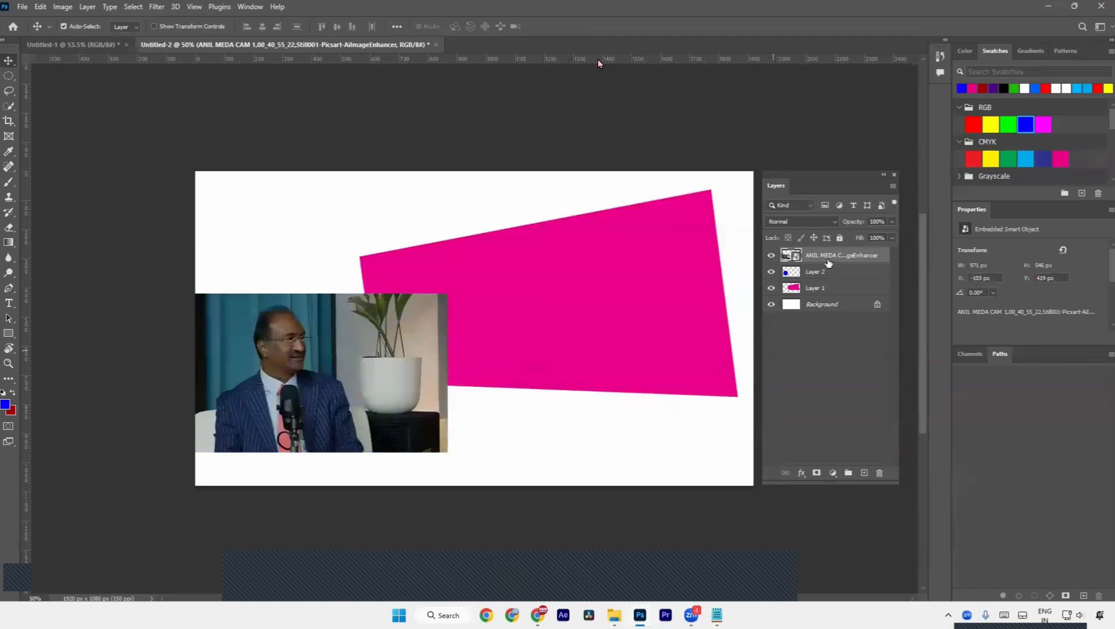
# - Clip the placed photo to the blue circle with a clipping mask and shift it to center the man inside the circle
pyautogui.rightClick(829, 263)
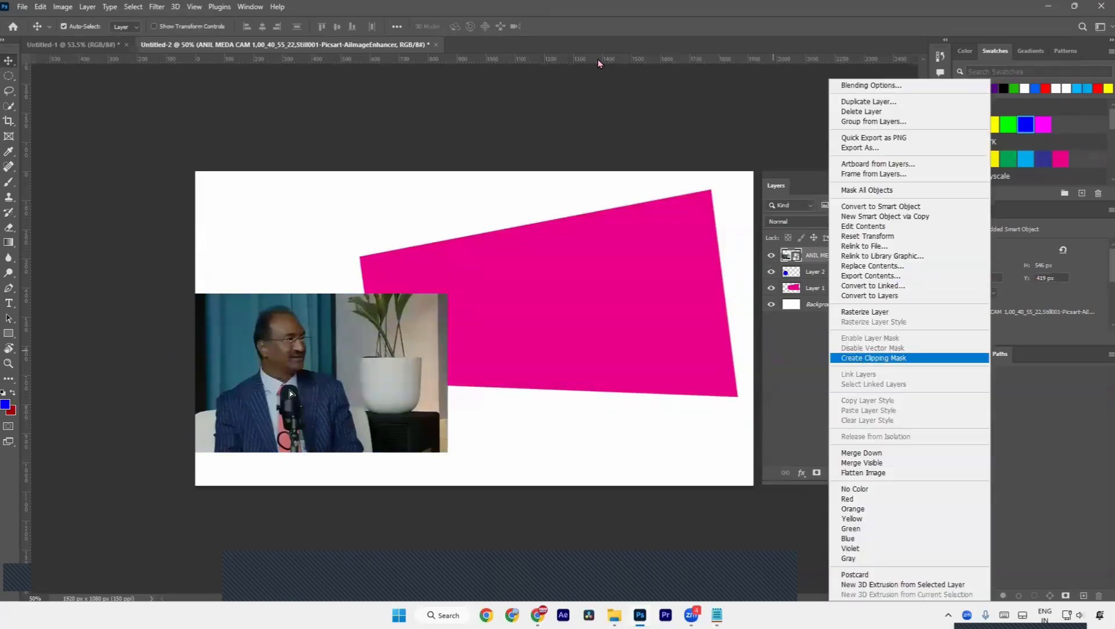
pyautogui.click(873, 358)
pyautogui.moveTo(283, 388)
pyautogui.mouseDown()
pyautogui.moveTo(275, 351)
pyautogui.moveTo(287, 387)
pyautogui.moveTo(315, 385)
pyautogui.moveTo(295, 384)
pyautogui.mouseUp()
# - Group the clipped photo with the circle layer and style the group with a 17 px inside stroke in ff0000 and a drop shadow
pyautogui.click(828, 278)
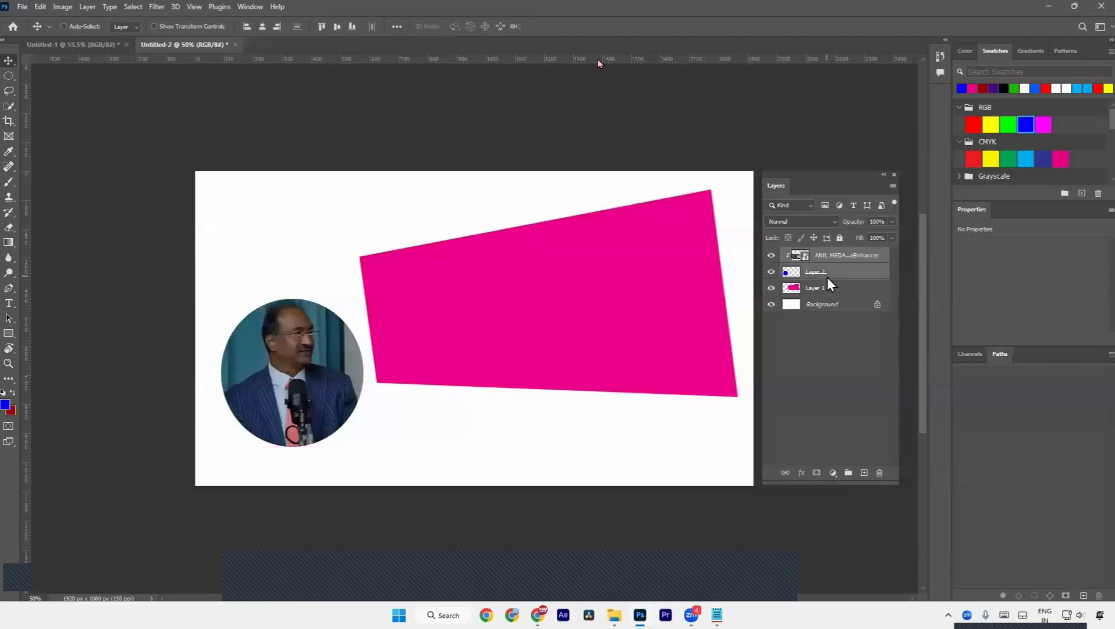
pyautogui.hotkey('ctrl', 'g')
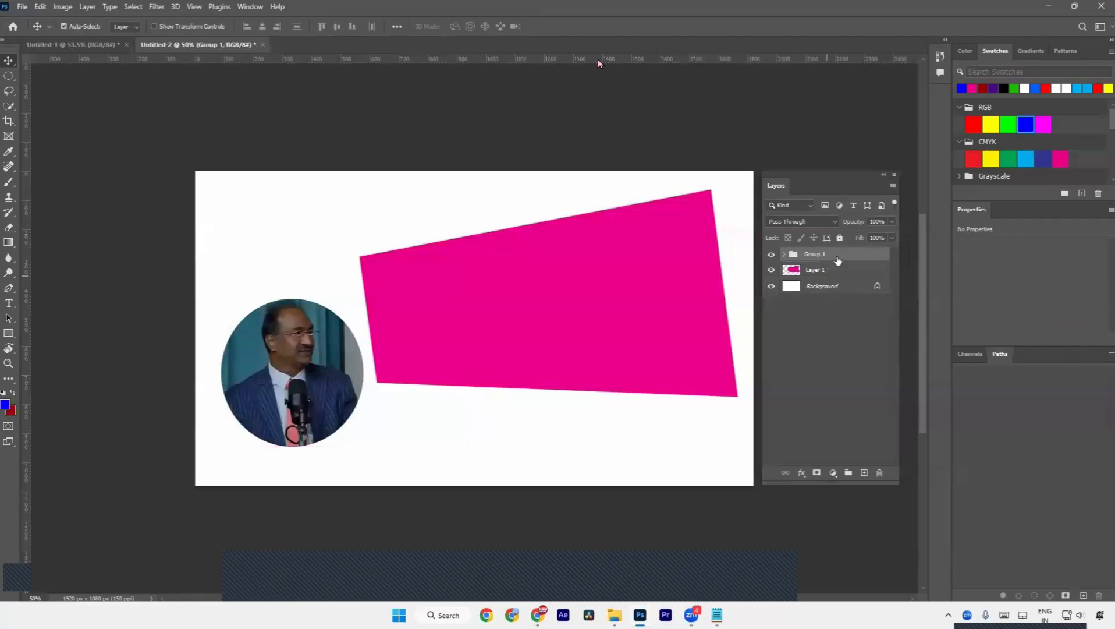
pyautogui.rightClick(839, 260)
pyautogui.click(880, 135)
pyautogui.click(724, 269)
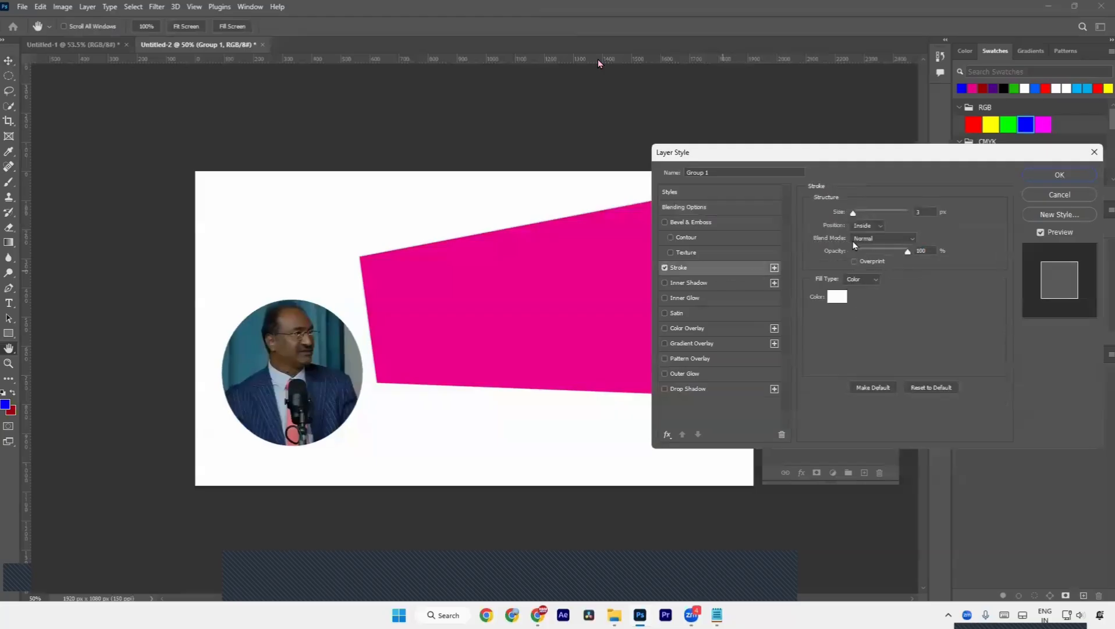
pyautogui.click(835, 296)
pyautogui.write('ff0000')
pyautogui.press('Return')
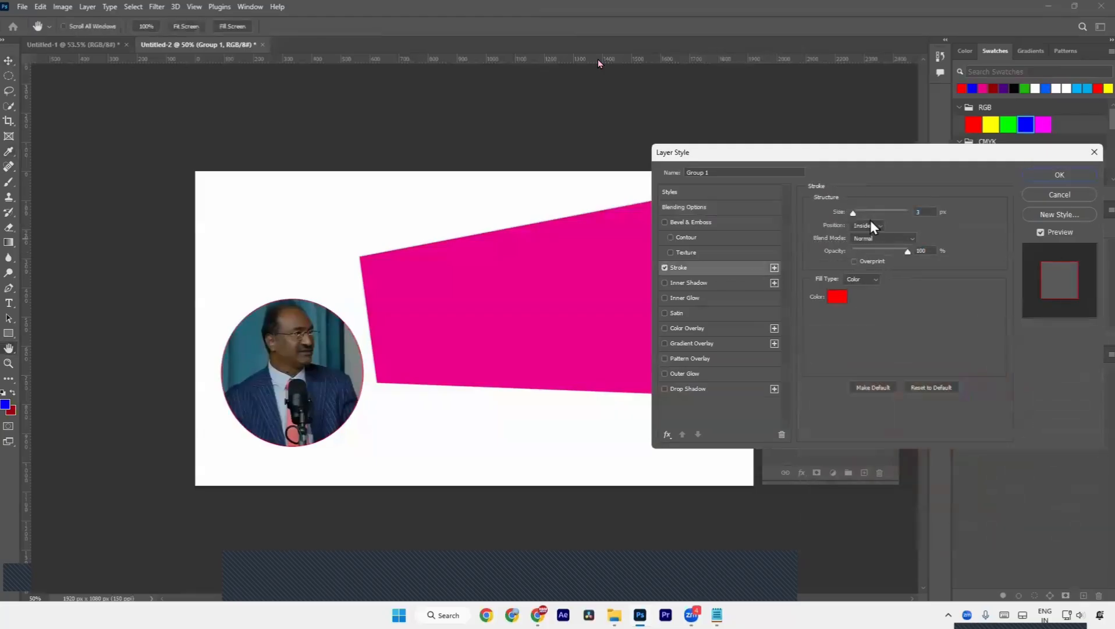
pyautogui.moveTo(853, 213); pyautogui.dragTo(851, 212)
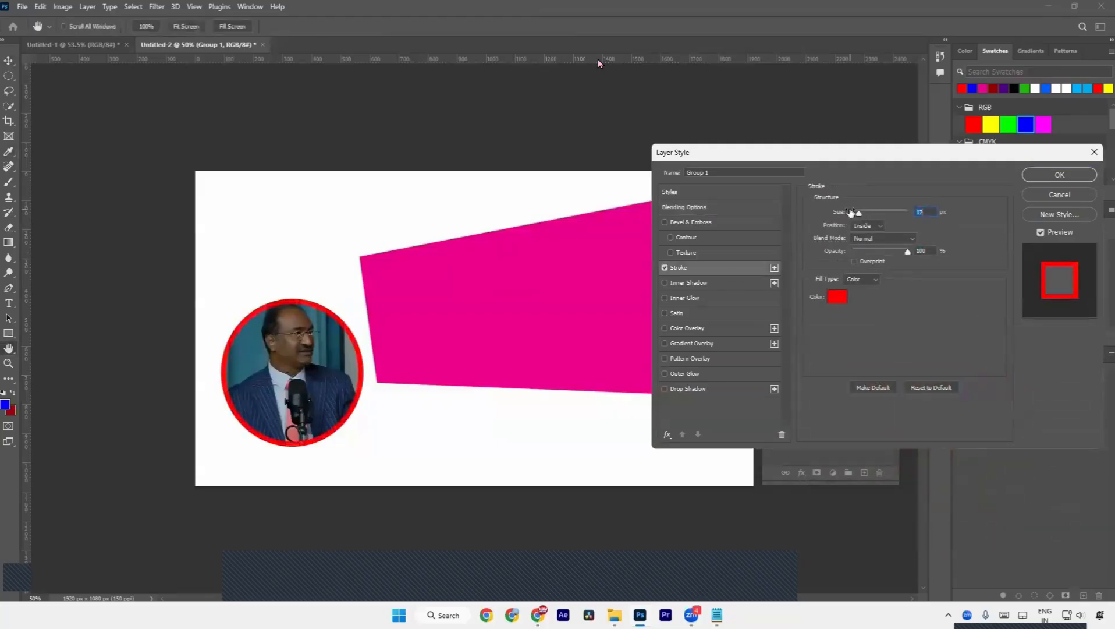
pyautogui.click(738, 394)
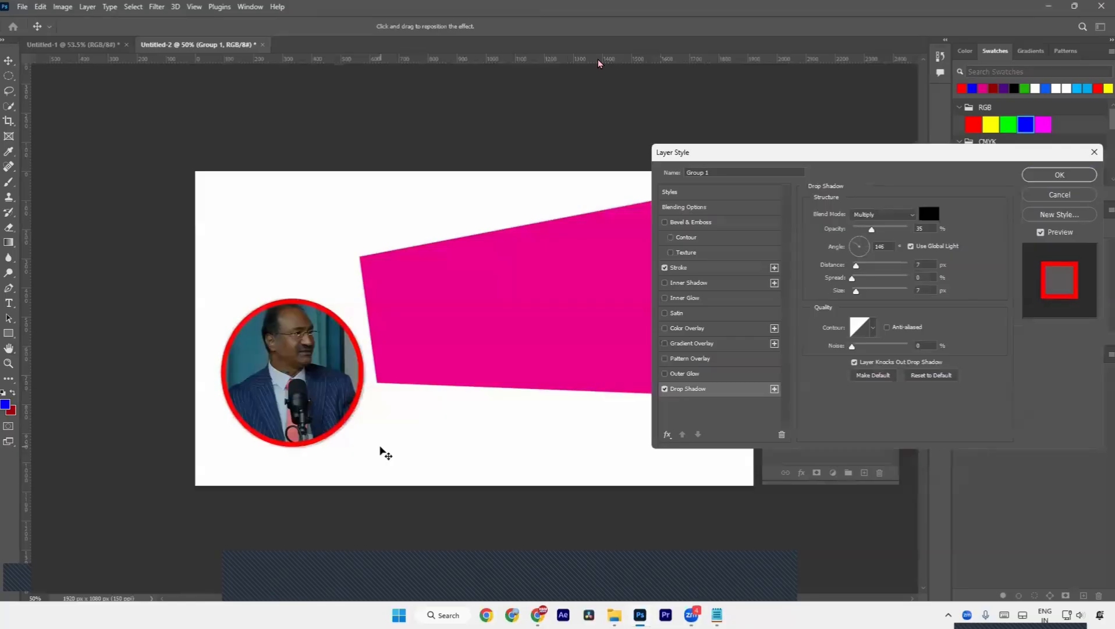
pyautogui.press('Return')
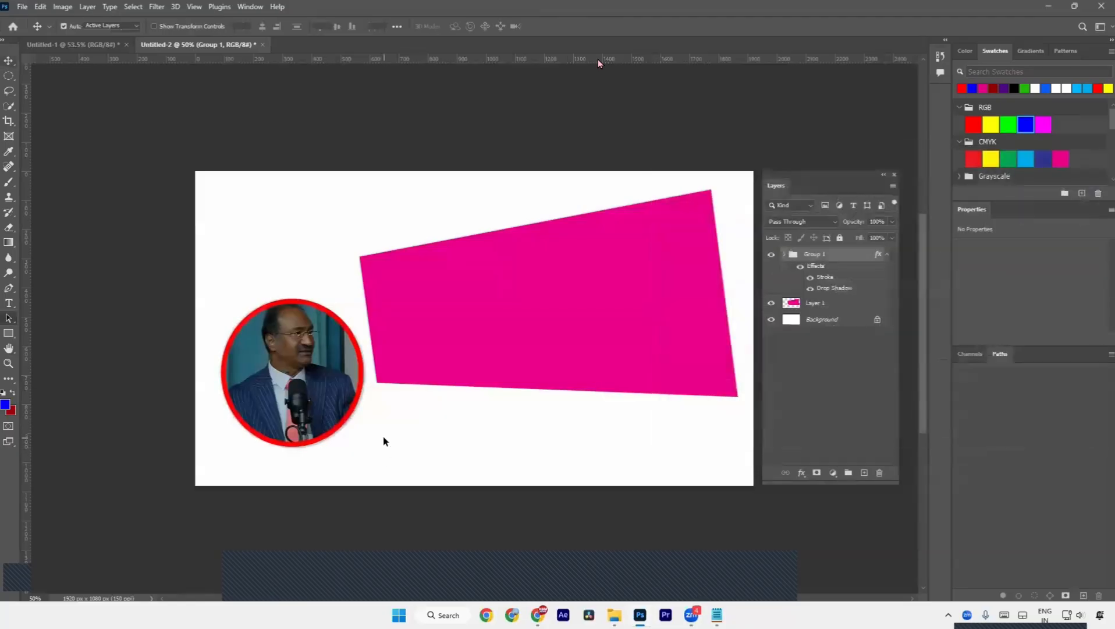
# - Undo the group styling, grouping, clipping mask and photo placement, leaving the plain blue circle, and reselect the Move tool
pyautogui.press('a')
pyautogui.hotkey('ctrl', 'z')
pyautogui.hotkey('ctrl', 'z')
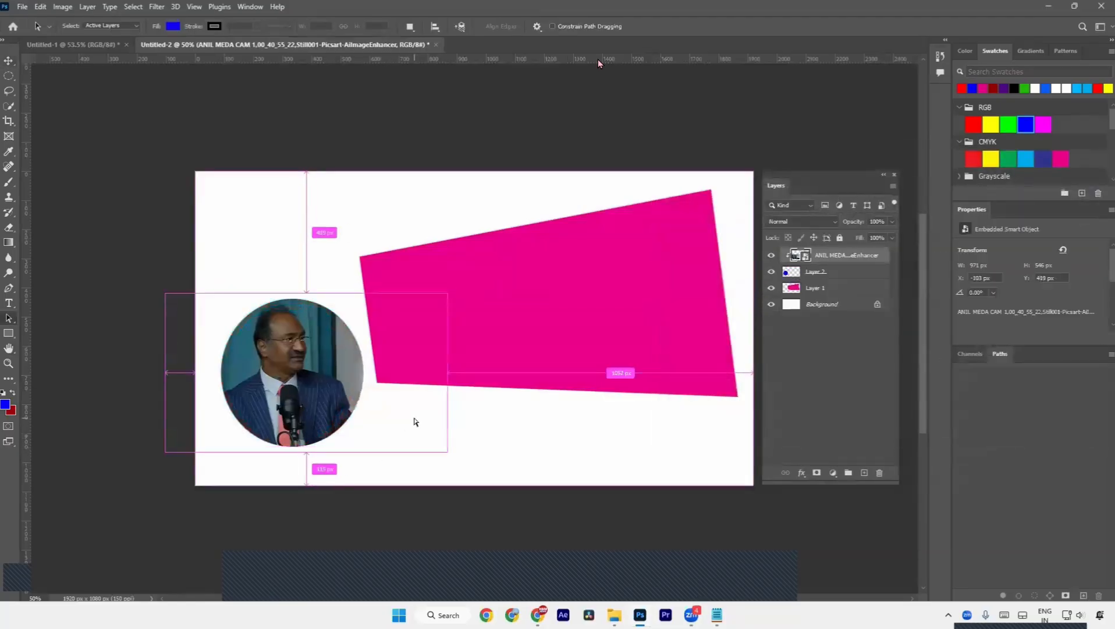
pyautogui.hotkey('ctrl', 'z')
pyautogui.hotkey('ctrl', 'z')
pyautogui.press('v')
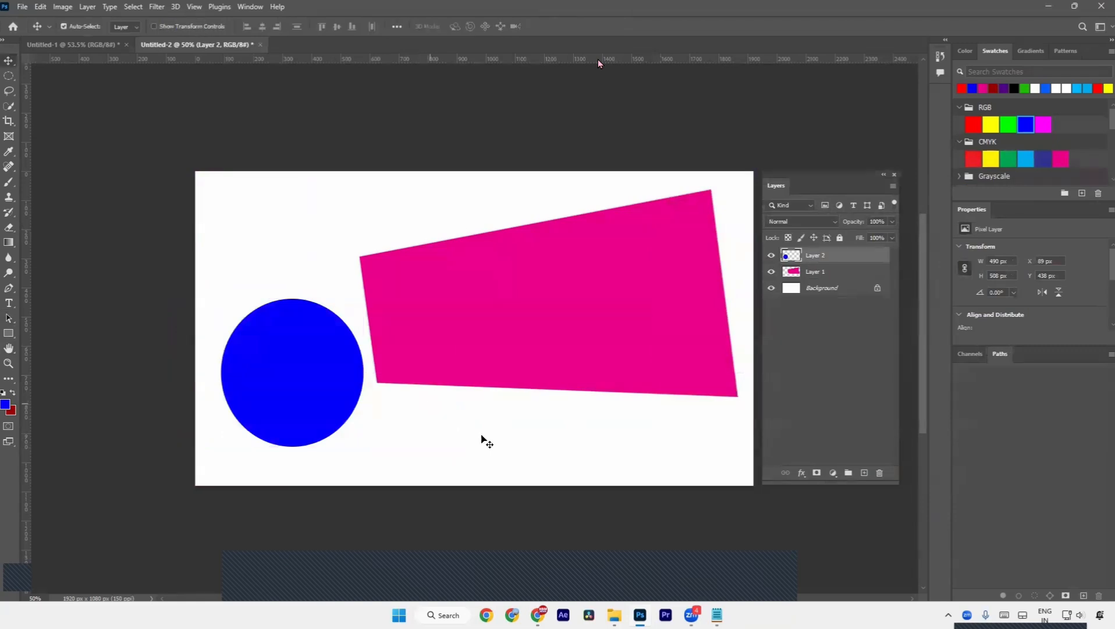
# - Undo the moves and transforms back to the untilted pink rectangle, and move the blue circle to about X 861 px, Y 502 px
pyautogui.hotkey('ctrl', 'z')
pyautogui.hotkey('ctrl', 'z')
pyautogui.hotkey('ctrl', 'z')
pyautogui.hotkey('ctrl', 'z')
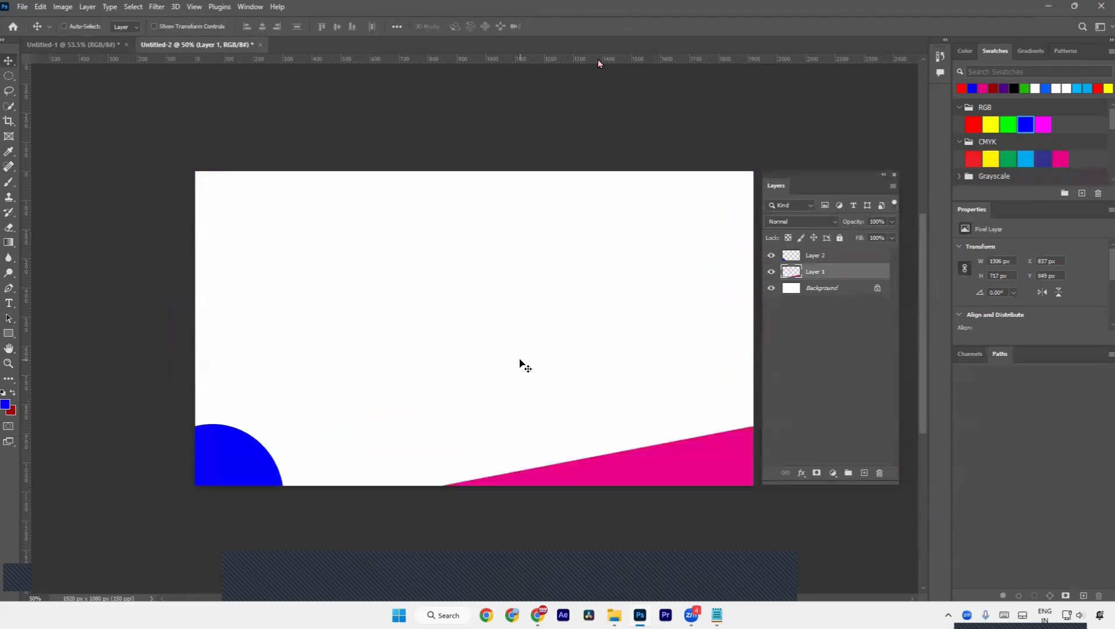
pyautogui.hotkey('ctrl', 'z')
pyautogui.hotkey('ctrl', 'z')
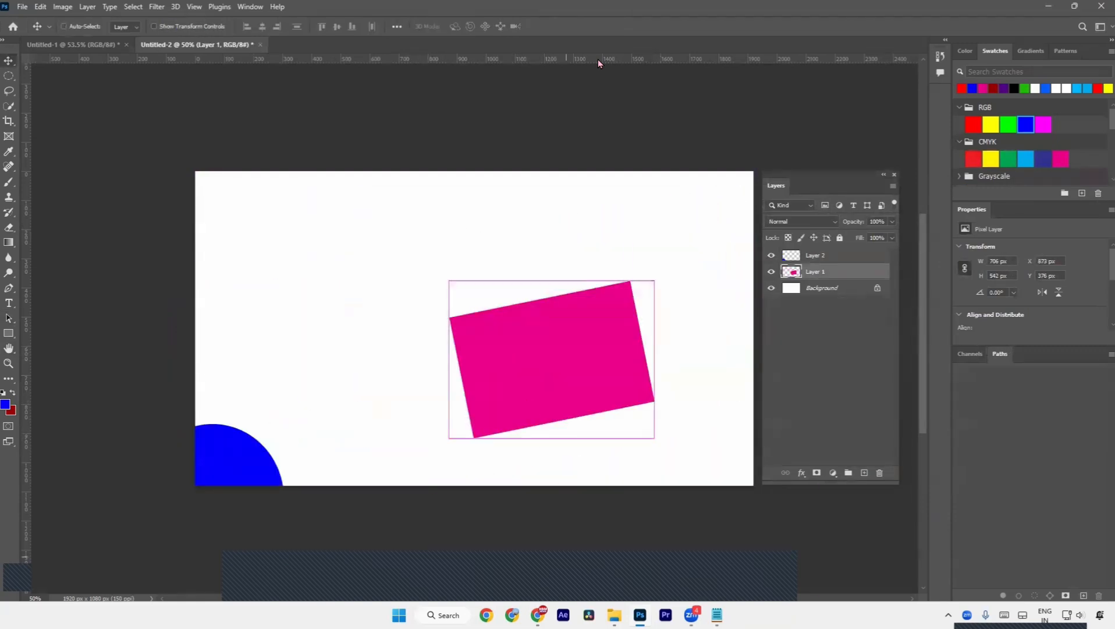
pyautogui.hotkey('ctrl', 'z')
pyautogui.moveTo(337, 292); pyautogui.dragTo(529, 426)
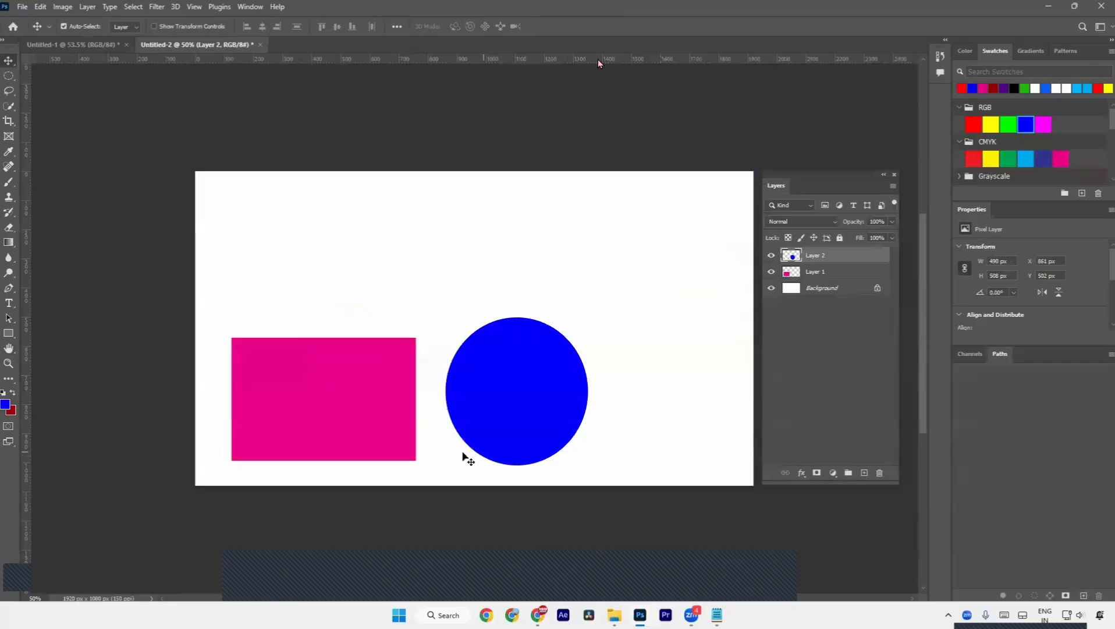
# - Draw a square rectangular-marquee selection of about 350 × 350 px above the pink rectangle, at about X 169 px, Y 116 px
pyautogui.moveTo(11, 78); pyautogui.dragTo(23, 81)
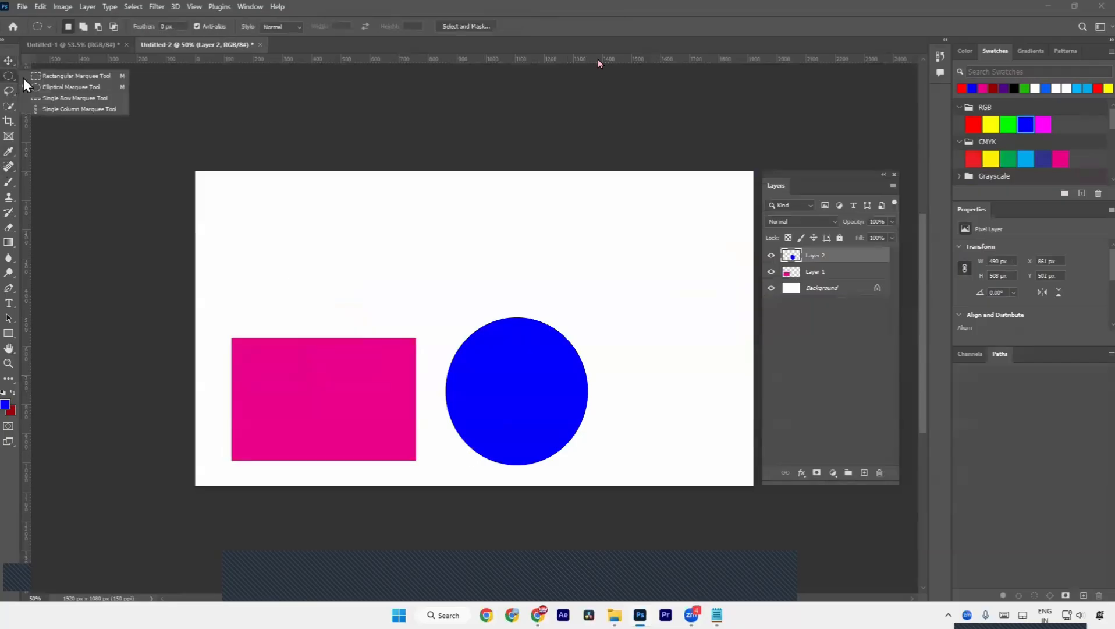
pyautogui.click(64, 76)
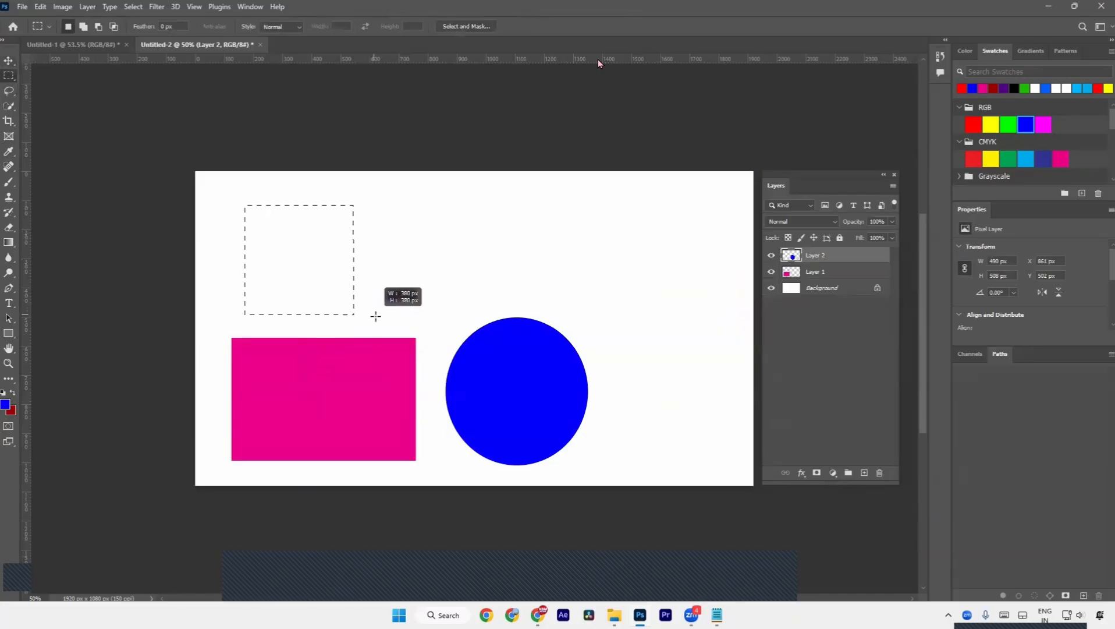
pyautogui.moveTo(380, 323); pyautogui.dragTo(359, 304)
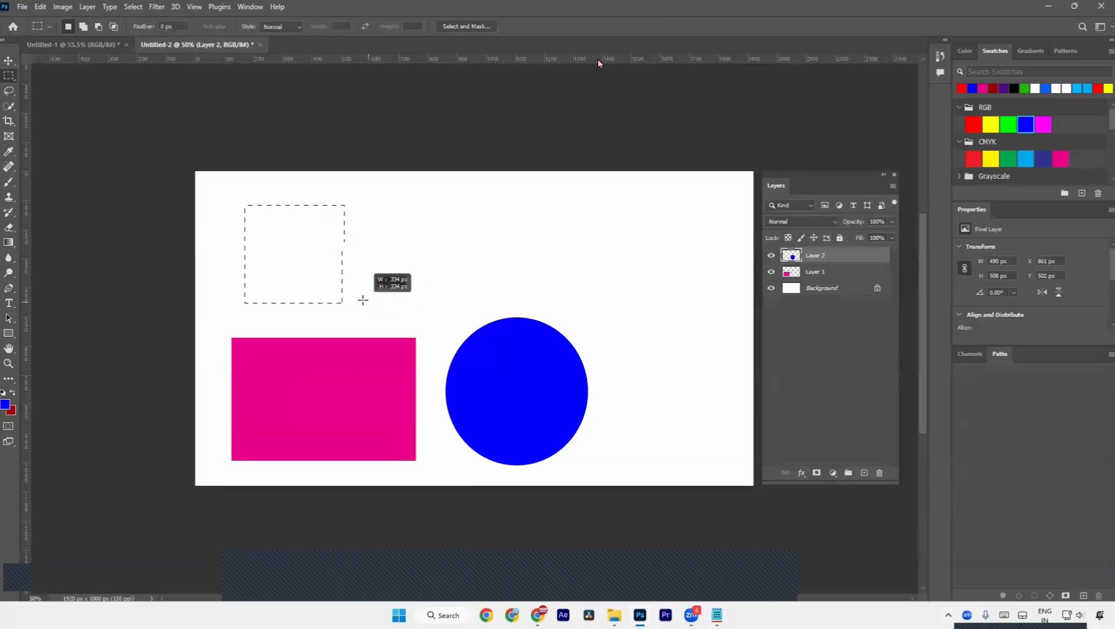
pyautogui.moveTo(402, 330); pyautogui.dragTo(335, 257)
pyautogui.moveTo(340, 298); pyautogui.dragTo(398, 306)
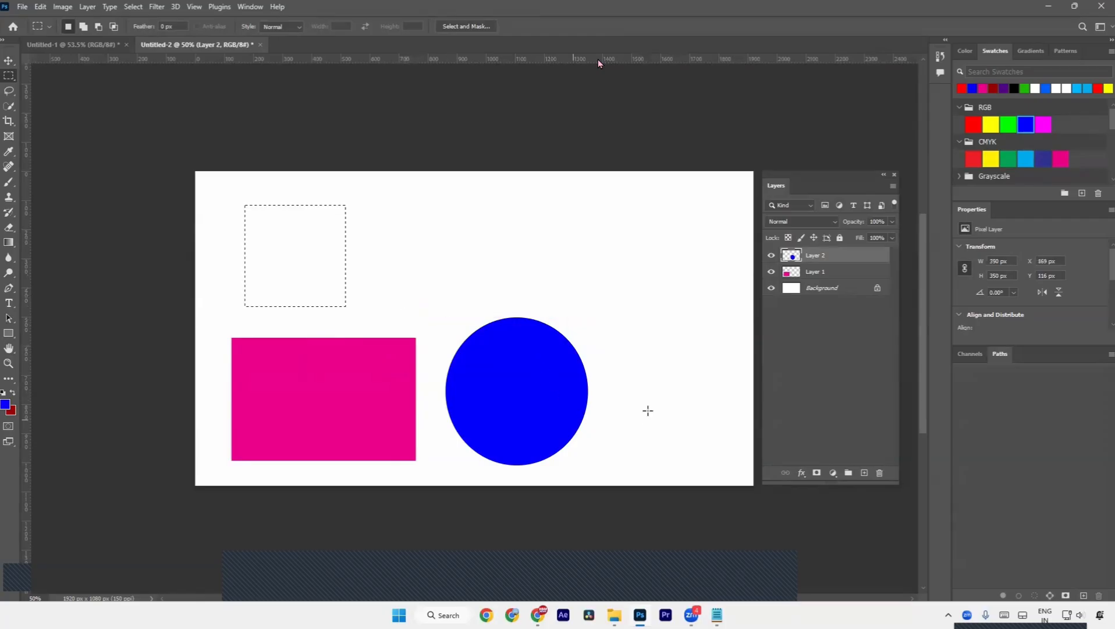
# - Add a new layer above the circle's layer and fill the square selection with the CMYK green swatch
pyautogui.click(865, 473)
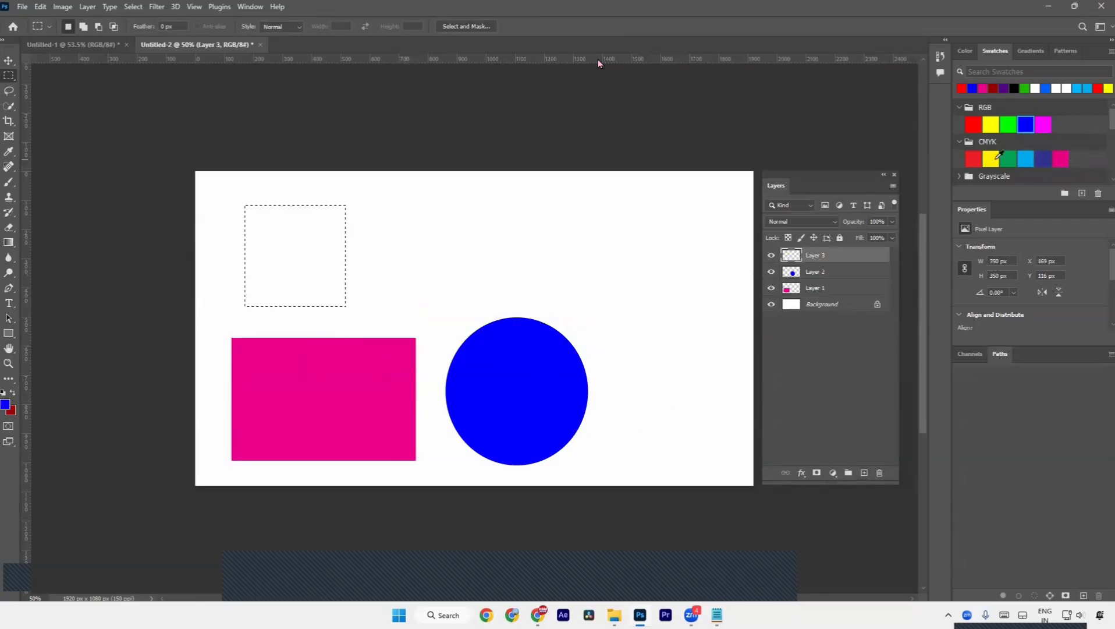
pyautogui.click(1009, 159)
pyautogui.hotkey('alt', 'BackSpace')
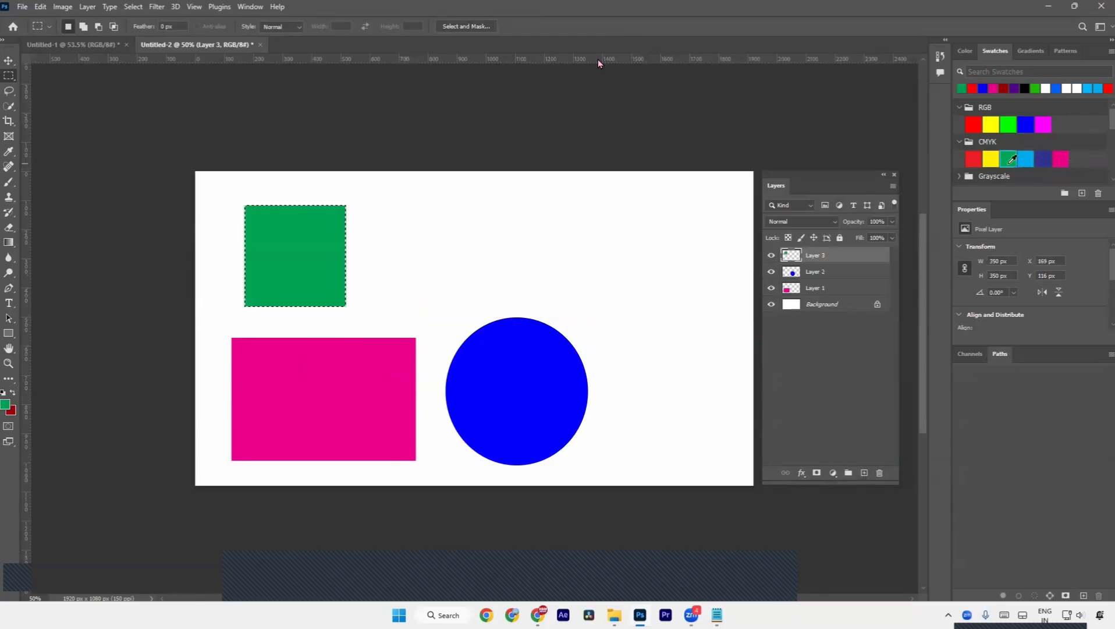
# - Draw an elliptical-marquee selection of about 270 × 446 px beside the blue circle, at about X 1505 px, Y 560 px
pyautogui.rightClick(10, 78)
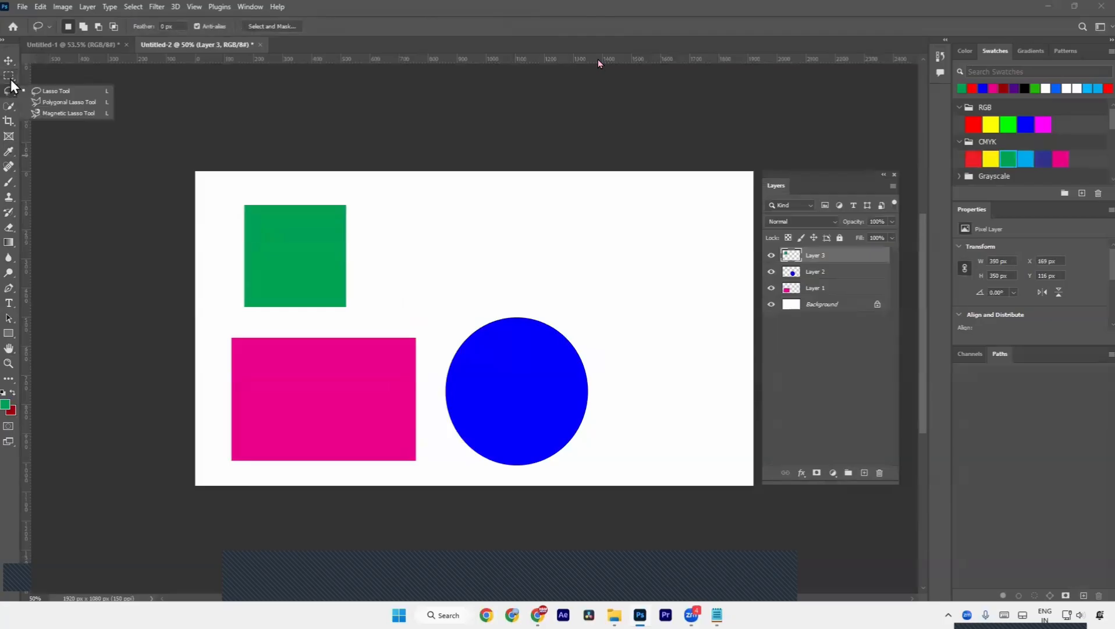
pyautogui.click(35, 87)
pyautogui.moveTo(642, 298); pyautogui.dragTo(711, 464)
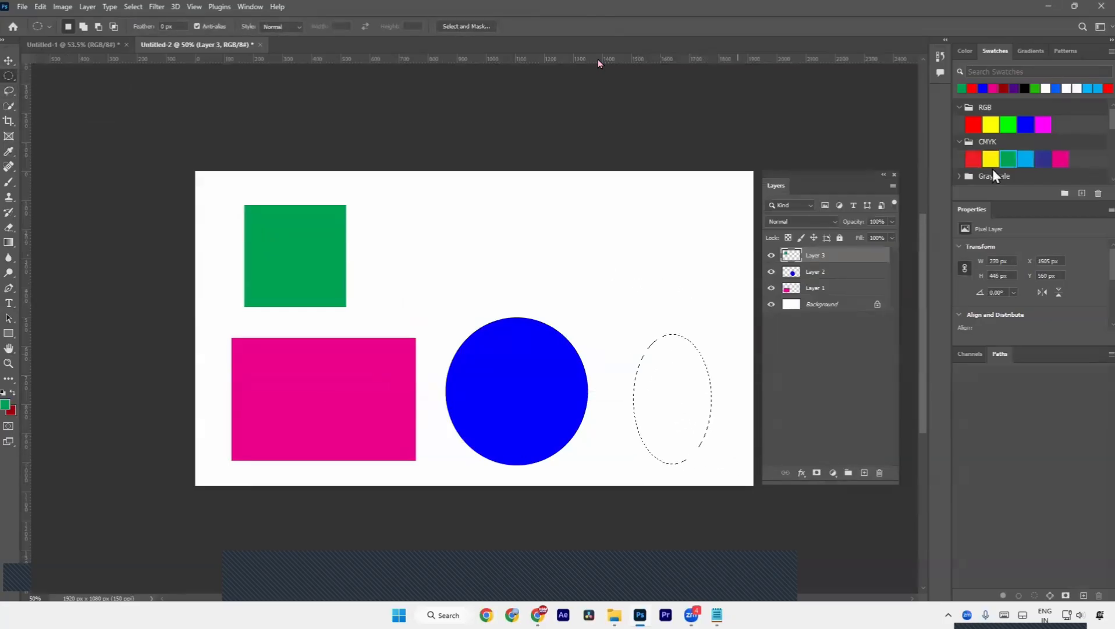
# - Fill the elliptical selection with the light blue Pastel swatch on the green square's layer and deselect it
pyautogui.click(1031, 158)
pyautogui.click(1048, 159)
pyautogui.click(1062, 158)
pyautogui.scroll(-3, 1009, 168)
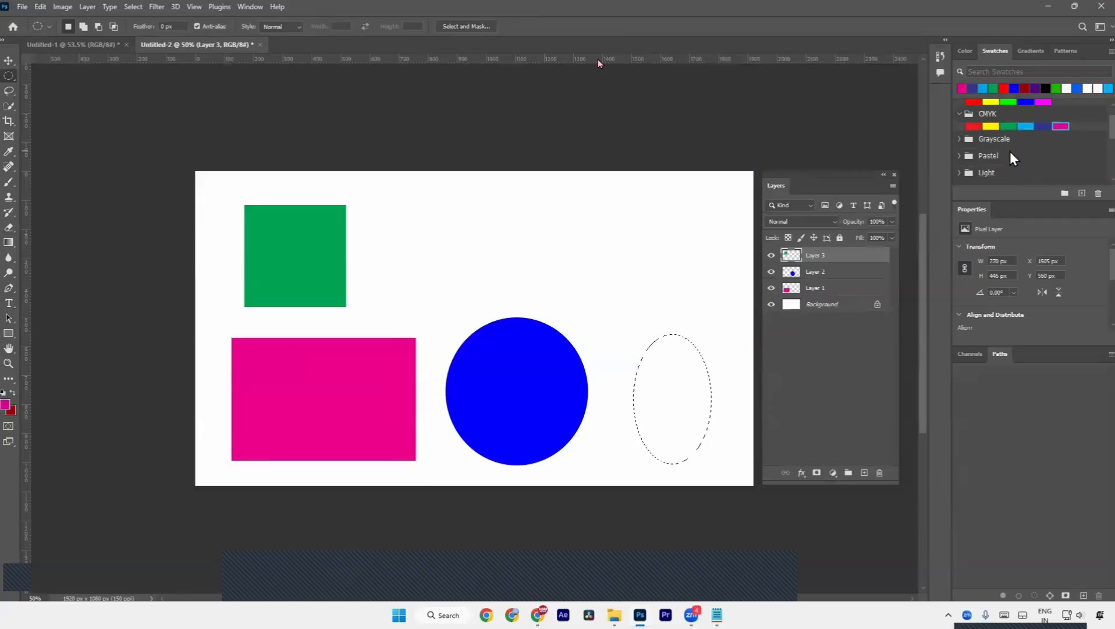
pyautogui.click(960, 119)
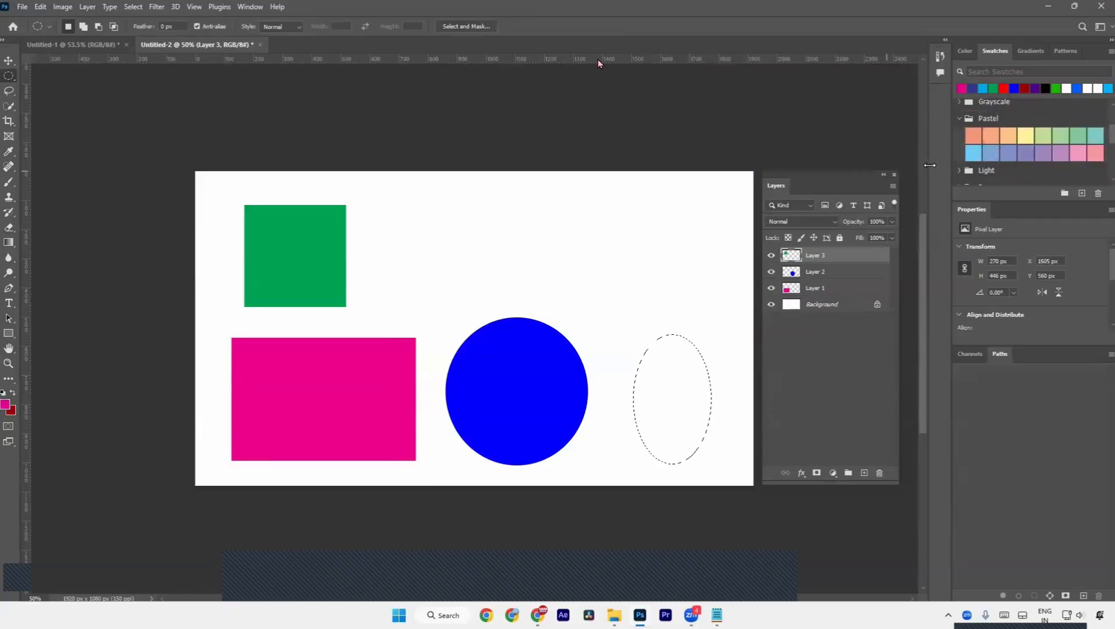
pyautogui.click(991, 153)
pyautogui.click(973, 152)
pyautogui.hotkey('alt', 'BackSpace')
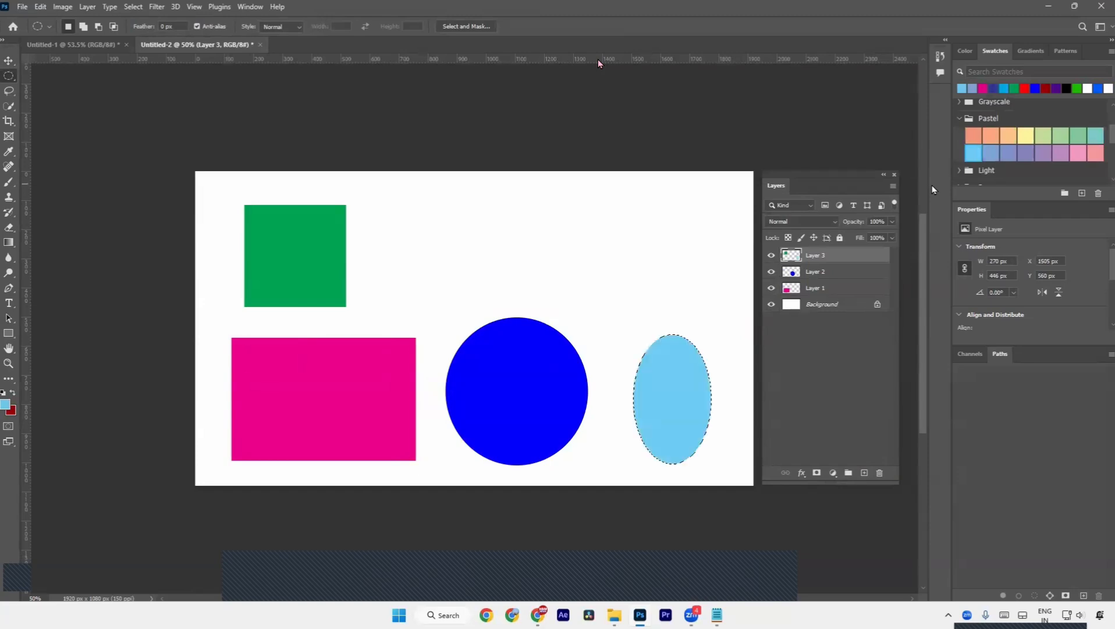
pyautogui.hotkey('ctrl', 'd')
# - Draw a circular selection of about 330 × 330 px above the light blue ellipse, fill it with brown (about #a36400), and deselect it
pyautogui.moveTo(635, 225); pyautogui.dragTo(709, 317)
pyautogui.click(6, 404)
pyautogui.click(967, 487)
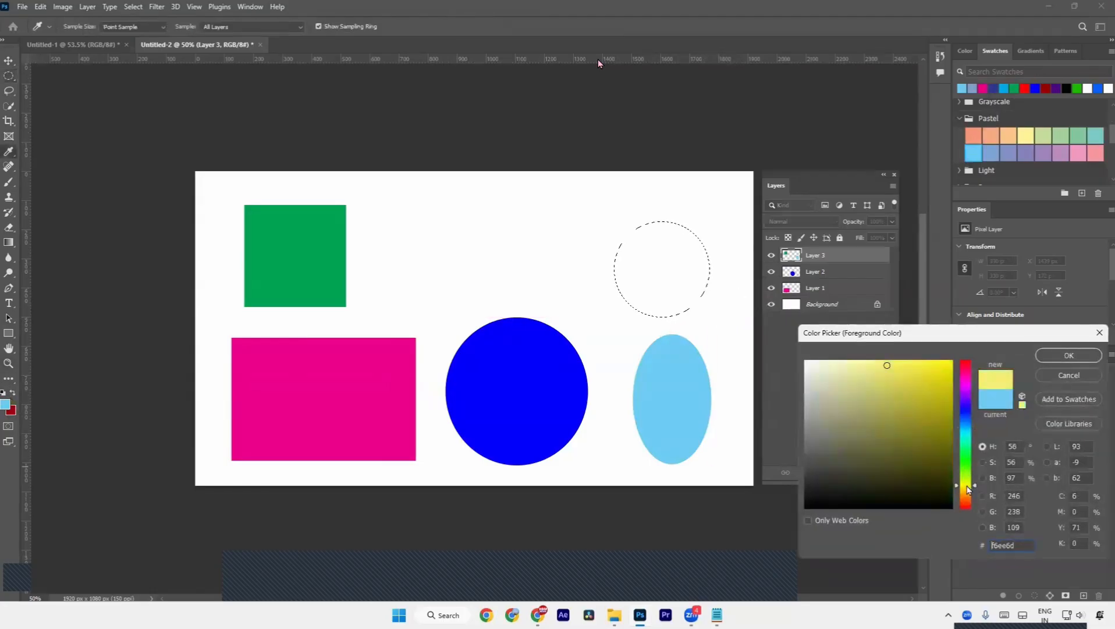
pyautogui.moveTo(932, 461); pyautogui.dragTo(977, 414)
pyautogui.moveTo(968, 484); pyautogui.dragTo(969, 493)
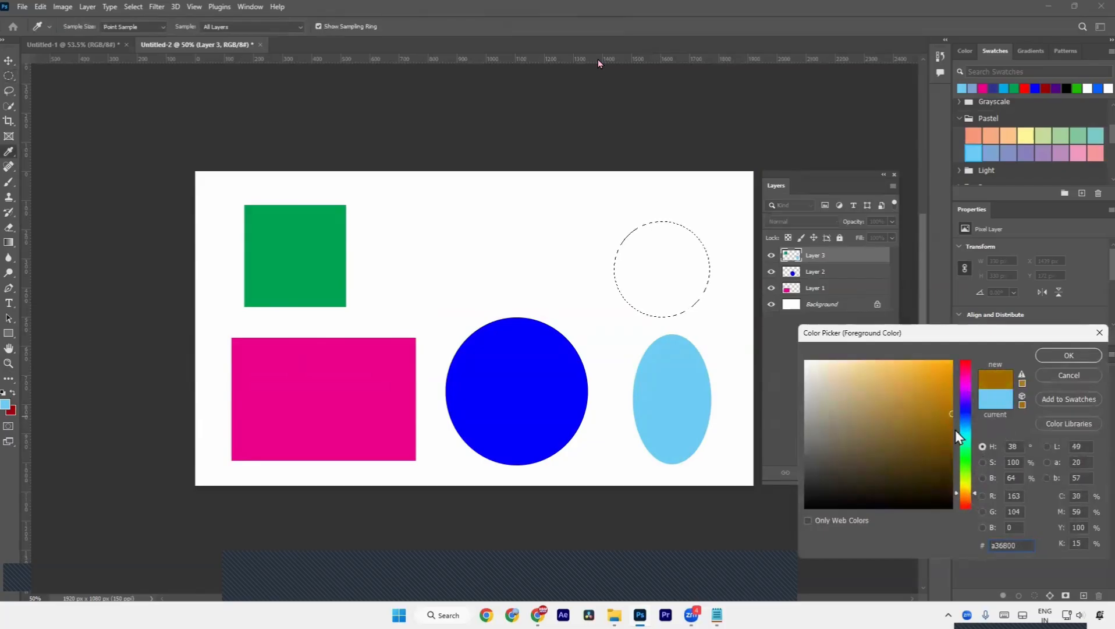
pyautogui.moveTo(967, 488)
pyautogui.mouseDown()
pyautogui.moveTo(967, 498)
pyautogui.moveTo(964, 387)
pyautogui.moveTo(964, 495)
pyautogui.mouseUp()
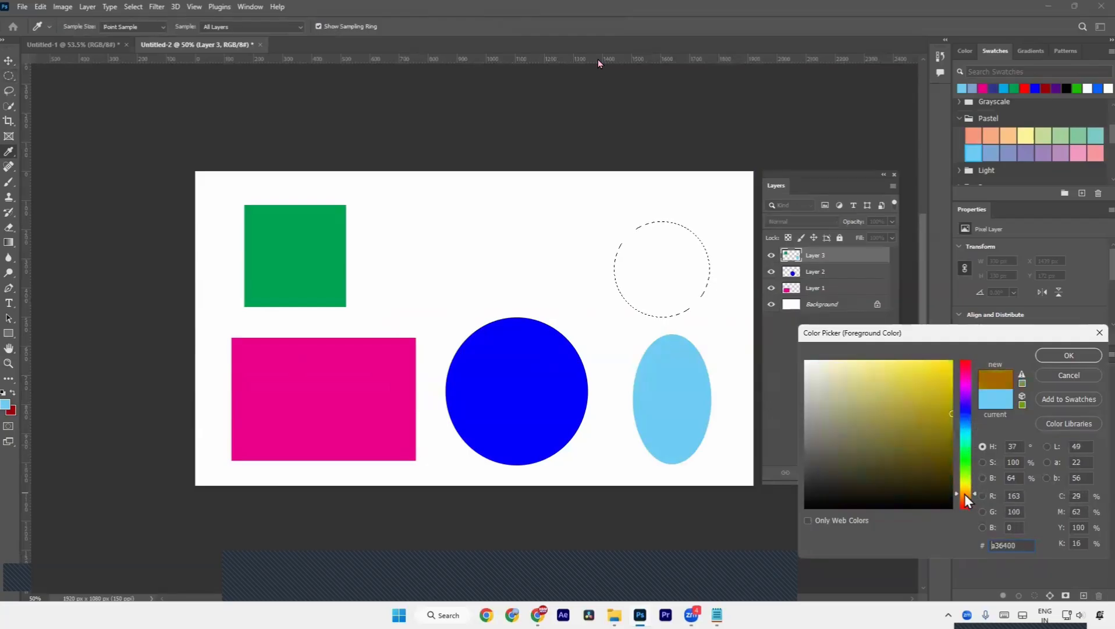
pyautogui.click(1055, 359)
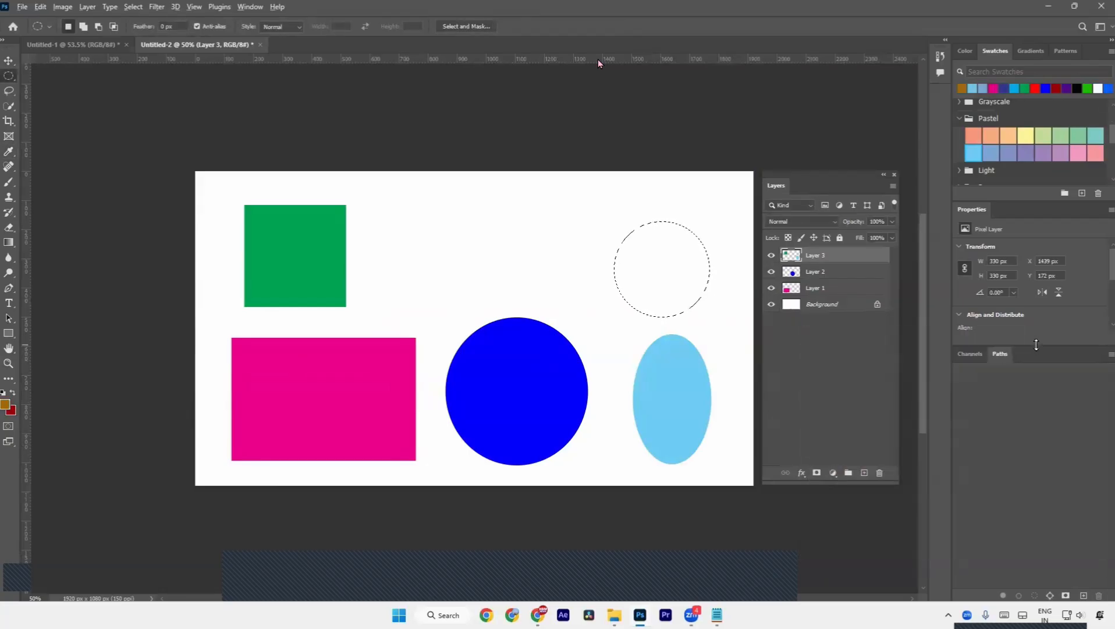
pyautogui.hotkey('alt', 'BackSpace')
pyautogui.hotkey('ctrl', 'd')
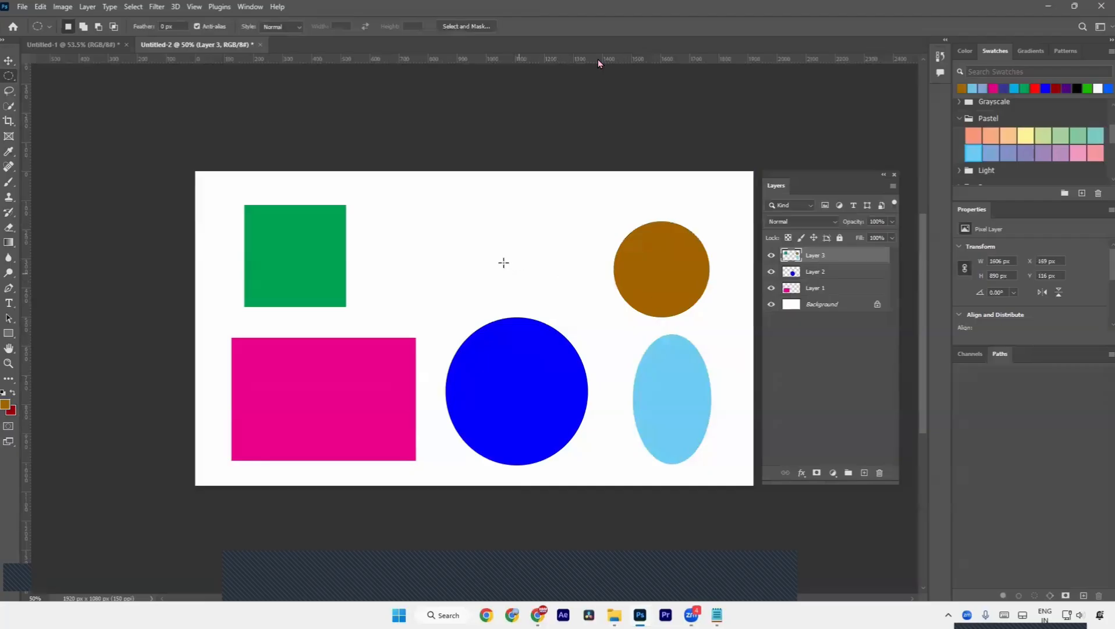
pyautogui.press('a')
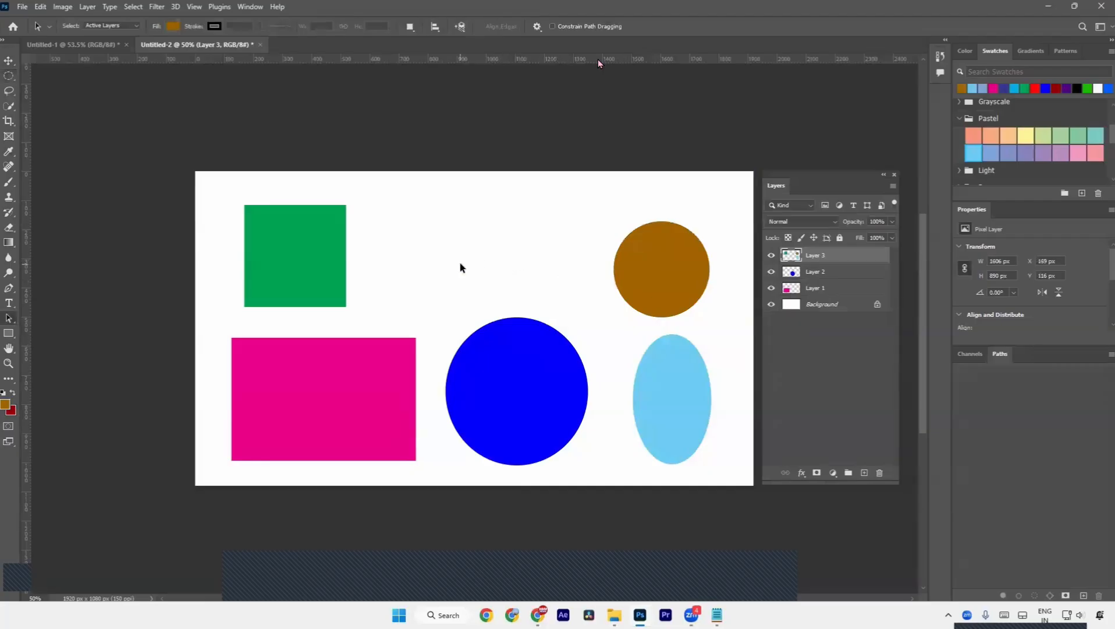
# - Make a Single Row Marquee selection across the canvas just below the shapes, at about Y 1030 px
pyautogui.click(8, 76)
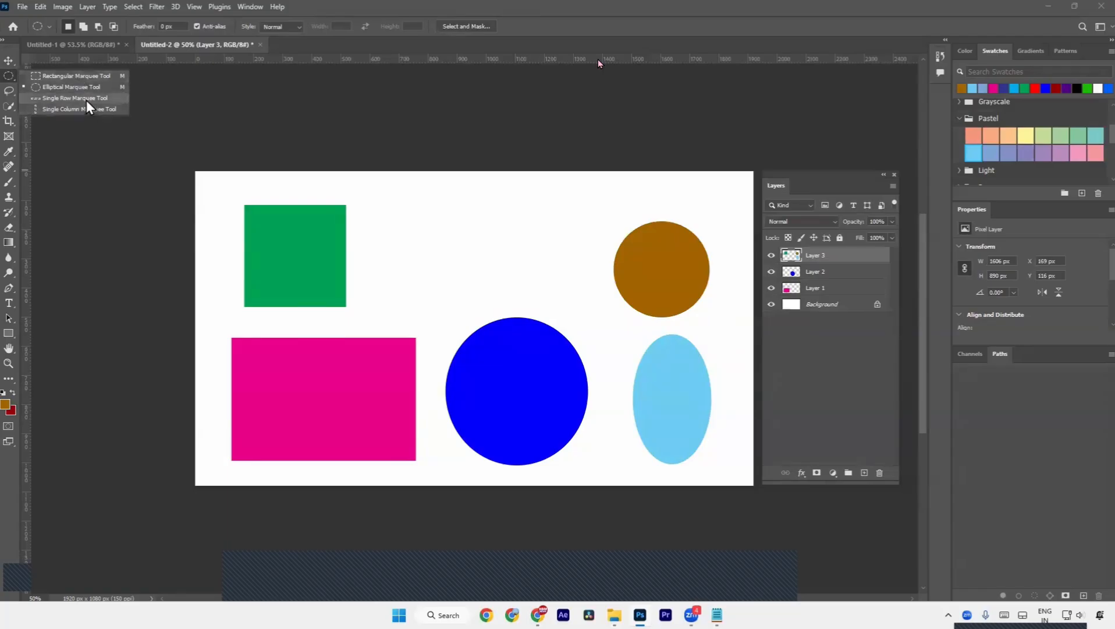
pyautogui.click(86, 98)
pyautogui.moveTo(189, 323); pyautogui.dragTo(431, 474)
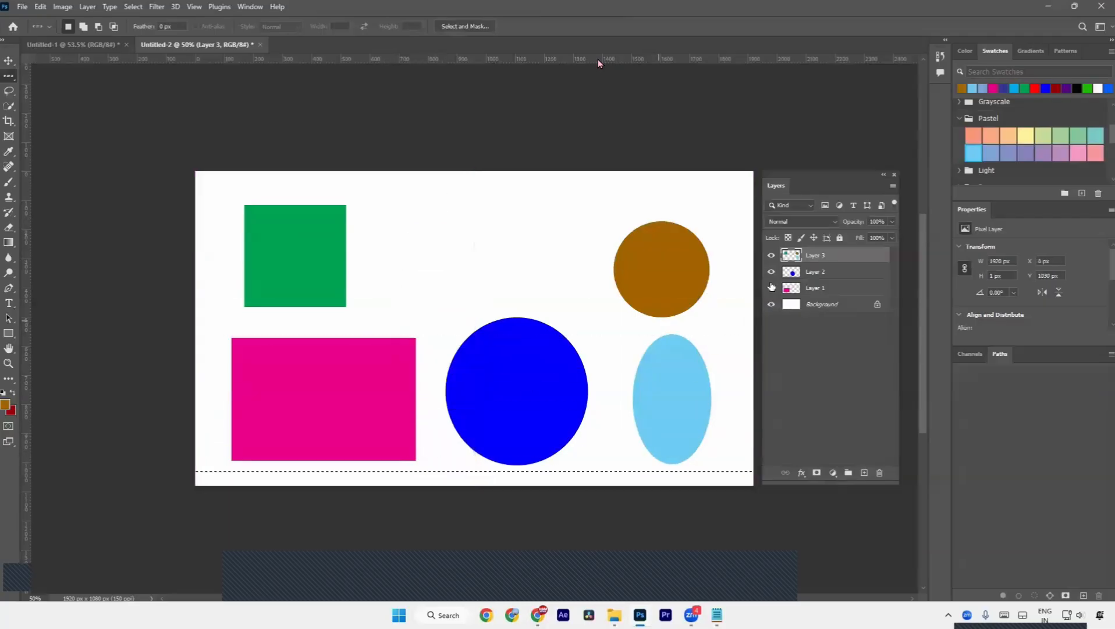
# - Add a new layer and fill the single-row selection with red (#ff0000), then deselect it
pyautogui.click(864, 473)
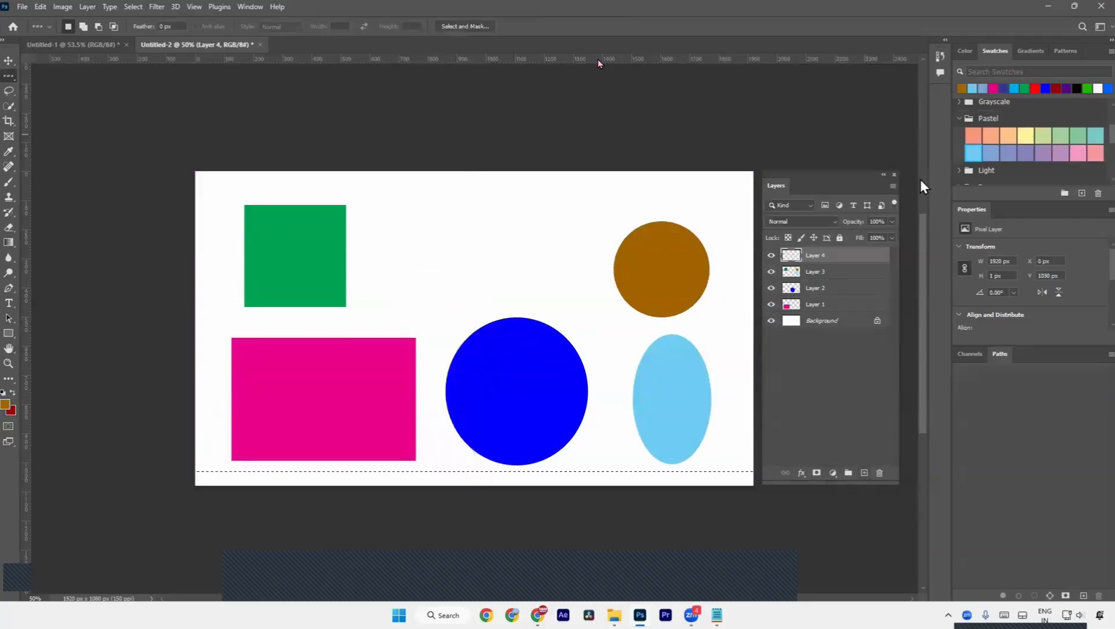
pyautogui.click(4, 393)
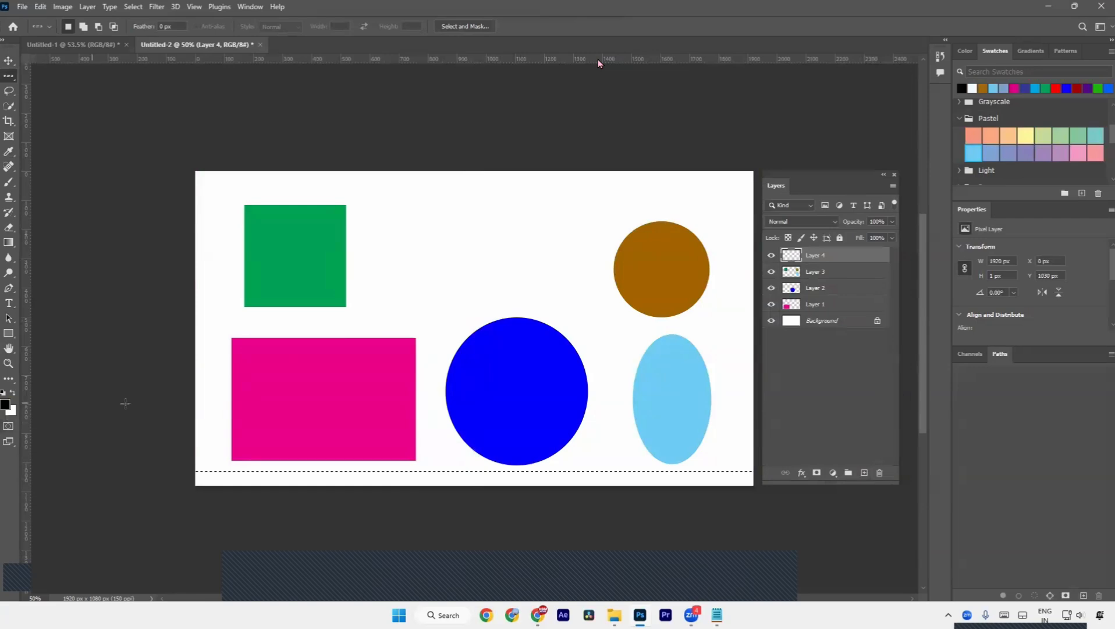
pyautogui.click(4, 404)
pyautogui.write('ff0000')
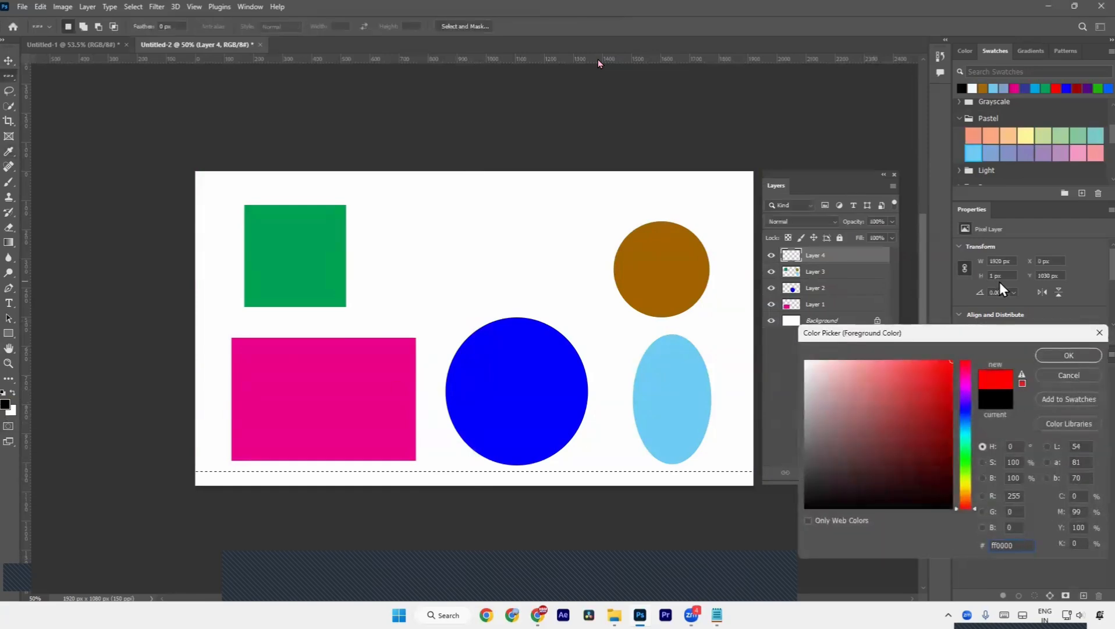
pyautogui.press('Return')
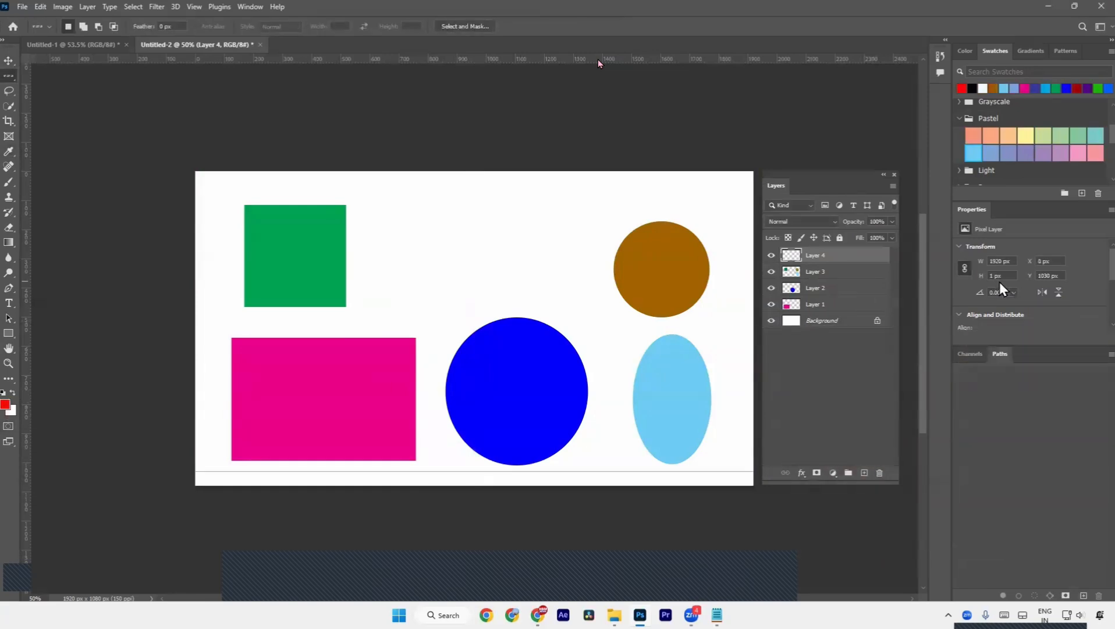
pyautogui.press('a')
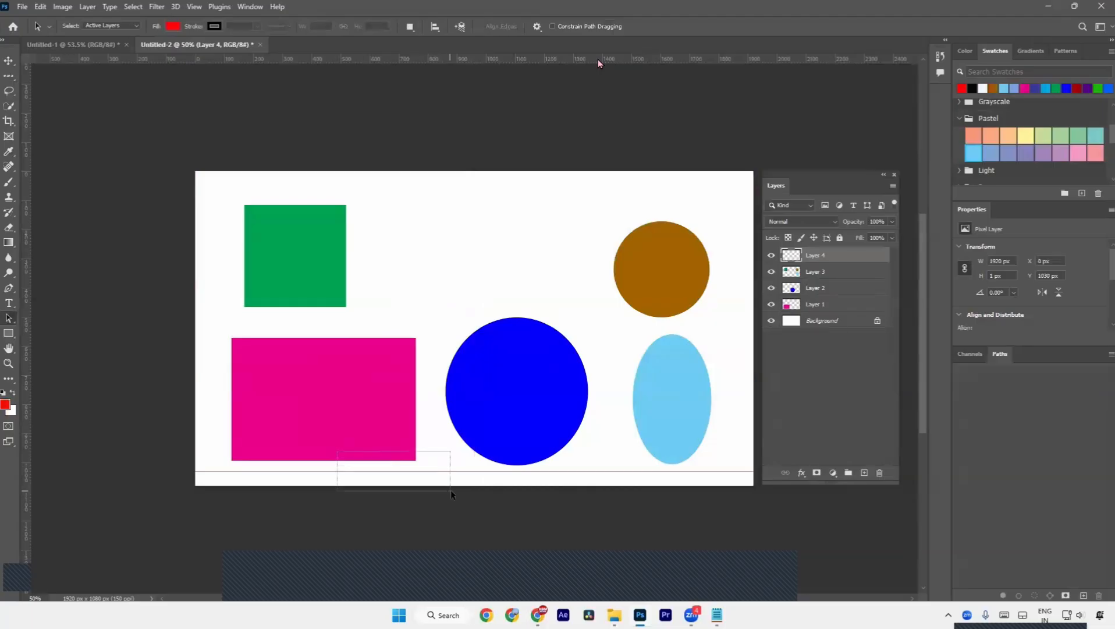
# - Make a Single Column Marquee selection between the pink rectangle and the blue circle, at about X 825 px
pyautogui.click(8, 75)
pyautogui.click(53, 98)
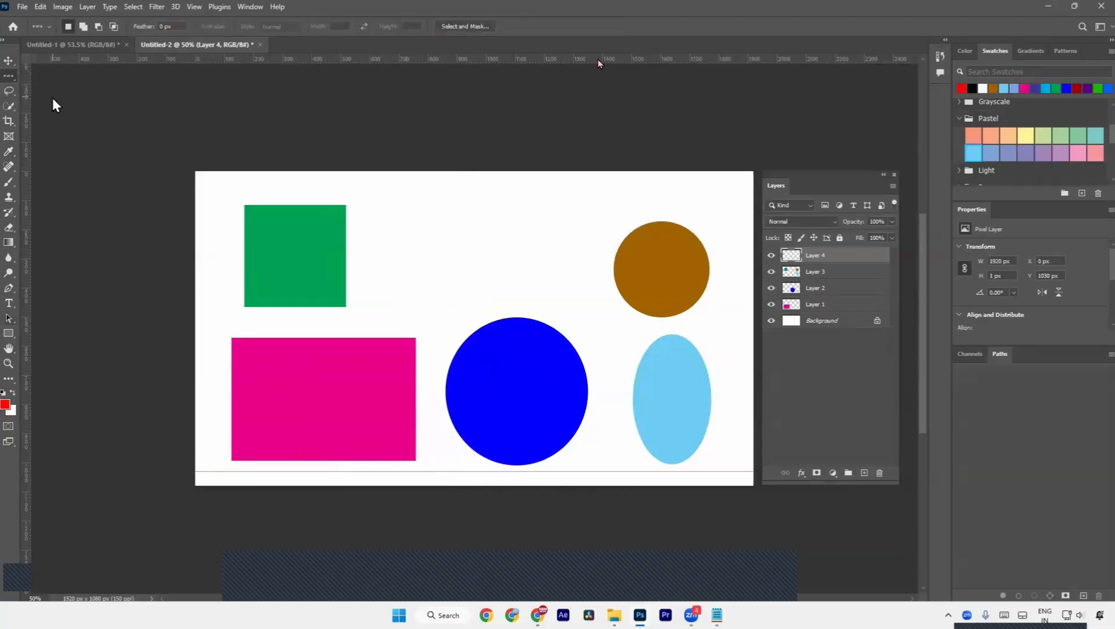
pyautogui.click(14, 79)
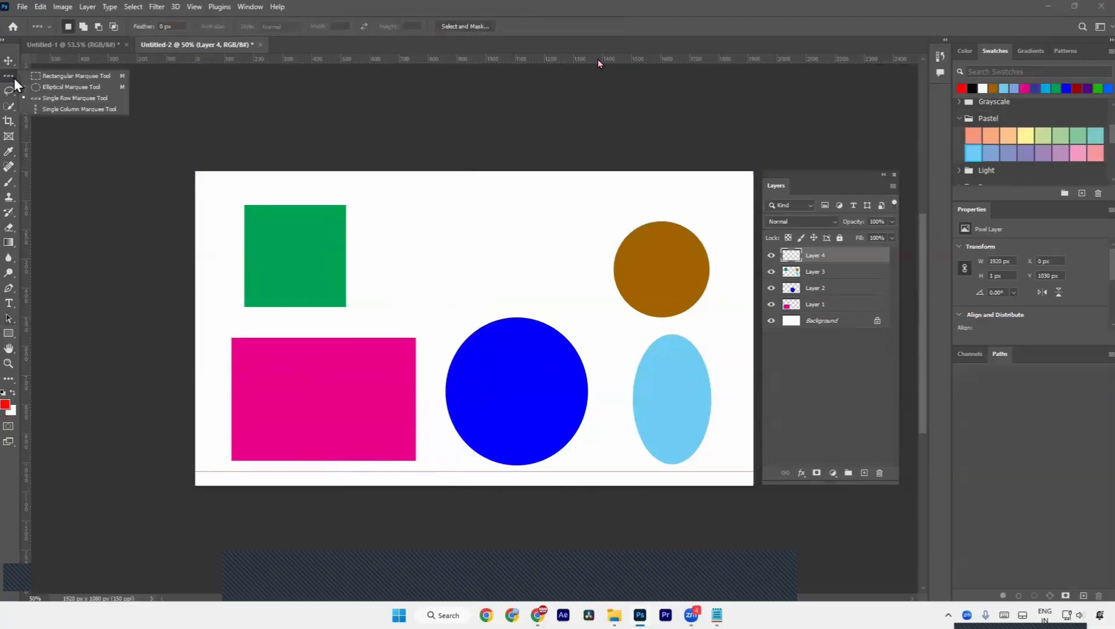
pyautogui.click(51, 111)
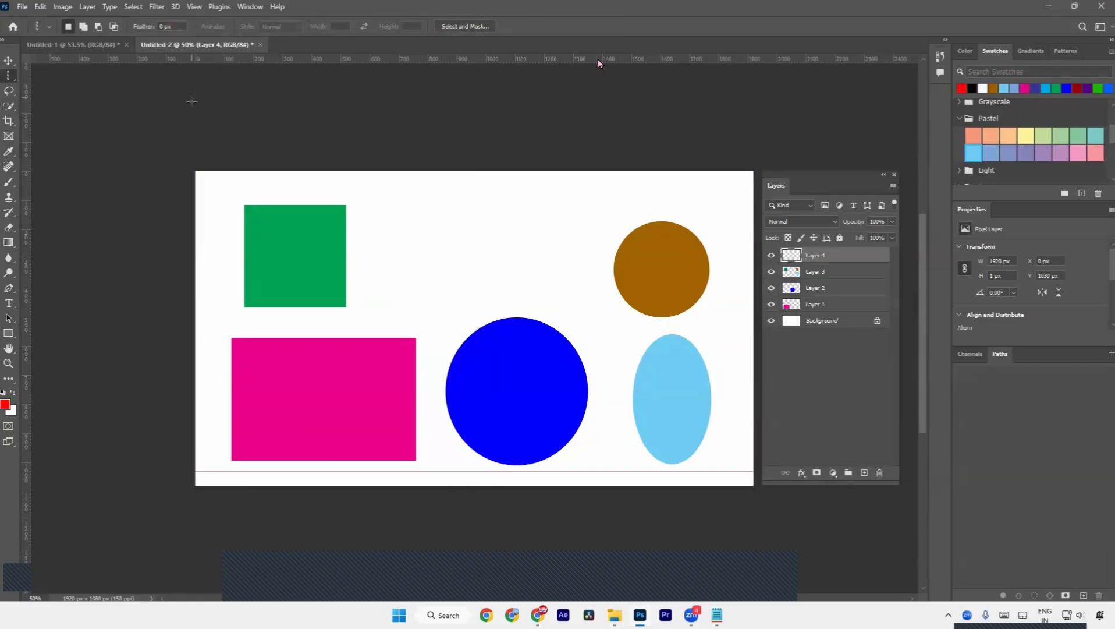
pyautogui.moveTo(84, 227); pyautogui.dragTo(428, 279)
# - Fill the single-column selection with black on the red line's layer, deselect it, and inspect the line up close
pyautogui.click(4, 393)
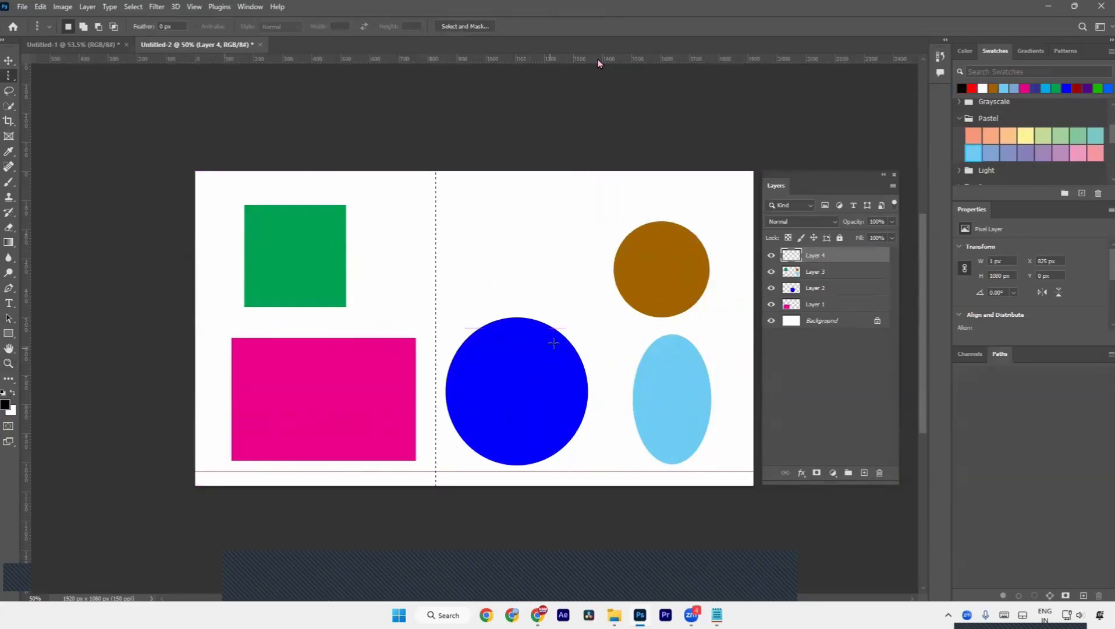
pyautogui.hotkey('alt', 'BackSpace')
pyautogui.hotkey('ctrl', 'd')
pyautogui.press('a')
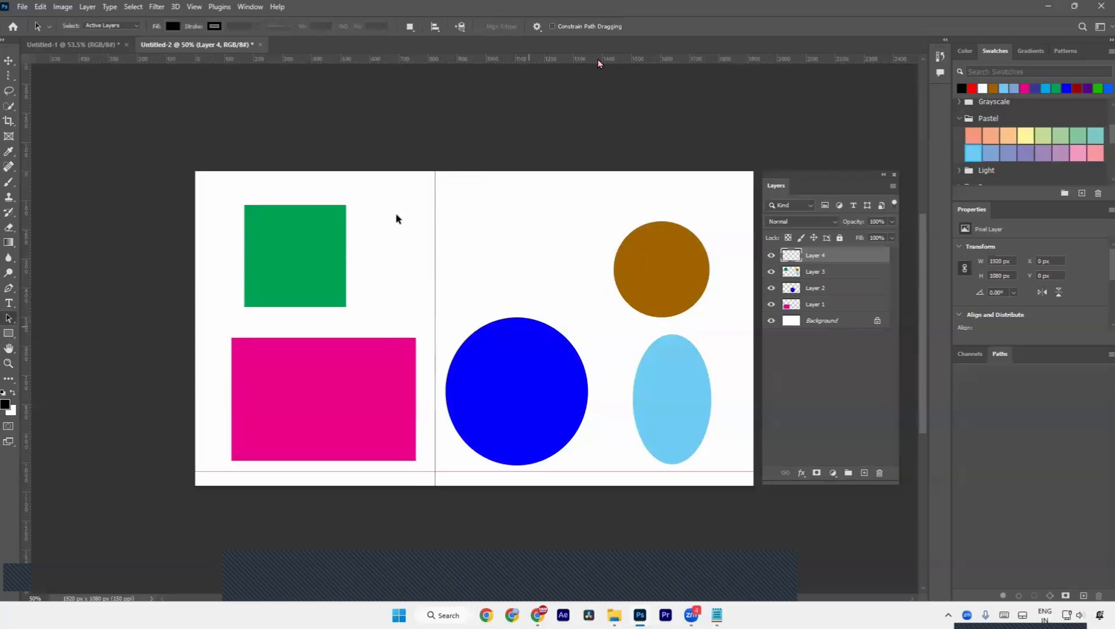
pyautogui.scroll(10, 414, 229)
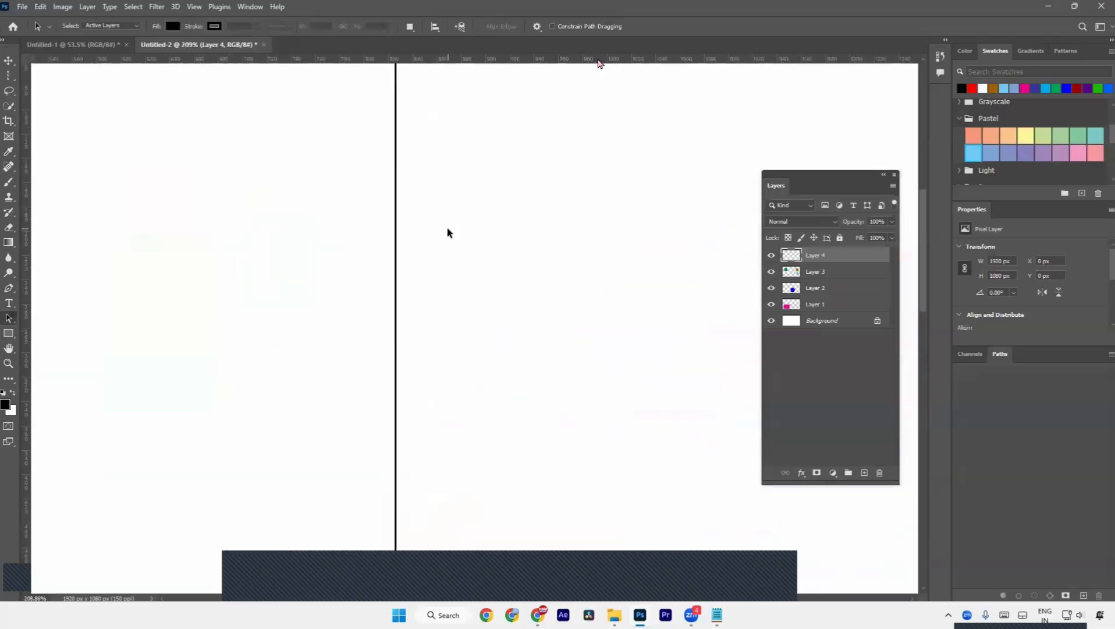
pyautogui.scroll(-10, 448, 232)
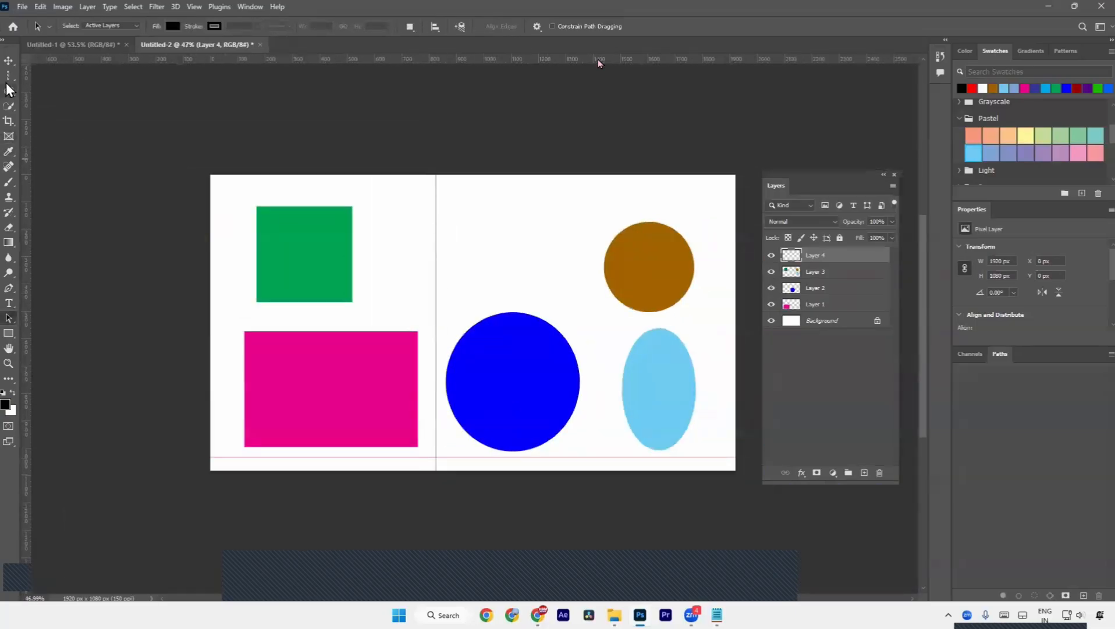
# - Draw a tall rectangular-marquee selection of about 52 × 1076 px at about X 1341 px and fill it with black on a new layer
pyautogui.click(8, 76)
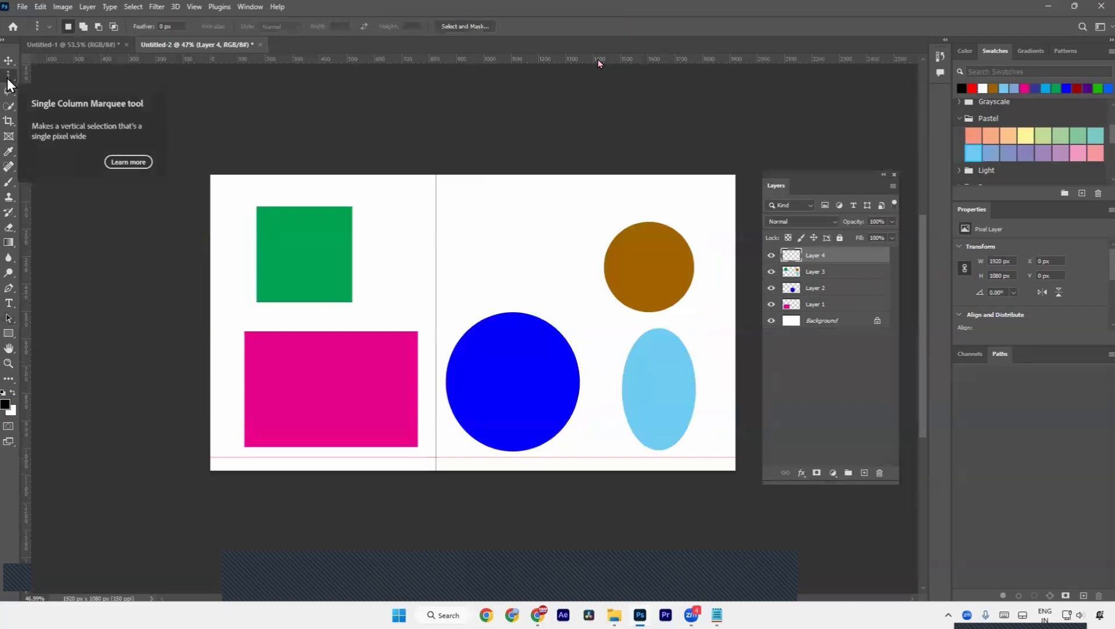
pyautogui.rightClick(6, 78)
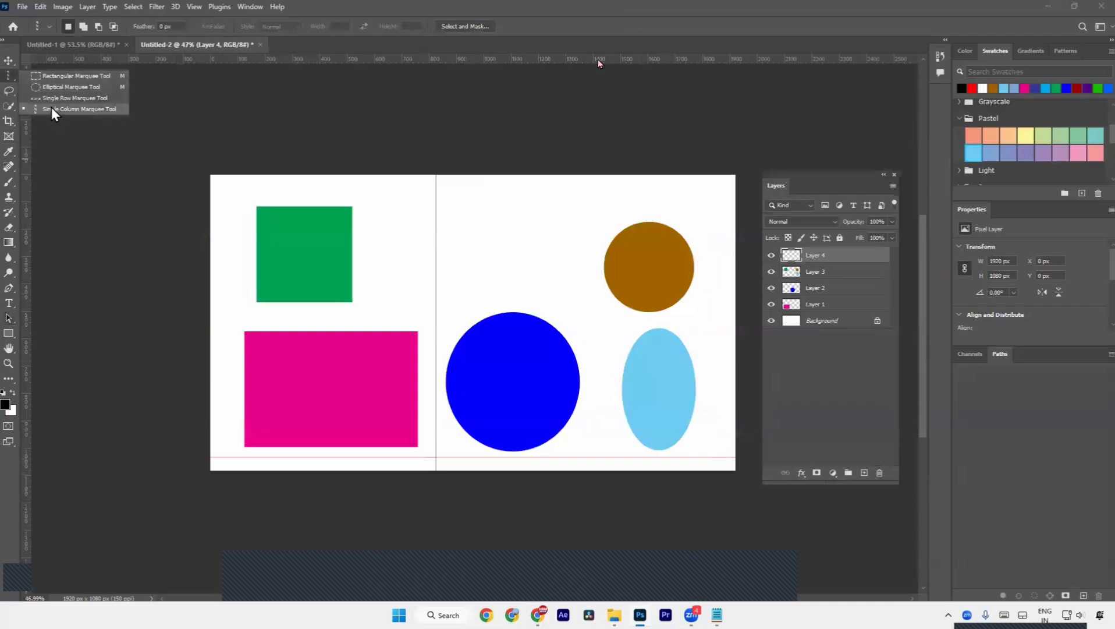
pyautogui.click(46, 77)
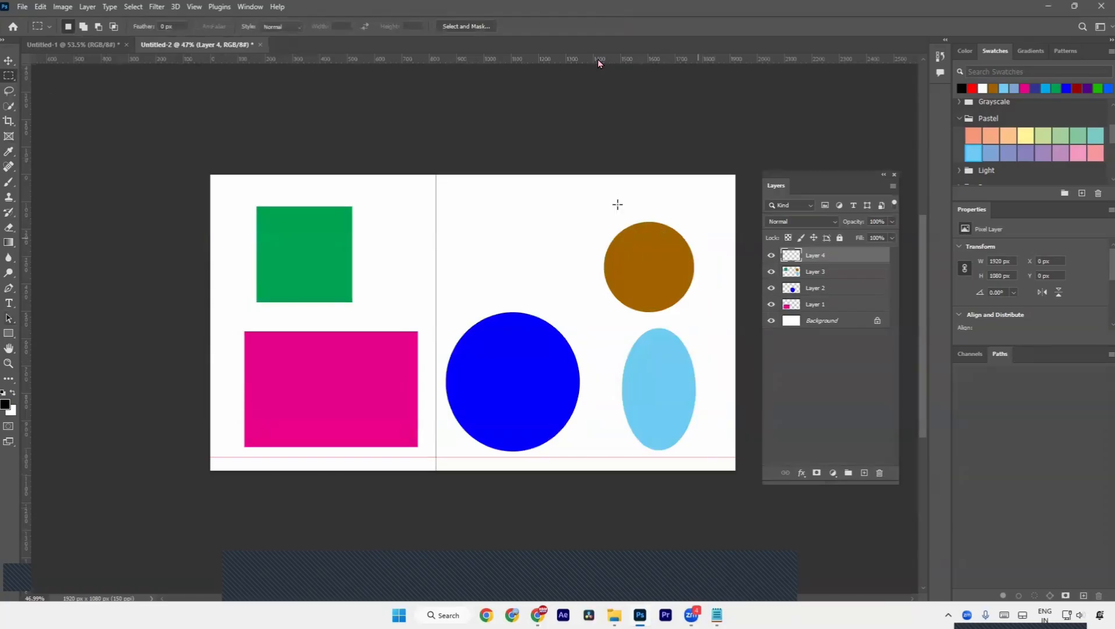
pyautogui.moveTo(566, 175); pyautogui.dragTo(591, 484)
pyautogui.click(864, 472)
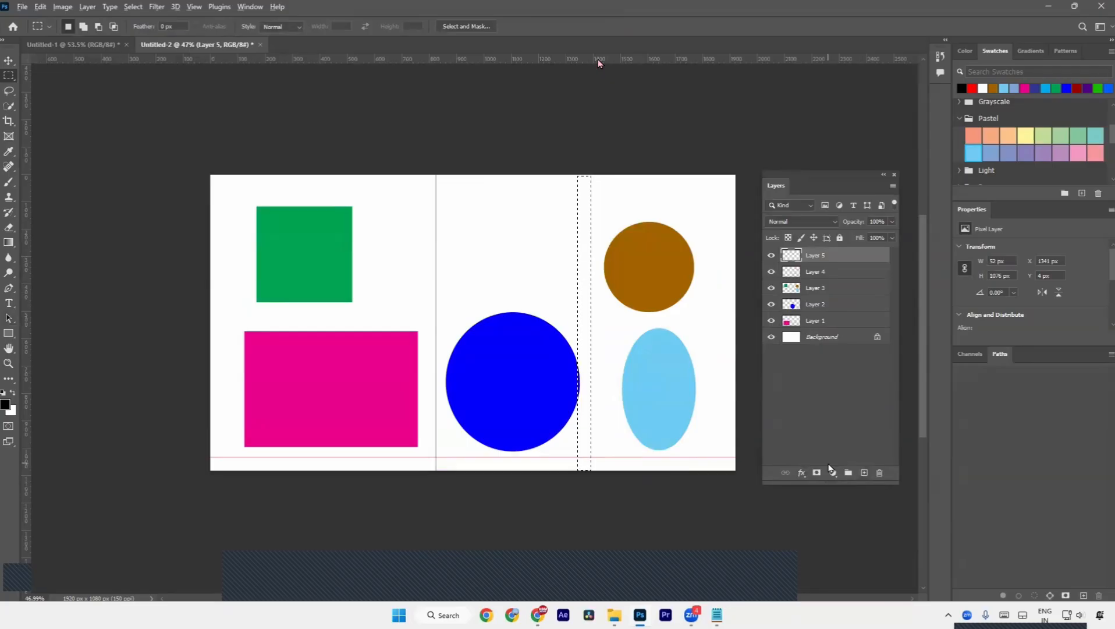
pyautogui.hotkey('alt', 'BackSpace')
# - Transform the black bar, shifting it towards the brown circle to about X 1398 px and narrowing it to about 9 px
pyautogui.hotkey('ctrl', 't')
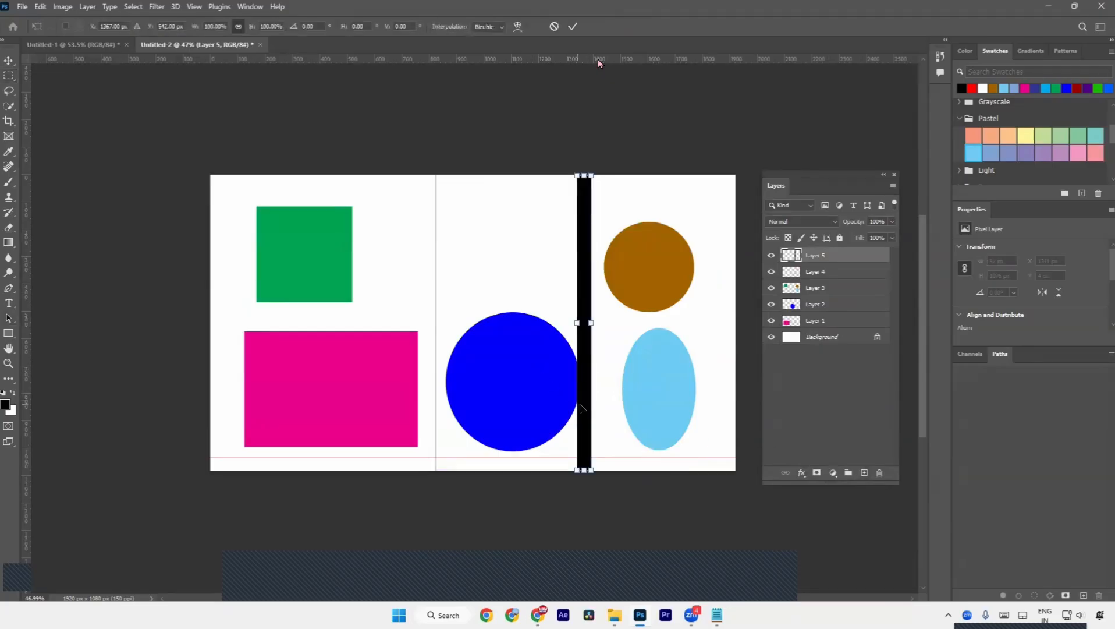
pyautogui.moveTo(585, 411); pyautogui.dragTo(610, 412)
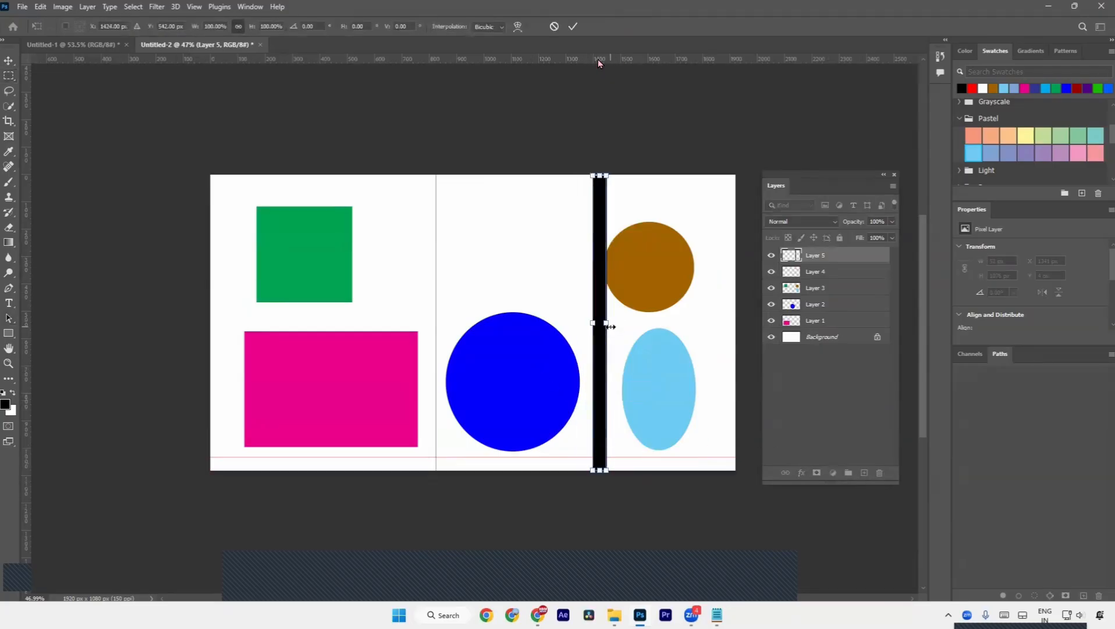
pyautogui.moveTo(610, 327)
pyautogui.mouseDown()
pyautogui.moveTo(633, 326)
pyautogui.moveTo(598, 327)
pyautogui.mouseUp()
pyautogui.press('Return')
# - Narrow the black bar to about 4 px wide with Free Transform, then delete its layer
pyautogui.scroll(3, 599, 326)
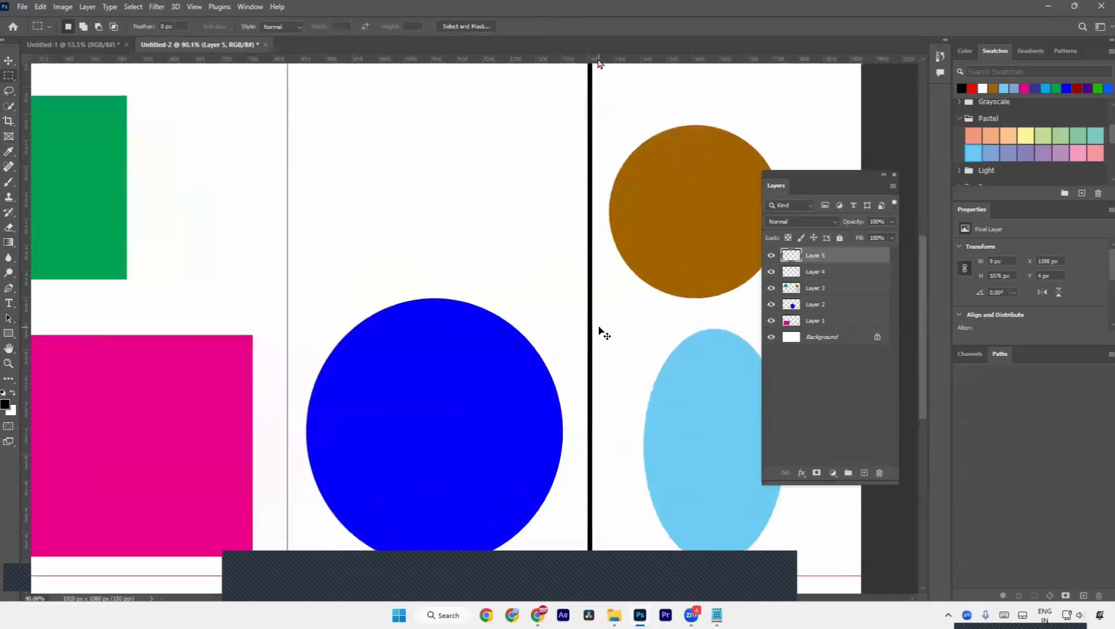
pyautogui.hotkey('ctrl', 't')
pyautogui.scroll(5, 594, 325)
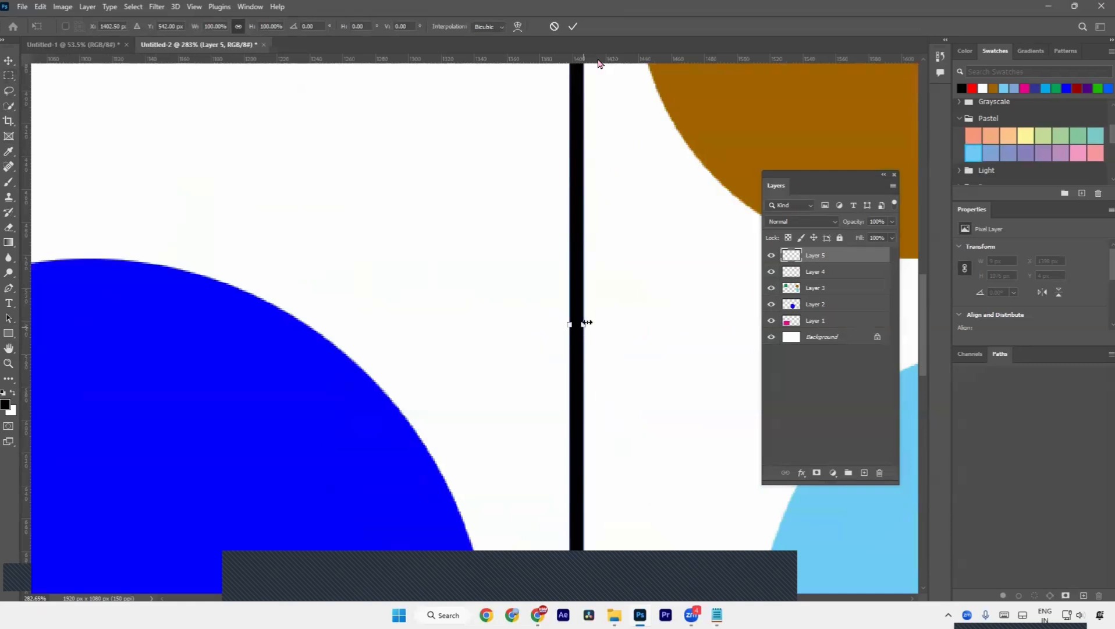
pyautogui.moveTo(587, 322); pyautogui.dragTo(578, 322)
pyautogui.press('Return')
pyautogui.hotkey('ctrl', '0')
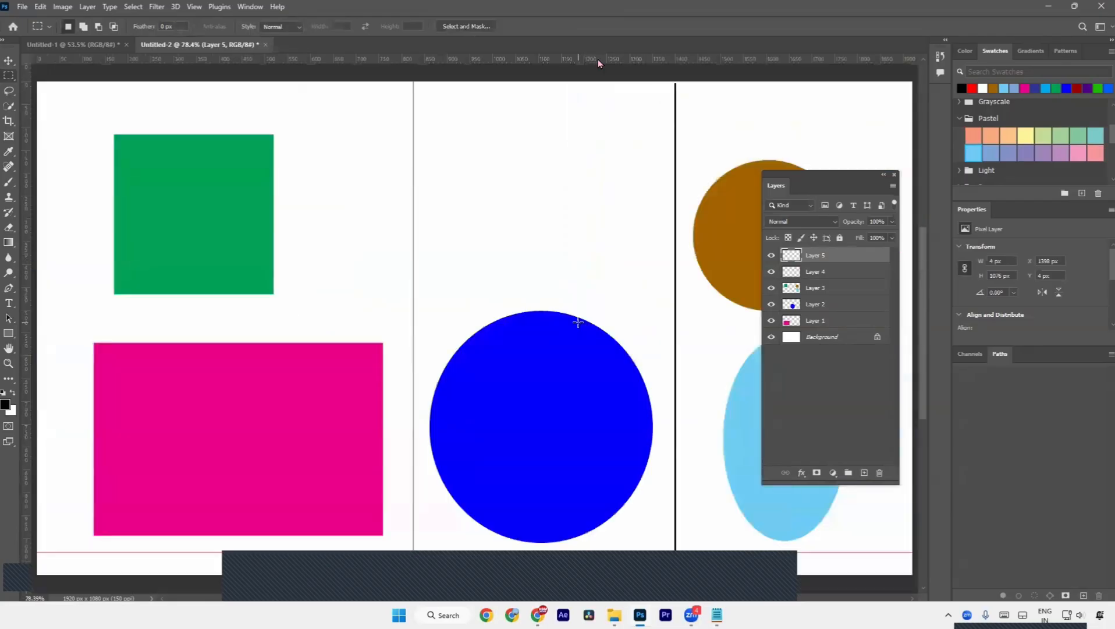
pyautogui.press('Delete')
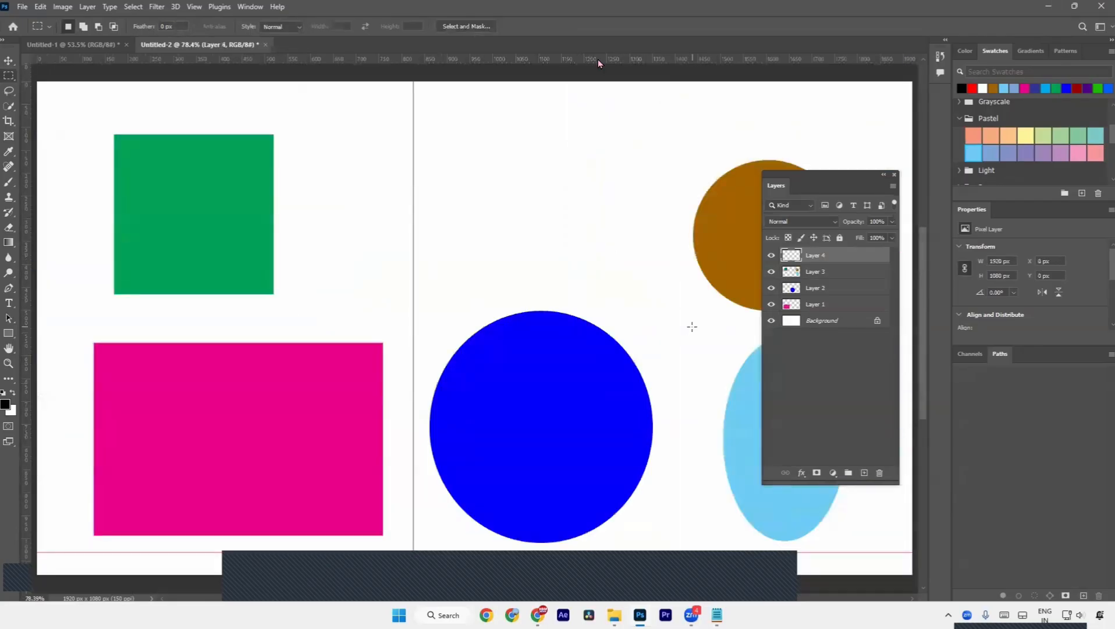
pyautogui.rightClick(10, 76)
pyautogui.click(37, 79)
pyautogui.rightClick(8, 79)
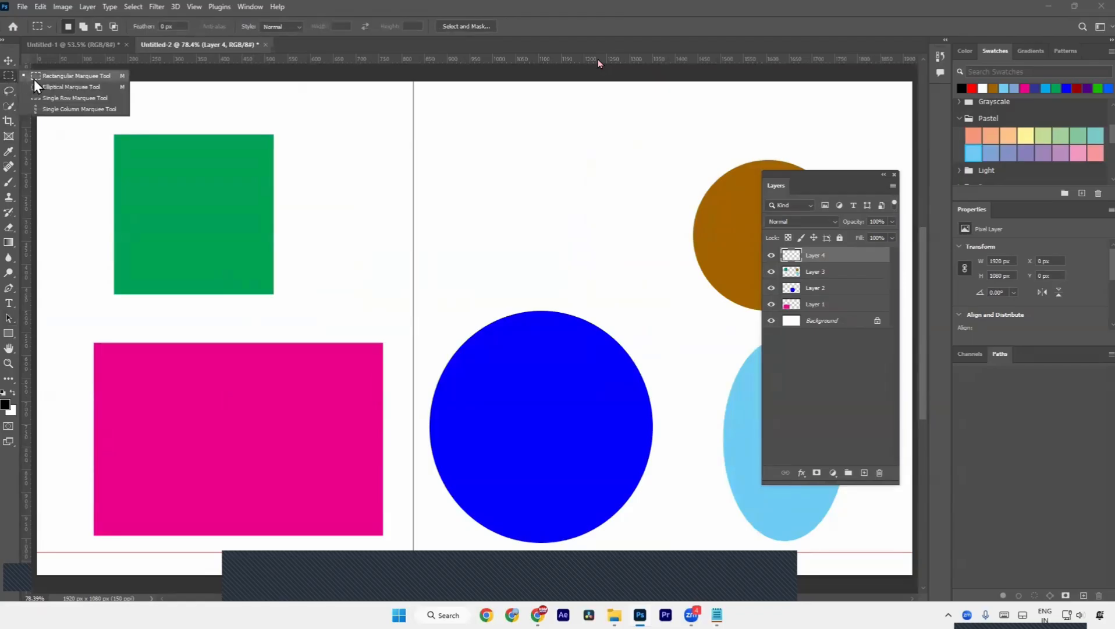
pyautogui.press('a')
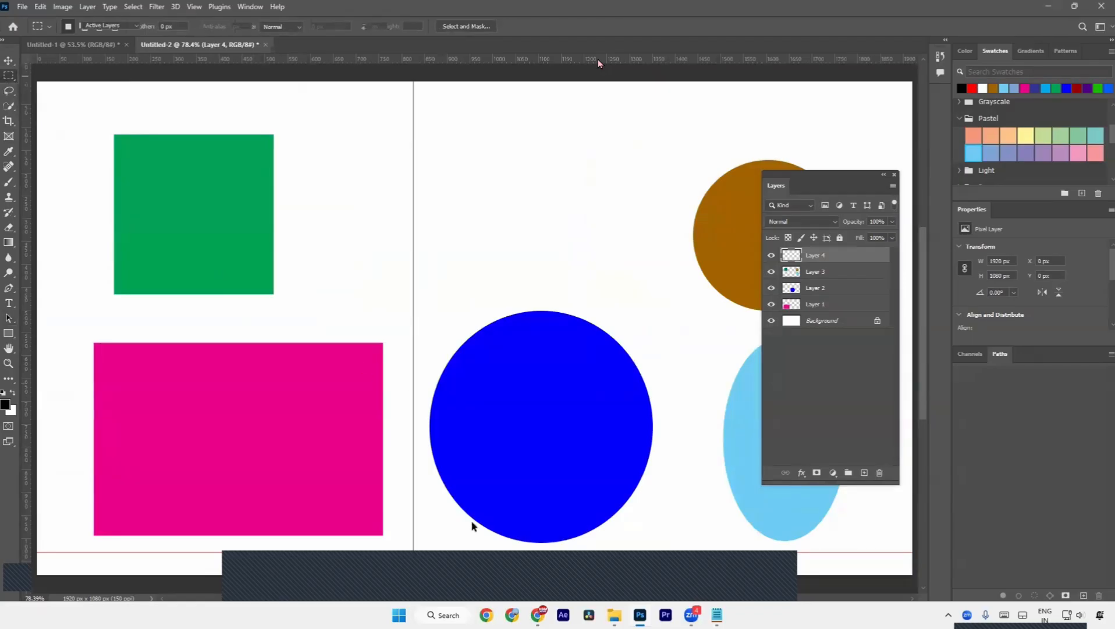
# - Switch to the browser and open Freepik's free stock photos page from the "free stock images" search results
pyautogui.hotkey('alt', 'Tab')
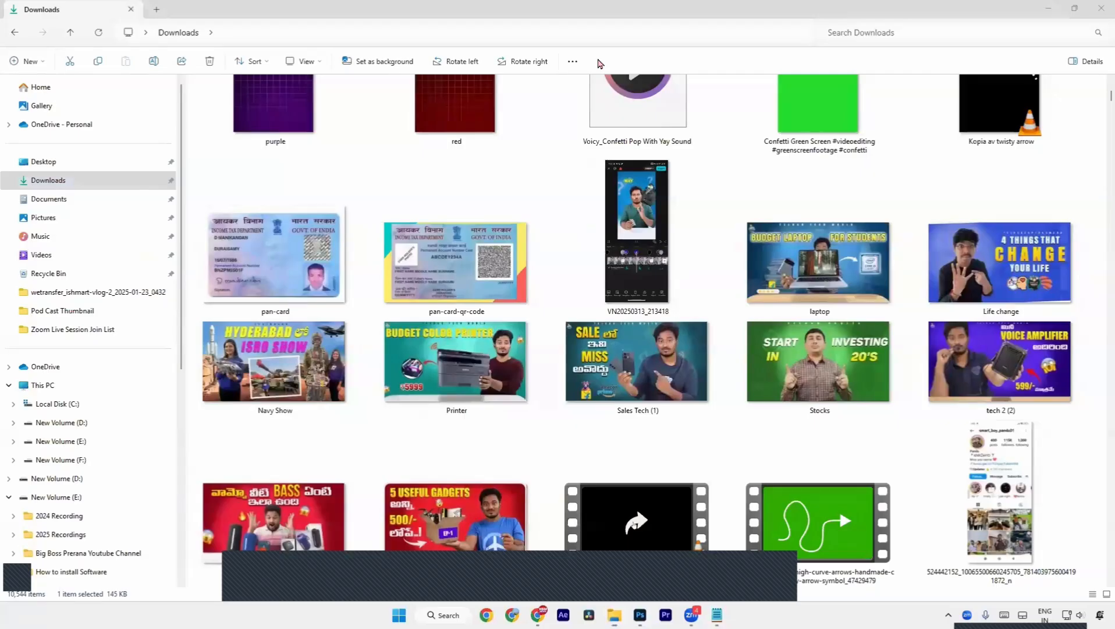
pyautogui.click(614, 615)
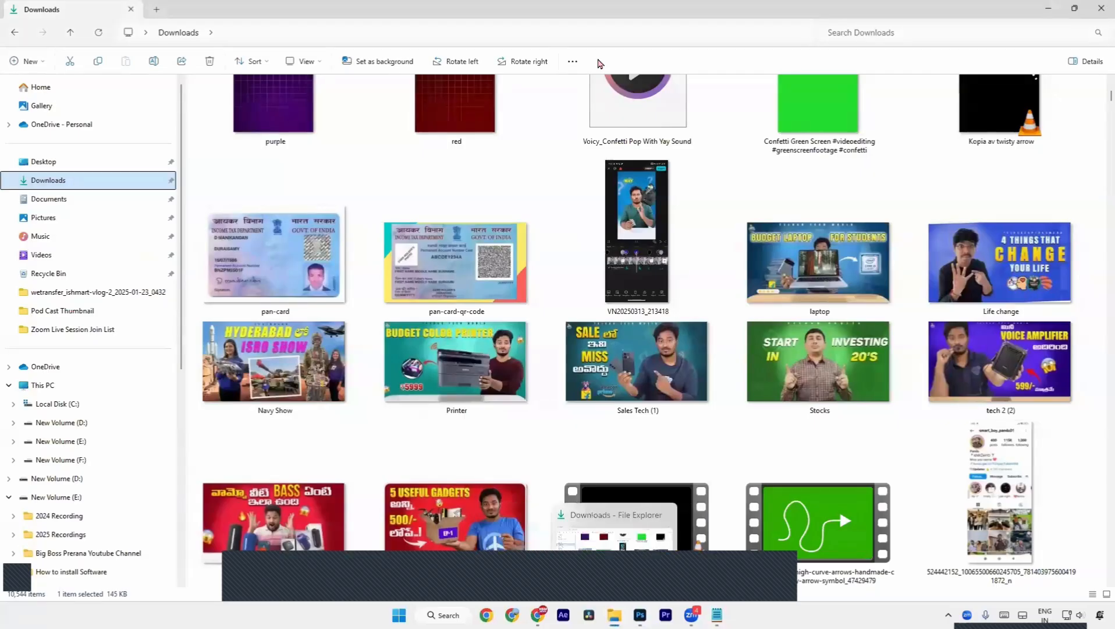
pyautogui.click(614, 615)
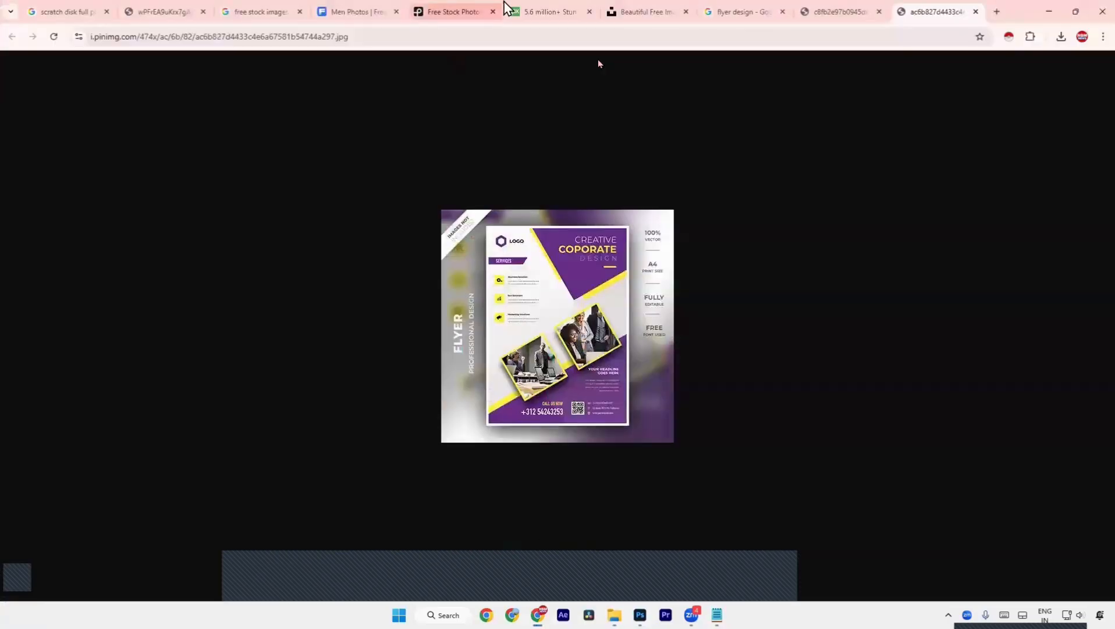
pyautogui.click(419, 7)
pyautogui.click(384, 8)
pyautogui.scroll(-10, 640, 384)
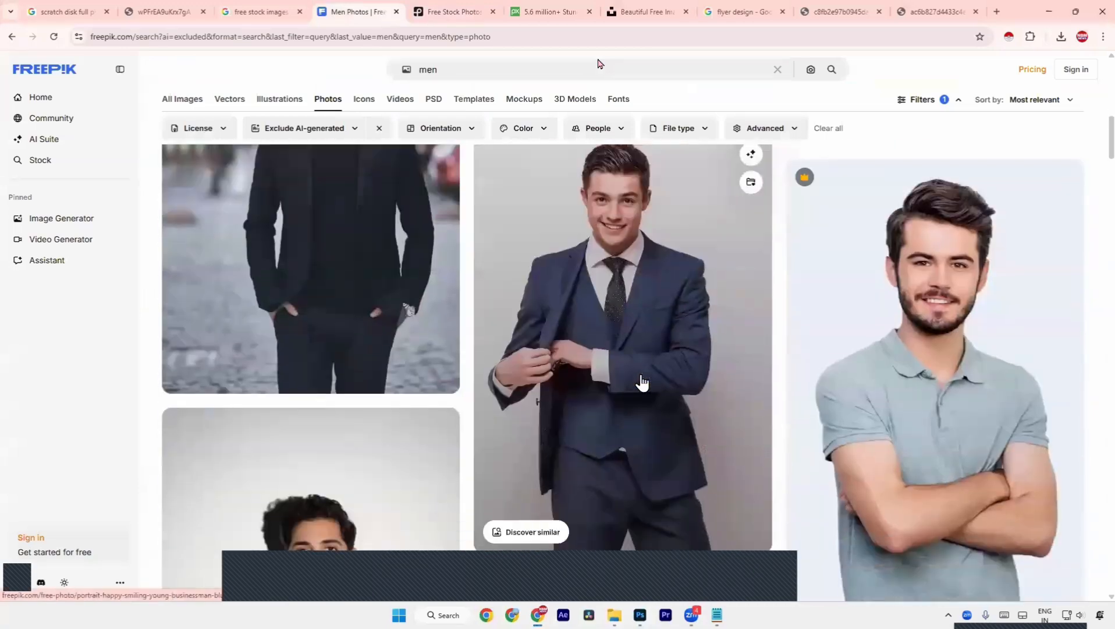
pyautogui.click(256, 8)
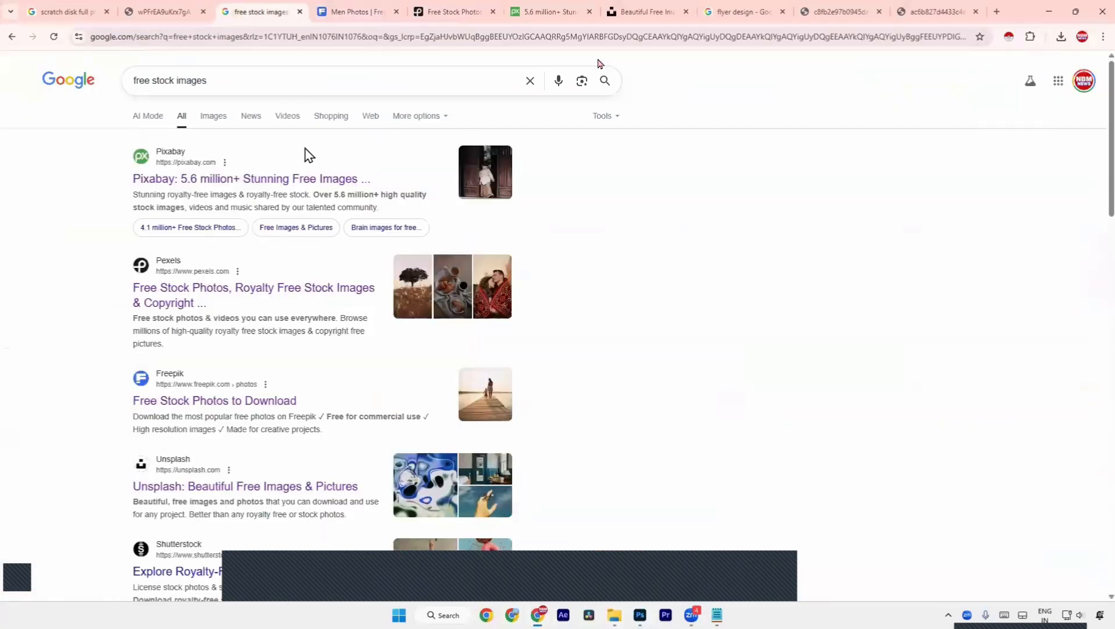
pyautogui.click(493, 397)
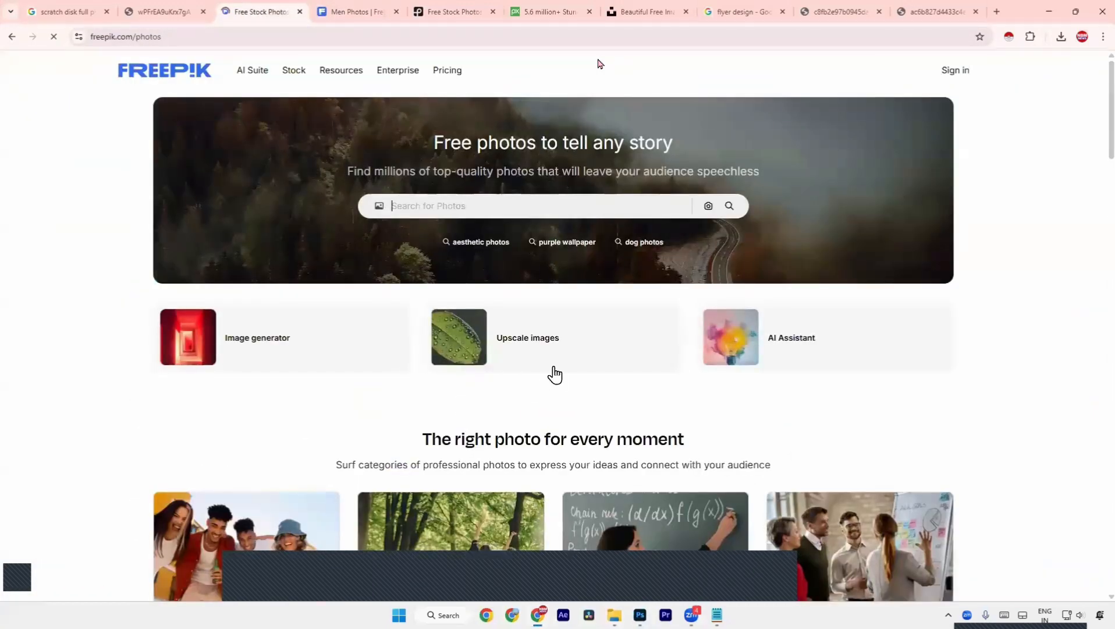
# - Open Freepik's "Lifestyle: a parent with a baby on the beach at sunset" series and look through its photos
pyautogui.scroll(-7, 553, 373)
pyautogui.scroll(-8, 555, 369)
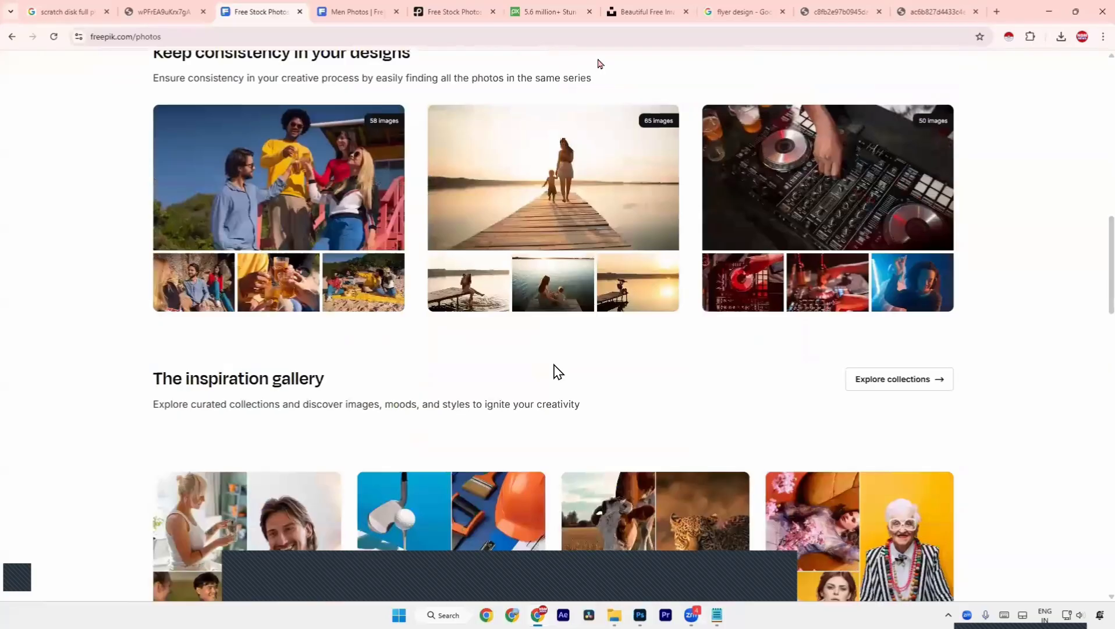
pyautogui.click(559, 215)
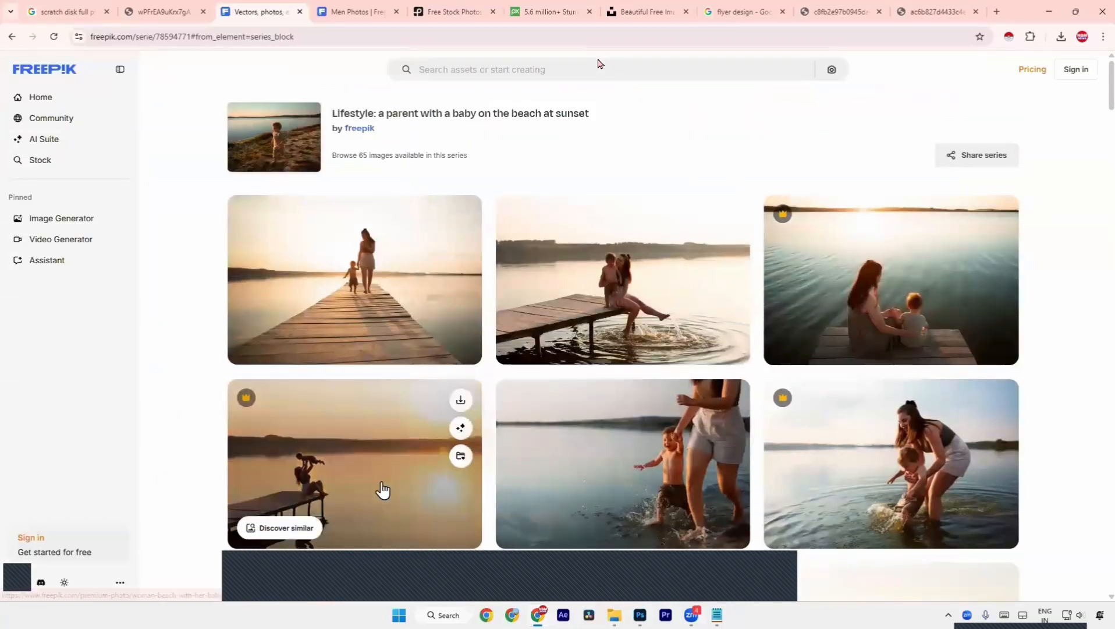
pyautogui.scroll(-5, 407, 494)
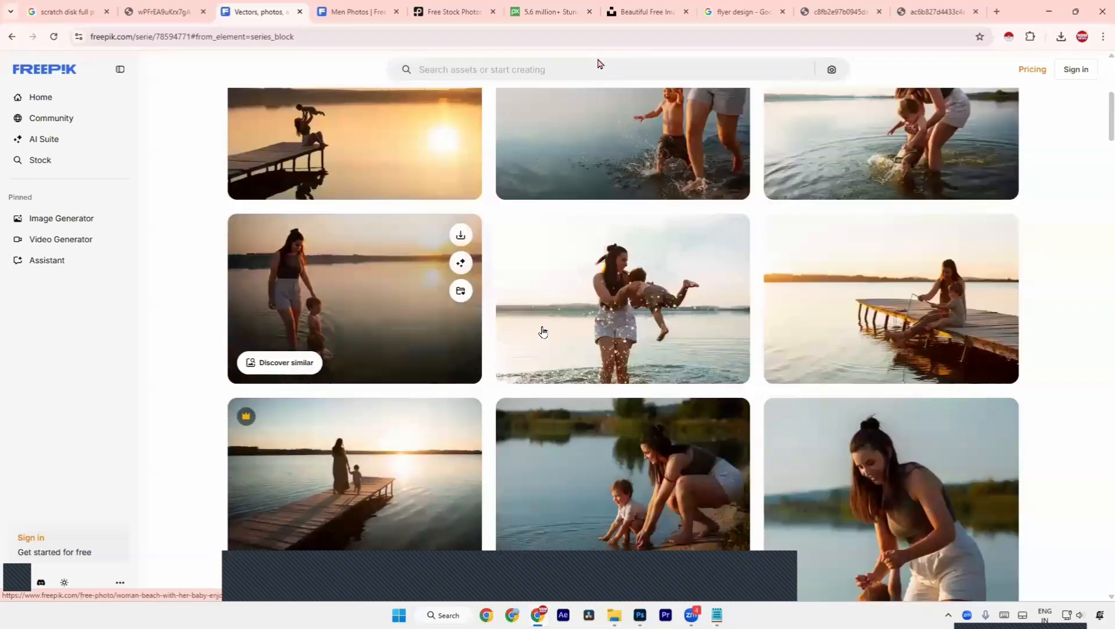
pyautogui.scroll(5, 667, 358)
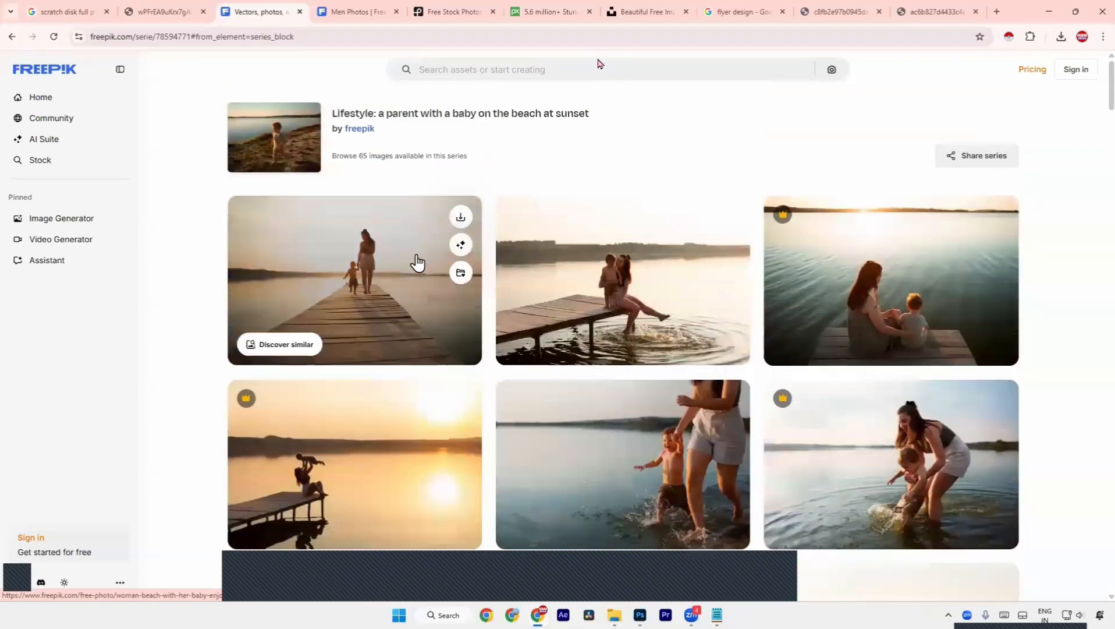
# - Download the series' first photo, "Woman at the beach with her baby enjoying the sunset", and show the file in its folder
pyautogui.click(415, 262)
pyautogui.click(922, 93)
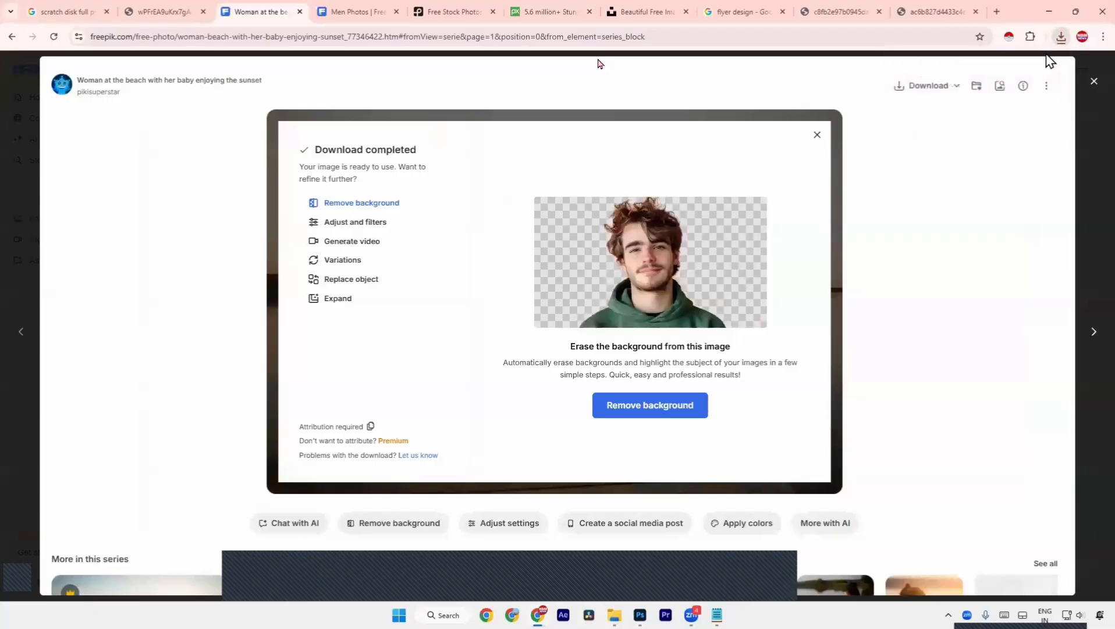
pyautogui.click(1062, 38)
pyautogui.click(1025, 89)
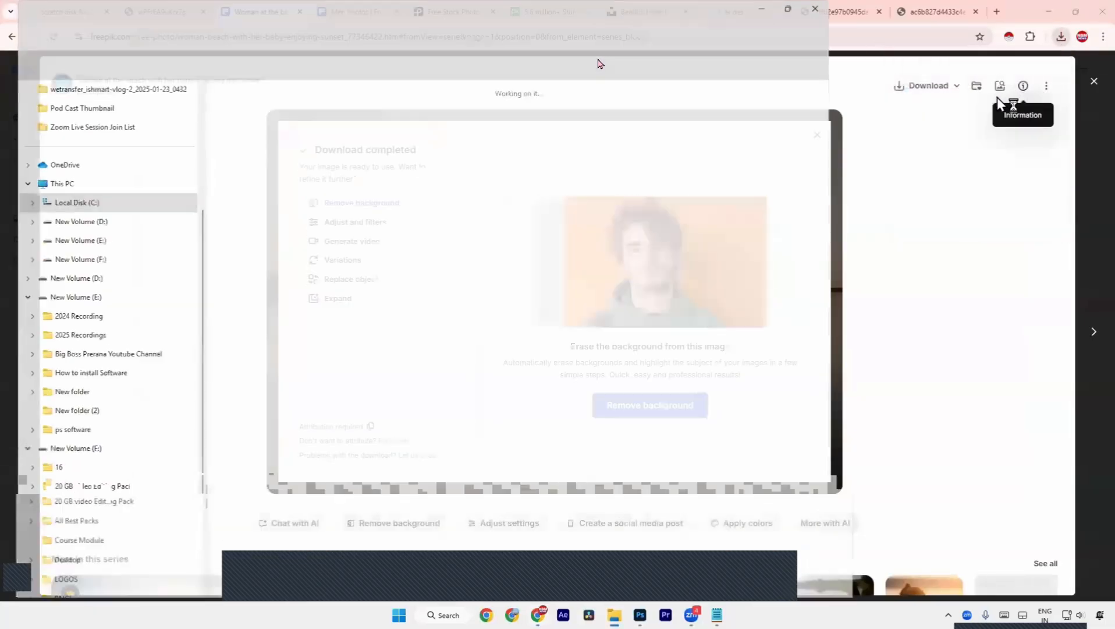
# - Switch to Photoshop and create a new 1920 × 1080 px RGB document at 150 pixels/inch with a white background
pyautogui.hotkey('alt', 'Tab')
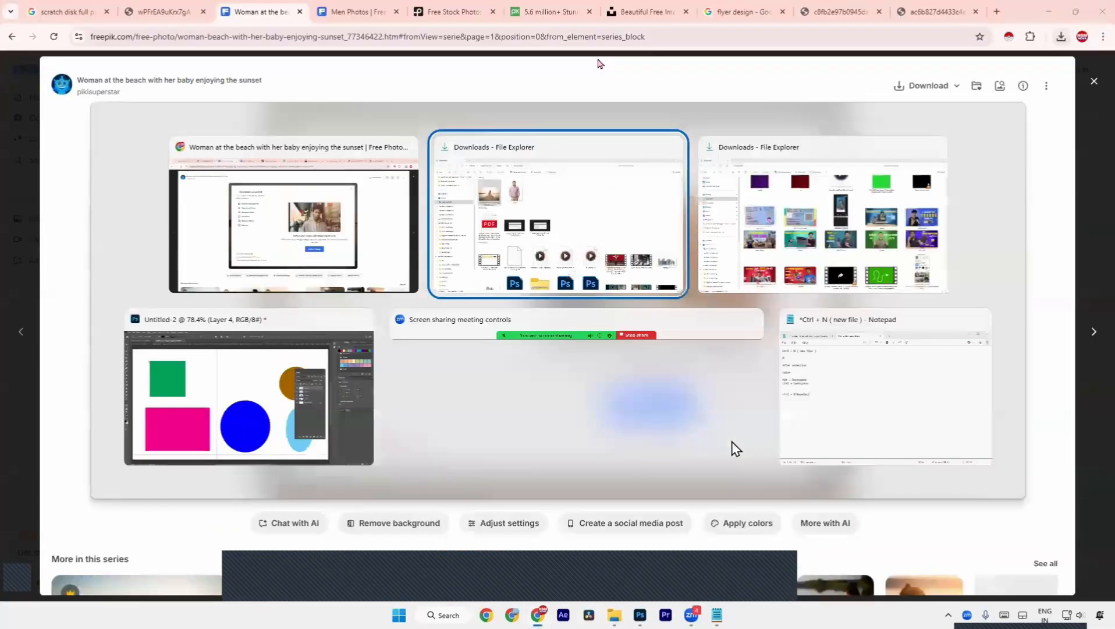
pyautogui.press('Tab')
pyautogui.press('Tab')
pyautogui.hotkey('ctrl', 'n')
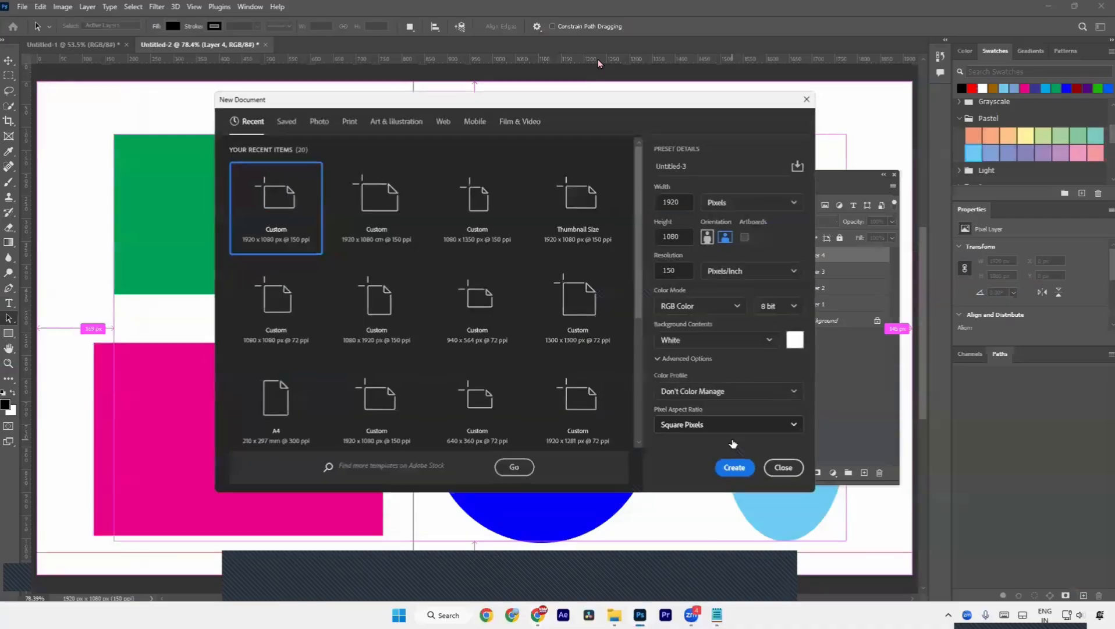
pyautogui.click(734, 469)
# - Show the downloaded beach photo in File Explorer from the browser and go to the Downloads folder
pyautogui.hotkey('alt', 'Tab')
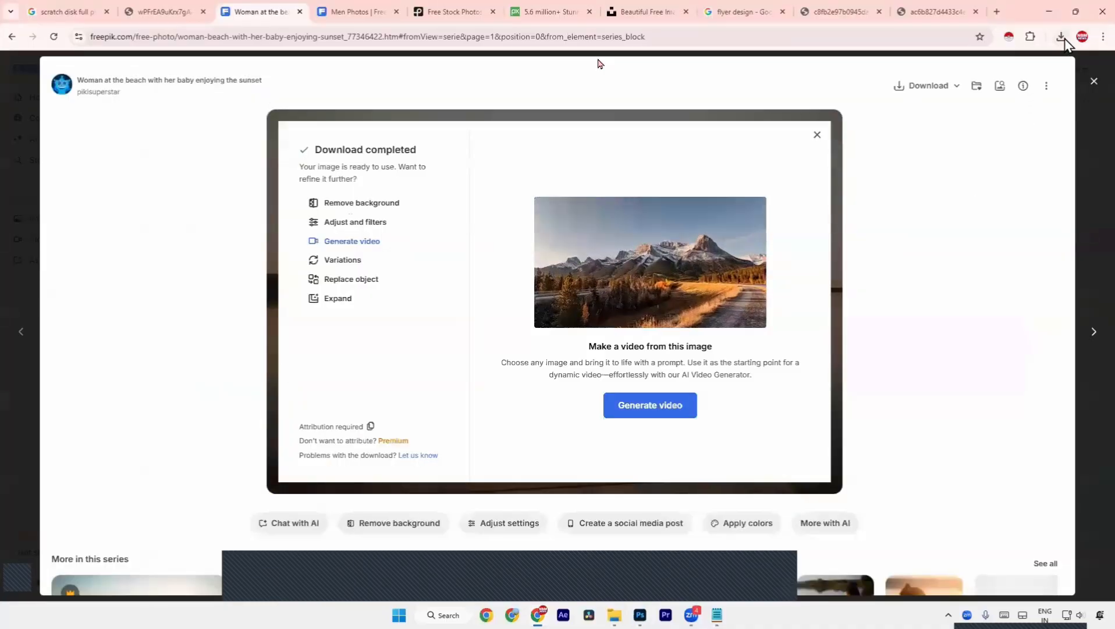
pyautogui.click(1035, 98)
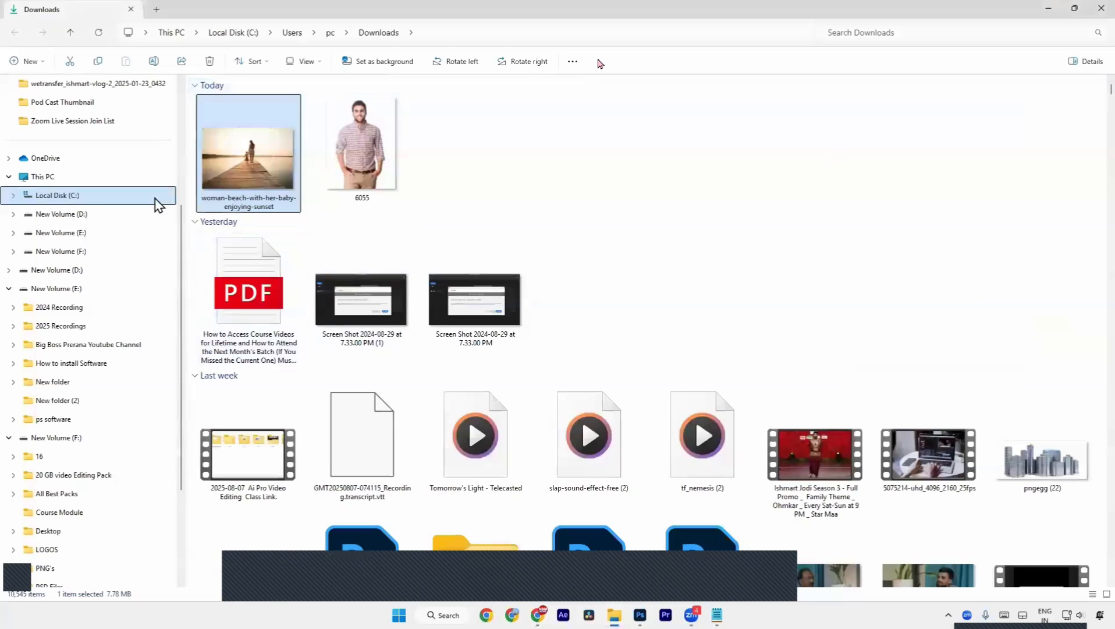
pyautogui.click(139, 197)
pyautogui.click(75, 185)
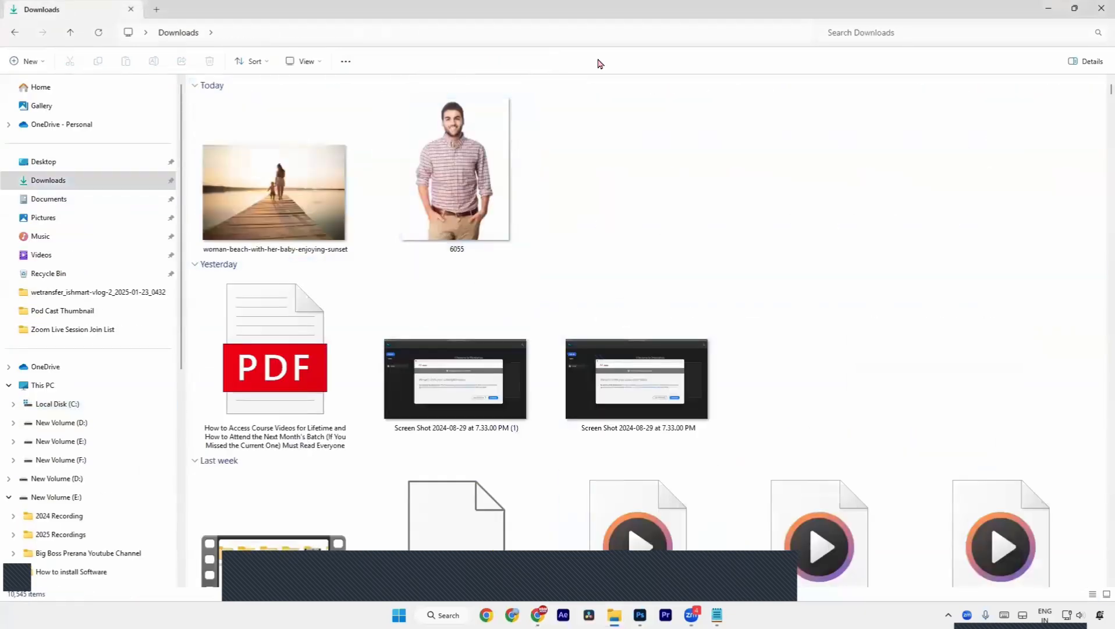
pyautogui.click(611, 265)
pyautogui.moveTo(640, 616)
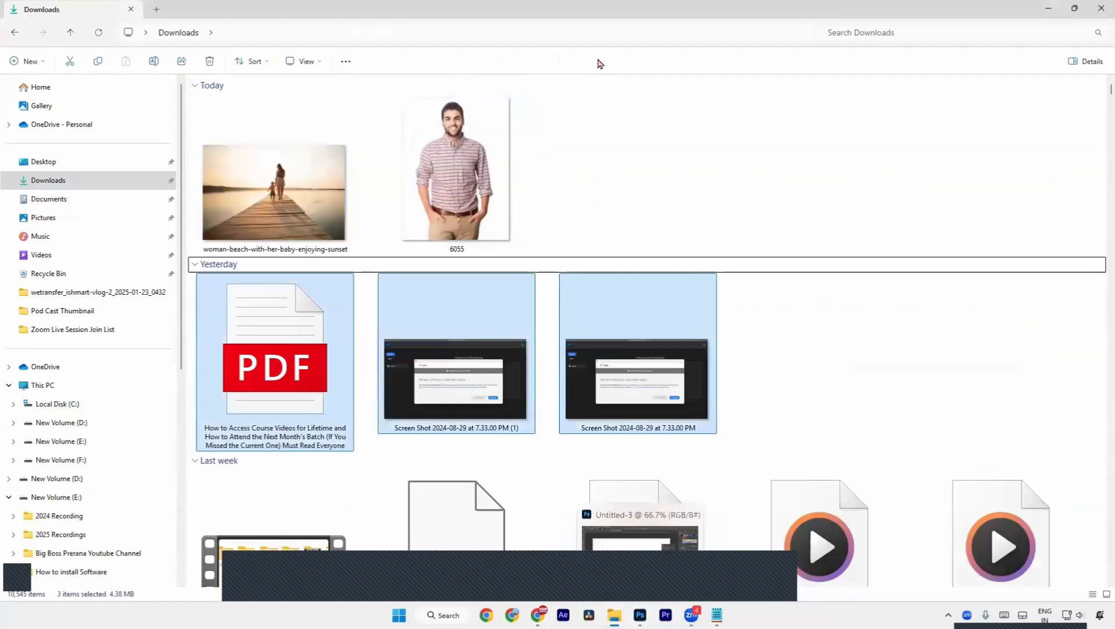
pyautogui.click(791, 341)
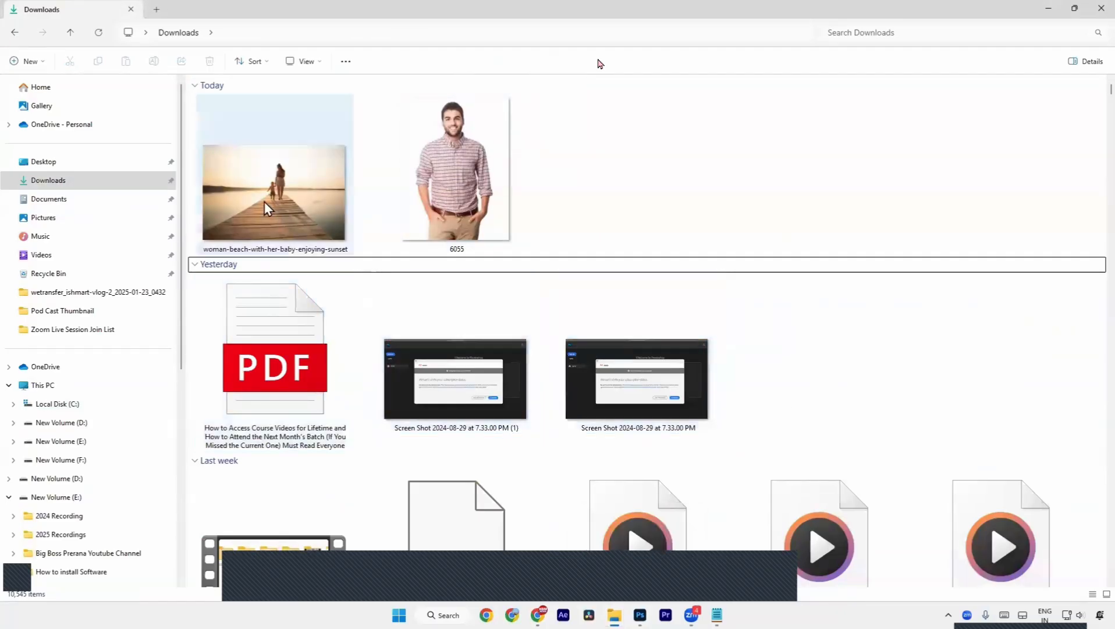
# - Place the image woman-beach-with-her-baby-enjoying-sunset from Downloads into the blank Photoshop document at its fitted size
pyautogui.moveTo(264, 202)
pyautogui.mouseDown()
pyautogui.moveTo(519, 367)
pyautogui.moveTo(649, 621)
pyautogui.moveTo(634, 458)
pyautogui.moveTo(563, 360)
pyautogui.moveTo(427, 308)
pyautogui.moveTo(378, 333)
pyautogui.moveTo(548, 368)
pyautogui.moveTo(368, 269)
pyautogui.moveTo(232, 334)
pyautogui.moveTo(286, 425)
pyautogui.moveTo(667, 411)
pyautogui.moveTo(510, 288)
pyautogui.moveTo(371, 300)
pyautogui.mouseUp()
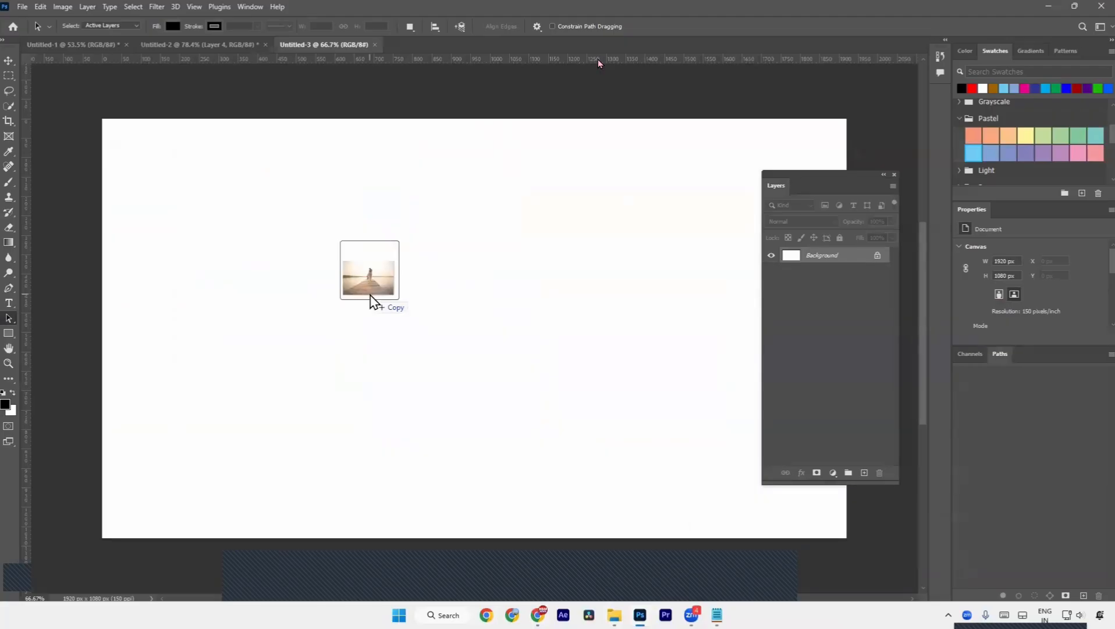
pyautogui.moveTo(370, 295); pyautogui.dragTo(370, 294)
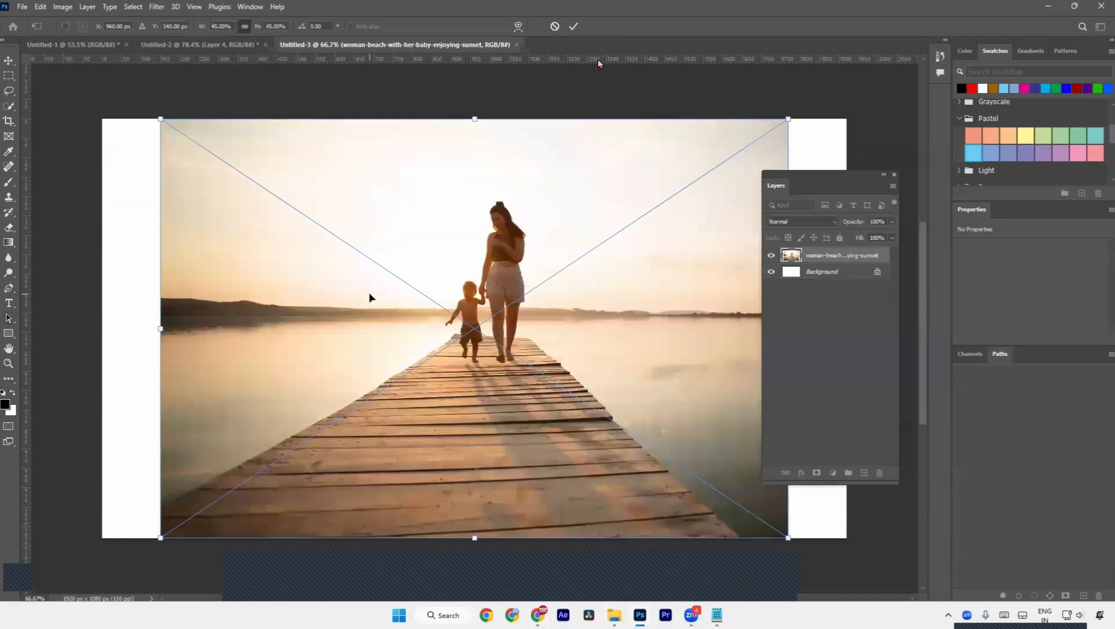
pyautogui.press('Return')
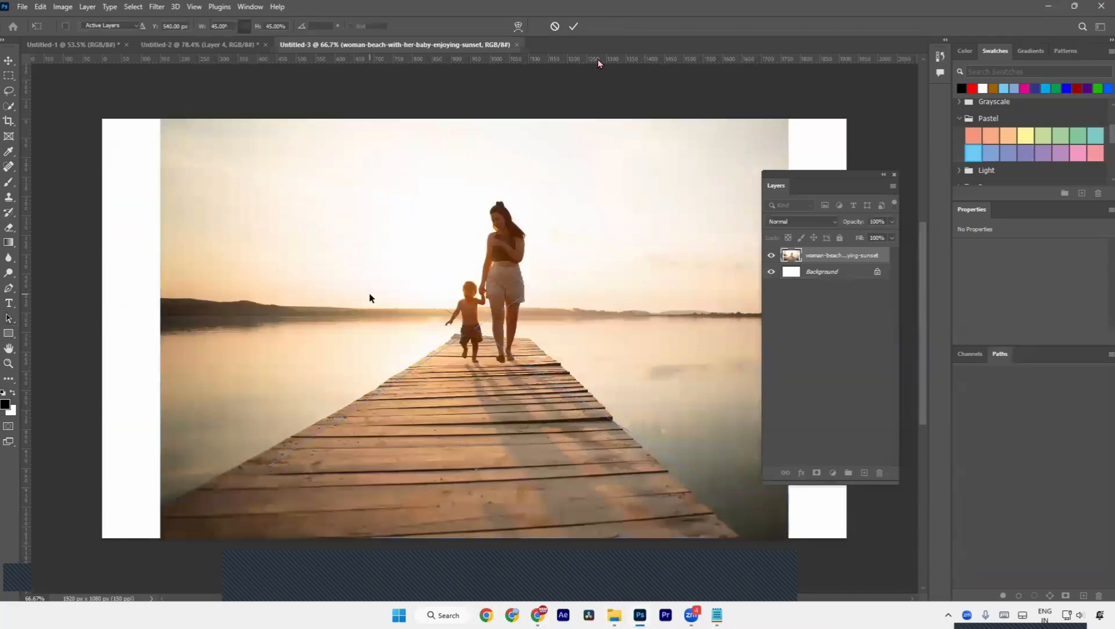
# - Select the woman and child with the Rectangular Marquee tool and turn the selection into a layer mask
pyautogui.click(9, 75)
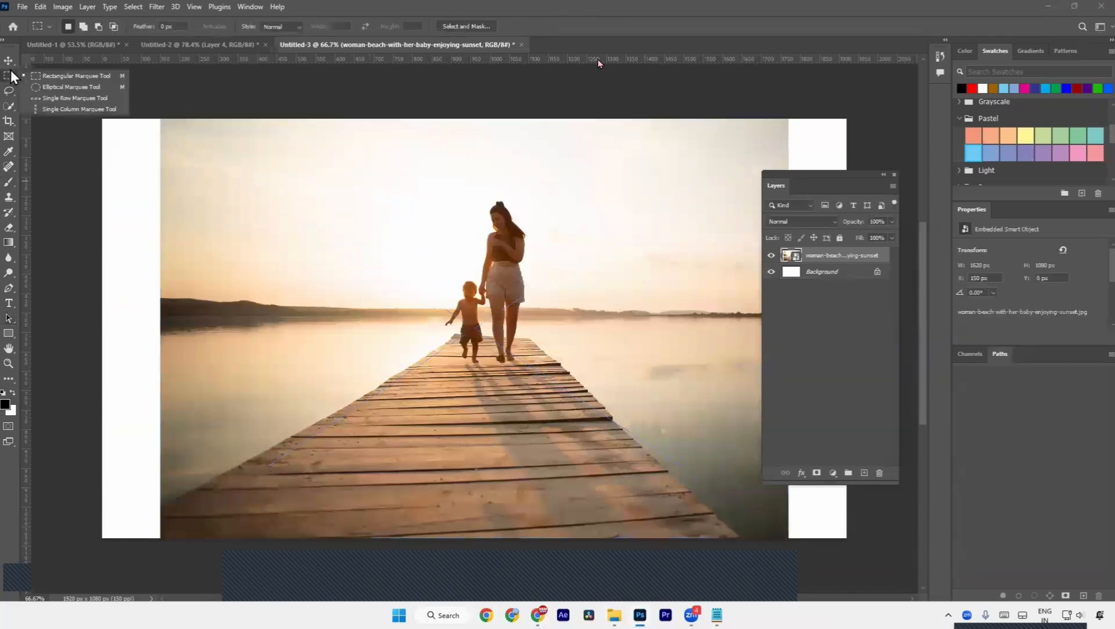
pyautogui.click(59, 78)
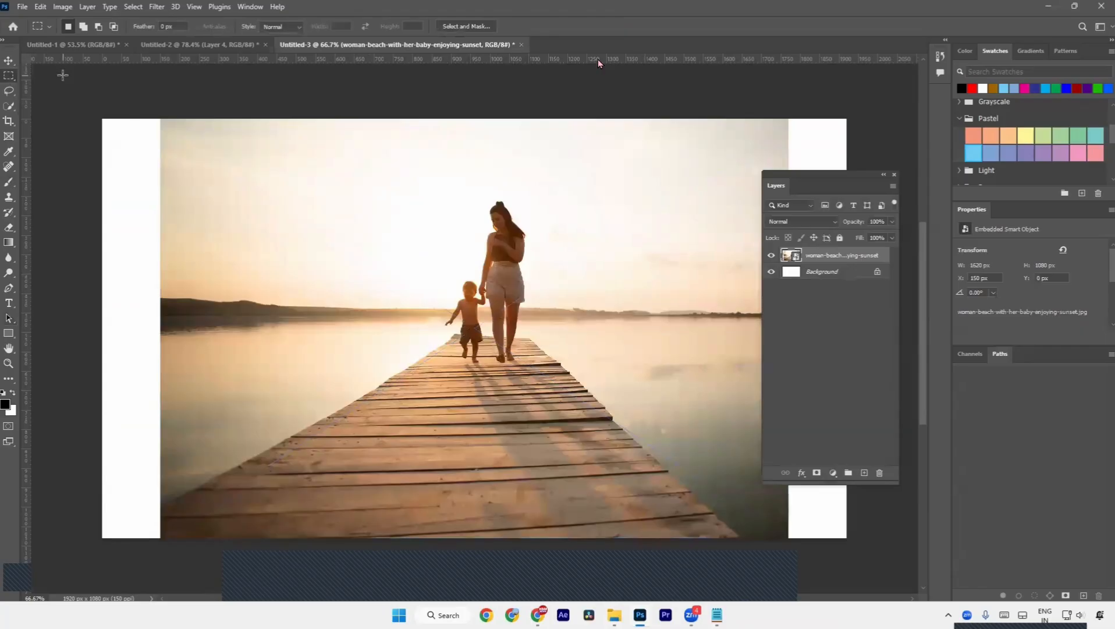
pyautogui.moveTo(415, 181); pyautogui.dragTo(560, 383)
pyautogui.click(817, 473)
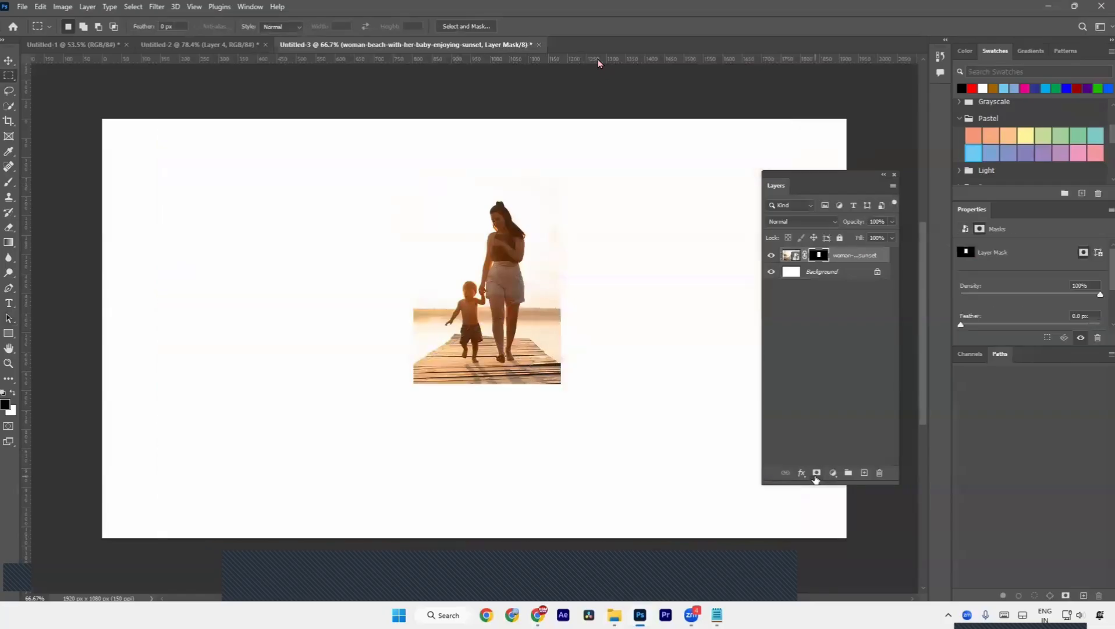
# - Move the masked beach photo down and towards the canvas's left side, to about X -303 px, Y 206 px
pyautogui.press('c')
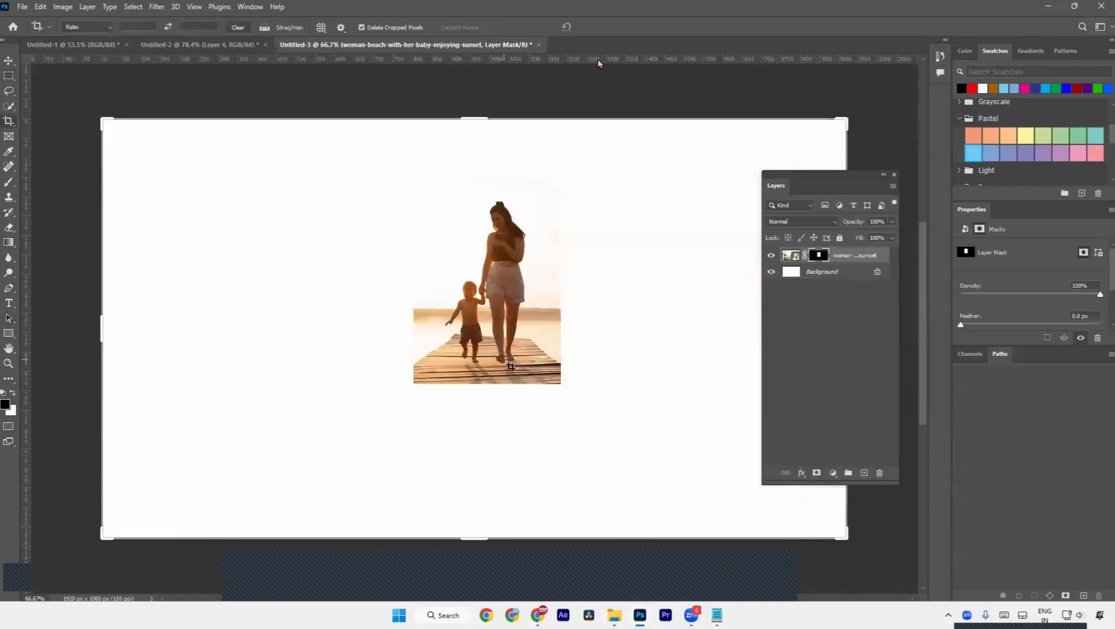
pyautogui.press('v')
pyautogui.moveTo(503, 351); pyautogui.dragTo(566, 515)
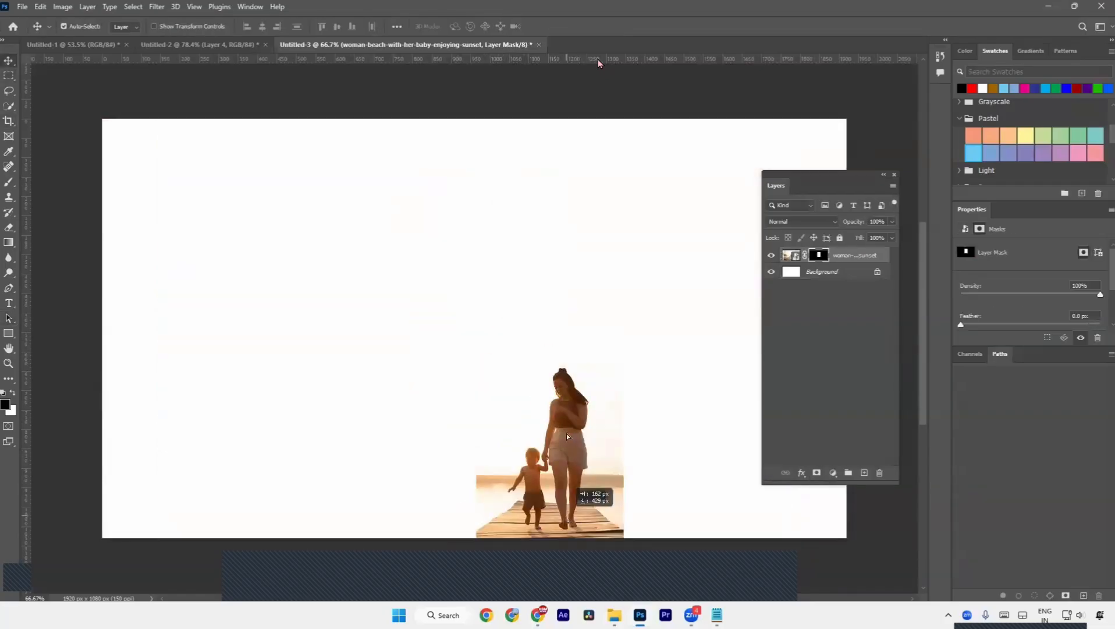
pyautogui.moveTo(566, 433); pyautogui.dragTo(325, 426)
# - Place the image 6055 from the Downloads folder into the document, beside the masked beach photo
pyautogui.hotkey('alt', 'Tab')
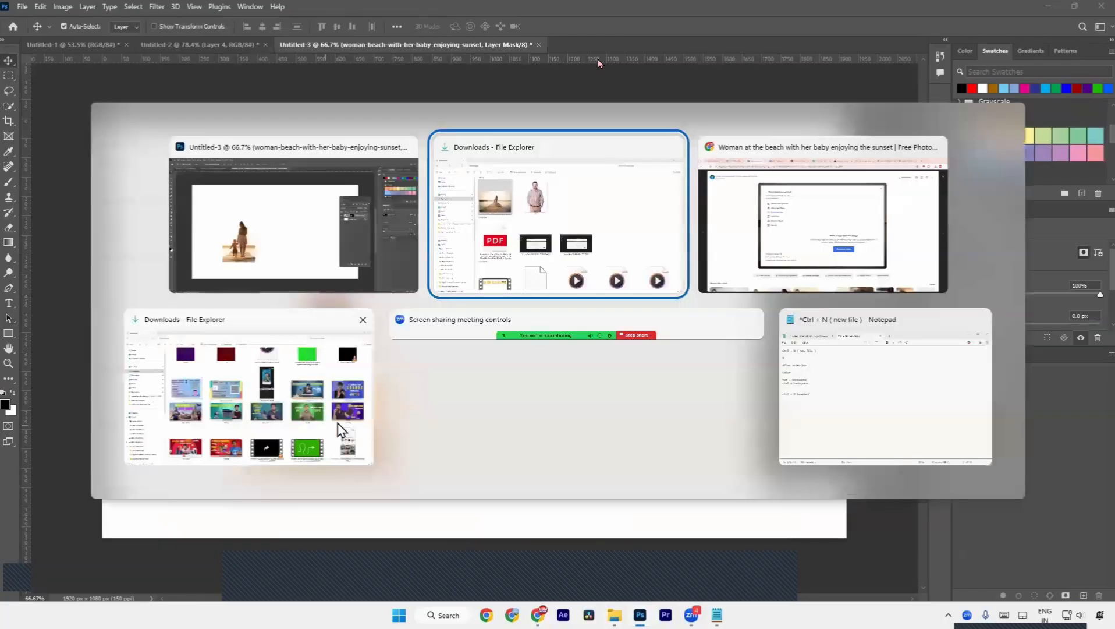
pyautogui.moveTo(487, 173); pyautogui.dragTo(678, 411)
pyautogui.press('Return')
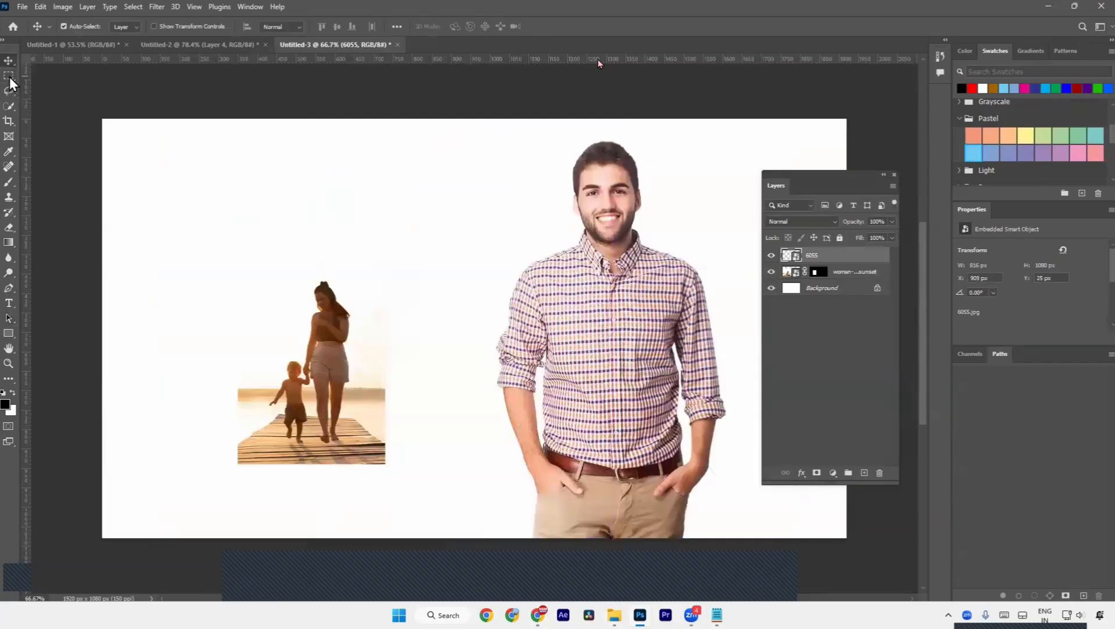
# - Draw an elliptical marquee around the man's head and chest and apply it as a mask on the 6055 layer
pyautogui.rightClick(10, 77)
pyautogui.click(48, 86)
pyautogui.moveTo(484, 150); pyautogui.dragTo(721, 352)
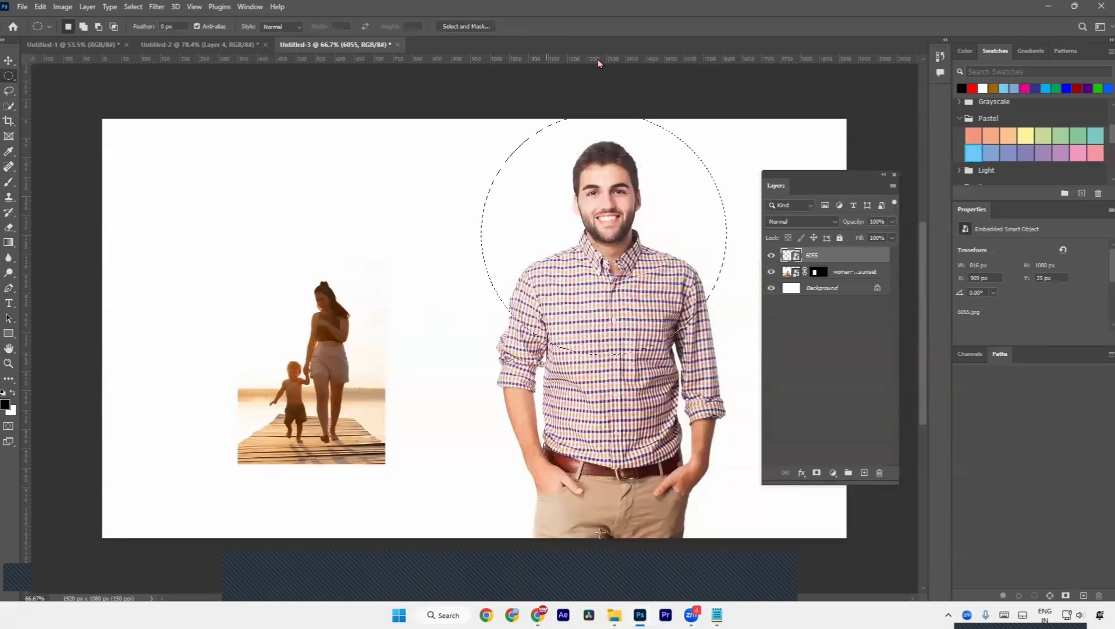
pyautogui.click(817, 472)
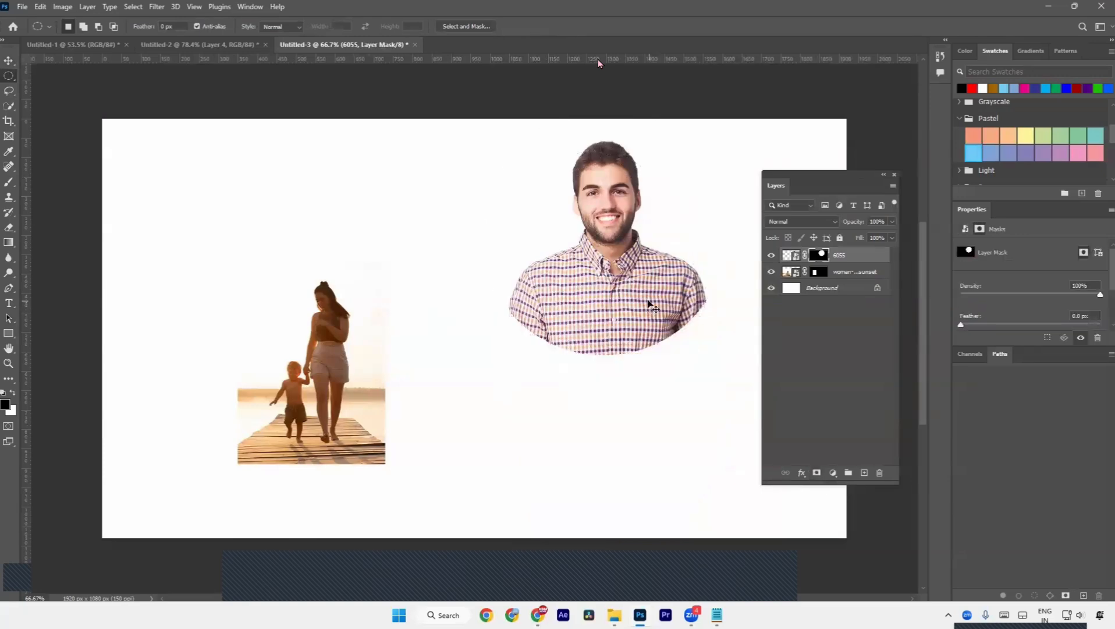
# - Move the masked portrait down level with the beach photo, then delete the 6055 layer
pyautogui.press('v')
pyautogui.moveTo(650, 306); pyautogui.dragTo(643, 415)
pyautogui.press('a')
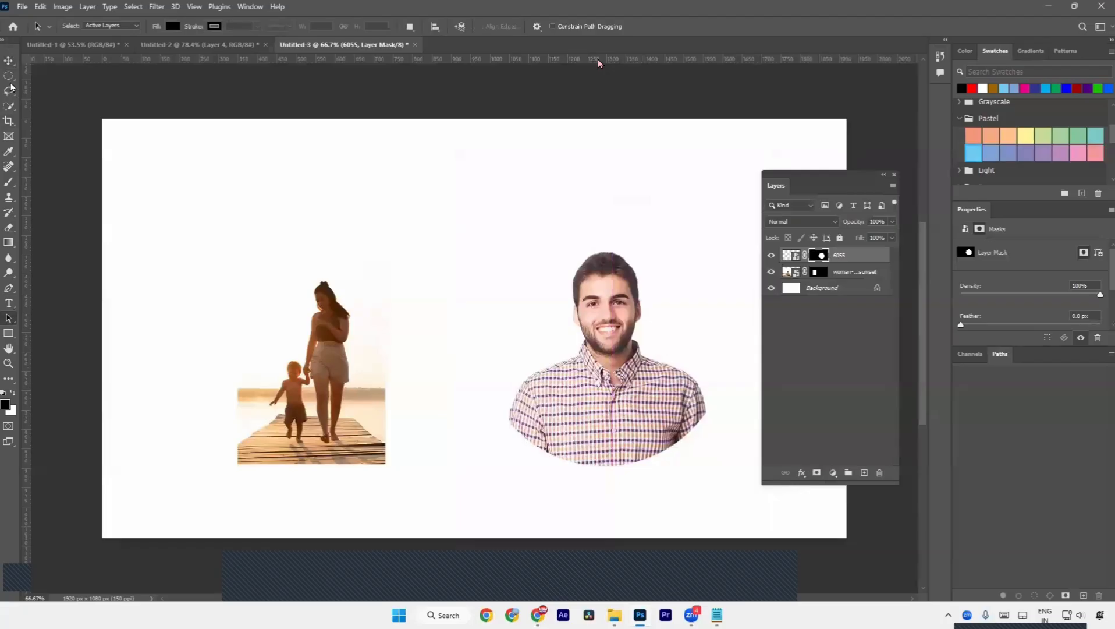
pyautogui.press('Delete')
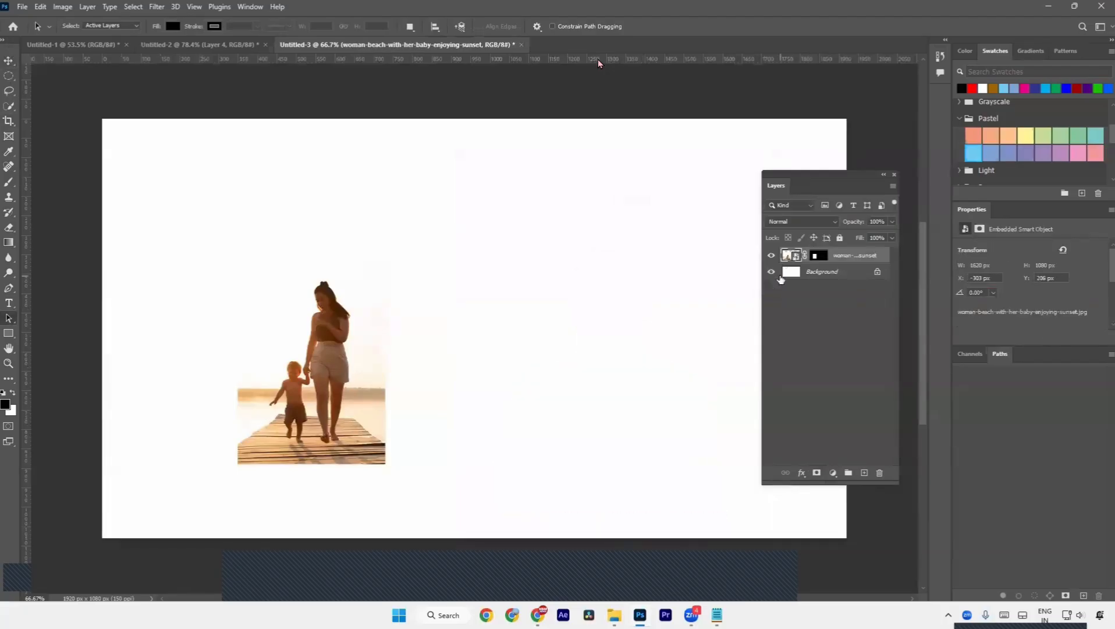
# - Delete the masked beach photo layer so only the Background remains, and choose the Lasso tool
pyautogui.press('Delete')
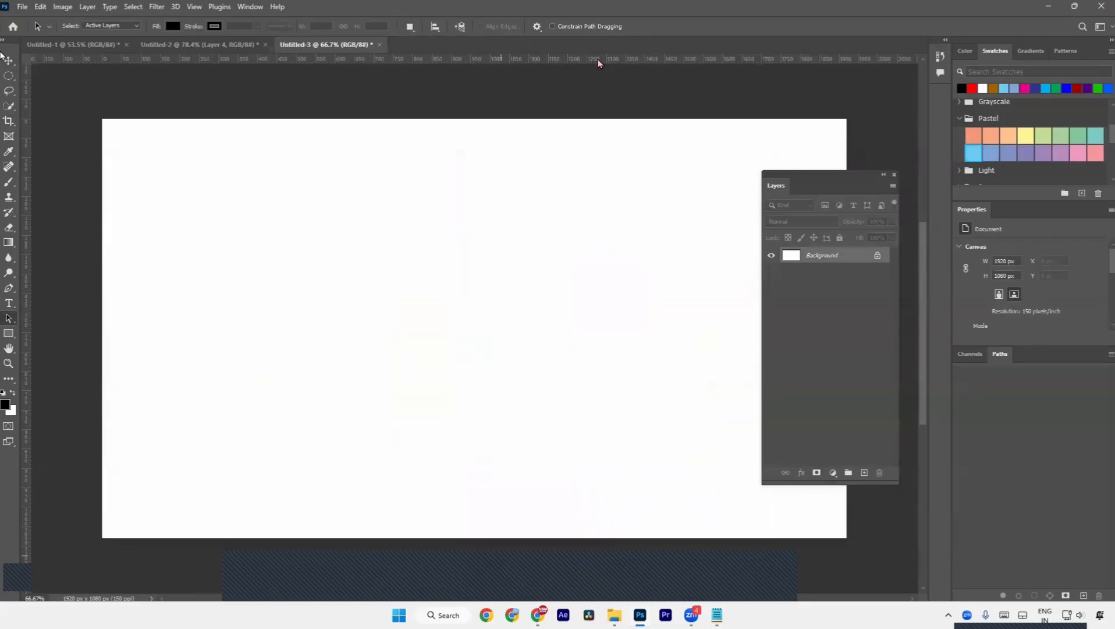
pyautogui.click(9, 91)
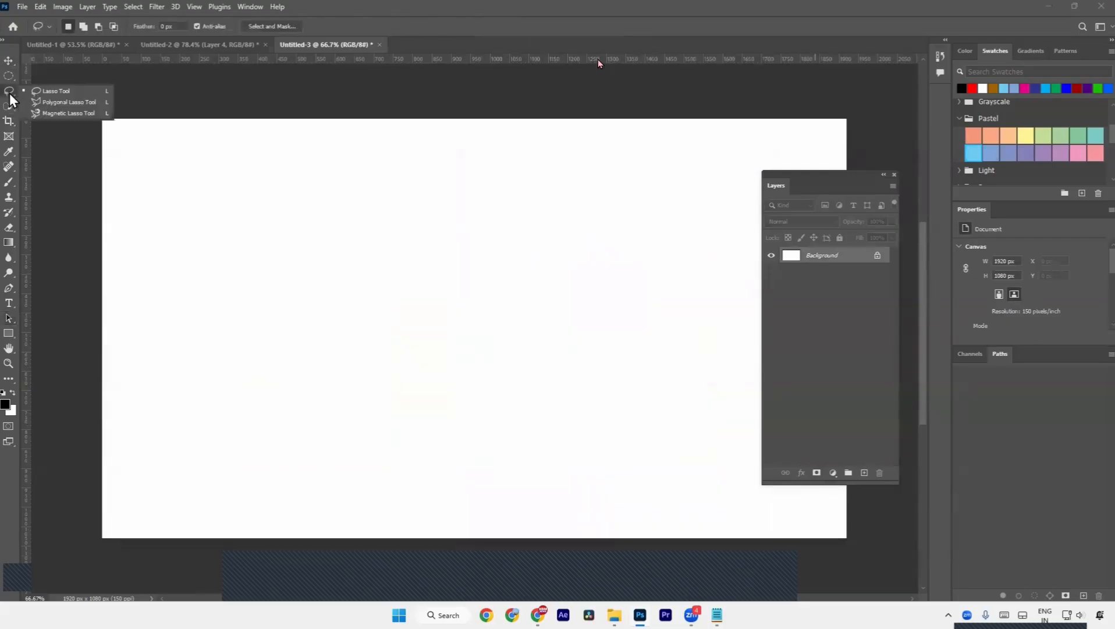
pyautogui.click(57, 92)
# - Review the filled shapes in the Untitled-1 and Untitled-2 documents, then return to Untitled-3
pyautogui.click(64, 45)
pyautogui.press('a')
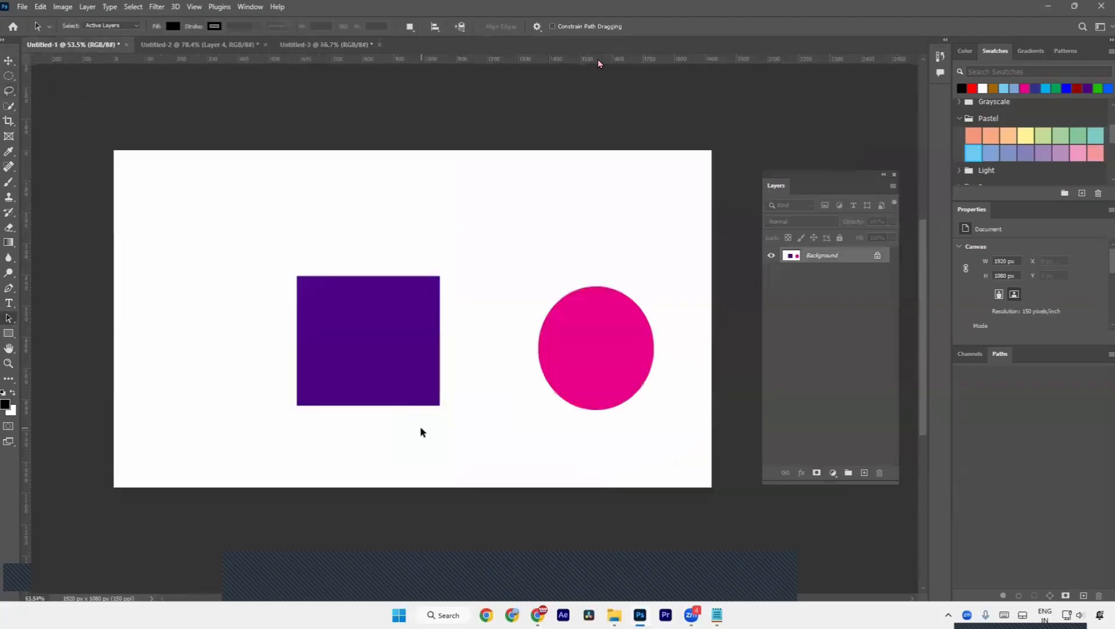
pyautogui.click(166, 46)
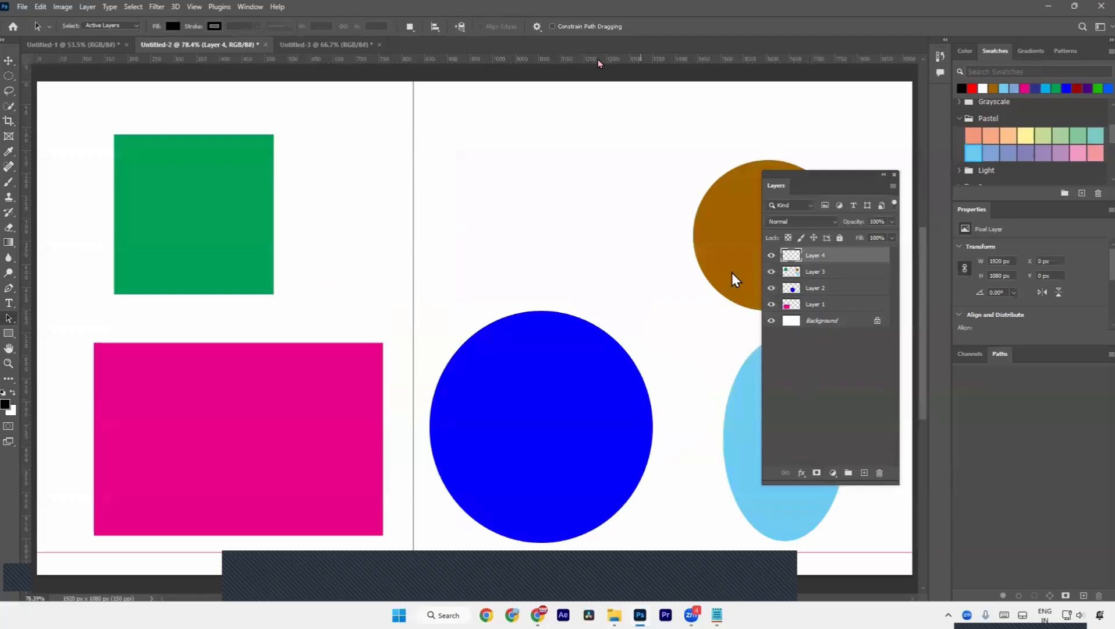
pyautogui.click(314, 51)
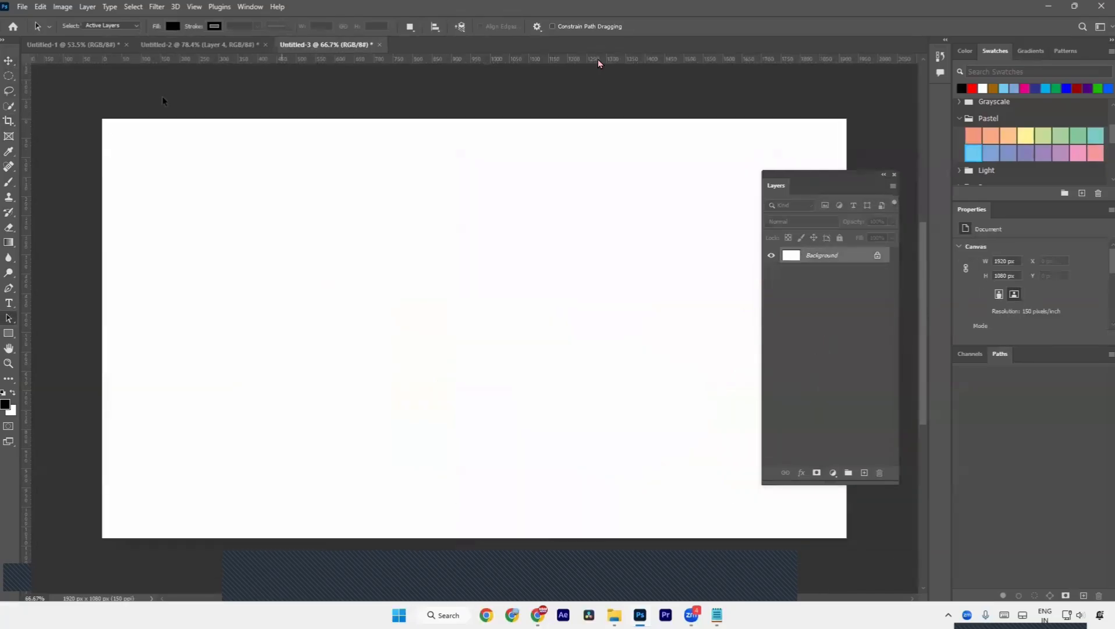
pyautogui.click(11, 91)
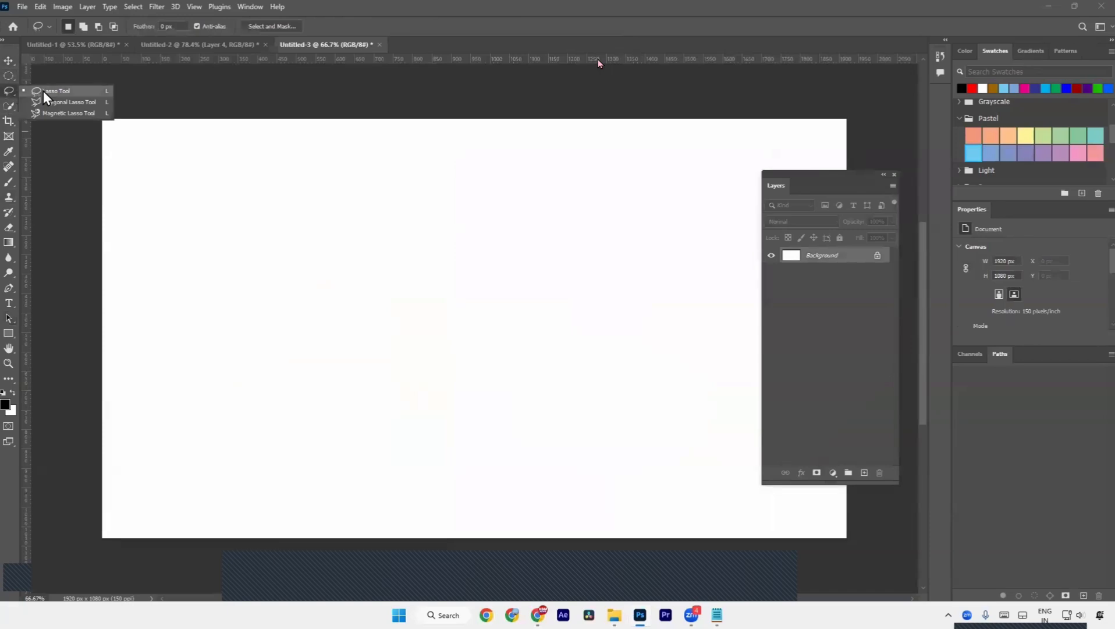
pyautogui.click(47, 92)
pyautogui.click(10, 79)
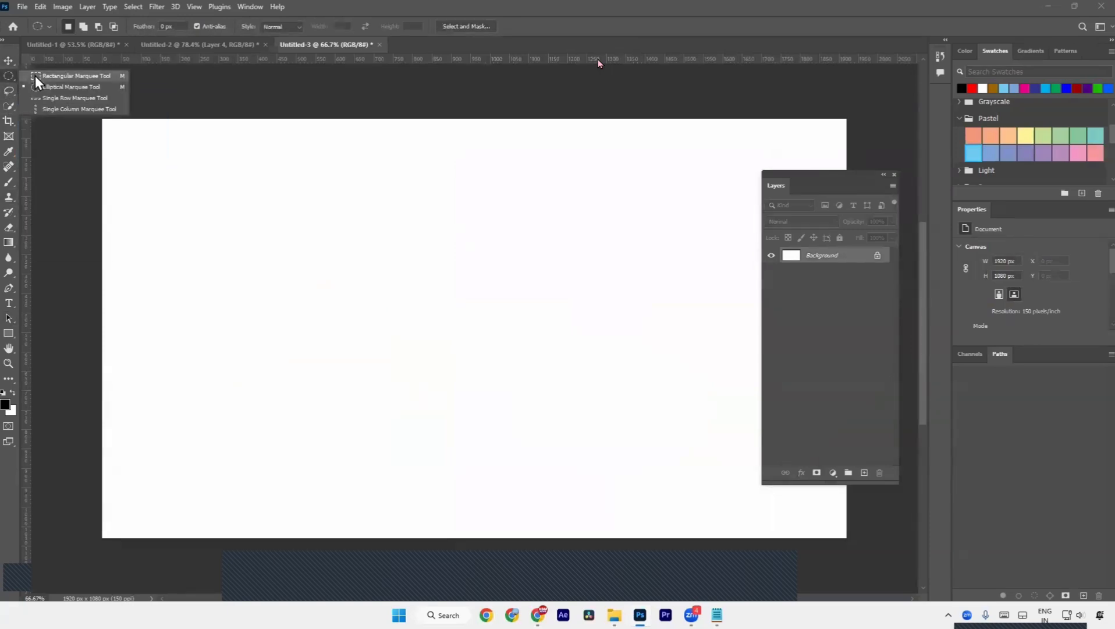
pyautogui.click(422, 523)
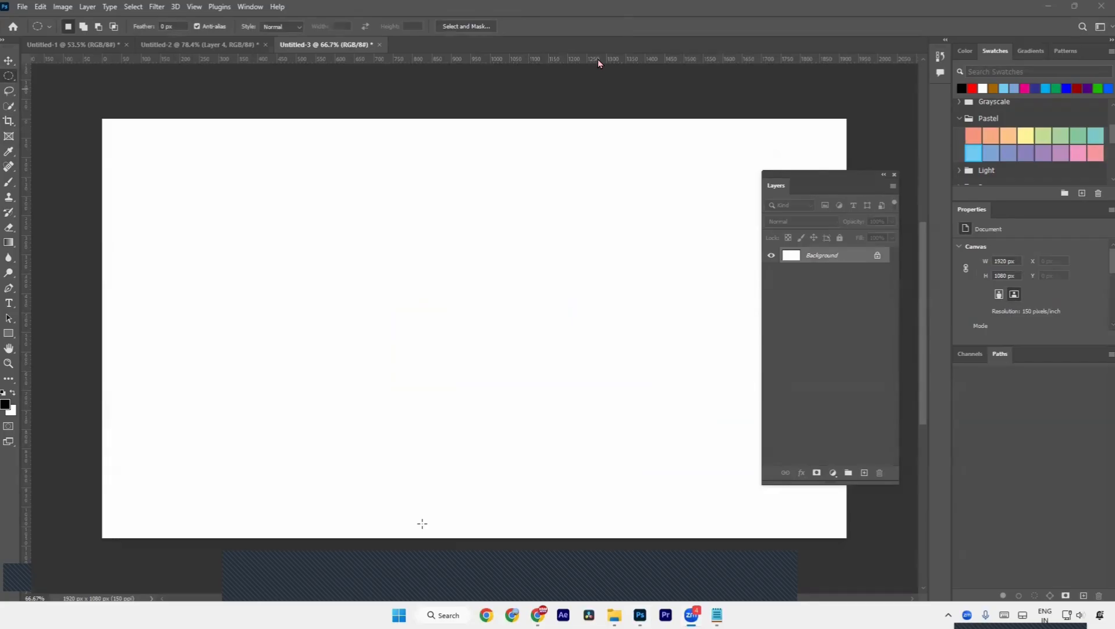
pyautogui.rightClick(9, 75)
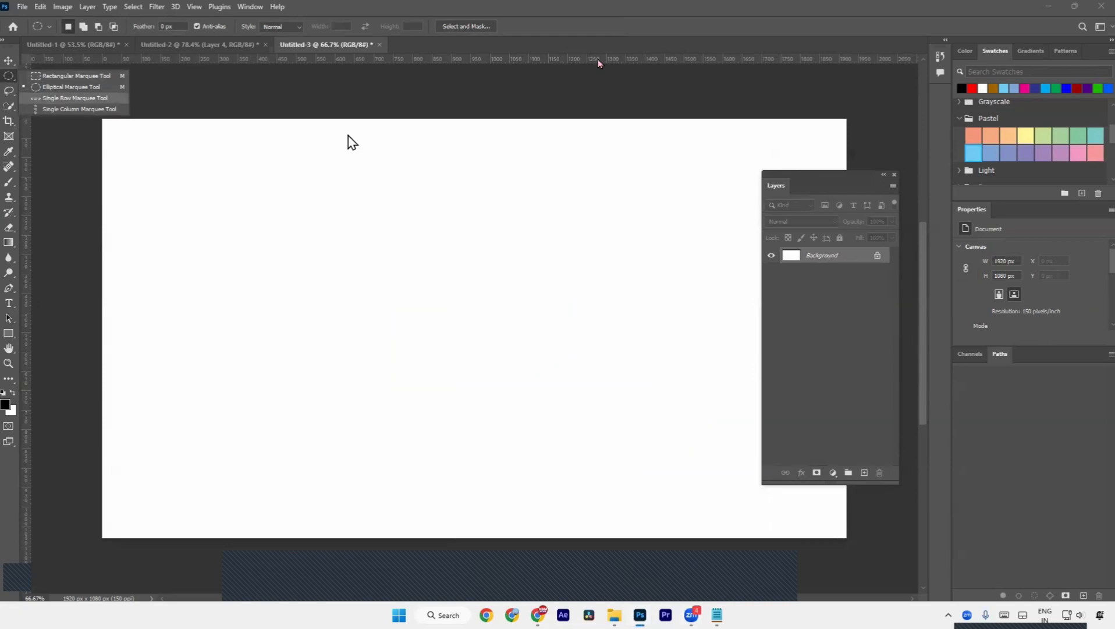
# - Switch to Chrome and look through the open pages for the Google image results on flyer design
pyautogui.hotkey('alt', 'Tab')
pyautogui.hotkey('alt', 'Tab')
pyautogui.hotkey('alt', 'Tab')
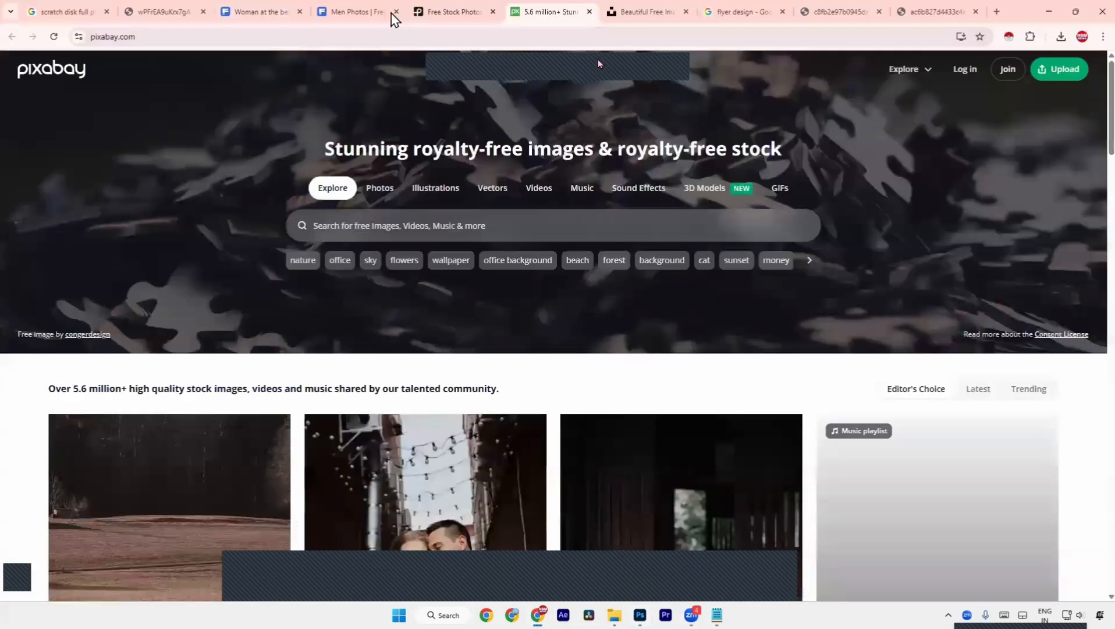
pyautogui.click(378, 12)
pyautogui.click(232, 12)
pyautogui.click(160, 10)
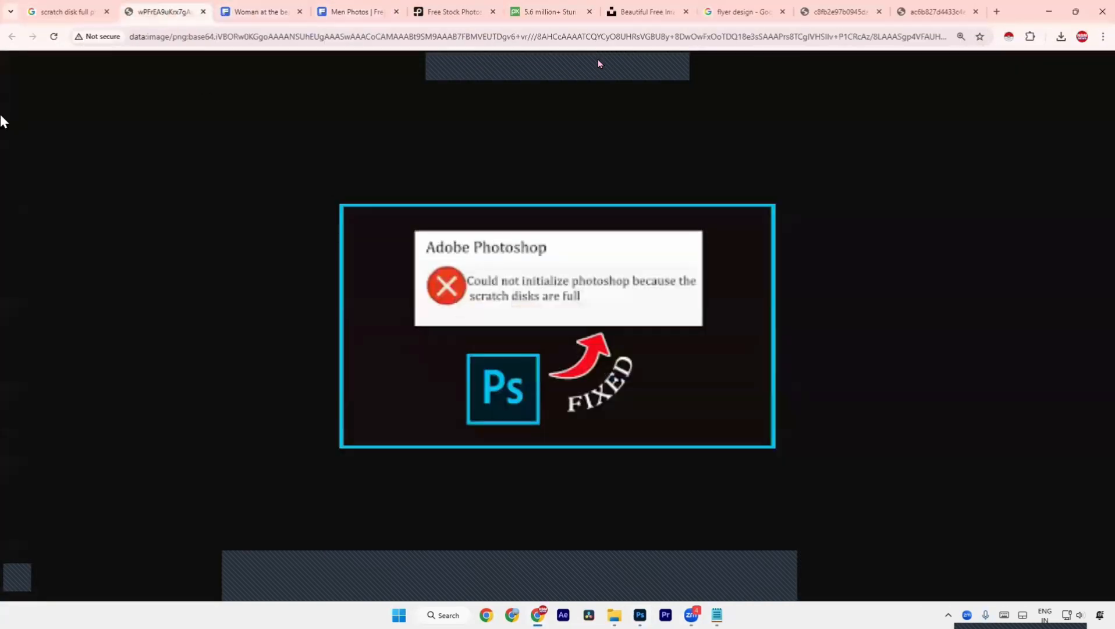
pyautogui.click(267, 12)
pyautogui.click(477, 8)
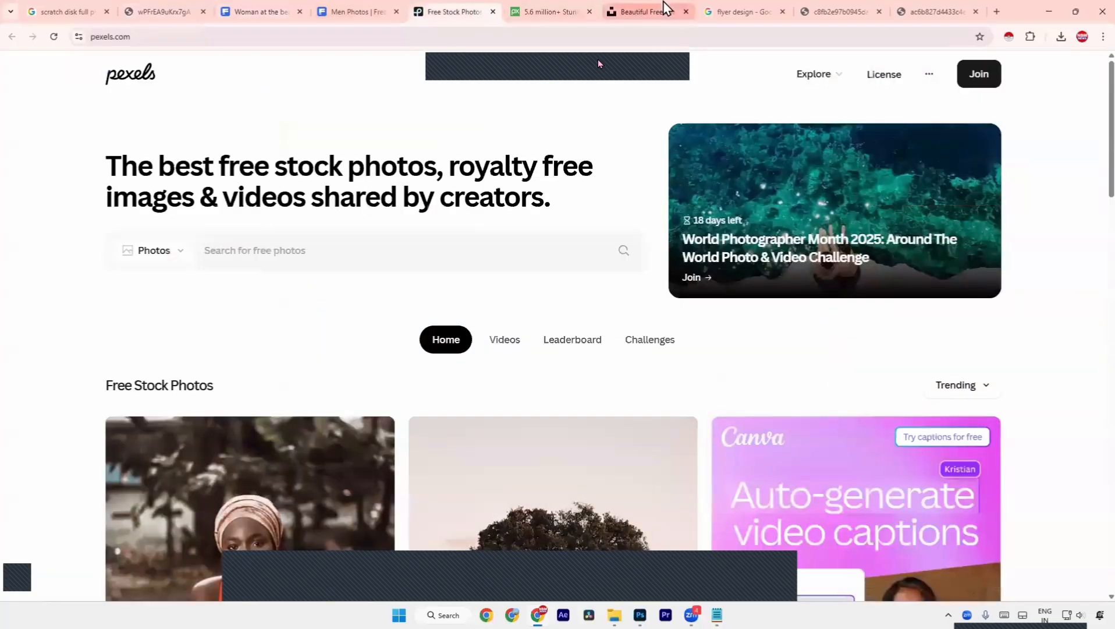
pyautogui.click(721, 11)
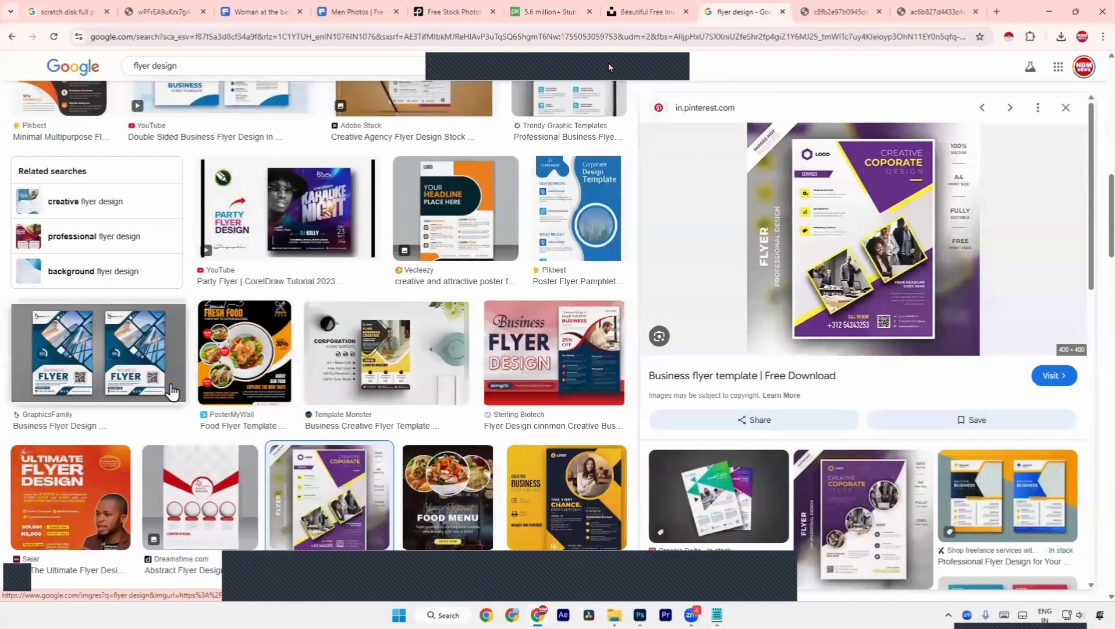
# - Preview the Sterling Biotech business flyer, then search Google Images for "flyer curve design"
pyautogui.click(620, 359)
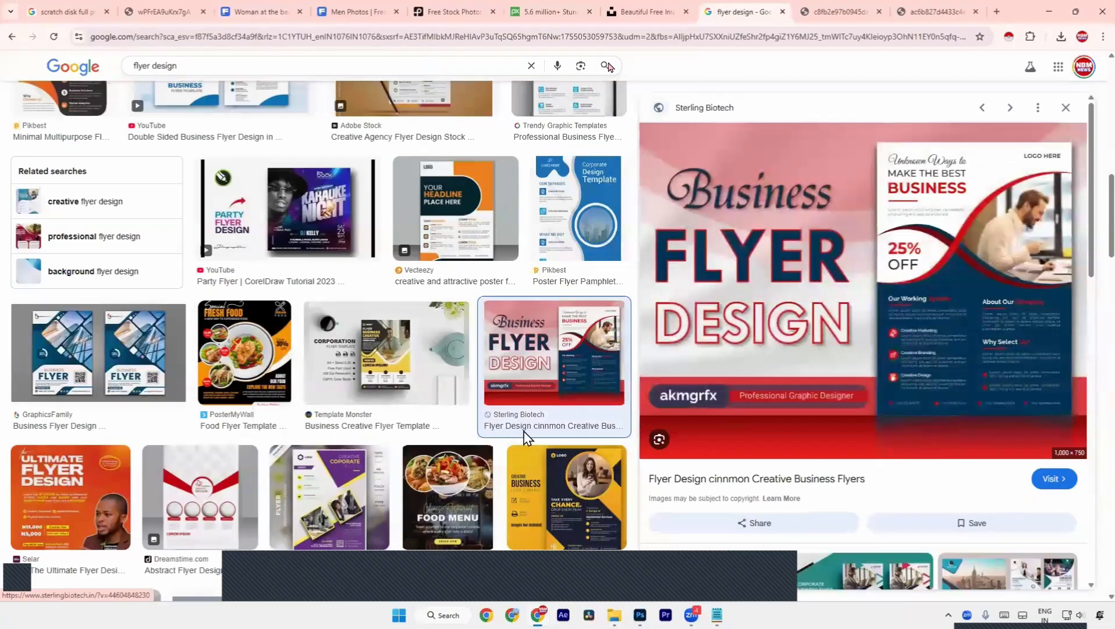
pyautogui.scroll(-4, 527, 437)
pyautogui.click(153, 66)
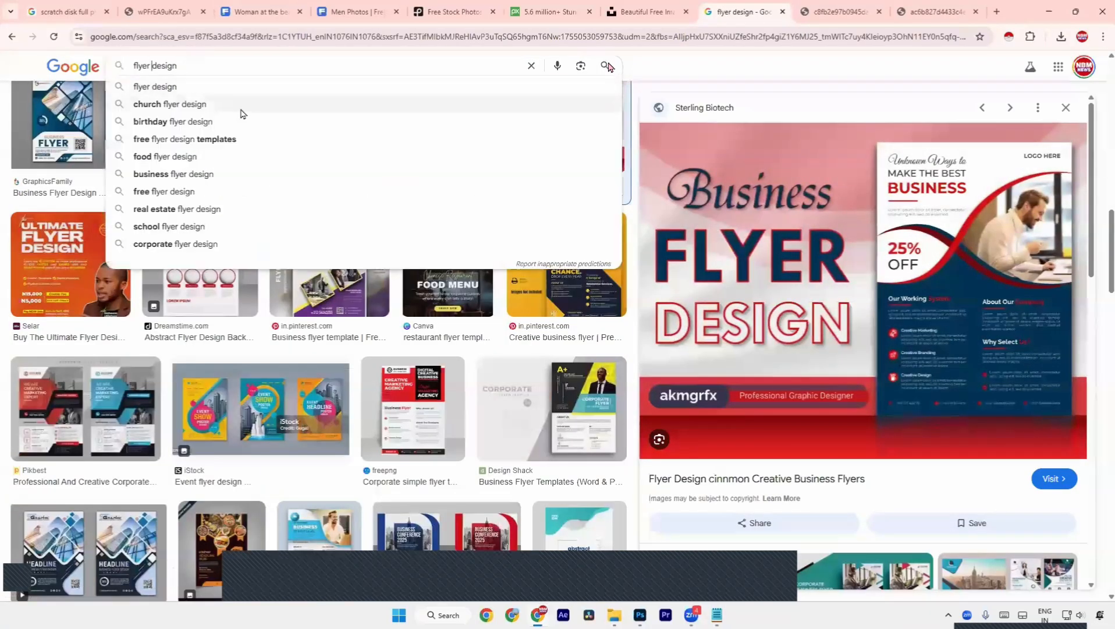
pyautogui.write('curve')
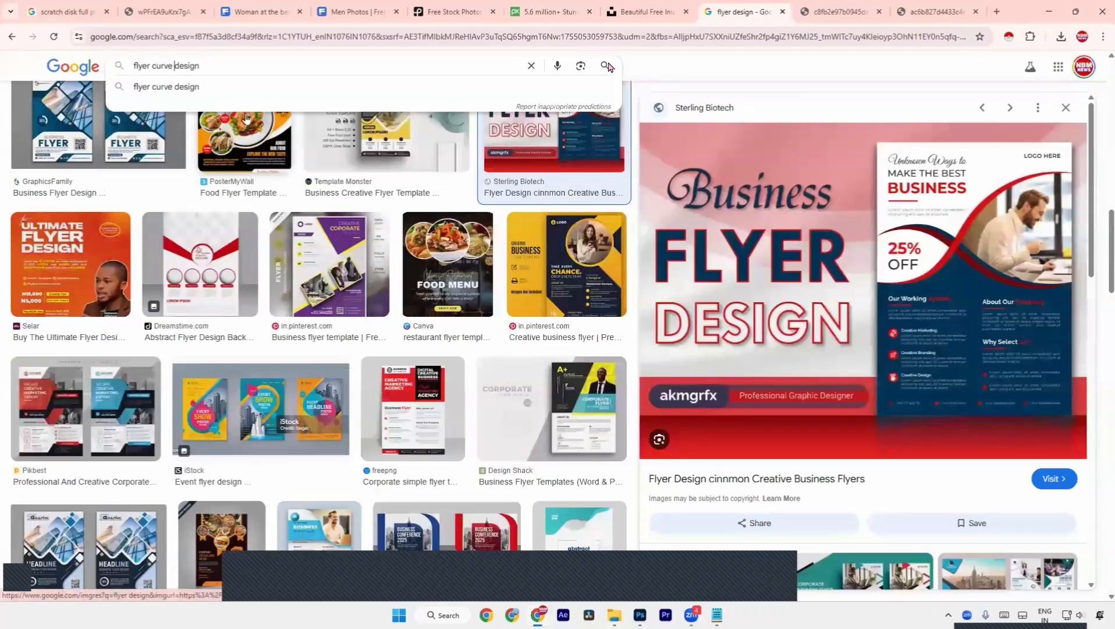
pyautogui.press('Return')
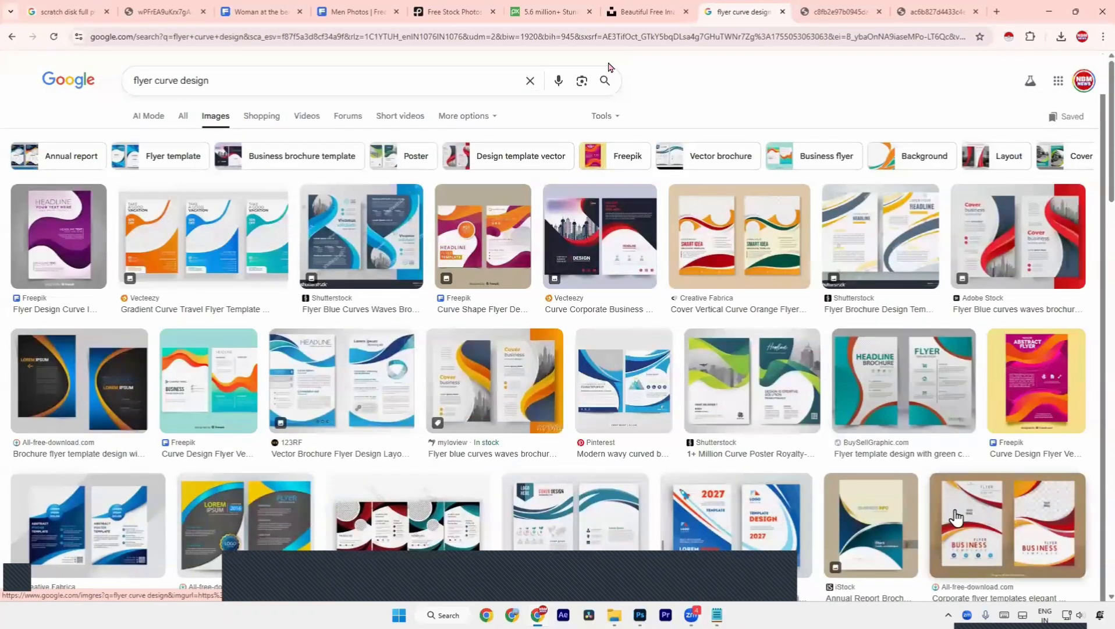
# - Open Vecteezy's Gradient Curve Travel Flyer image full size in a new browser tab to examine its curved shapes
pyautogui.click(204, 239)
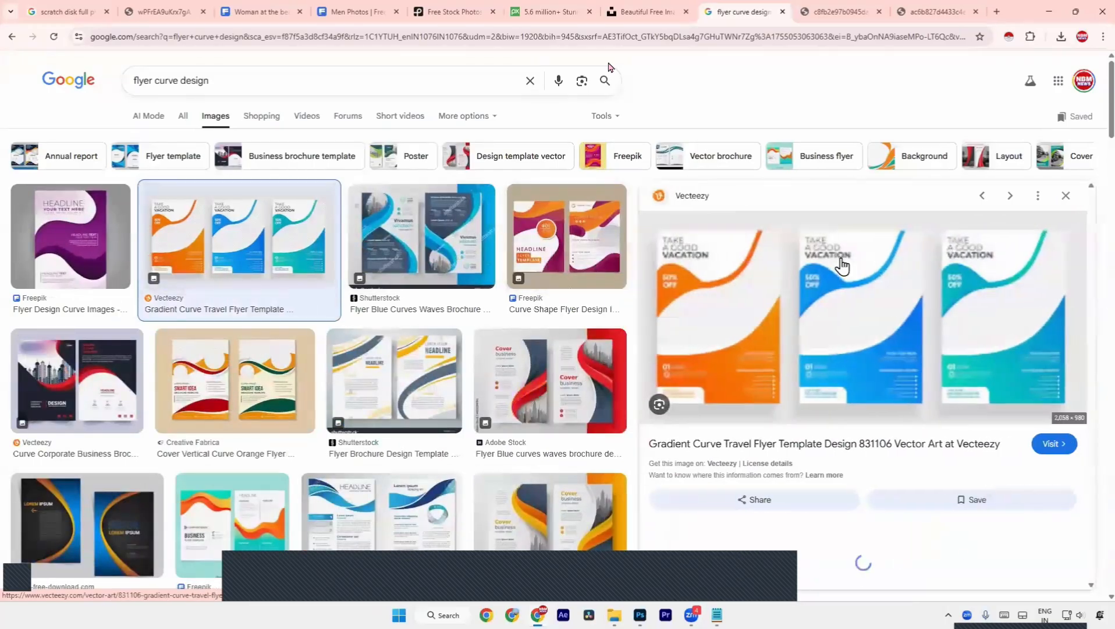
pyautogui.rightClick(814, 270)
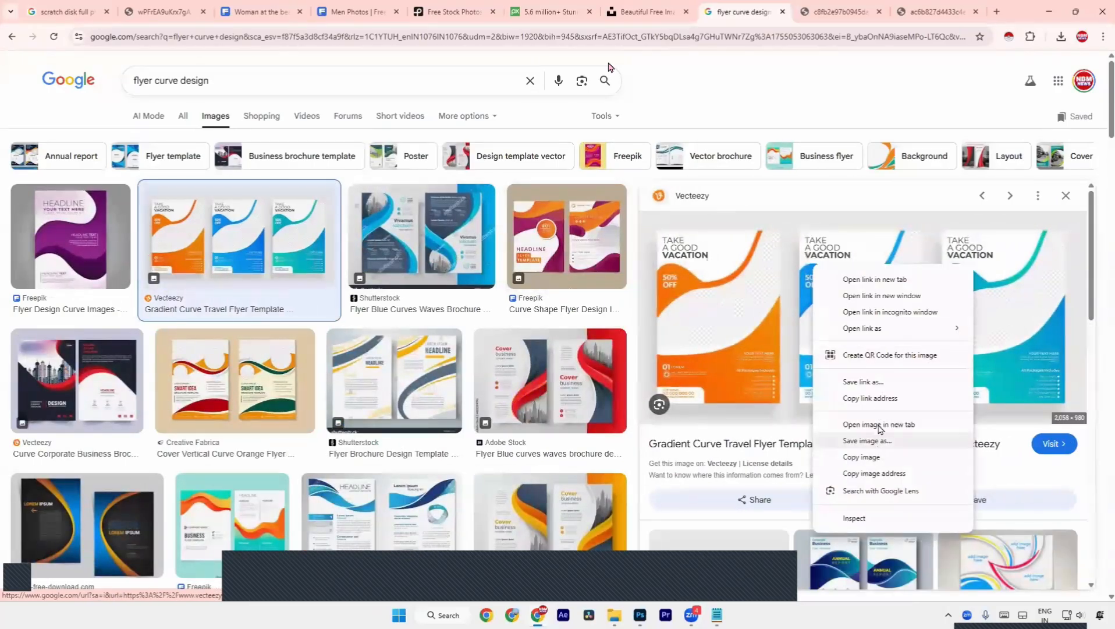
pyautogui.press('Up')
pyautogui.press('Return')
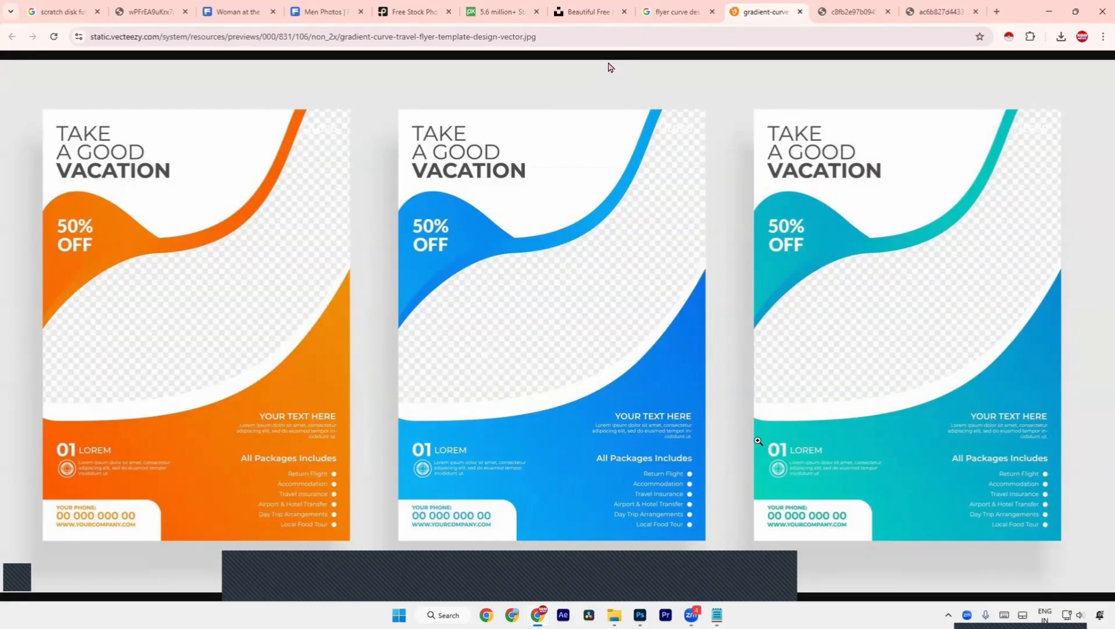
# - Switch back to Photoshop and activate the Lasso tool in Untitled-3
pyautogui.hotkey('alt', 'Tab')
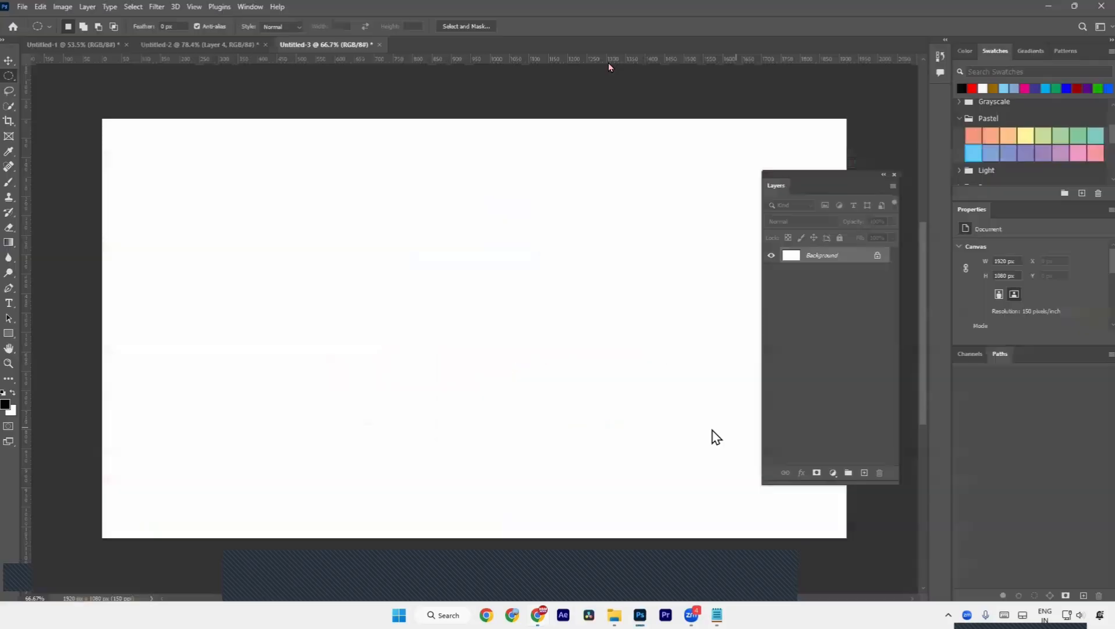
pyautogui.click(8, 91)
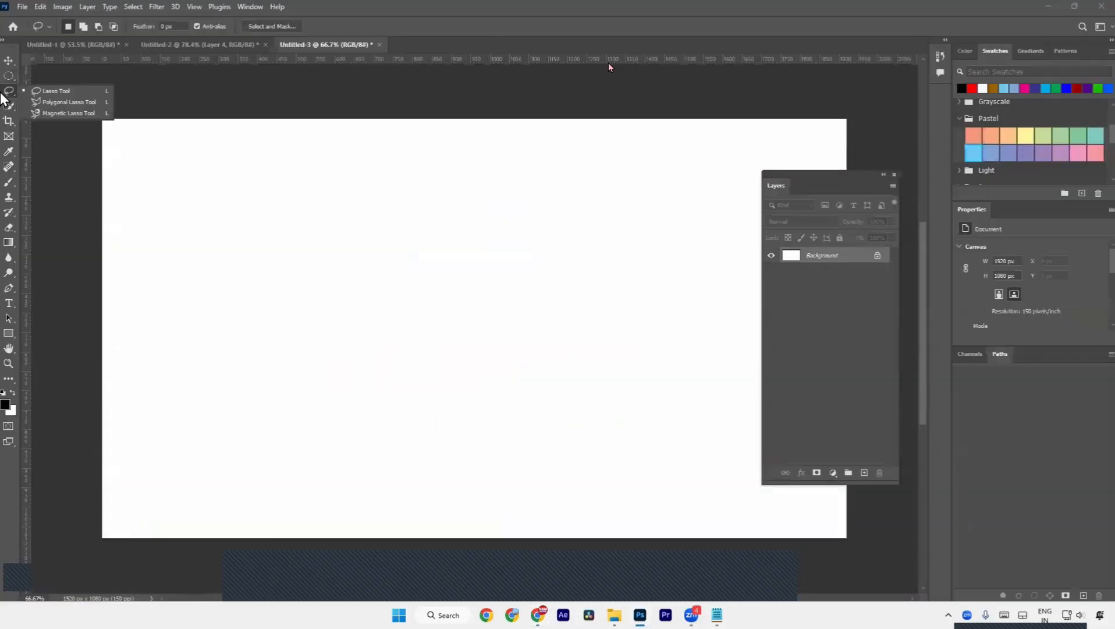
pyautogui.click(46, 97)
# - Switch to the Notepad shortcut notes and add the Lasso shortcut "L" below the deselect line
pyautogui.hotkey('alt', 'Tab')
pyautogui.press('Tab')
pyautogui.press('Tab')
pyautogui.press('Tab')
pyautogui.press('Tab')
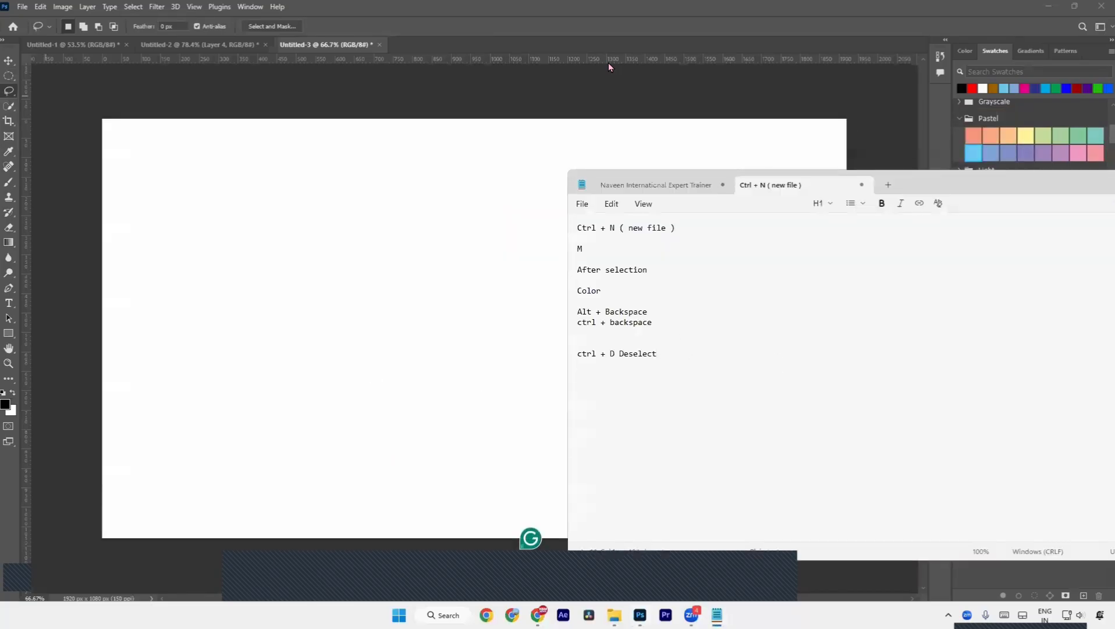
pyautogui.press('Return')
pyautogui.press('Return')
pyautogui.press('Return')
pyautogui.write('L')
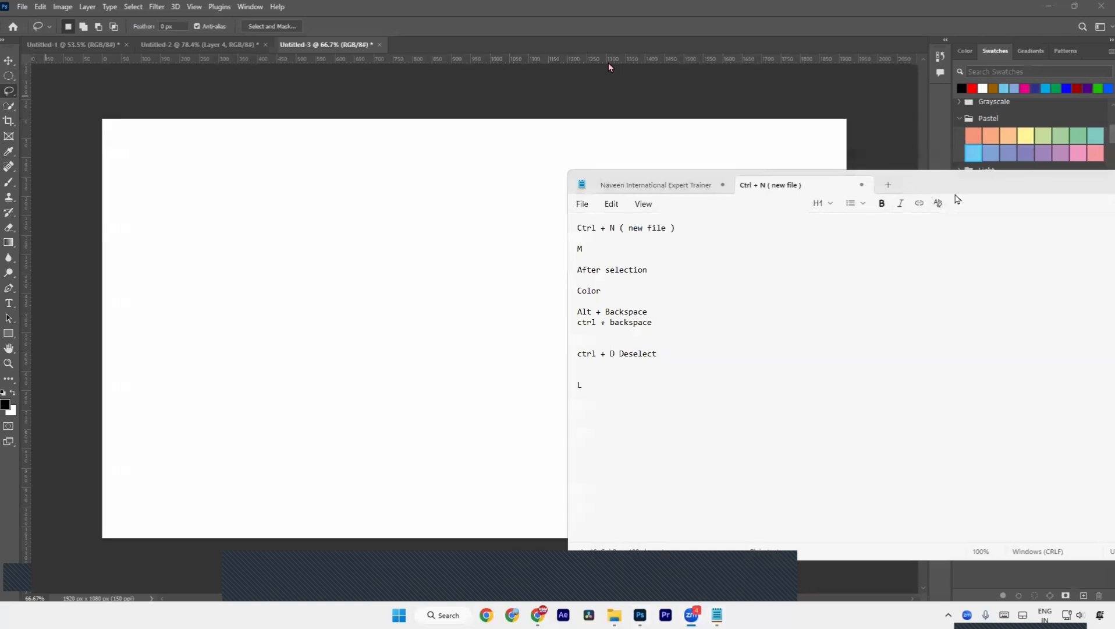
# - Back in Photoshop, lasso a rounded shape about 964 × 653 px on a new layer and fill it with red
pyautogui.click(351, 218)
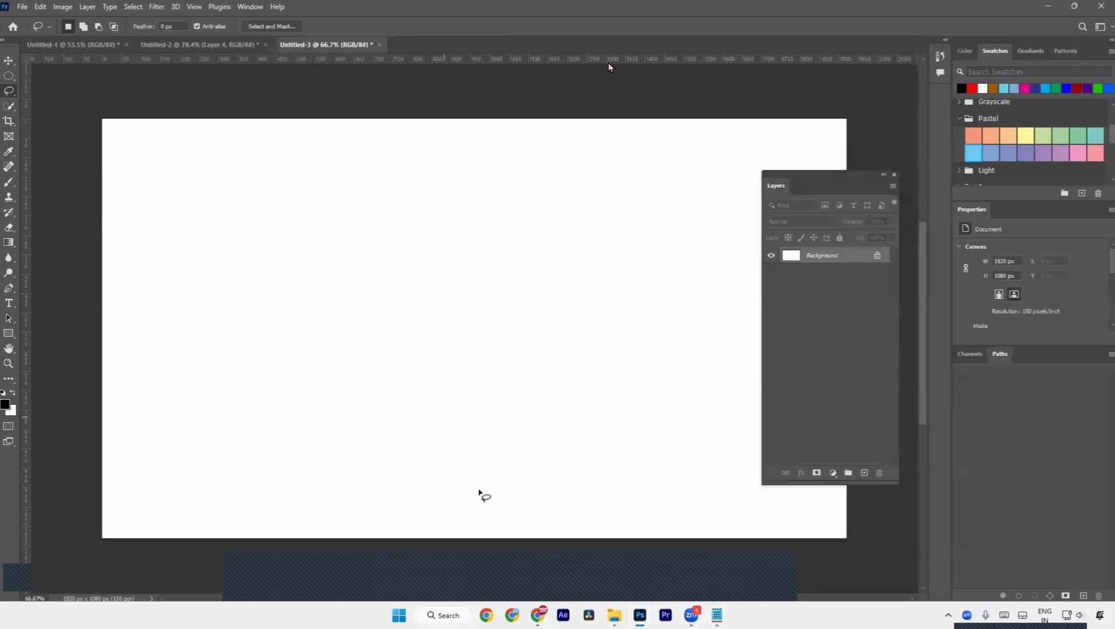
pyautogui.rightClick(10, 91)
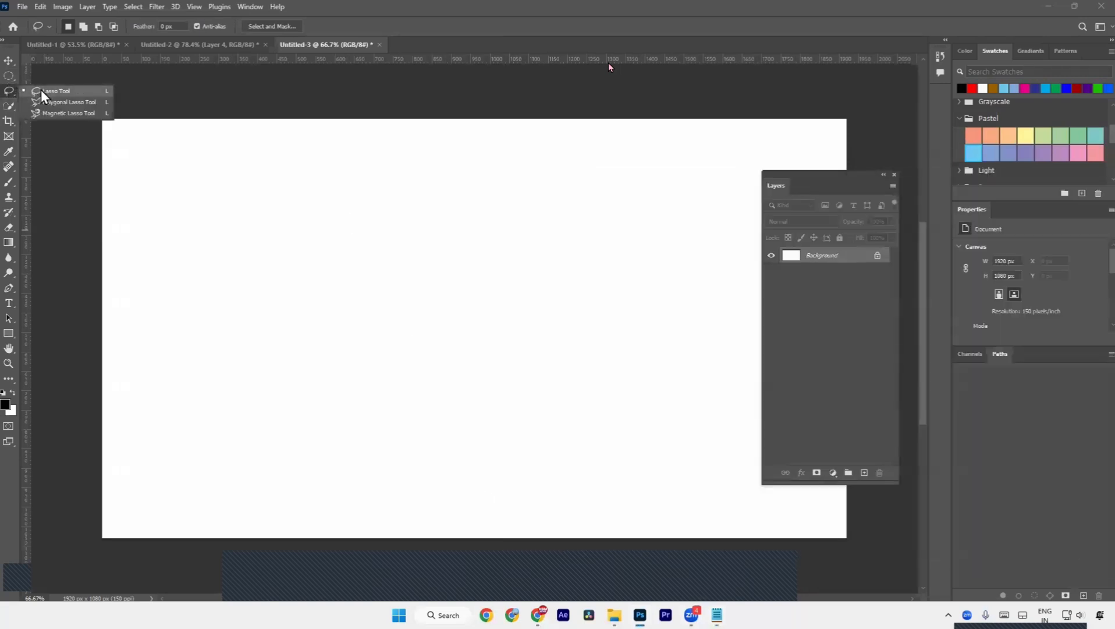
pyautogui.click(40, 93)
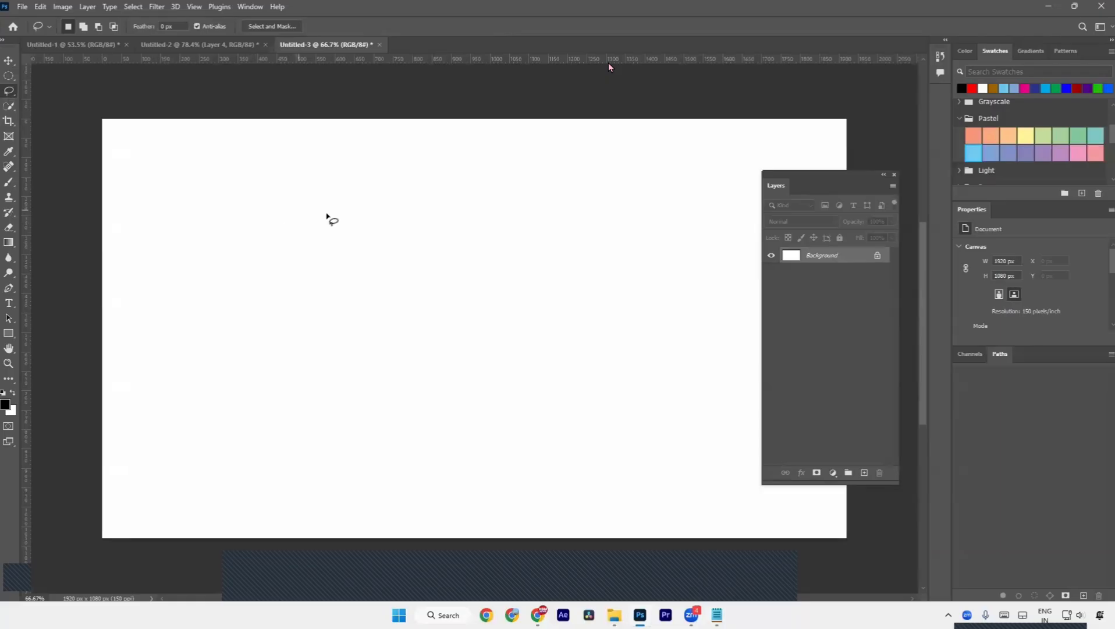
pyautogui.click(865, 471)
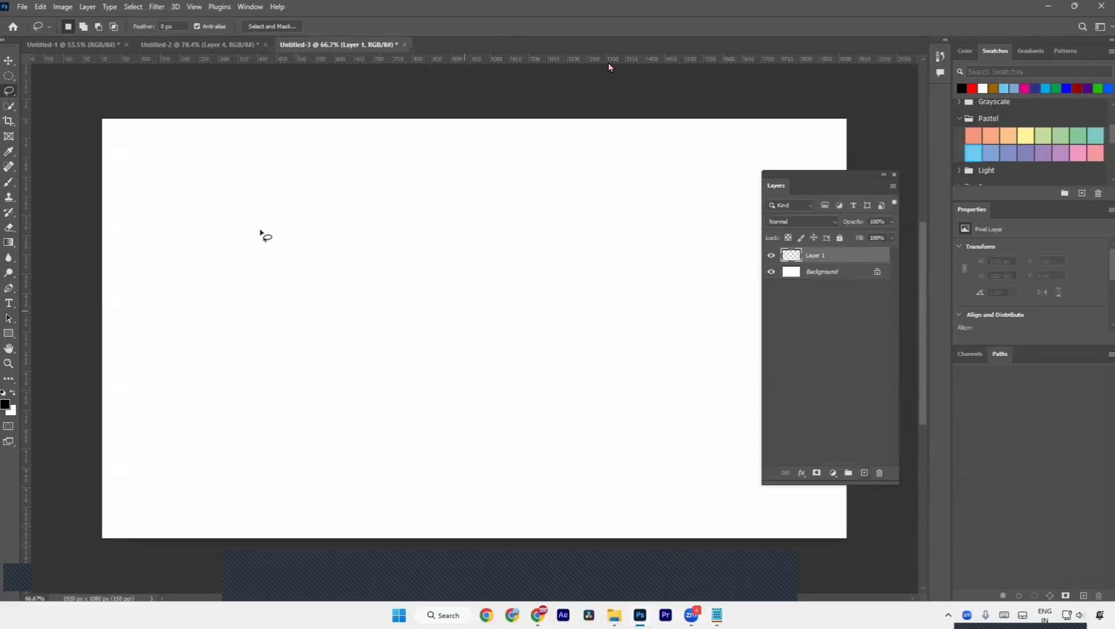
pyautogui.moveTo(260, 231)
pyautogui.mouseDown()
pyautogui.moveTo(529, 305)
pyautogui.moveTo(388, 209)
pyautogui.moveTo(251, 231)
pyautogui.mouseUp()
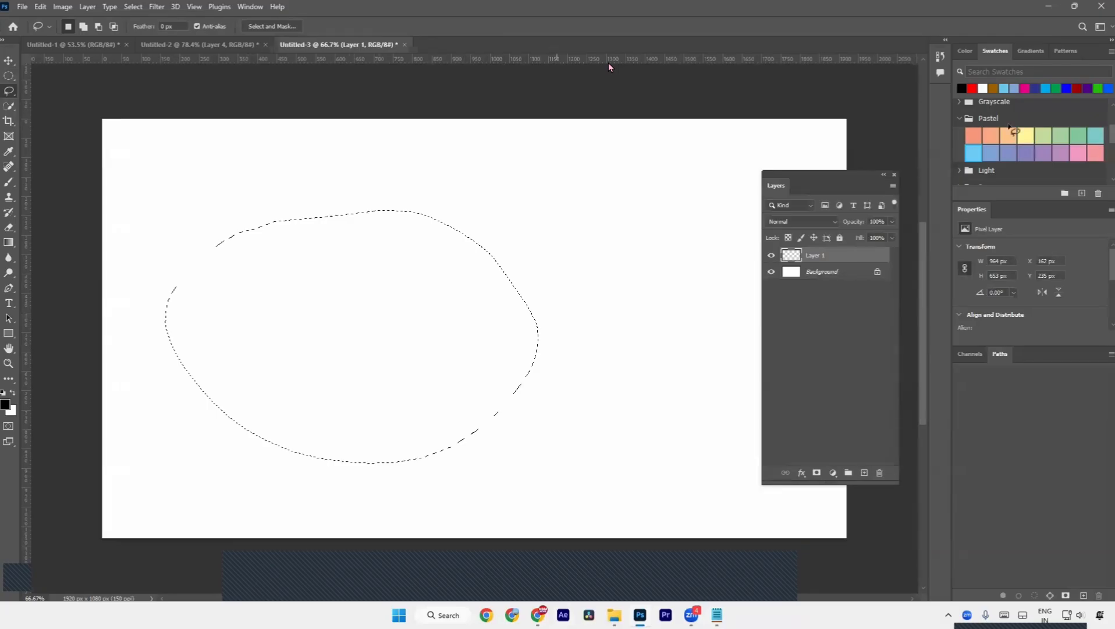
pyautogui.click(972, 89)
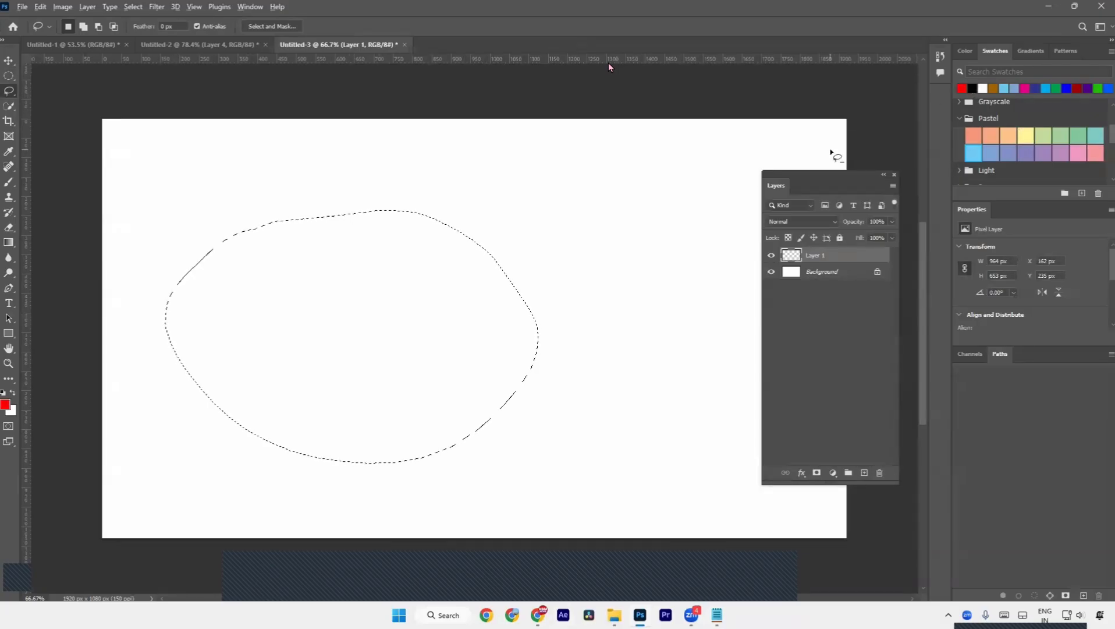
pyautogui.hotkey('alt', 'BackSpace')
# - Lasso a tall wavy shape about 362 × 851 px beside the red one, fill it with dark blue and deselect
pyautogui.moveTo(576, 377)
pyautogui.mouseDown()
pyautogui.moveTo(666, 232)
pyautogui.moveTo(705, 213)
pyautogui.moveTo(695, 414)
pyautogui.moveTo(738, 496)
pyautogui.moveTo(671, 506)
pyautogui.moveTo(580, 486)
pyautogui.moveTo(577, 368)
pyautogui.mouseUp()
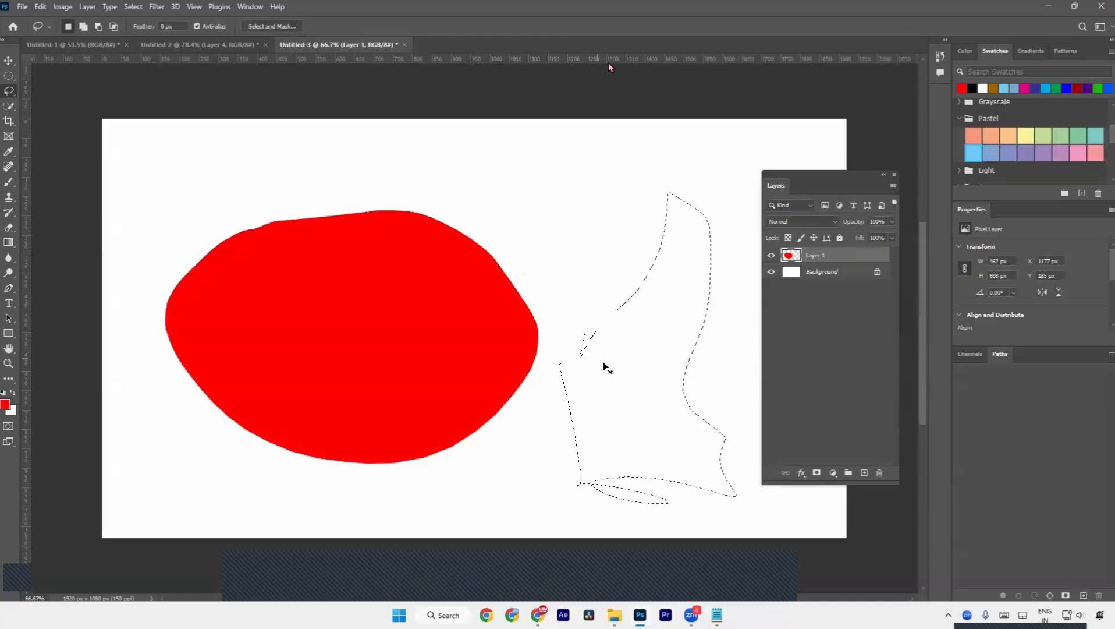
pyautogui.click(602, 375)
pyautogui.moveTo(608, 466)
pyautogui.mouseDown()
pyautogui.moveTo(642, 405)
pyautogui.moveTo(608, 288)
pyautogui.moveTo(638, 193)
pyautogui.moveTo(722, 234)
pyautogui.moveTo(730, 494)
pyautogui.moveTo(668, 503)
pyautogui.moveTo(609, 460)
pyautogui.mouseUp()
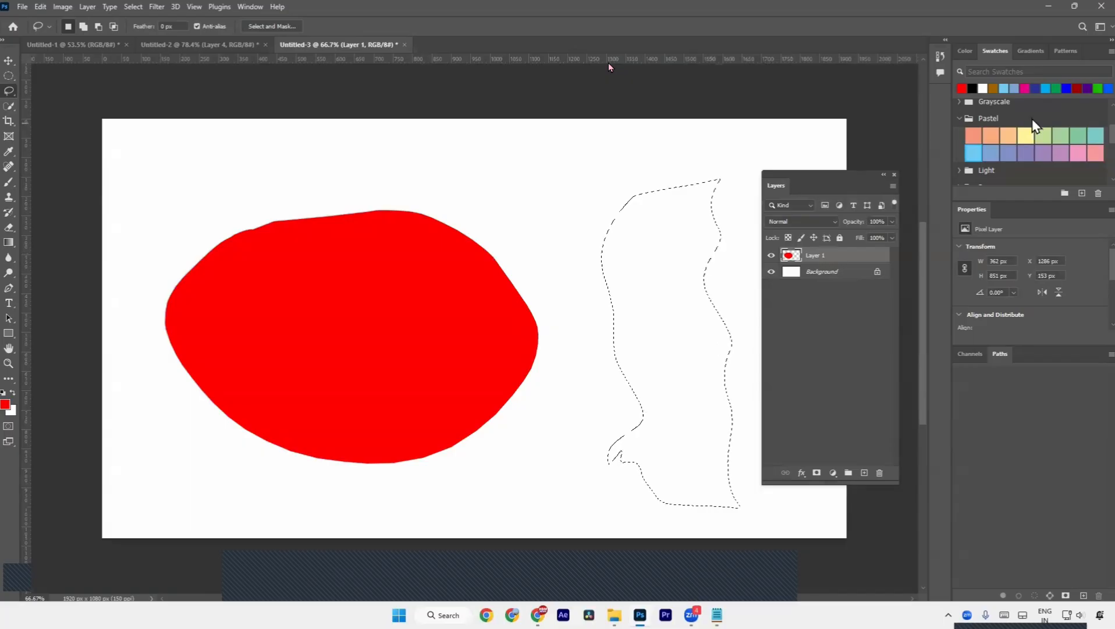
pyautogui.click(1026, 88)
pyautogui.hotkey('alt', 'BackSpace')
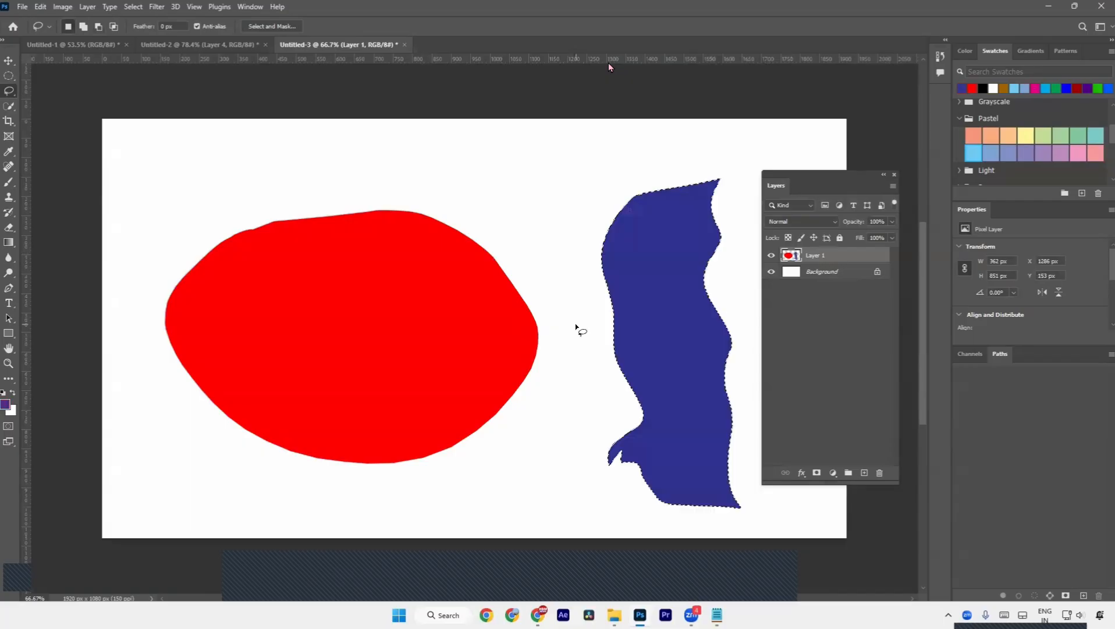
pyautogui.hotkey('ctrl', 'd')
# - Try a winding freehand selection between the shapes, discard it, and lasso a rounded area about 321 × 264 px near the canvas's upper edge
pyautogui.moveTo(505, 500)
pyautogui.mouseDown()
pyautogui.moveTo(561, 336)
pyautogui.moveTo(557, 257)
pyautogui.moveTo(588, 217)
pyautogui.moveTo(558, 526)
pyautogui.moveTo(412, 509)
pyautogui.moveTo(505, 472)
pyautogui.moveTo(414, 505)
pyautogui.moveTo(464, 497)
pyautogui.mouseUp()
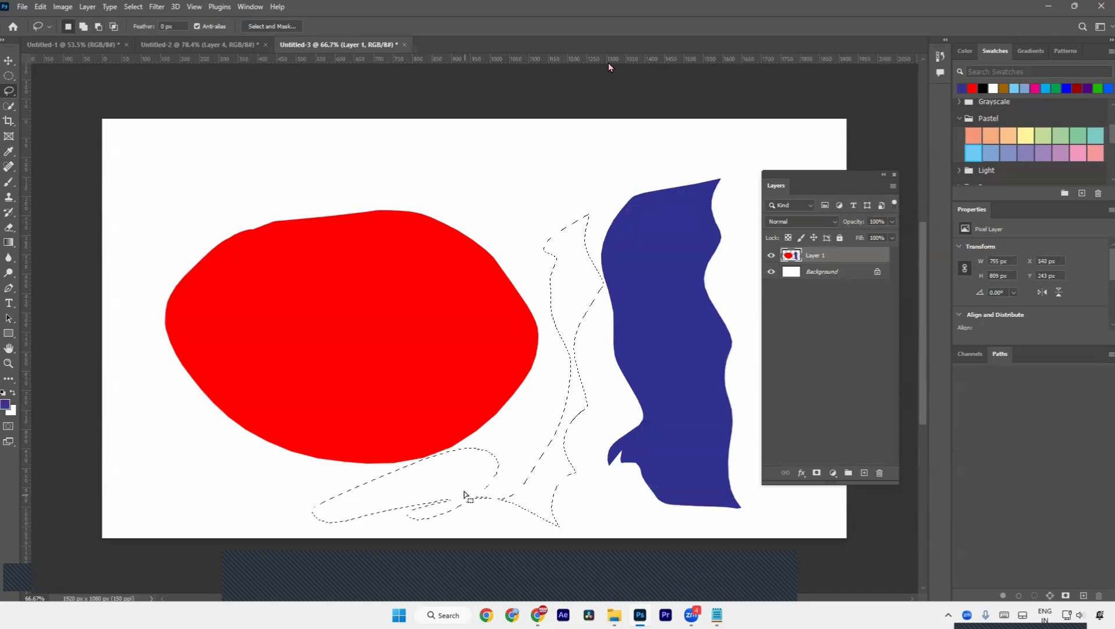
pyautogui.hotkey('ctrl', 'd')
pyautogui.moveTo(507, 150)
pyautogui.mouseDown()
pyautogui.moveTo(523, 231)
pyautogui.moveTo(552, 233)
pyautogui.moveTo(602, 192)
pyautogui.moveTo(611, 160)
pyautogui.moveTo(590, 140)
pyautogui.moveTo(524, 141)
pyautogui.mouseUp()
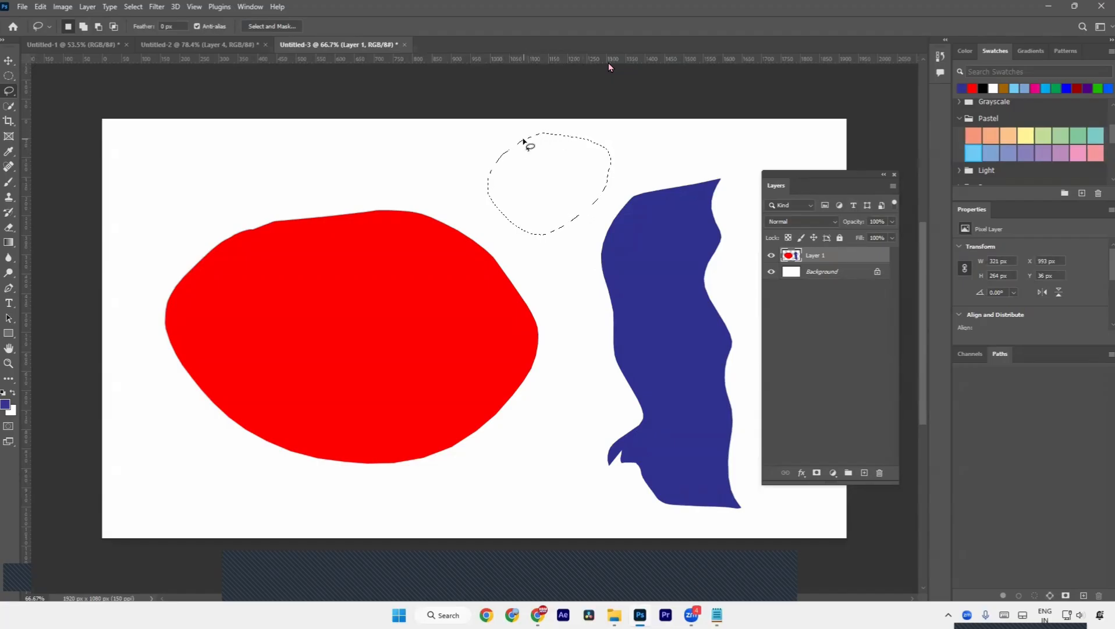
# - Fill the rounded lasso selection near the canvas's upper edge with a pastel blue-violet and deselect
pyautogui.click(1017, 151)
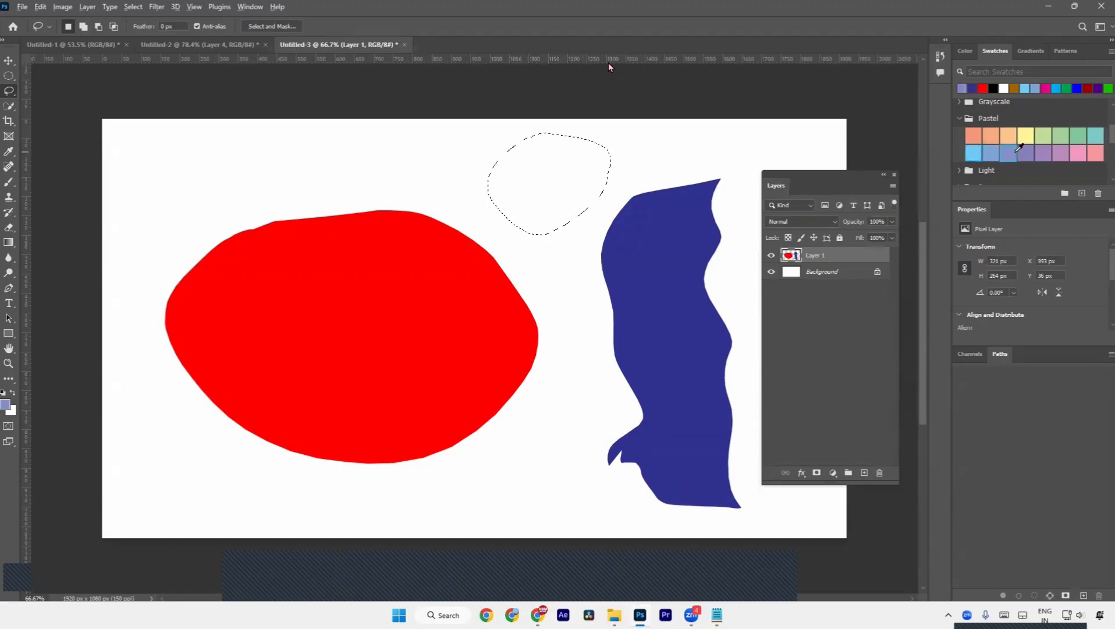
pyautogui.hotkey('alt', 'BackSpace')
pyautogui.hotkey('ctrl', 'd')
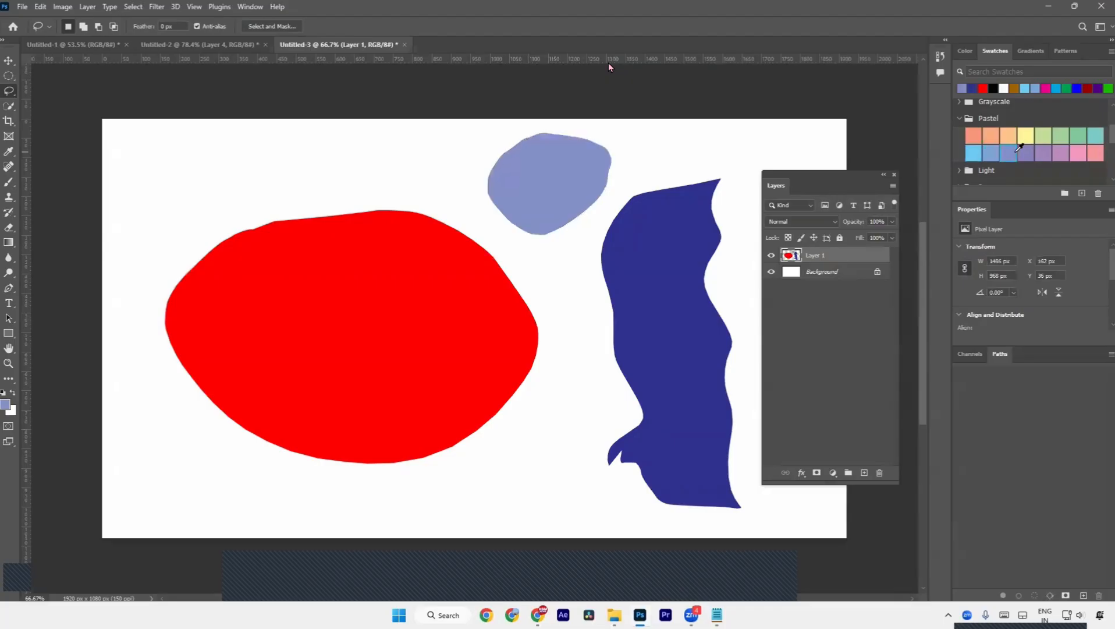
pyautogui.press('a')
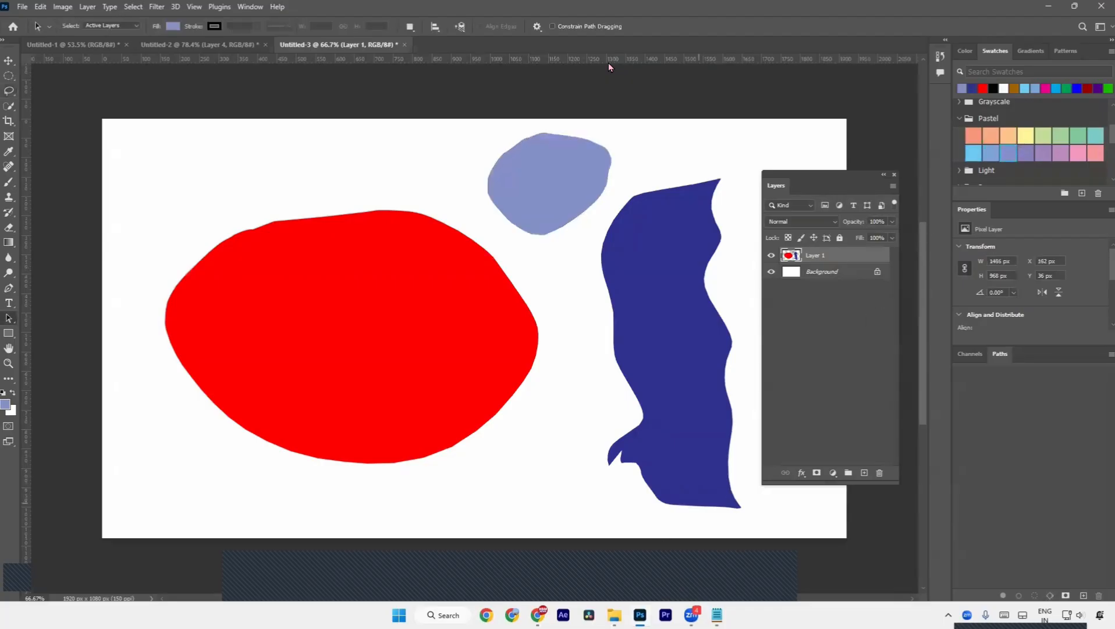
# - Undo all the lasso selections and fills on Layer 1, including the red and dark blue shapes, and return to the Move tool
pyautogui.hotkey('ctrl', 'z')
pyautogui.hotkey('ctrl', 'z')
pyautogui.hotkey('ctrl', 'z')
pyautogui.hotkey('ctrl', 'z')
pyautogui.hotkey('ctrl', 'z')
pyautogui.hotkey('ctrl', 'z')
pyautogui.hotkey('ctrl', 'z')
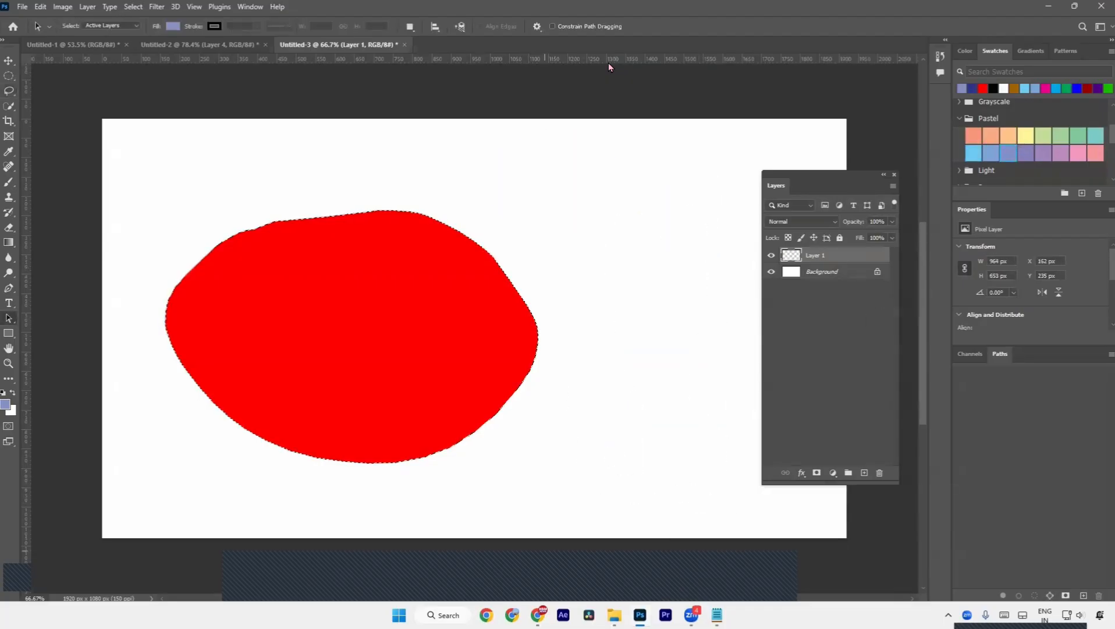
pyautogui.hotkey('ctrl', 'z')
pyautogui.hotkey('ctrl', 'z')
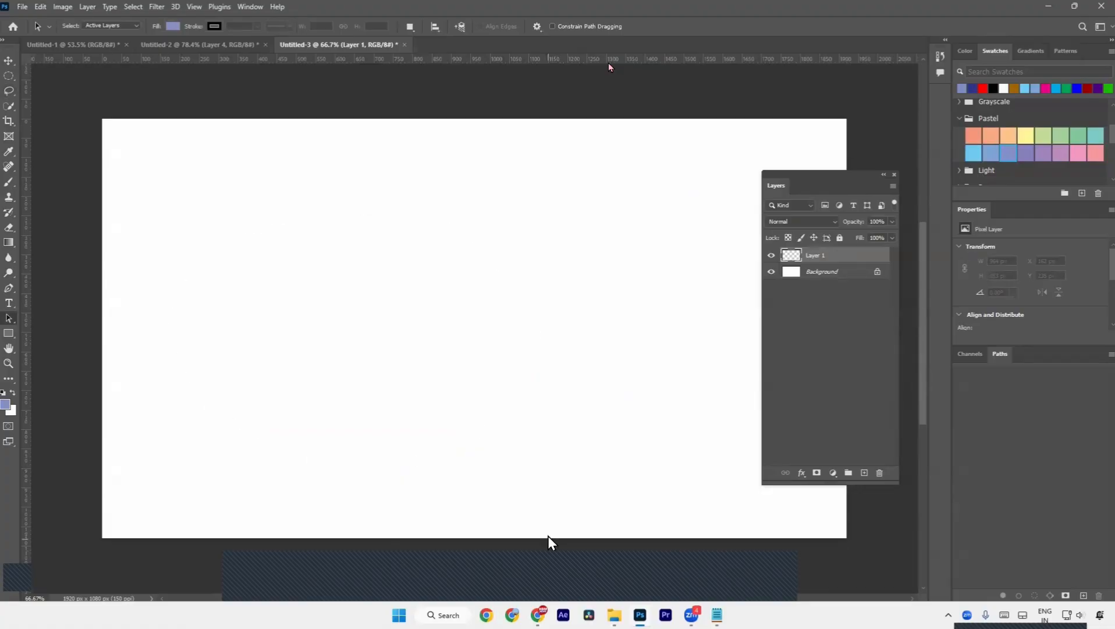
pyautogui.press('v')
pyautogui.press('super+v')
pyautogui.press('Escape')
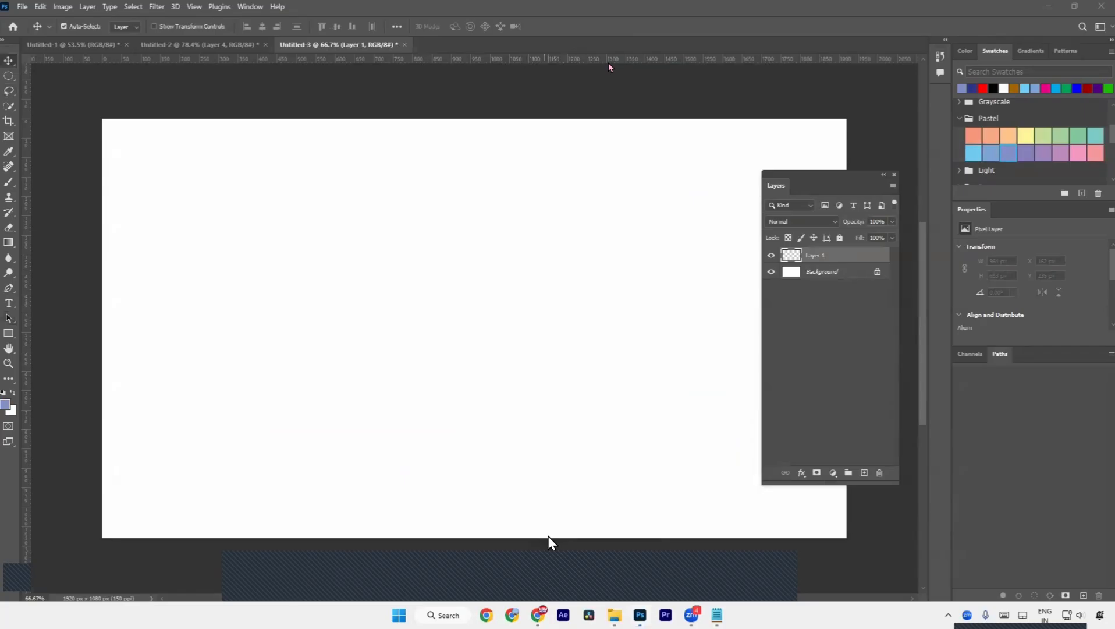
# - Activate the Lasso tool, examine the curved shapes of the travel flyer reference in the browser, and return to Photoshop
pyautogui.click(10, 90)
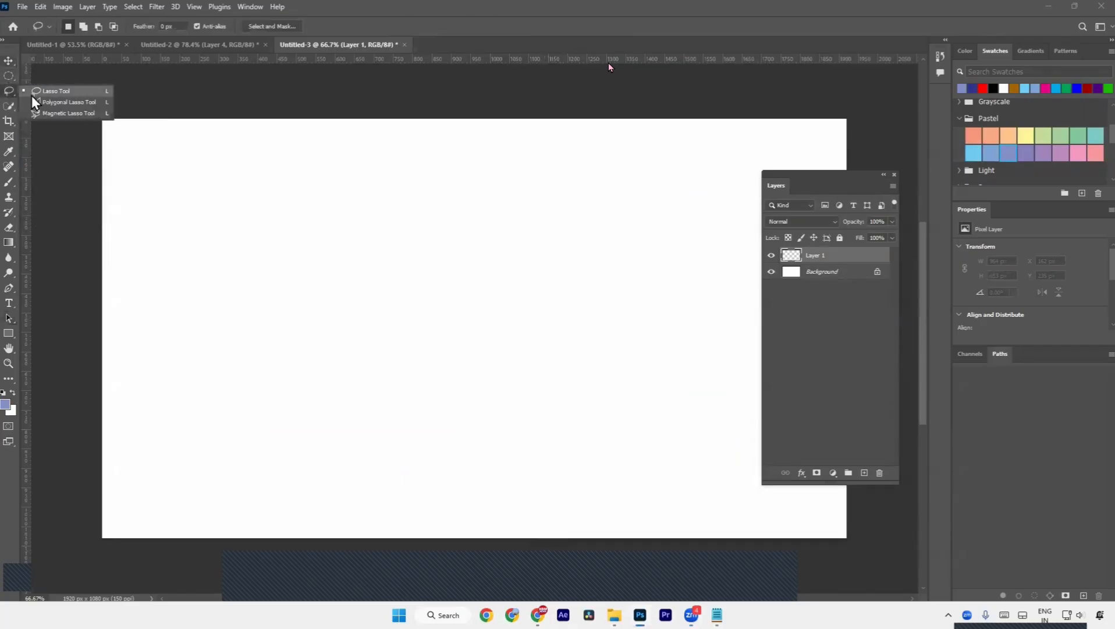
pyautogui.click(56, 88)
pyautogui.scroll(-3, 199, 440)
pyautogui.hotkey('alt', 'Tab')
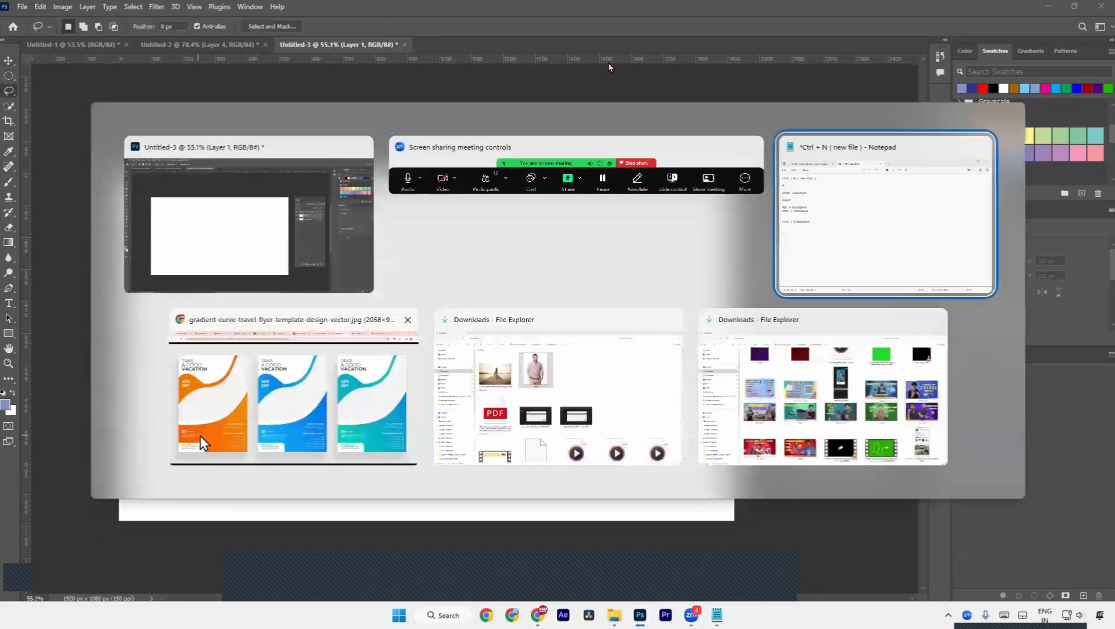
pyautogui.press('Tab')
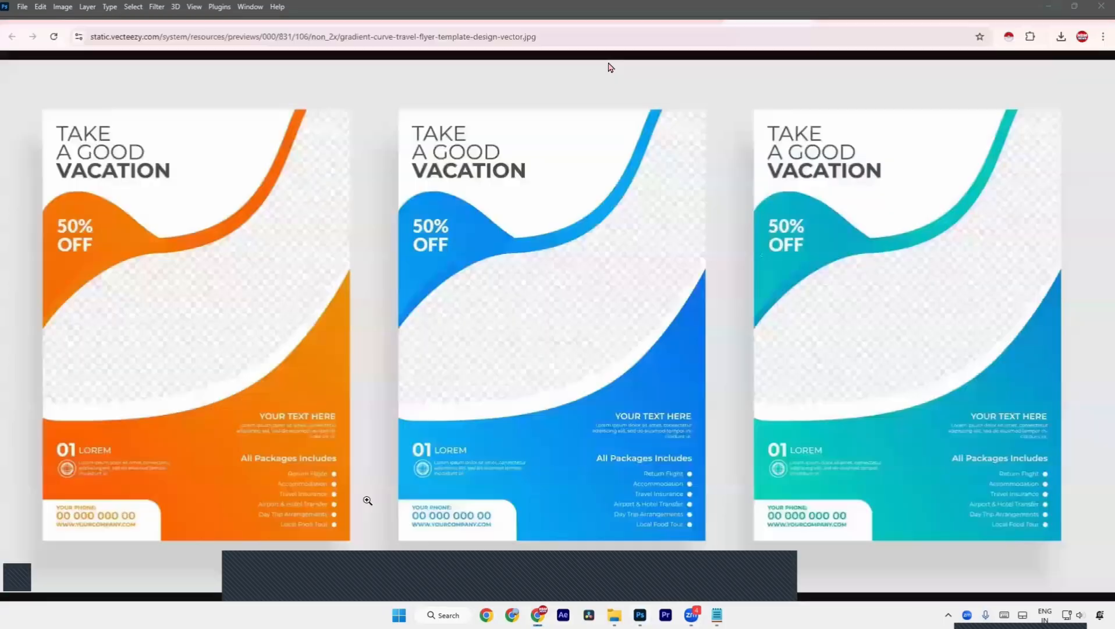
pyautogui.hotkey('alt', 'Tab')
pyautogui.press('Tab')
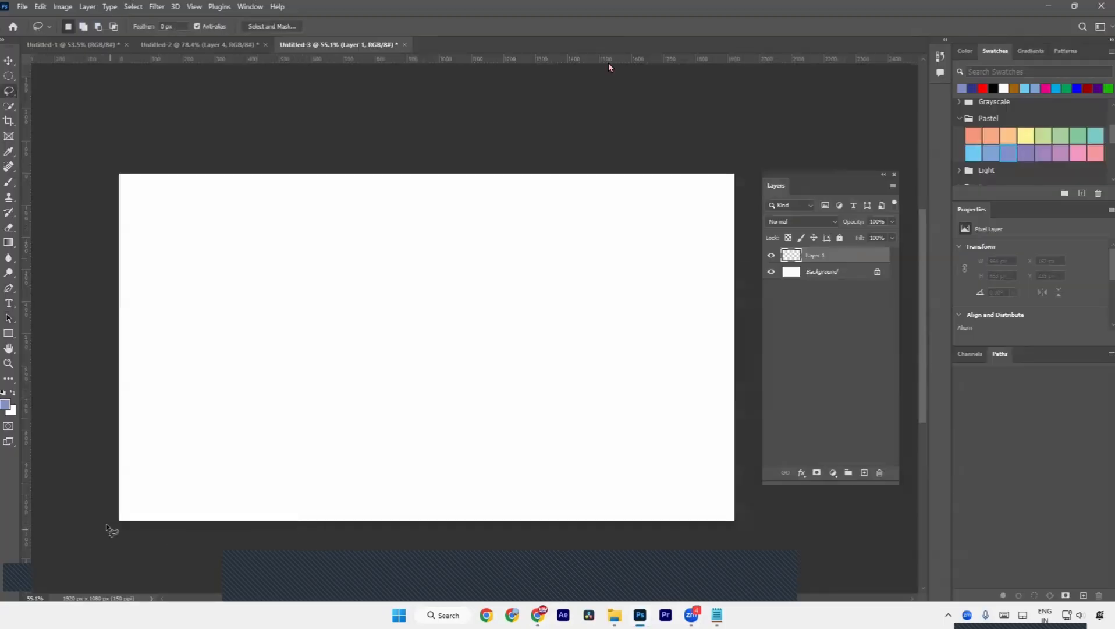
# - Lasso a wavy band about 1920 × 455 px along the canvas's lower edge on Layer 1, fill it with dark blue and deselect
pyautogui.moveTo(111, 528)
pyautogui.mouseDown()
pyautogui.moveTo(274, 443)
pyautogui.moveTo(653, 416)
pyautogui.moveTo(752, 357)
pyautogui.moveTo(756, 550)
pyautogui.moveTo(121, 540)
pyautogui.mouseUp()
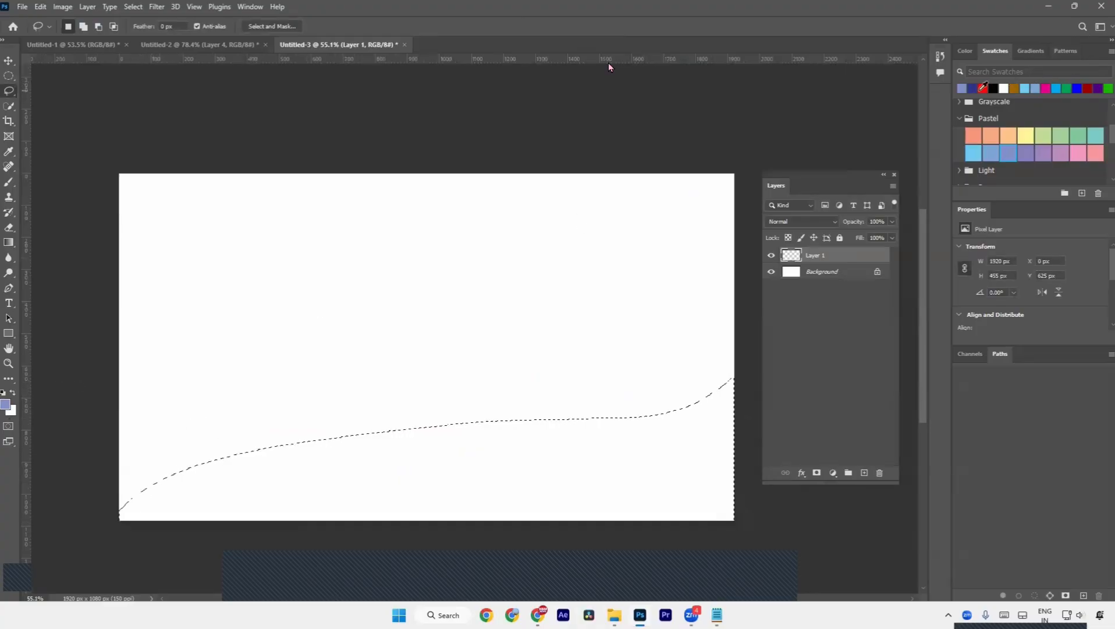
pyautogui.click(968, 88)
pyautogui.hotkey('alt', 'BackSpace')
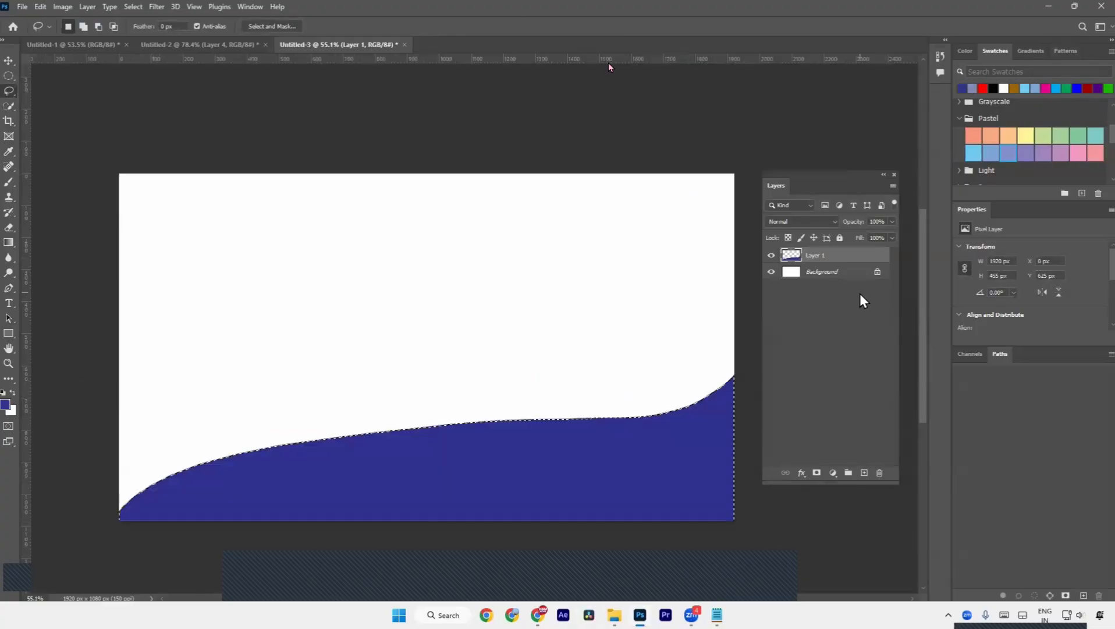
pyautogui.press('a')
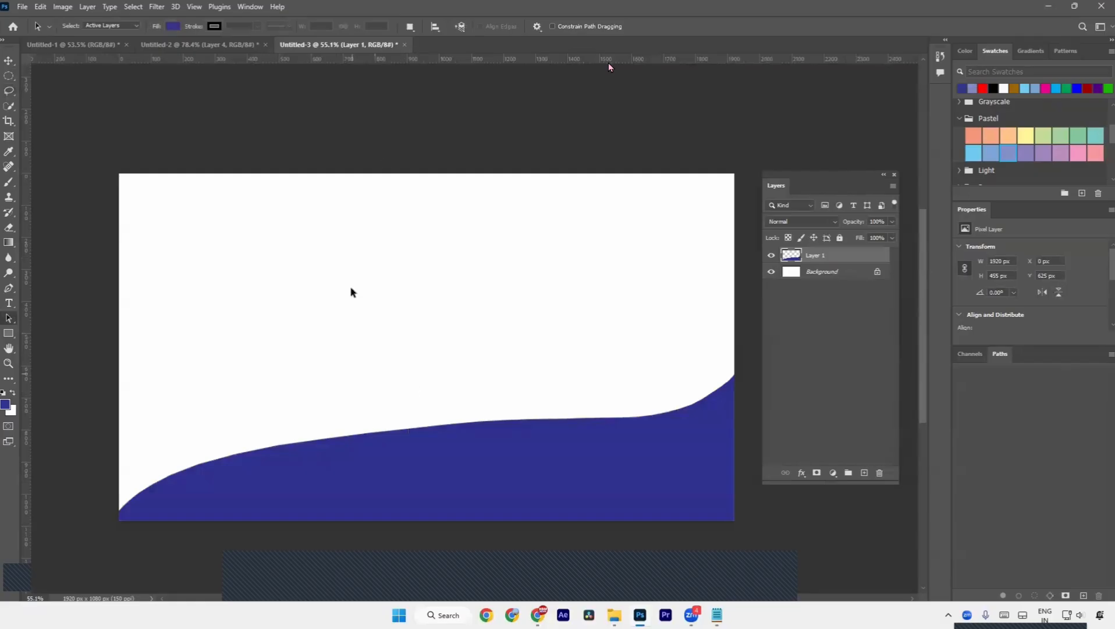
# - Lasso a curved area about 406 × 295 px in the canvas's upper-left corner, fill it with red on a new layer and deselect
pyautogui.press('l')
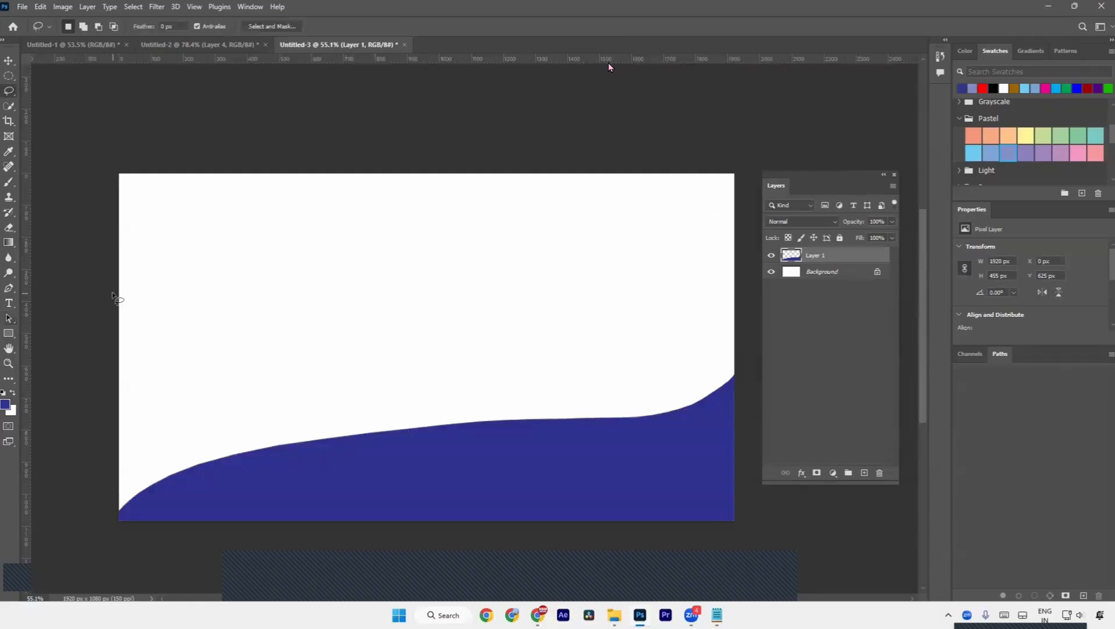
pyautogui.moveTo(118, 297)
pyautogui.mouseDown()
pyautogui.moveTo(397, 115)
pyautogui.moveTo(88, 102)
pyautogui.moveTo(59, 232)
pyautogui.moveTo(63, 294)
pyautogui.mouseUp()
pyautogui.click(864, 473)
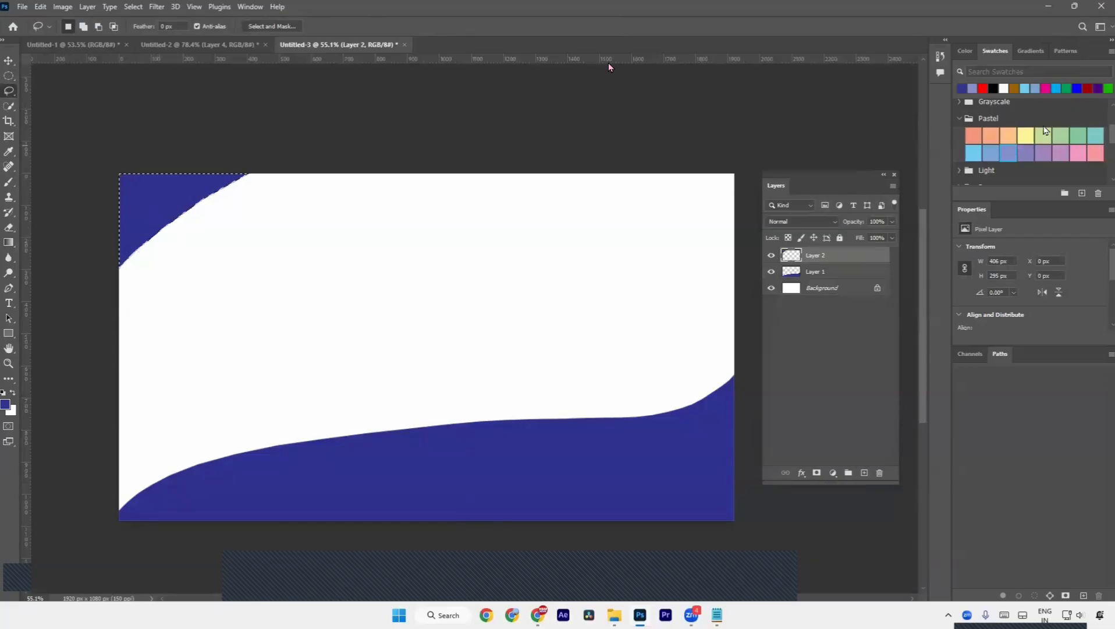
pyautogui.click(983, 88)
pyautogui.hotkey('alt', 'BackSpace')
pyautogui.hotkey('ctrl', 'd')
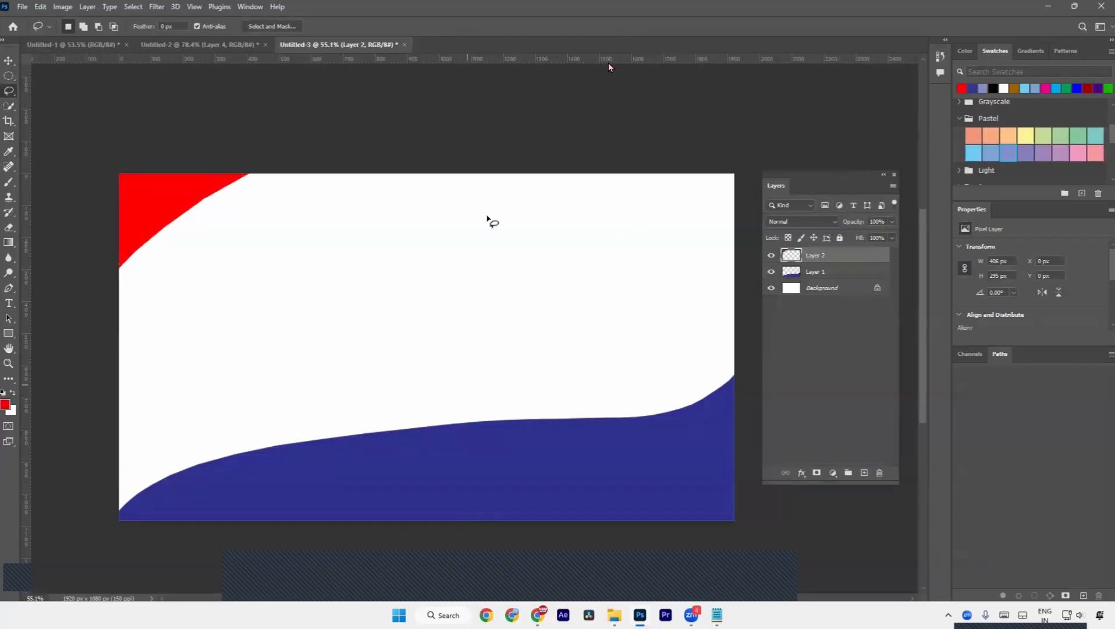
# - Place the photo woman-beach-with-her-baby-enjoying-sunset.jpg on the canvas above the filled shapes at 45% scale
pyautogui.moveTo(441, 439)
pyautogui.mouseDown()
pyautogui.moveTo(516, 239)
pyautogui.moveTo(498, 473)
pyautogui.mouseUp()
pyautogui.click(548, 368)
pyautogui.hotkey('alt', 'Tab')
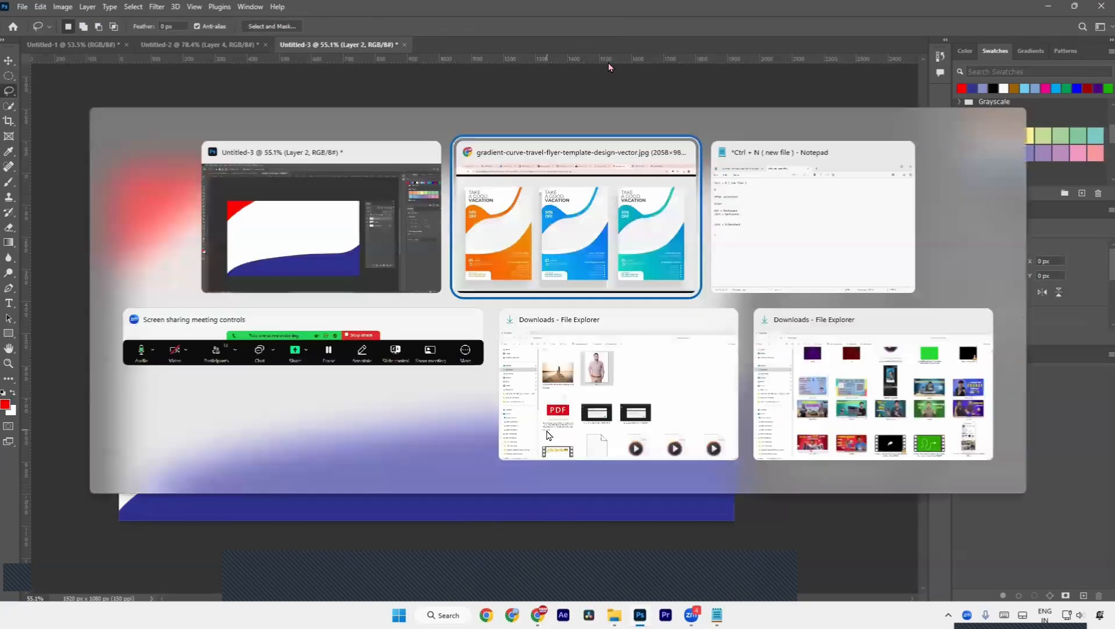
pyautogui.hotkey('alt', 'Tab')
pyautogui.hotkey('alt', 'Tab')
pyautogui.hotkey('alt', 'Tab')
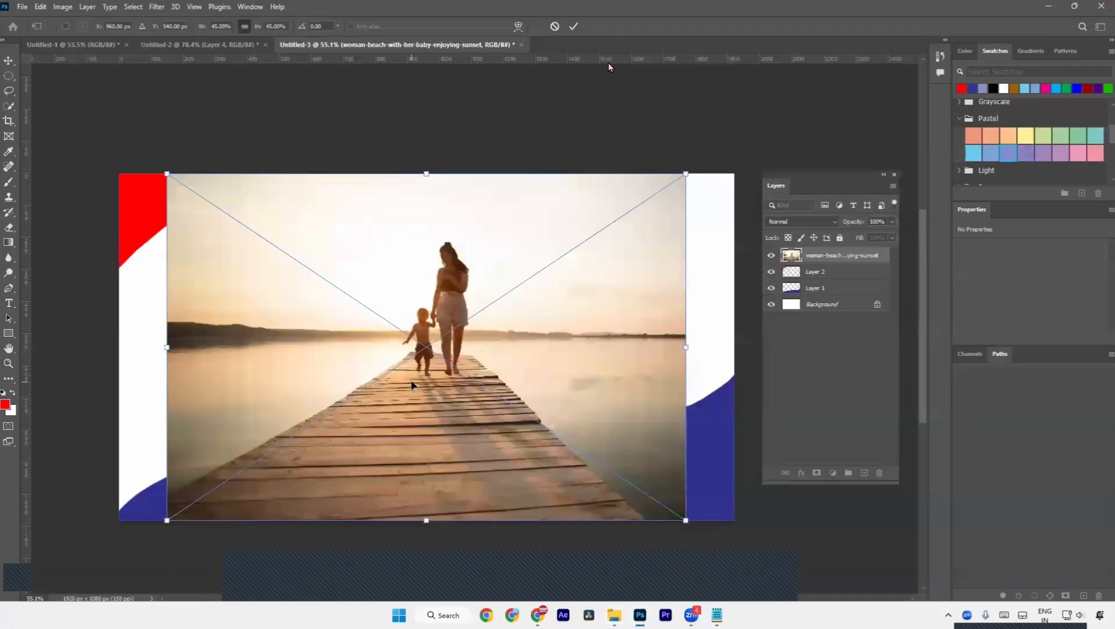
pyautogui.press('Return')
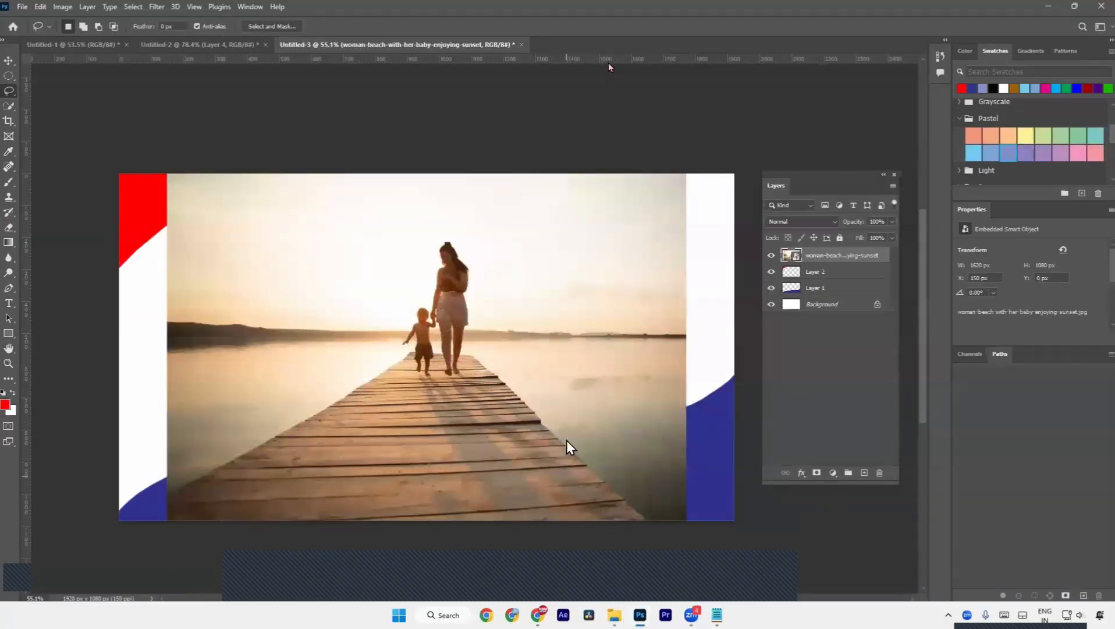
# - Rasterize the placed beach photo's layer
pyautogui.rightClick(848, 254)
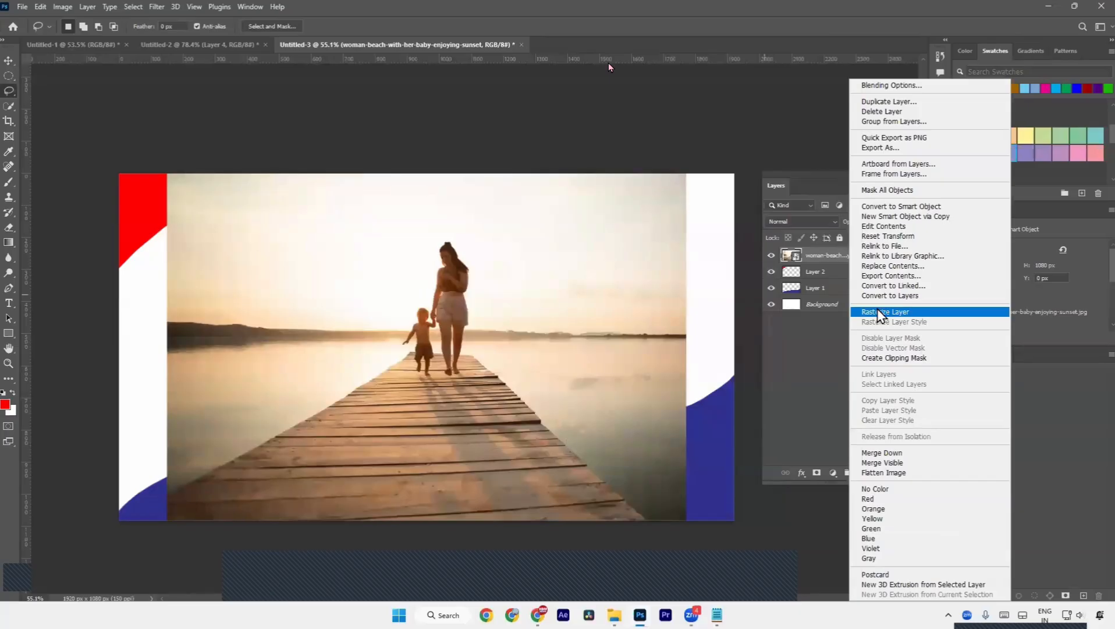
# - Rasterize the beach photo layer and remove the lassoed woman and child with Content-Aware Fill, output to a new layer
pyautogui.click(881, 313)
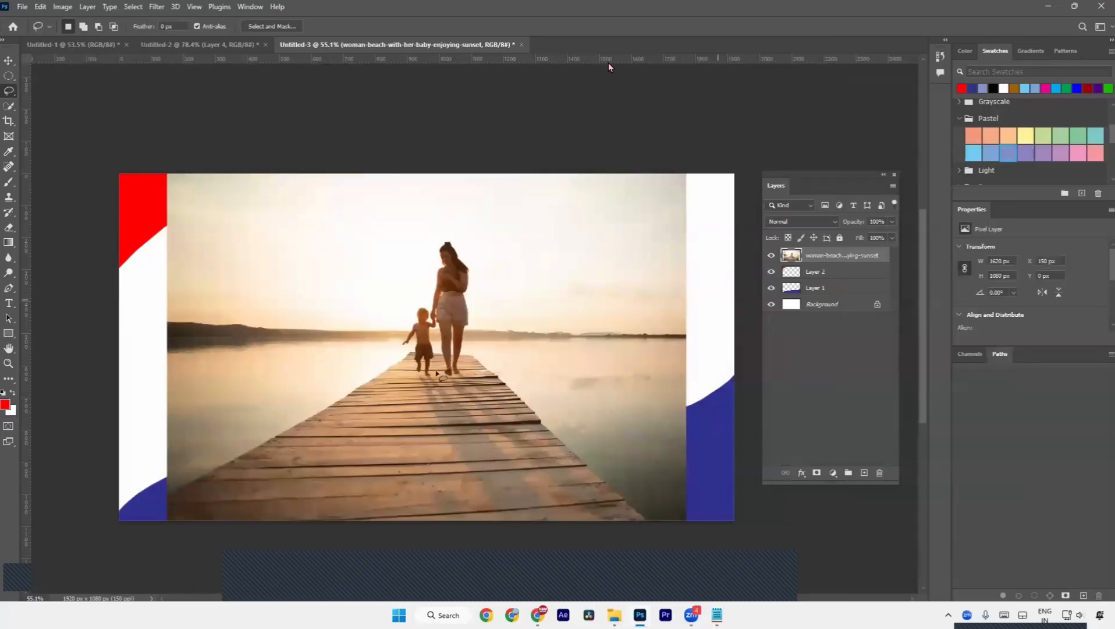
pyautogui.moveTo(437, 373)
pyautogui.mouseDown()
pyautogui.moveTo(474, 229)
pyautogui.moveTo(478, 343)
pyautogui.moveTo(444, 391)
pyautogui.moveTo(411, 390)
pyautogui.mouseUp()
pyautogui.rightClick(456, 312)
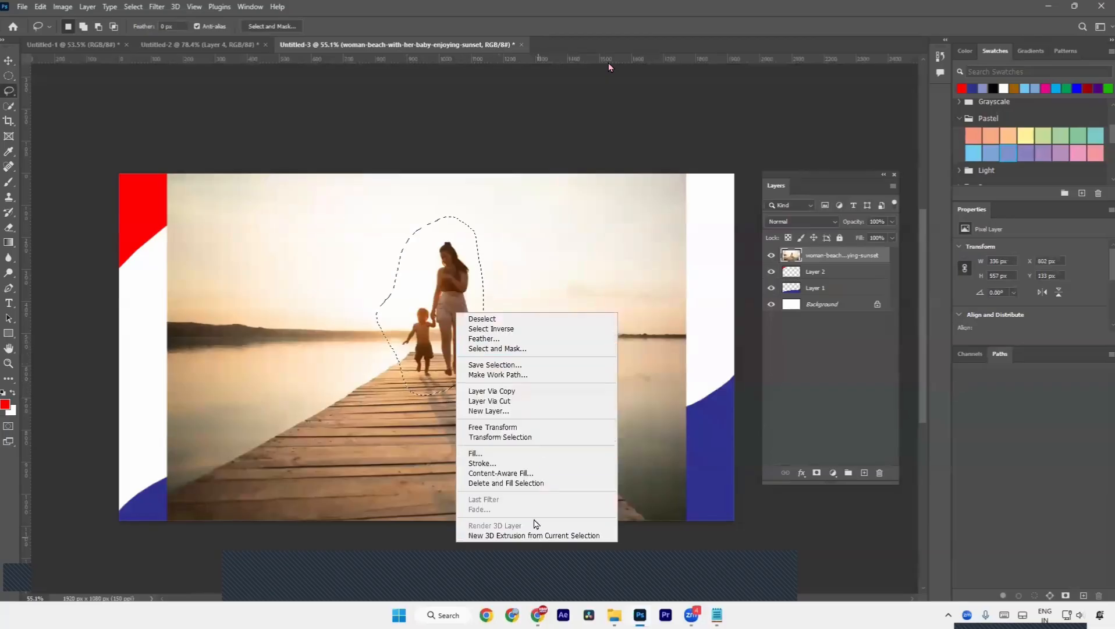
pyautogui.click(535, 473)
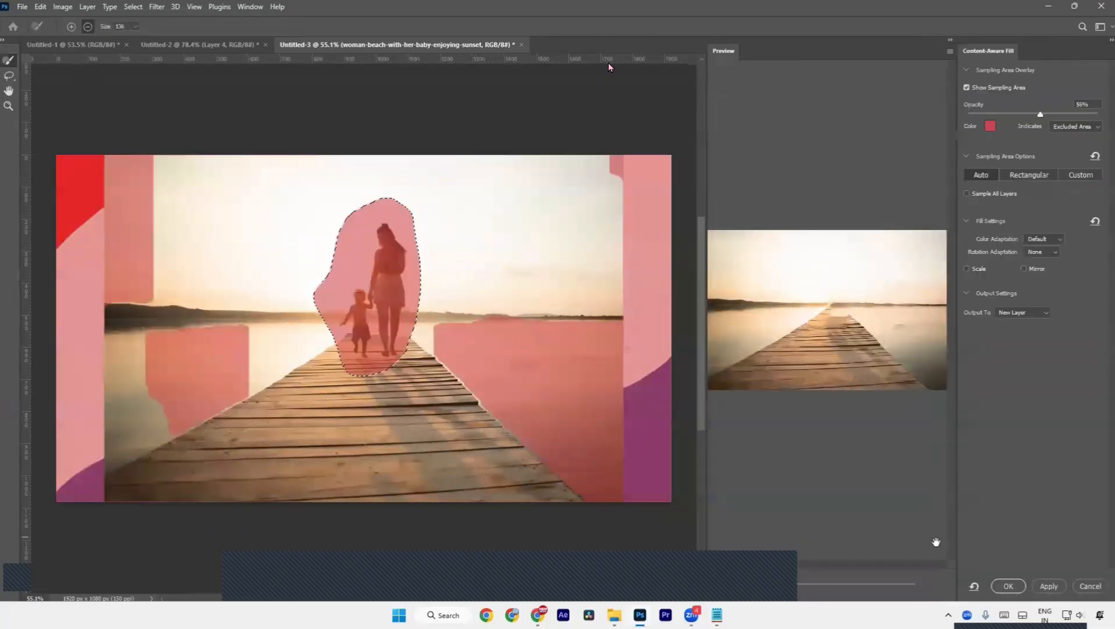
pyautogui.click(1038, 584)
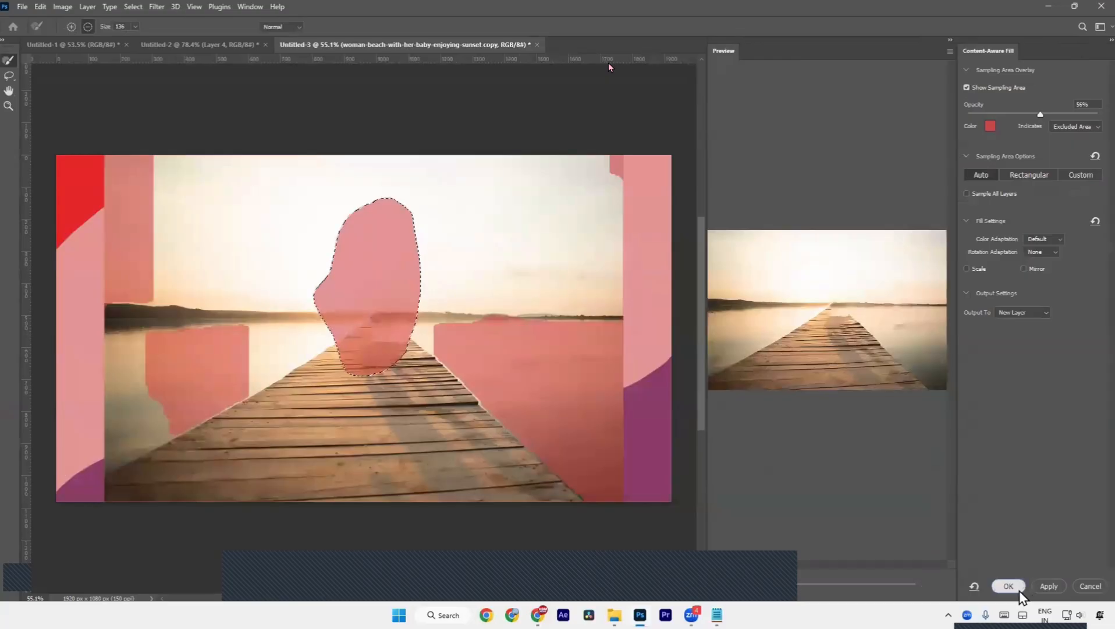
pyautogui.click(1020, 591)
pyautogui.hotkey('ctrl', 'd')
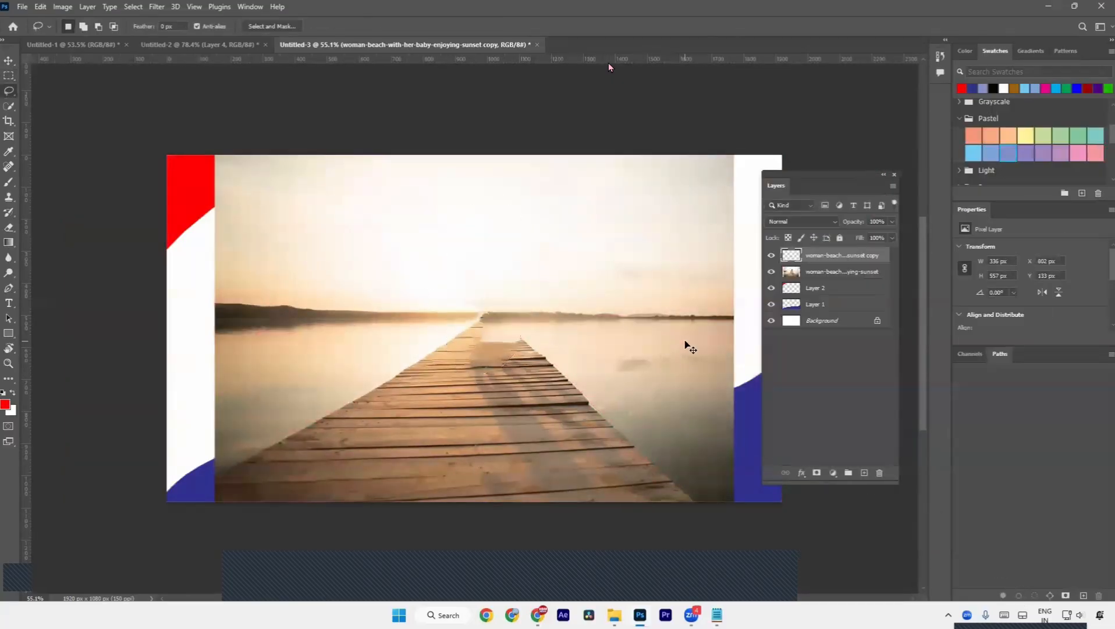
# - Toggle the fill layer's visibility repeatedly to compare the beach photo with and without the woman and child
pyautogui.click(772, 256)
pyautogui.click(772, 255)
pyautogui.click(772, 255)
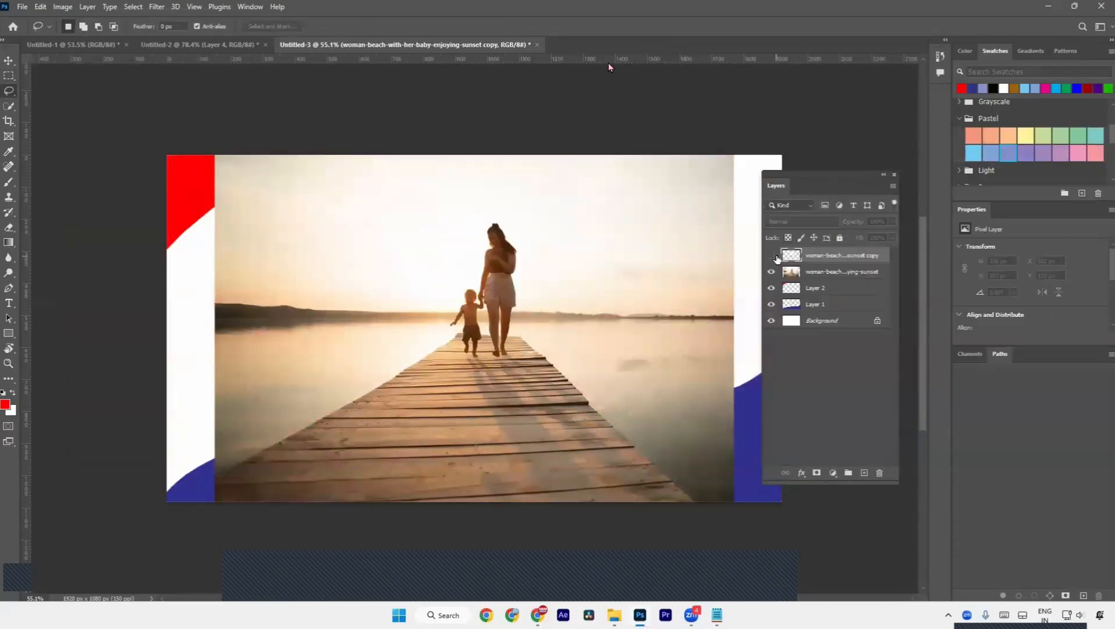
pyautogui.click(774, 256)
pyautogui.click(774, 257)
pyautogui.click(774, 256)
pyautogui.click(774, 256)
pyautogui.click(775, 257)
pyautogui.click(775, 257)
pyautogui.click(776, 257)
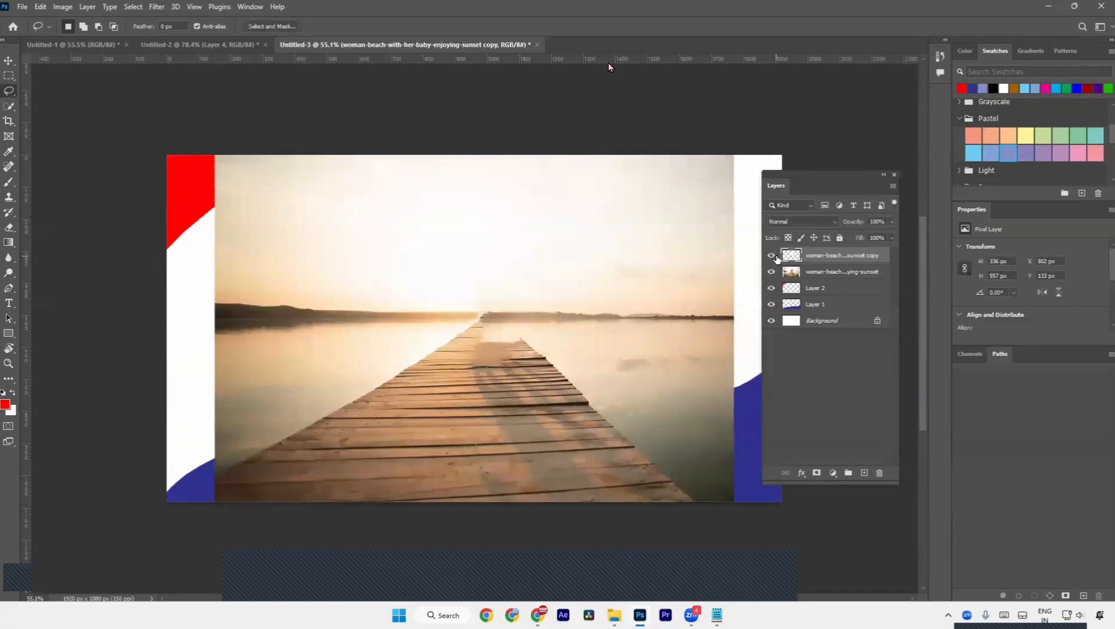
pyautogui.click(774, 256)
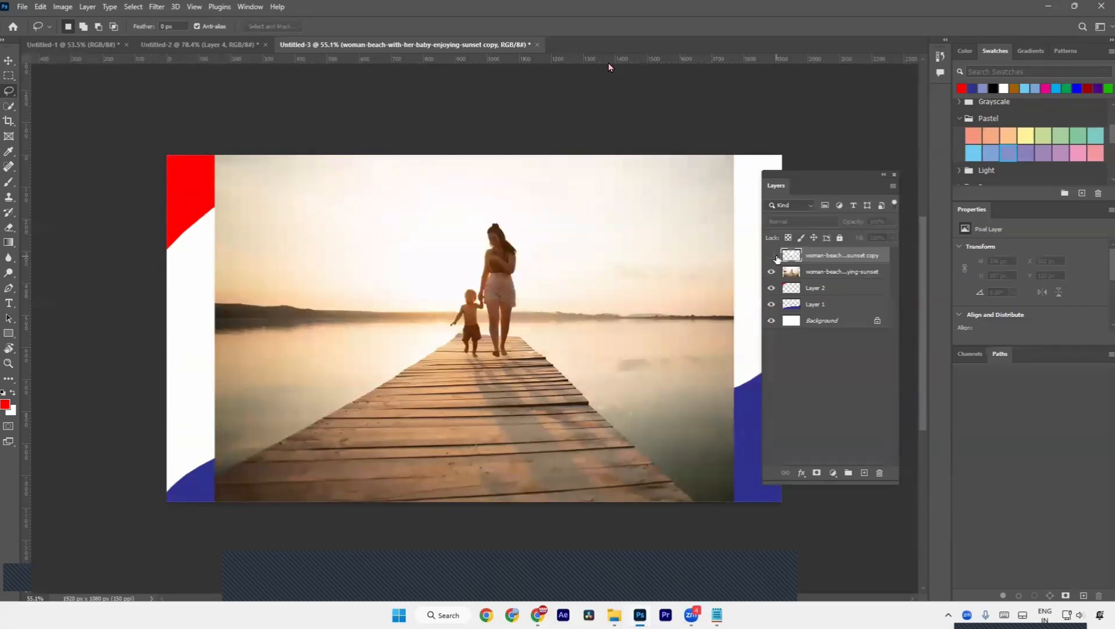
pyautogui.click(775, 256)
pyautogui.click(775, 256)
# - Delete the fill layer and the beach photo layer, and undo the deletion of the beach photo
pyautogui.press('Delete')
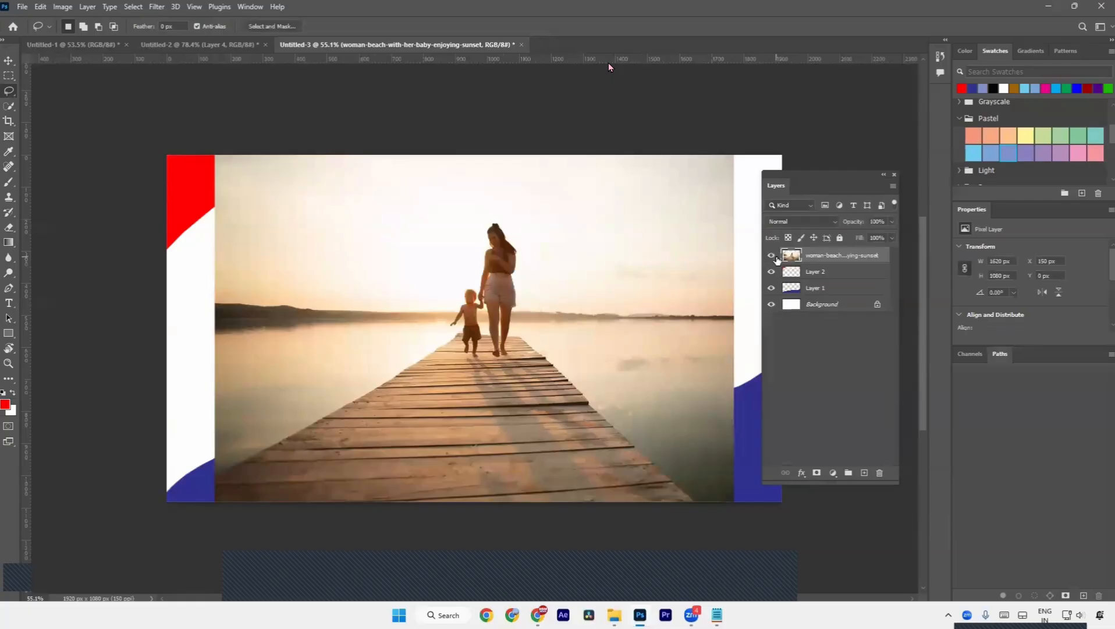
pyautogui.press('Delete')
pyautogui.moveTo(372, 287)
pyautogui.mouseDown()
pyautogui.moveTo(410, 379)
pyautogui.moveTo(449, 307)
pyautogui.moveTo(405, 283)
pyautogui.moveTo(373, 294)
pyautogui.mouseUp()
pyautogui.click(373, 294)
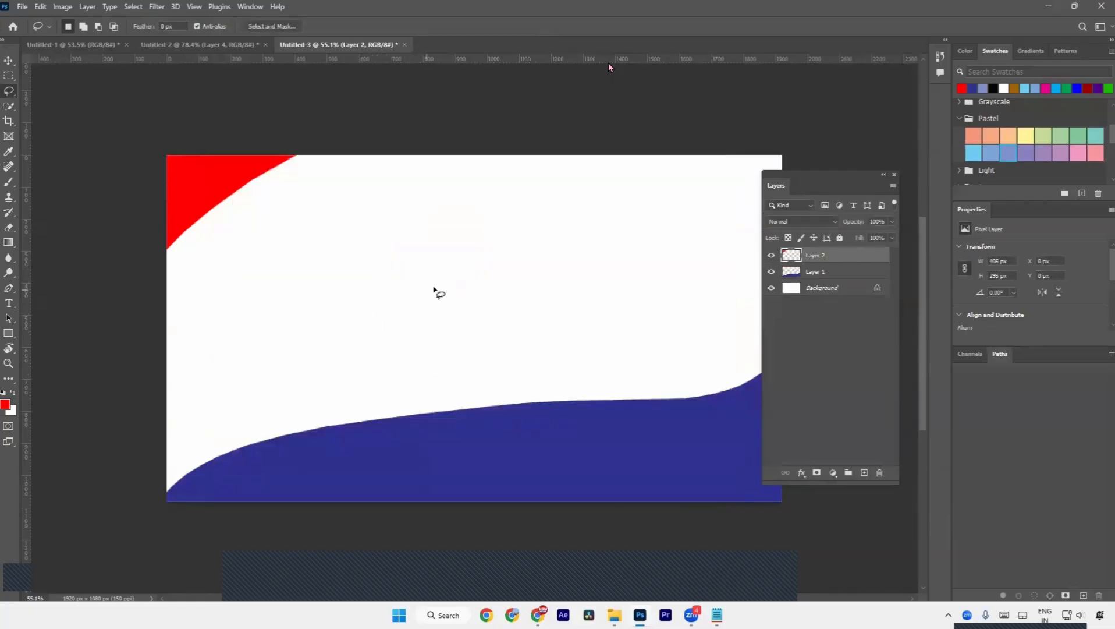
pyautogui.hotkey('ctrl', 'z')
pyautogui.hotkey('ctrl', 'z')
pyautogui.hotkey('ctrl', 'z')
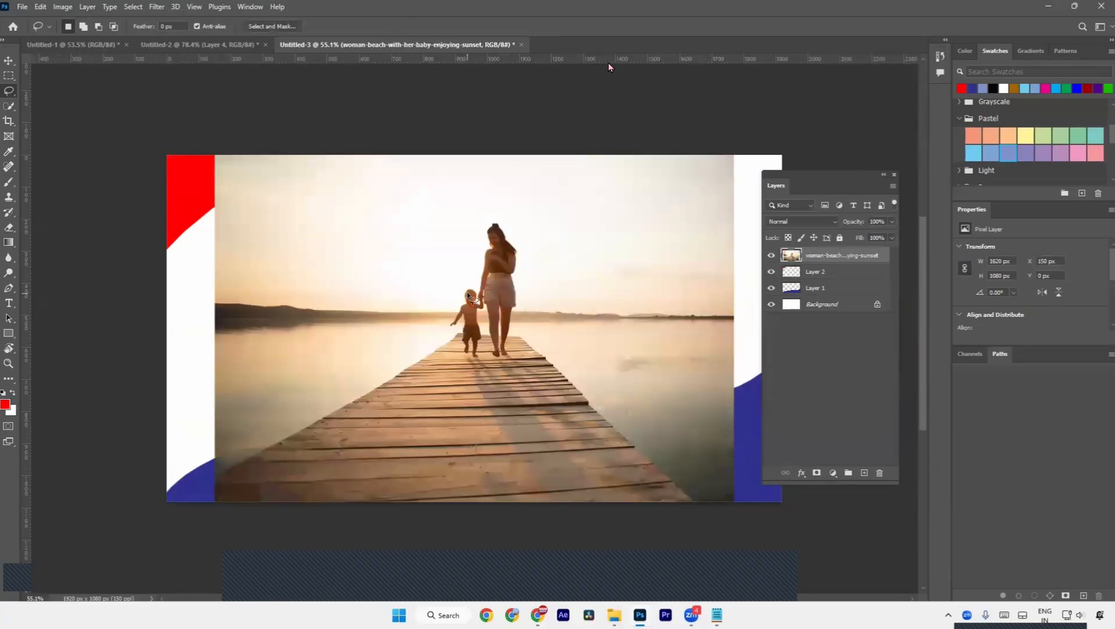
# - Try to brighten the lassoed woman and child with Levels, using a midtone value of 1.80
pyautogui.moveTo(477, 229)
pyautogui.mouseDown()
pyautogui.moveTo(444, 266)
pyautogui.moveTo(432, 330)
pyautogui.moveTo(506, 366)
pyautogui.moveTo(546, 269)
pyautogui.moveTo(507, 202)
pyautogui.moveTo(474, 236)
pyautogui.mouseUp()
pyautogui.hotkey('ctrl', 'l')
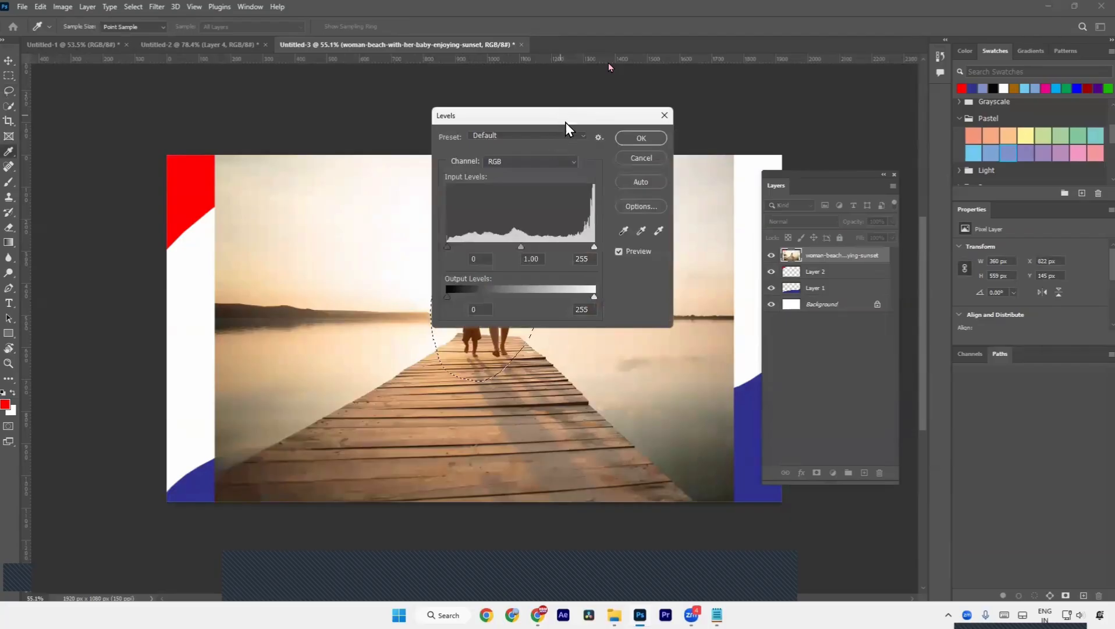
pyautogui.moveTo(565, 122); pyautogui.dragTo(770, 318)
pyautogui.moveTo(724, 443); pyautogui.dragTo(695, 444)
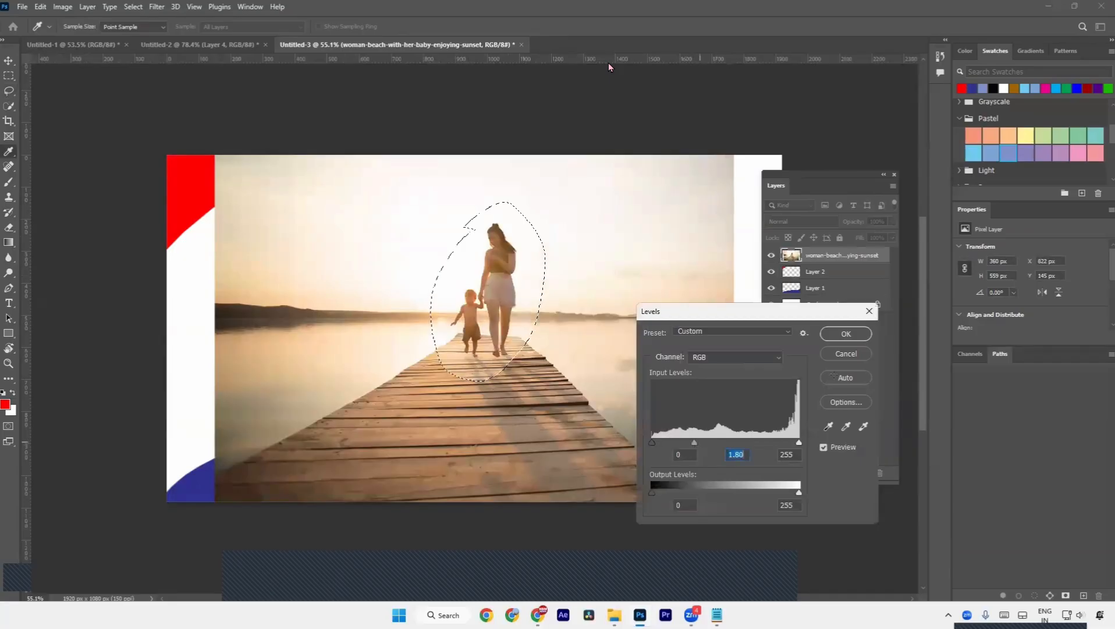
pyautogui.click(846, 354)
pyautogui.click(705, 374)
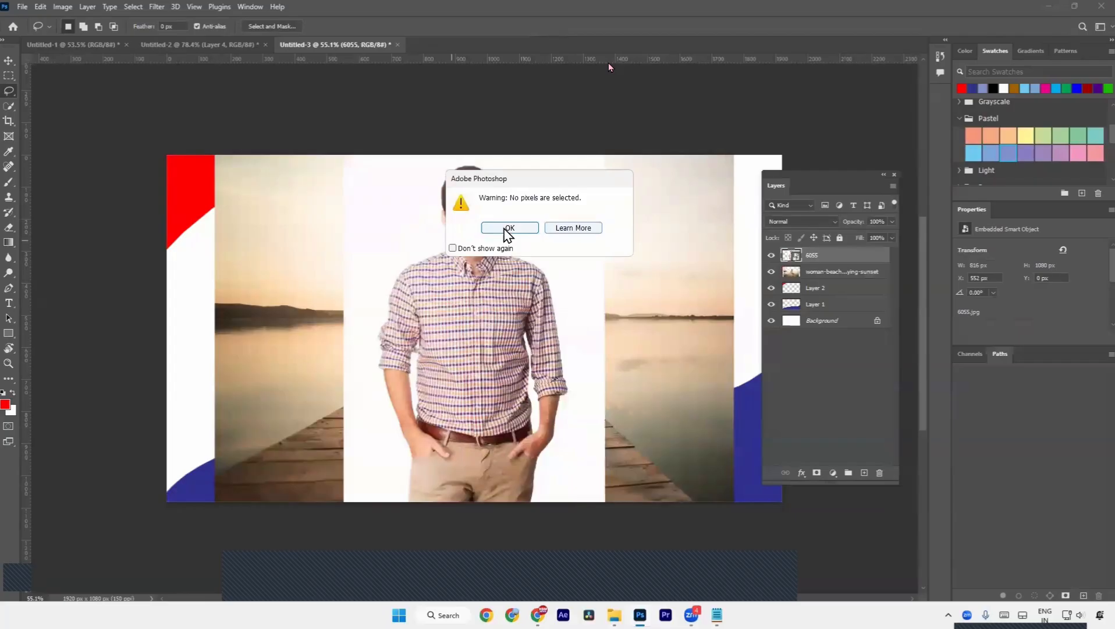
# - Lasso the man's face on the 6055 layer and feather the selection by 10 pixels
pyautogui.click(508, 228)
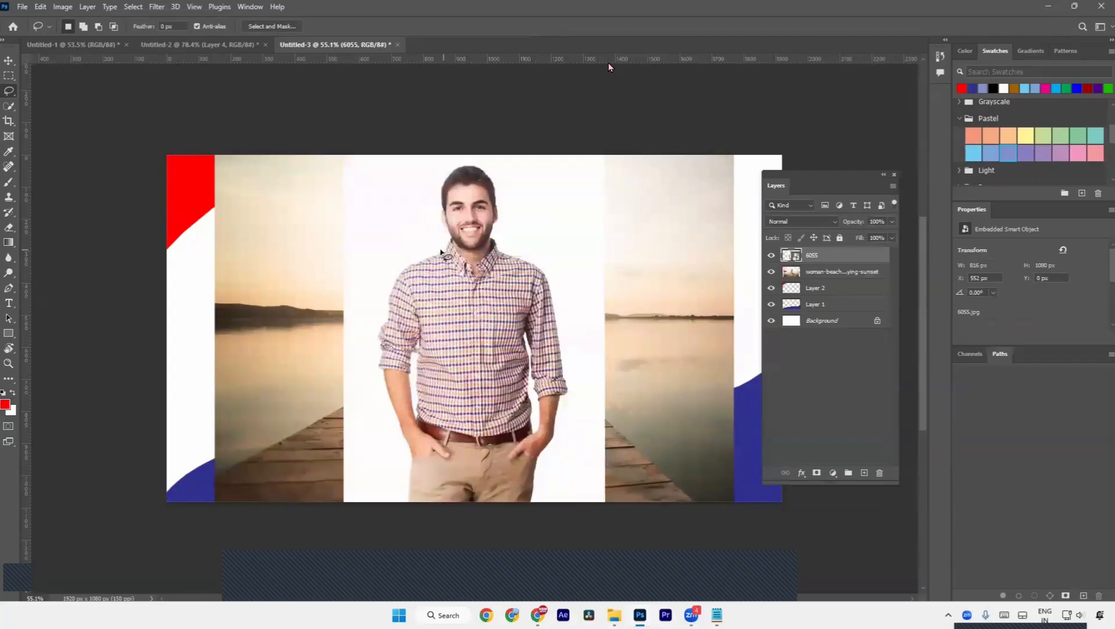
pyautogui.moveTo(450, 240)
pyautogui.mouseDown()
pyautogui.moveTo(473, 275)
pyautogui.moveTo(501, 238)
pyautogui.moveTo(503, 183)
pyautogui.moveTo(472, 165)
pyautogui.moveTo(435, 211)
pyautogui.moveTo(440, 240)
pyautogui.moveTo(477, 275)
pyautogui.moveTo(507, 237)
pyautogui.moveTo(505, 211)
pyautogui.moveTo(458, 189)
pyautogui.mouseUp()
pyautogui.hotkey('ctrl', 'd')
pyautogui.hotkey('shift', 'F6')
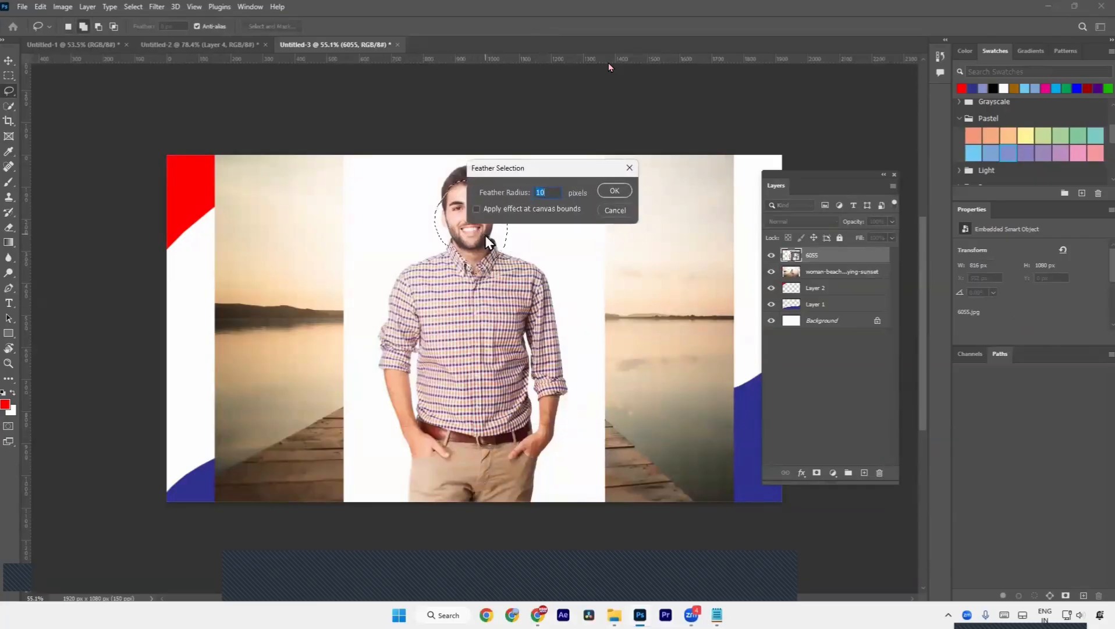
pyautogui.press('Return')
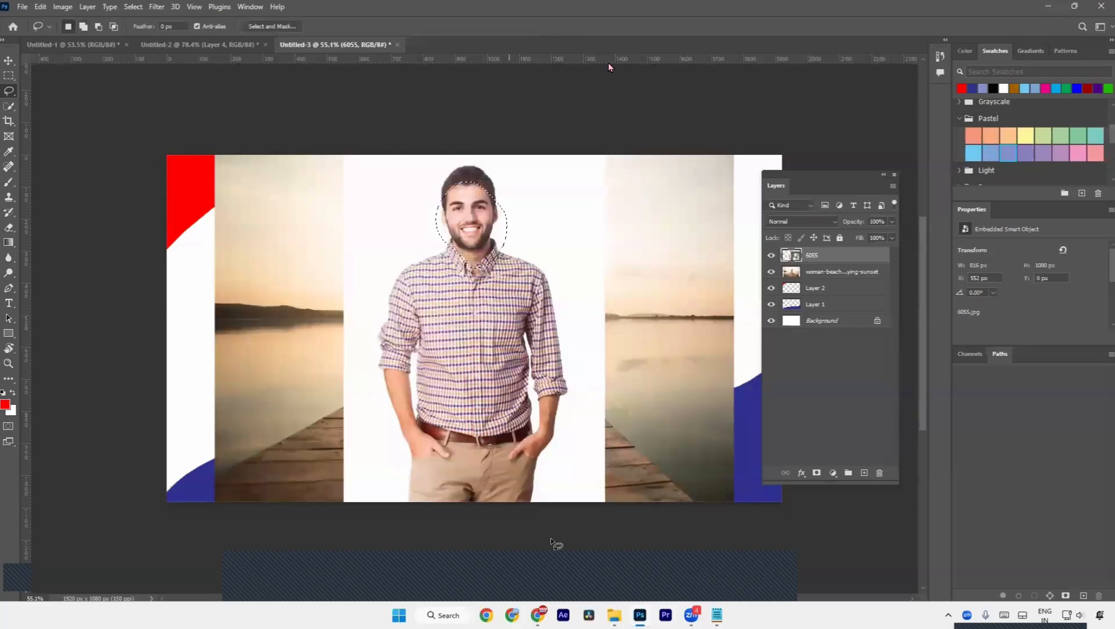
# - Apply Levels with a midtone value of 0.94 to the selected face and toggle the smart filter's visibility
pyautogui.hotkey('ctrl', 'l')
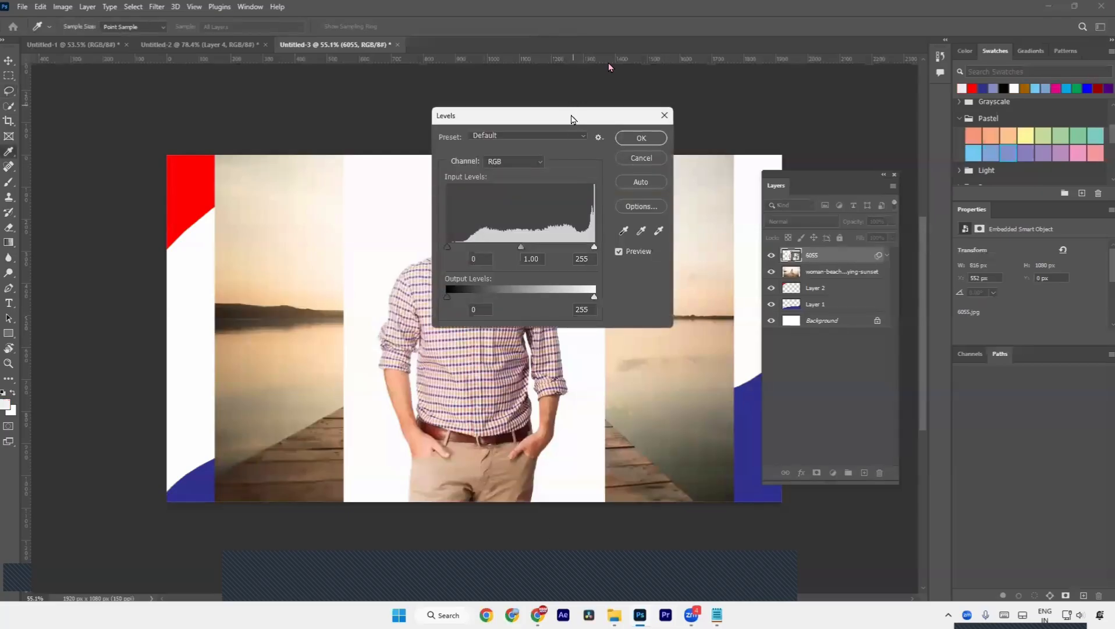
pyautogui.moveTo(573, 115); pyautogui.dragTo(707, 362)
pyautogui.moveTo(657, 495)
pyautogui.mouseDown()
pyautogui.moveTo(630, 493)
pyautogui.moveTo(680, 492)
pyautogui.moveTo(638, 484)
pyautogui.moveTo(657, 486)
pyautogui.mouseUp()
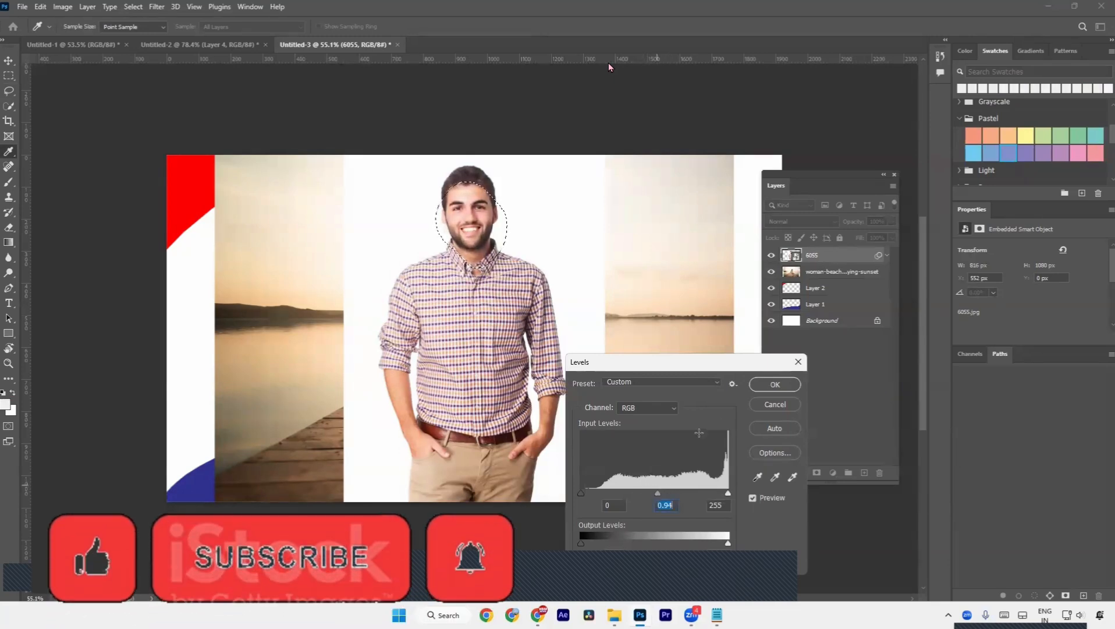
pyautogui.click(772, 384)
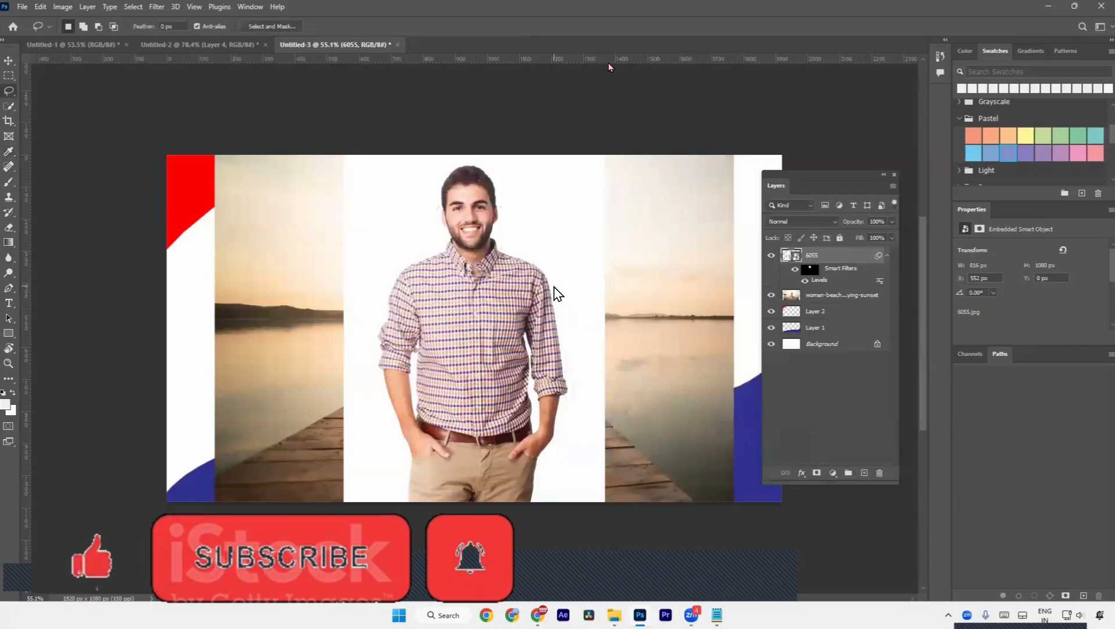
pyautogui.click(795, 271)
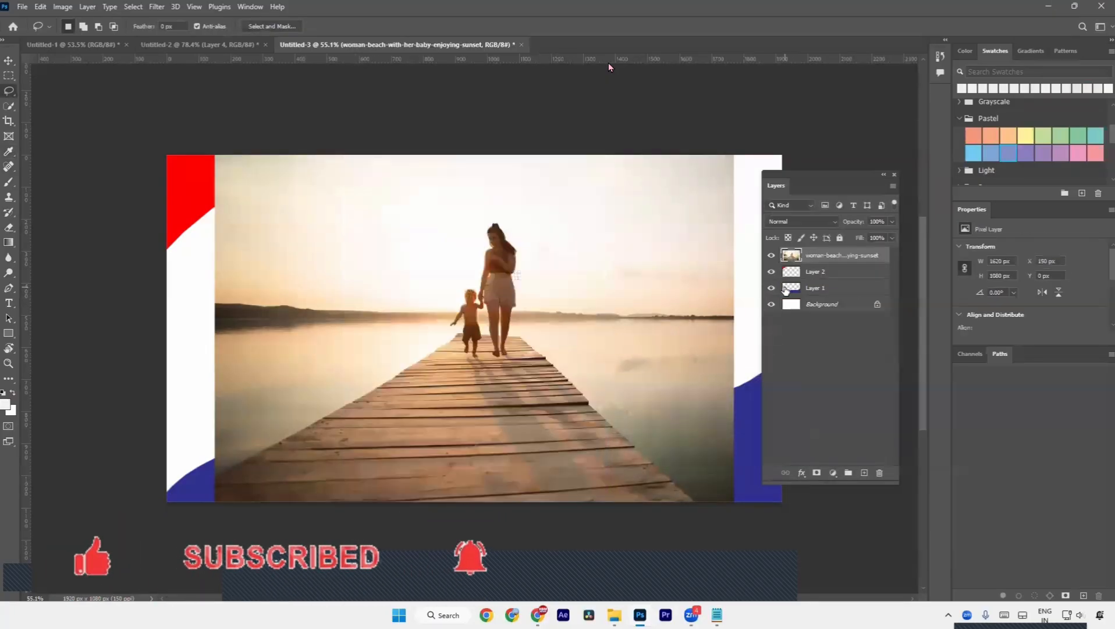
# - Delete the 6055 and beach photo layers and switch to the Polygonal Lasso tool
pyautogui.press('Delete')
pyautogui.press('Delete')
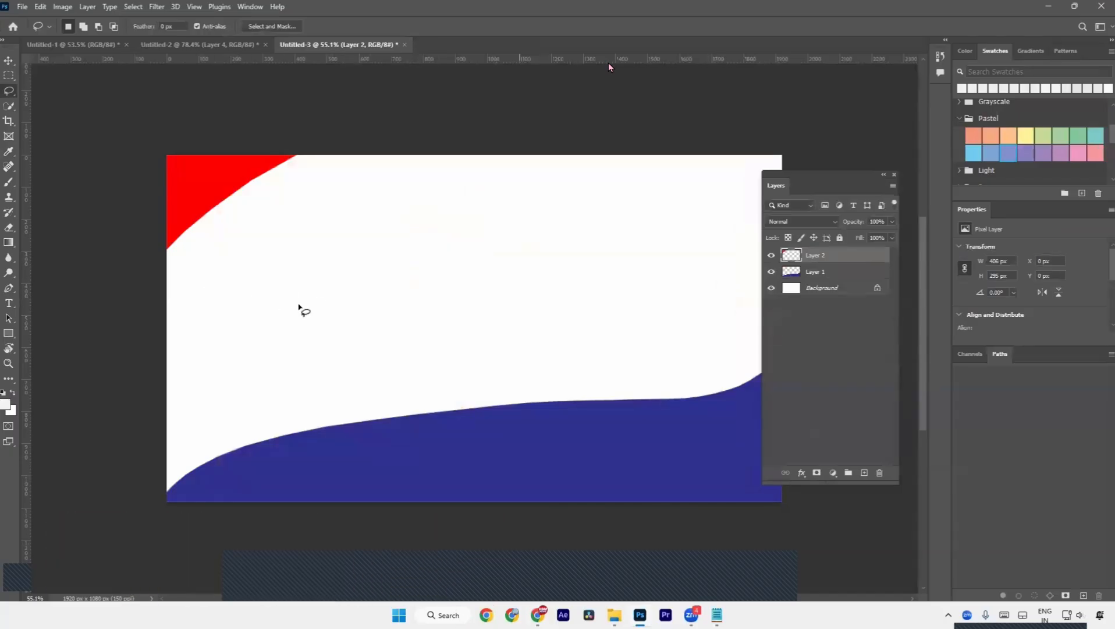
pyautogui.rightClick(10, 91)
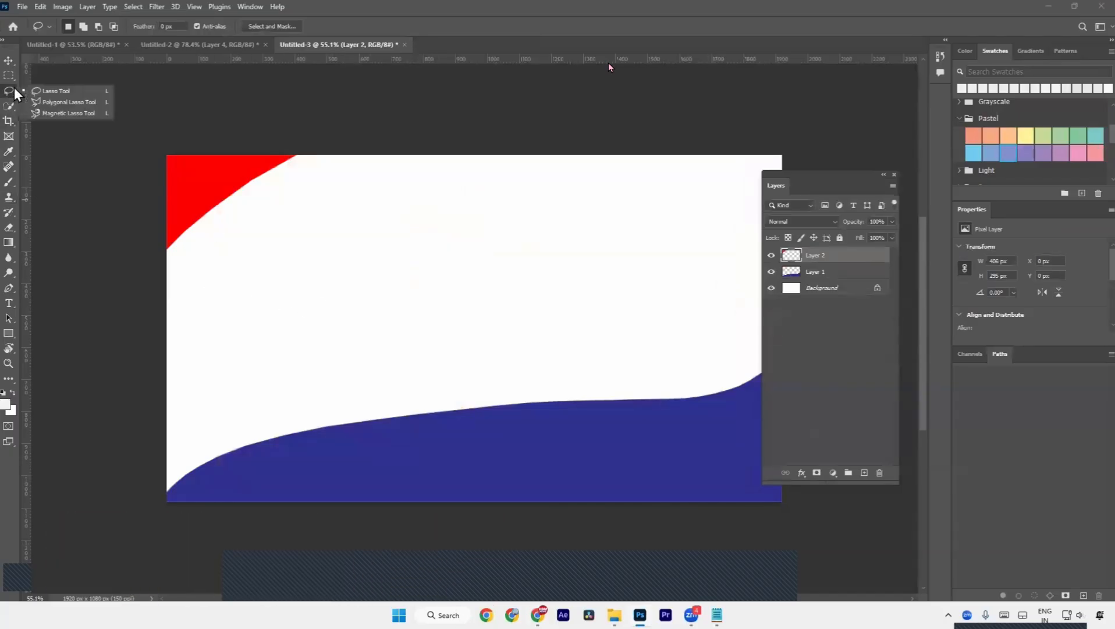
pyautogui.click(44, 104)
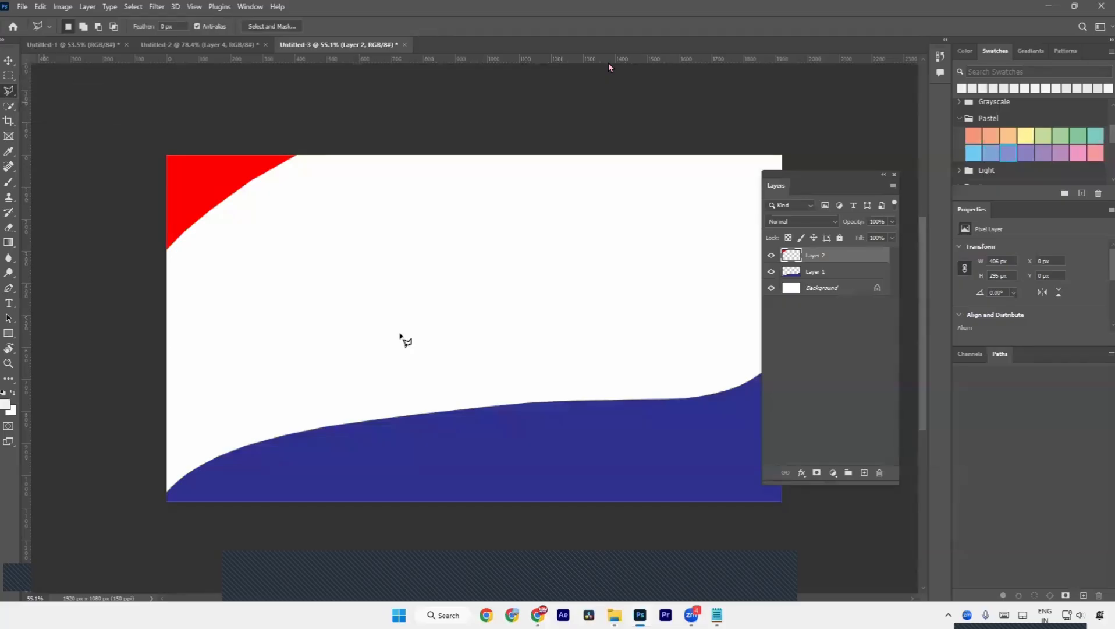
# - Switch to Chrome and bring up the image search results for "flyer curve design"
pyautogui.hotkey('alt', 'Tab')
pyautogui.hotkey('alt', 'Tab')
pyautogui.hotkey('alt', 'Tab')
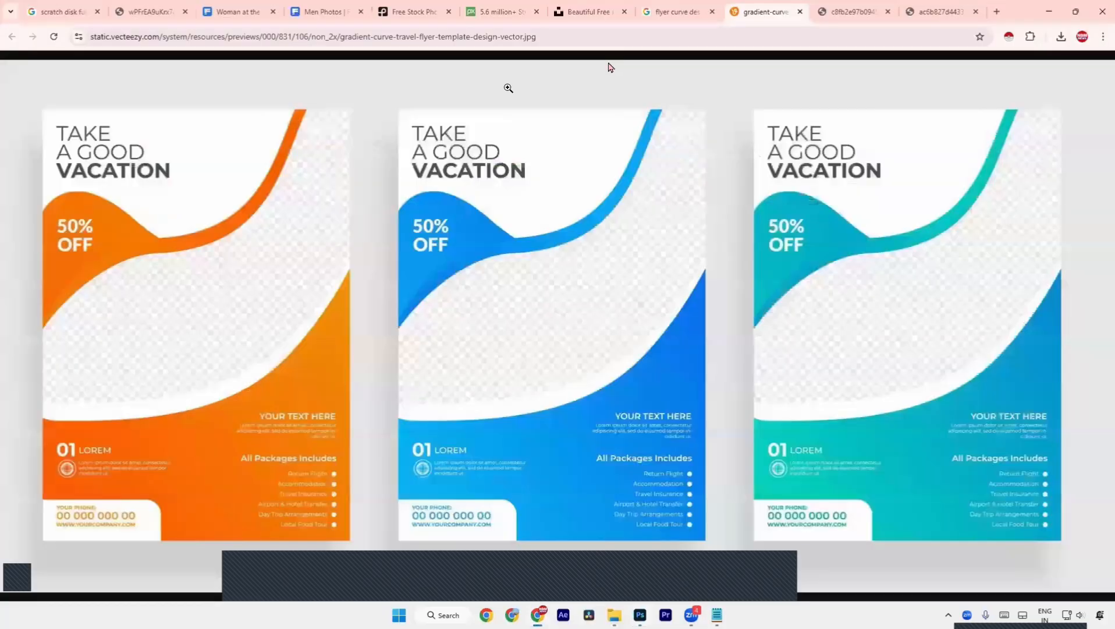
pyautogui.click(684, 14)
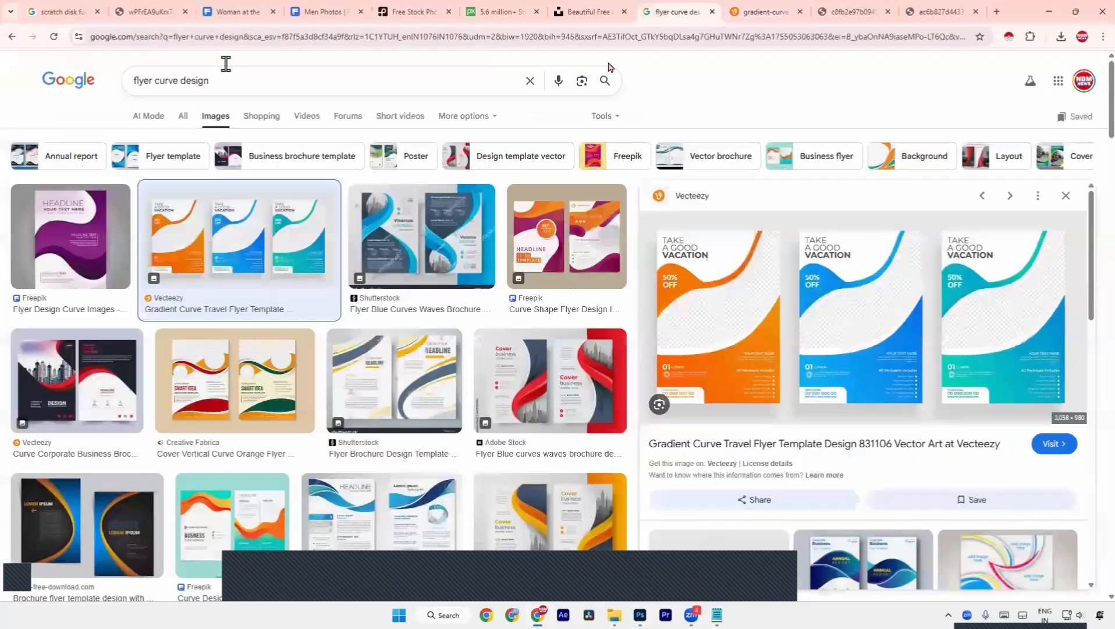
pyautogui.click(610, 4)
pyautogui.click(672, 9)
pyautogui.hotkey('alt', 'Tab')
pyautogui.hotkey('alt', 'Tab')
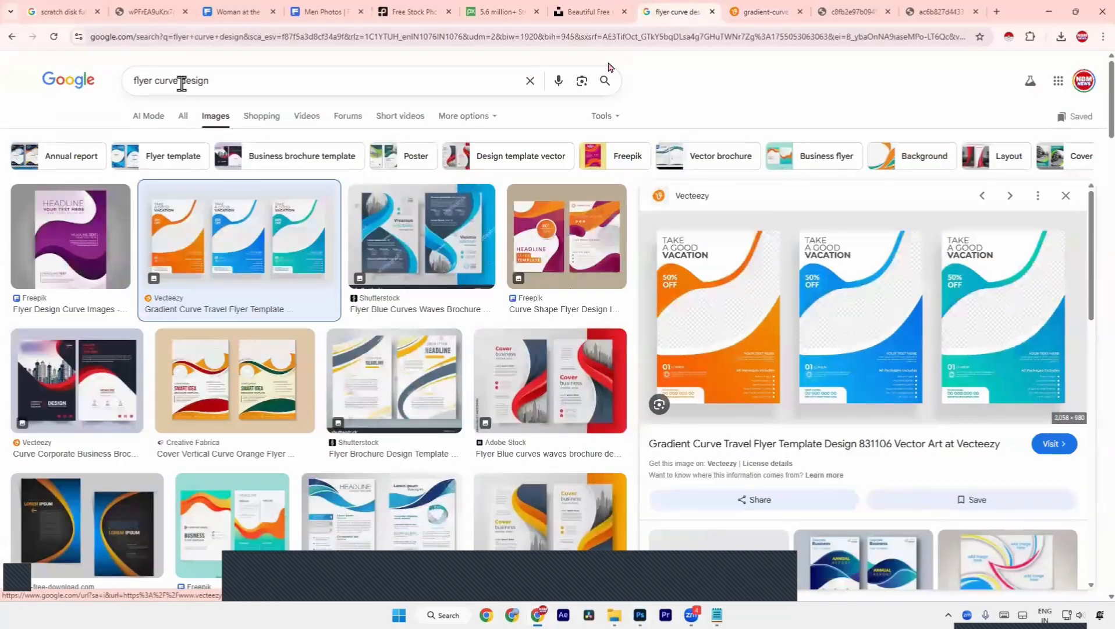
# - Change the image search to "flyer polygon design" and run it
pyautogui.doubleClick(157, 83)
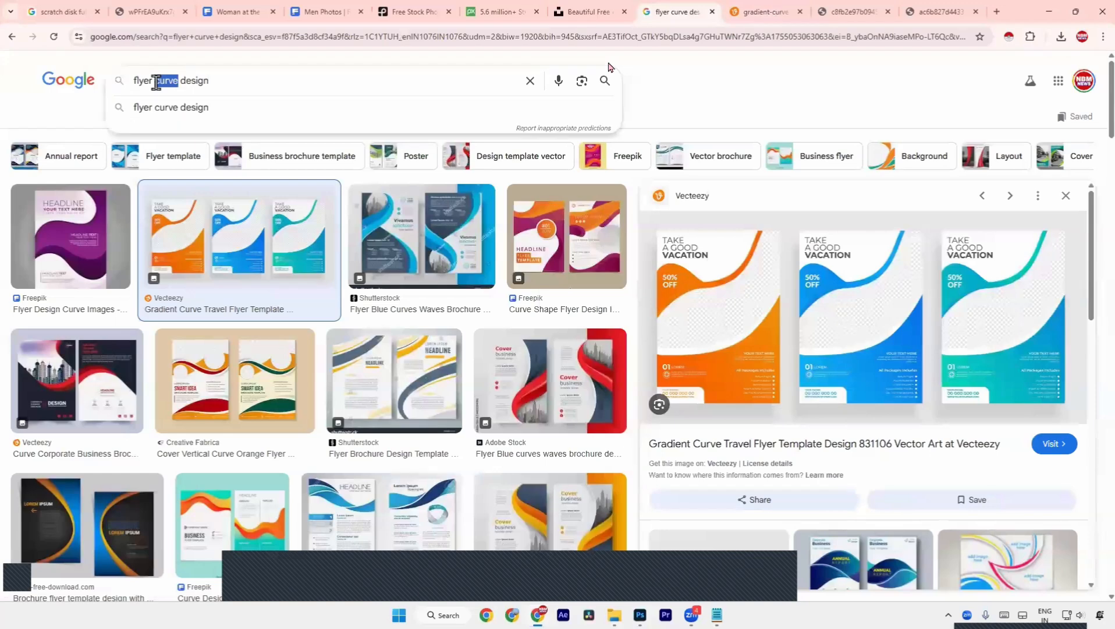
pyautogui.write('pl')
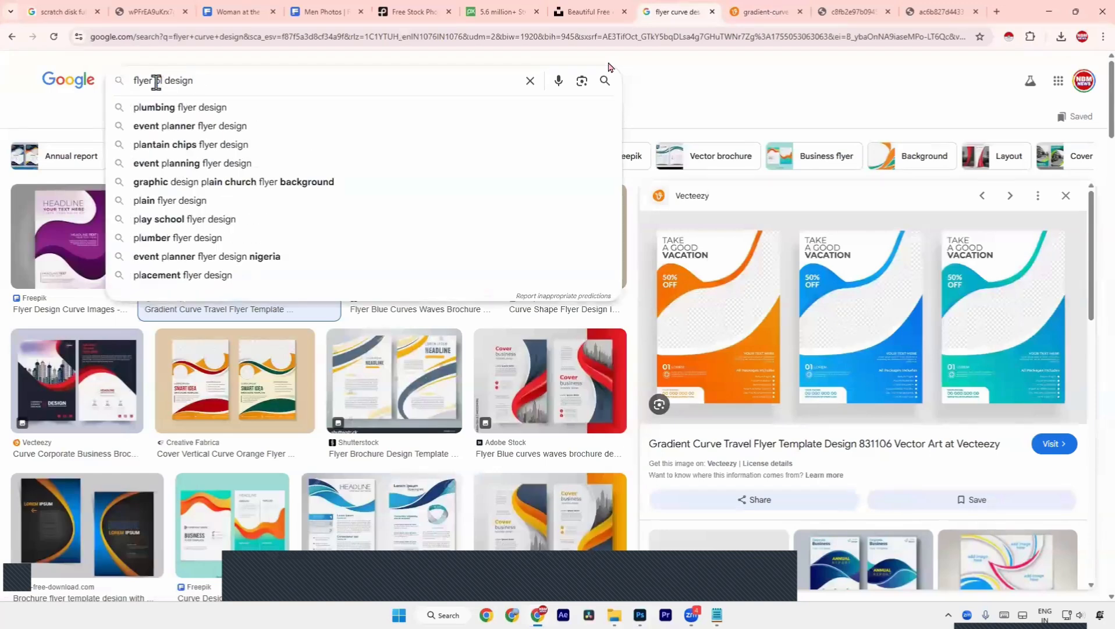
pyautogui.press('BackSpace')
pyautogui.write('ol')
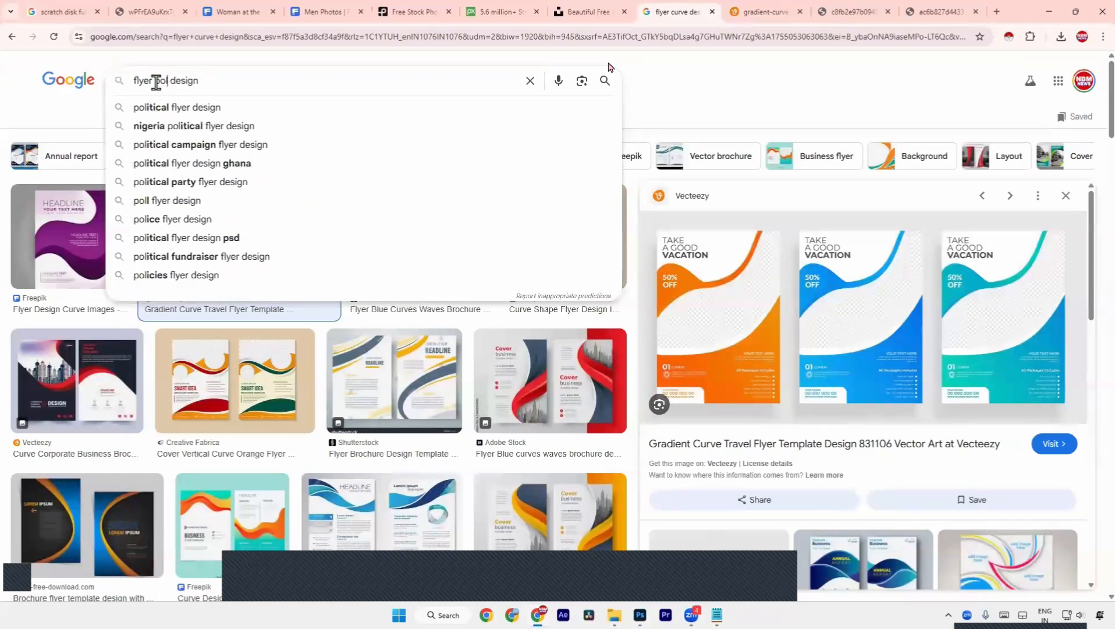
pyautogui.write('y')
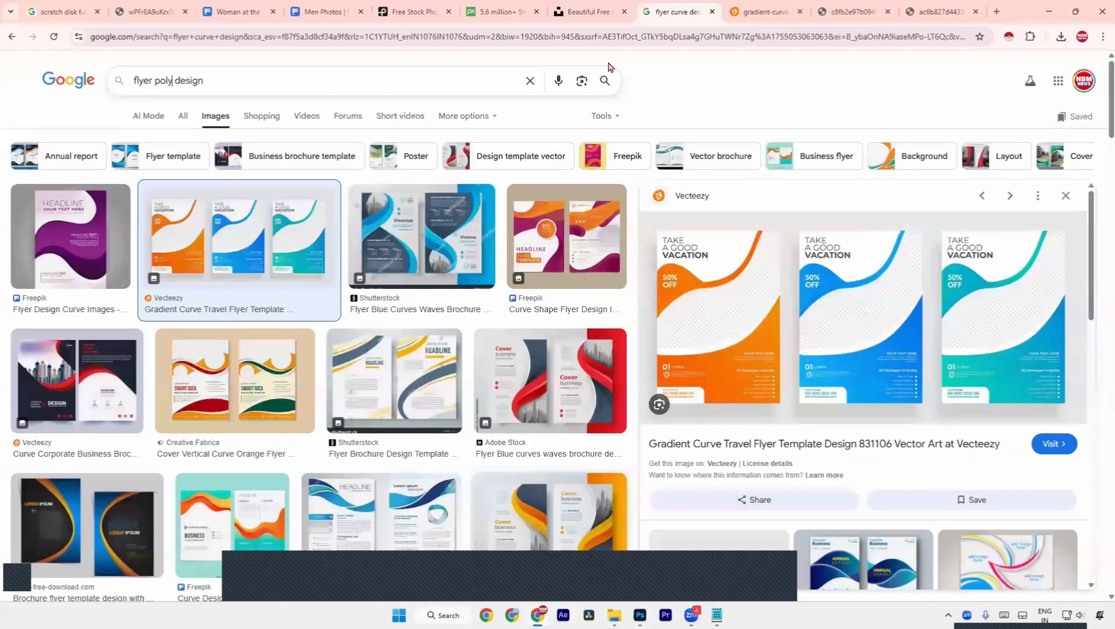
pyautogui.write('gon')
pyautogui.press('Return')
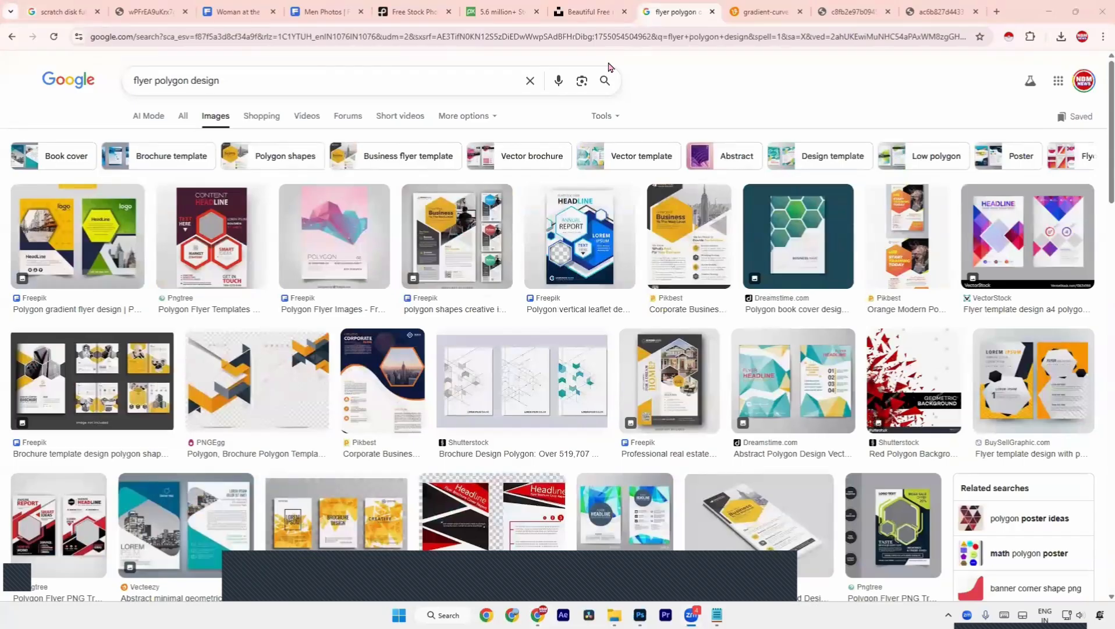
# - Preview the polygon vertical leaflet, the Pngtree polygon flyer template and the polygon gradient flyer design
pyautogui.click(549, 271)
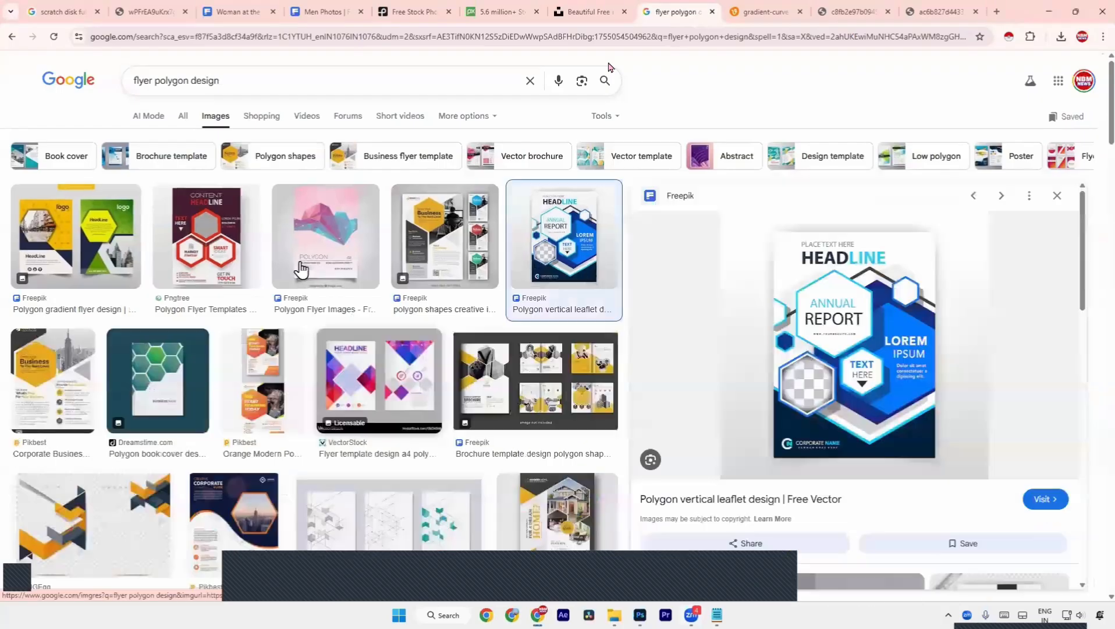
pyautogui.click(241, 253)
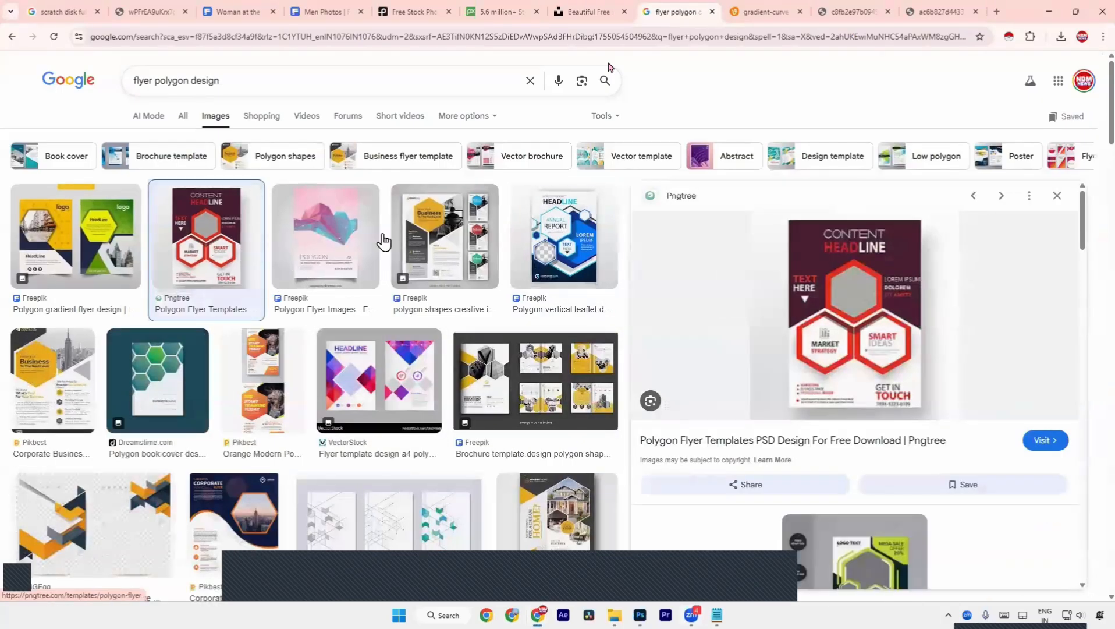
pyautogui.click(112, 226)
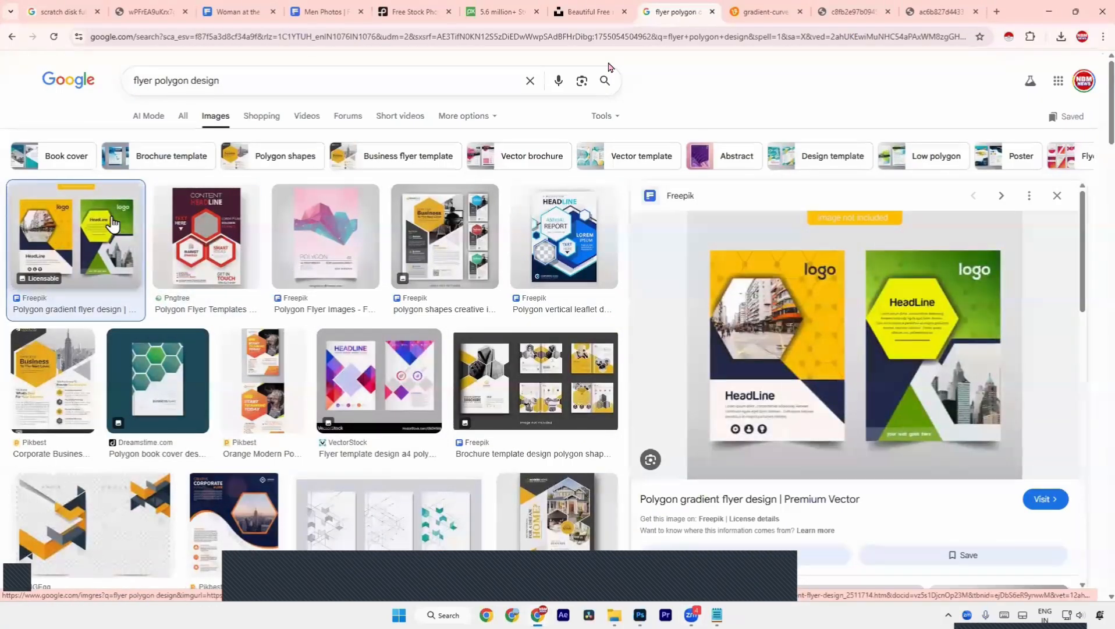
# - Preview the Pikbest corporate business flyer and the polygon gradient flyer design, and switch back to Photoshop
pyautogui.click(233, 512)
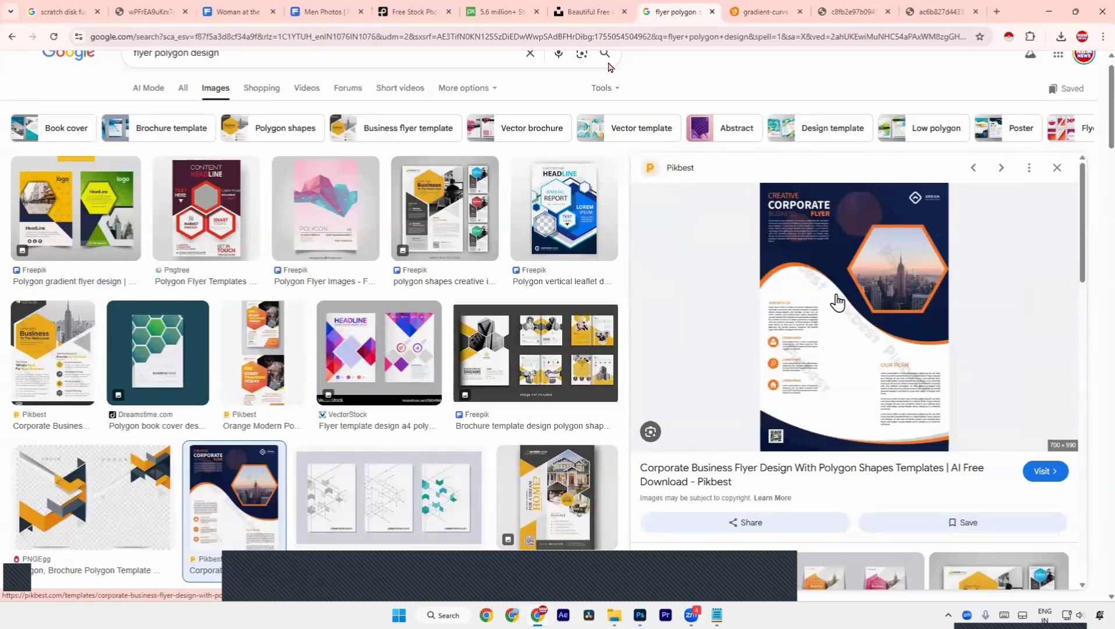
pyautogui.click(119, 154)
pyautogui.hotkey('alt', 'Tab')
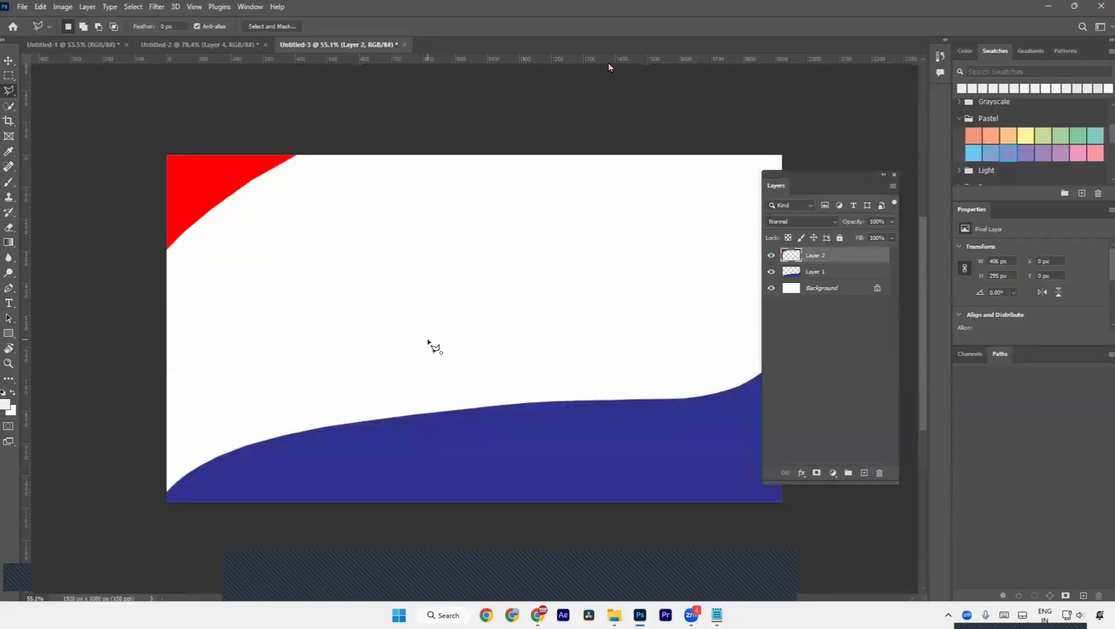
# - Draw a small right-angled triangular selection in the white area with the Polygonal Lasso tool
pyautogui.click(427, 340)
pyautogui.click(428, 278)
pyautogui.click(469, 278)
pyautogui.click(430, 343)
# - Draw a pentagon about 303 by 289 px with the Polygon tool and recolour it pastel blue
pyautogui.click(9, 333)
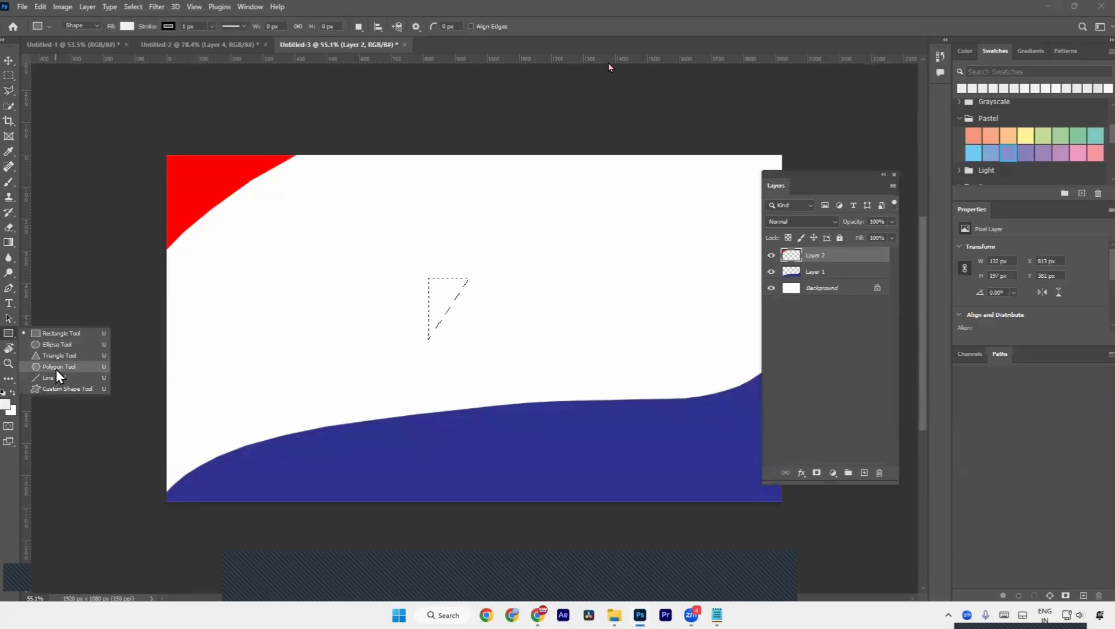
pyautogui.click(56, 367)
pyautogui.moveTo(511, 228); pyautogui.dragTo(622, 378)
pyautogui.press('v')
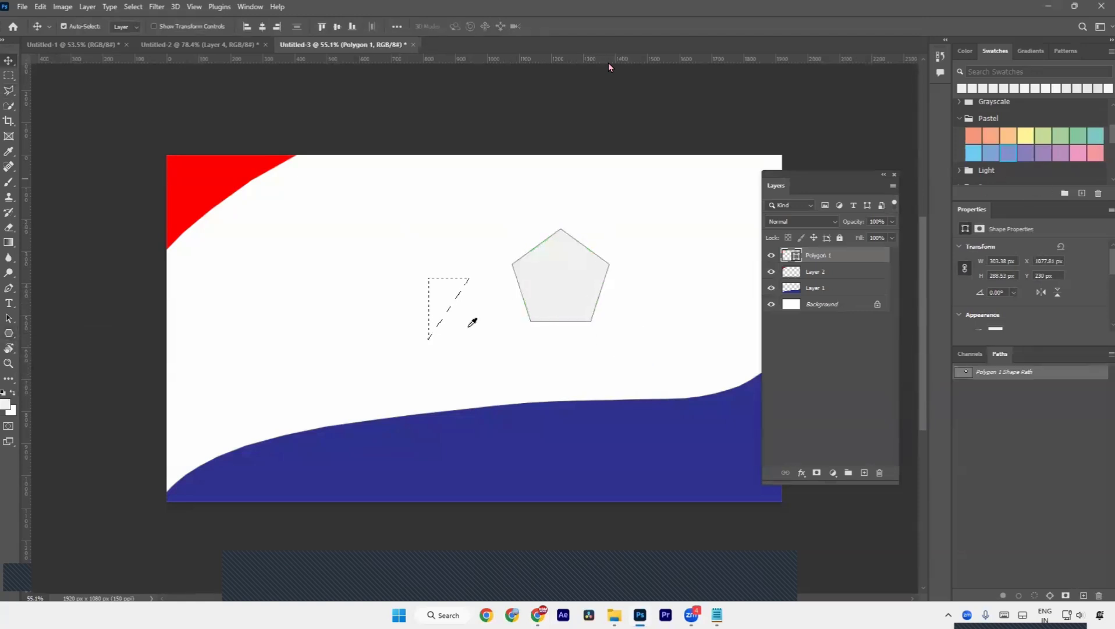
pyautogui.hotkey('ctrl', 'y')
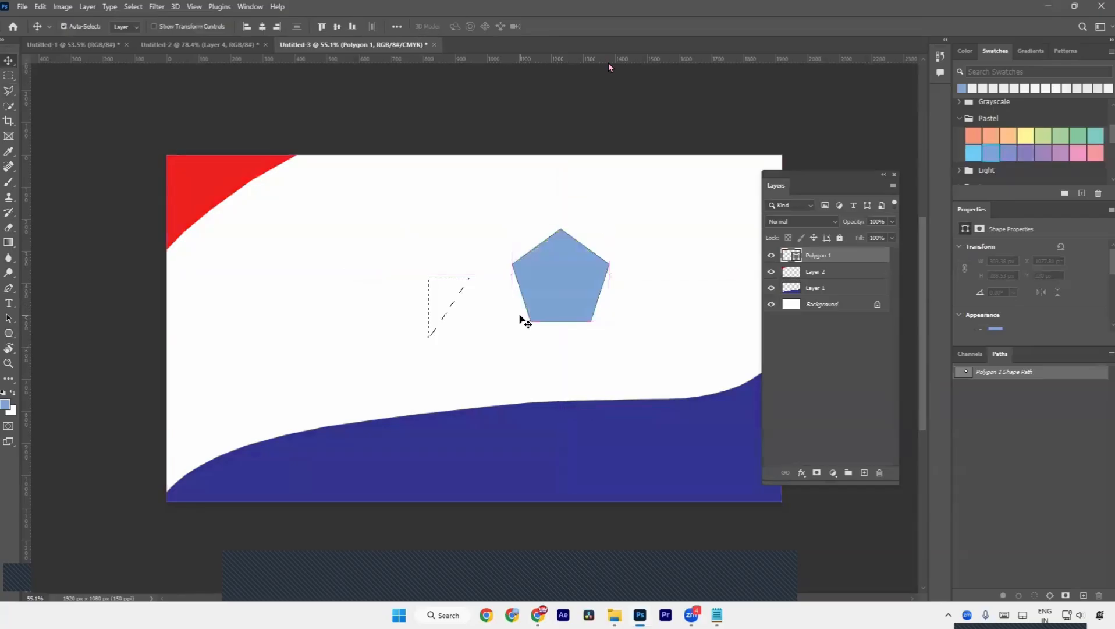
# - Delete the Polygon 1 shape layer and clear the triangular selection
pyautogui.hotkey('ctrl', 't')
pyautogui.click(548, 231)
pyautogui.hotkey('ctrl', 't')
pyautogui.press('Return')
pyautogui.click(879, 472)
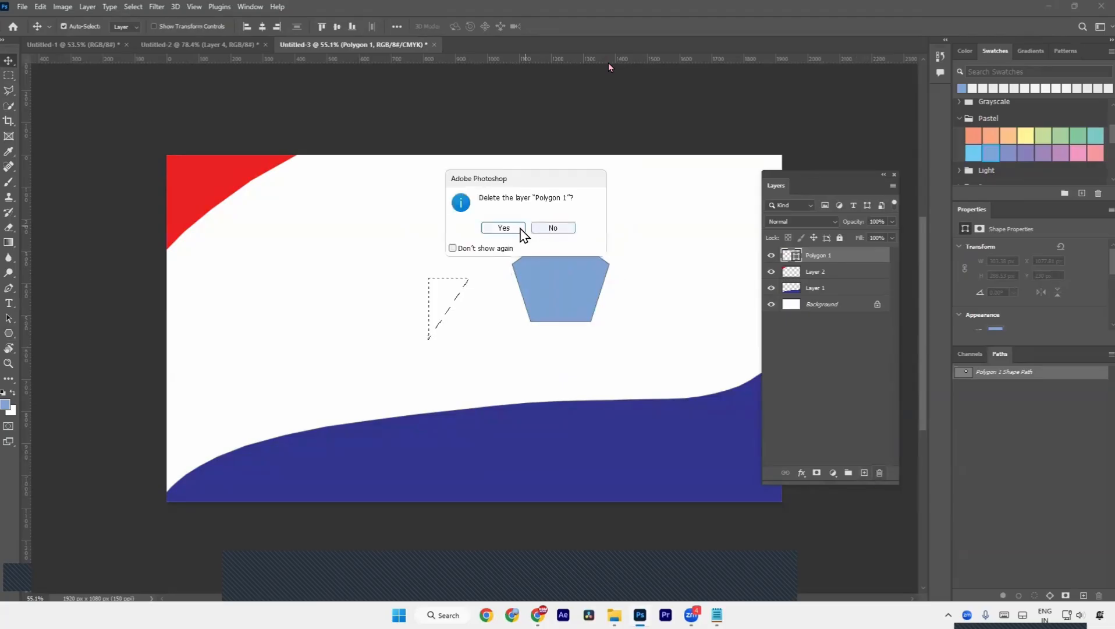
pyautogui.click(513, 231)
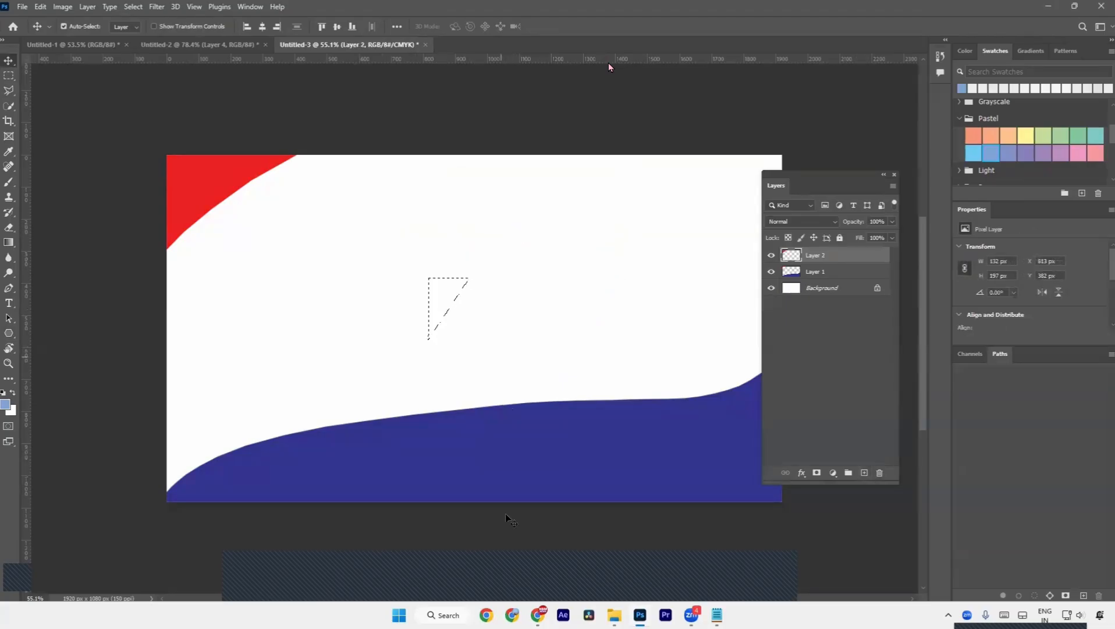
pyautogui.hotkey('ctrl', 'd')
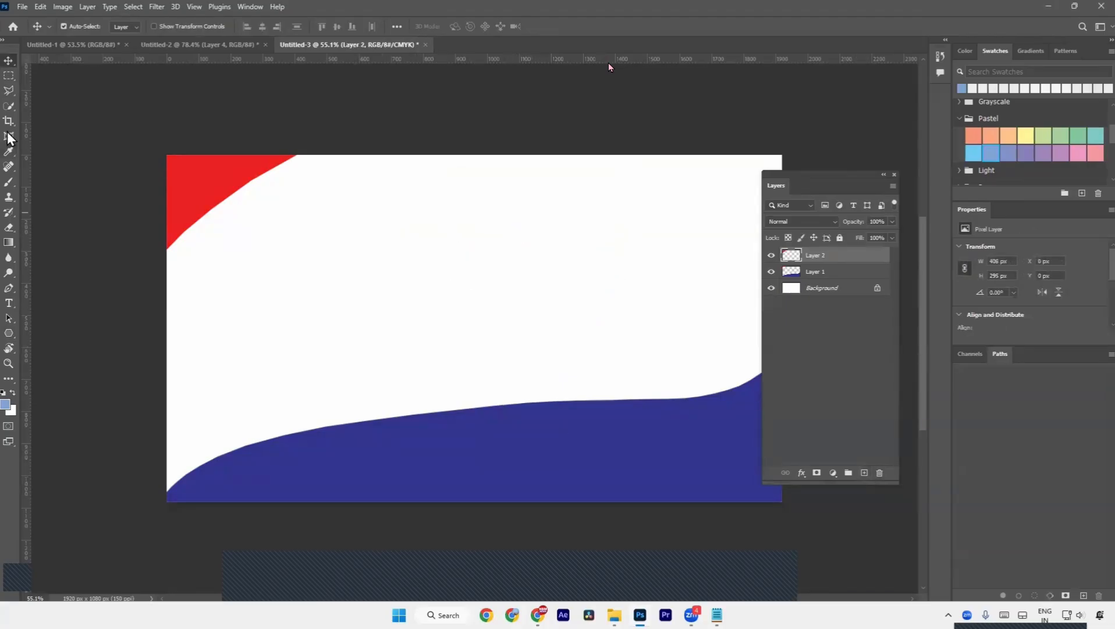
# - Outline a hexagonal selection about 335 by 425 px in the white area with the Polygonal Lasso tool
pyautogui.click(9, 90)
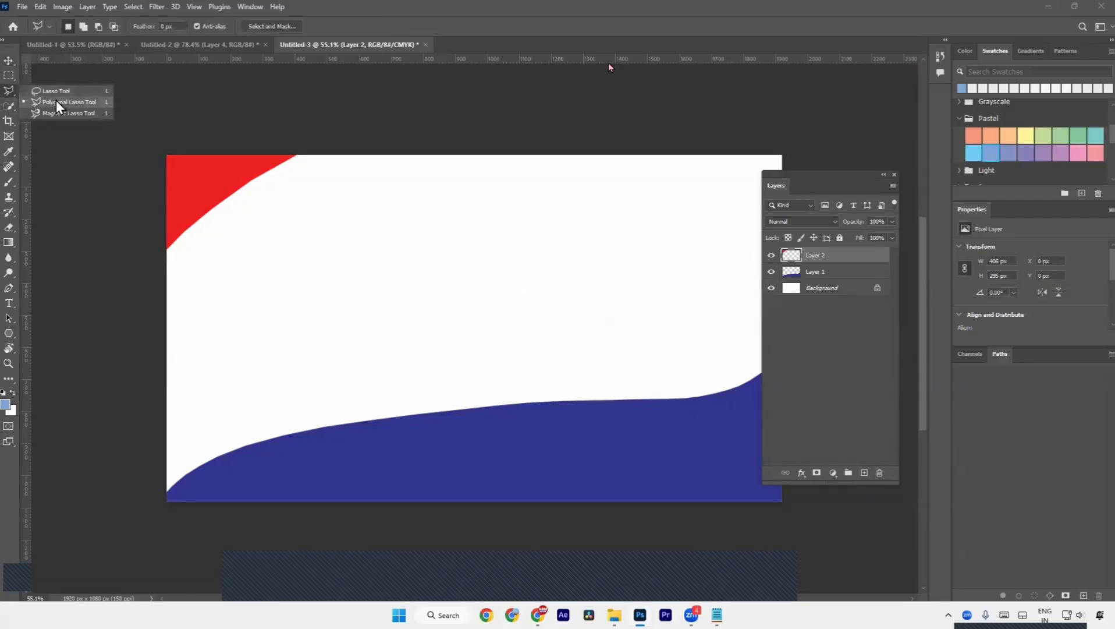
pyautogui.click(56, 100)
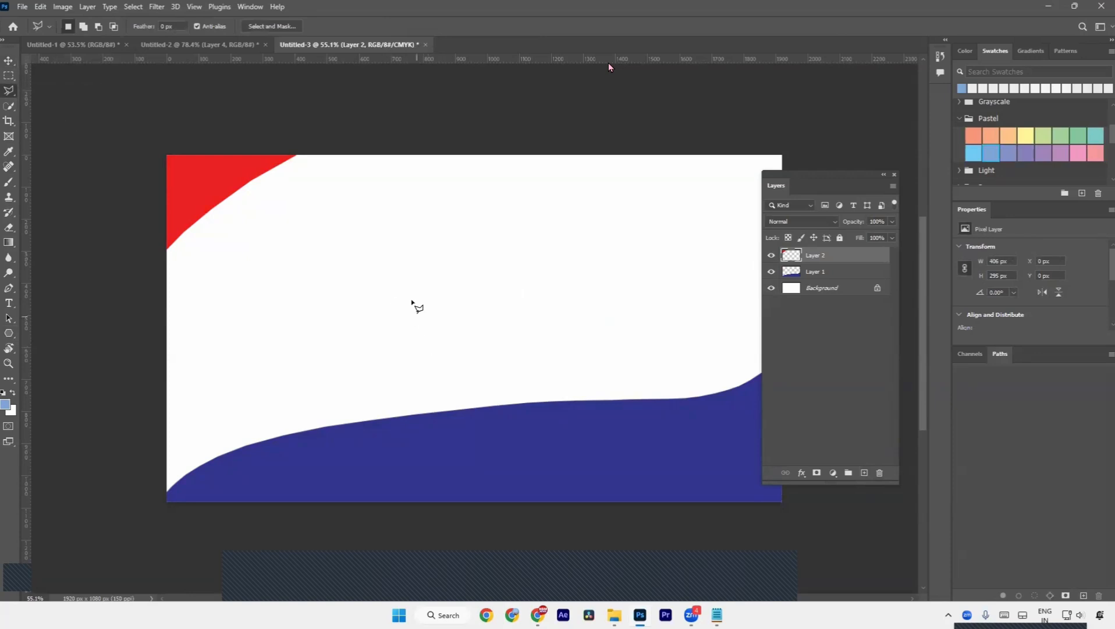
pyautogui.click(468, 350)
pyautogui.click(521, 394)
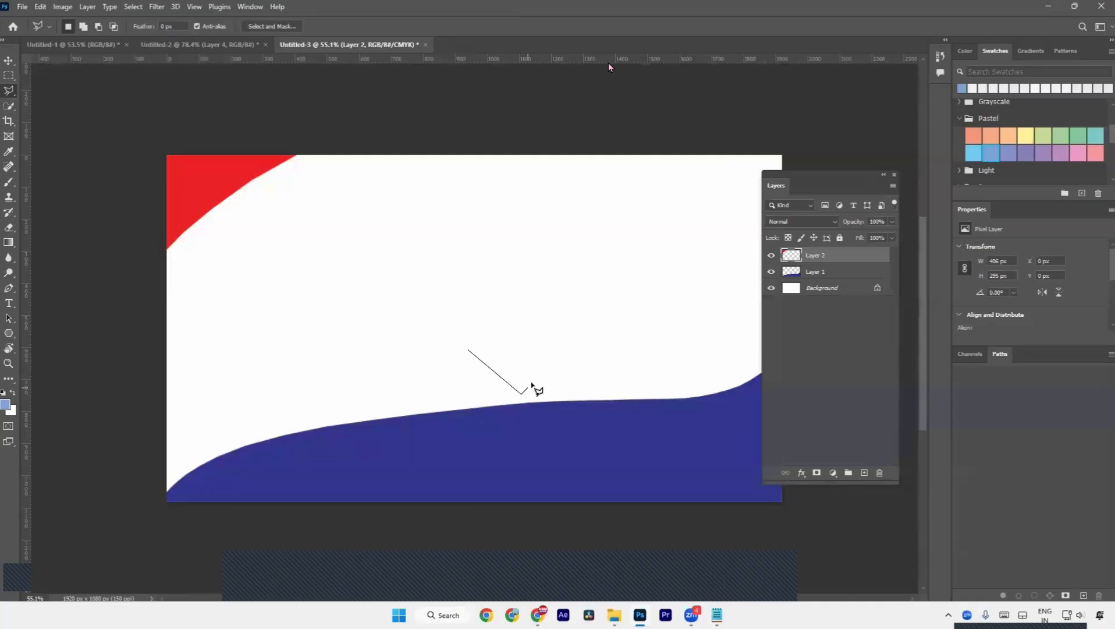
pyautogui.click(571, 352)
pyautogui.click(571, 298)
pyautogui.click(517, 258)
pyautogui.click(464, 298)
pyautogui.click(468, 349)
# - Fill the hexagonal selection on Layer 2 with the CMYK green swatch and deselect it
pyautogui.scroll(4, 1048, 151)
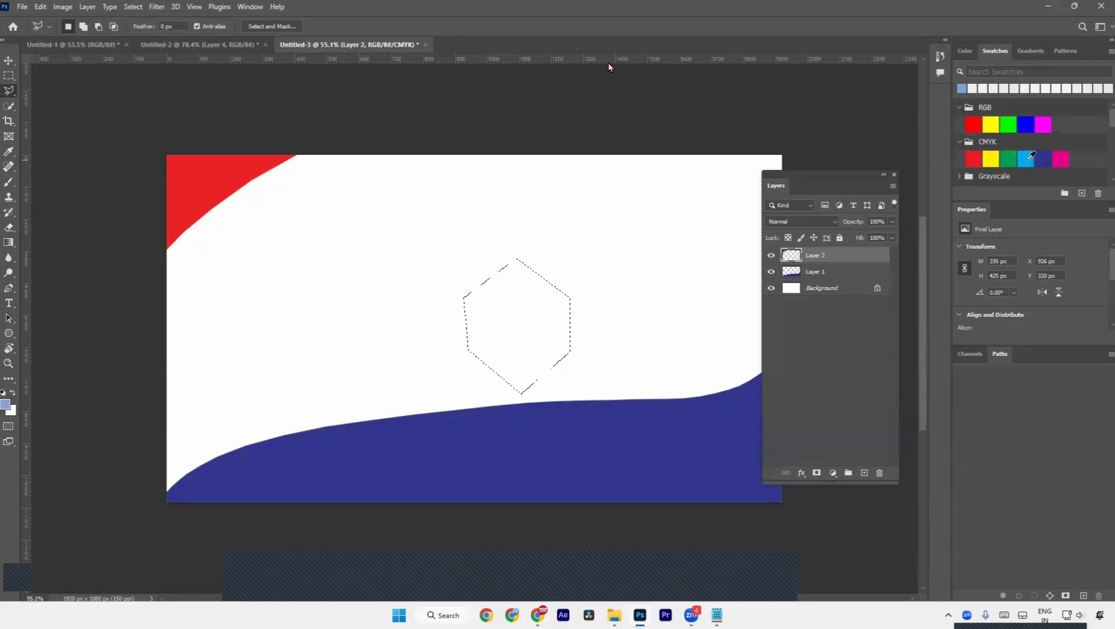
pyautogui.click(1015, 161)
pyautogui.hotkey('alt', 'BackSpace')
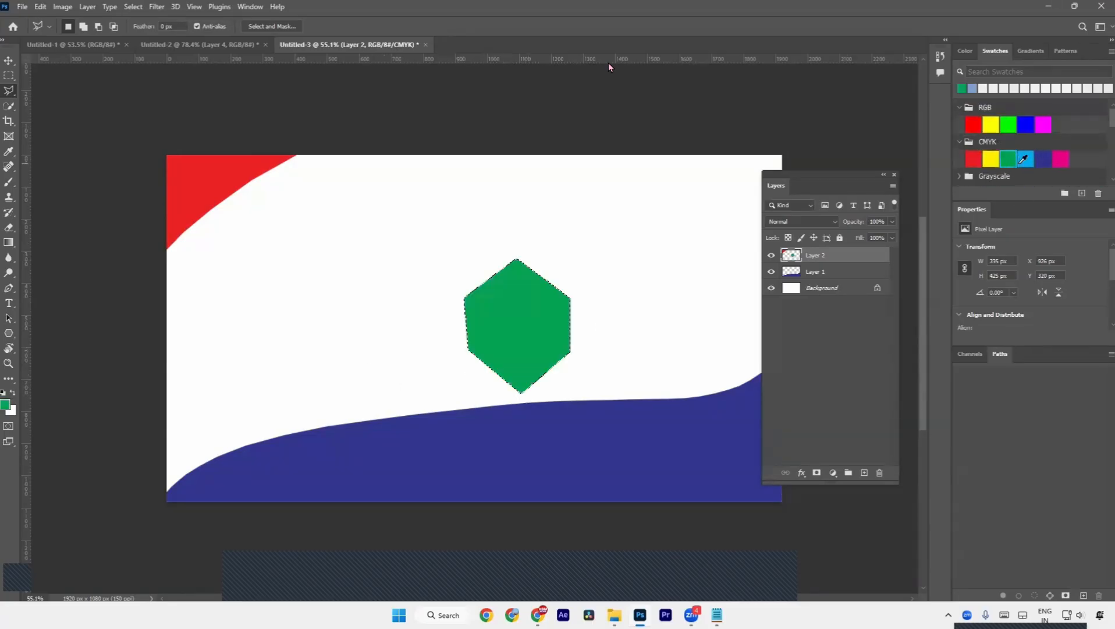
pyautogui.hotkey('ctrl', 'd')
# - Squash Layer 2 vertically to a height of about 653 px with Free Transform, keeping its width
pyautogui.hotkey('ctrl', 't')
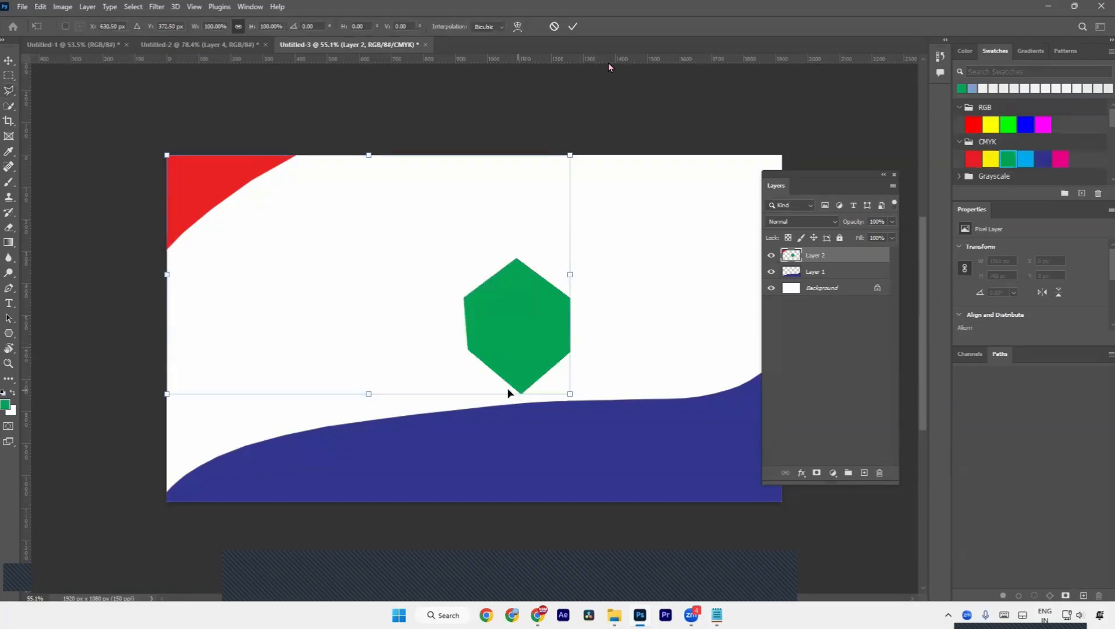
pyautogui.moveTo(368, 395); pyautogui.dragTo(367, 365)
pyautogui.press('Return')
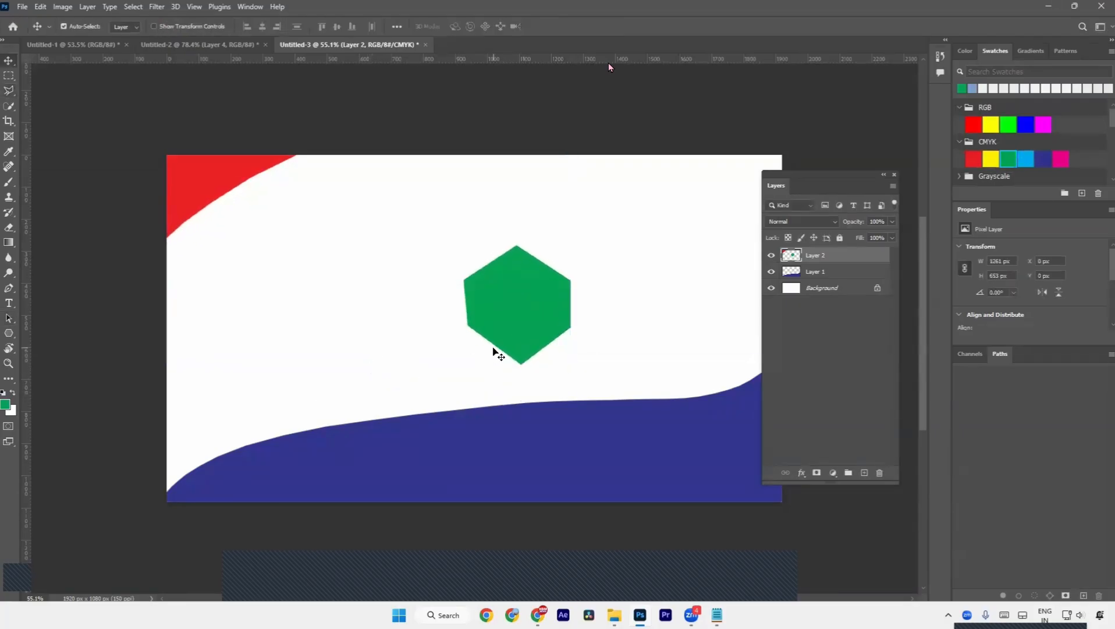
# - Draw a green pentagon about 388 by 369 px beside the hexagon with the Polygon shape tool
pyautogui.click(10, 91)
pyautogui.click(55, 91)
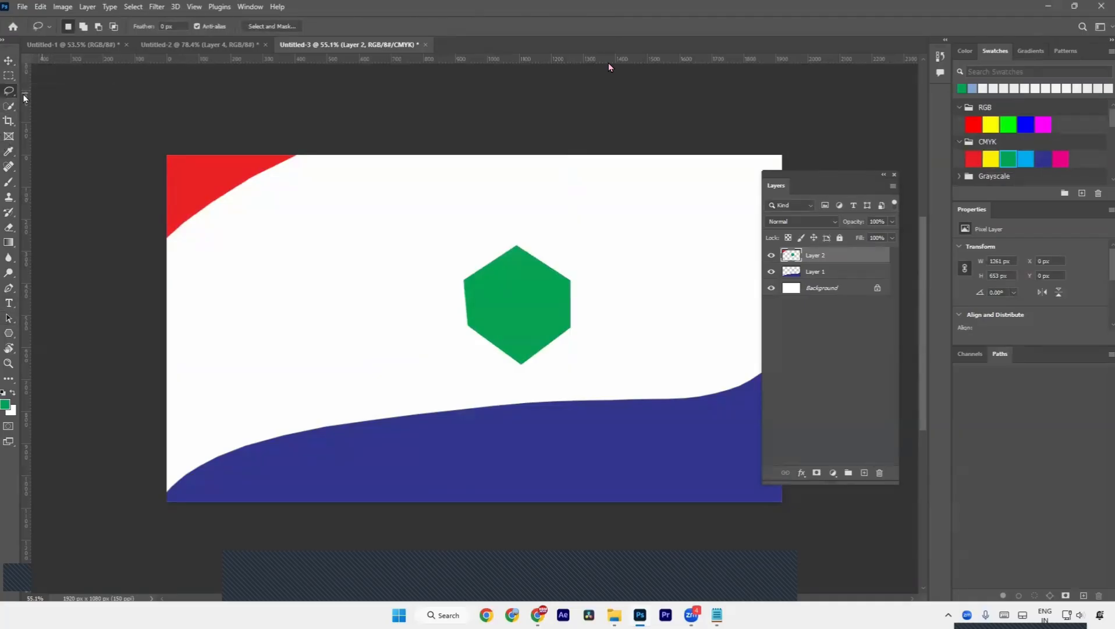
pyautogui.rightClick(9, 90)
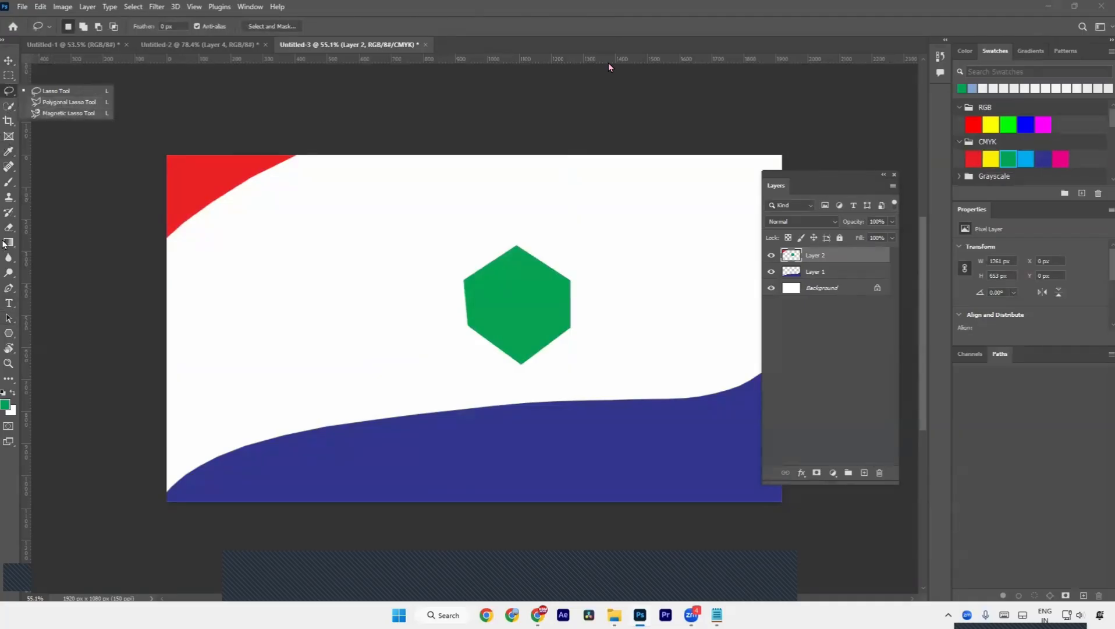
pyautogui.rightClick(10, 333)
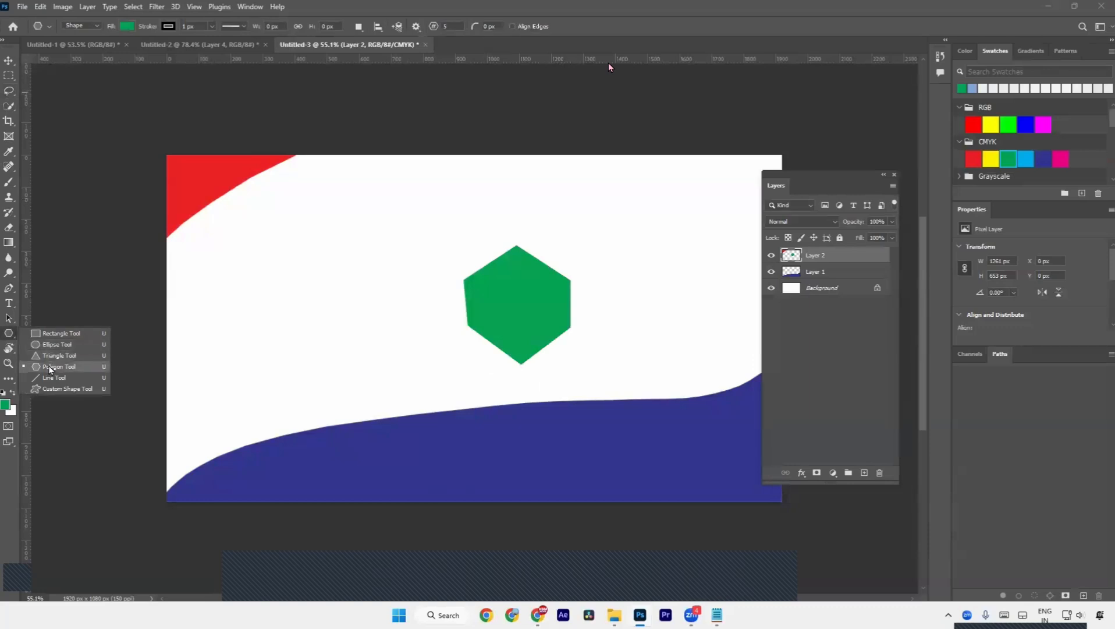
pyautogui.click(50, 367)
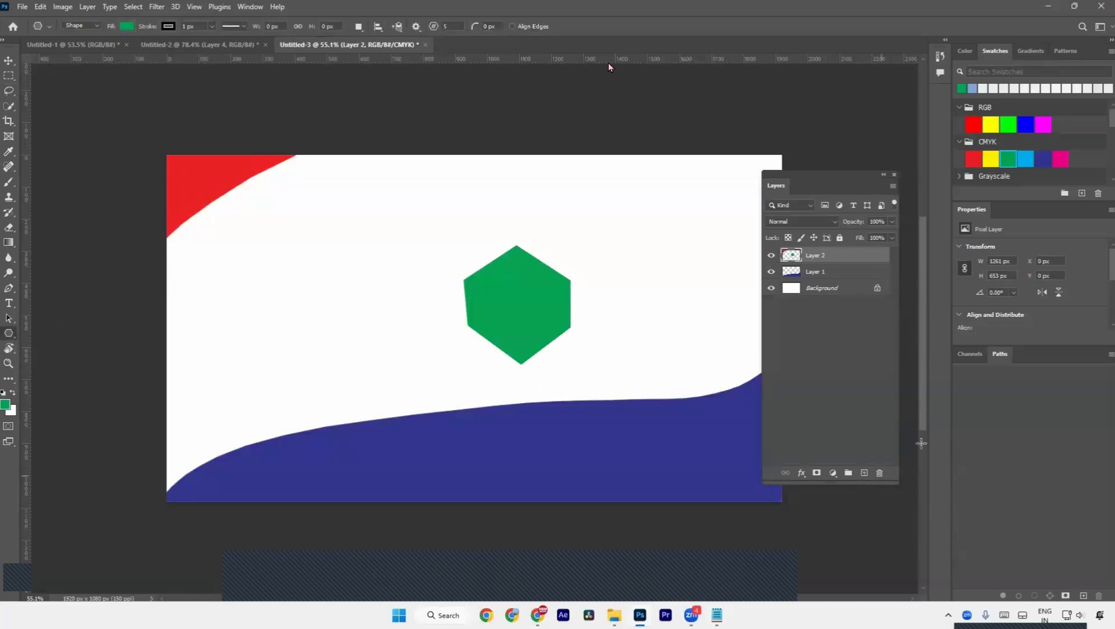
pyautogui.rightClick(9, 335)
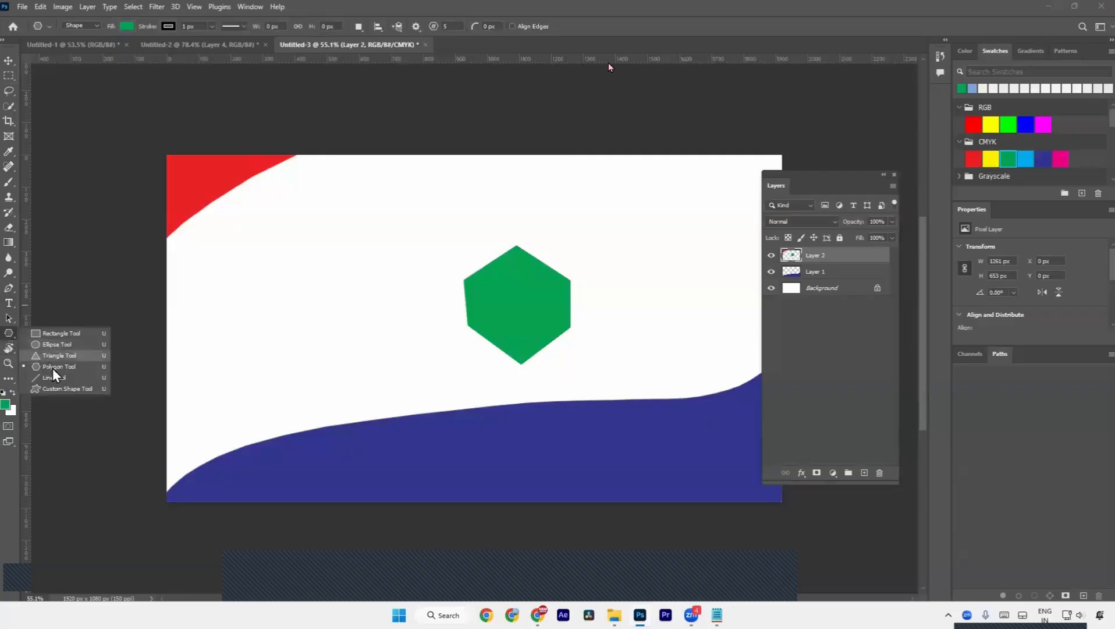
pyautogui.click(56, 367)
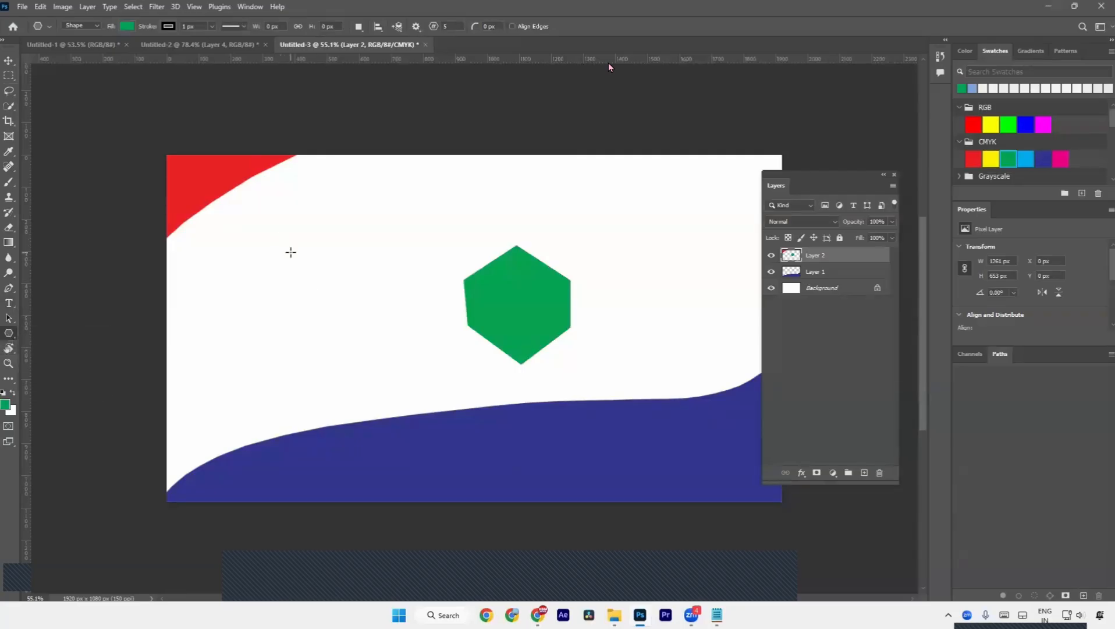
pyautogui.moveTo(290, 251); pyautogui.dragTo(418, 370)
pyautogui.press('a')
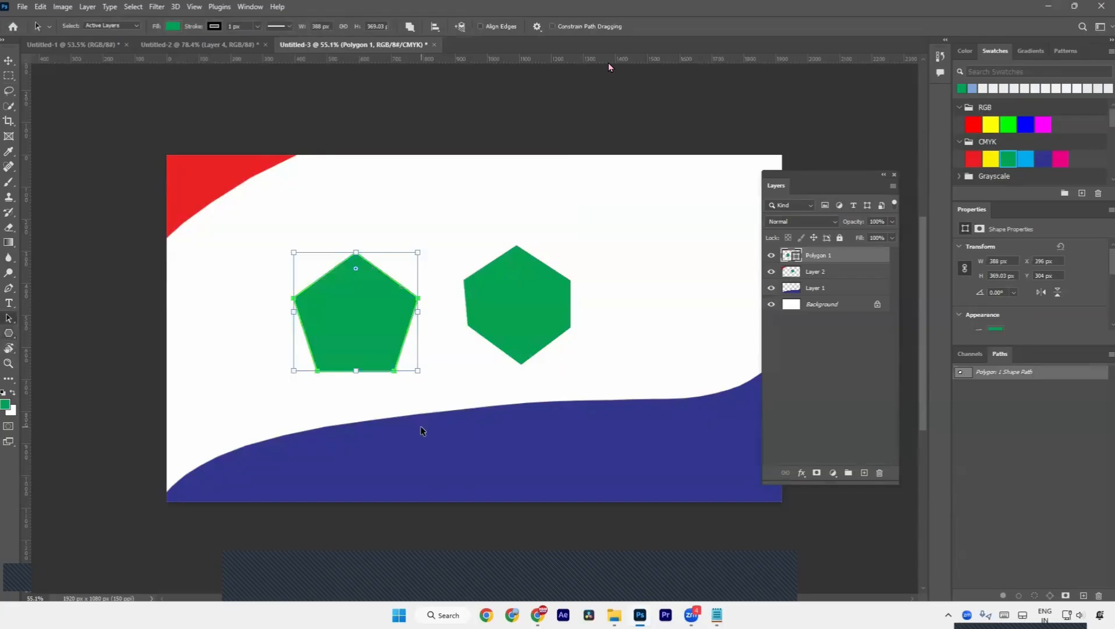
# - Move the green pentagon slightly up and away from the hexagon, and delete its shape layer
pyautogui.press('v')
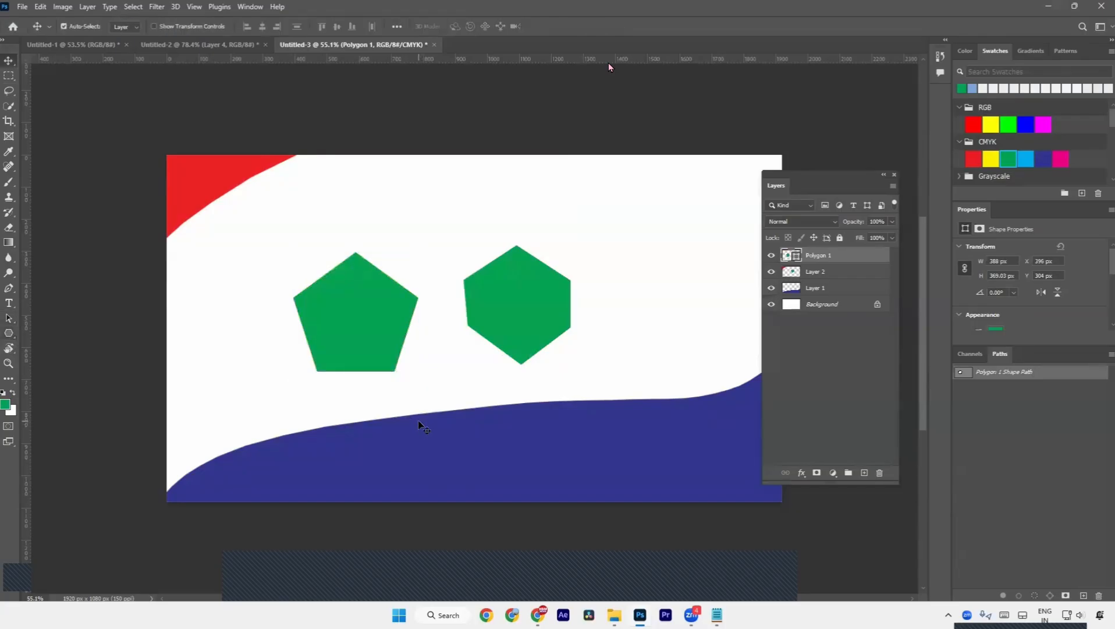
pyautogui.moveTo(364, 346); pyautogui.dragTo(339, 339)
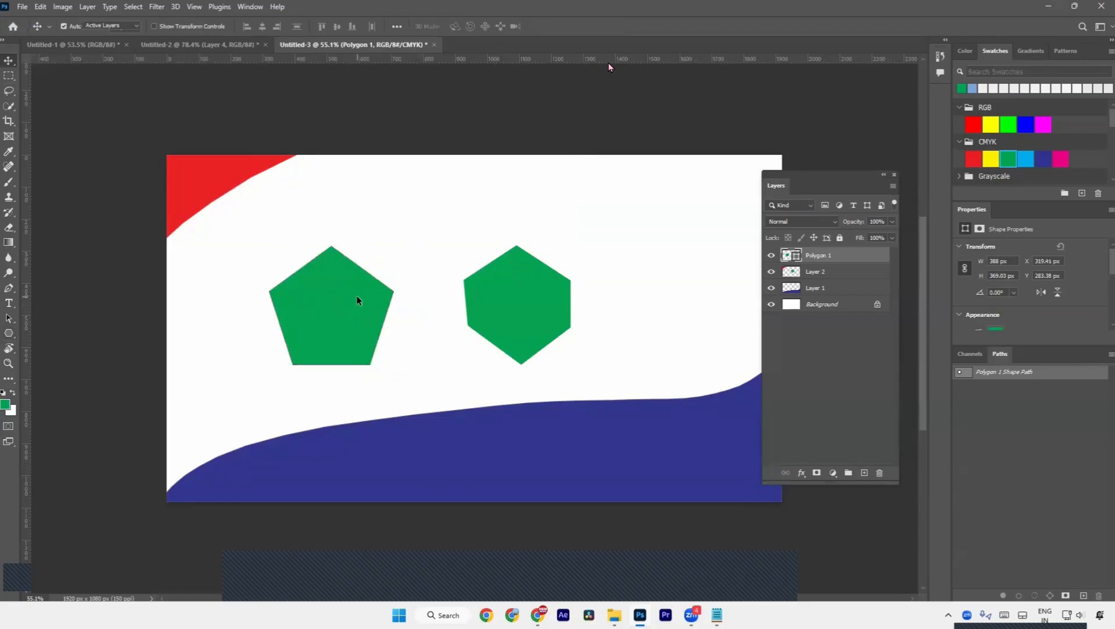
pyautogui.press('a')
pyautogui.click(361, 242)
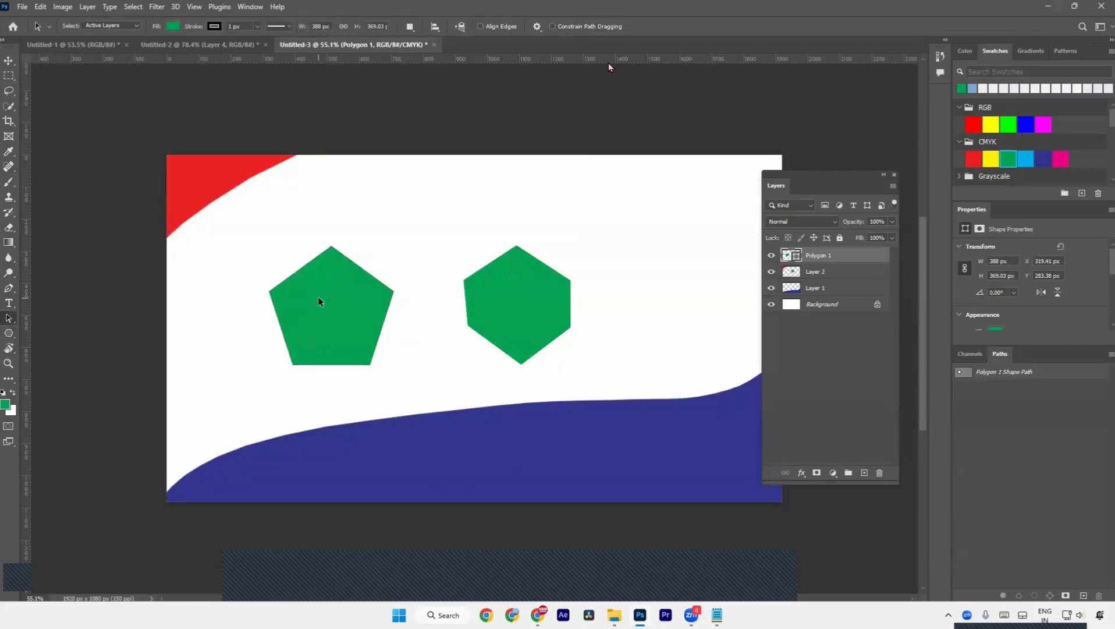
pyautogui.press('v')
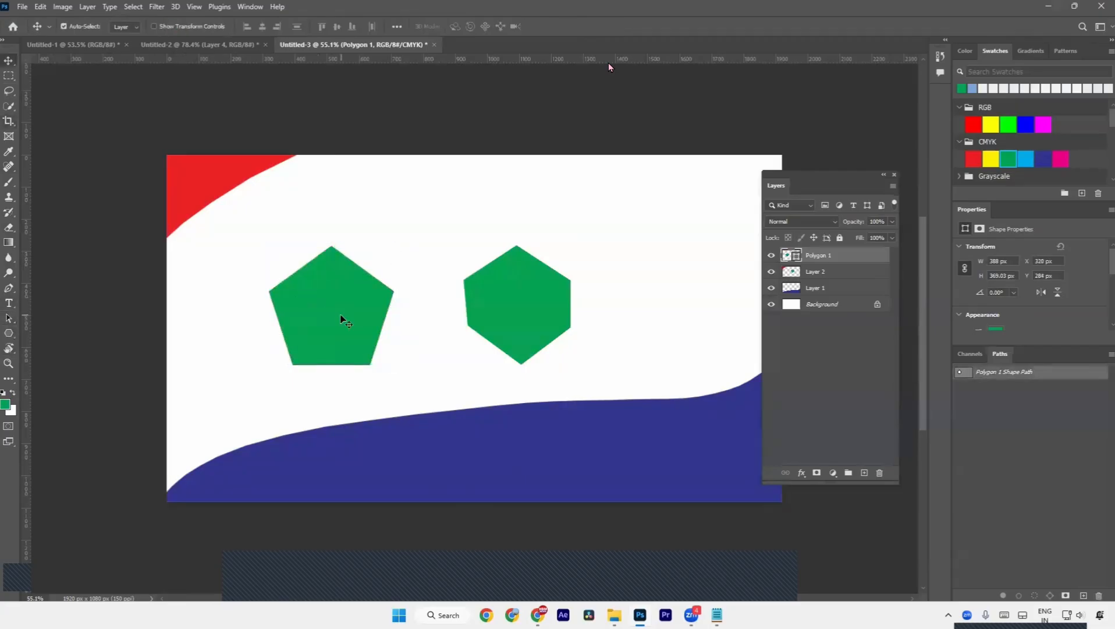
pyautogui.press('Delete')
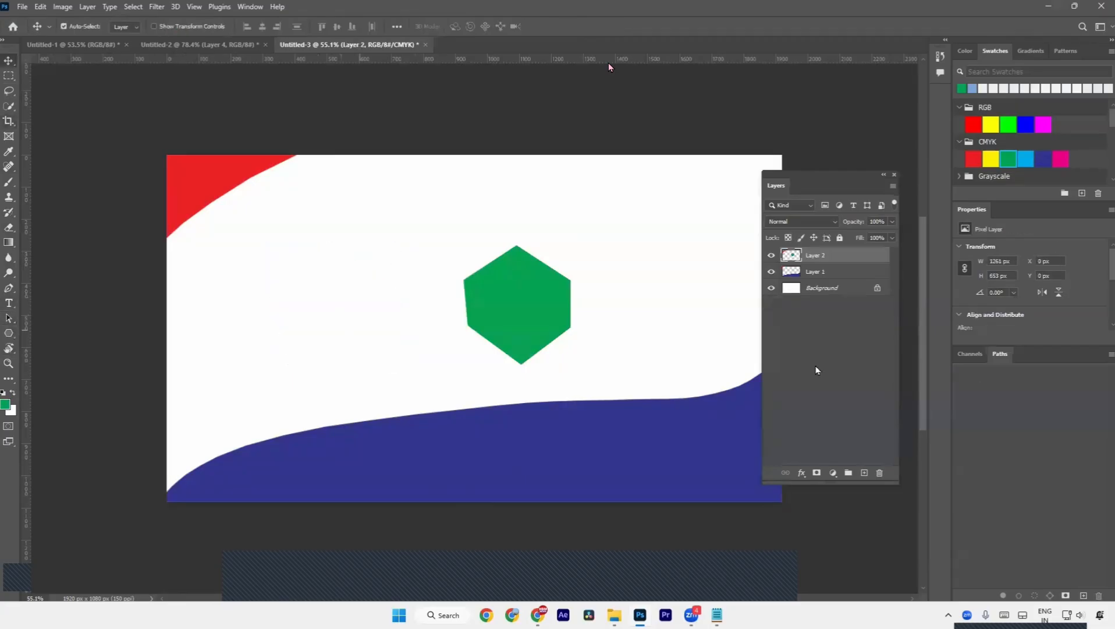
# - Switch to the Magnetic Lasso tool
pyautogui.moveTo(9, 90); pyautogui.dragTo(25, 111)
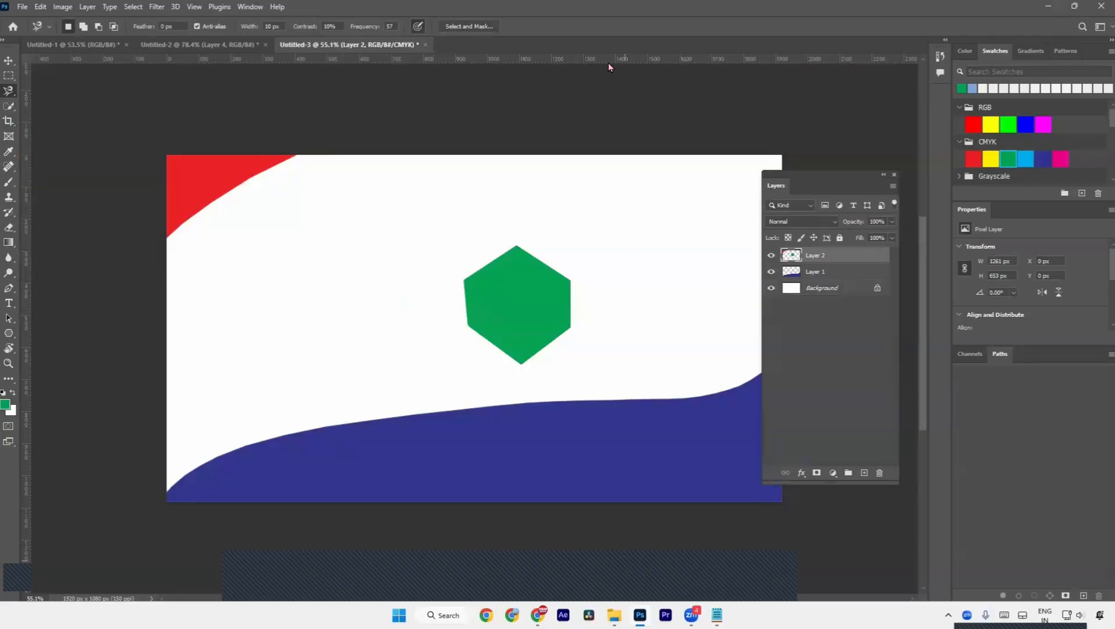
pyautogui.rightClick(9, 90)
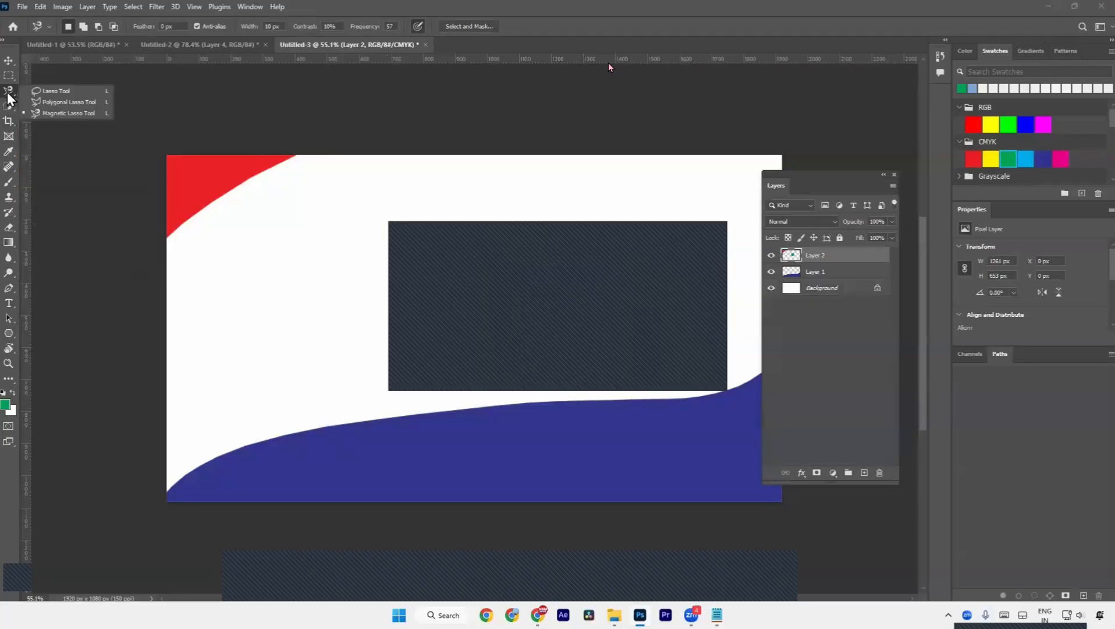
pyautogui.click(39, 114)
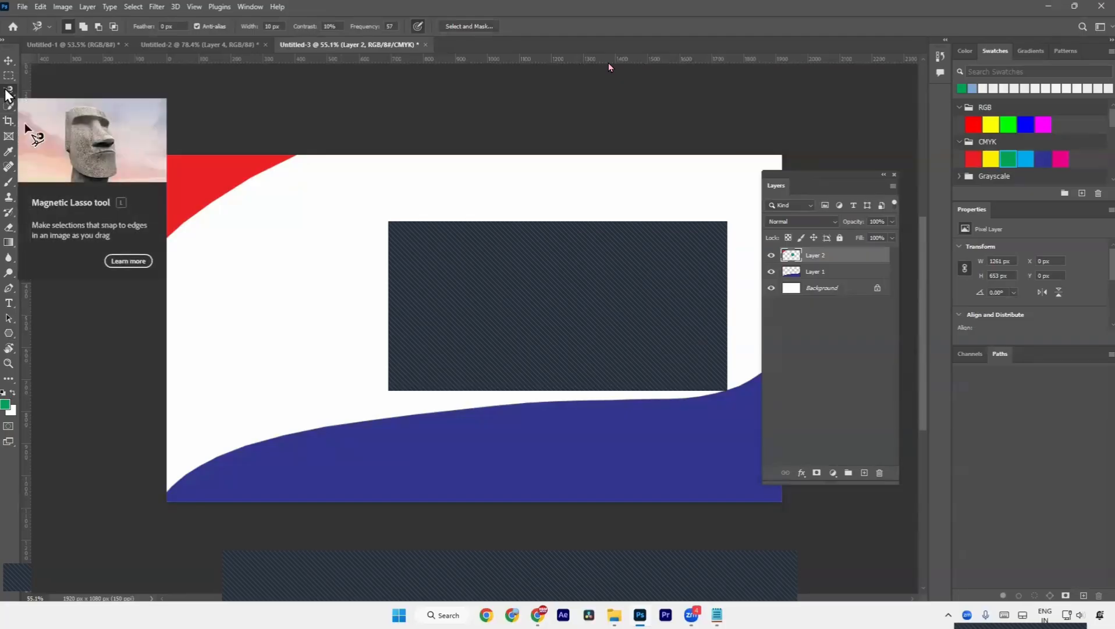
# - Switch to Chrome and browse the Freepik photo results for "men"
pyautogui.hotkey('alt', 'Tab')
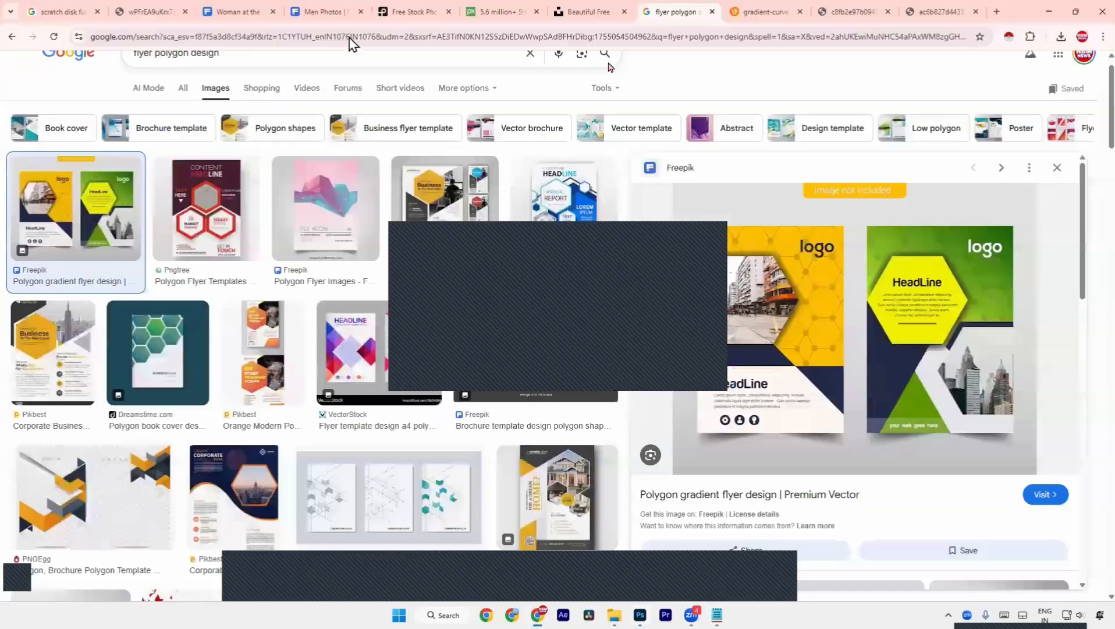
pyautogui.click(428, 9)
pyautogui.click(340, 8)
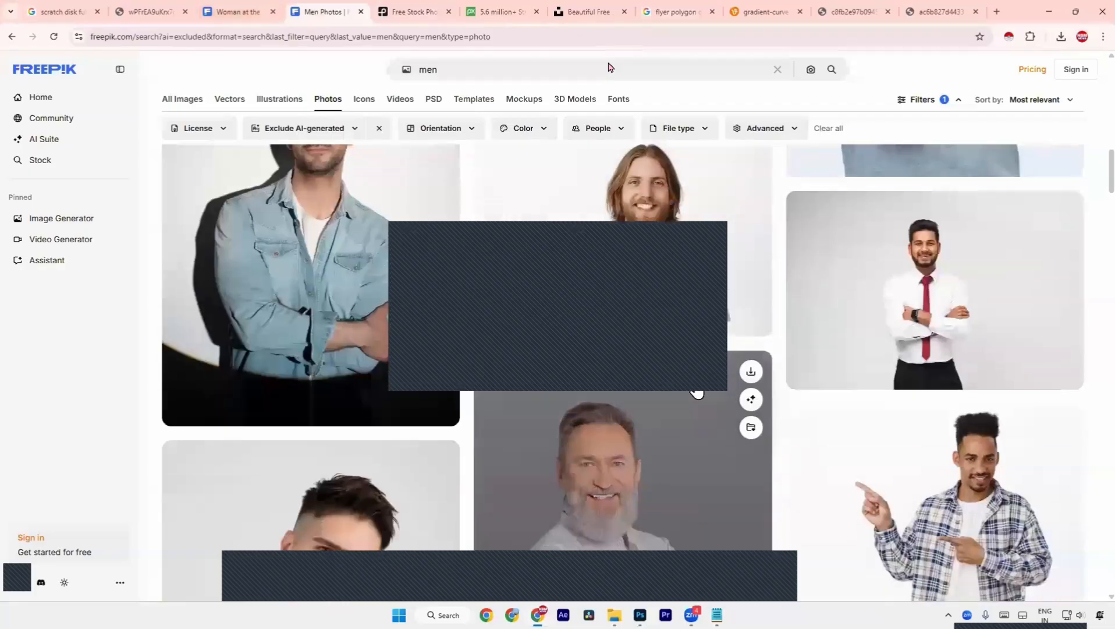
pyautogui.scroll(-15, 697, 391)
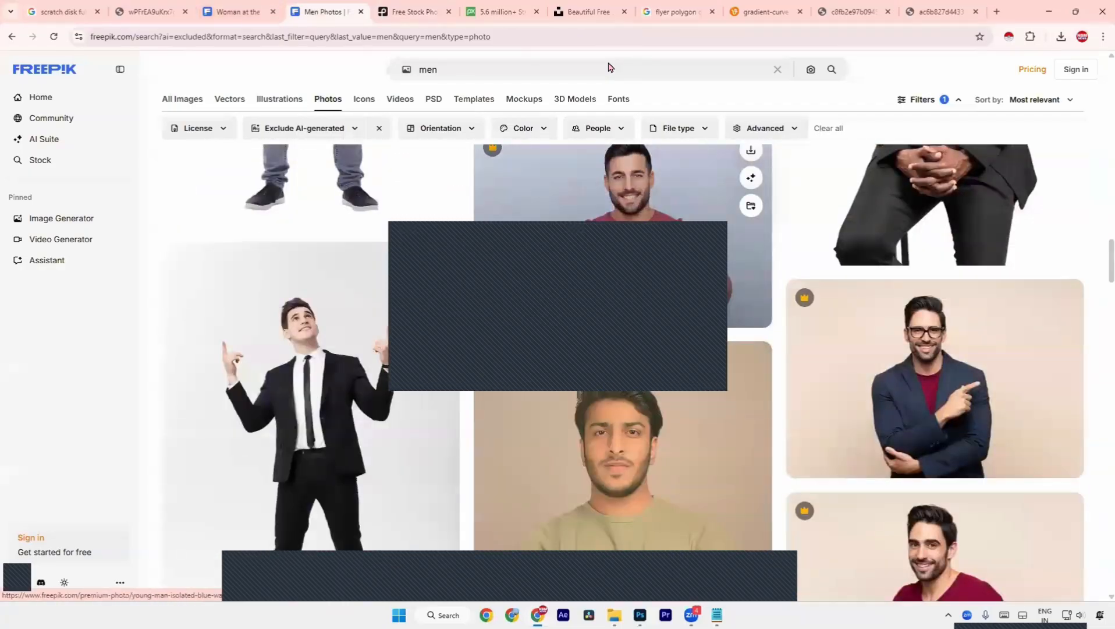
# - Filter the "men" photo results to the Free license only
pyautogui.click(731, 273)
pyautogui.click(1093, 82)
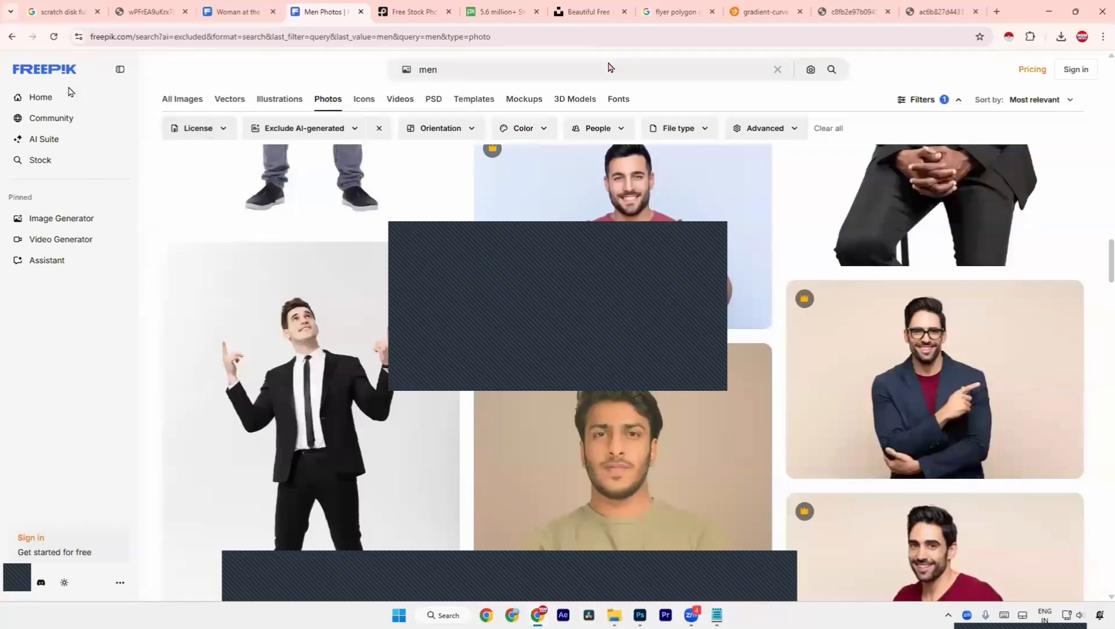
pyautogui.click(205, 127)
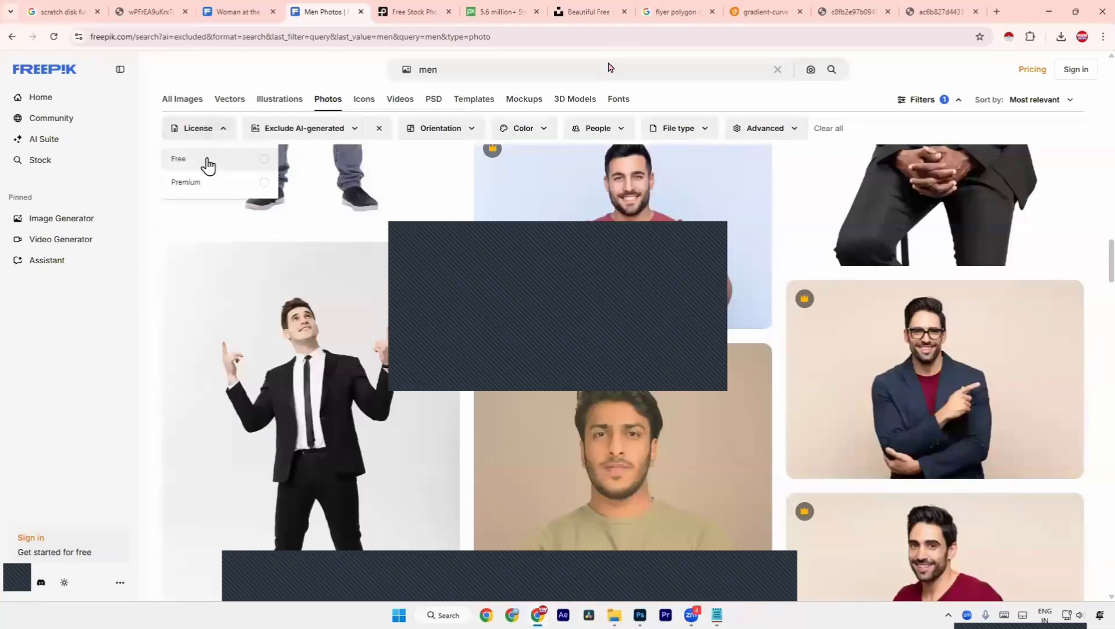
pyautogui.click(245, 167)
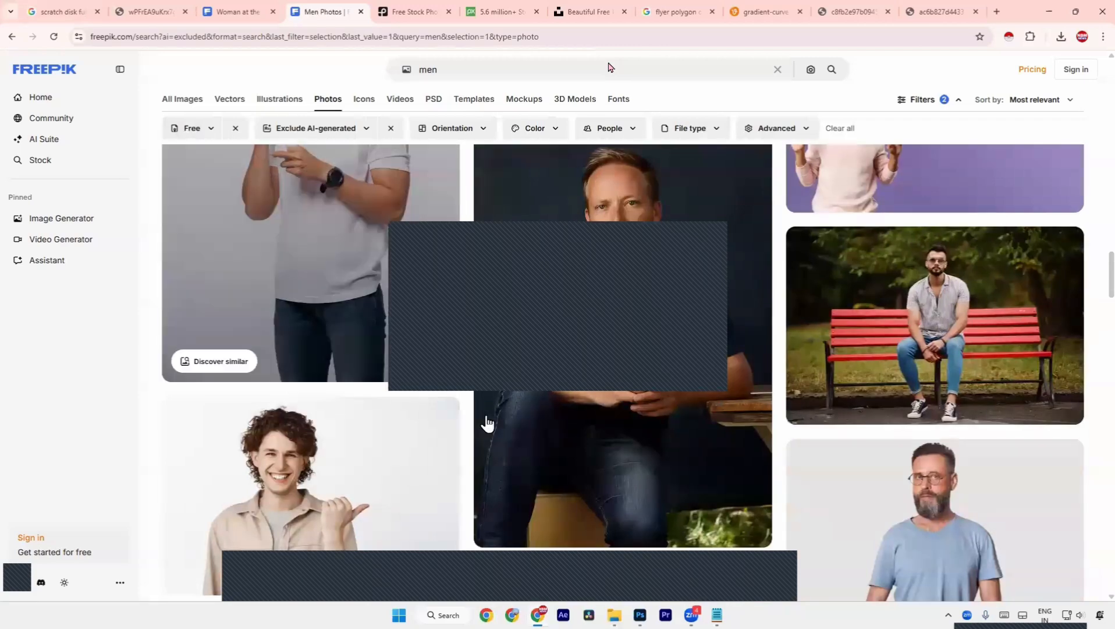
# - Download the photo of the man in a red sweater against a blue wall, and show the file in the Downloads folder
pyautogui.scroll(5, 483, 409)
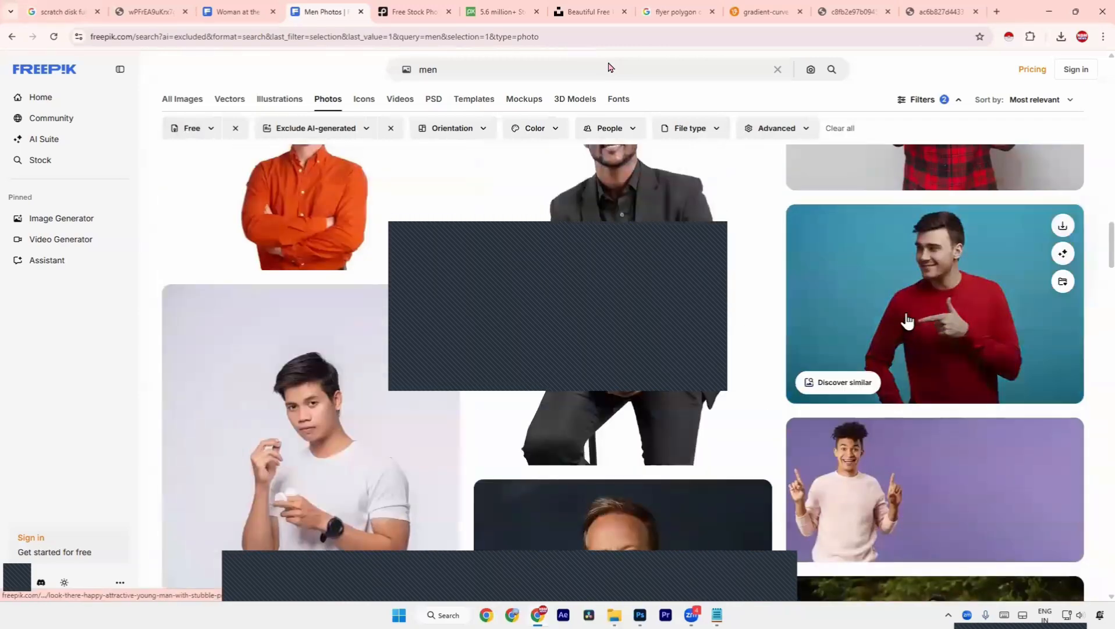
pyautogui.click(907, 320)
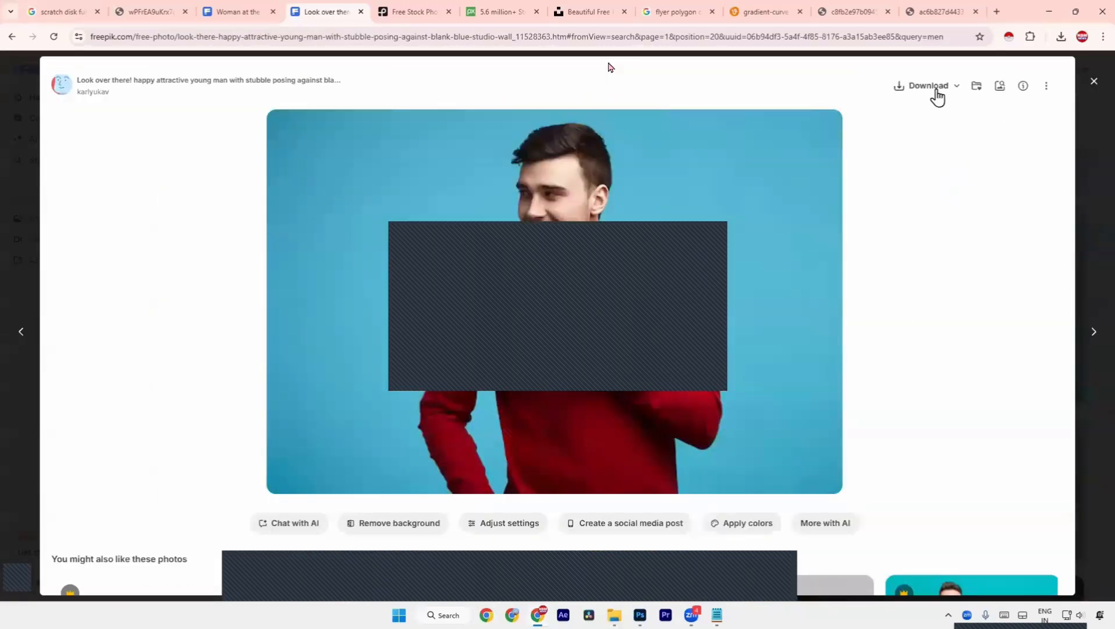
pyautogui.click(933, 88)
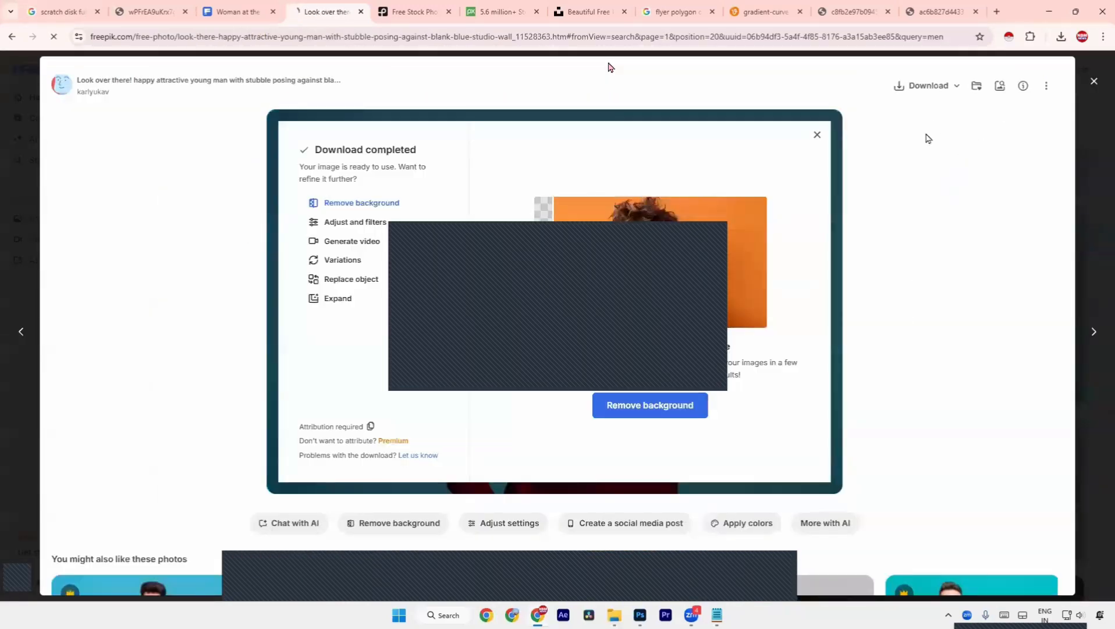
pyautogui.click(1061, 39)
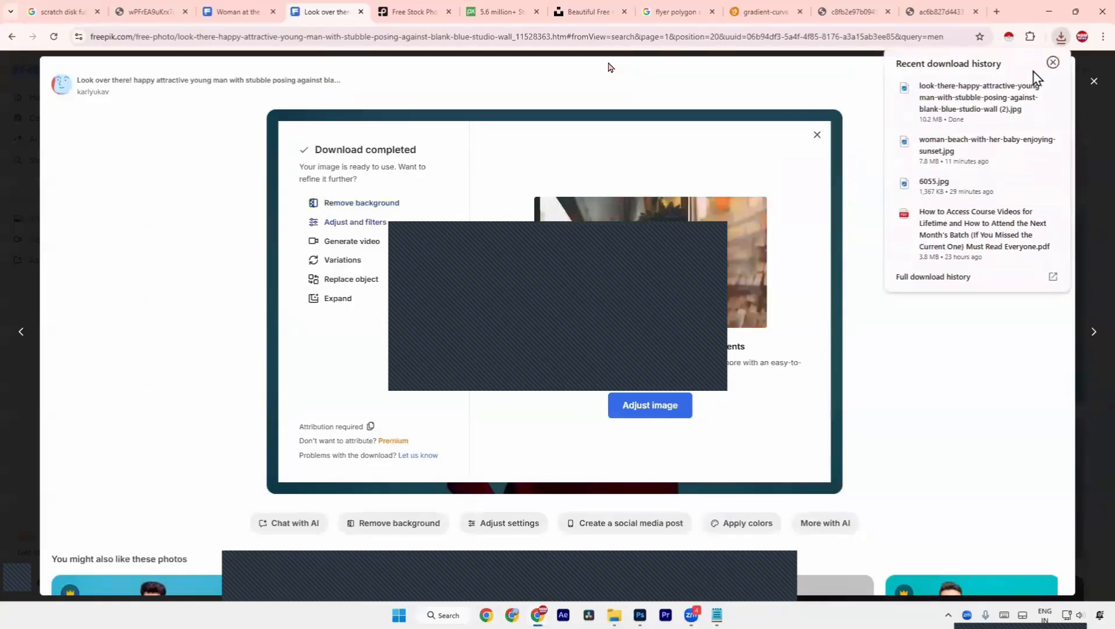
pyautogui.click(1024, 89)
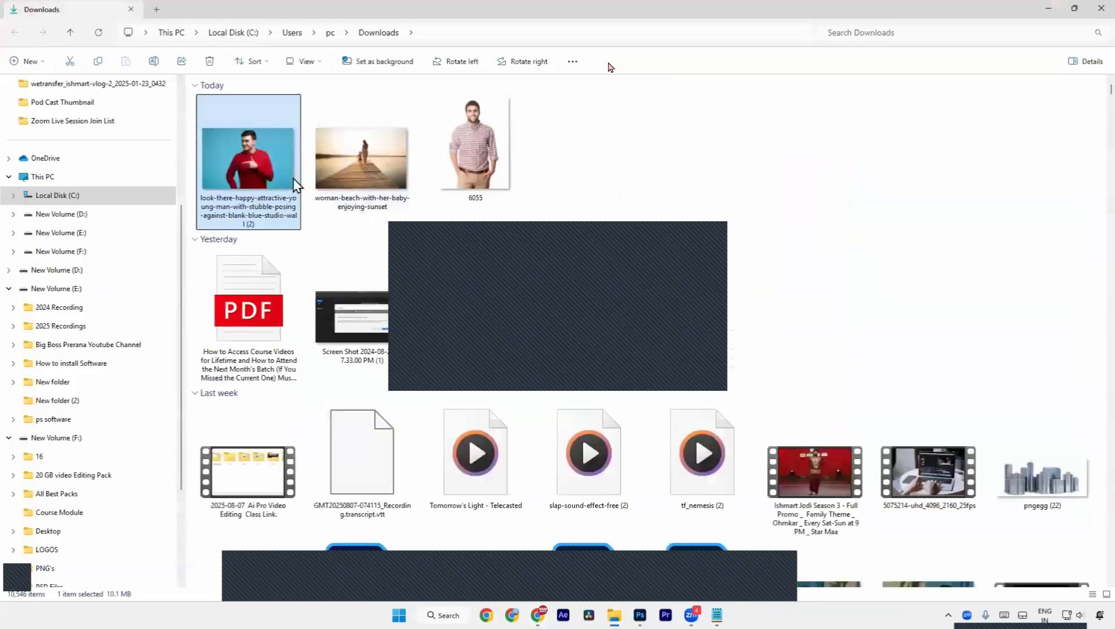
# - Place the downloaded red-sweater photo from the Downloads folder into the Untitled-3 Photoshop document
pyautogui.moveTo(294, 179); pyautogui.dragTo(418, 354)
pyautogui.hotkey('alt', 'Tab')
pyautogui.hotkey('alt', 'Tab')
pyautogui.press('Escape')
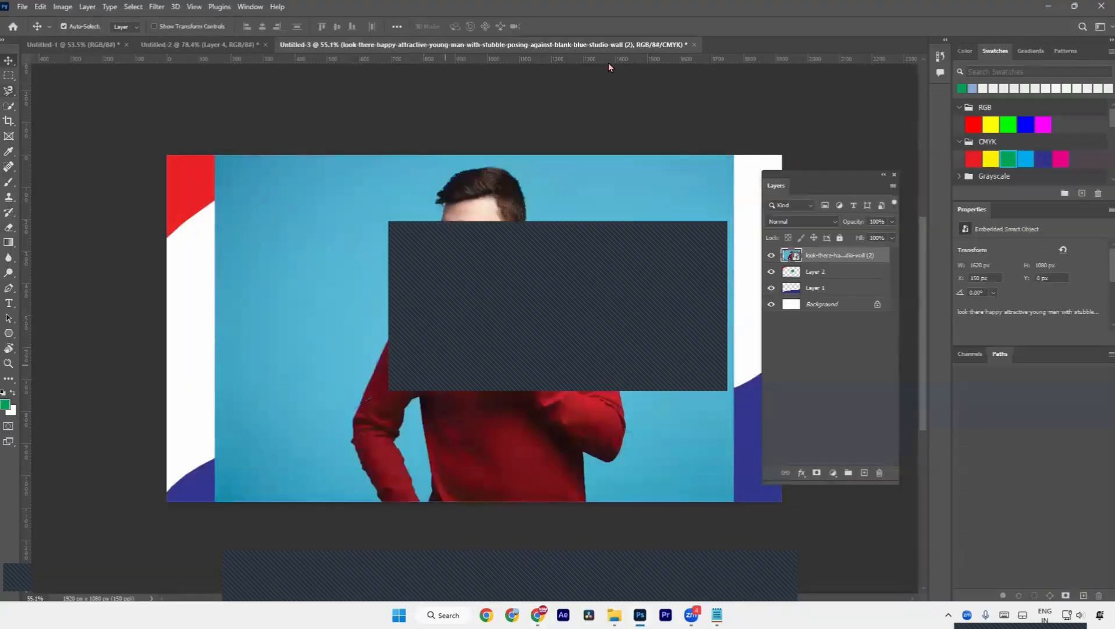
# - Repeat placing the photo from the Downloads folder into Untitled-3, and delete its layer
pyautogui.hotkey('alt', 'Tab')
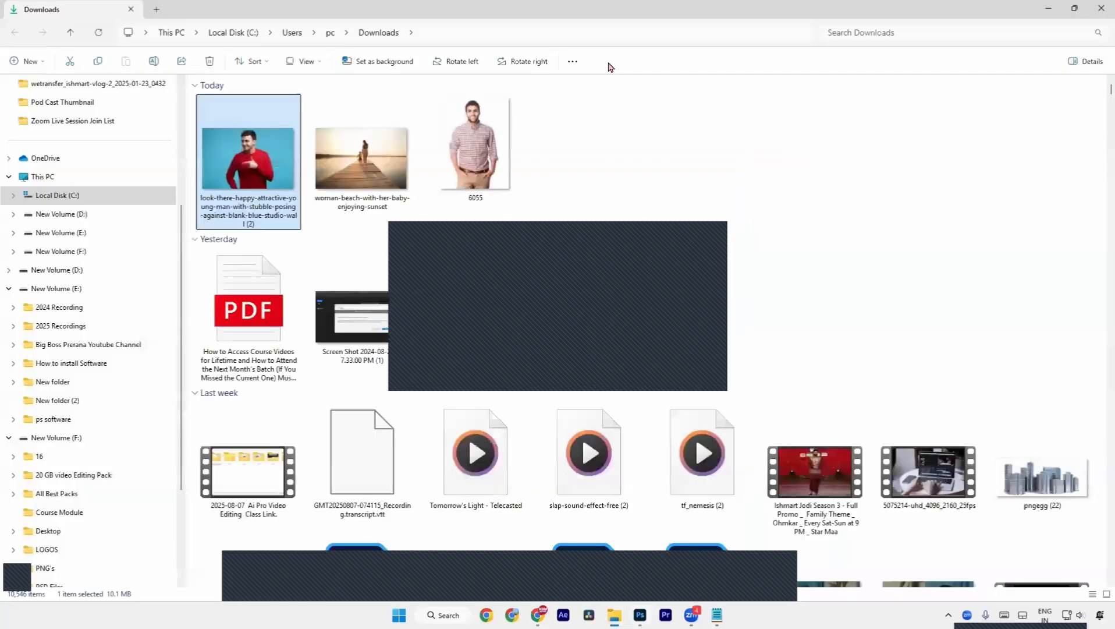
pyautogui.moveTo(264, 158); pyautogui.dragTo(381, 324)
pyautogui.press('Return')
pyautogui.press('Delete')
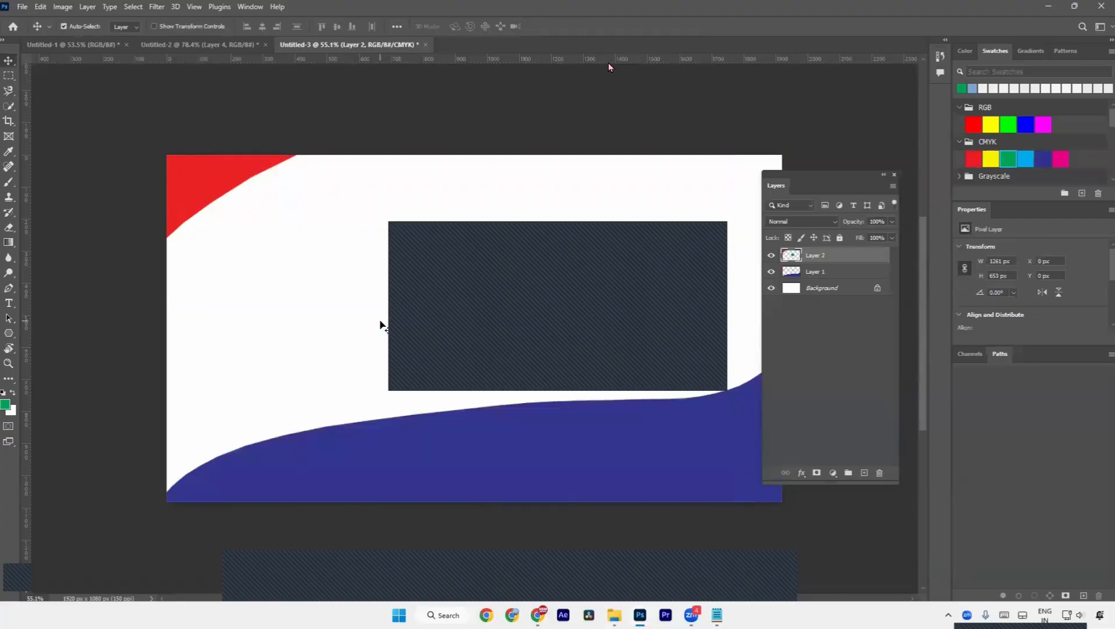
# - Place the downloaded red-sweater photo into Untitled-3 with the Place Embedded command
pyautogui.click(22, 6)
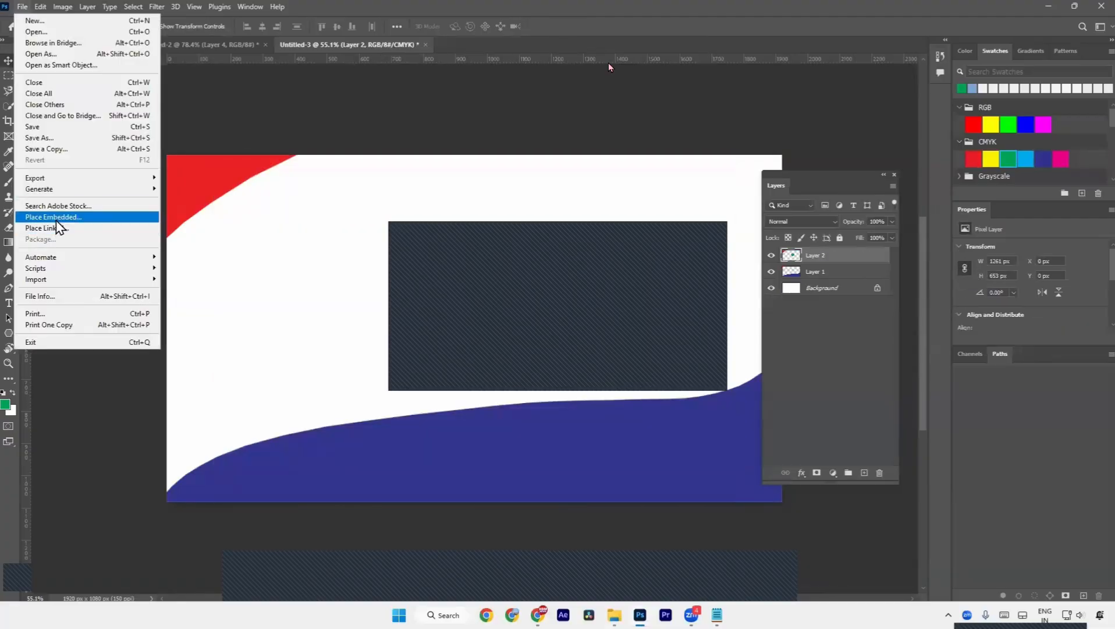
pyautogui.click(57, 219)
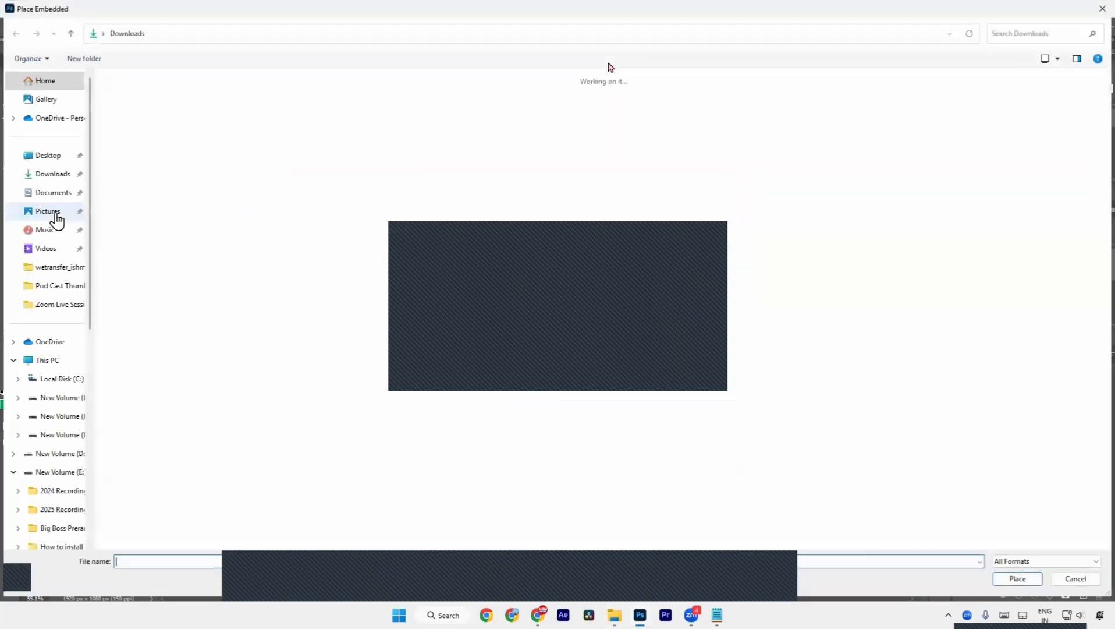
pyautogui.click(162, 208)
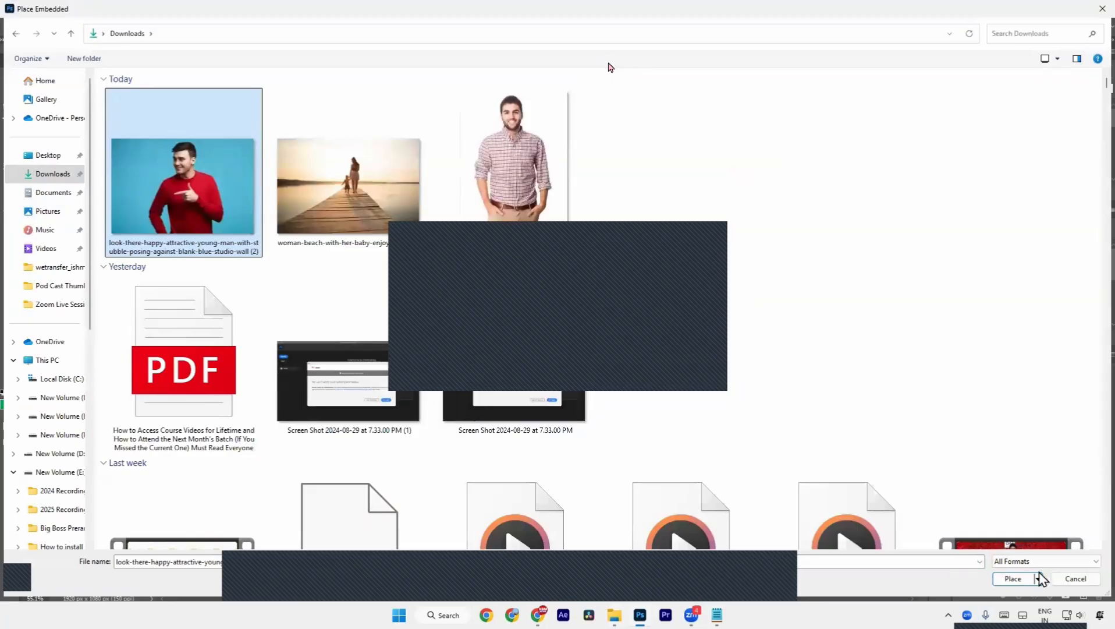
pyautogui.click(1013, 579)
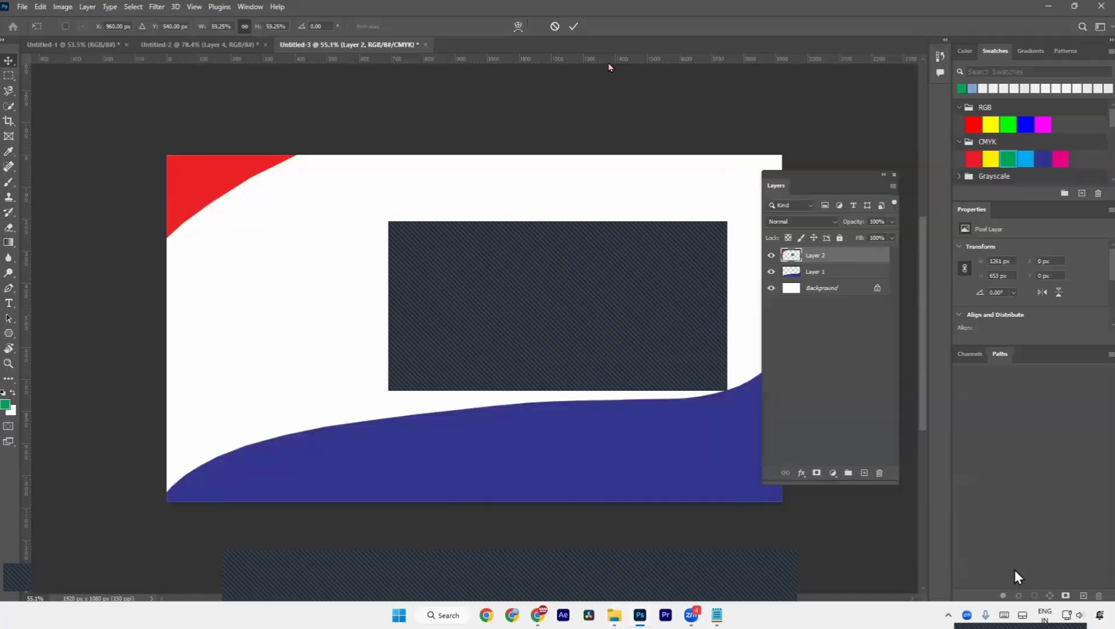
pyautogui.press('Return')
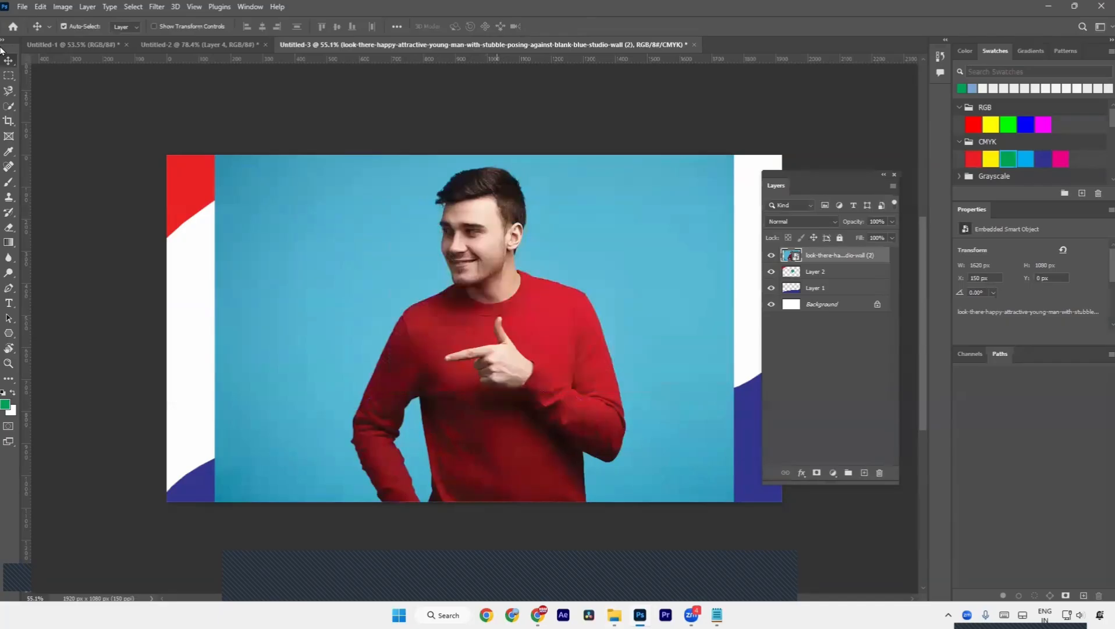
# - Trace a selection around the man with the Magnetic Lasso tool, and mask out the blue background with a layer mask
pyautogui.rightClick(9, 76)
pyautogui.rightClick(10, 91)
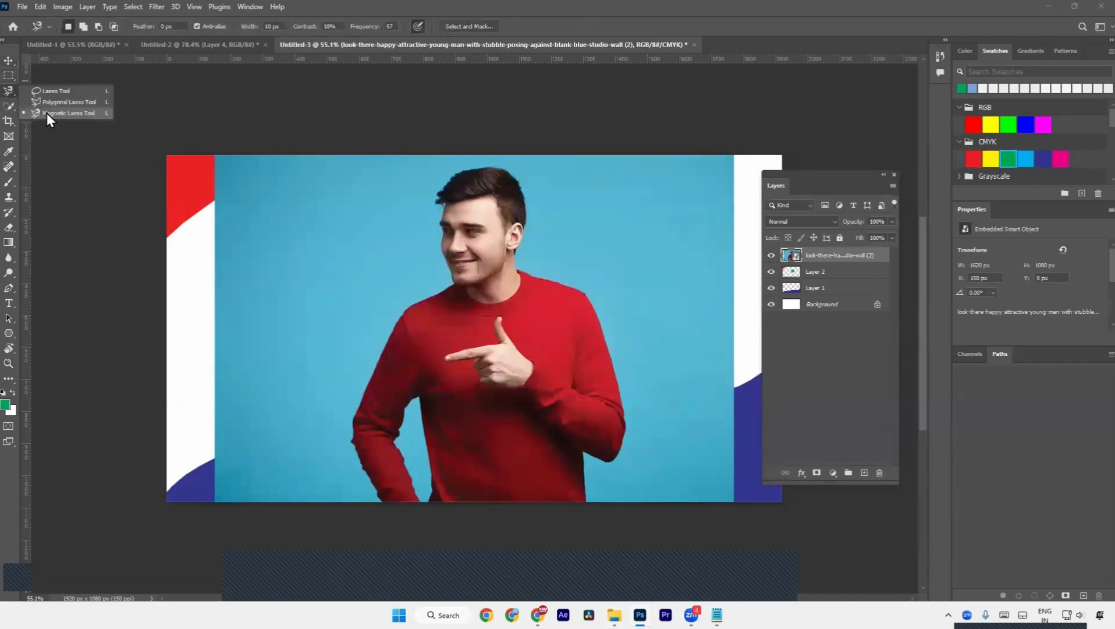
pyautogui.click(46, 113)
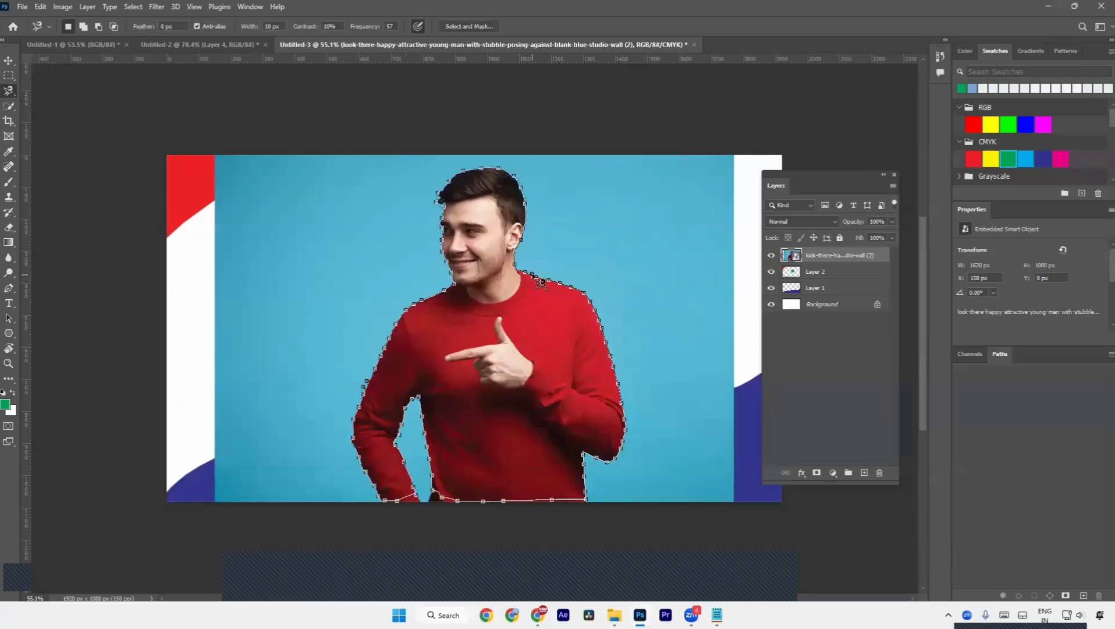
pyautogui.click(531, 274)
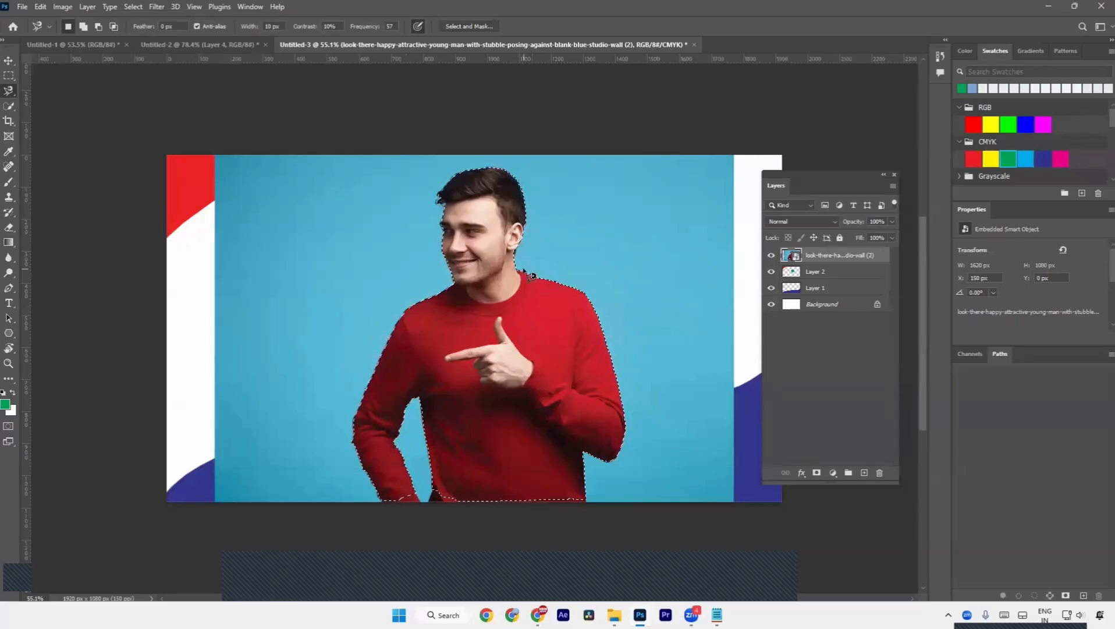
pyautogui.click(817, 473)
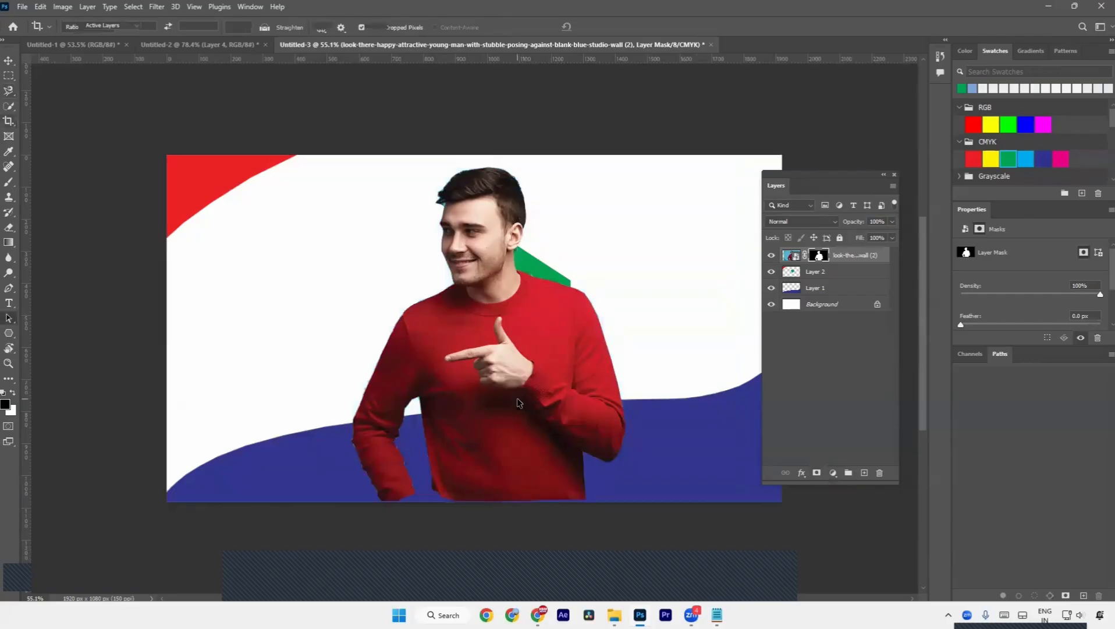
pyautogui.press('a')
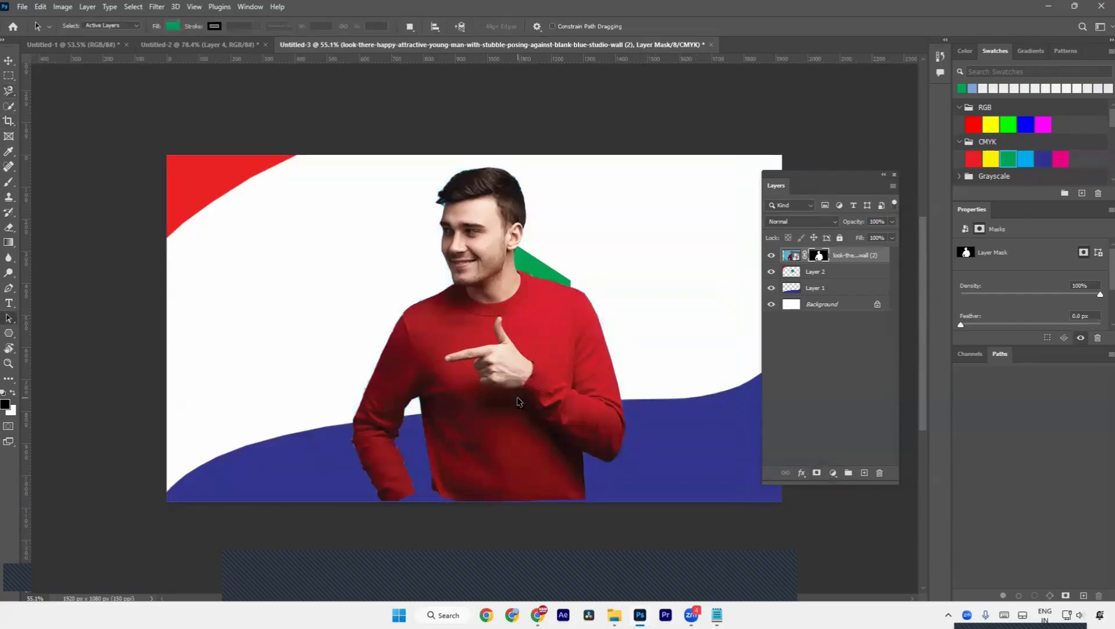
# - Undo the layer mask and the selection, and switch to the Quick Selection tool
pyautogui.hotkey('ctrl', 'z')
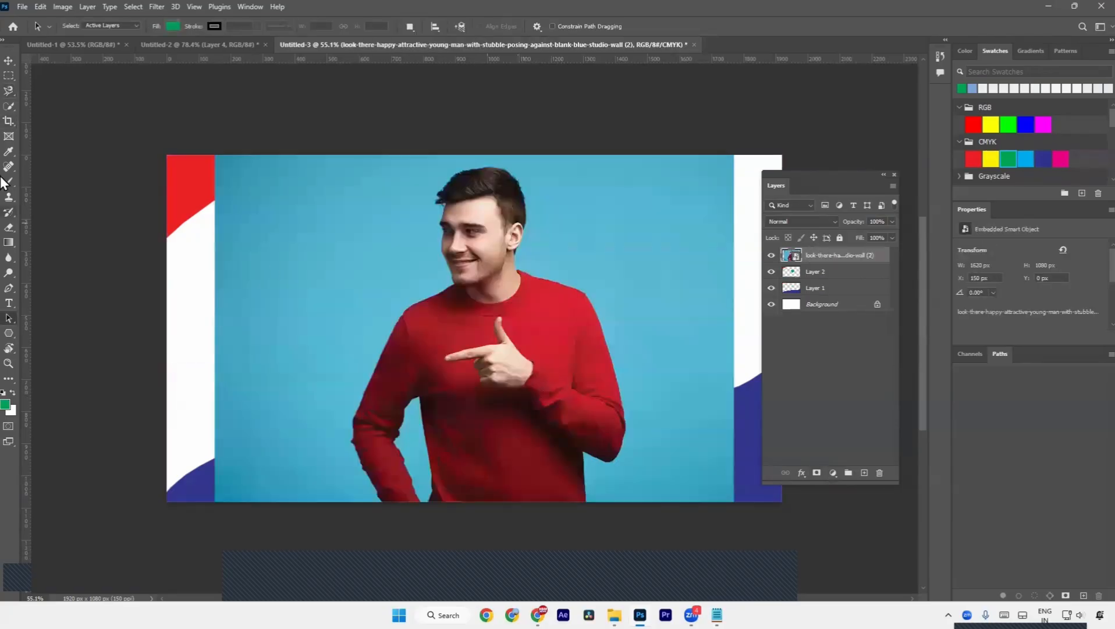
pyautogui.click(7, 108)
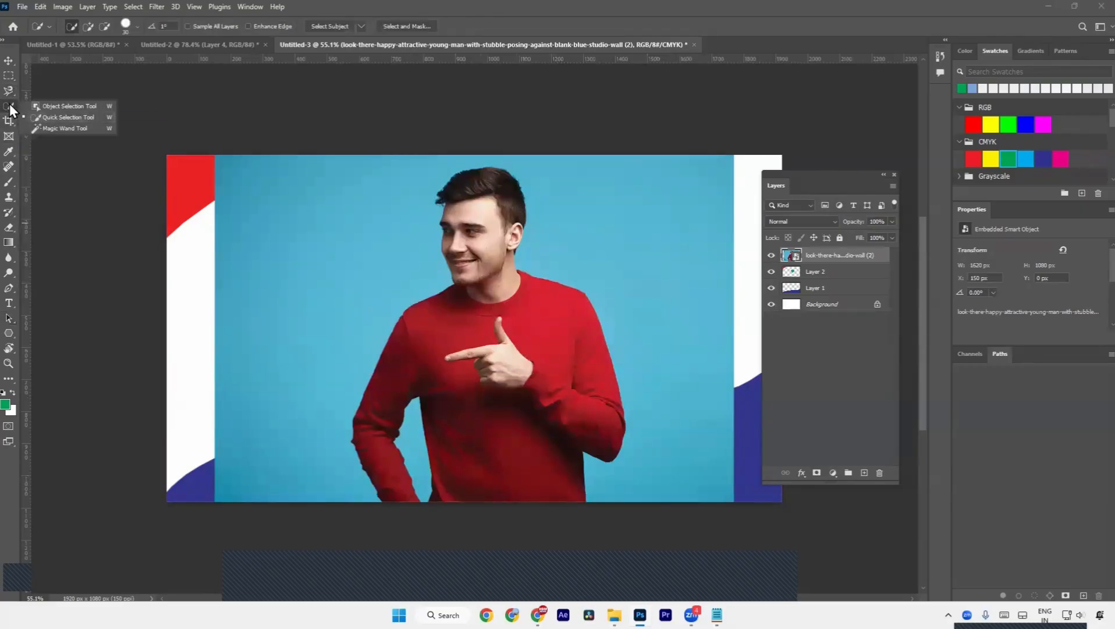
pyautogui.click(64, 120)
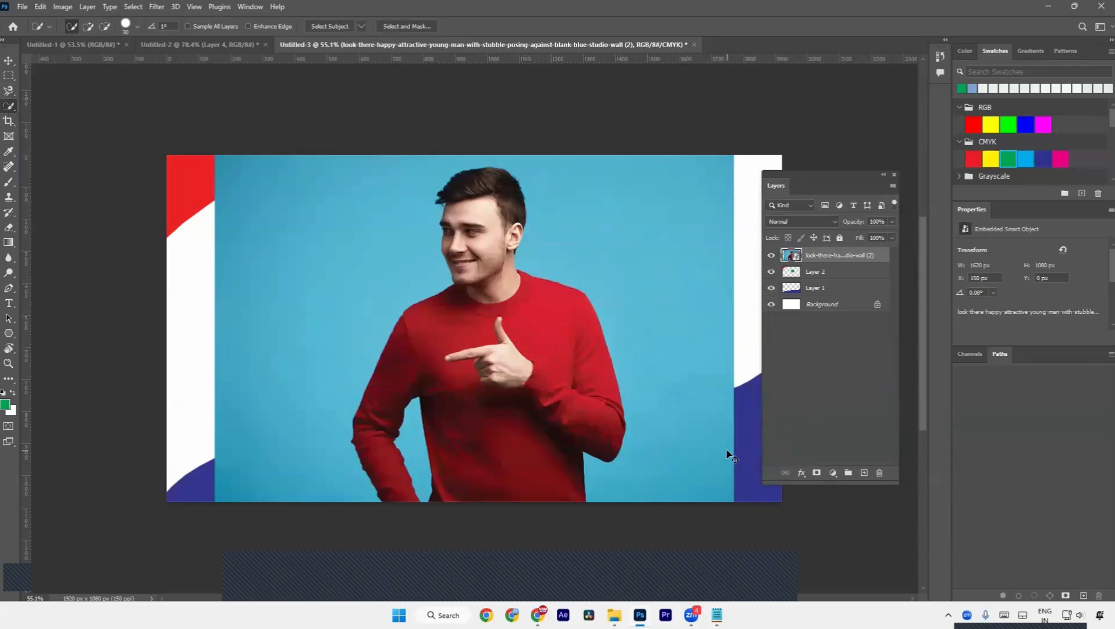
# - Move the masked cutout of the man to the left side of the canvas, and hide Layer 1 and Layer 2
pyautogui.press('v')
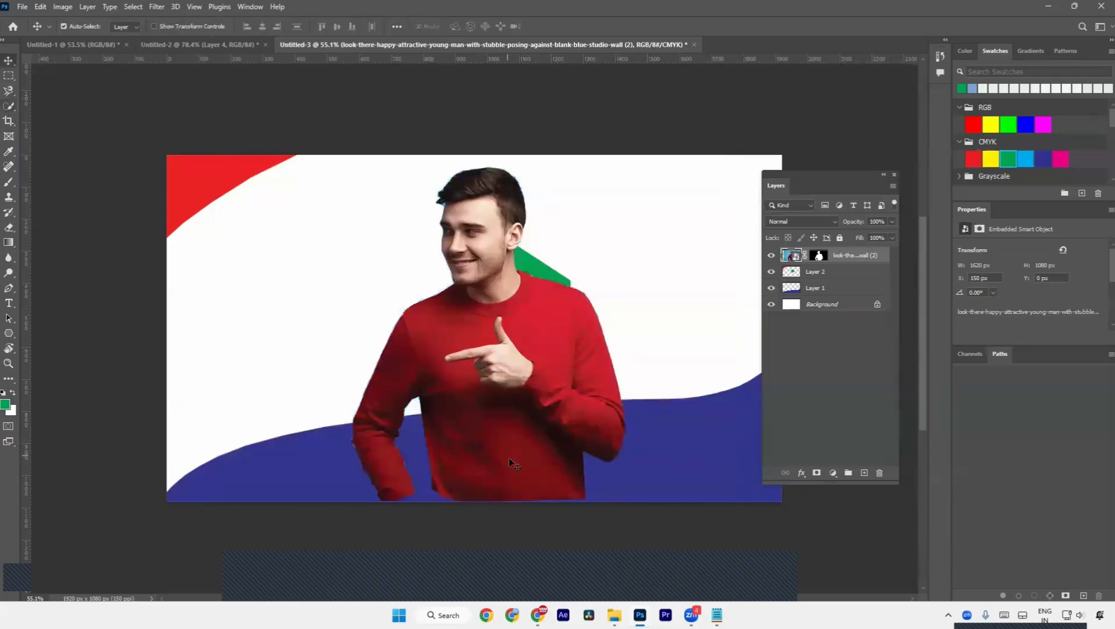
pyautogui.moveTo(516, 463); pyautogui.dragTo(376, 475)
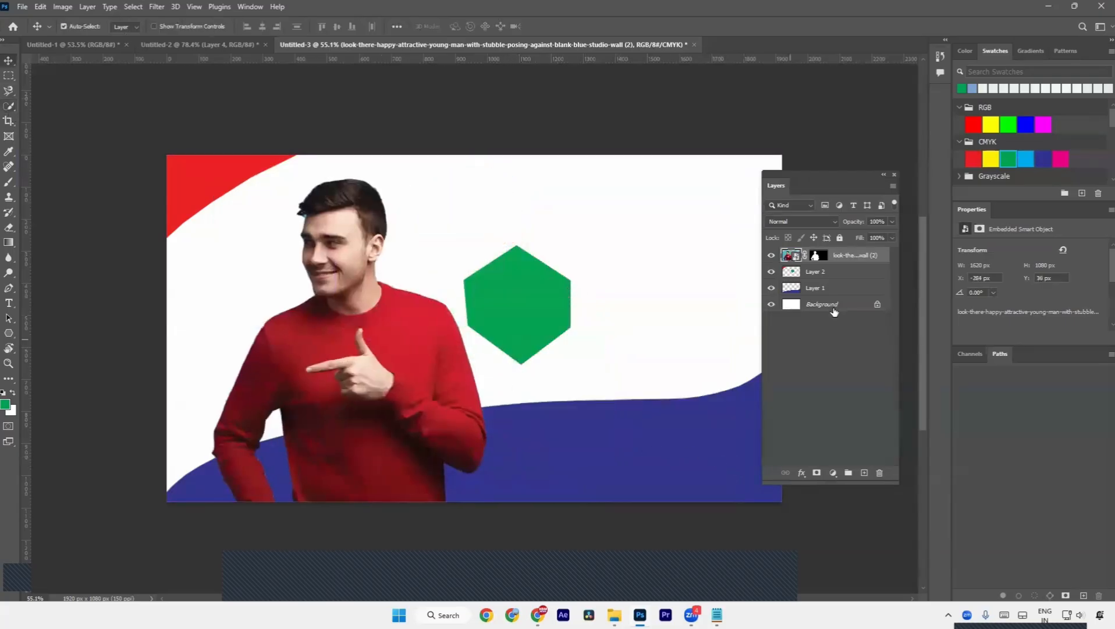
pyautogui.click(774, 278)
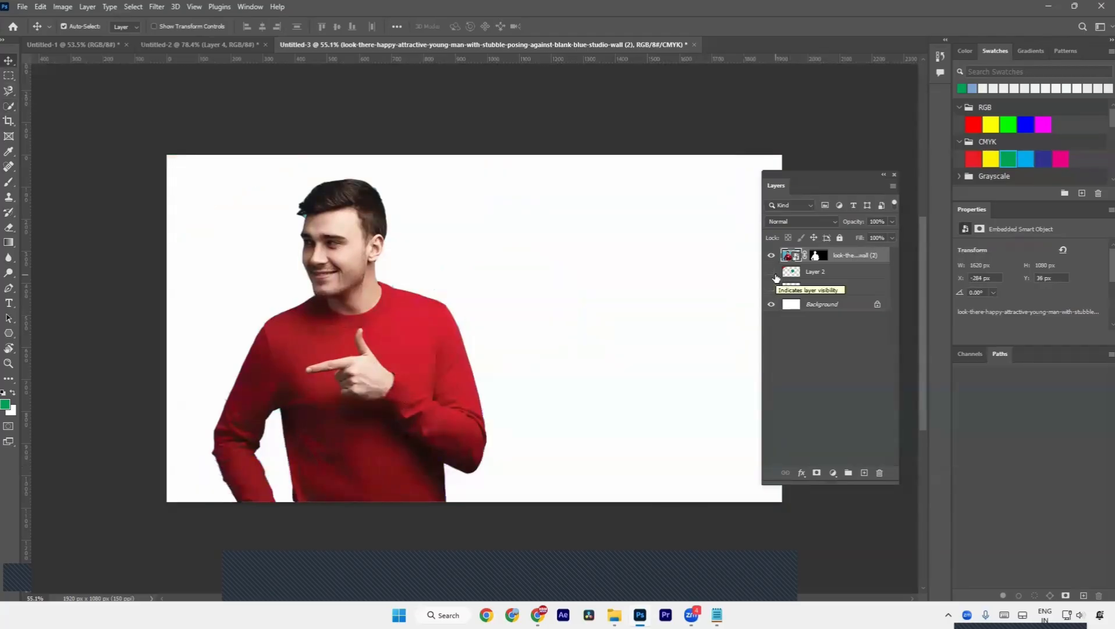
pyautogui.moveTo(397, 469); pyautogui.dragTo(398, 458)
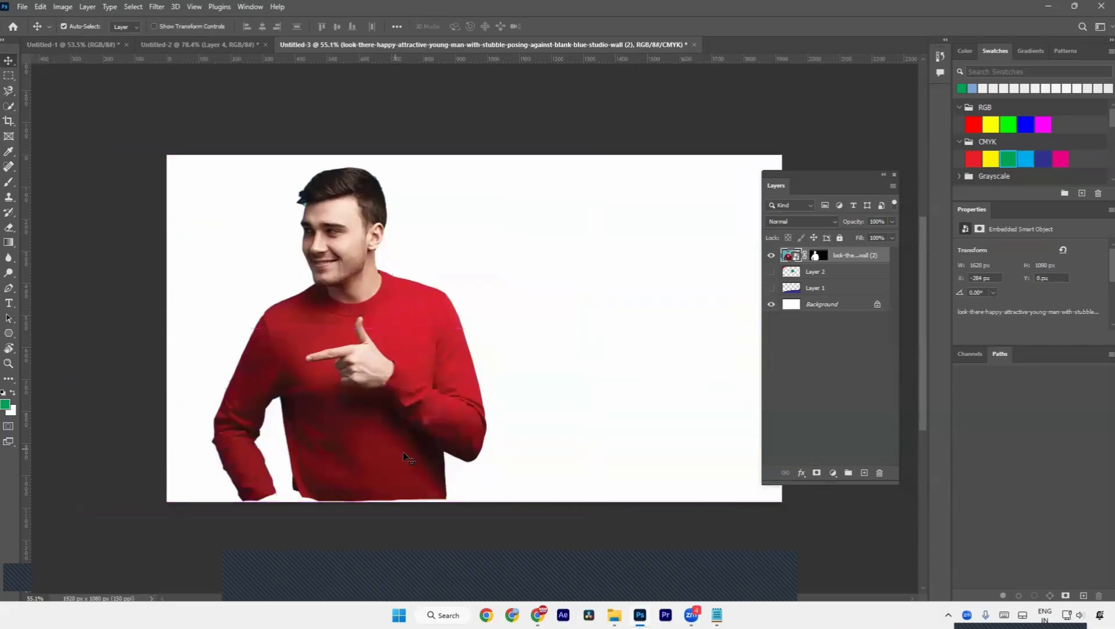
# - Place a second copy of the red-sweater photo from the Downloads folder, and shift it right to X 407 px
pyautogui.hotkey('alt', 'Tab')
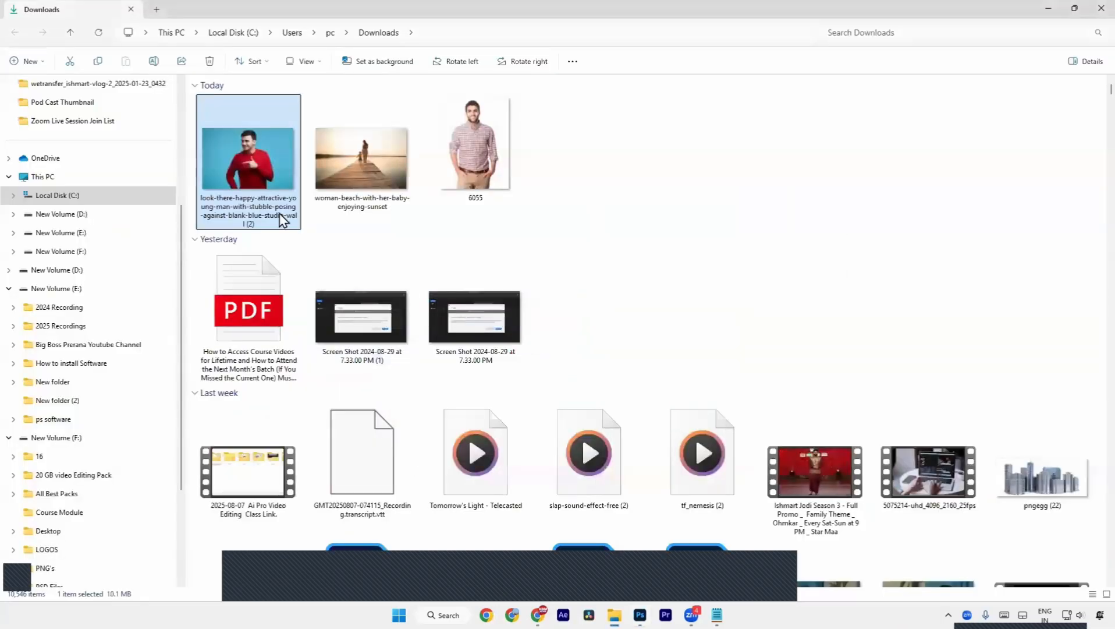
pyautogui.moveTo(279, 173); pyautogui.dragTo(613, 346)
pyautogui.press('Return')
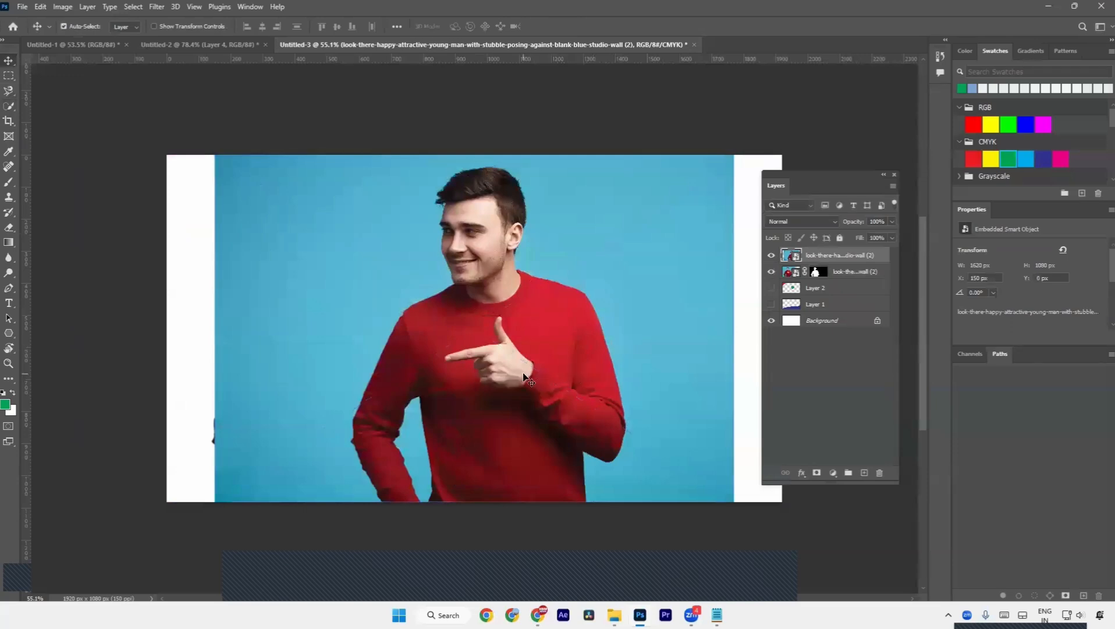
pyautogui.moveTo(525, 377); pyautogui.dragTo(605, 379)
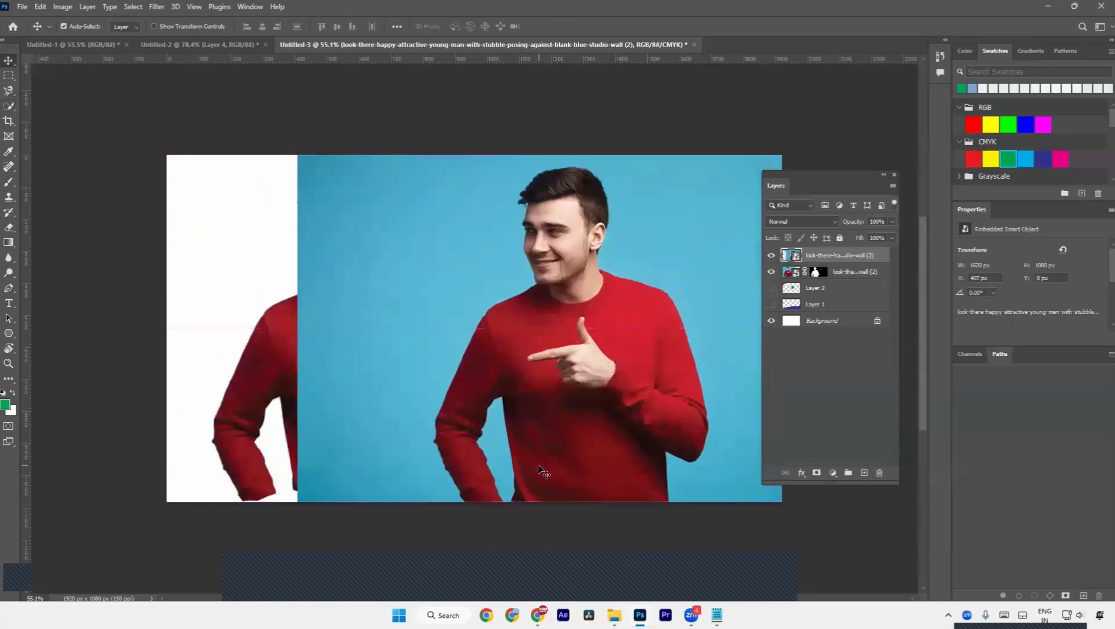
# - Select the man in the second photo using Select Subject with the Quick Selection tool active
pyautogui.click(13, 105)
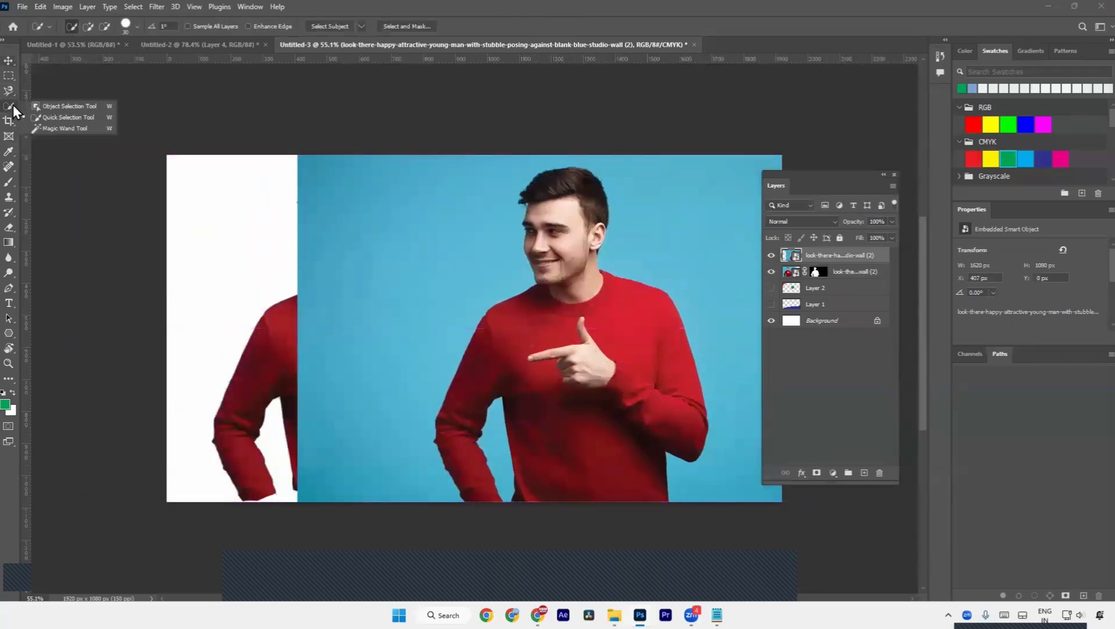
pyautogui.click(51, 116)
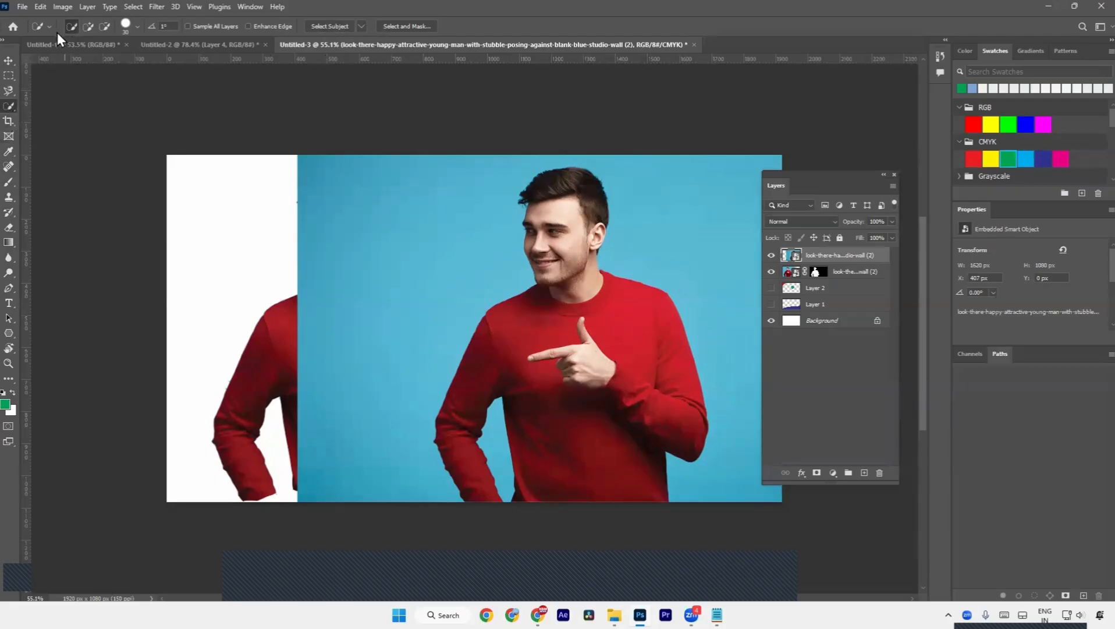
pyautogui.click(335, 24)
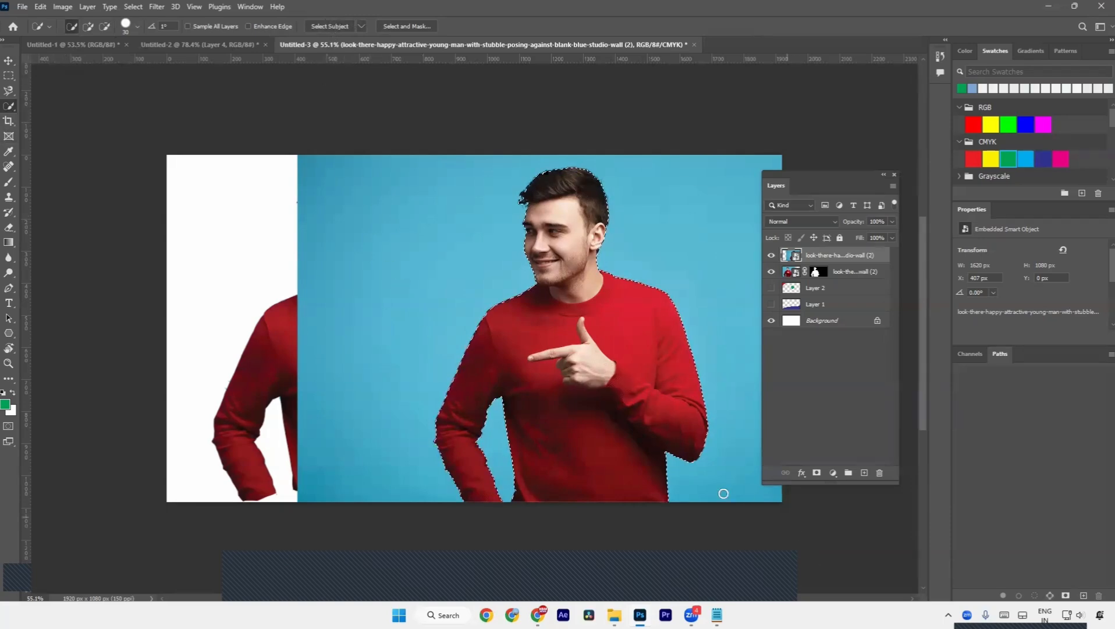
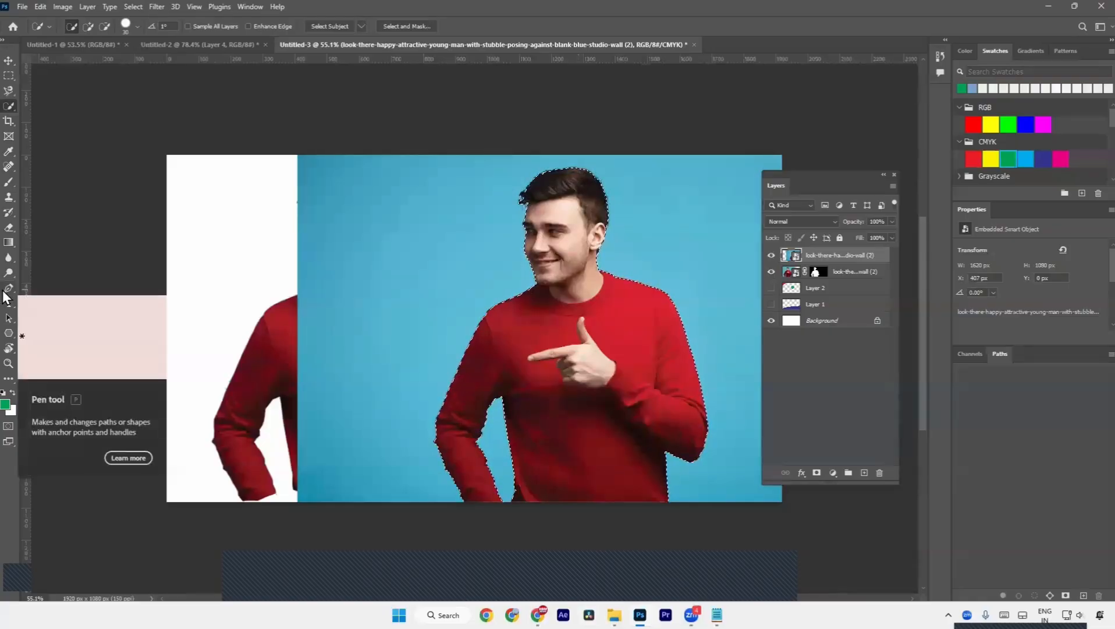
# - Mask the second photo to the selected man, and move this cutout to the right side of the canvas beside the first one
pyautogui.click(816, 473)
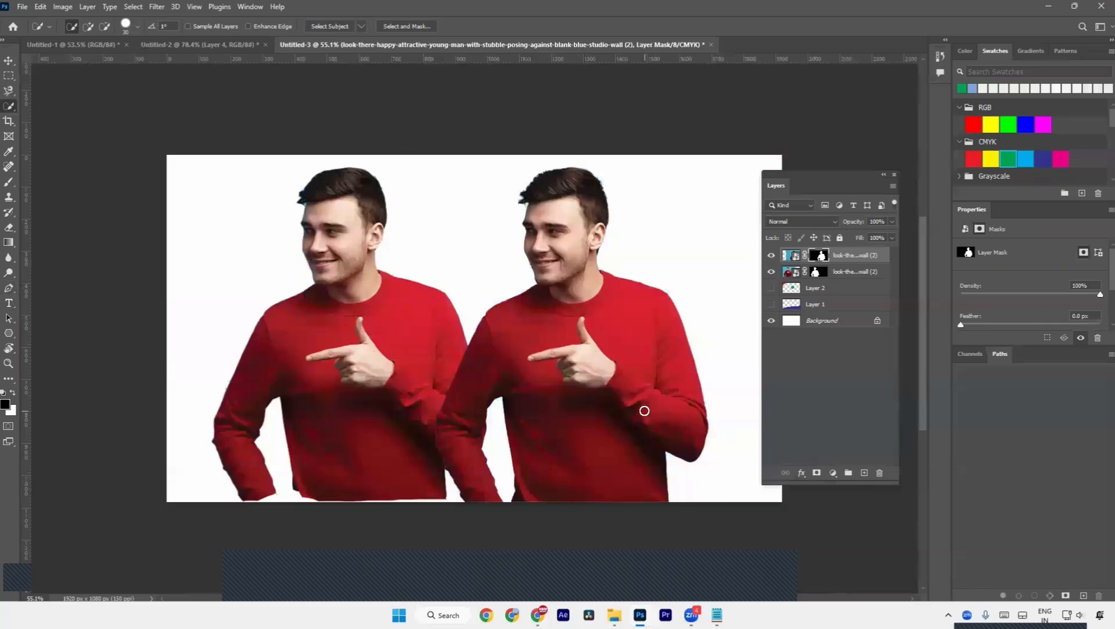
pyautogui.press('v')
pyautogui.moveTo(640, 419); pyautogui.dragTo(687, 420)
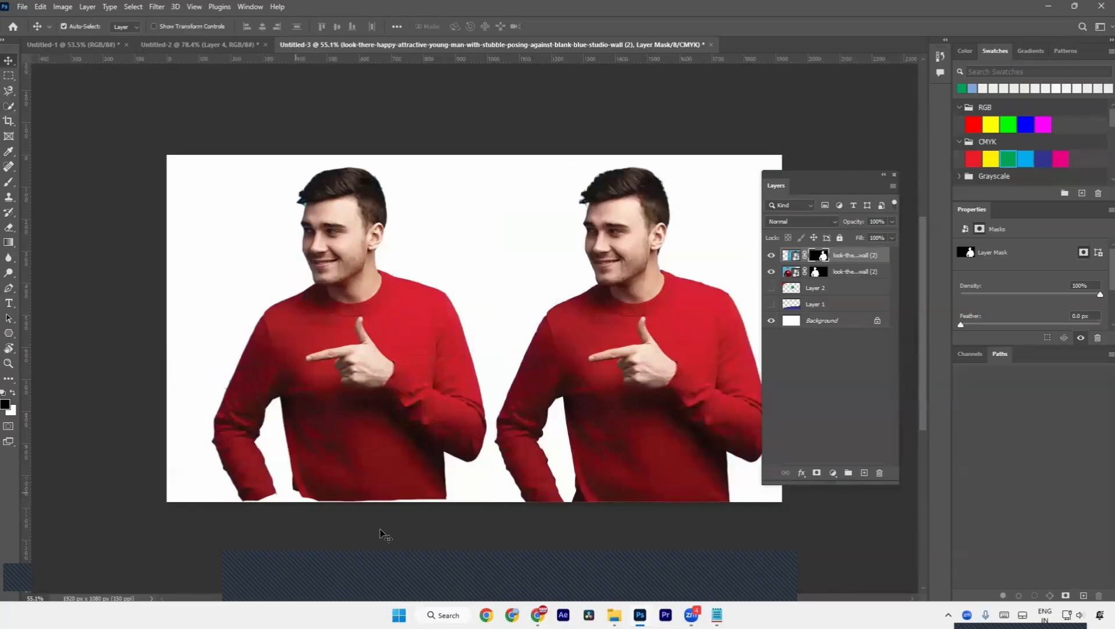
pyautogui.click(433, 401)
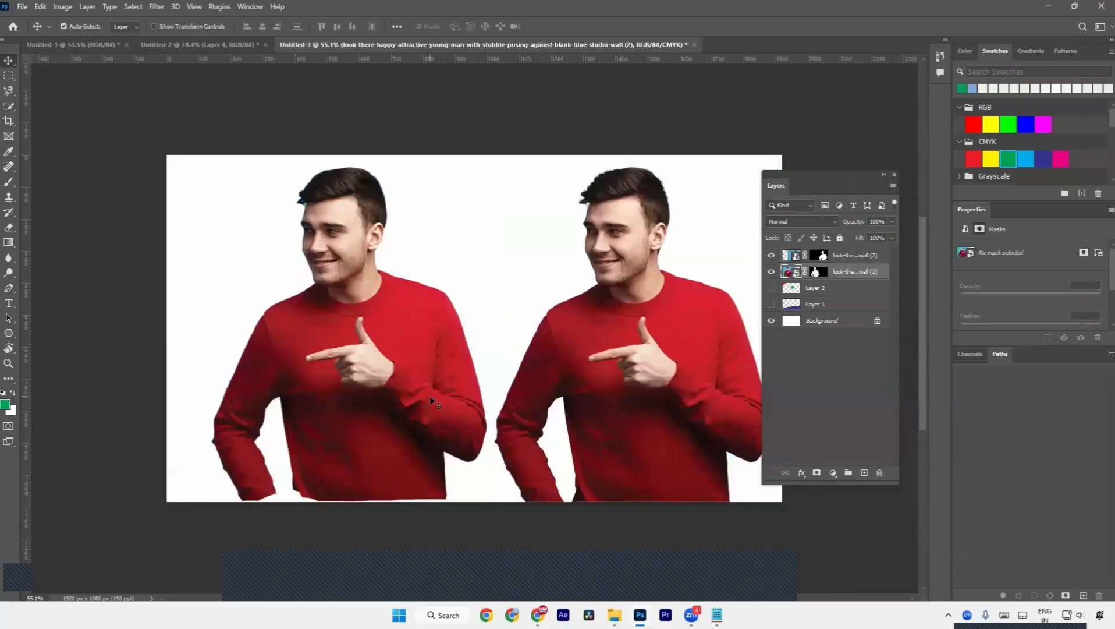
pyautogui.moveTo(633, 357); pyautogui.dragTo(623, 352)
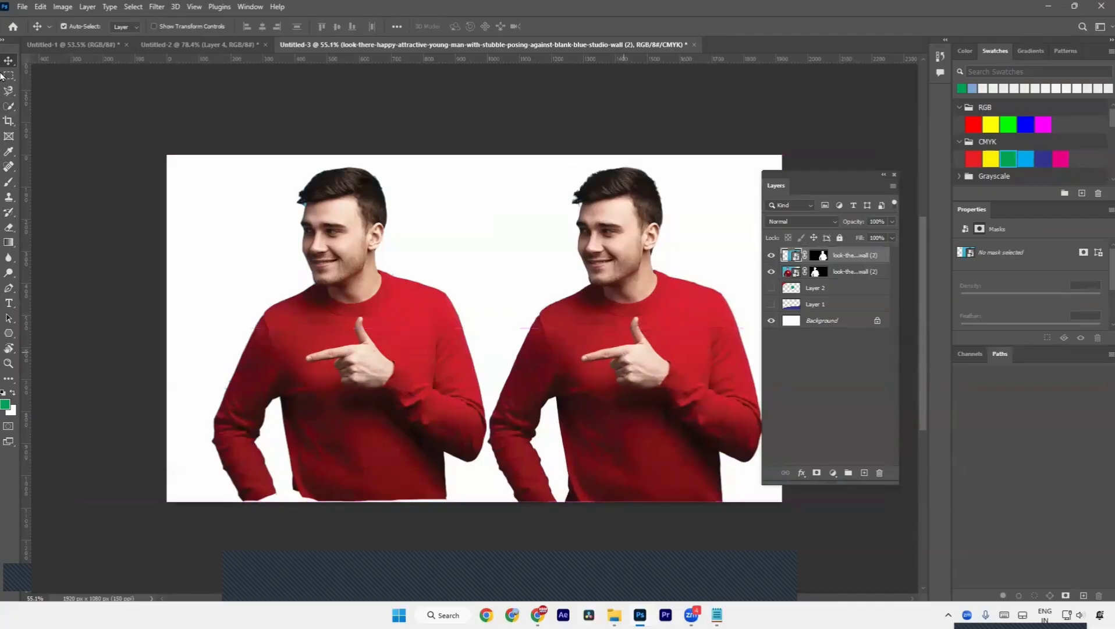
# - Activate the Quick Selection tool, and create a new 1920 x 1080 px RGB document at 150 ppi with a white background
pyautogui.rightClick(10, 106)
pyautogui.click(45, 122)
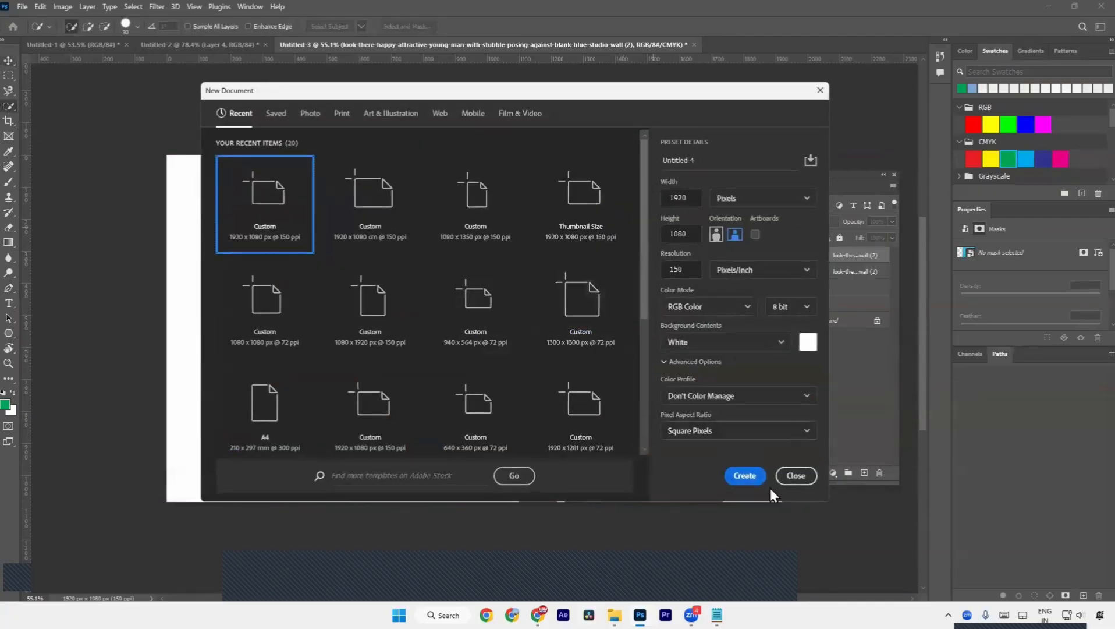
pyautogui.click(744, 477)
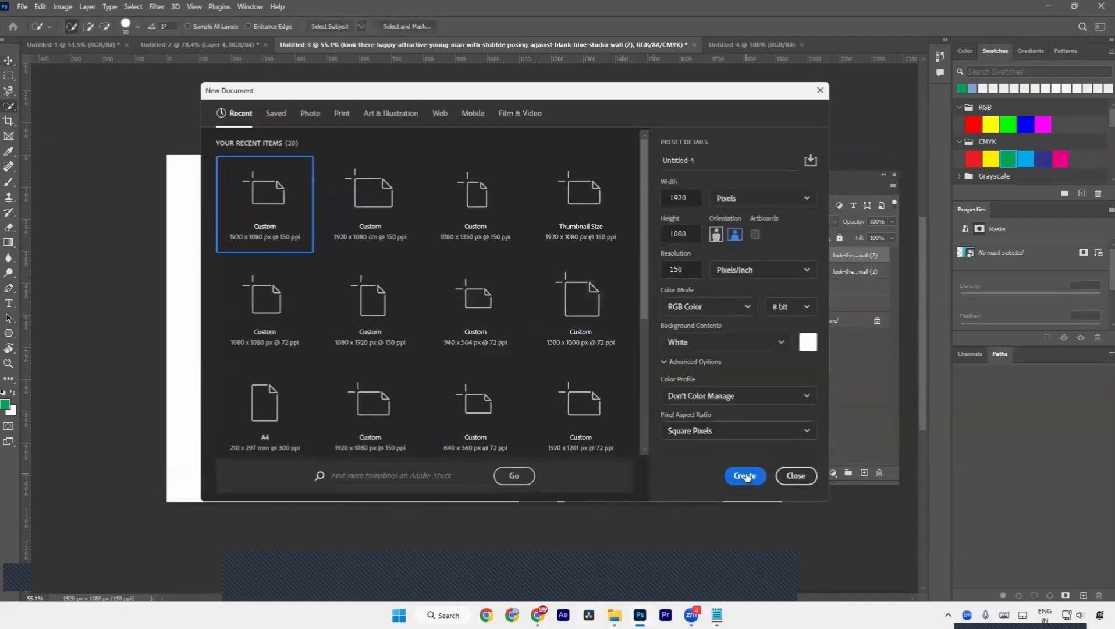
# - Switch to the browser, close the Freepik photo preview, and open the Freepik login page
pyautogui.hotkey('alt', 'Tab')
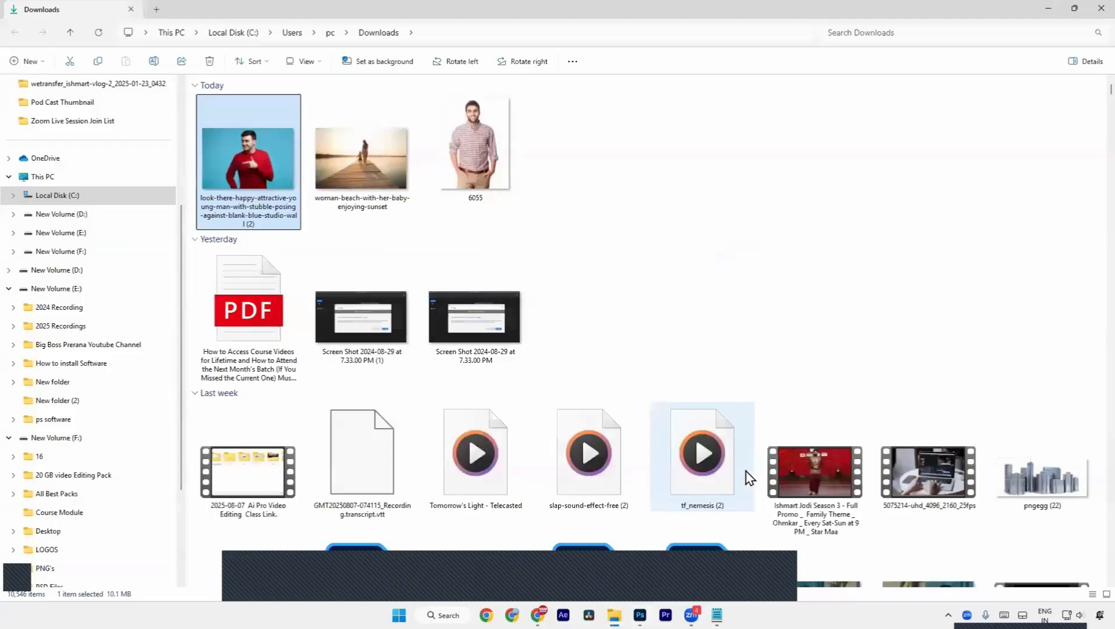
pyautogui.hotkey('alt', 'Tab')
pyautogui.hotkey('alt', 'Tab')
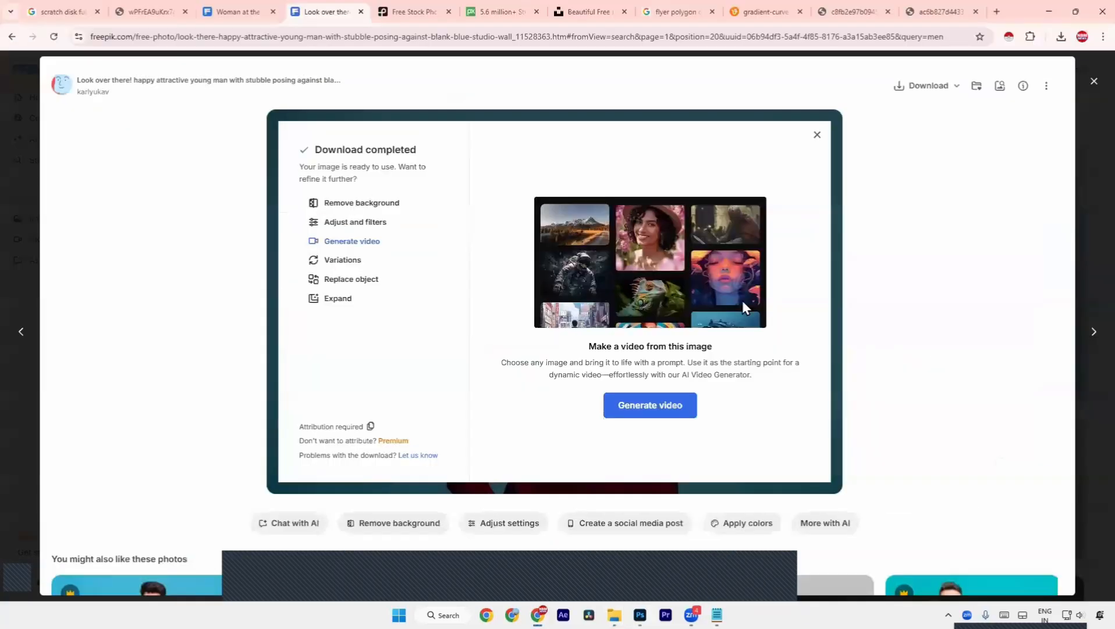
pyautogui.click(1093, 82)
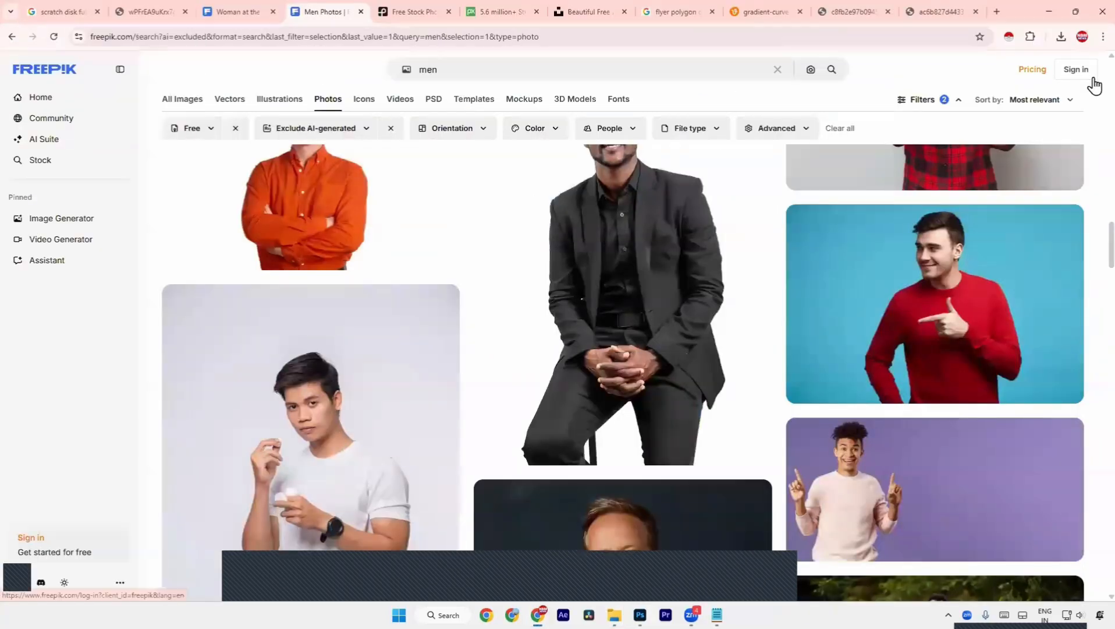
pyautogui.click(1086, 77)
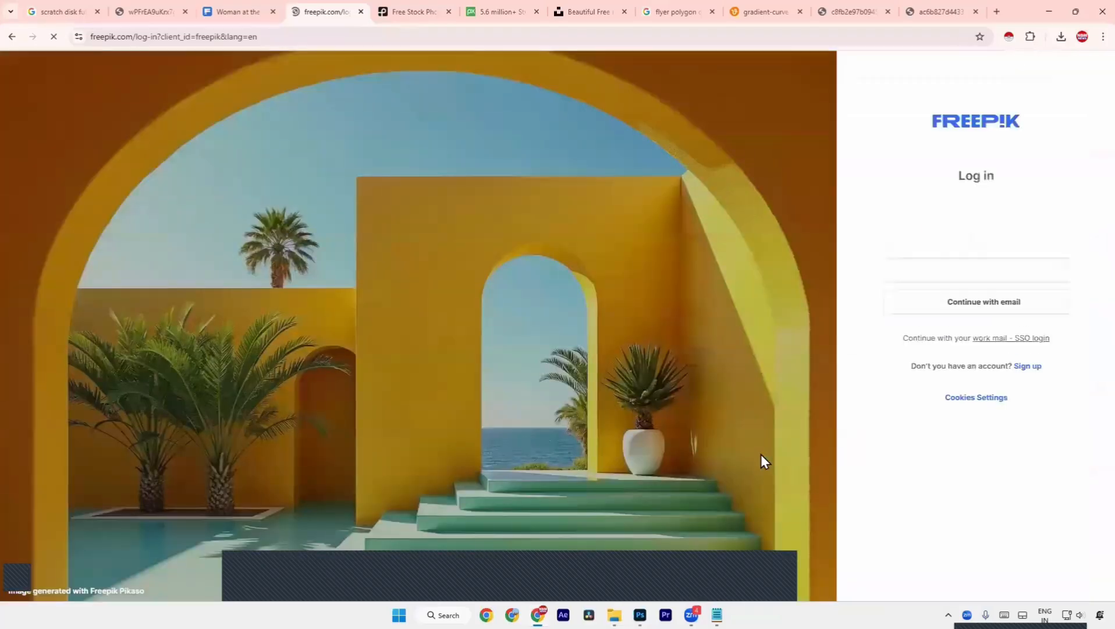
# - Go to the open Unsplash page and search it for "men"
pyautogui.click(778, 10)
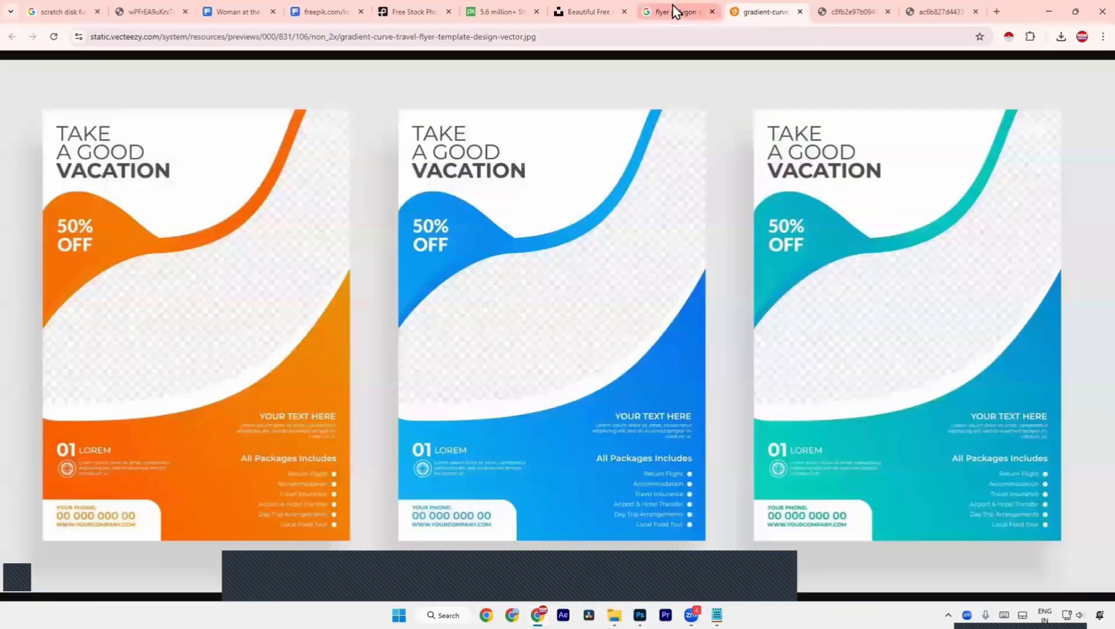
pyautogui.click(490, 7)
pyautogui.click(579, 10)
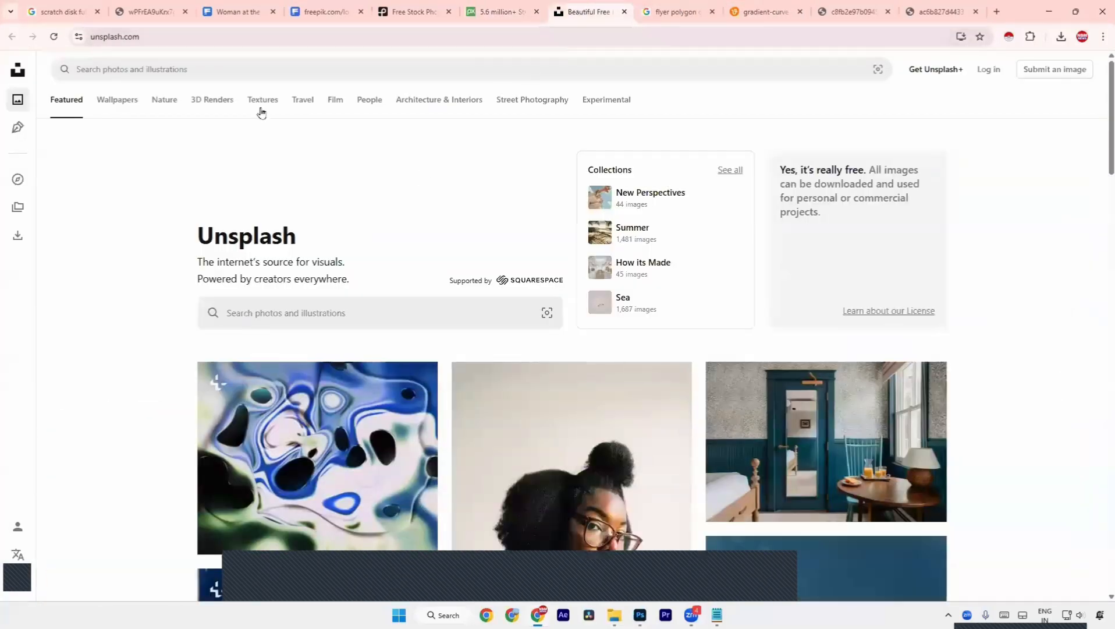
pyautogui.click(263, 70)
pyautogui.write('men')
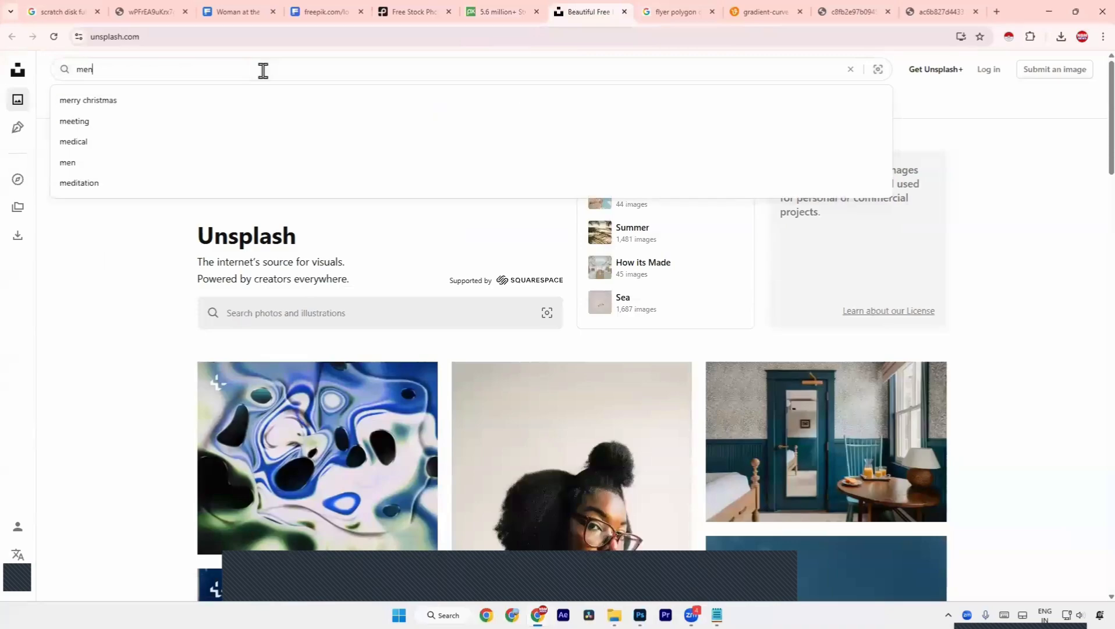
pyautogui.press('Return')
pyautogui.scroll(-10, 455, 306)
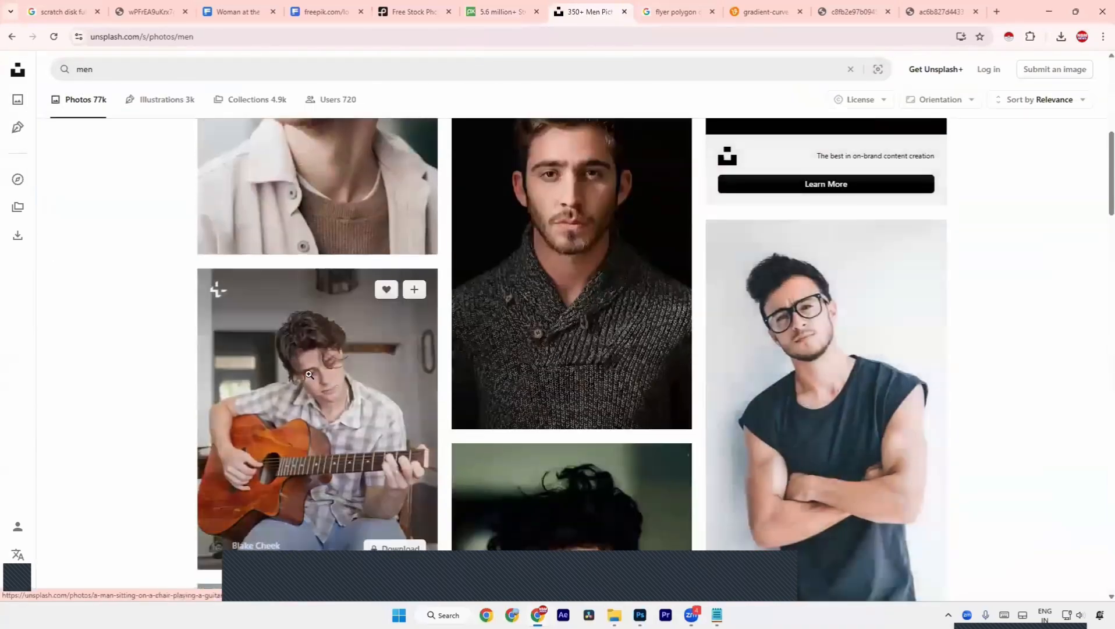
# - Find the Unsplash photo of the man in a dark suit and blue tie standing near a gray wall, and download it
pyautogui.scroll(-2, 602, 390)
pyautogui.scroll(-4, 601, 389)
pyautogui.click(601, 385)
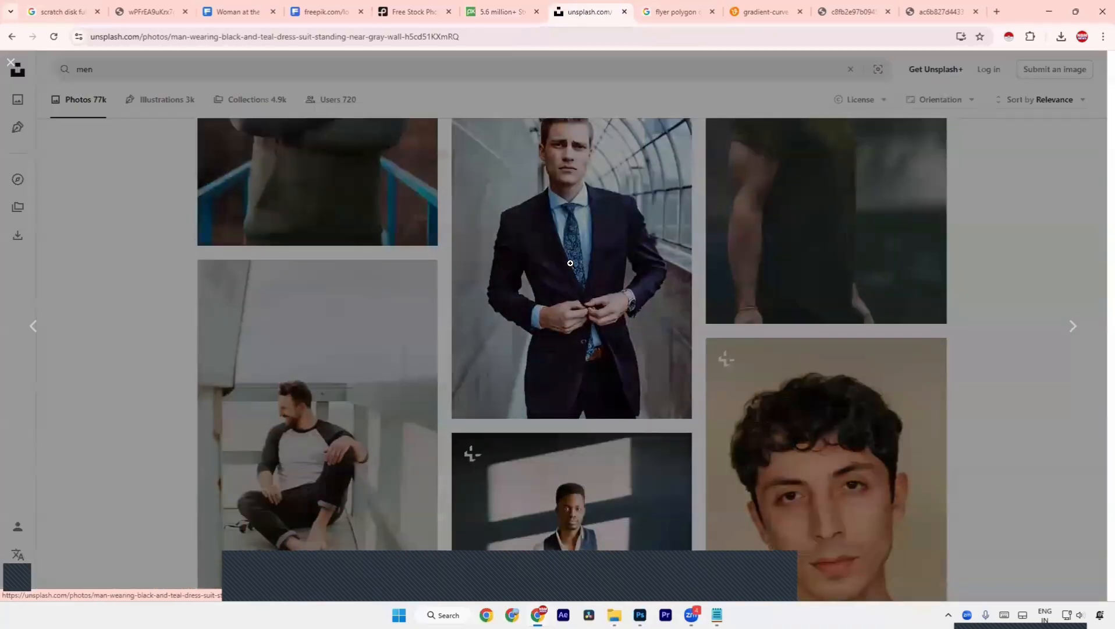
pyautogui.click(942, 85)
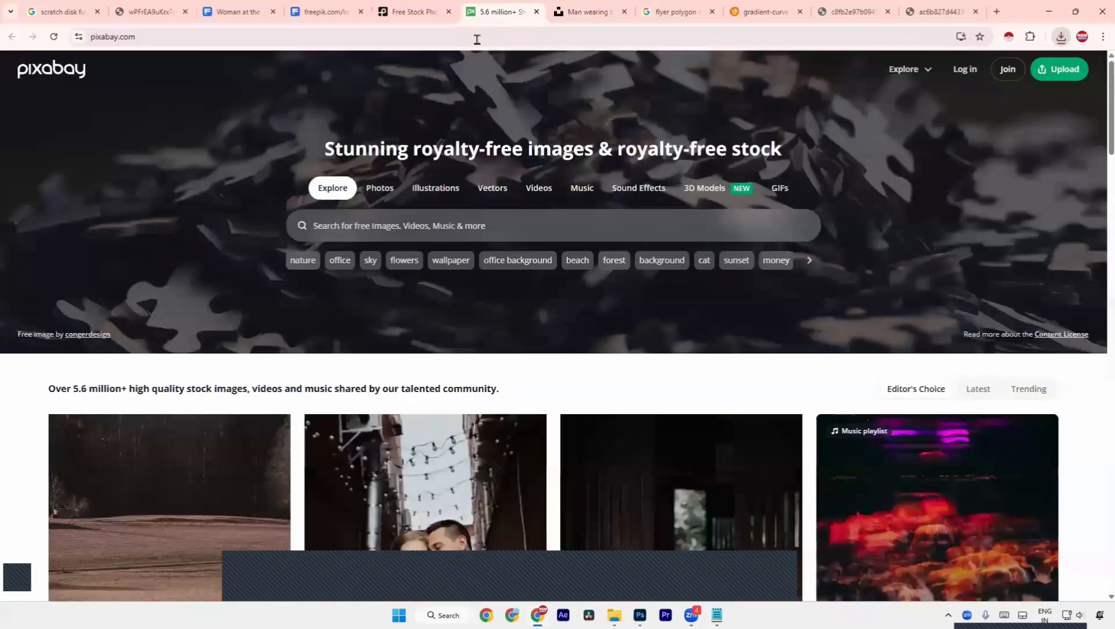
# - Look at the Pixabay and Pexels home pages, and return to the Unsplash photo page
pyautogui.click(499, 11)
pyautogui.click(436, 10)
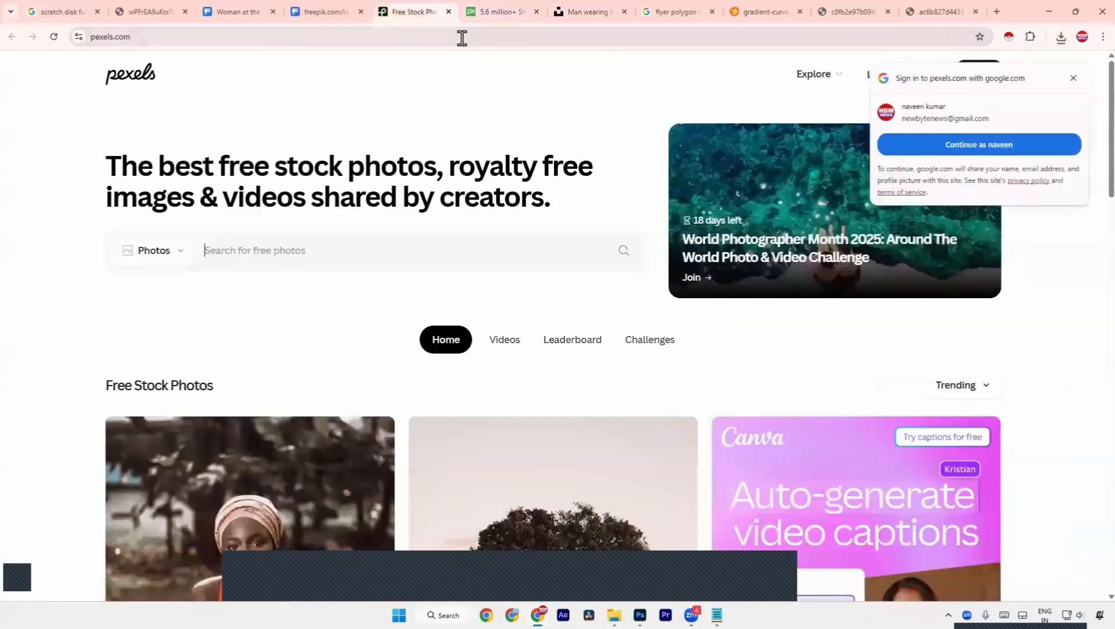
pyautogui.click(580, 10)
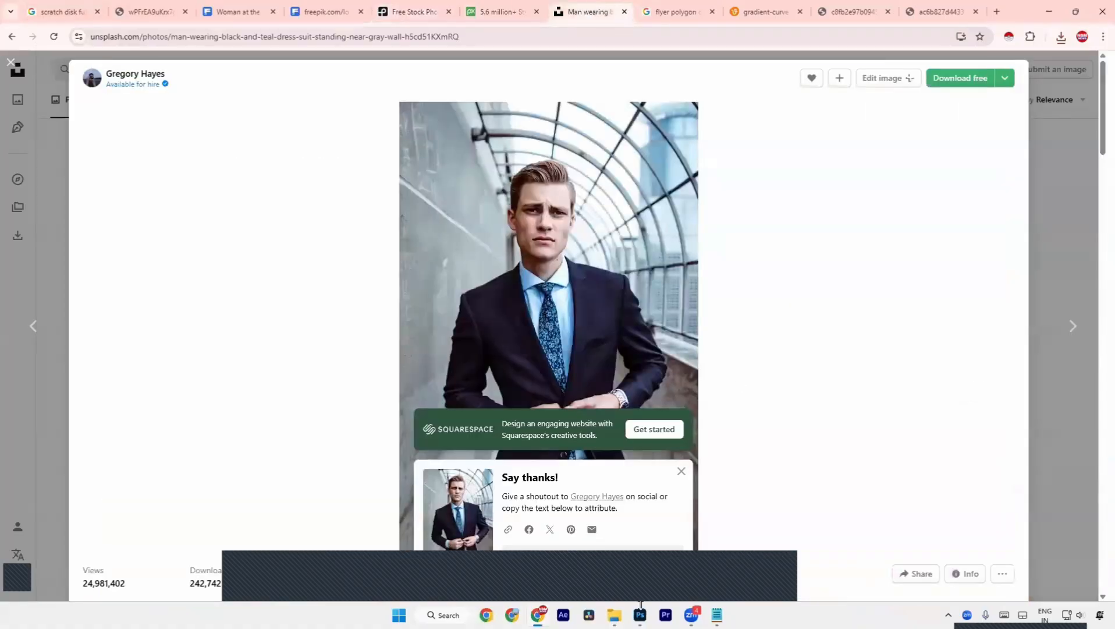
# - Review documents Untitled-1, Untitled-2 and Untitled-3 in Photoshop, return to Untitled-4, and activate the Lasso tool
pyautogui.hotkey('alt', 'Tab')
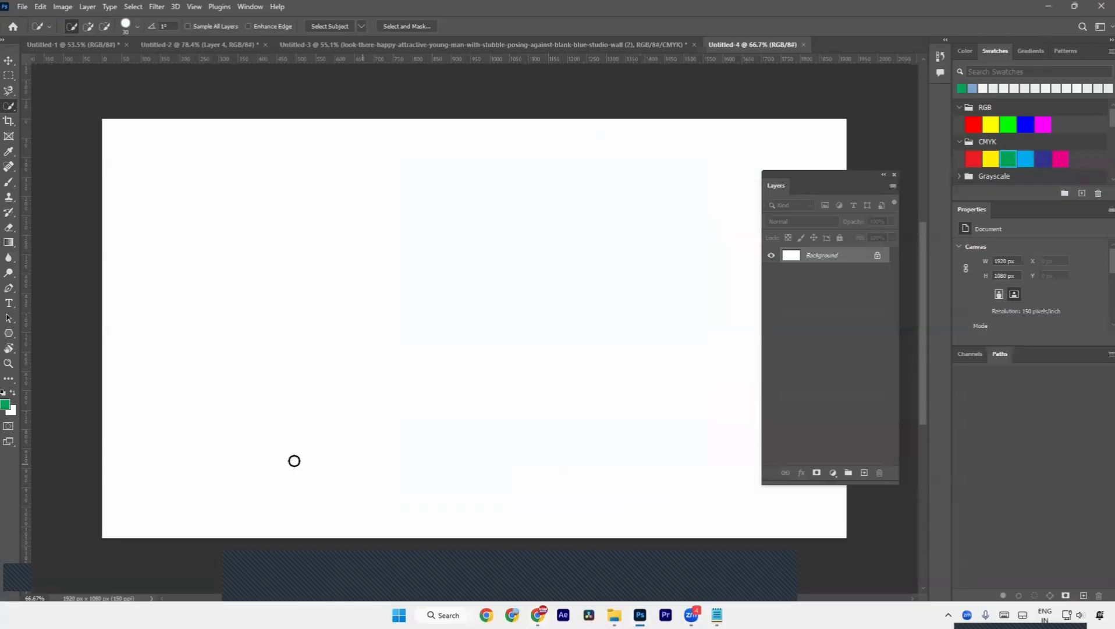
pyautogui.click(63, 53)
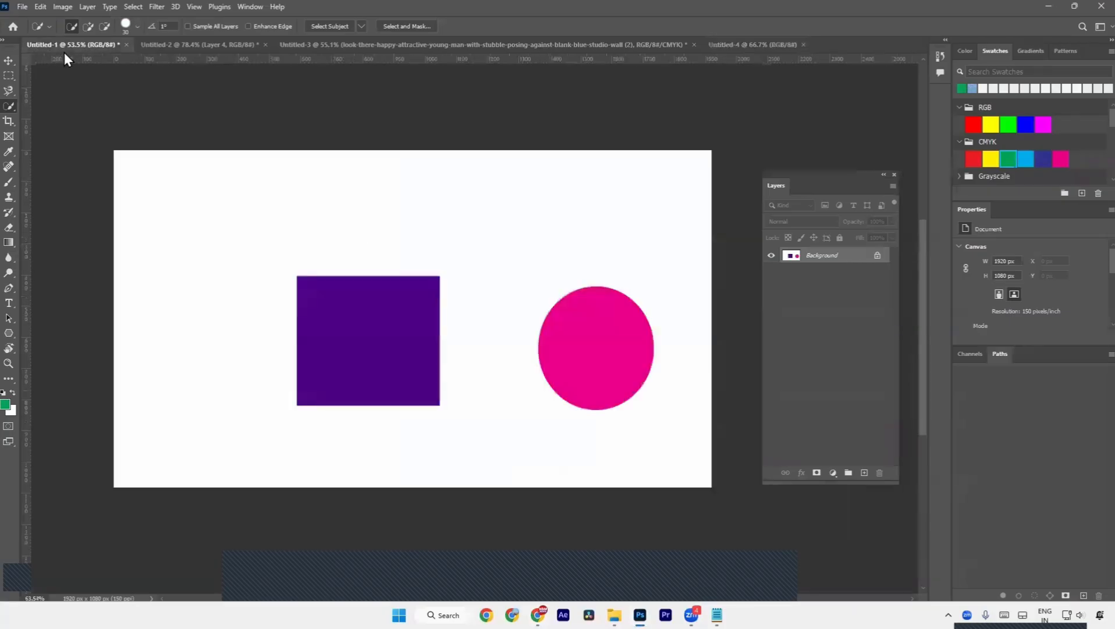
pyautogui.click(225, 51)
pyautogui.click(313, 46)
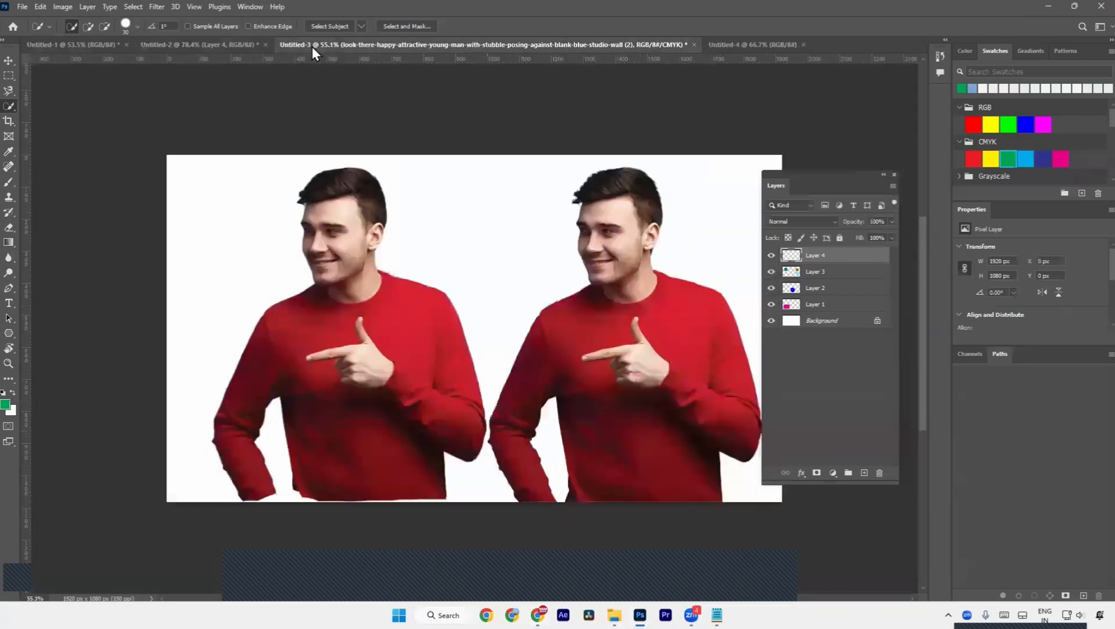
pyautogui.click(736, 45)
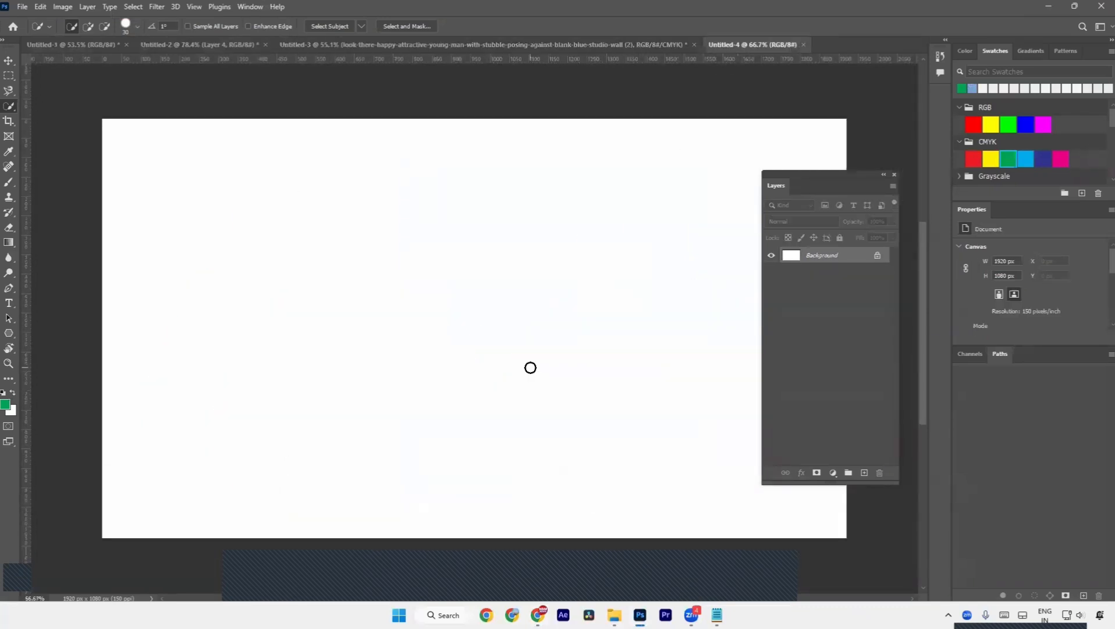
pyautogui.rightClick(8, 90)
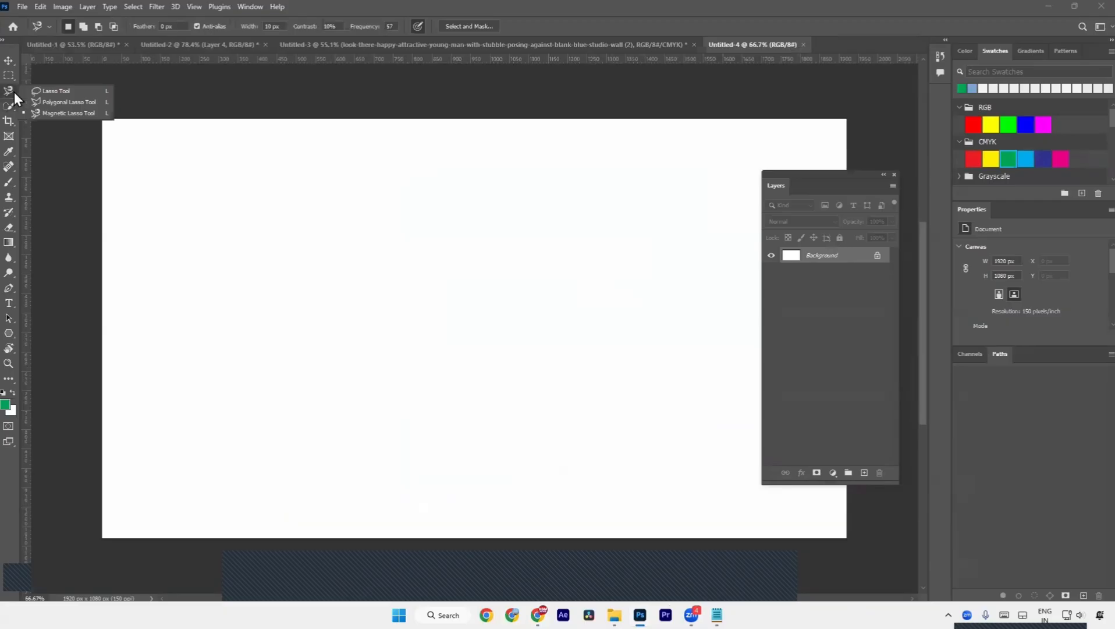
pyautogui.click(51, 99)
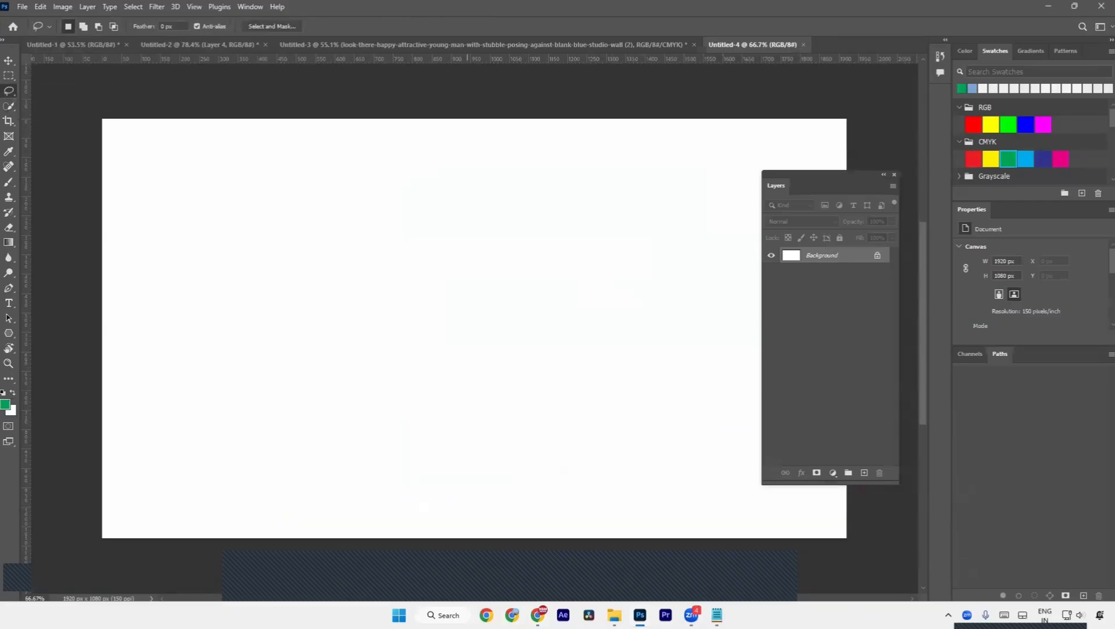
# - Close the suited man's photo preview on Unsplash, and return to the blank Untitled-4 document in Photoshop
pyautogui.hotkey('alt', 'Tab')
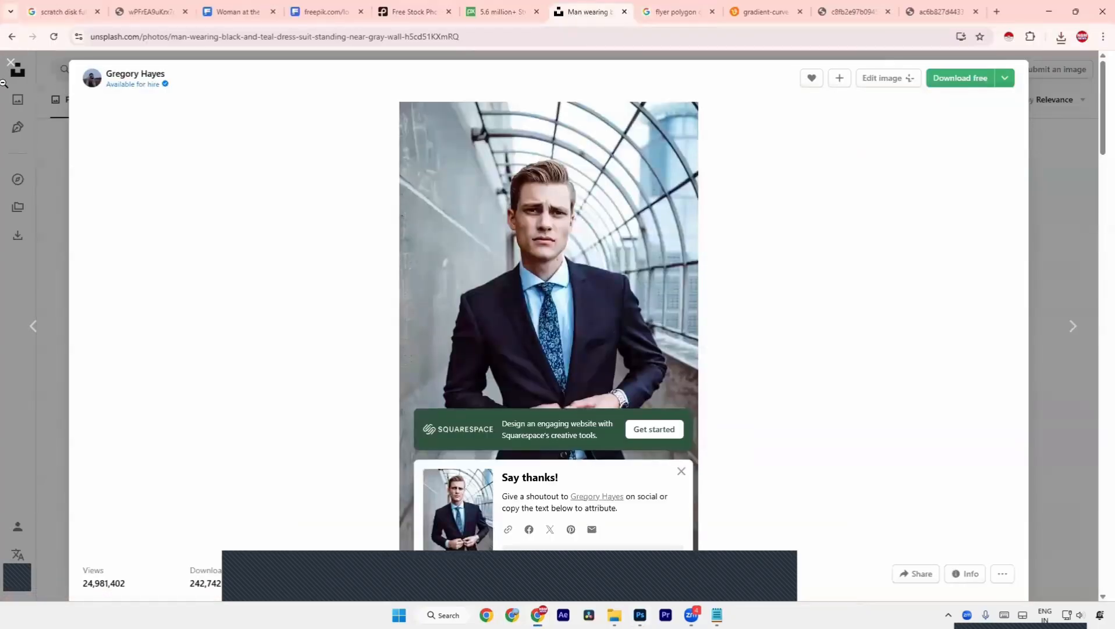
pyautogui.click(11, 62)
pyautogui.hotkey('alt', 'Tab')
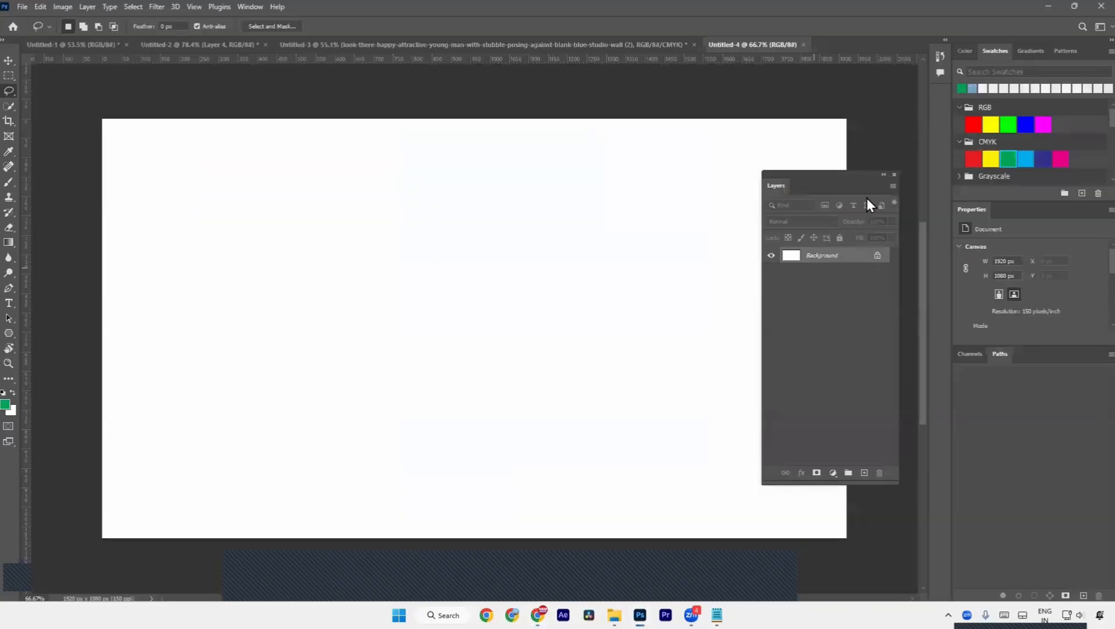
pyautogui.hotkey('alt', 'Tab')
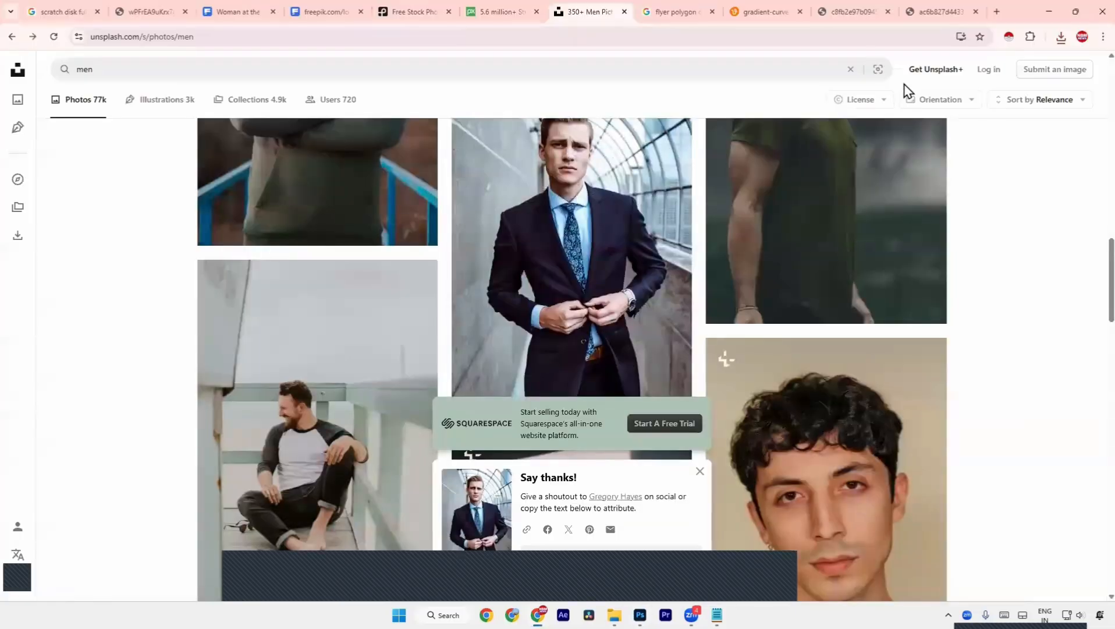
pyautogui.hotkey('alt', 'Tab')
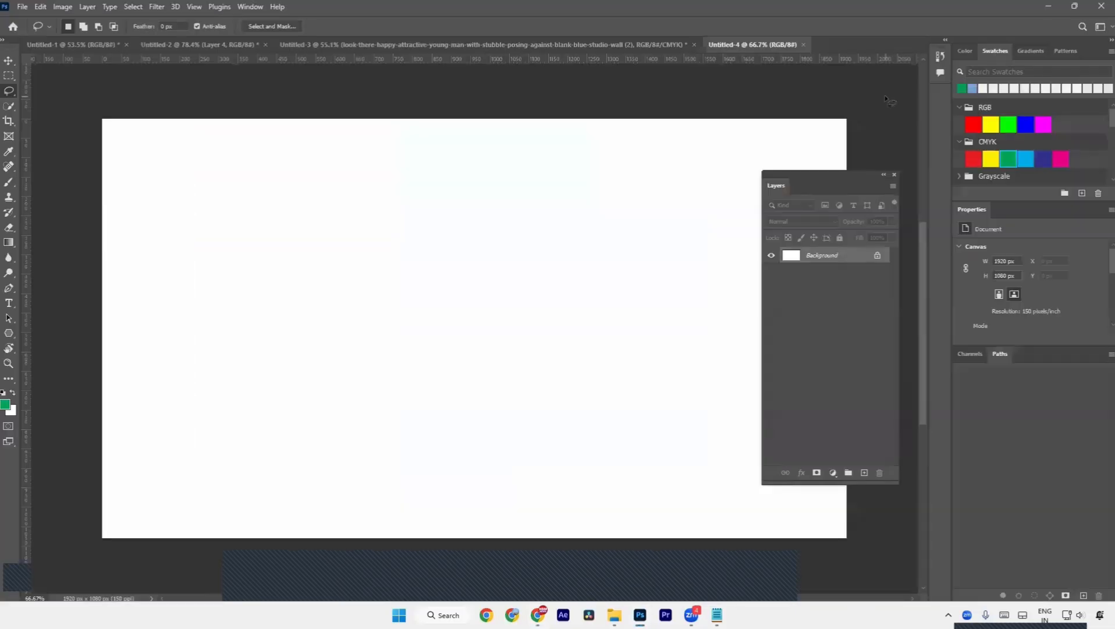
# - Show the browser's latest download in its folder, and place that photo of the suited man into Untitled-4
pyautogui.hotkey('alt', 'Tab')
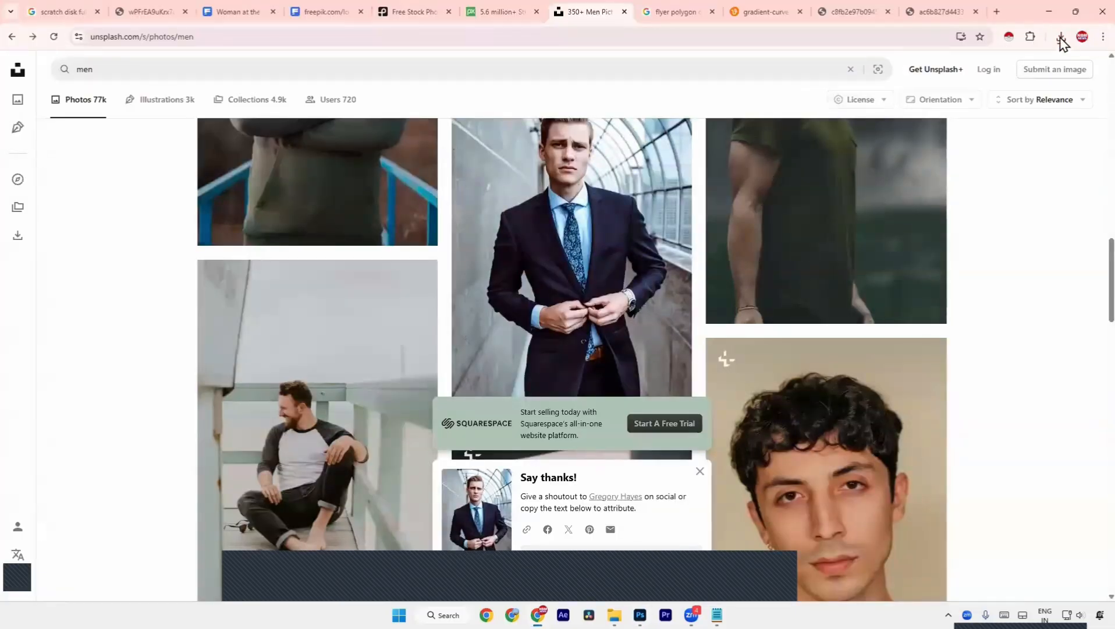
pyautogui.click(1061, 37)
pyautogui.click(1032, 93)
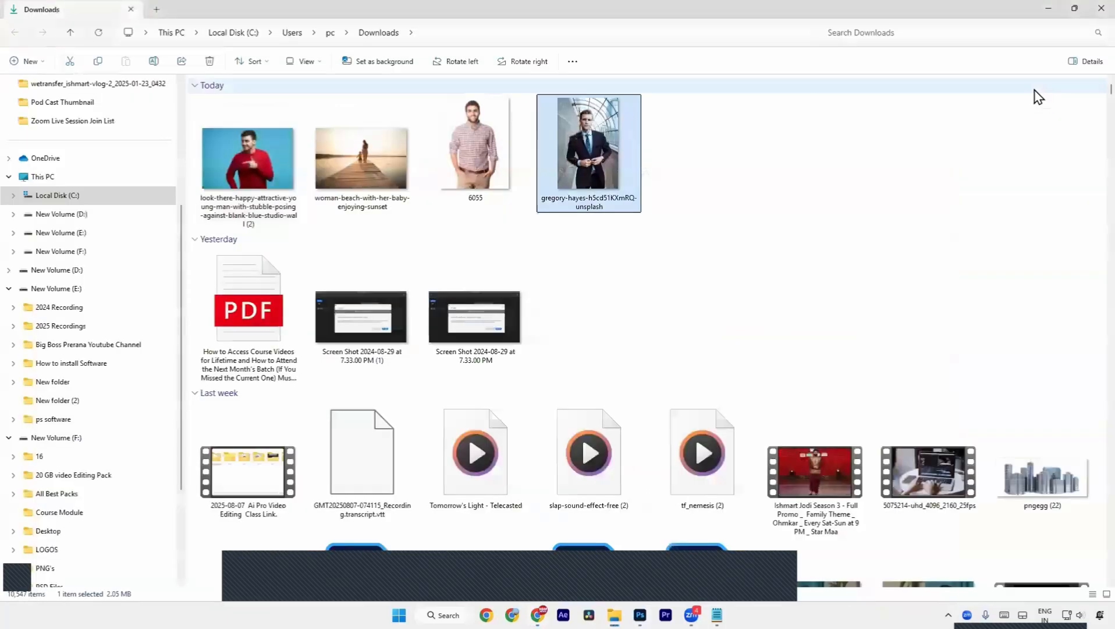
pyautogui.moveTo(588, 151); pyautogui.dragTo(473, 352)
pyautogui.press('Return')
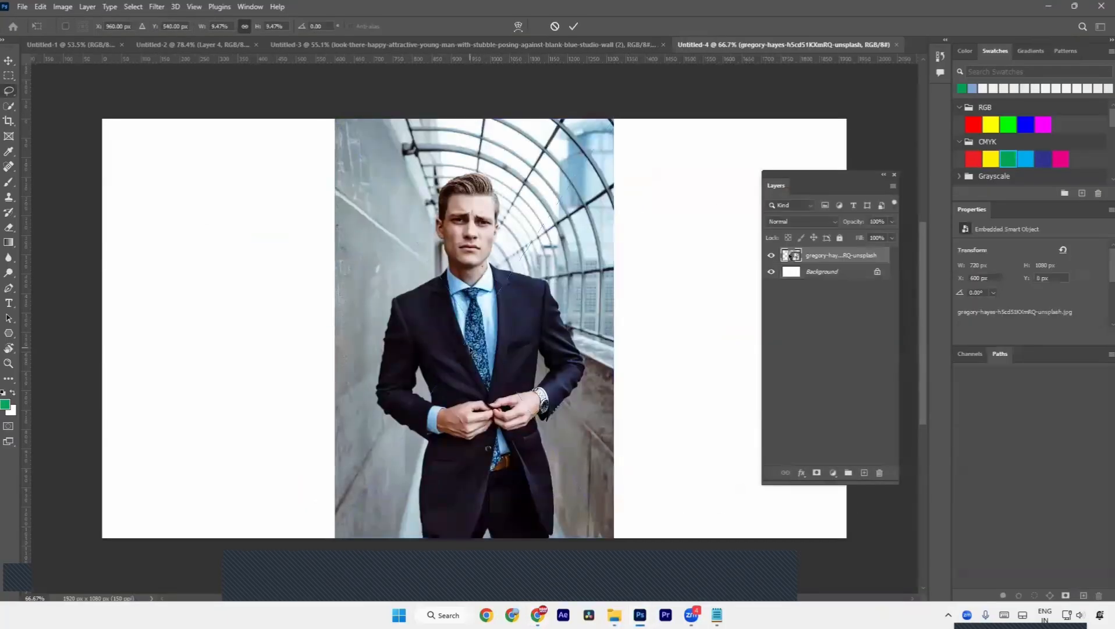
# - Select the suited man using Select Subject with the Quick Selection tool active, and add a layer mask to hide the photo's background
pyautogui.press('w')
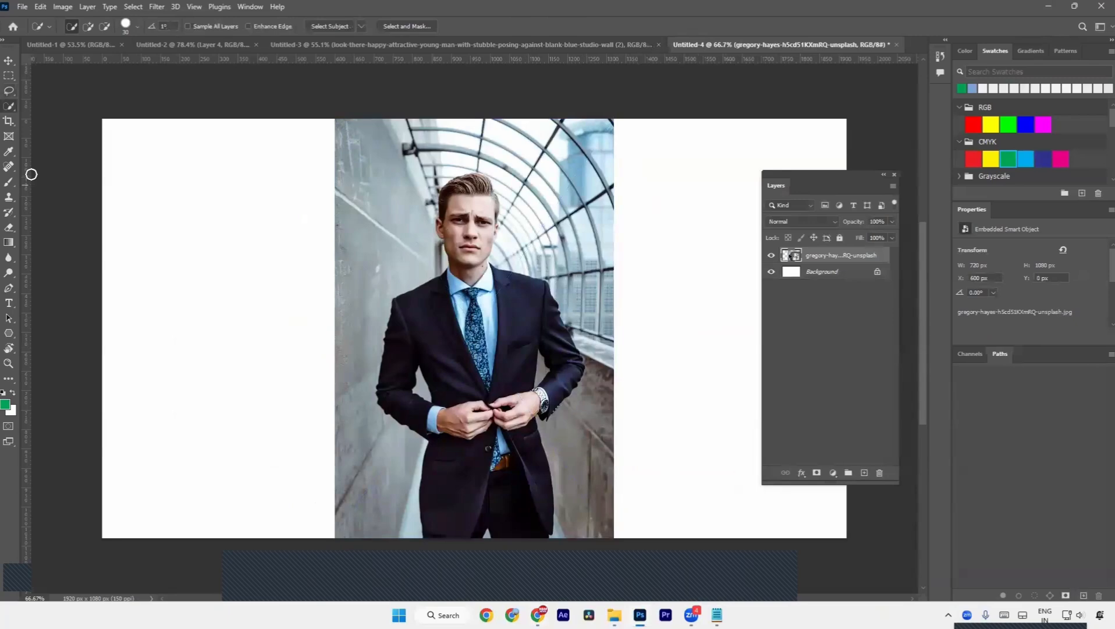
pyautogui.rightClick(9, 106)
pyautogui.click(48, 120)
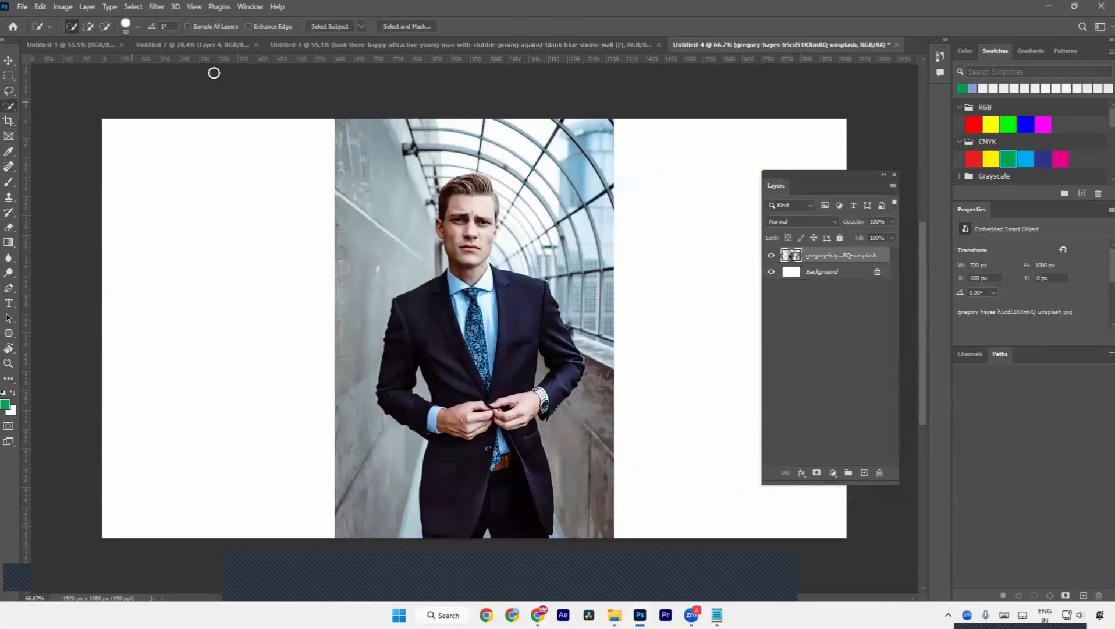
pyautogui.click(328, 29)
pyautogui.click(816, 473)
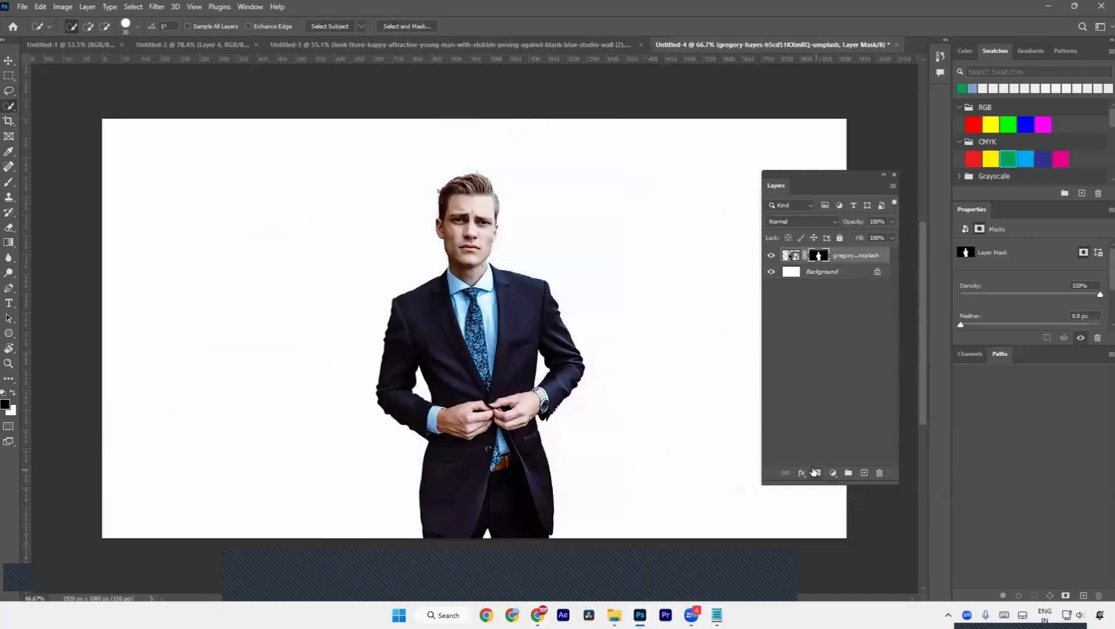
pyautogui.press('a')
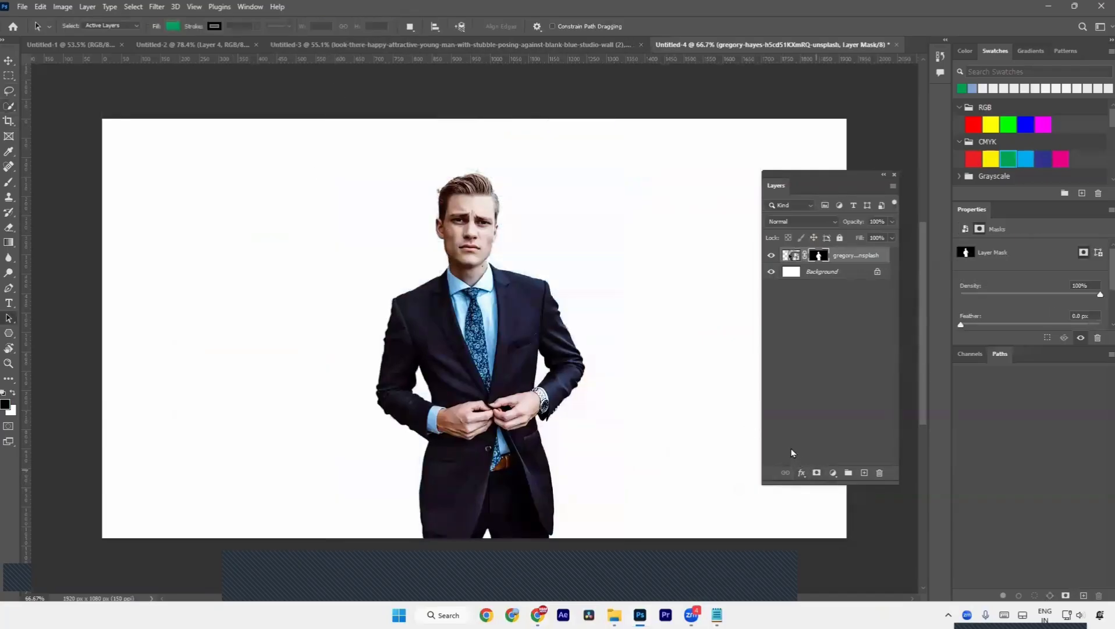
pyautogui.click(800, 277)
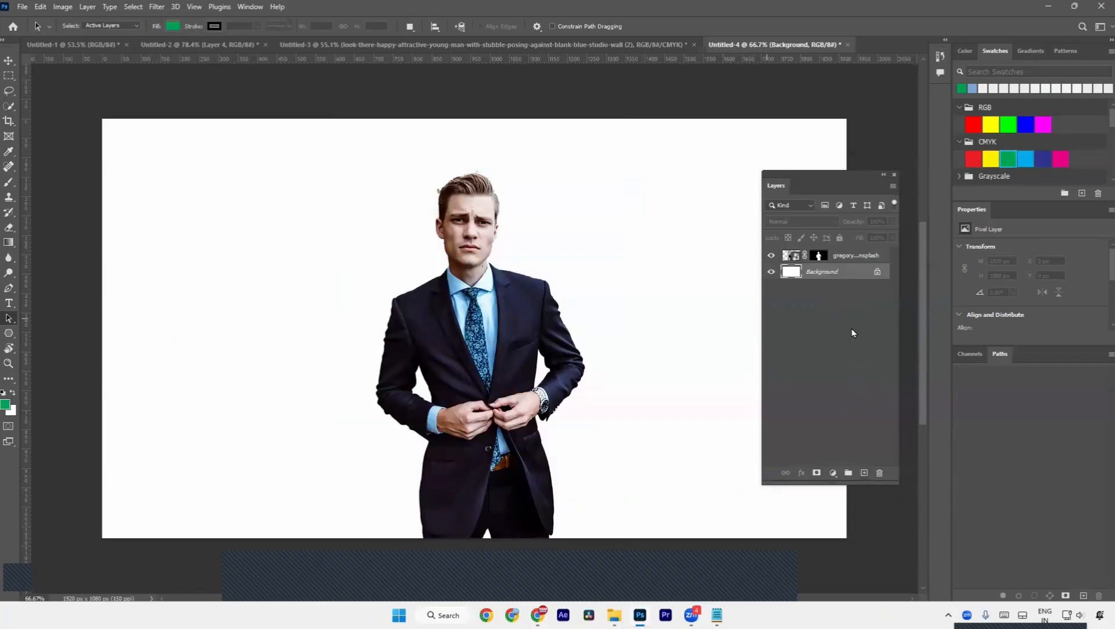
pyautogui.click(866, 473)
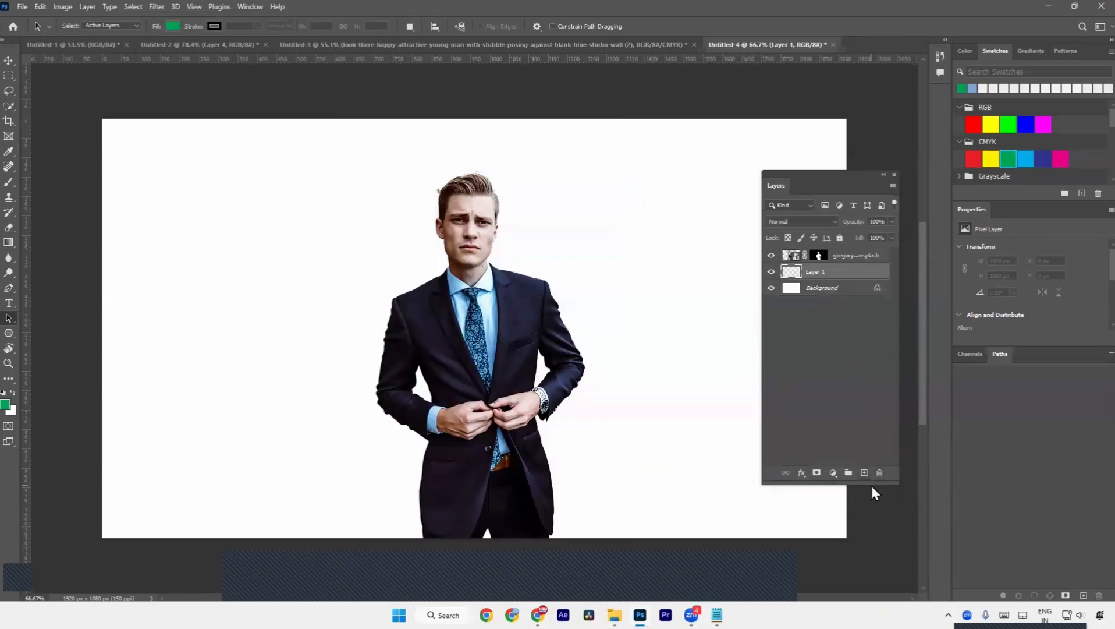
pyautogui.hotkey('ctrl', 'z')
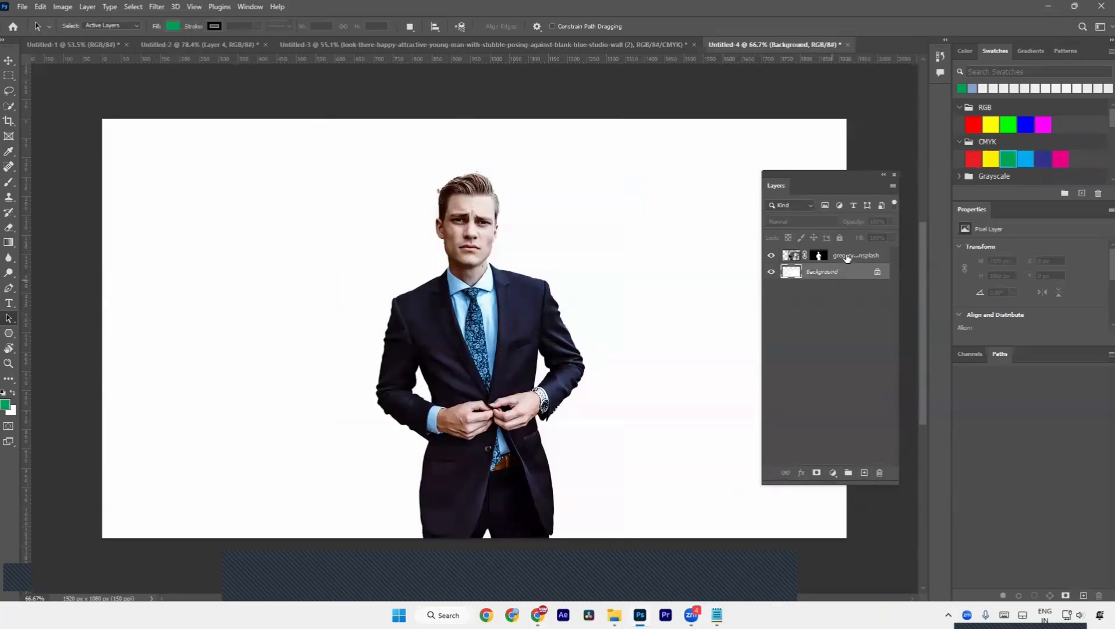
# - Add a layer above the suited man's photo, fill the whole canvas with blue 00008e, and try stacking it beneath the man
pyautogui.click(847, 256)
pyautogui.click(865, 473)
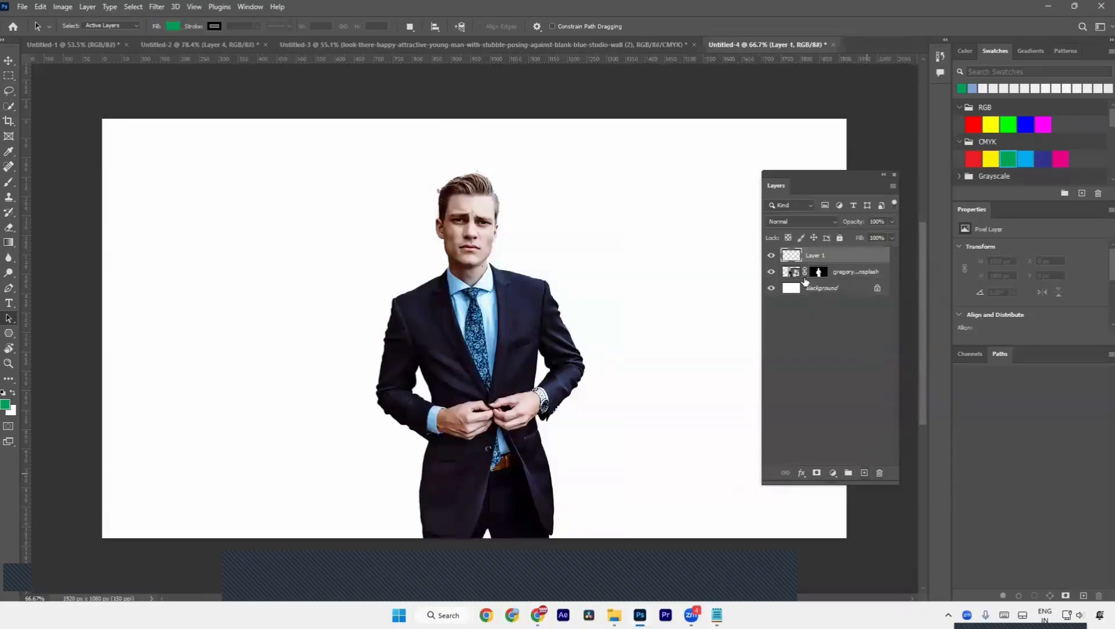
pyautogui.press('m')
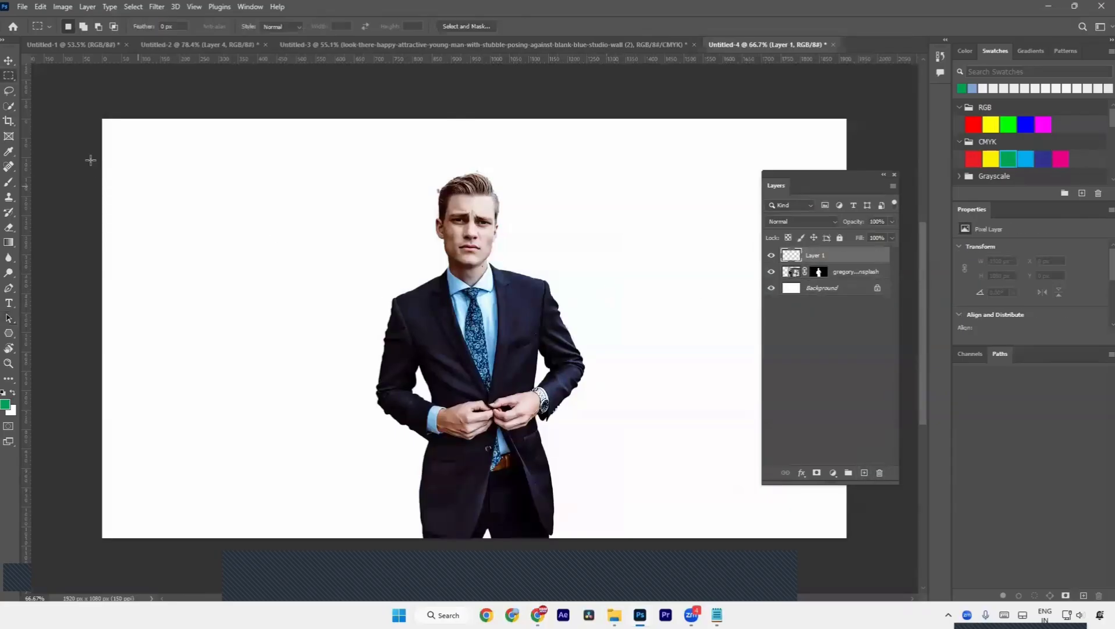
pyautogui.moveTo(95, 115); pyautogui.dragTo(867, 542)
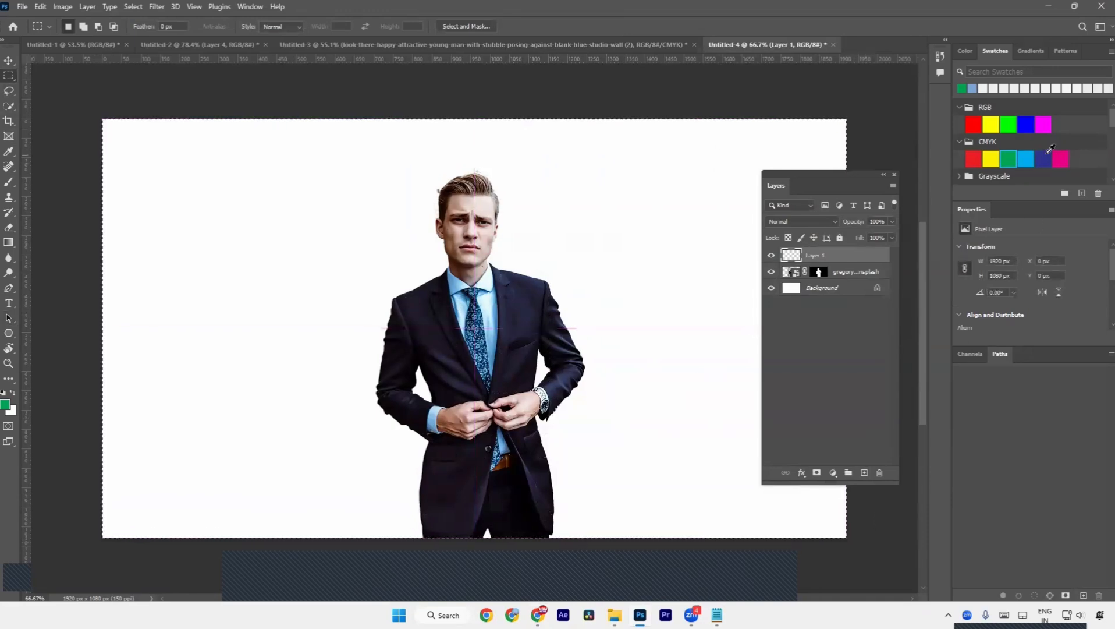
pyautogui.click(6, 403)
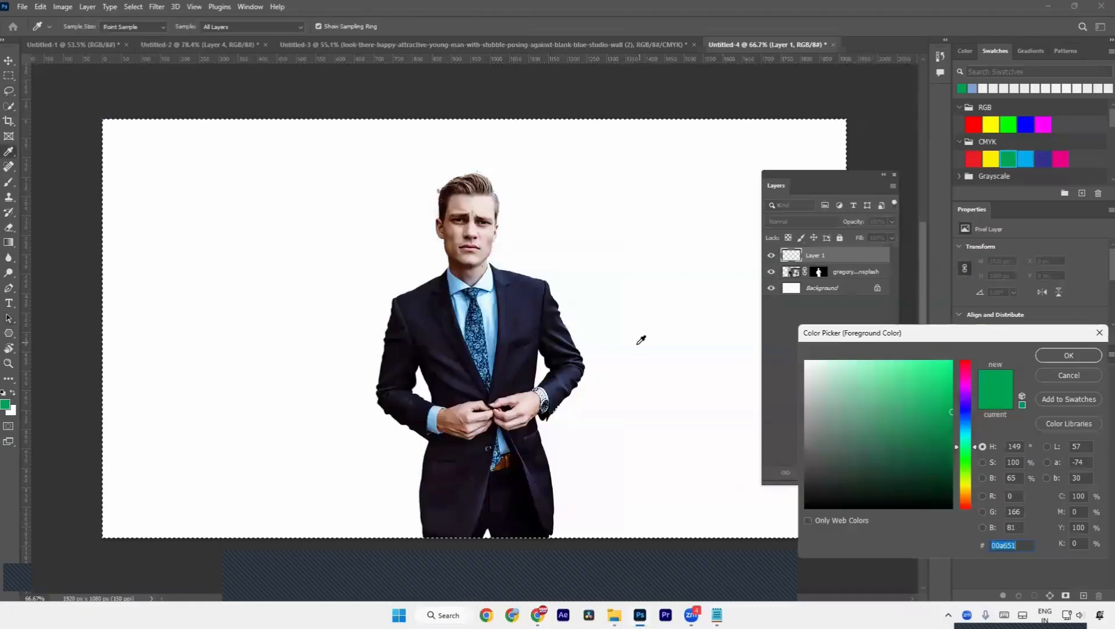
pyautogui.write('00008e')
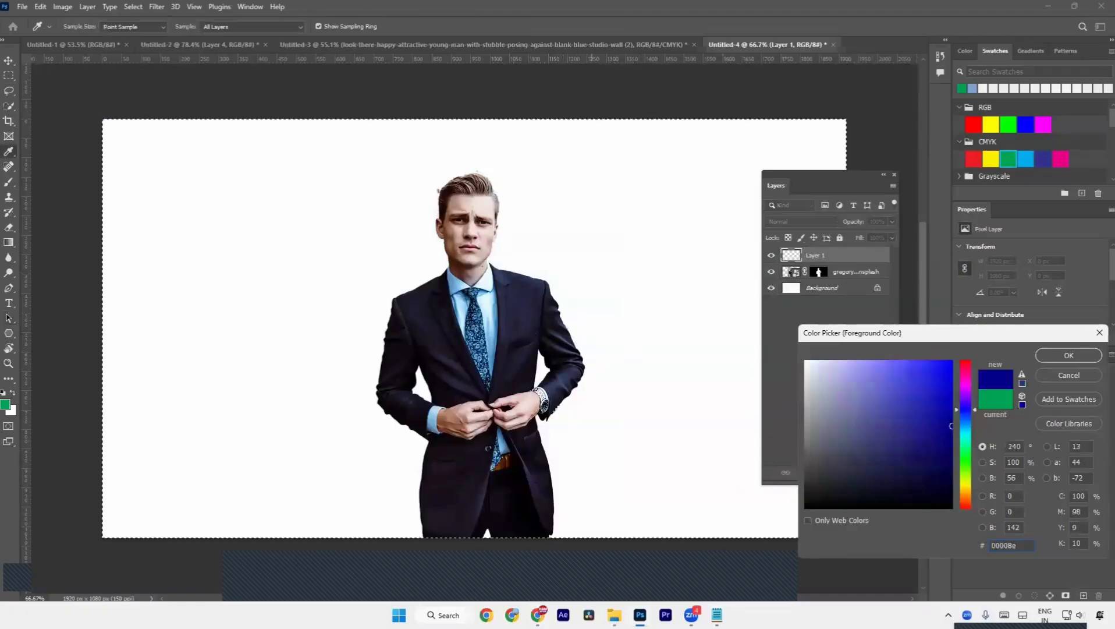
pyautogui.click(1039, 357)
pyautogui.press('m')
pyautogui.hotkey('alt', 'BackSpace')
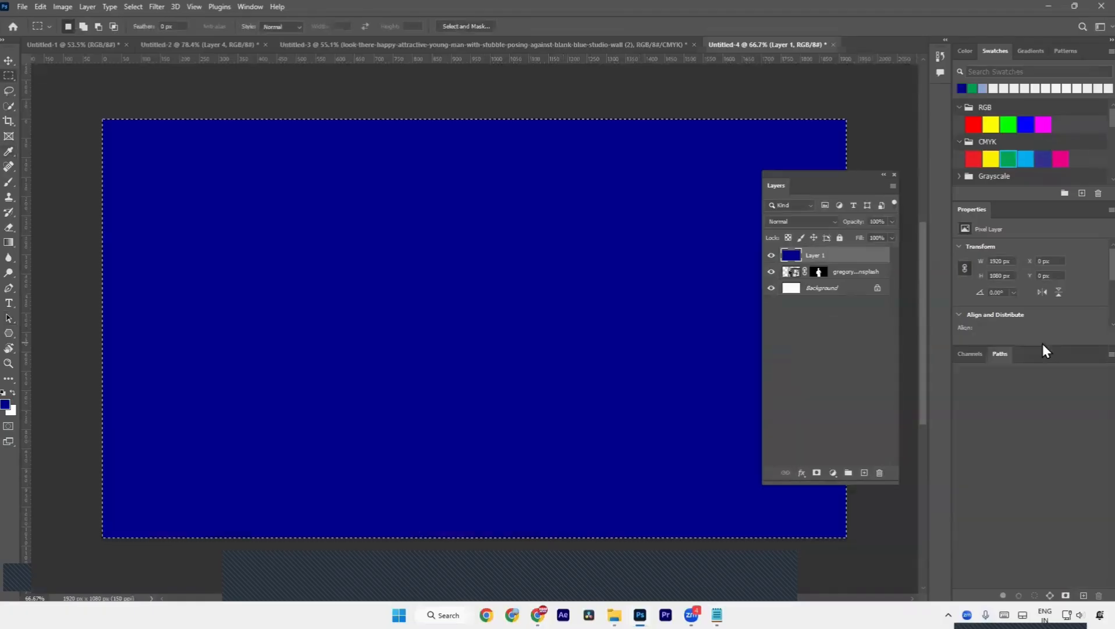
pyautogui.hotkey('ctrl', 'd')
pyautogui.moveTo(835, 257); pyautogui.dragTo(835, 279)
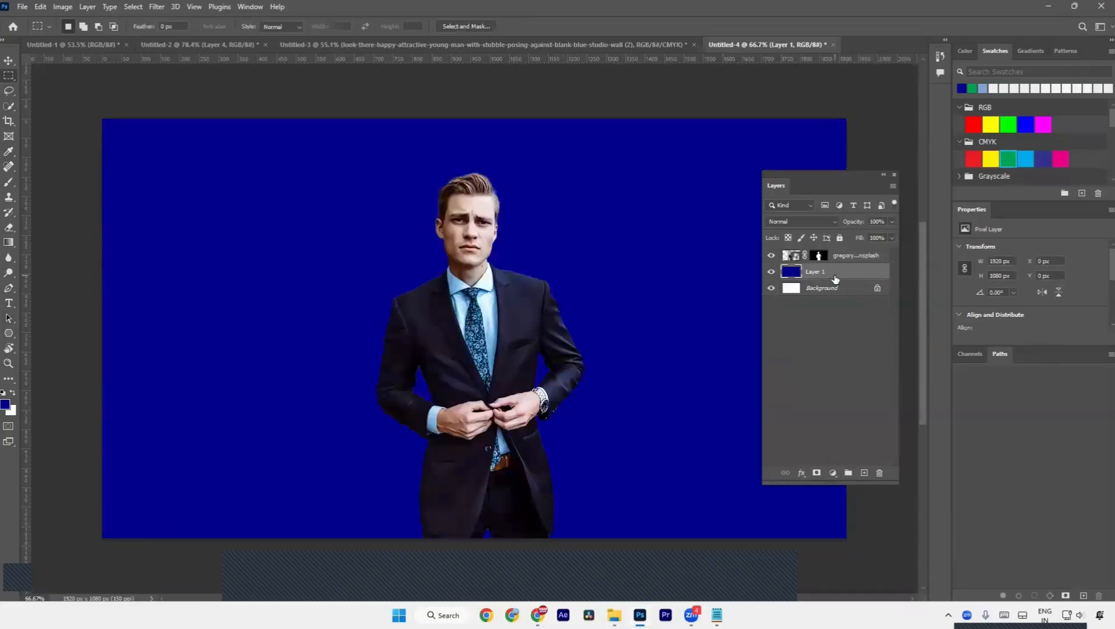
pyautogui.hotkey('ctrl', ']')
# - Refill the blue layer with green 009507, and move it beneath the suited man's layer
pyautogui.click(1007, 157)
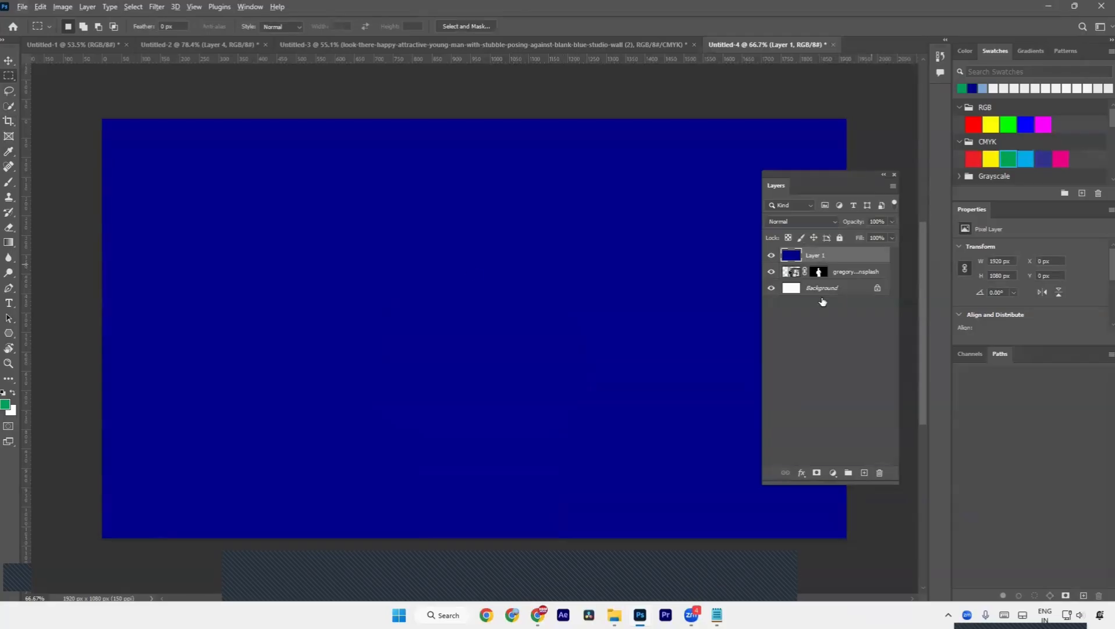
pyautogui.click(7, 404)
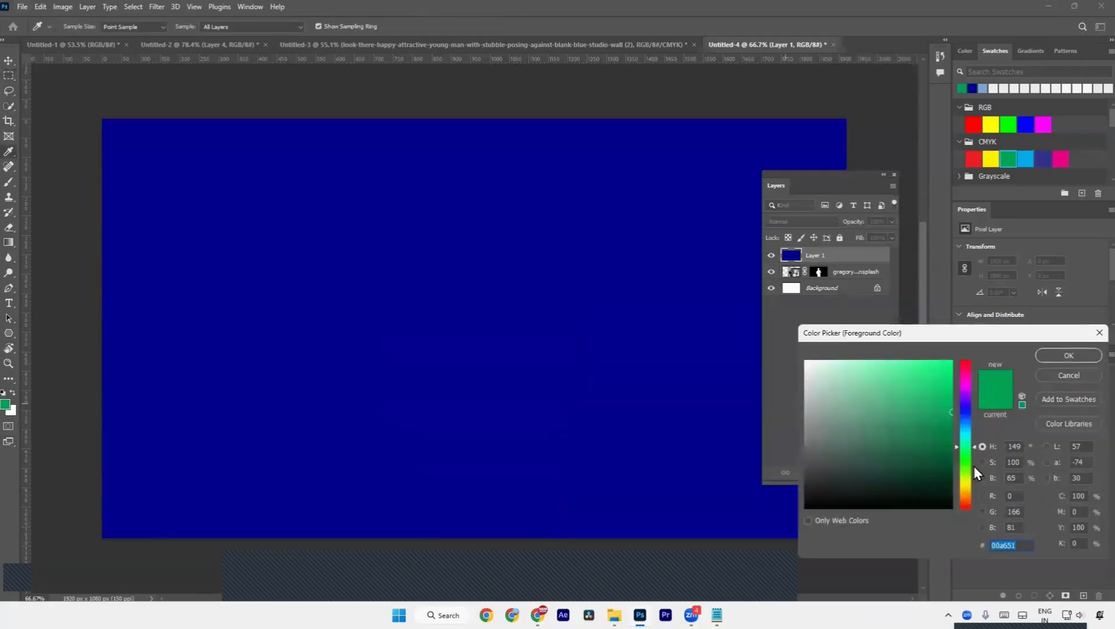
pyautogui.moveTo(967, 464)
pyautogui.mouseDown()
pyautogui.moveTo(969, 385)
pyautogui.moveTo(977, 483)
pyautogui.moveTo(976, 461)
pyautogui.mouseUp()
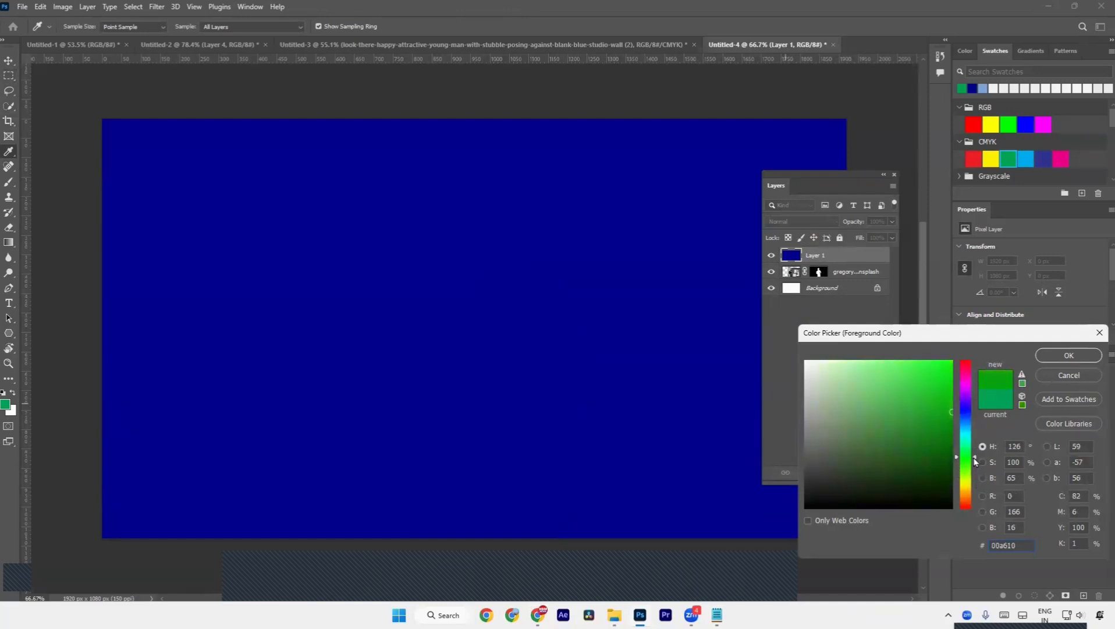
pyautogui.moveTo(932, 420); pyautogui.dragTo(989, 421)
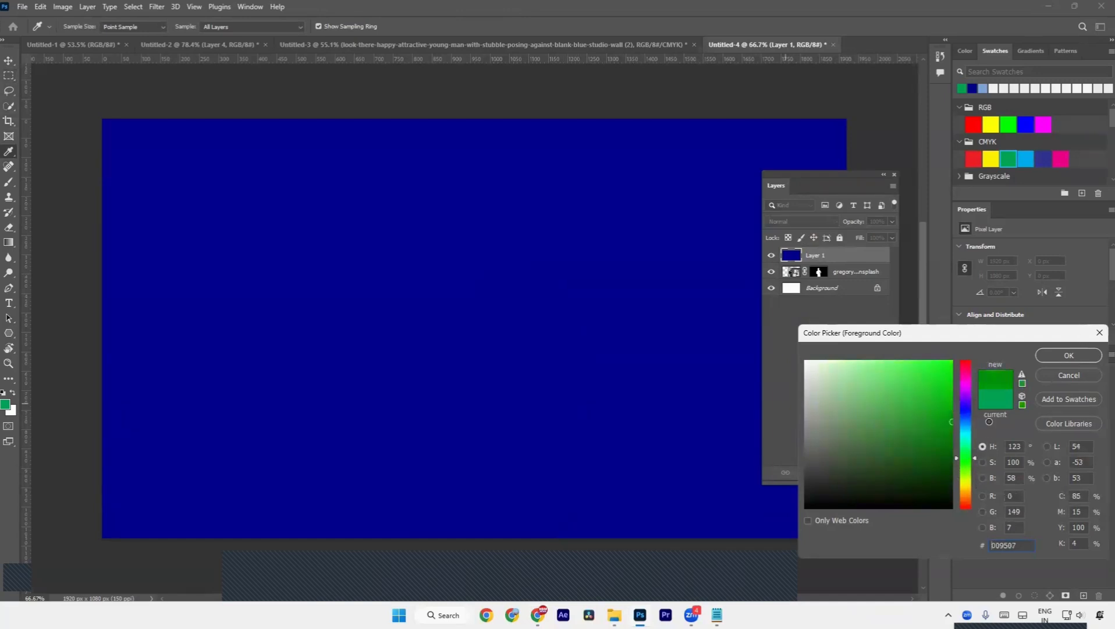
pyautogui.click(1073, 356)
pyautogui.hotkey('alt', 'BackSpace')
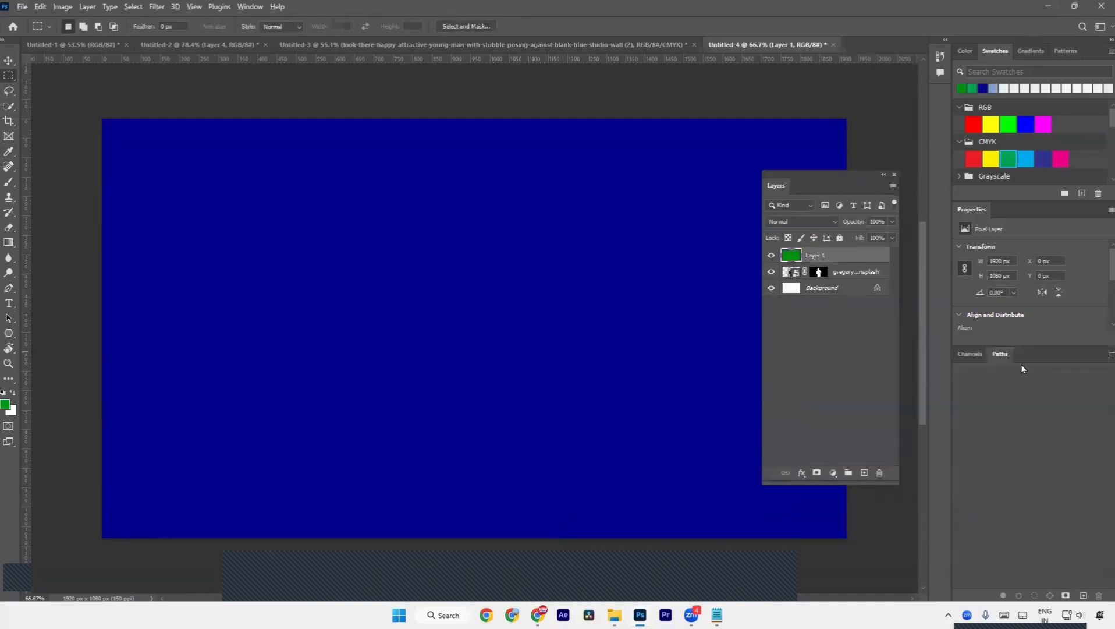
pyautogui.press('a')
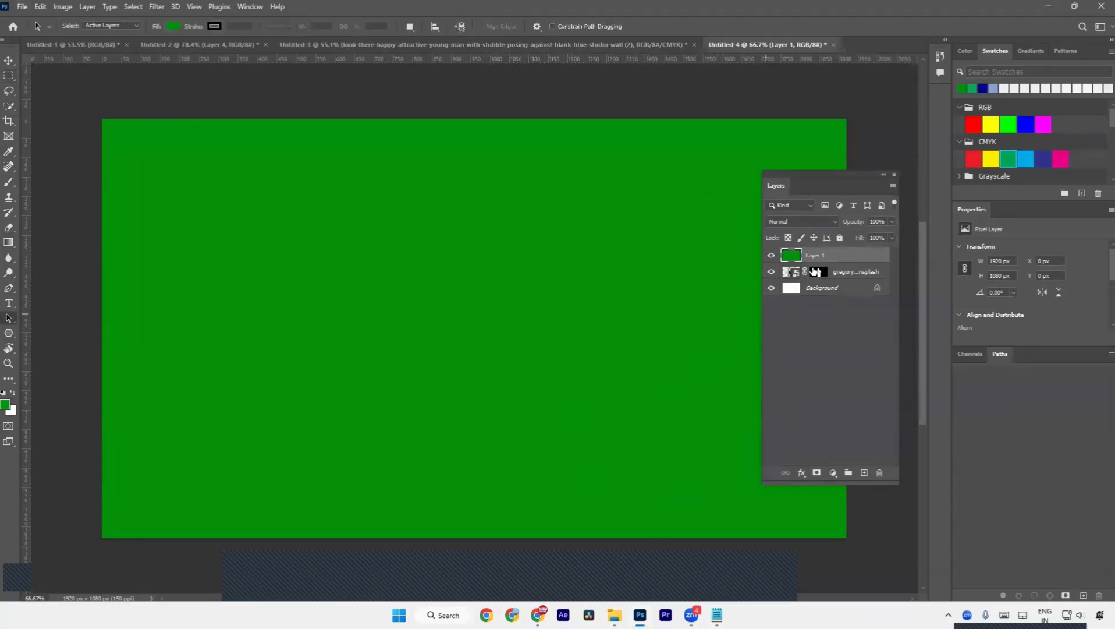
pyautogui.moveTo(815, 260); pyautogui.dragTo(815, 282)
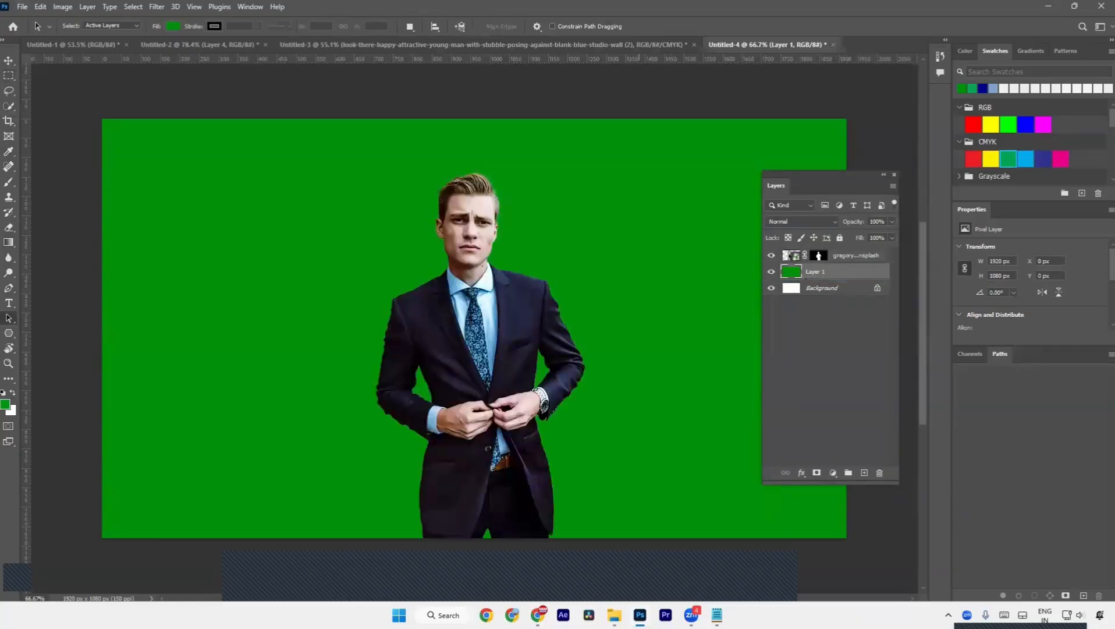
# - Disable and re-enable the layer mask on the suited man's photo to compare it with and without the background
pyautogui.press('v')
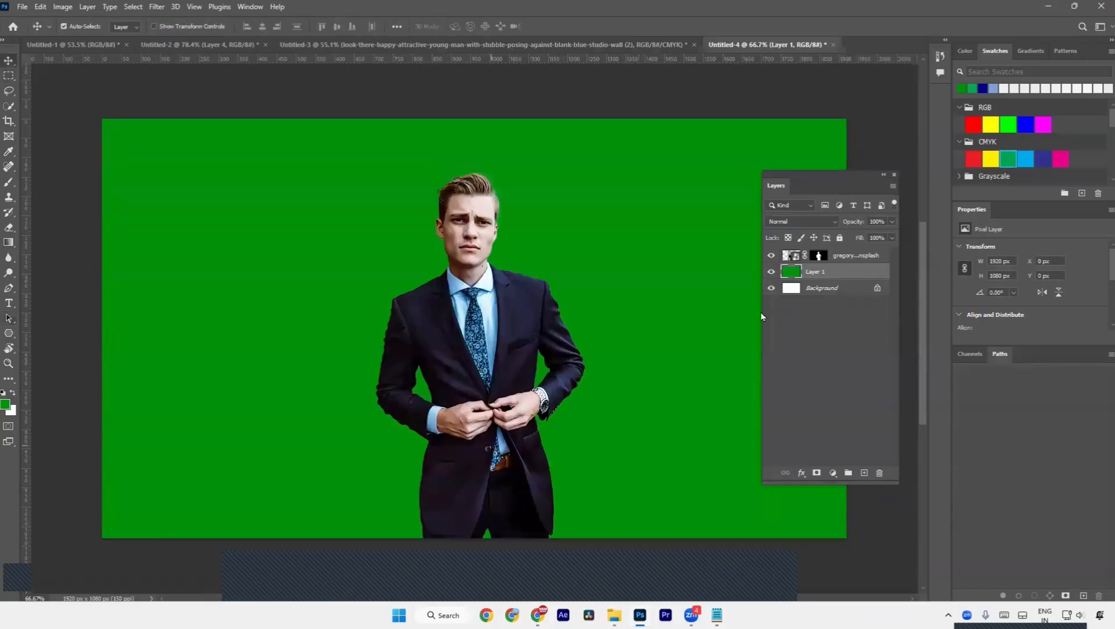
pyautogui.rightClick(819, 256)
pyautogui.click(862, 263)
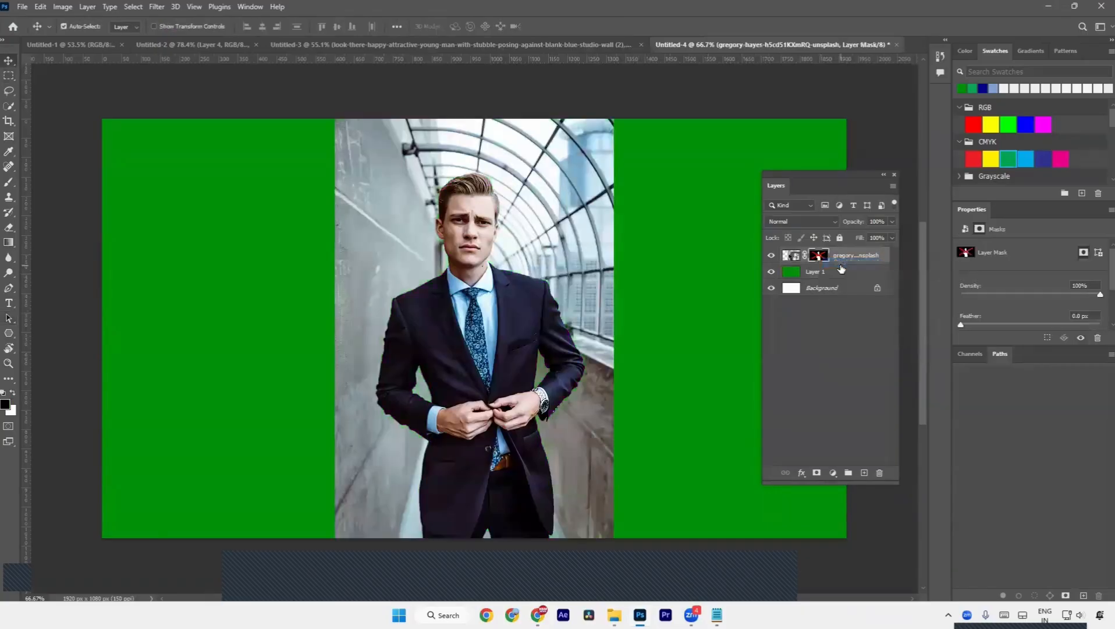
pyautogui.rightClick(815, 260)
pyautogui.click(828, 263)
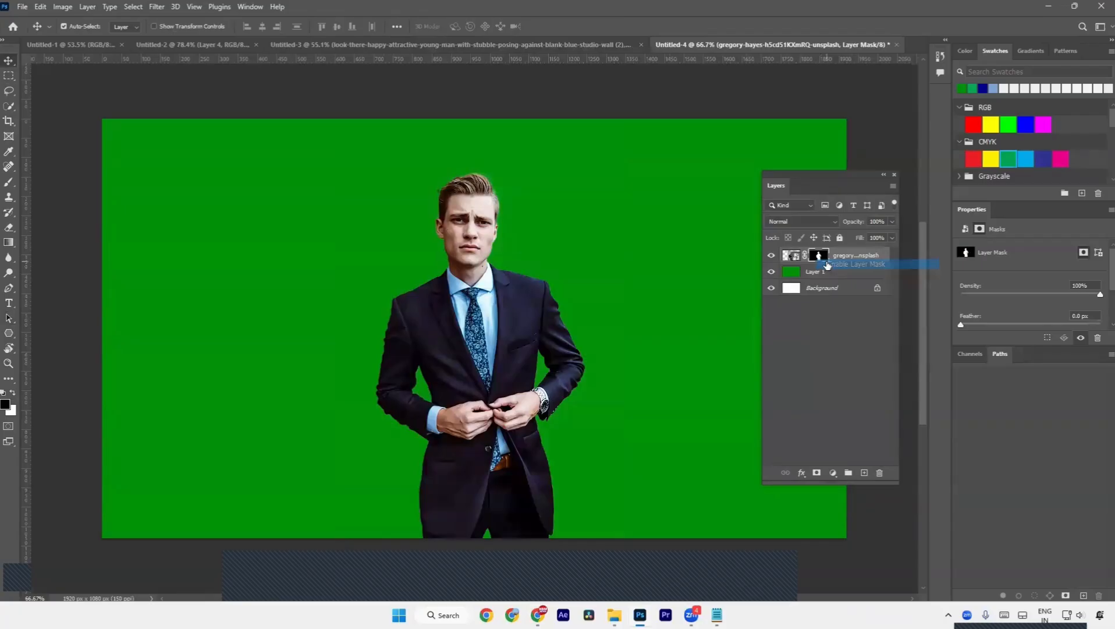
pyautogui.keyDown('shift'); pyautogui.click(819, 256); pyautogui.keyUp('shift')
pyautogui.keyDown('shift'); pyautogui.click(819, 256); pyautogui.keyUp('shift')
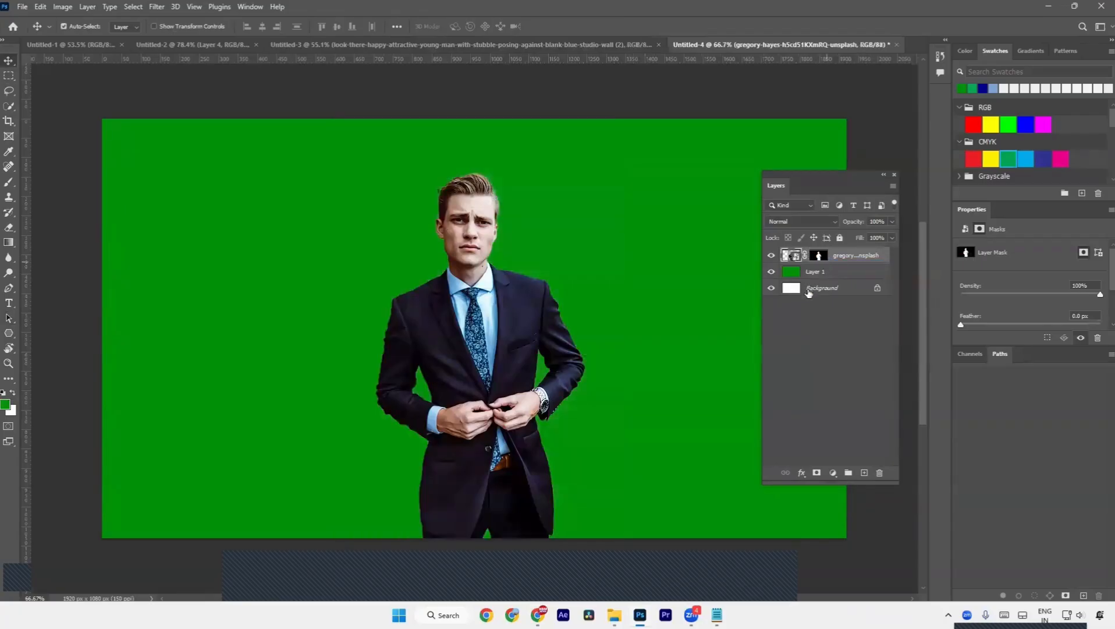
# - Delete the suited man's photo and the green fill layer, and place the same downloaded photo into Untitled-4 again
pyautogui.press('Delete')
pyautogui.press('Delete')
pyautogui.hotkey('alt', 'Tab')
pyautogui.moveTo(571, 168); pyautogui.dragTo(469, 320)
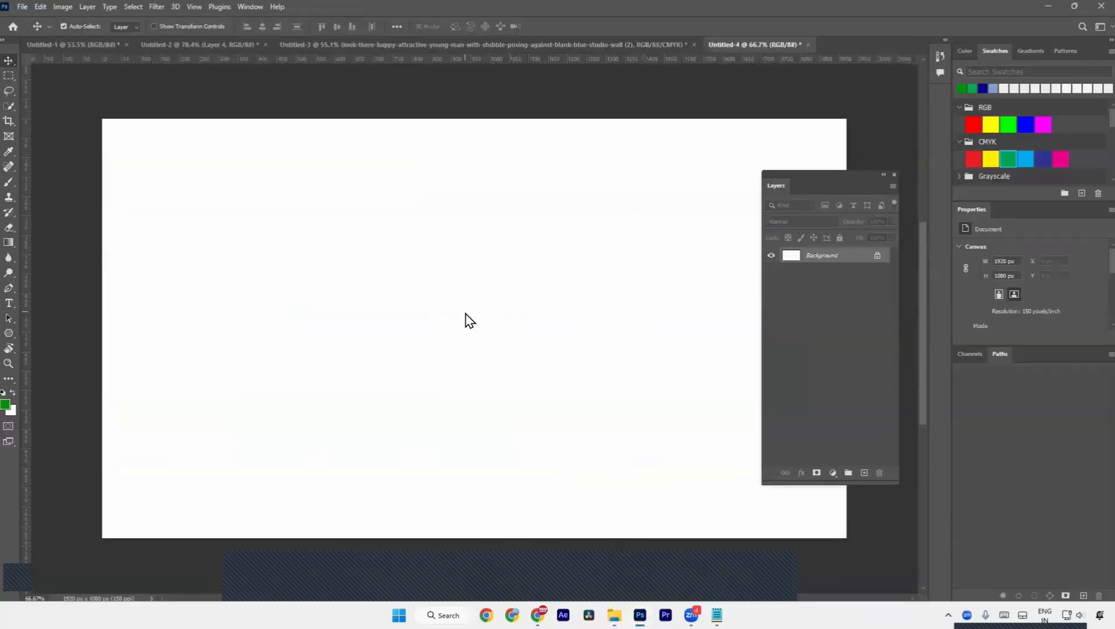
pyautogui.press('Return')
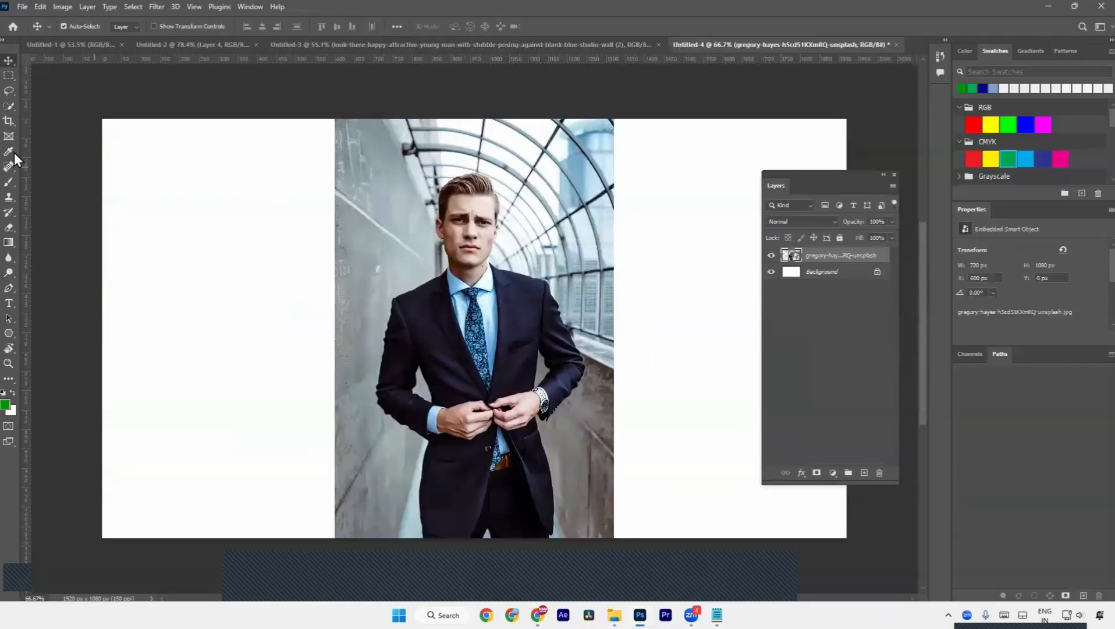
# - Isolate the suited man with the Quick Selection tool's Select Subject, and add a layer mask from the selection
pyautogui.click(7, 111)
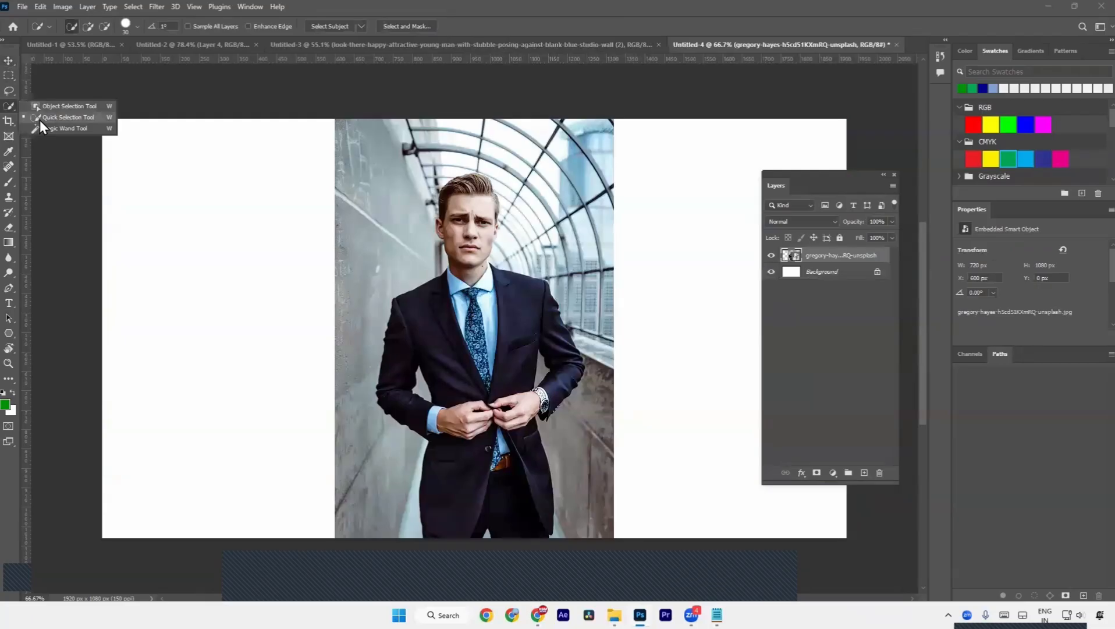
pyautogui.click(39, 121)
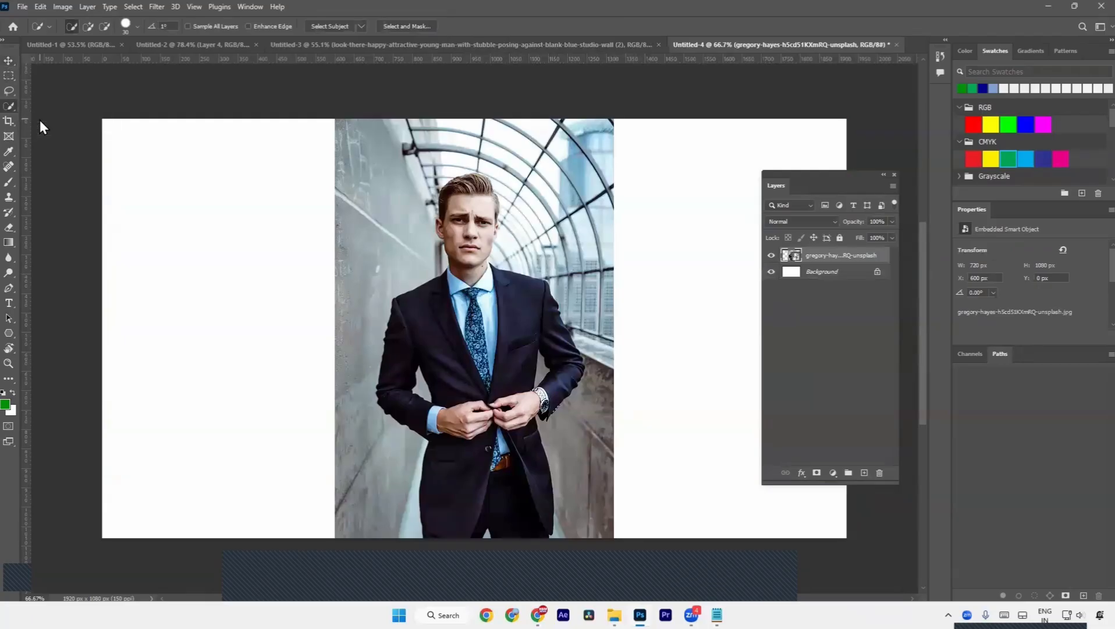
pyautogui.click(329, 27)
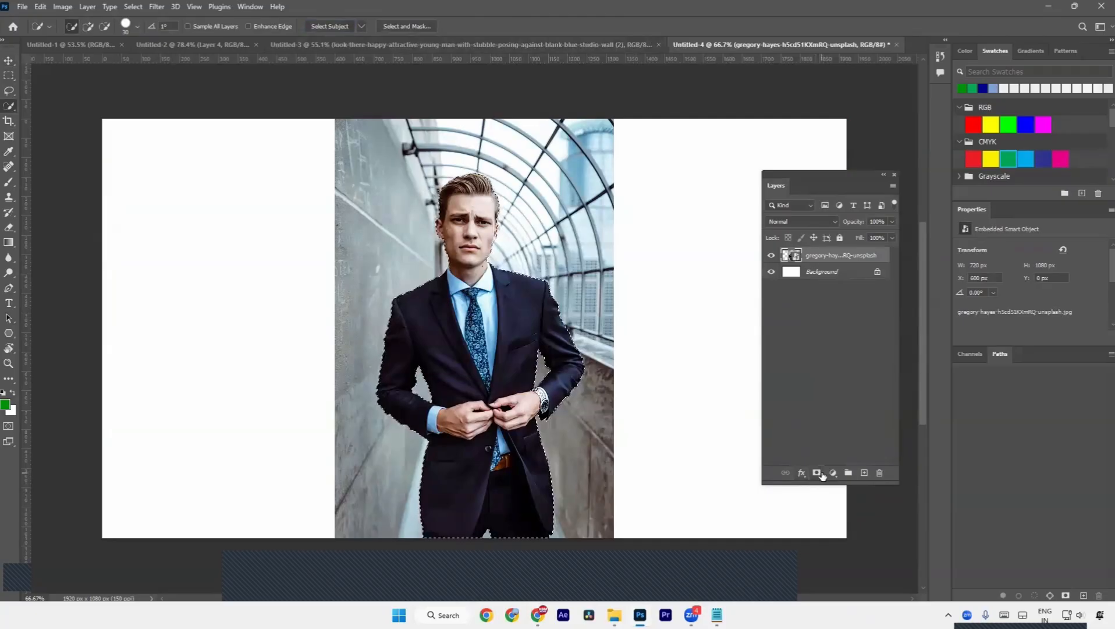
pyautogui.click(820, 474)
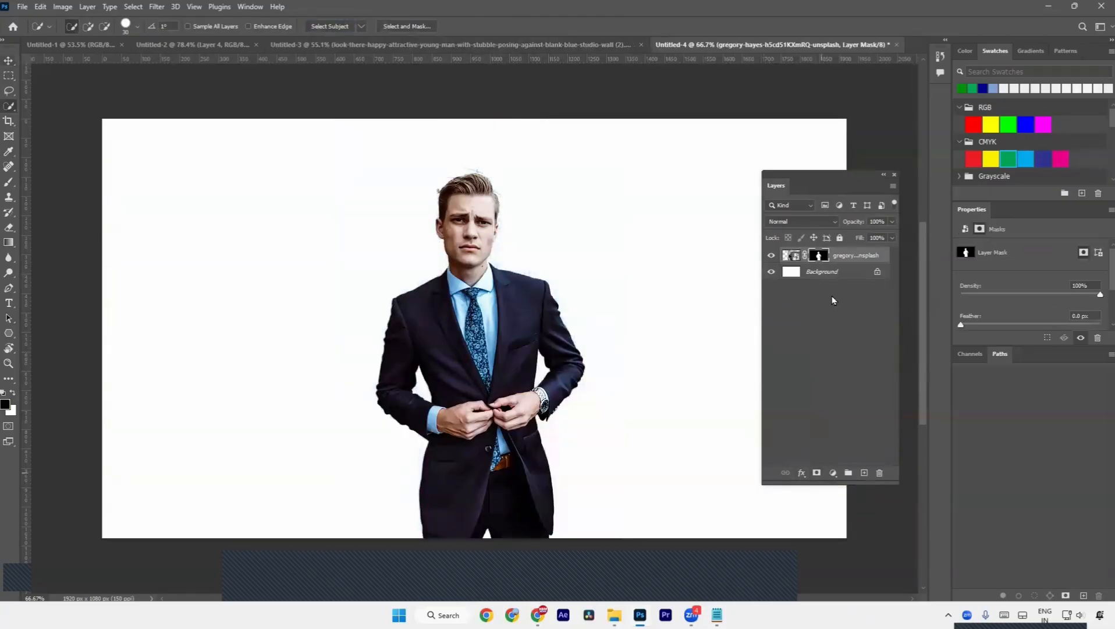
# - Add a new layer directly above the Background, fill the whole canvas with the CMYK green swatch, and deselect
pyautogui.click(823, 277)
pyautogui.click(865, 474)
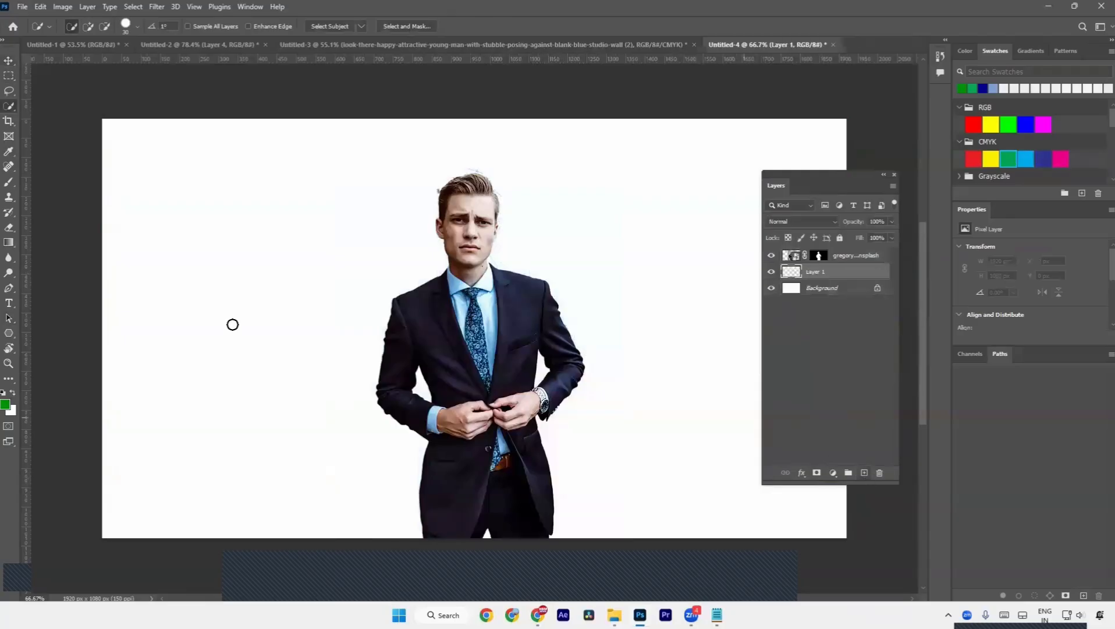
pyautogui.press('m')
pyautogui.moveTo(108, 124); pyautogui.dragTo(847, 537)
pyautogui.click(1007, 162)
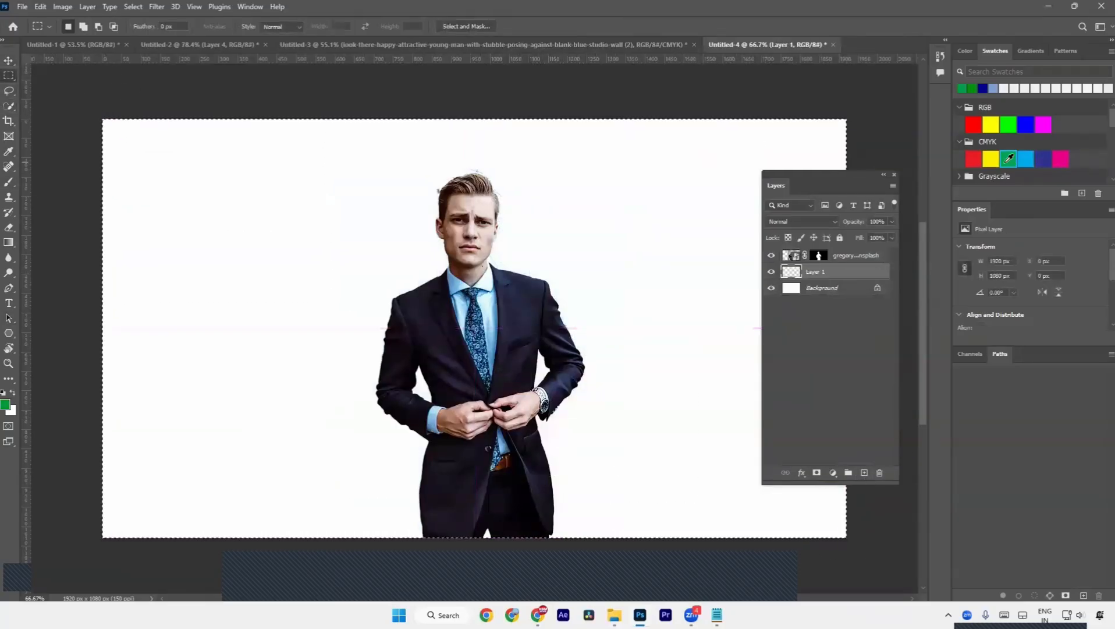
pyautogui.hotkey('alt', 'BackSpace')
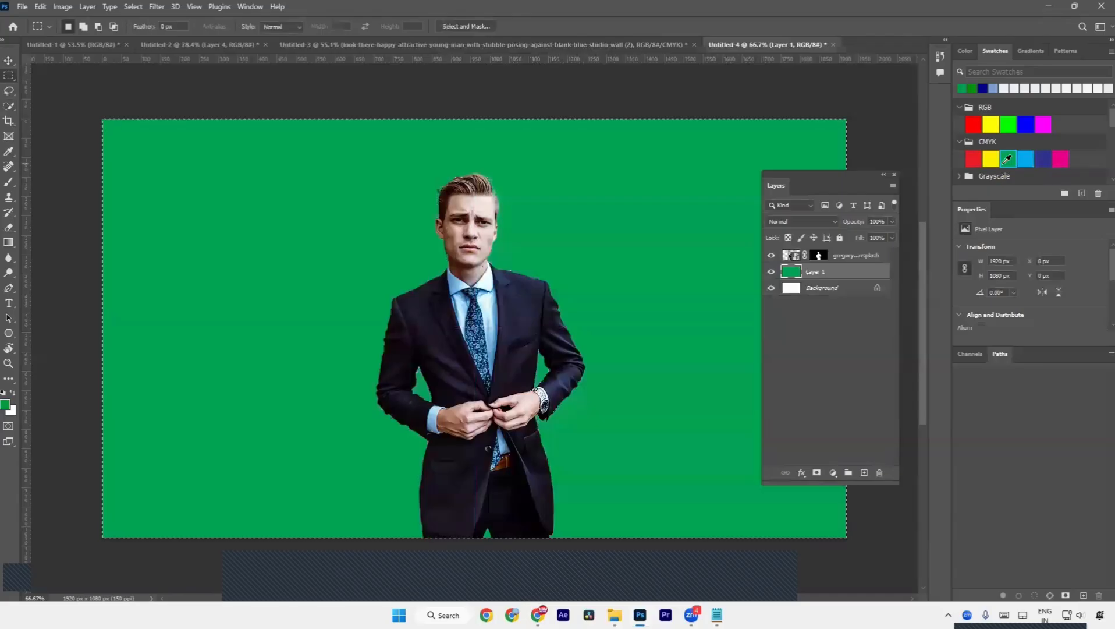
pyautogui.hotkey('ctrl', 'd')
pyautogui.press('a')
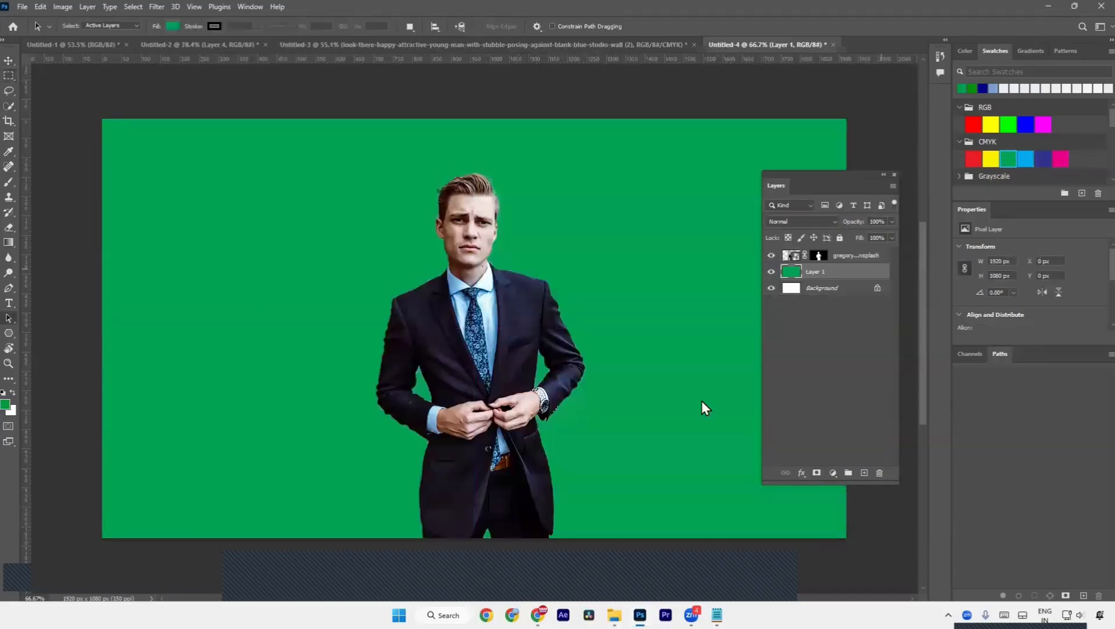
# - Move the cut-out man toward the left side of the canvas, and activate the Object Selection tool
pyautogui.press('v')
pyautogui.moveTo(522, 469); pyautogui.dragTo(354, 435)
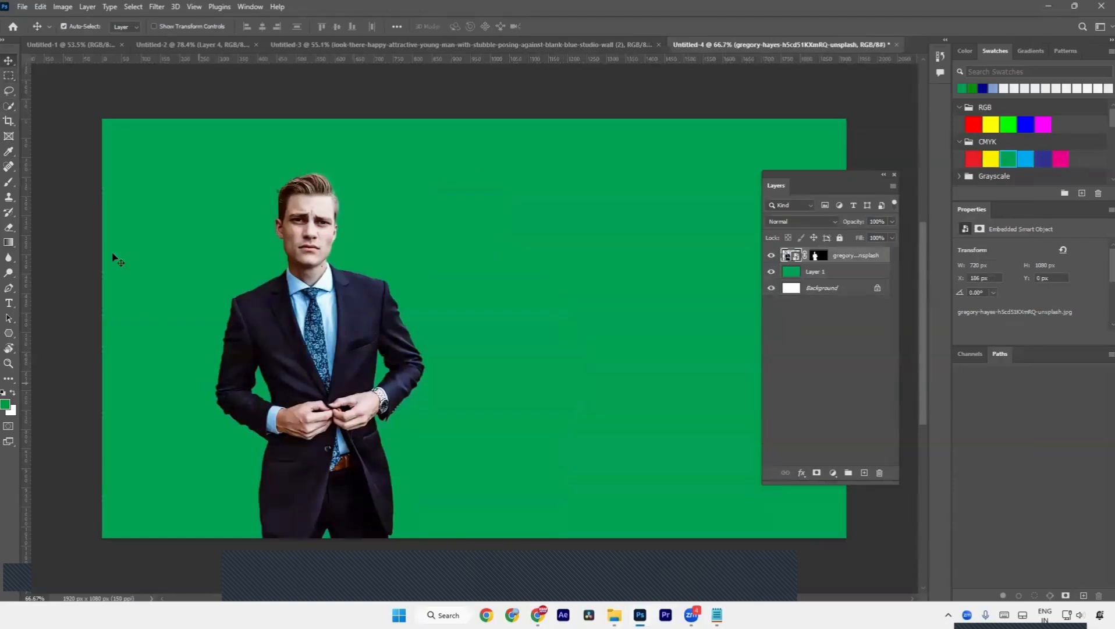
pyautogui.click(9, 106)
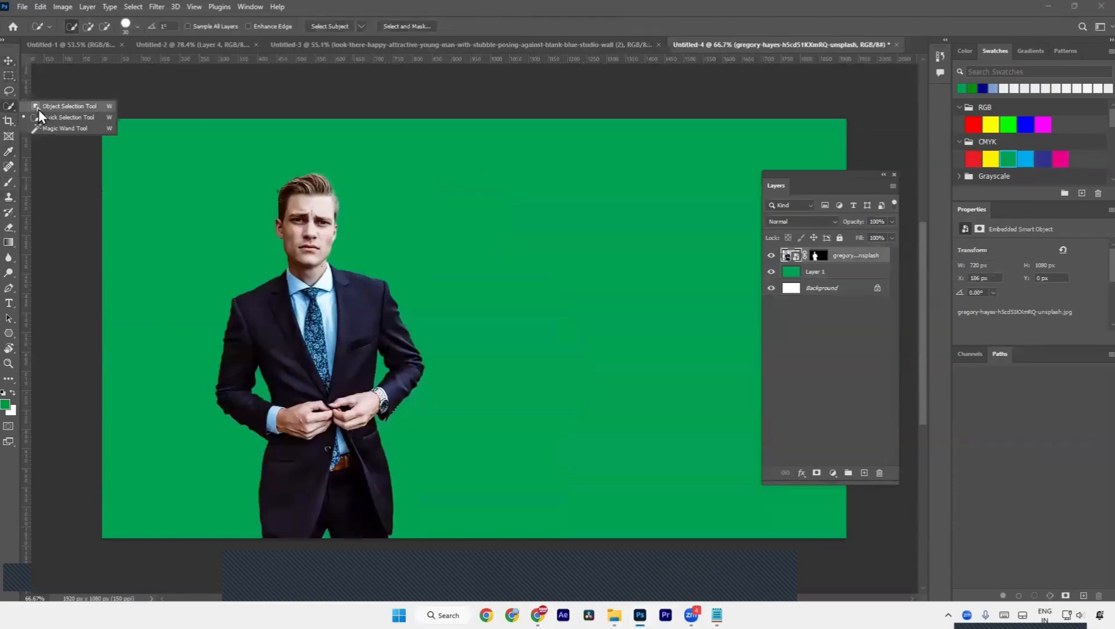
# - Switch to Chrome and look through the remaining Unsplash results for men for another suitable photo
pyautogui.hotkey('alt', 'Tab')
pyautogui.hotkey('alt', 'Tab')
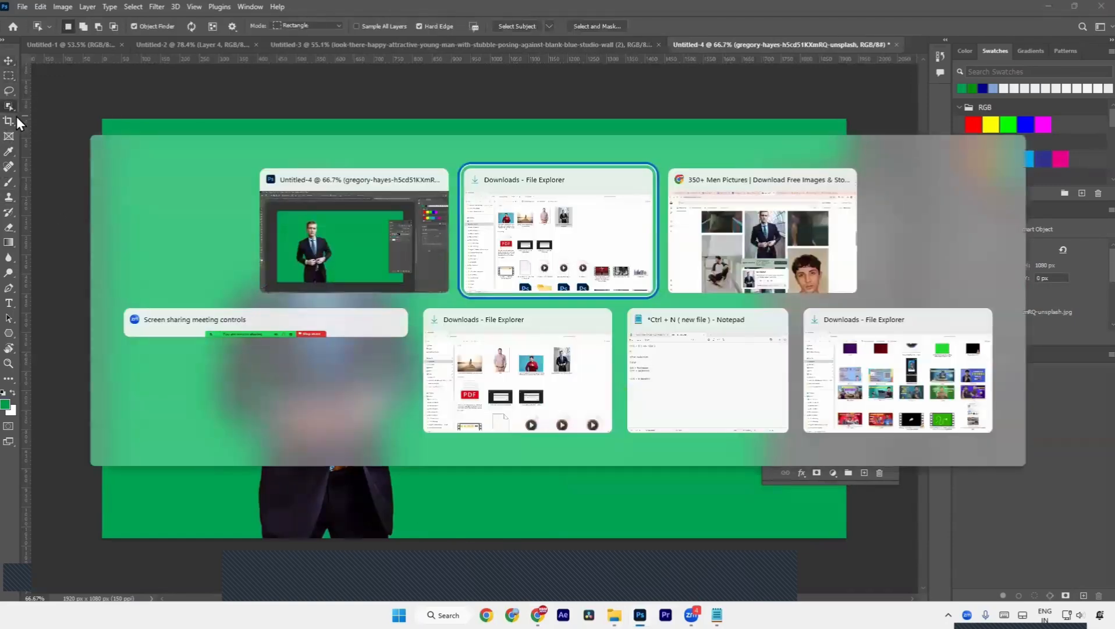
pyautogui.scroll(-5, 658, 324)
pyautogui.scroll(-5, 658, 324)
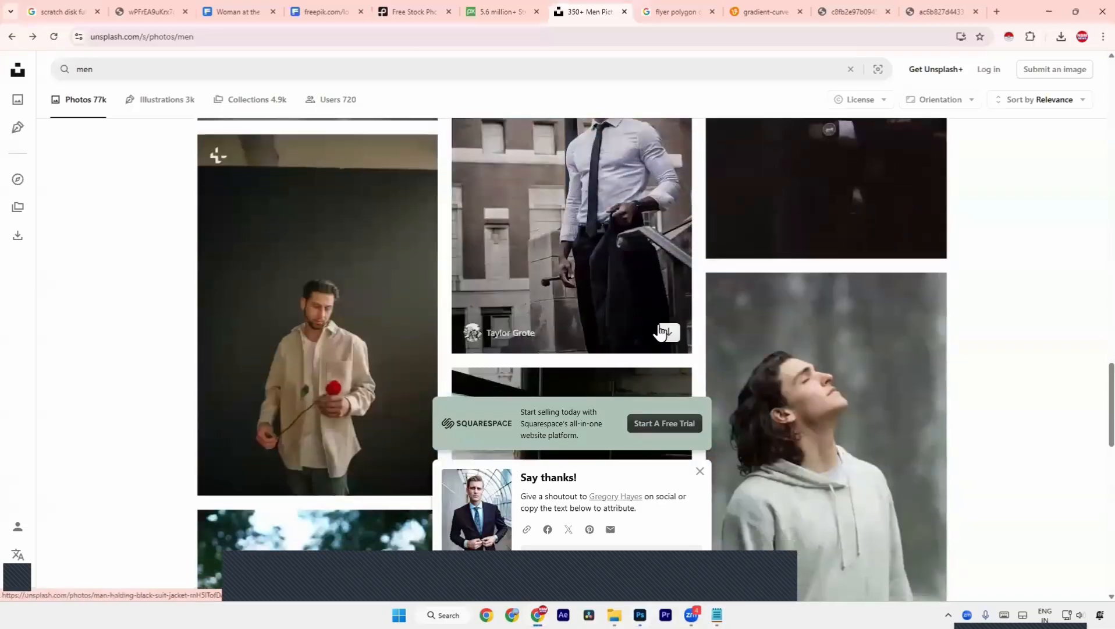
pyautogui.scroll(-10, 659, 325)
pyautogui.scroll(-1, 659, 325)
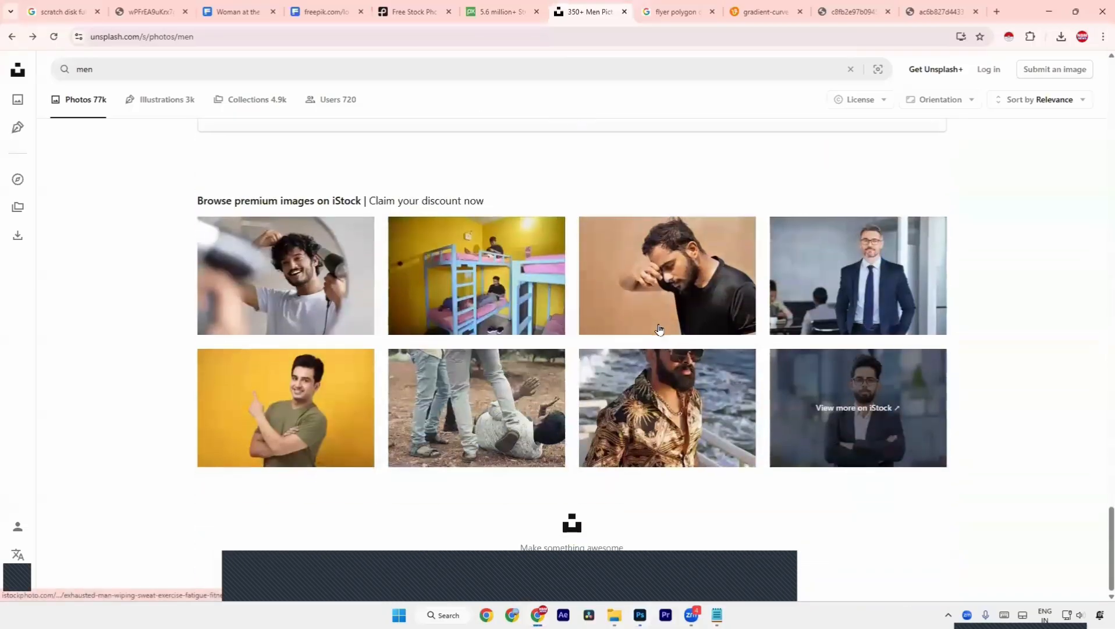
# - Open a new browser tab and start a search query with the word "group"
pyautogui.click(997, 12)
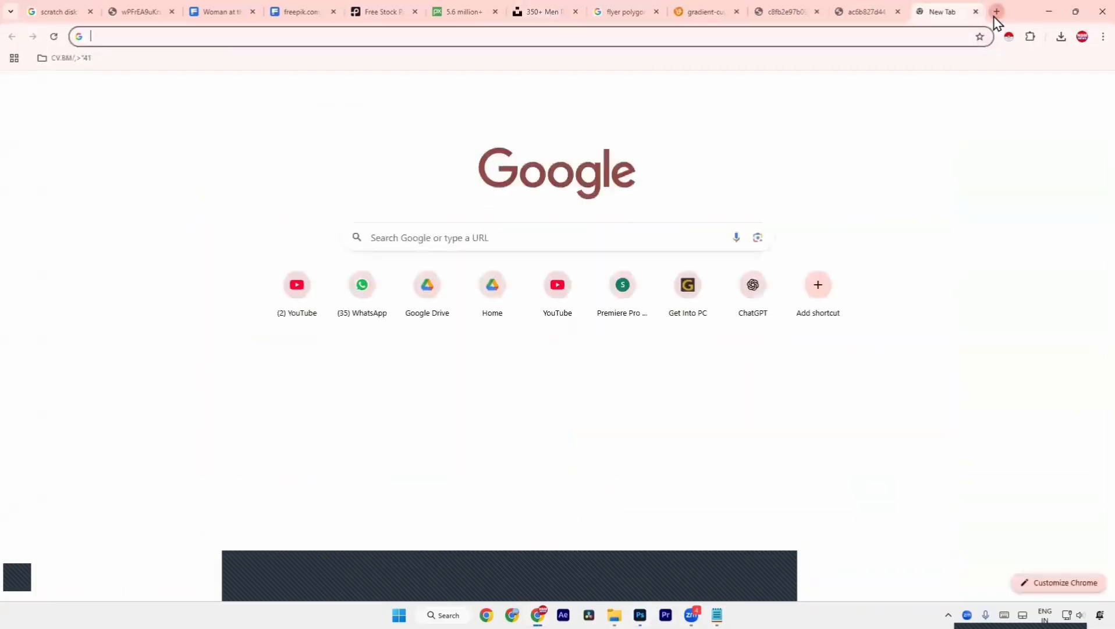
pyautogui.write('group')
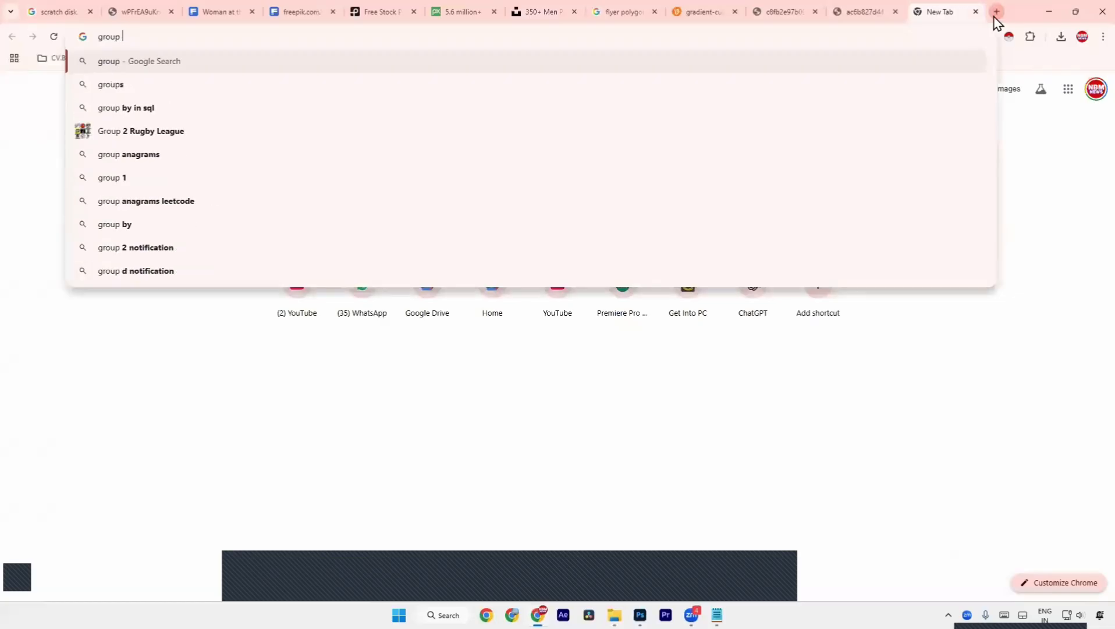
pyautogui.write(' ,c')
pyautogui.press('BackSpace')
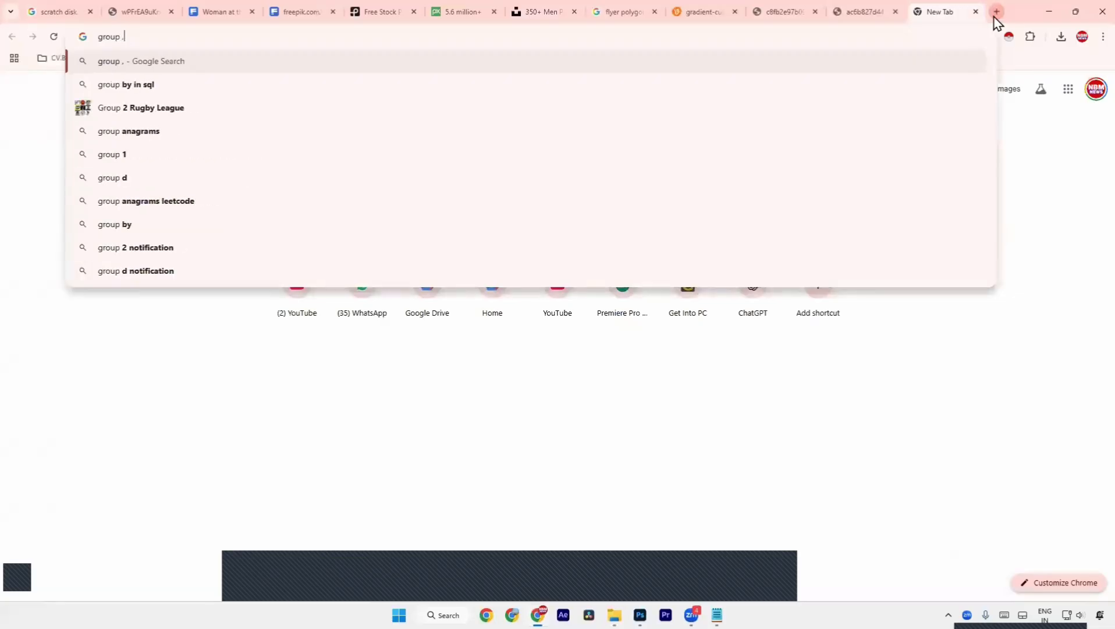
pyautogui.write('e,')
pyautogui.press('BackSpace')
pyautogui.press('BackSpace')
pyautogui.press('BackSpace')
pyautogui.write('mages')
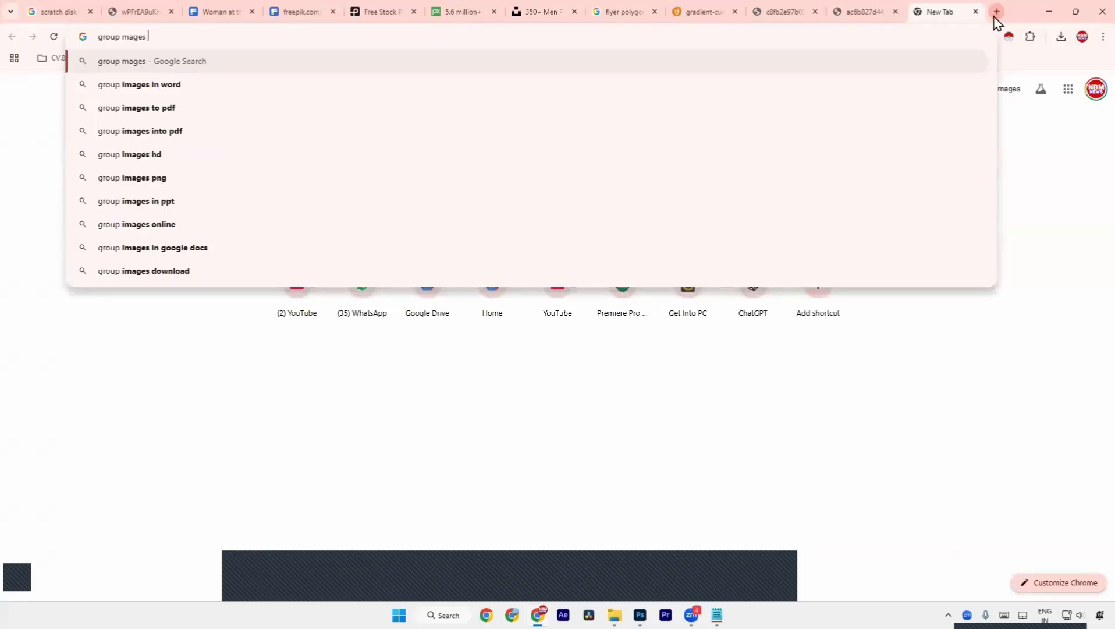
pyautogui.press('Down')
pyautogui.press('BackSpace')
pyautogui.press('BackSpace')
pyautogui.press('BackSpace')
pyautogui.press('BackSpace')
pyautogui.press('BackSpace')
pyautogui.press('BackSpace')
pyautogui.press('BackSpace')
pyautogui.press('BackSpace')
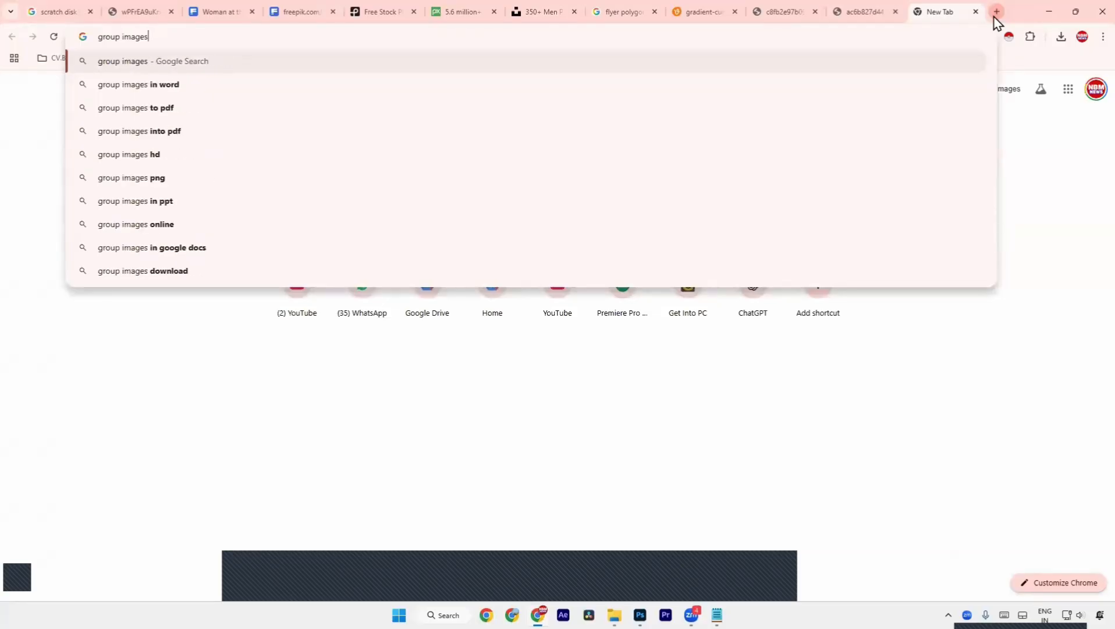
pyautogui.write('in free s')
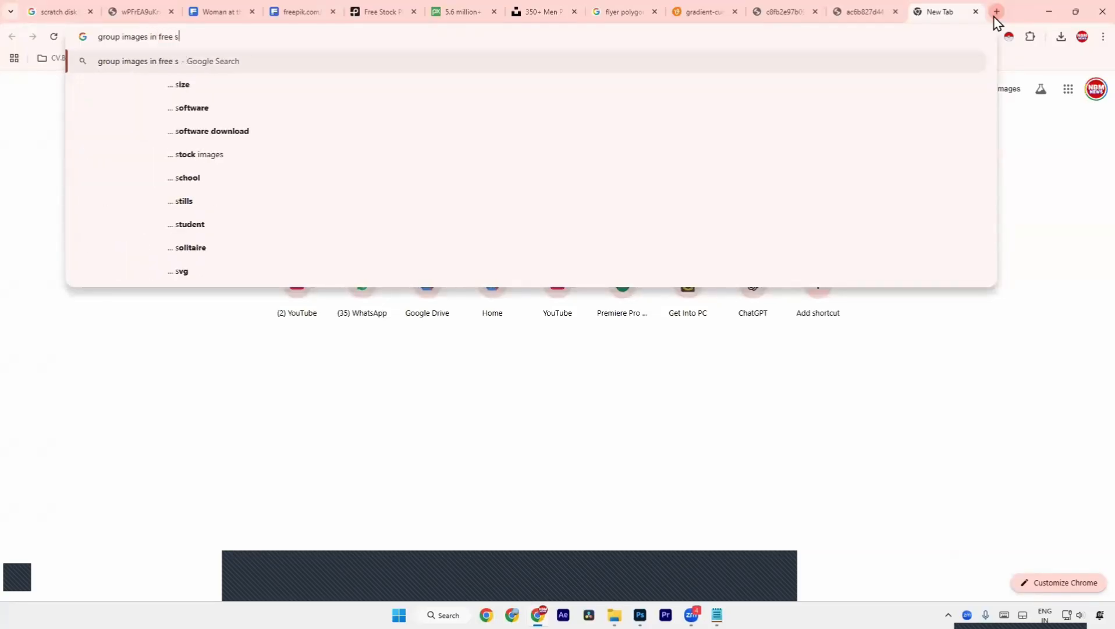
pyautogui.press('BackSpace')
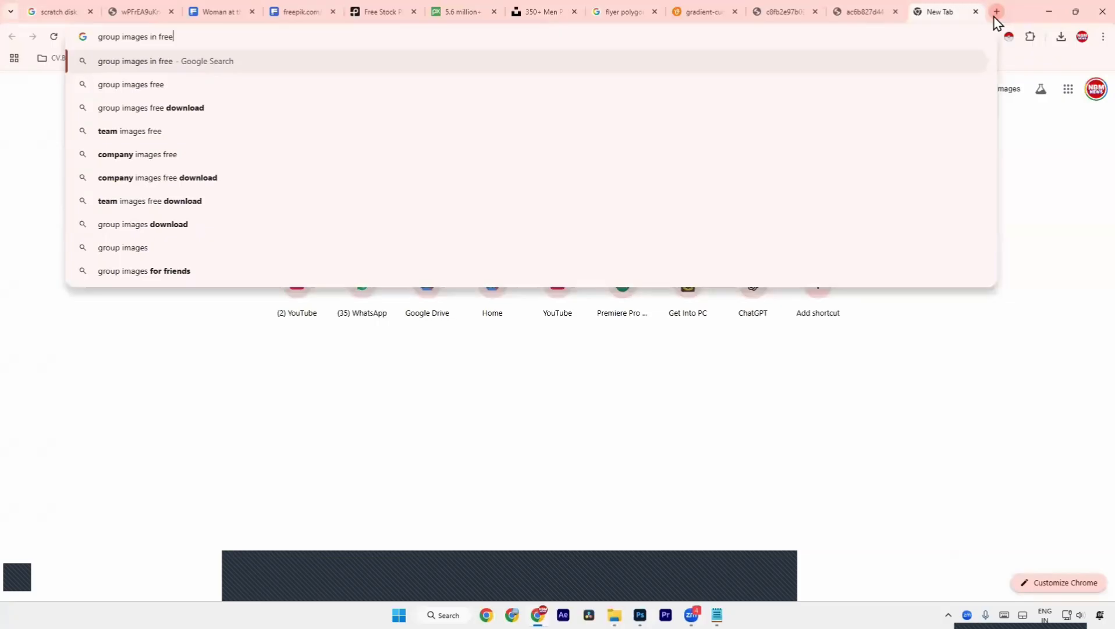
pyautogui.press('BackSpace')
pyautogui.press('BackSpace')
pyautogui.press('BackSpace')
pyautogui.press('BackSpace')
pyautogui.press('BackSpace')
pyautogui.press('BackSpace')
pyautogui.press('BackSpace')
pyautogui.press('BackSpace')
pyautogui.press('BackSpace')
pyautogui.press('BackSpace')
pyautogui.press('BackSpace')
pyautogui.press('BackSpace')
pyautogui.press('BackSpace')
pyautogui.press('BackSpace')
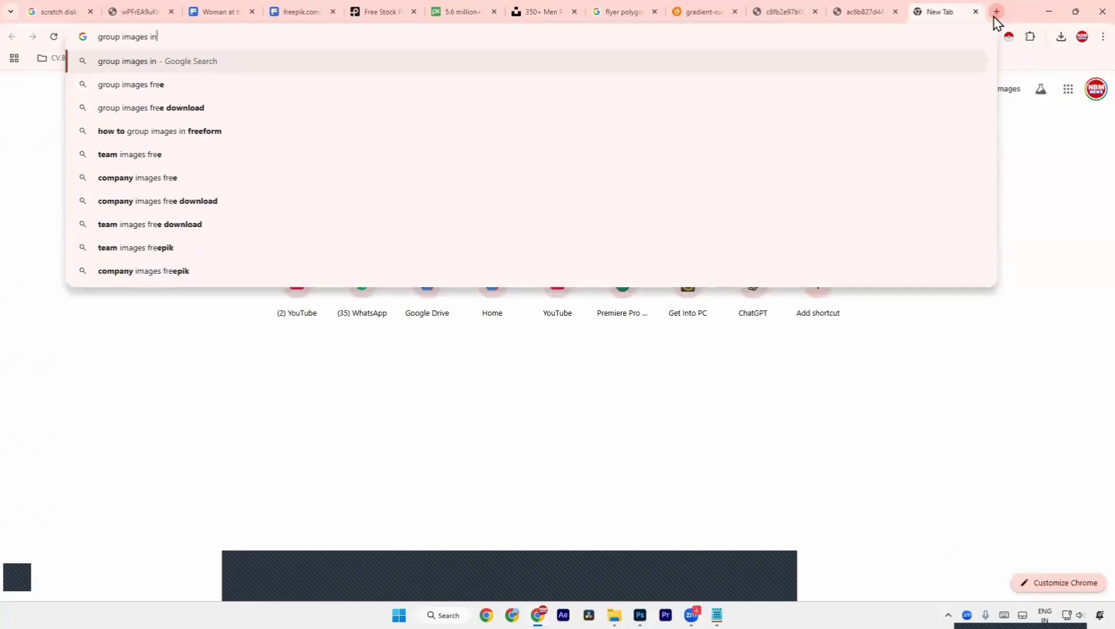
# - Complete the Google search as "group members images" and show only the image results
pyautogui.write('mem')
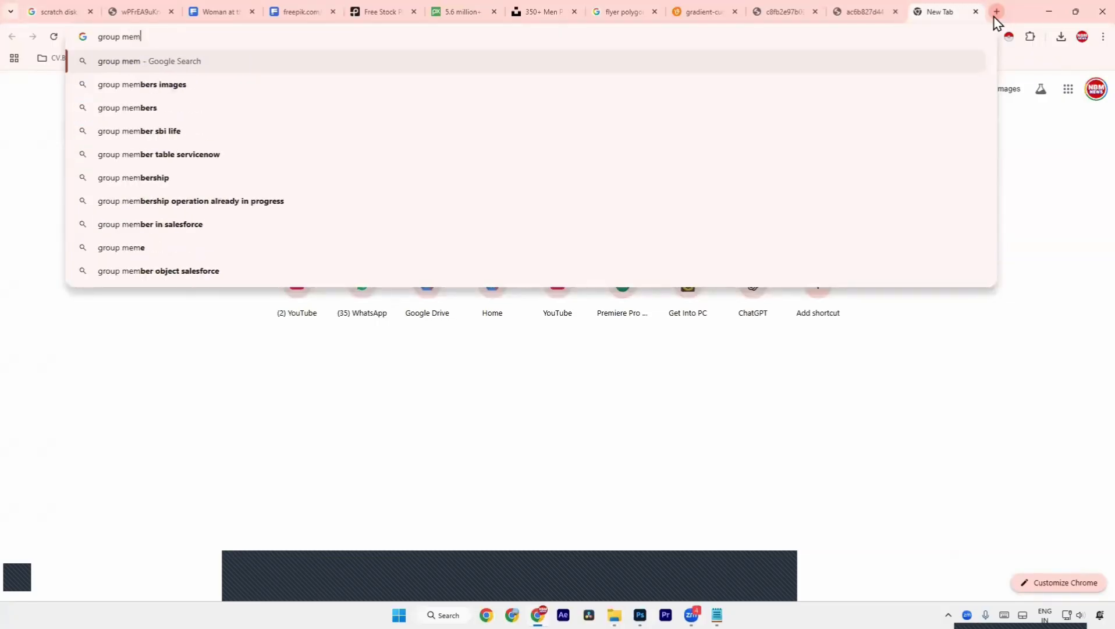
pyautogui.press('Down')
pyautogui.press('Return')
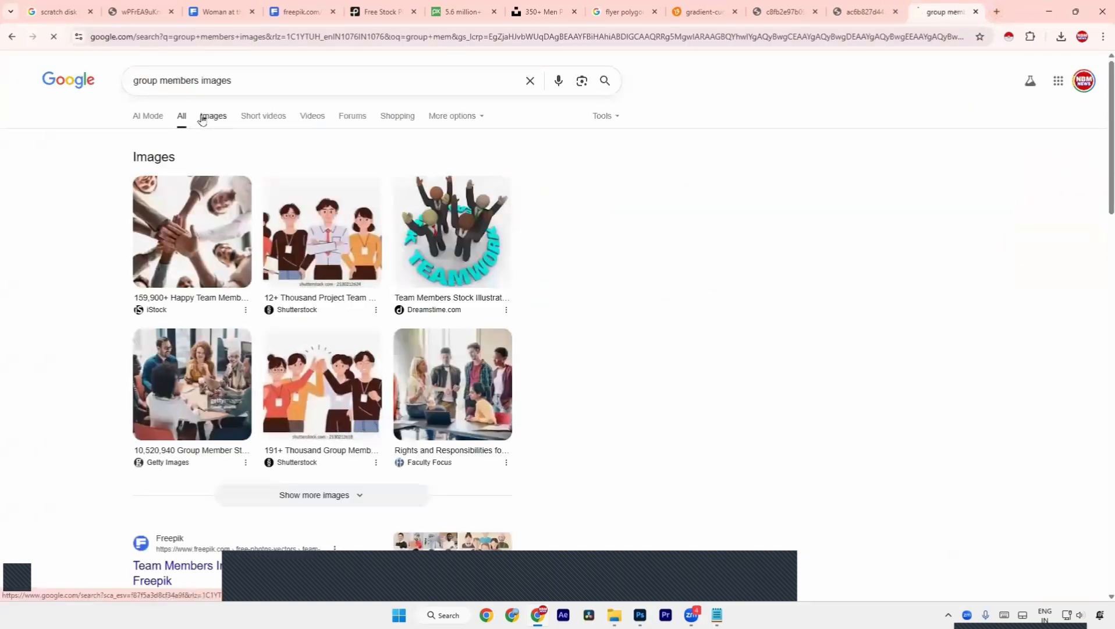
pyautogui.click(204, 116)
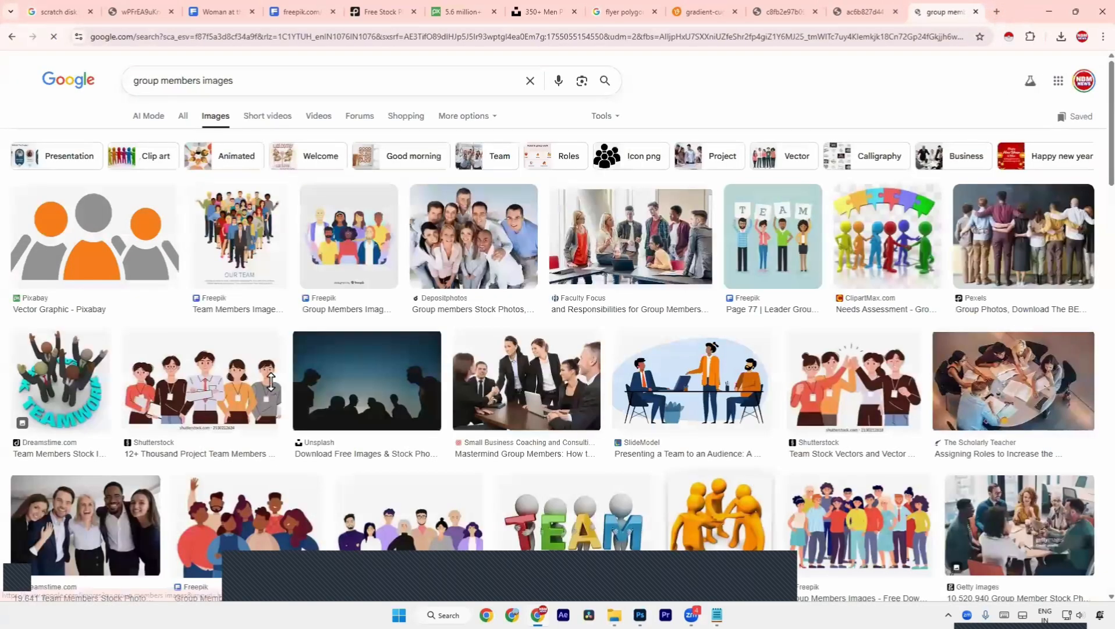
# - Preview the Faculty Focus photo of people around a meeting table, and look through the related and other group pictures for alternatives
pyautogui.click(706, 255)
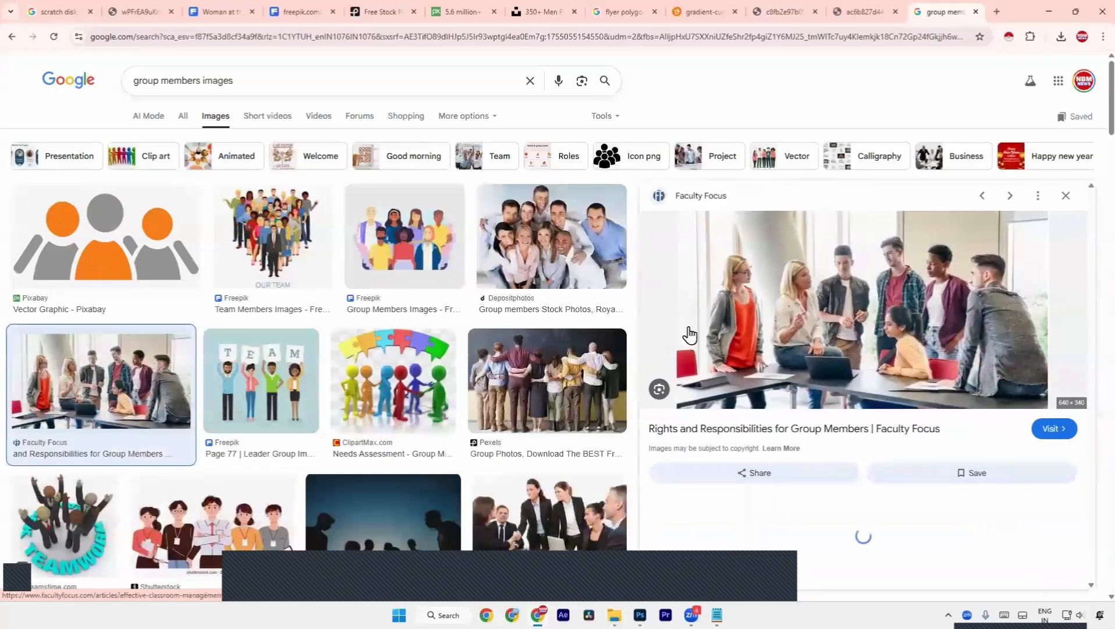
pyautogui.scroll(-1, 879, 287)
pyautogui.scroll(-5, 879, 286)
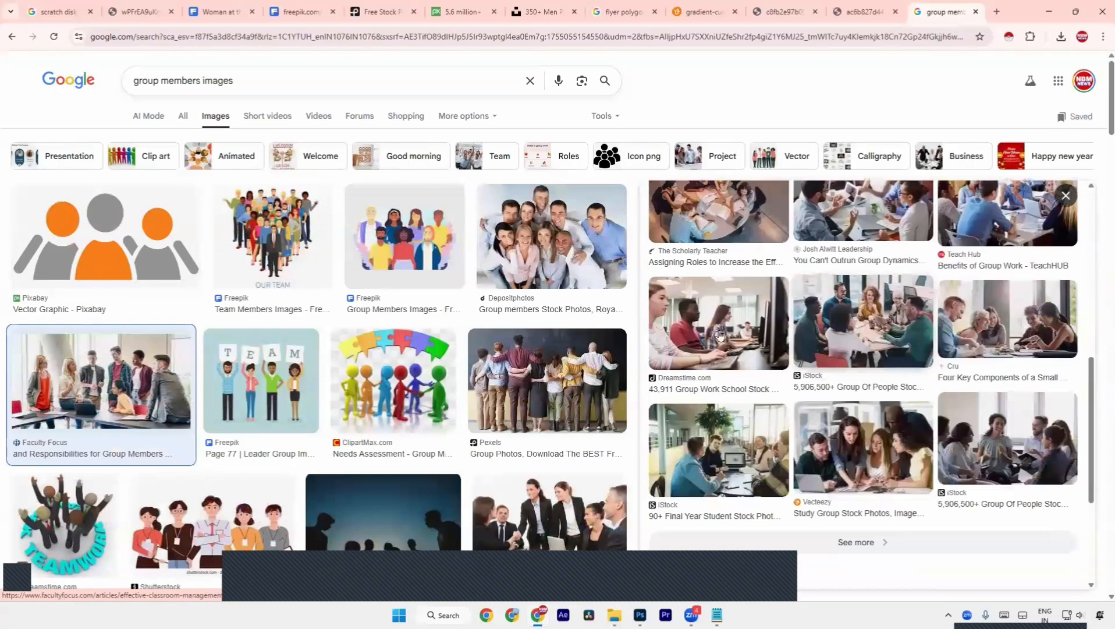
pyautogui.scroll(-6, 399, 427)
pyautogui.scroll(-6, 400, 429)
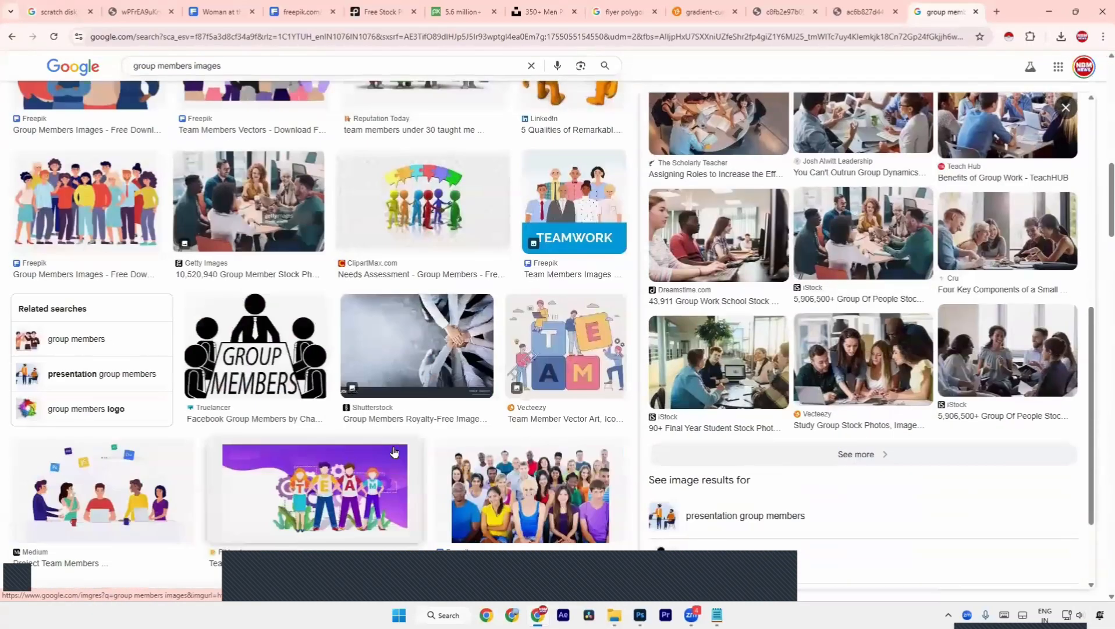
pyautogui.scroll(-4, 530, 445)
pyautogui.scroll(-4, 529, 445)
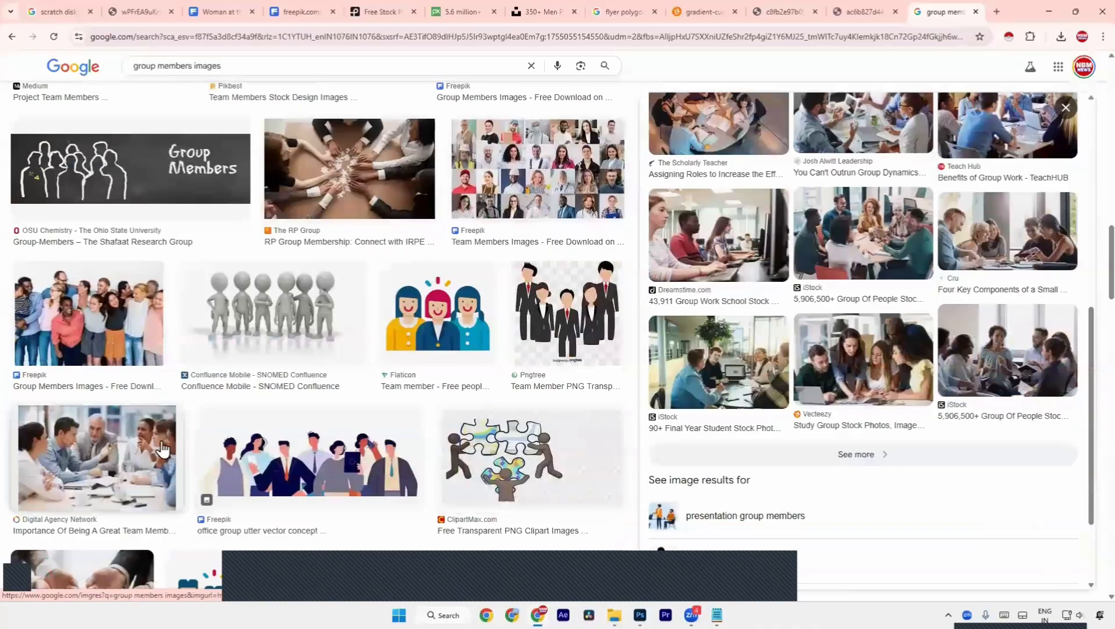
pyautogui.scroll(-5, 519, 330)
pyautogui.scroll(-2, 288, 384)
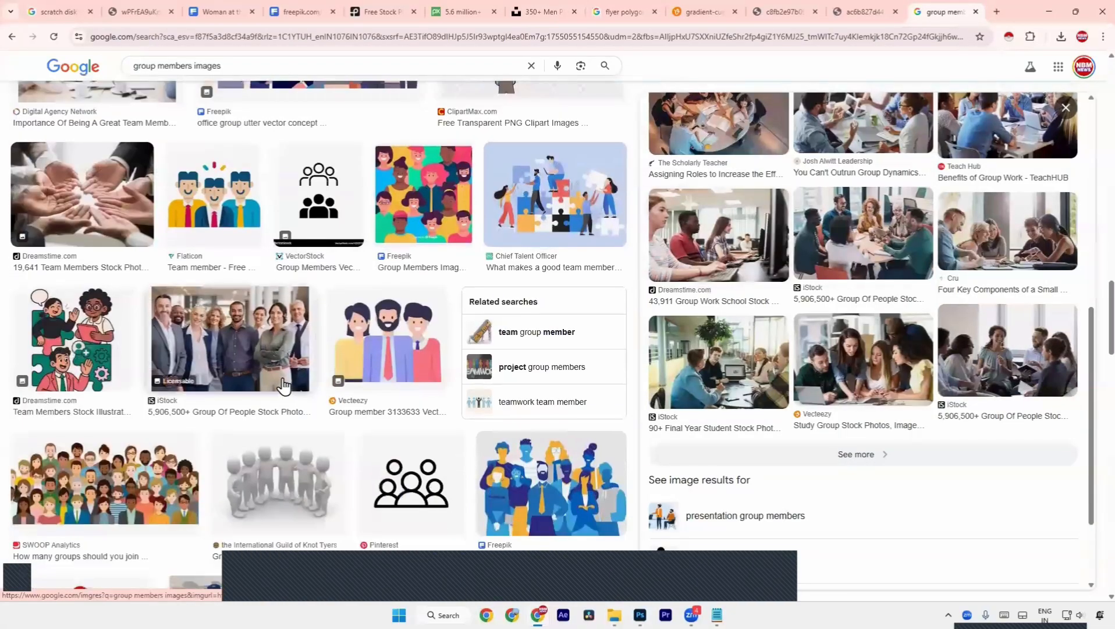
pyautogui.click(786, 280)
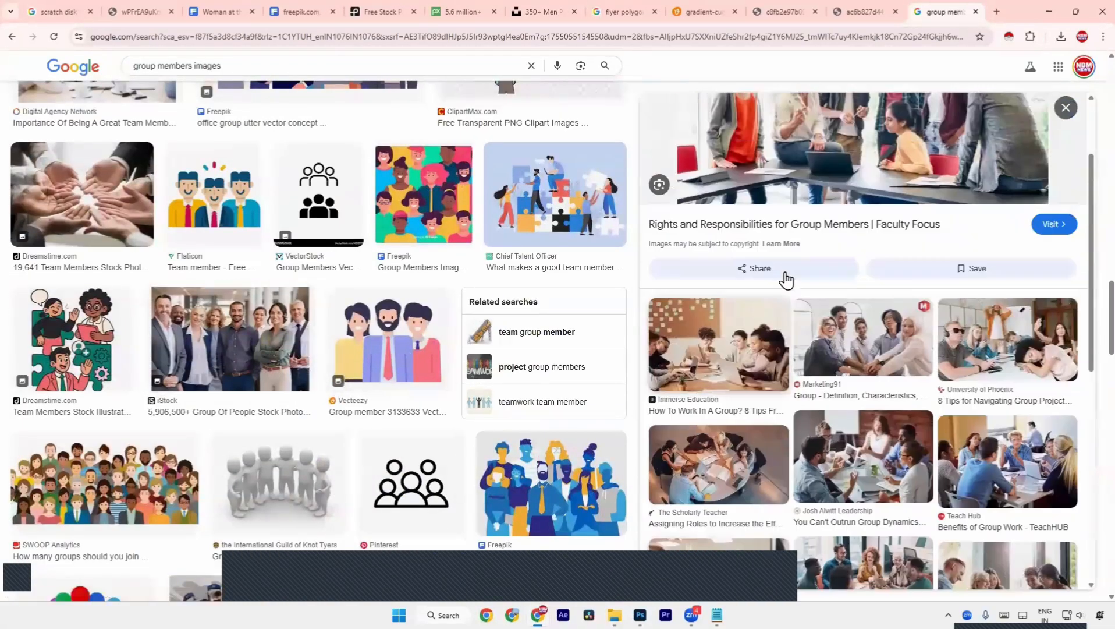
pyautogui.rightClick(783, 251)
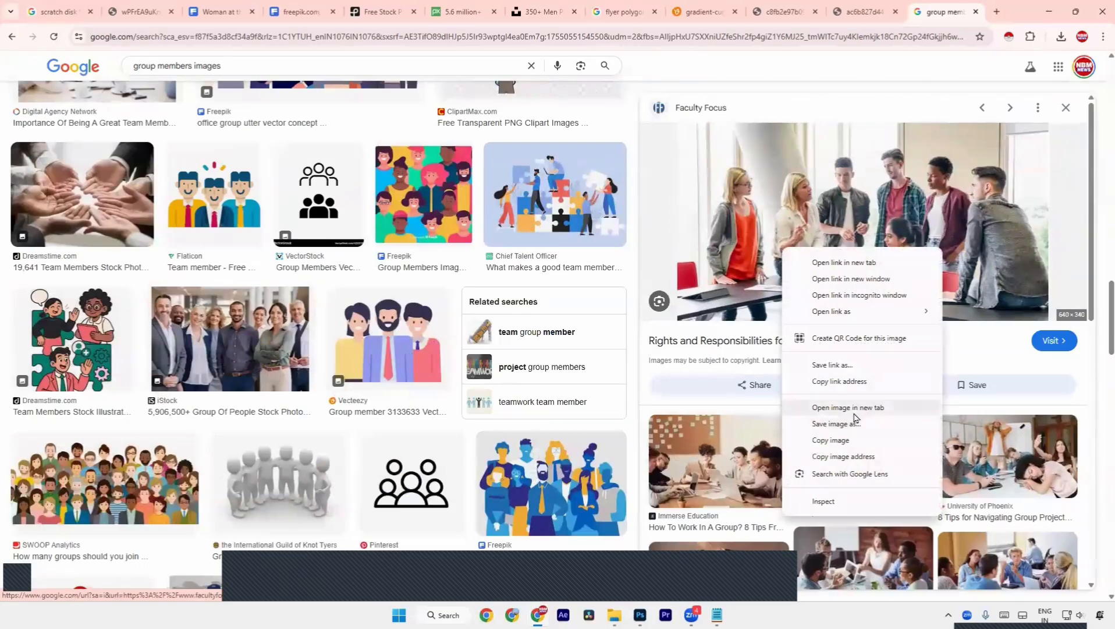
pyautogui.click(496, 252)
pyautogui.scroll(15, 434, 236)
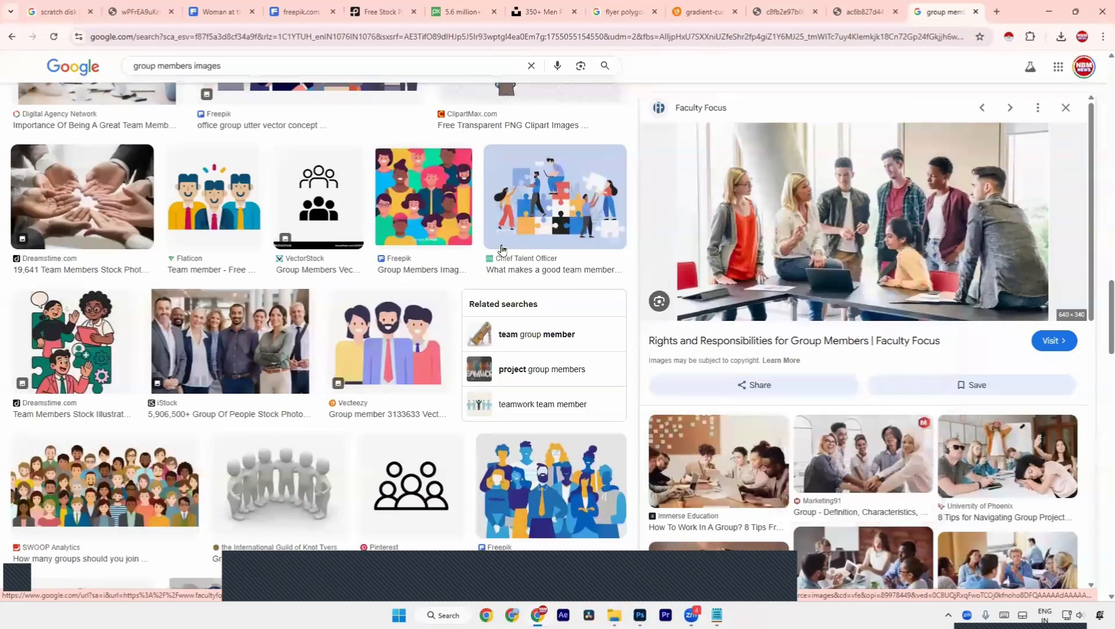
pyautogui.scroll(10, 431, 235)
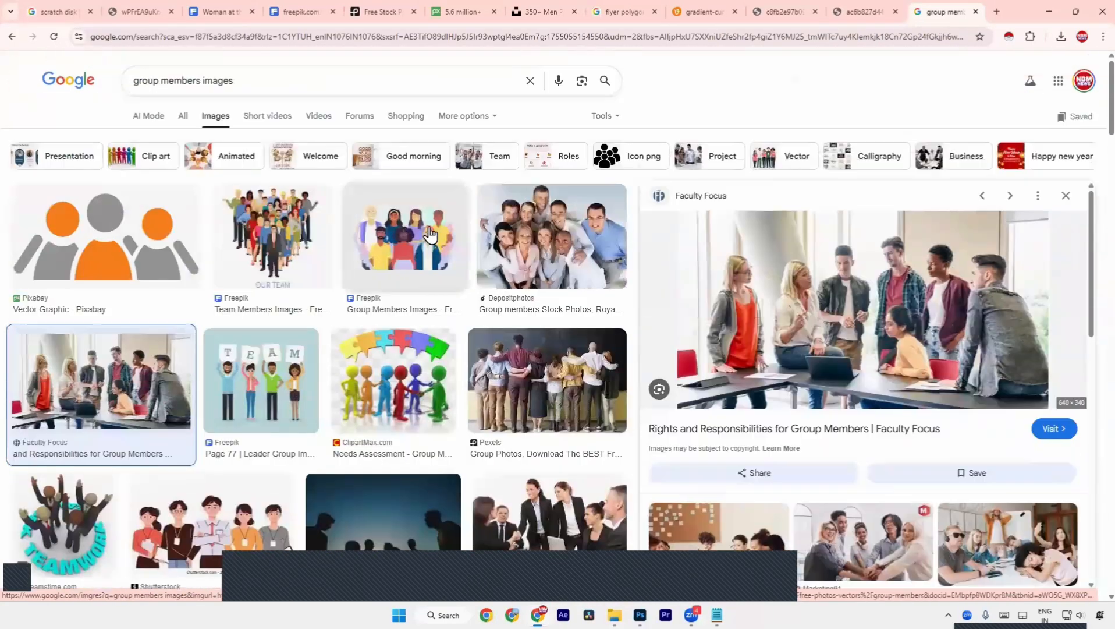
# - Open the previewed Faculty Focus photo in its own tab and save it to Downloads as rights-and-responsibilities-for-group-members-062819-2
pyautogui.rightClick(841, 289)
pyautogui.click(907, 448)
pyautogui.click(947, 11)
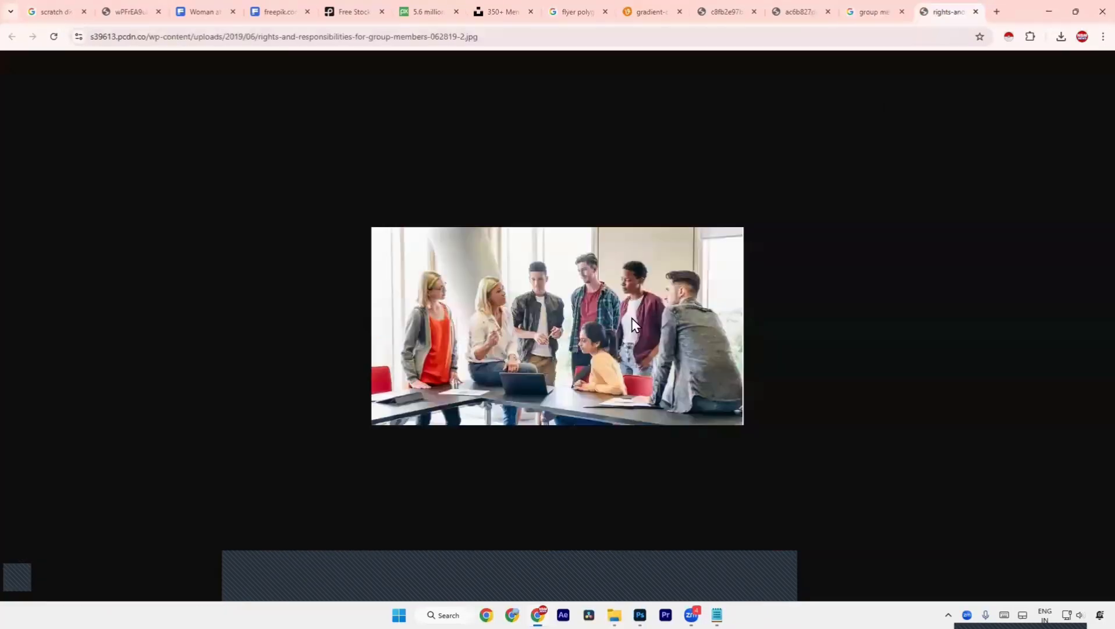
pyautogui.rightClick(658, 264)
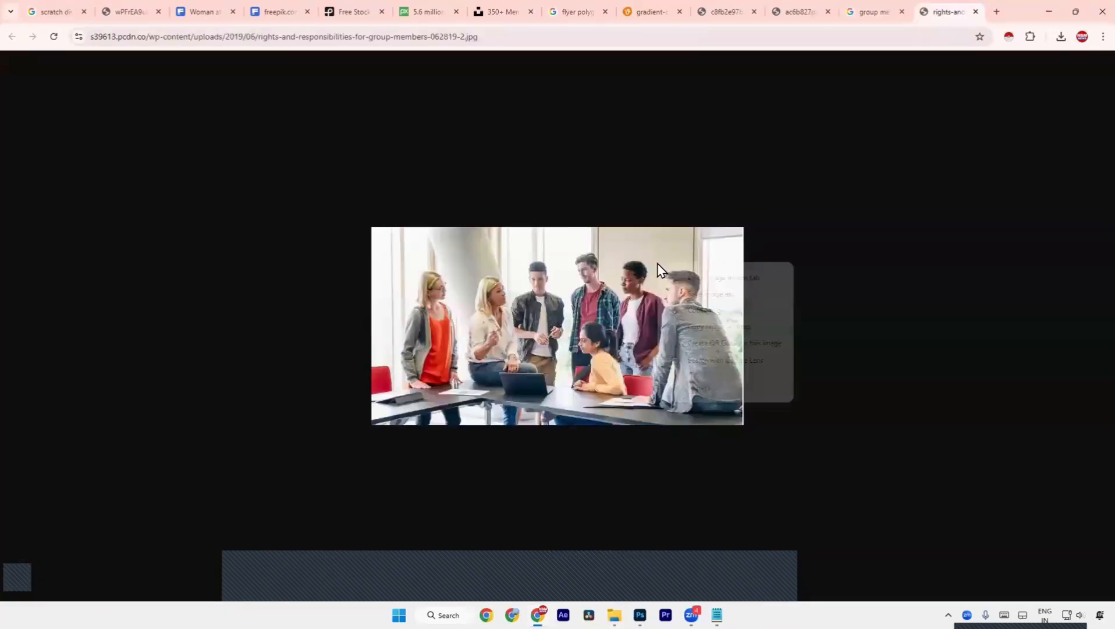
pyautogui.click(693, 300)
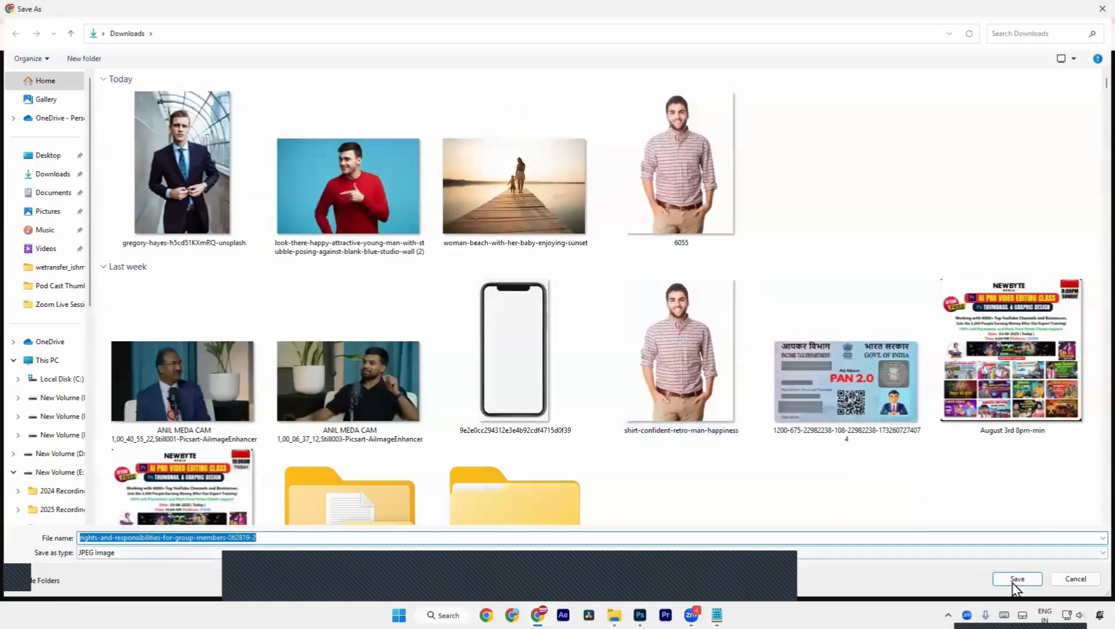
pyautogui.click(1012, 582)
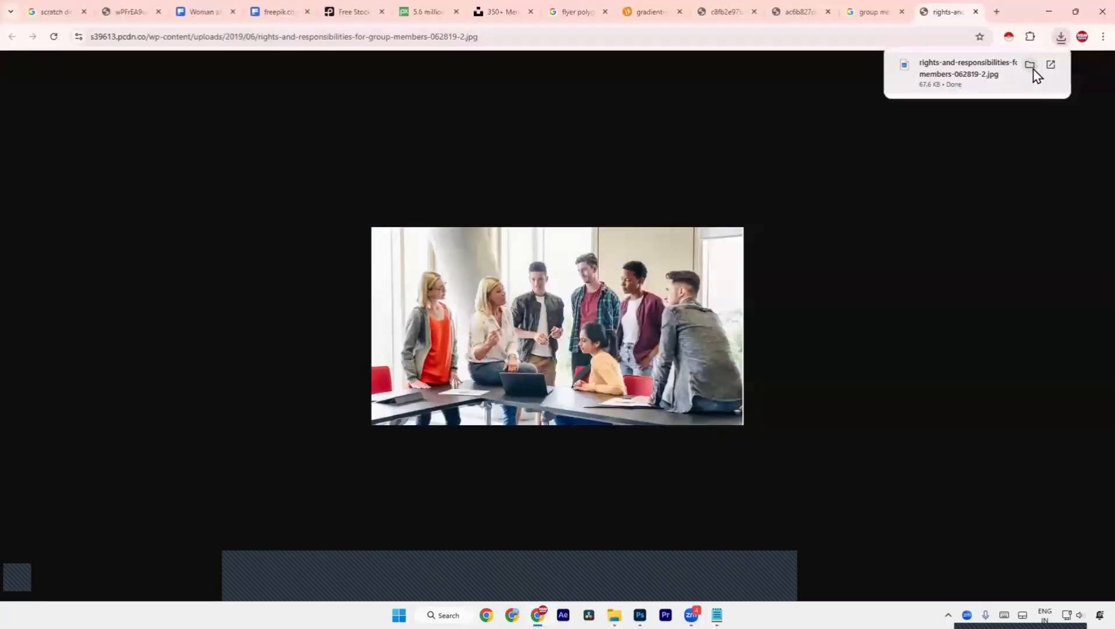
# - Place the downloaded group photo from the Downloads folder into the Photoshop document Untitled-4 and commit the placement
pyautogui.click(1030, 65)
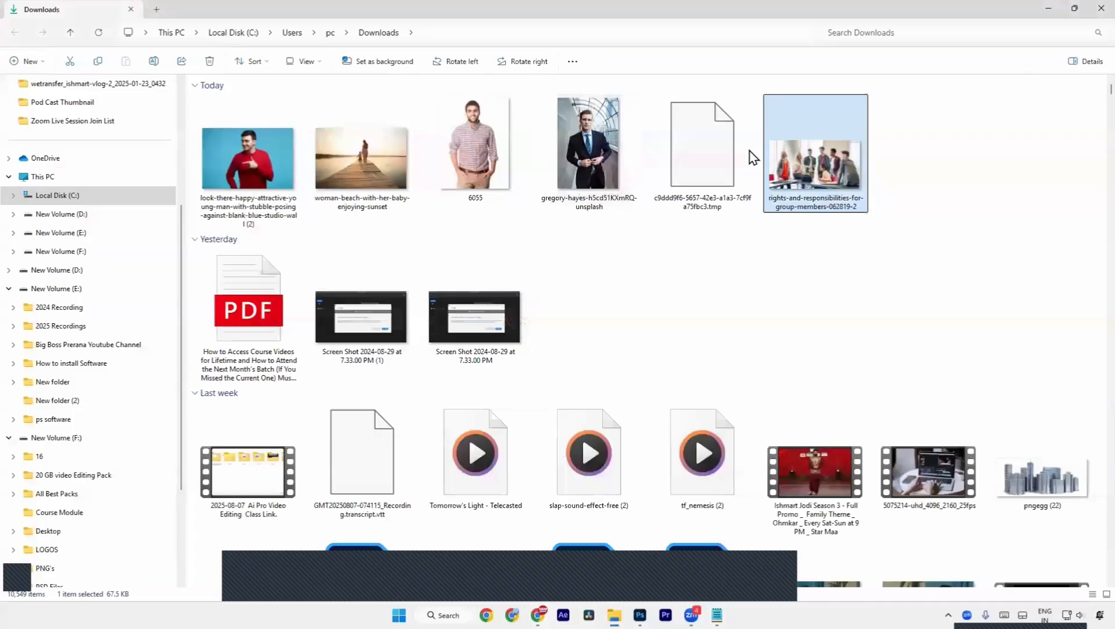
pyautogui.moveTo(816, 160); pyautogui.dragTo(603, 411)
pyautogui.press('Return')
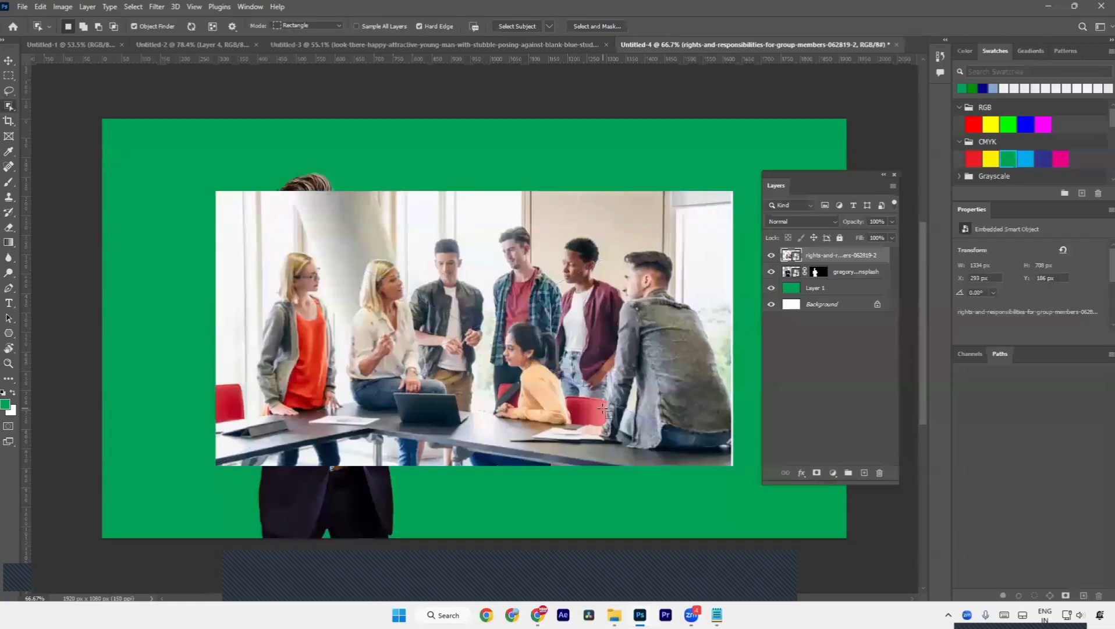
# - Activate the Quick Selection tool
pyautogui.press('a')
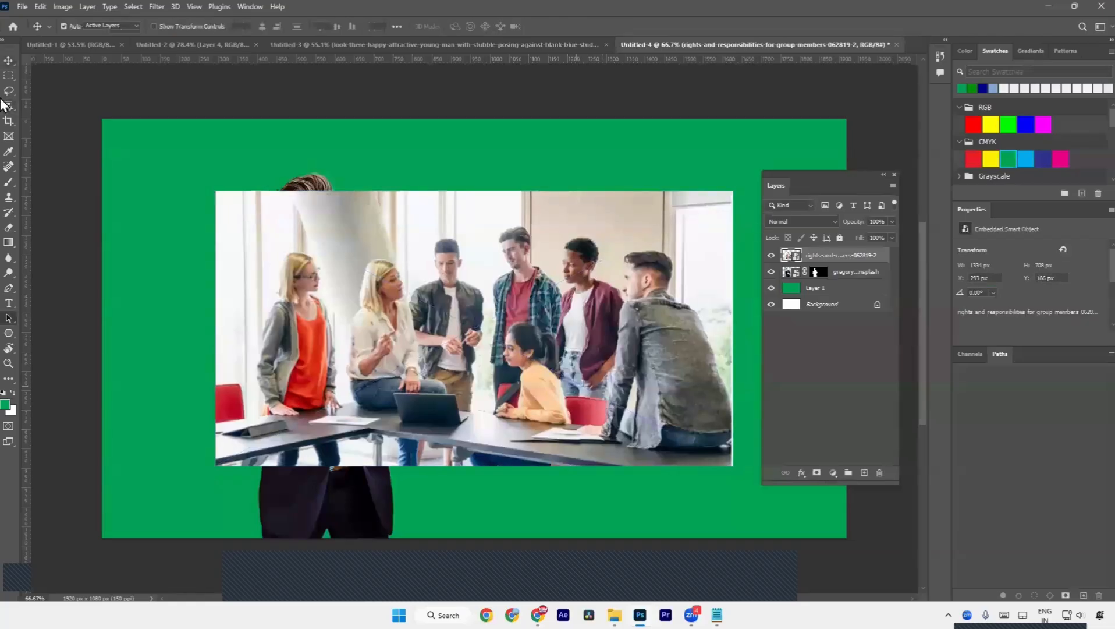
pyautogui.rightClick(9, 107)
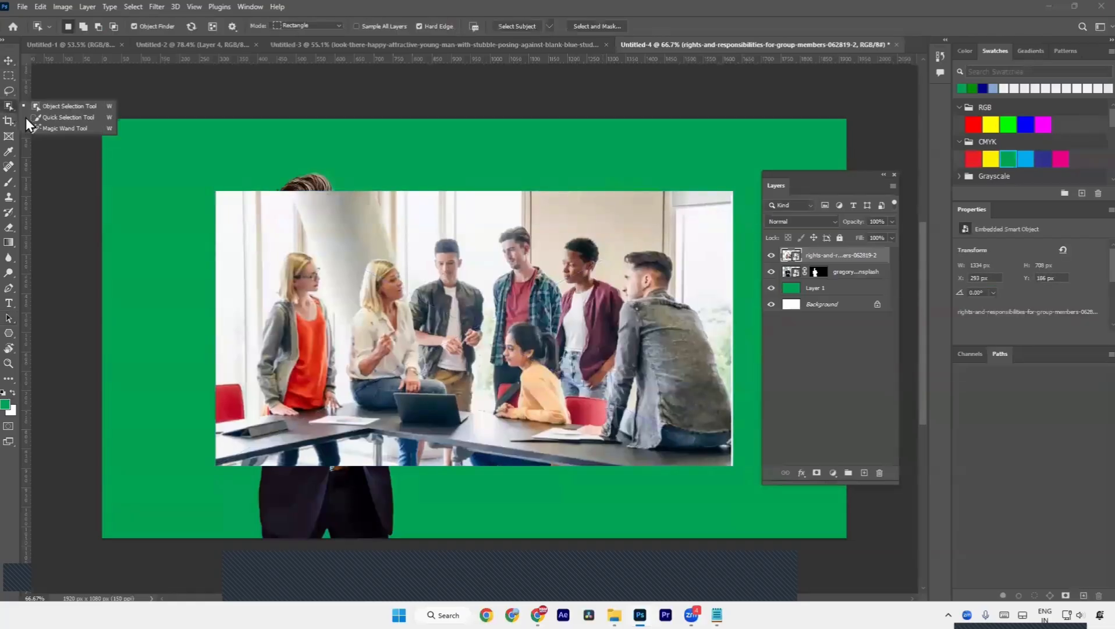
pyautogui.click(46, 120)
pyautogui.rightClick(15, 107)
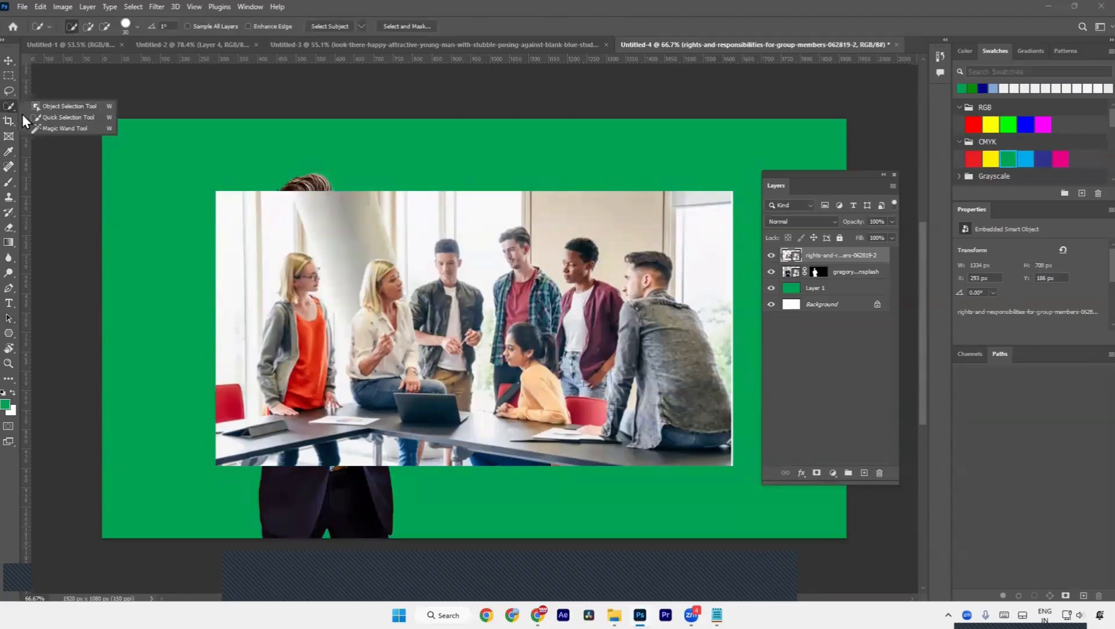
pyautogui.click(39, 118)
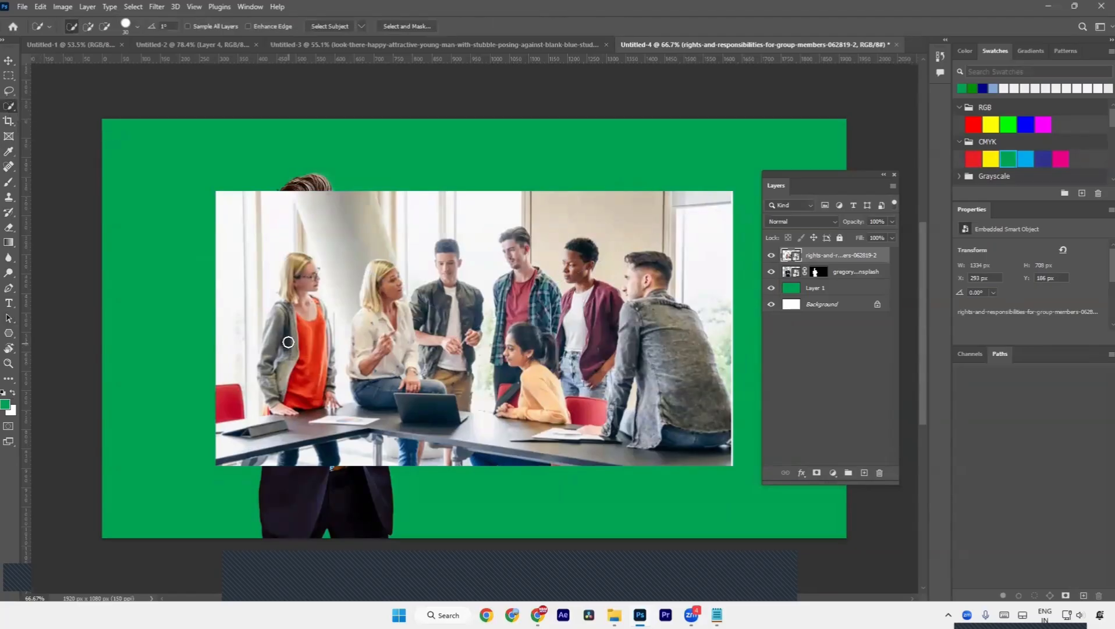
# - Try to frame the standing woman in the orange top with the Path Selection tool
pyautogui.press('a')
pyautogui.moveTo(253, 253); pyautogui.dragTo(339, 437)
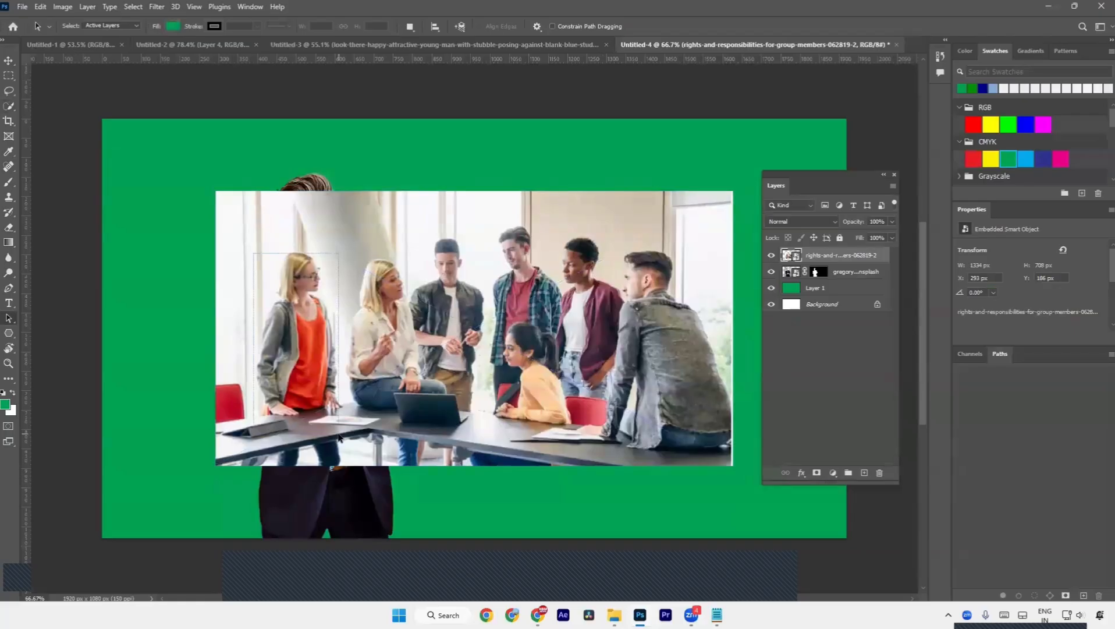
pyautogui.moveTo(241, 228); pyautogui.dragTo(342, 434)
# - Draw a rectangular marquee selection around the standing woman in the orange top, and open the search dialog
pyautogui.press('m')
pyautogui.moveTo(253, 234); pyautogui.dragTo(342, 452)
pyautogui.hotkey('ctrl', 'f')
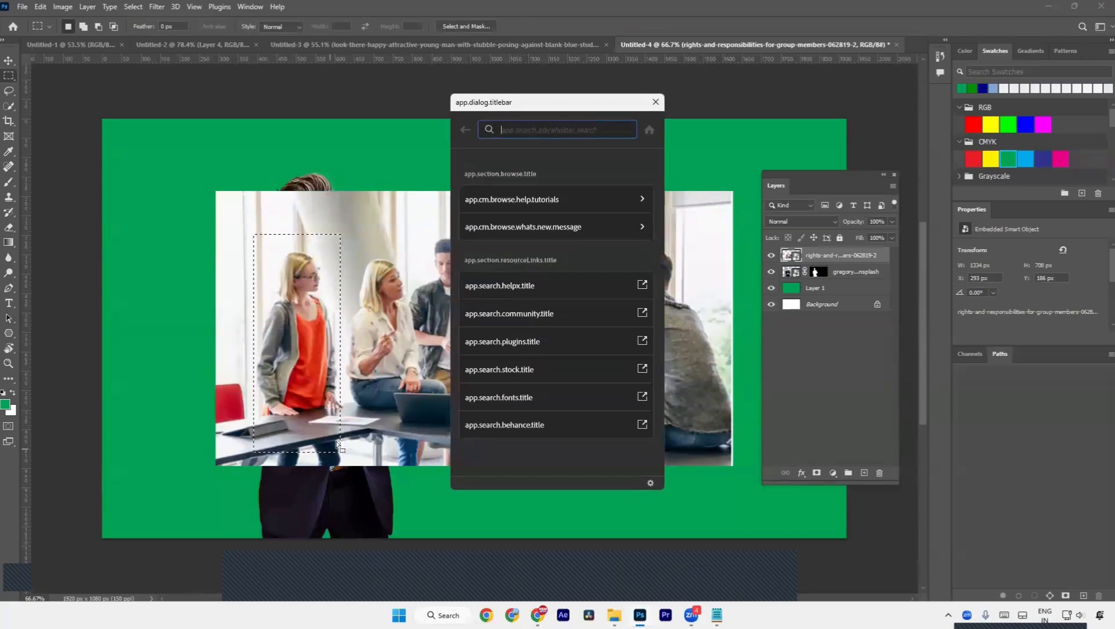
# - Close the search dialog, mask the group photo to its people using the Quick Selection tool's Select Subject, and undo the mask and deselect
pyautogui.click(655, 103)
pyautogui.rightClick(5, 100)
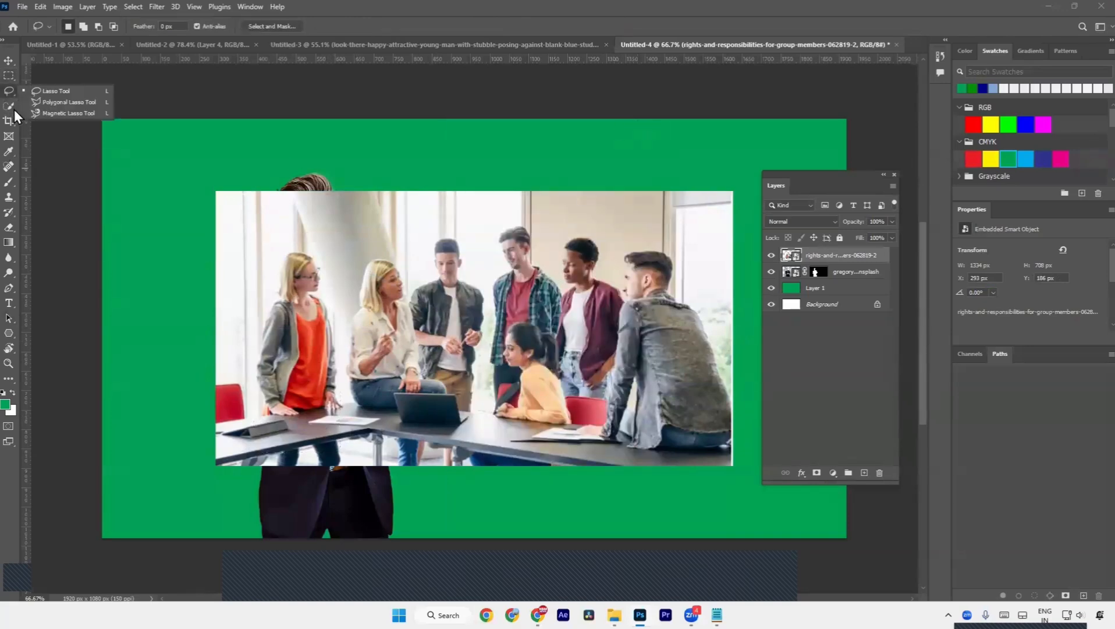
pyautogui.click(58, 116)
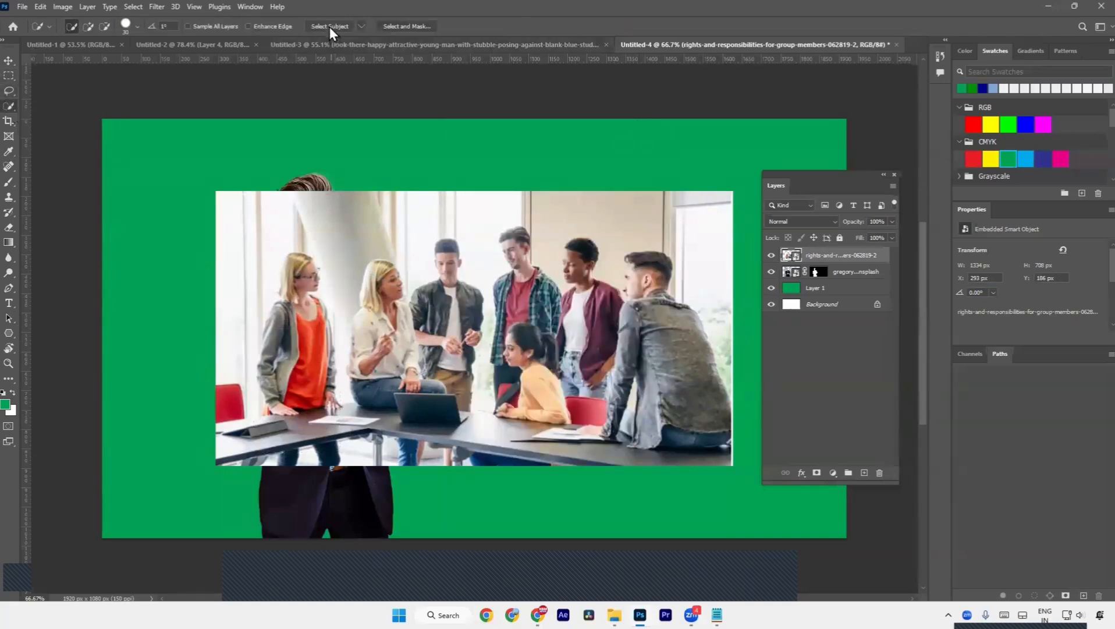
pyautogui.click(330, 27)
pyautogui.click(817, 472)
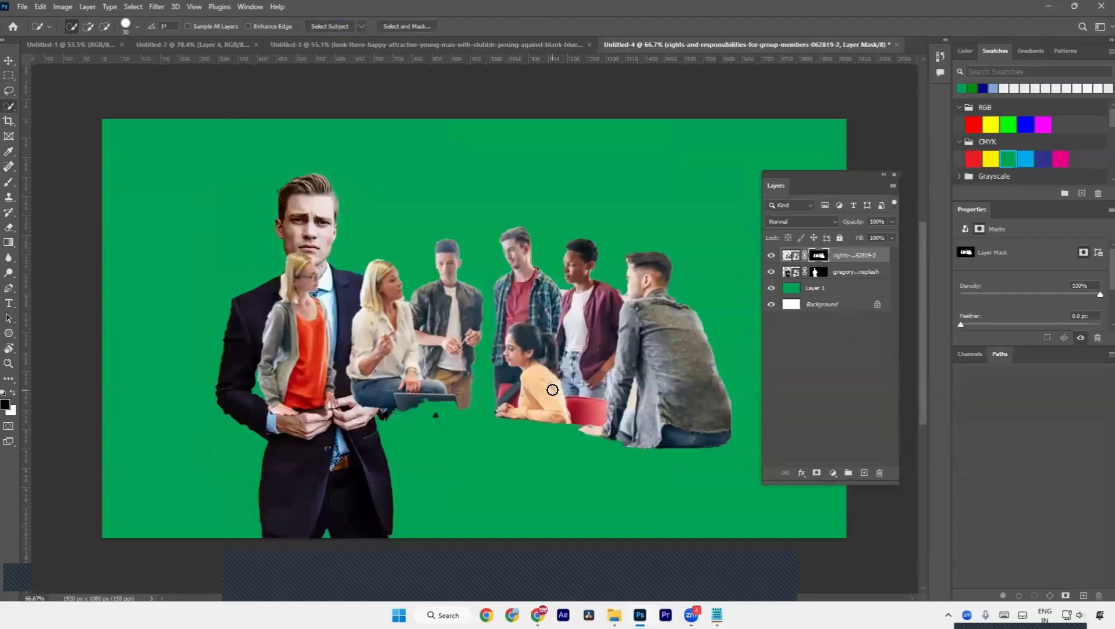
pyautogui.hotkey('ctrl', 'z')
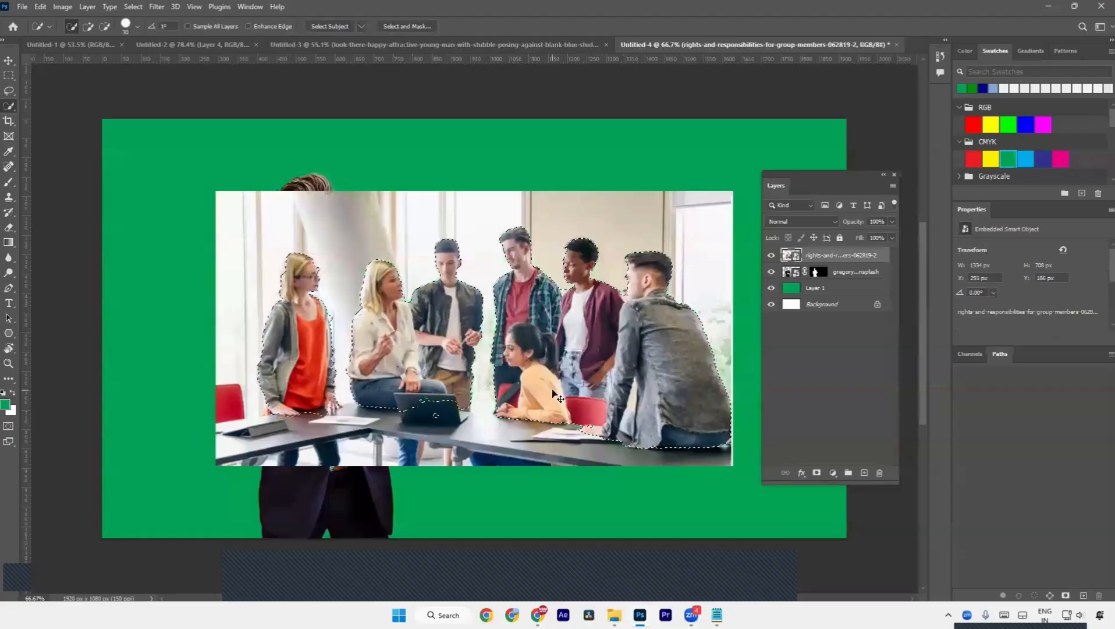
pyautogui.hotkey('ctrl', 'd')
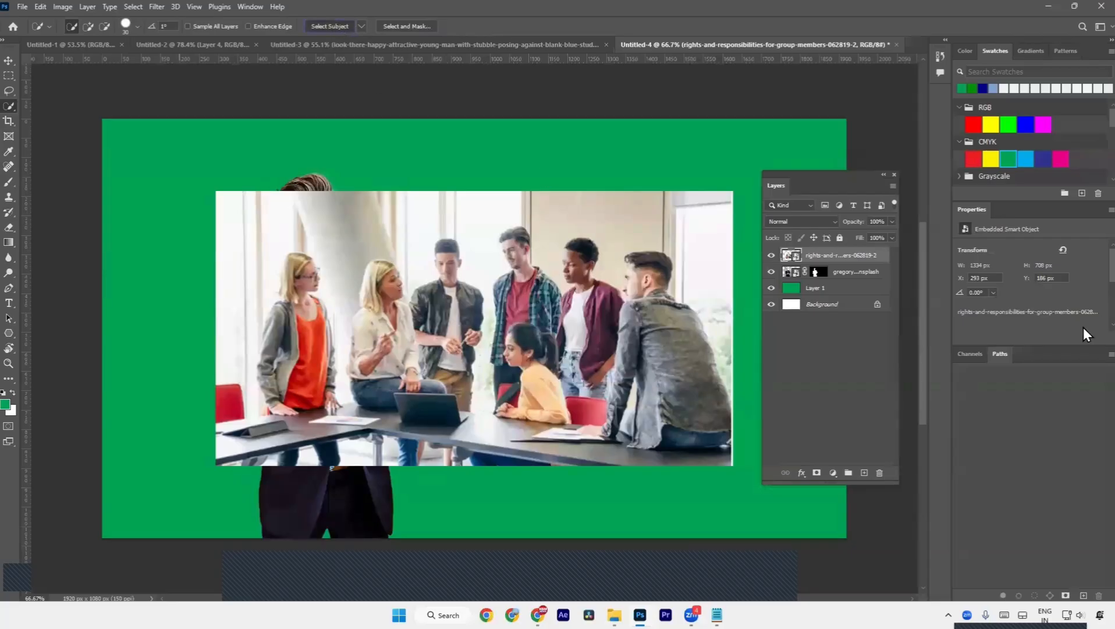
# - Mask the group photo to its people again with Select Subject and try to frame them with the Path Selection tool
pyautogui.click(817, 473)
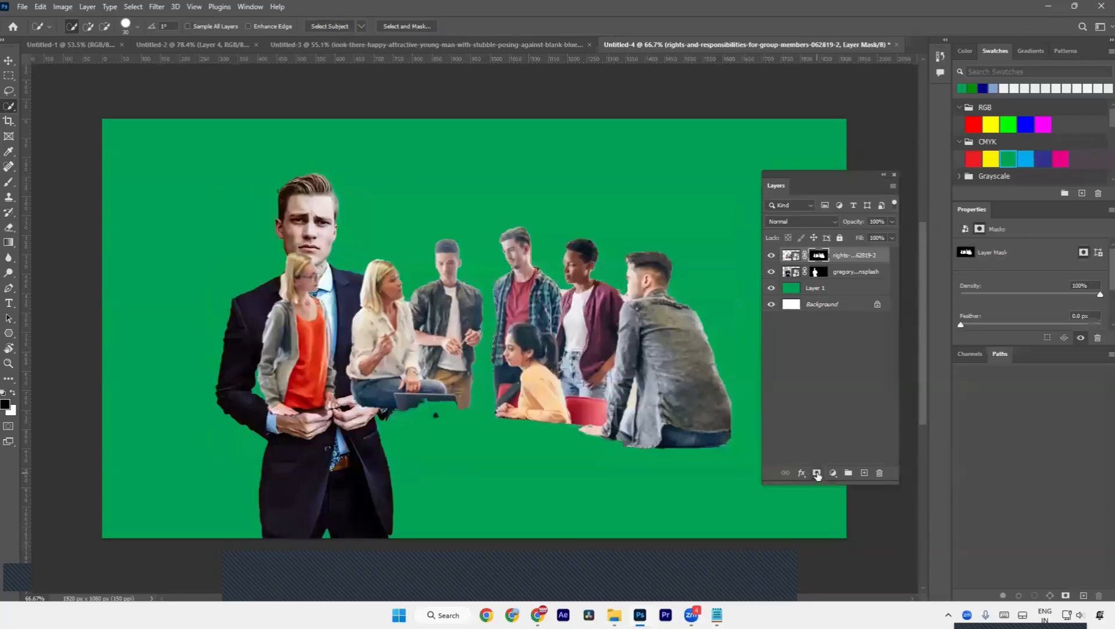
pyautogui.press('a')
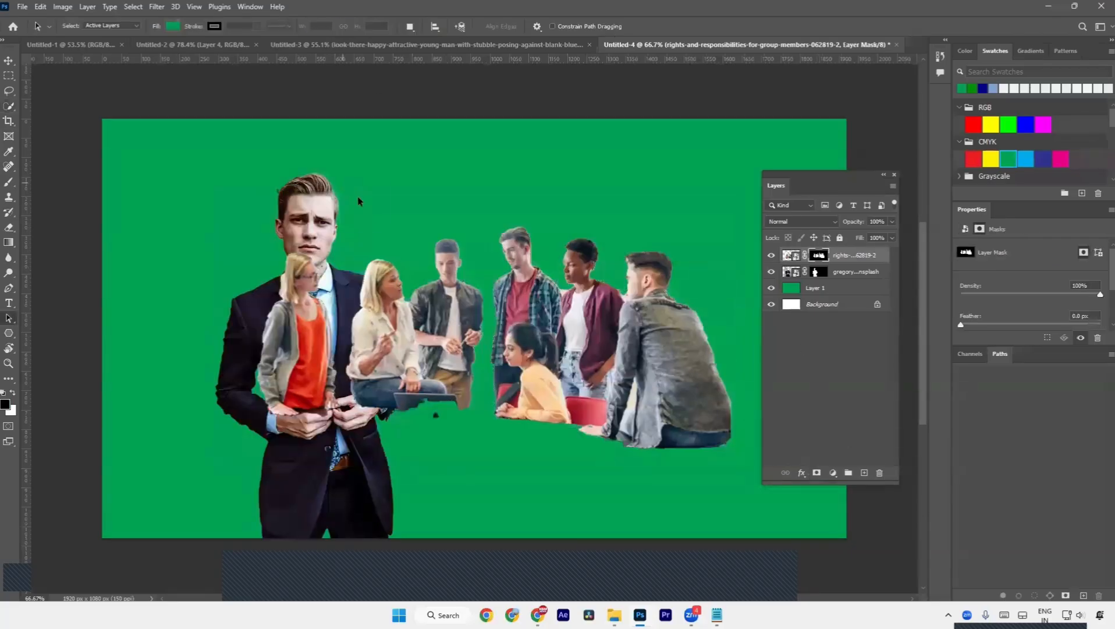
pyautogui.moveTo(344, 184); pyautogui.dragTo(815, 509)
pyautogui.moveTo(317, 382); pyautogui.dragTo(343, 454)
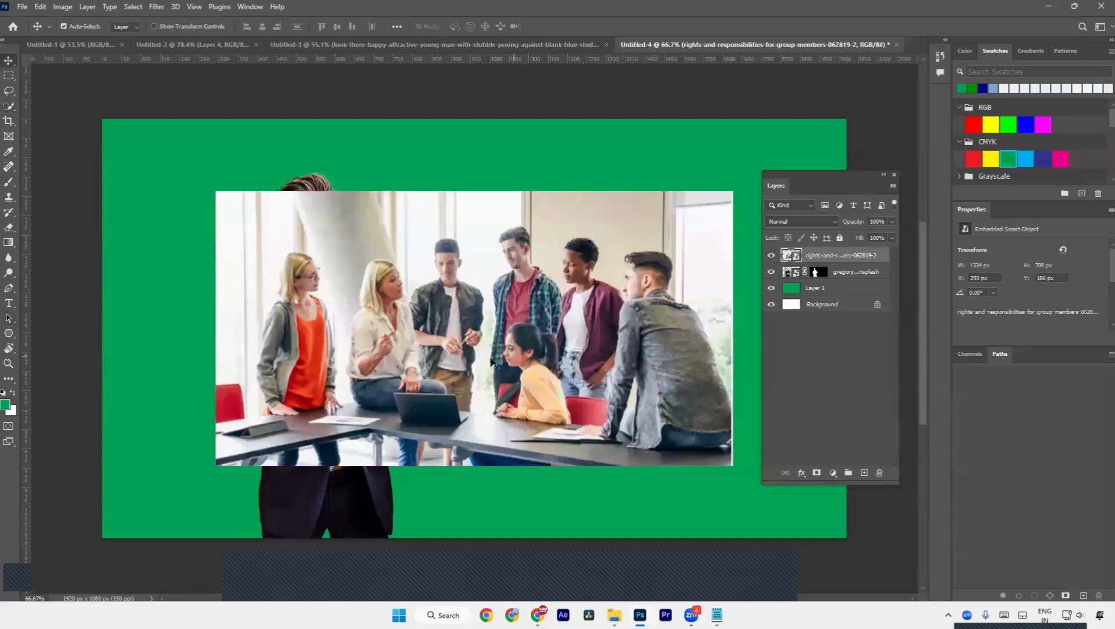
# - Move the unmasked group photo horizontally to X 515 px and activate the Object Selection tool in Rectangle mode
pyautogui.moveTo(490, 361); pyautogui.dragTo(577, 361)
pyautogui.click(5, 108)
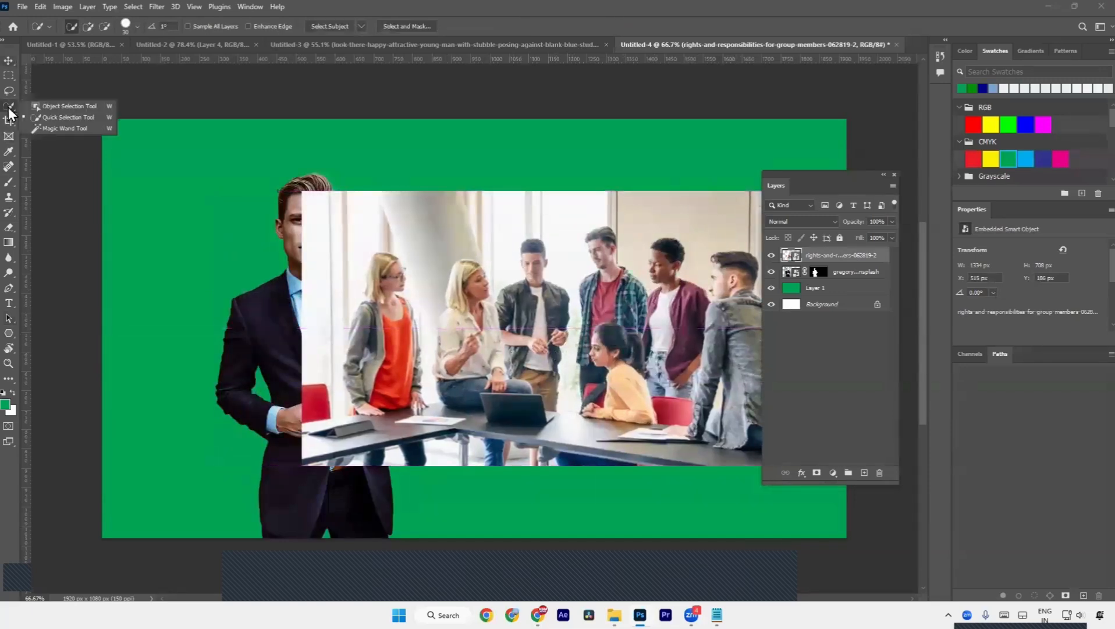
pyautogui.click(50, 106)
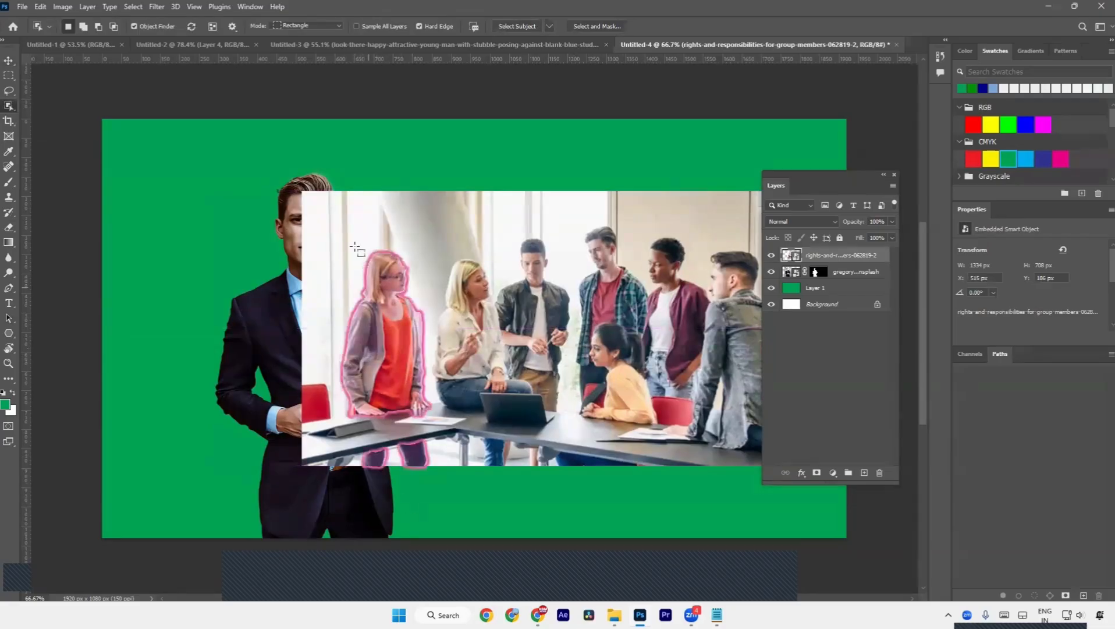
pyautogui.click(332, 26)
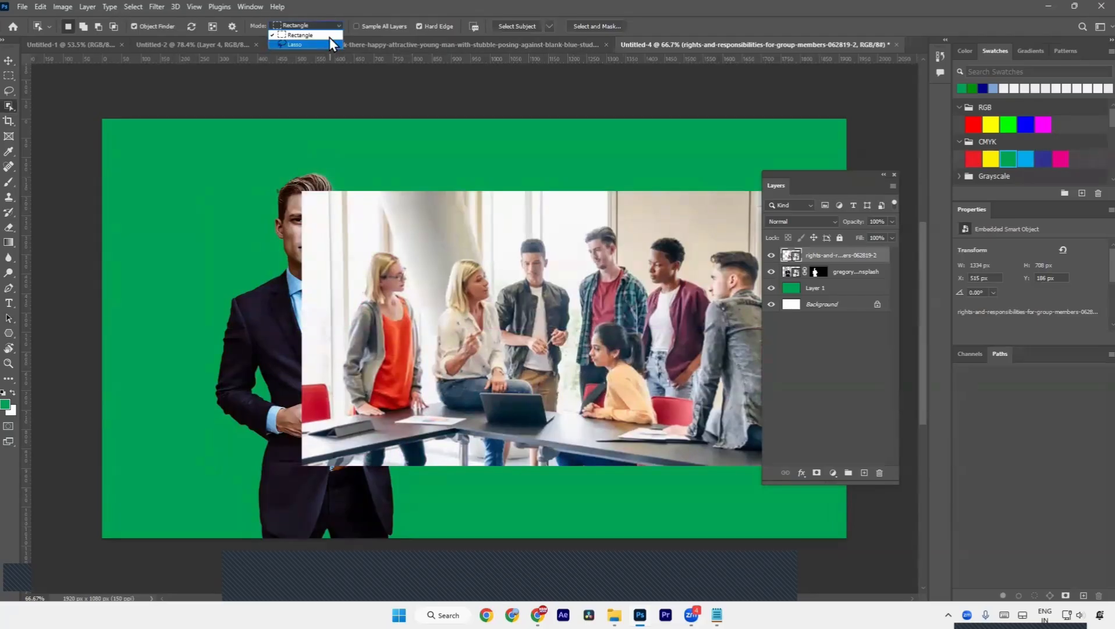
pyautogui.click(329, 38)
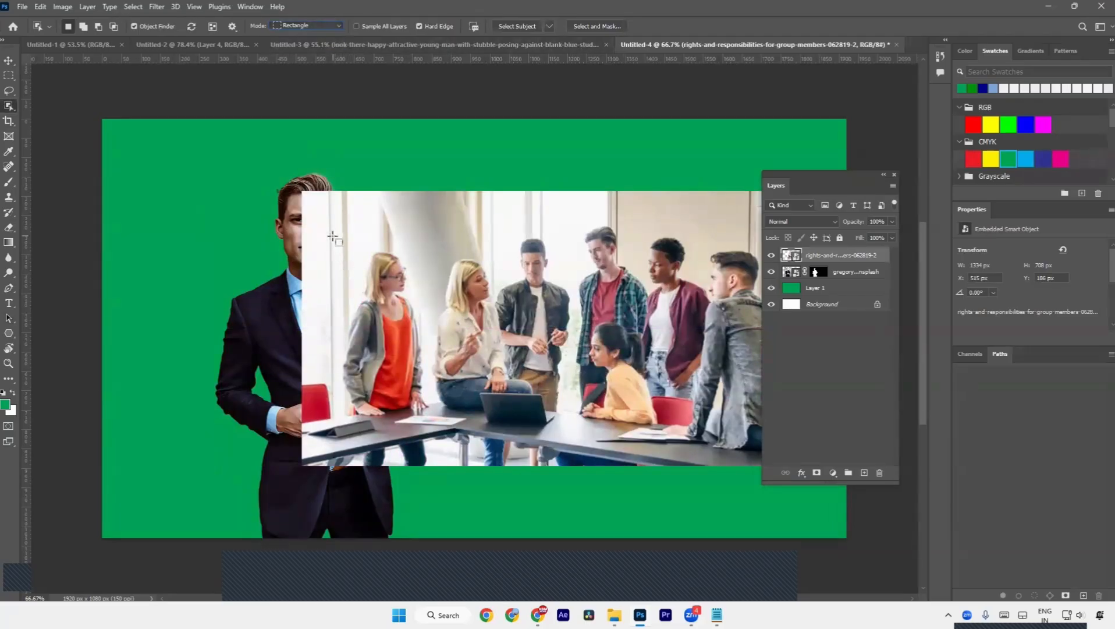
# - Select the standing woman in the orange top with Object Selection, mask the photo to her, and undo the mask and deselect
pyautogui.moveTo(327, 238); pyautogui.dragTo(435, 426)
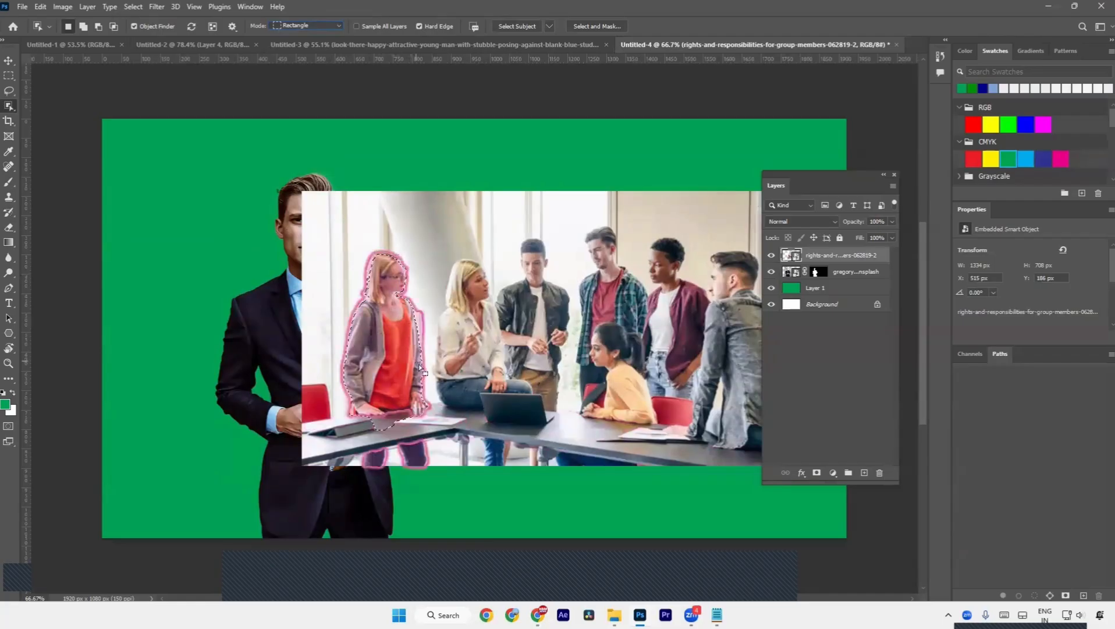
pyautogui.click(816, 474)
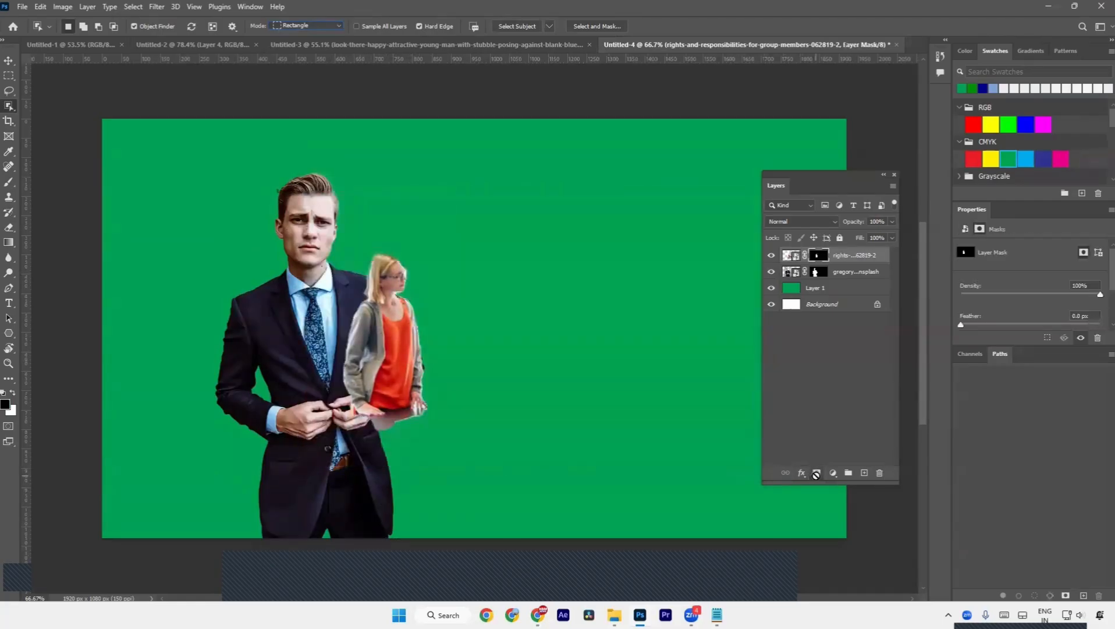
pyautogui.moveTo(718, 614)
pyautogui.rightClick(9, 107)
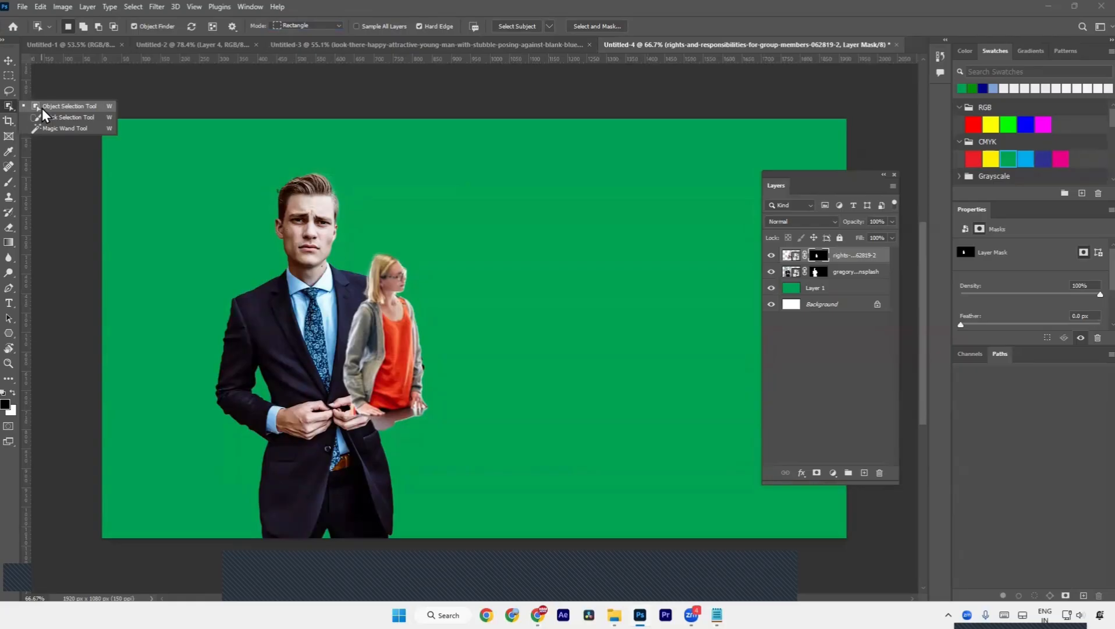
pyautogui.hotkey('ctrl', 'z')
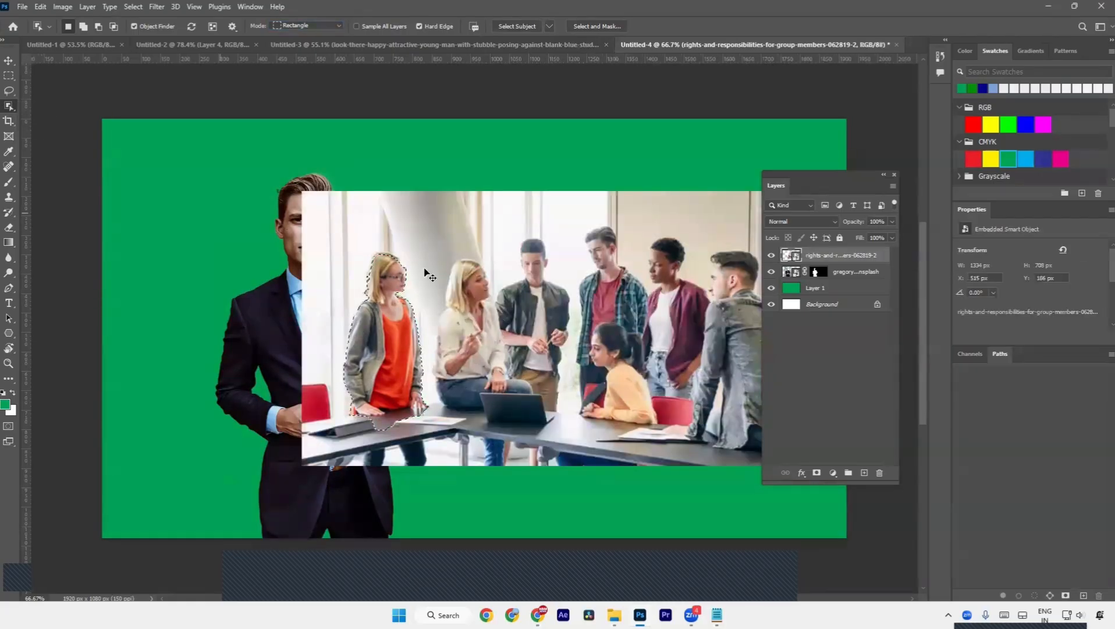
pyautogui.hotkey('ctrl', 'd')
# - Select the seated woman in yellow with the Object Selection tool, add a layer mask from the selection, and undo the mask
pyautogui.moveTo(557, 457); pyautogui.dragTo(437, 451)
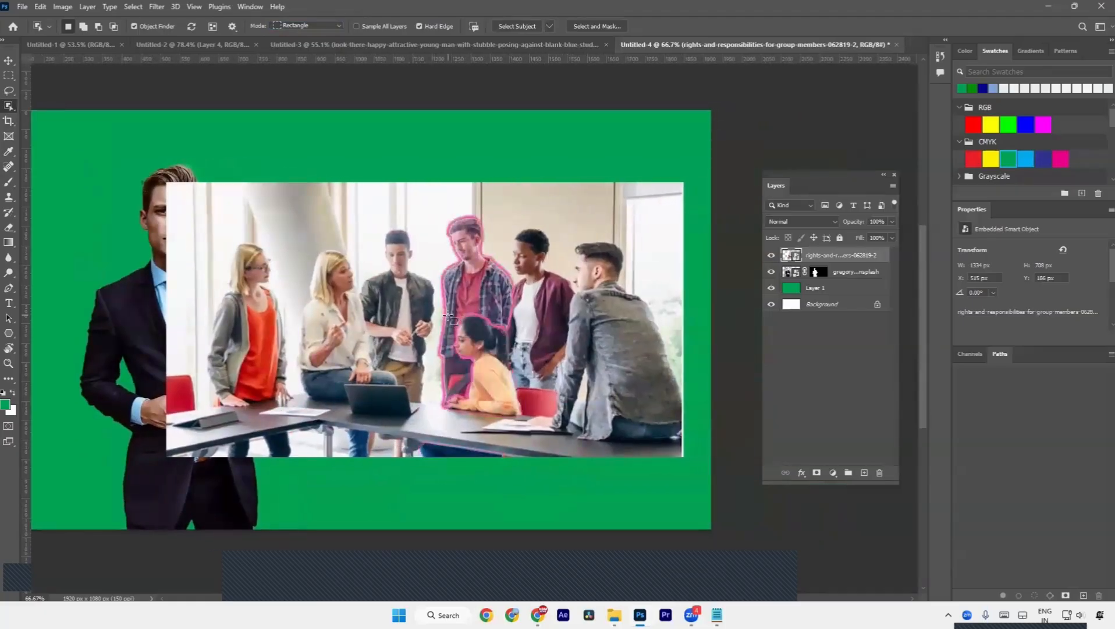
pyautogui.moveTo(449, 315); pyautogui.dragTo(525, 422)
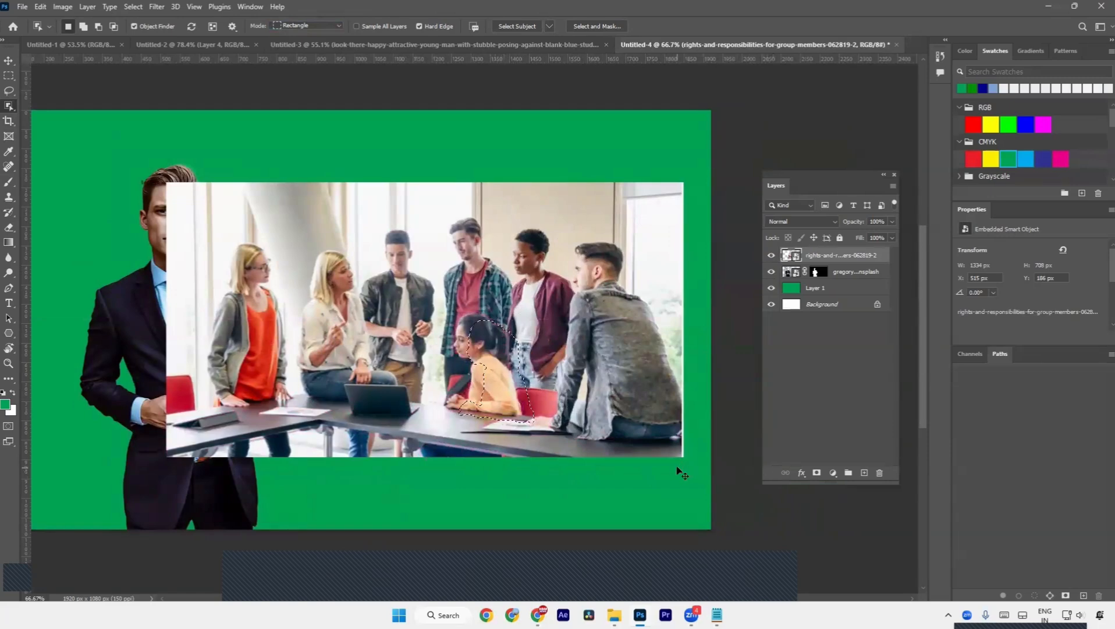
pyautogui.click(817, 473)
pyautogui.hotkey('ctrl', 'z')
# - Select the tablet on the table with the Object Selection tool and mask the group photo to it
pyautogui.press('a')
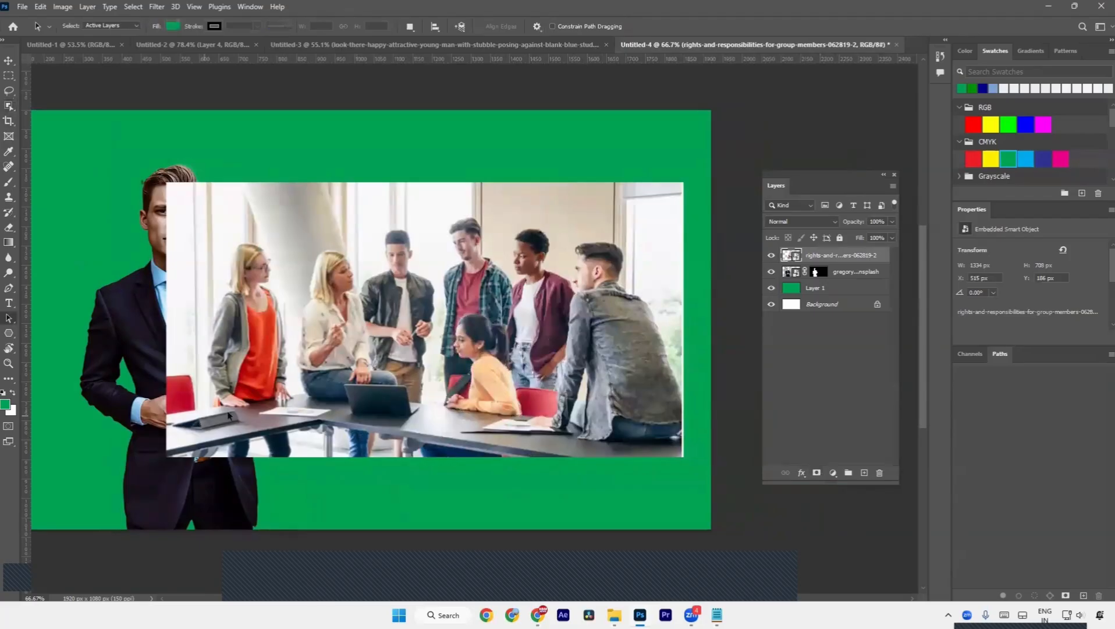
pyautogui.press('m')
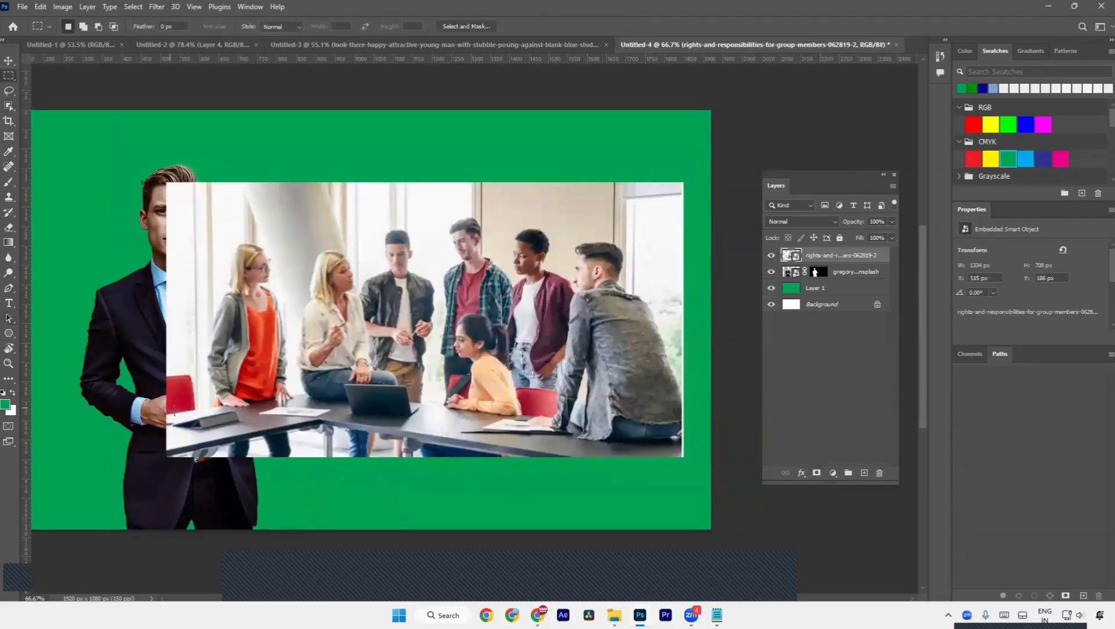
pyautogui.moveTo(170, 408); pyautogui.dragTo(242, 434)
pyautogui.rightClick(6, 106)
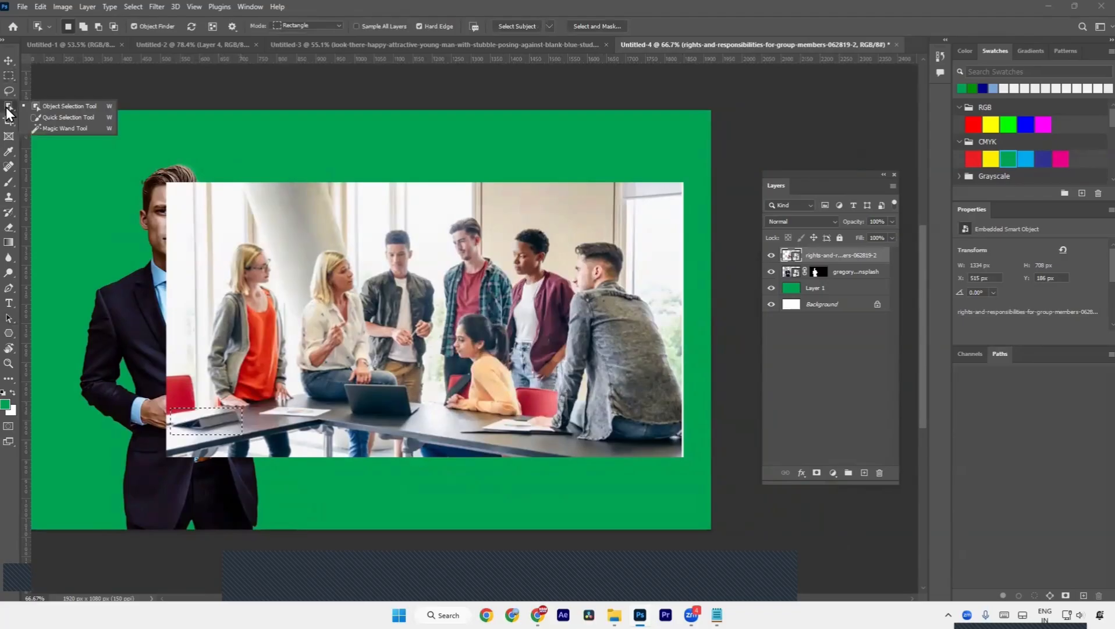
pyautogui.click(45, 106)
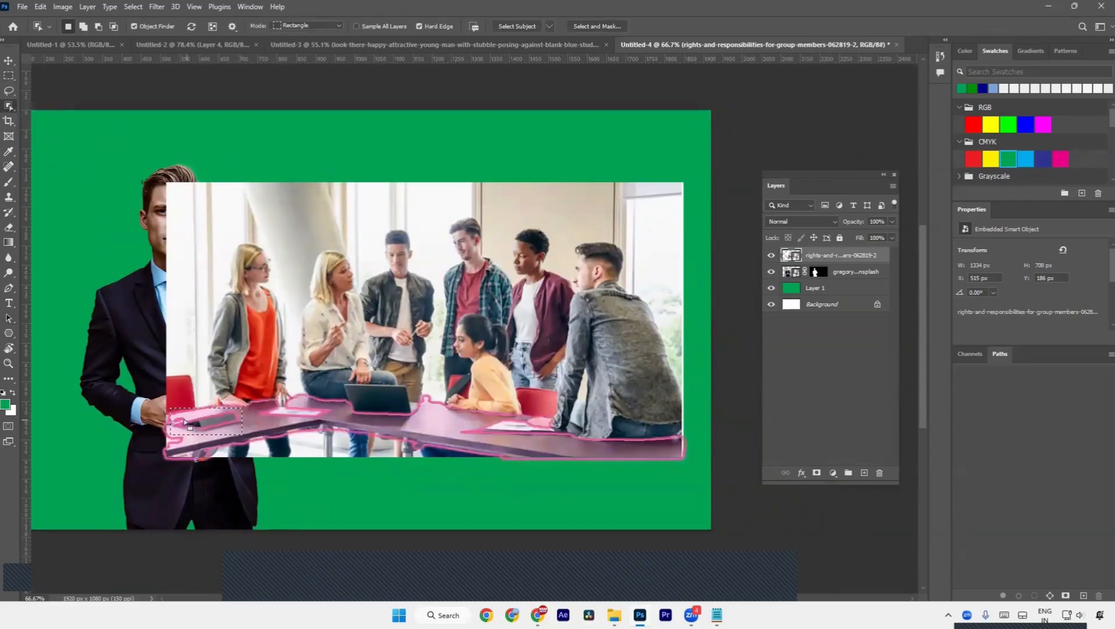
pyautogui.click(230, 425)
pyautogui.click(816, 472)
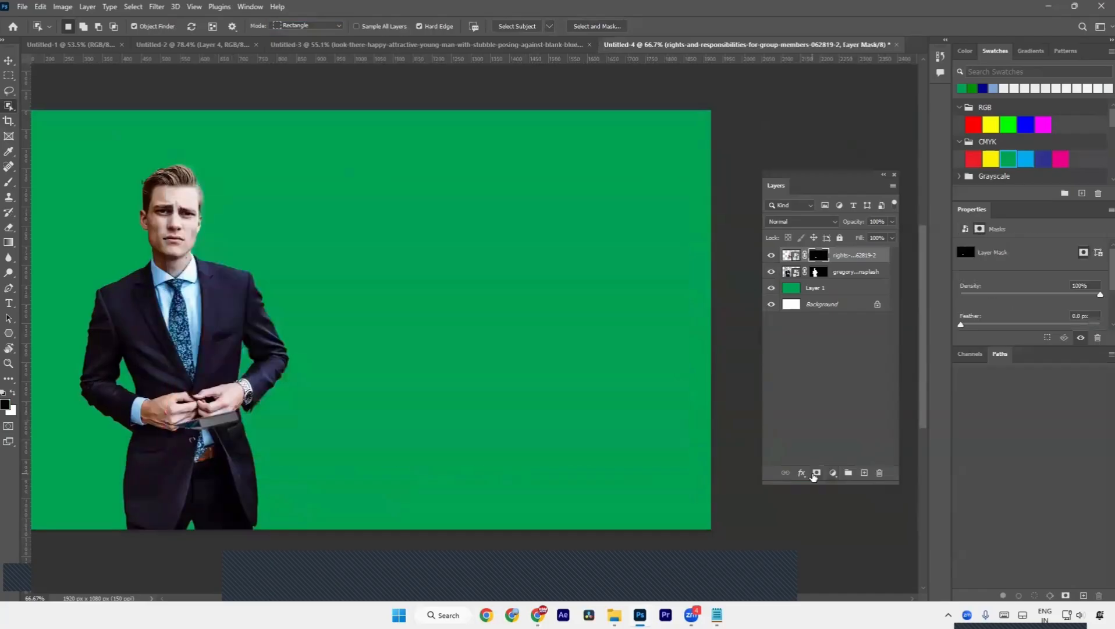
# - Move the cut-out tablet away from the man in the suit onto the green background, and undo the move and the mask
pyautogui.press('v')
pyautogui.moveTo(234, 429); pyautogui.dragTo(451, 418)
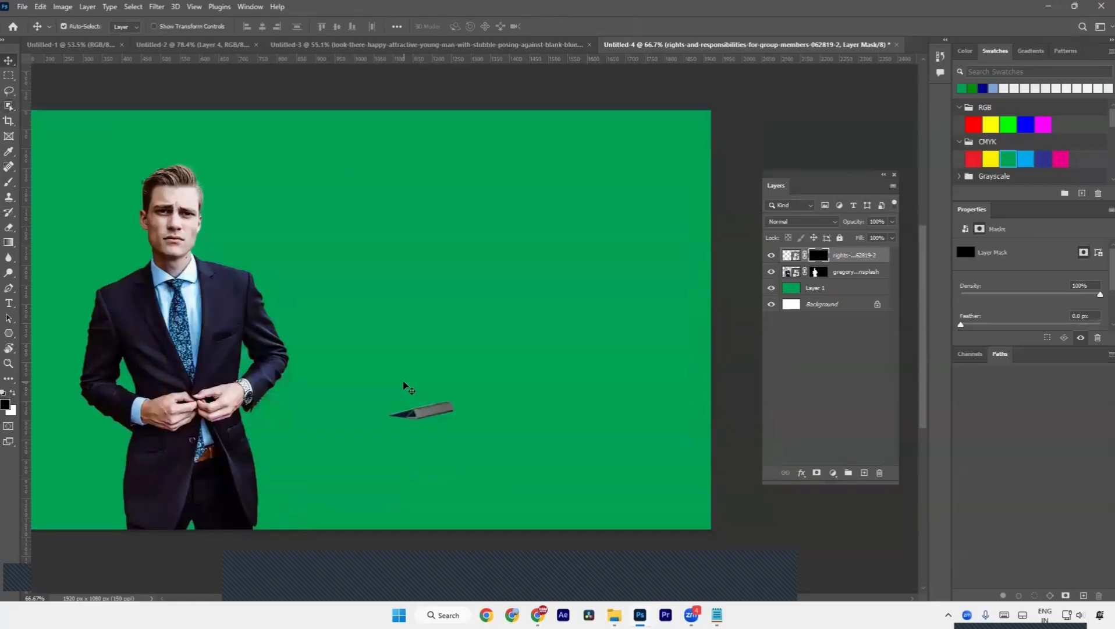
pyautogui.hotkey('ctrl', 'z')
pyautogui.hotkey('ctrl', 'z')
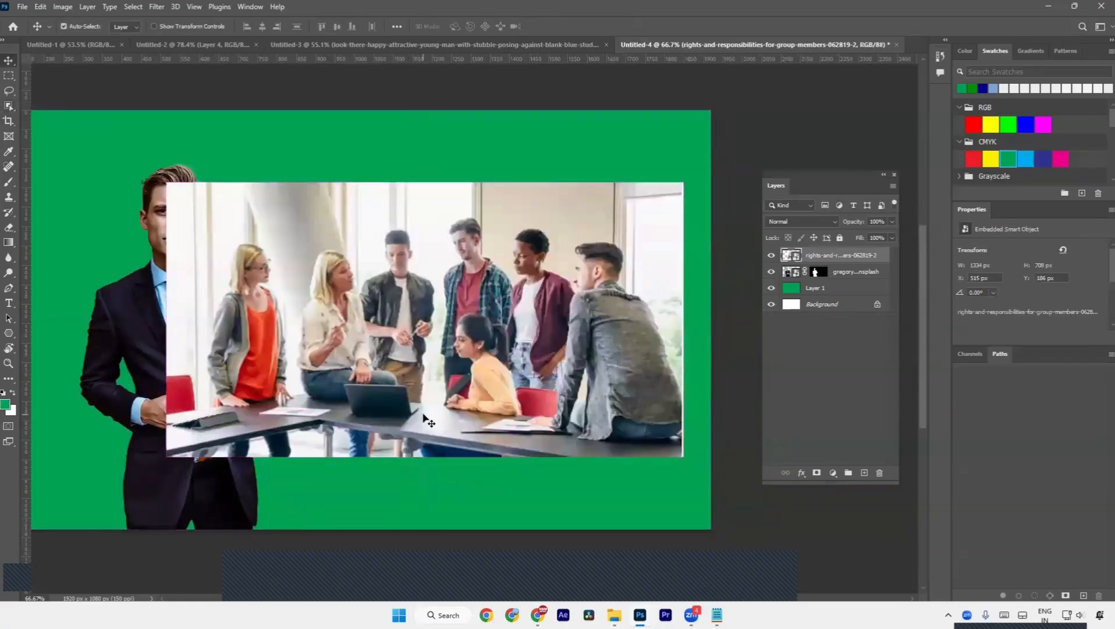
# - Place the image IMG_2153 (1) from the Downloads folder into the blank document Untitled-5
pyautogui.hotkey('alt', 'Tab')
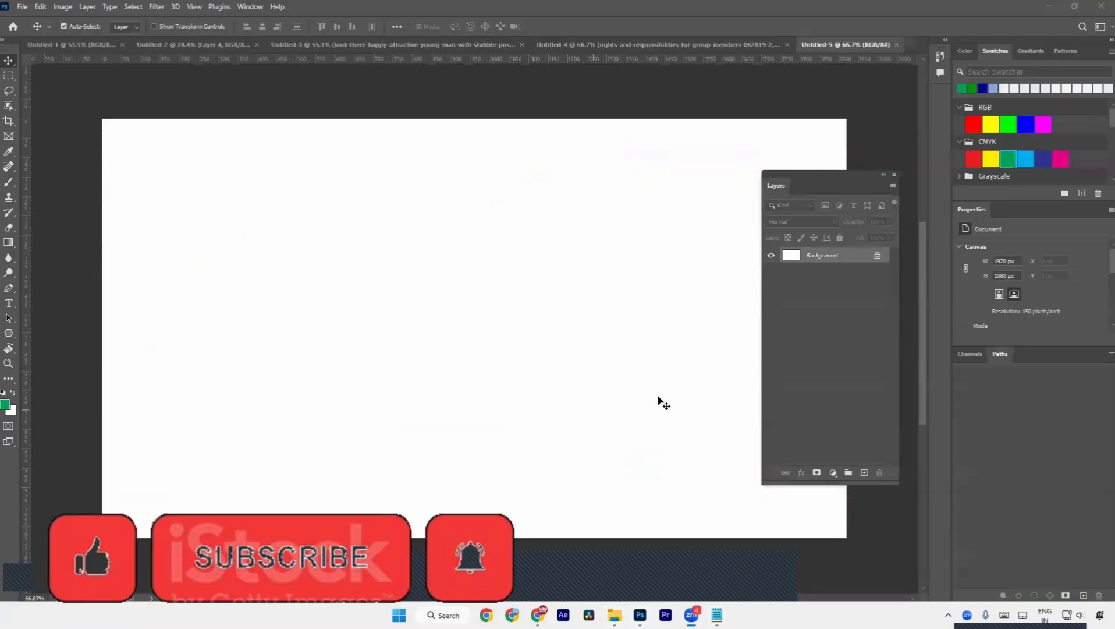
pyautogui.hotkey('alt', 'Tab')
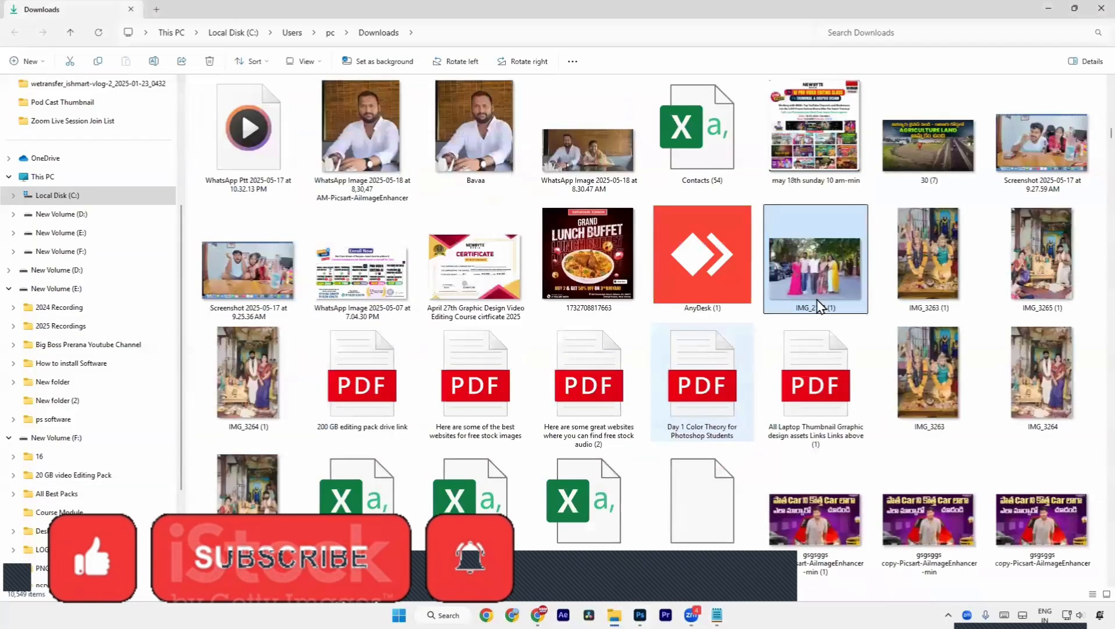
pyautogui.moveTo(817, 300); pyautogui.dragTo(512, 395)
pyautogui.hotkey('alt', 'Tab')
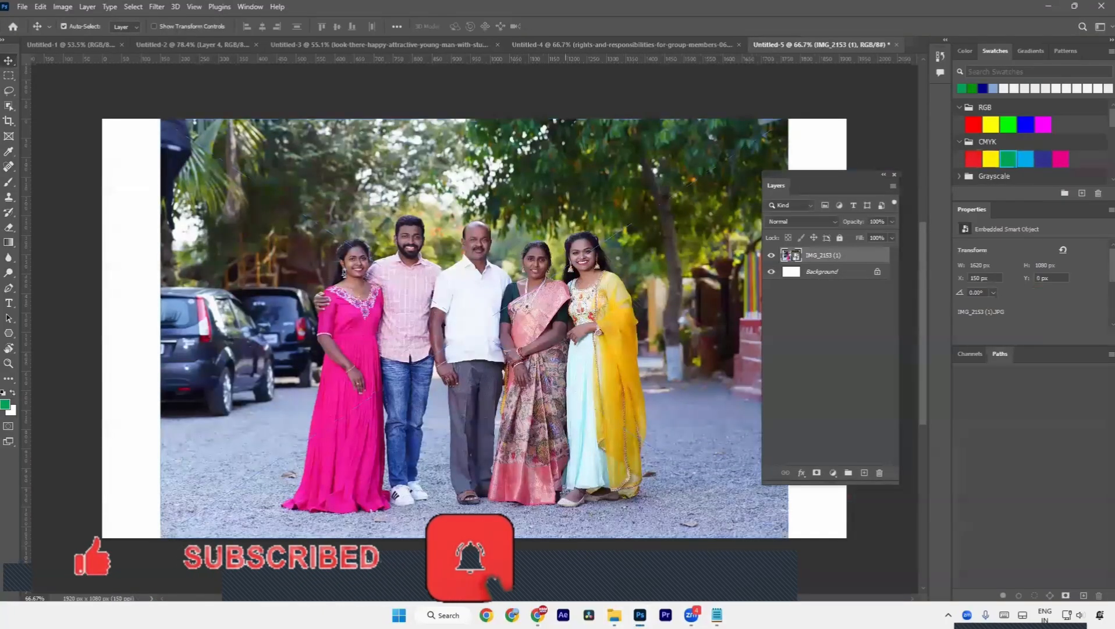
# - Select the five standing people using the Quick Selection tool's Select Subject and mask the IMG_2153 (1) layer to them
pyautogui.click(8, 106)
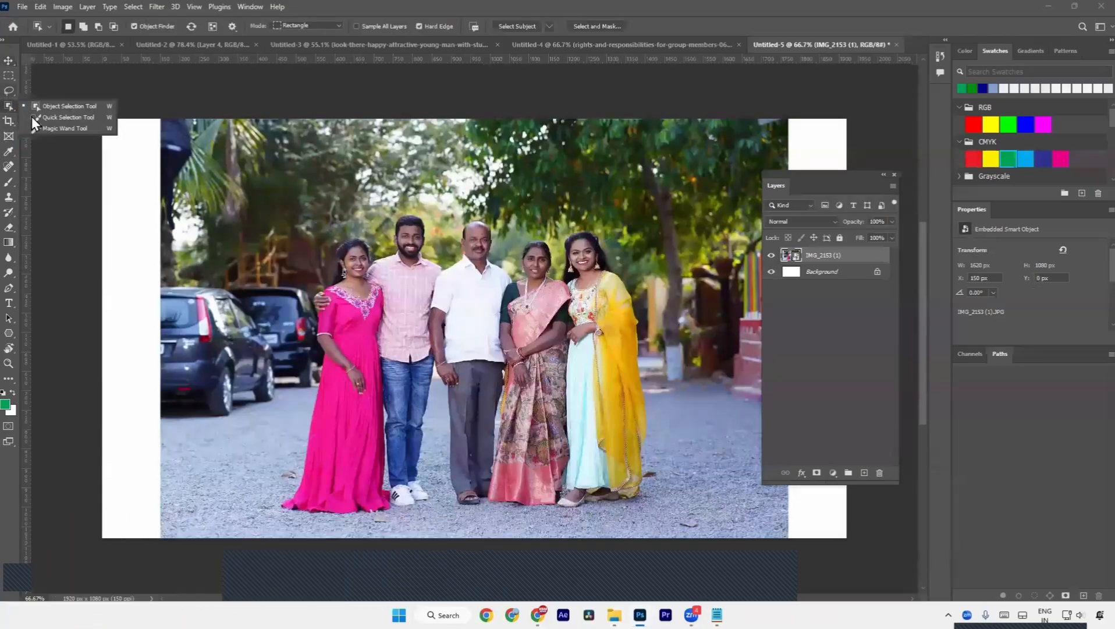
pyautogui.click(44, 125)
pyautogui.keyDown('alt'); pyautogui.click(9, 105); pyautogui.keyUp('alt')
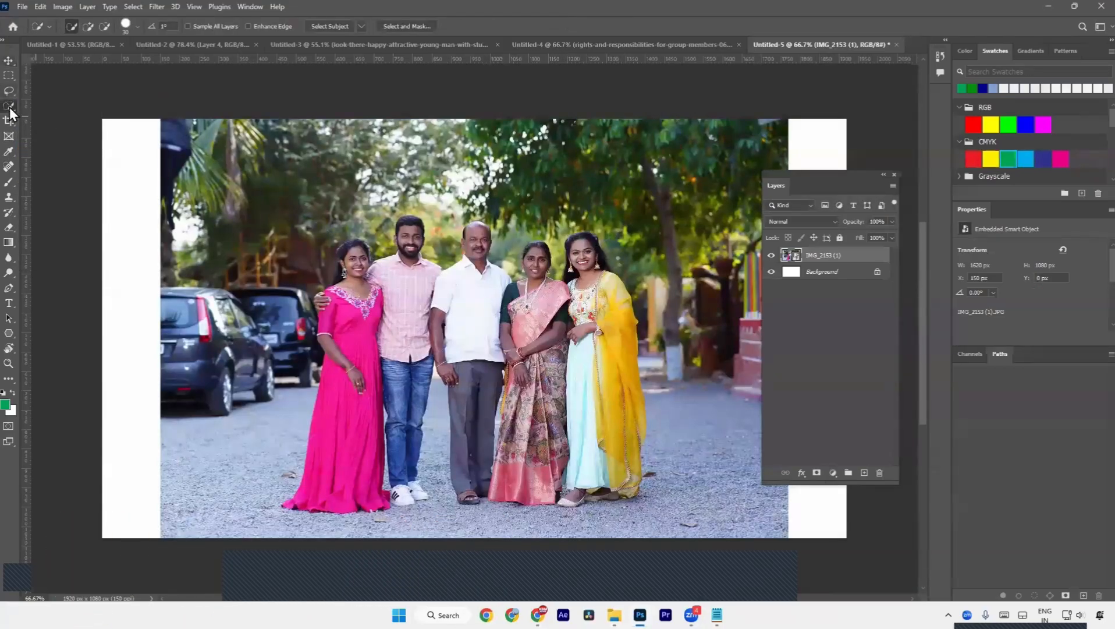
pyautogui.rightClick(9, 105)
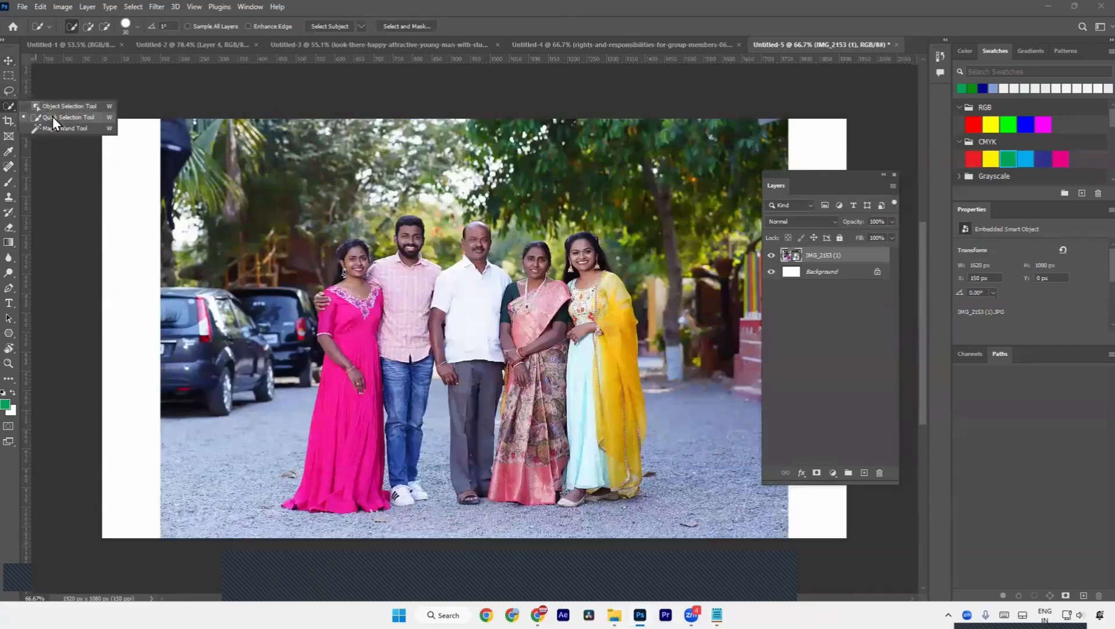
pyautogui.click(52, 117)
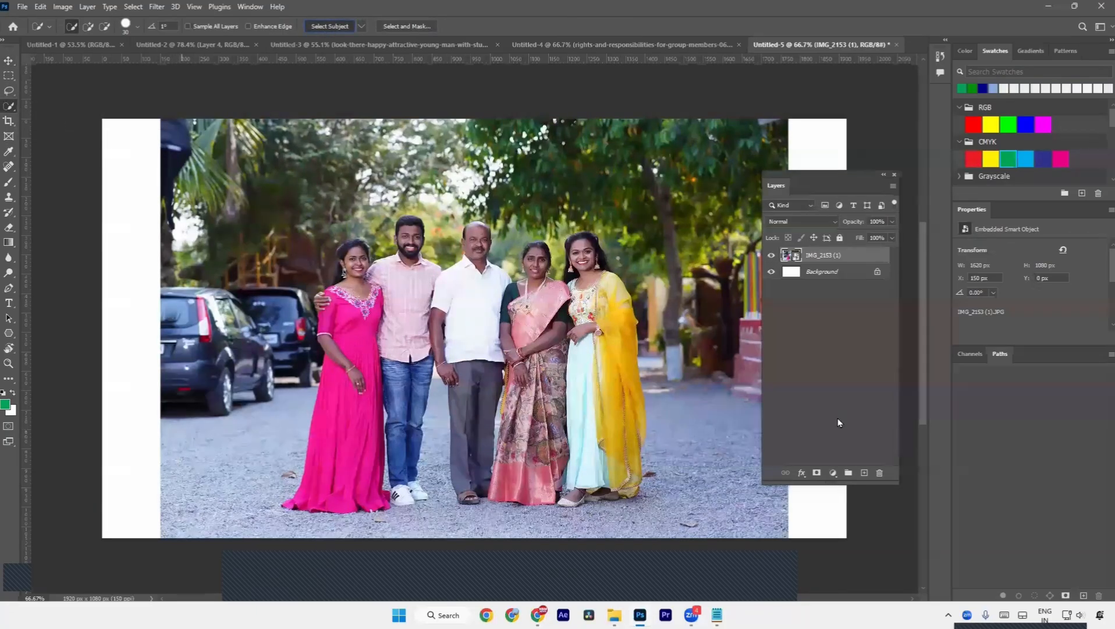
pyautogui.click(816, 472)
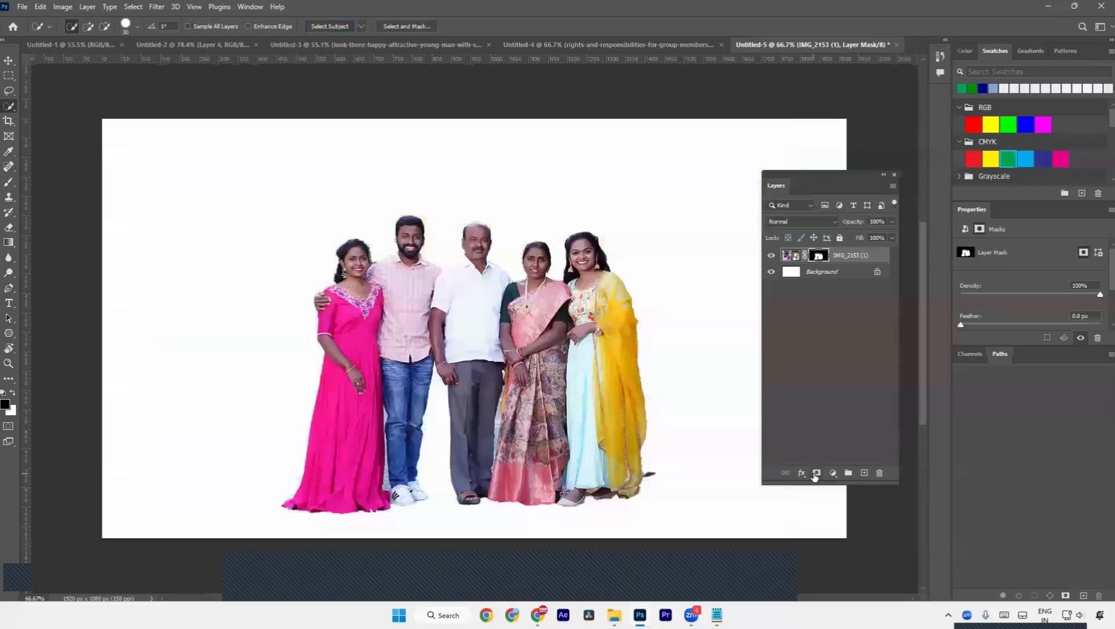
pyautogui.hotkey('ctrl', 'z')
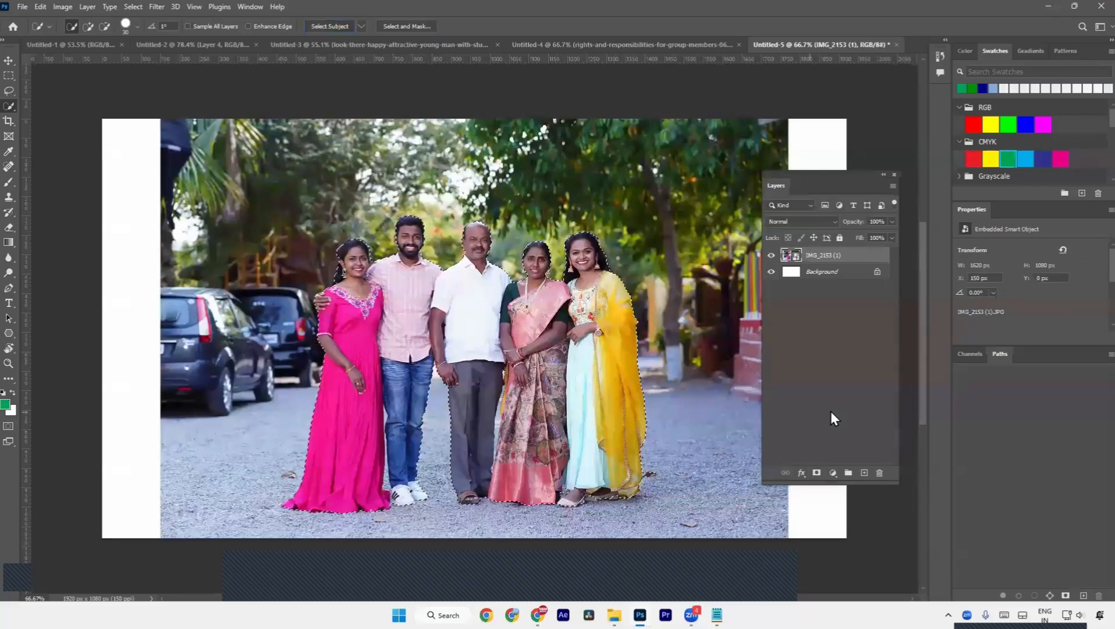
pyautogui.click(818, 474)
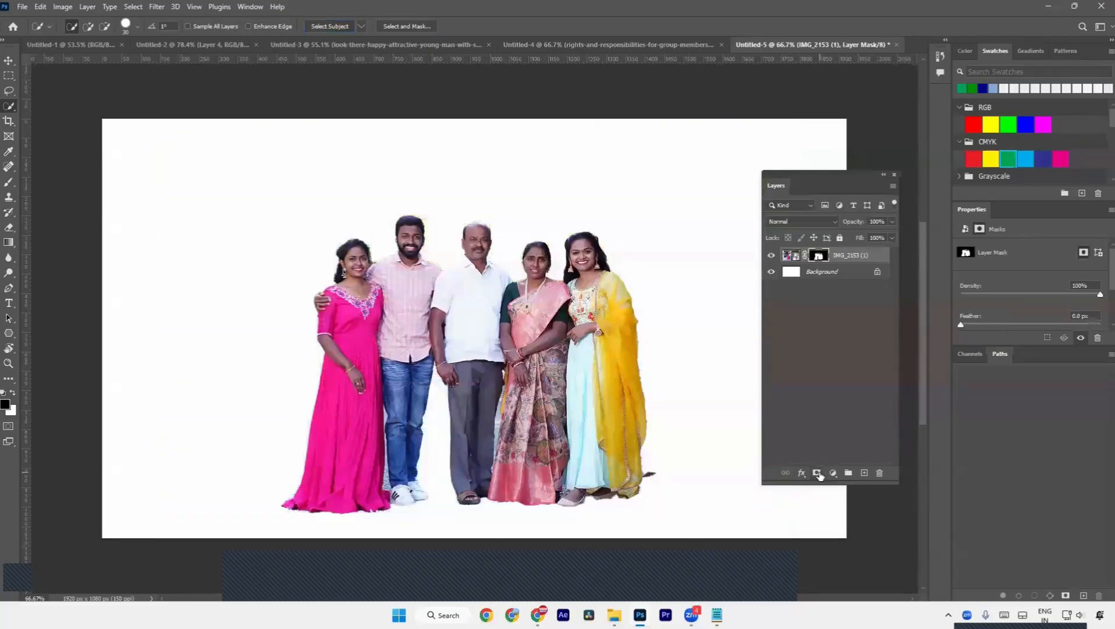
# - Replace the five-person mask with an Object Selection mask of the nearest parked car, and undo the car mask
pyautogui.hotkey('ctrl', 'z')
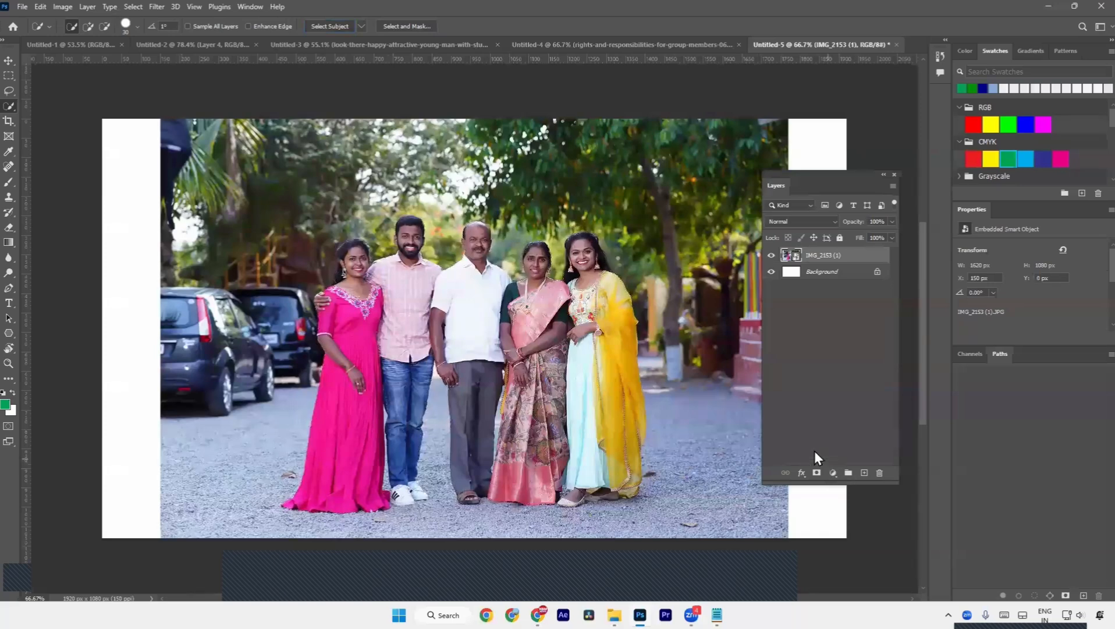
pyautogui.rightClick(10, 105)
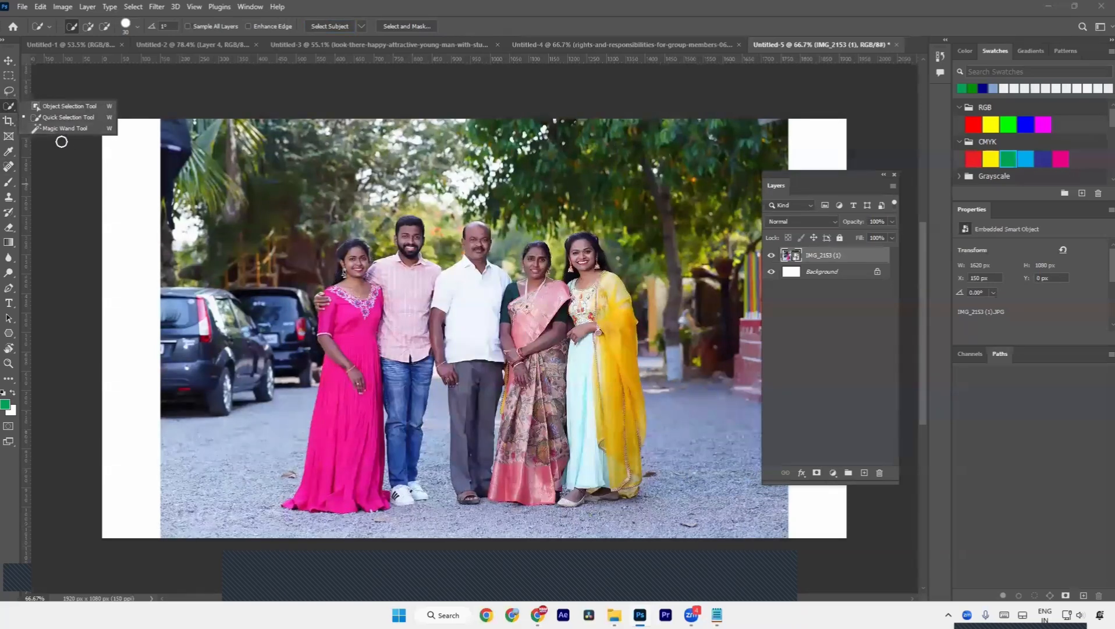
pyautogui.click(63, 106)
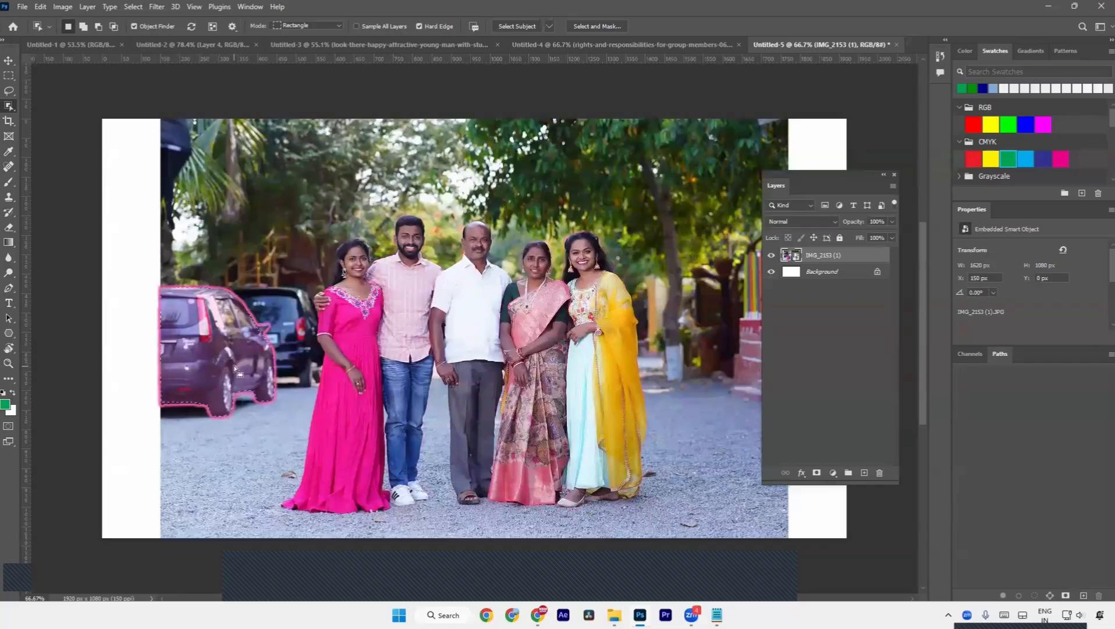
pyautogui.click(235, 371)
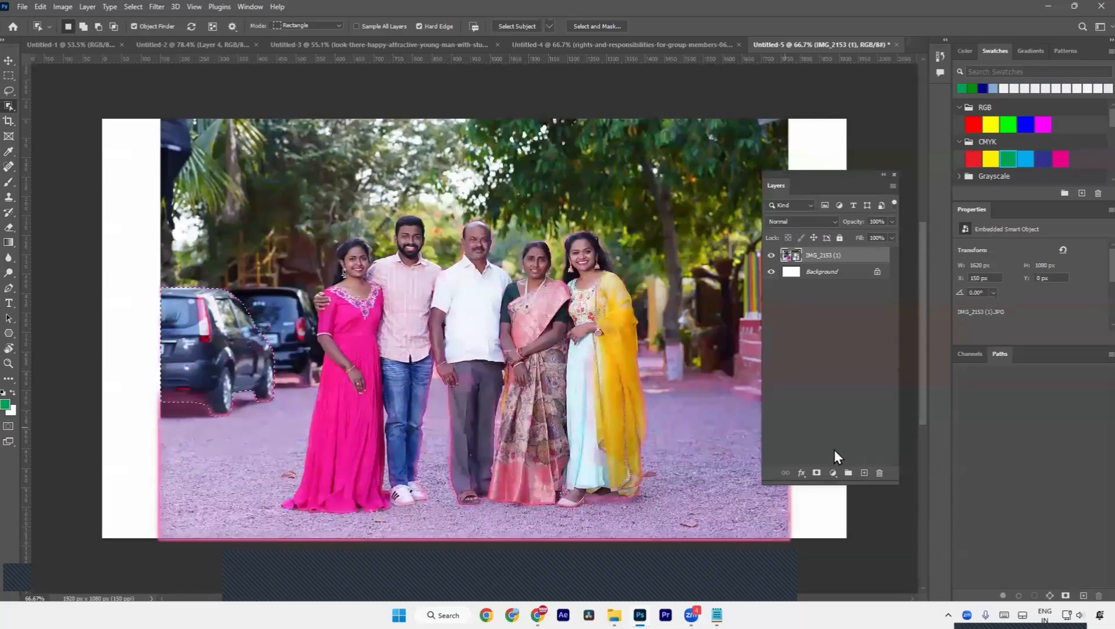
pyautogui.click(814, 472)
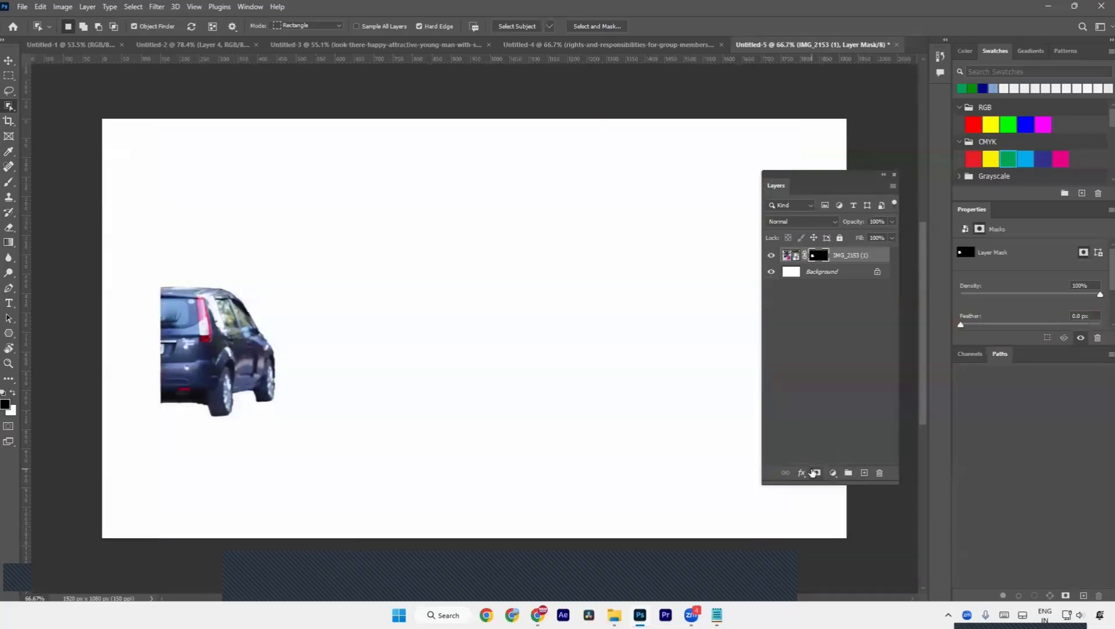
pyautogui.hotkey('ctrl', 'z')
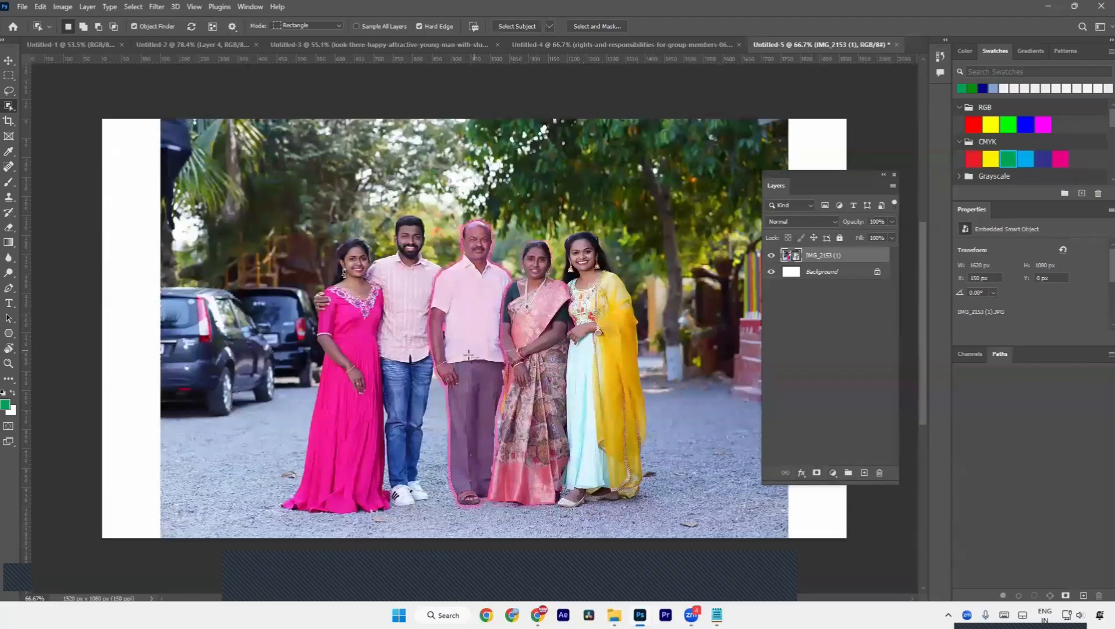
# - Mask the IMG_2153 (1) layer to the woman in the pink saree using the Object Selection tool, and undo the mask
pyautogui.click(470, 386)
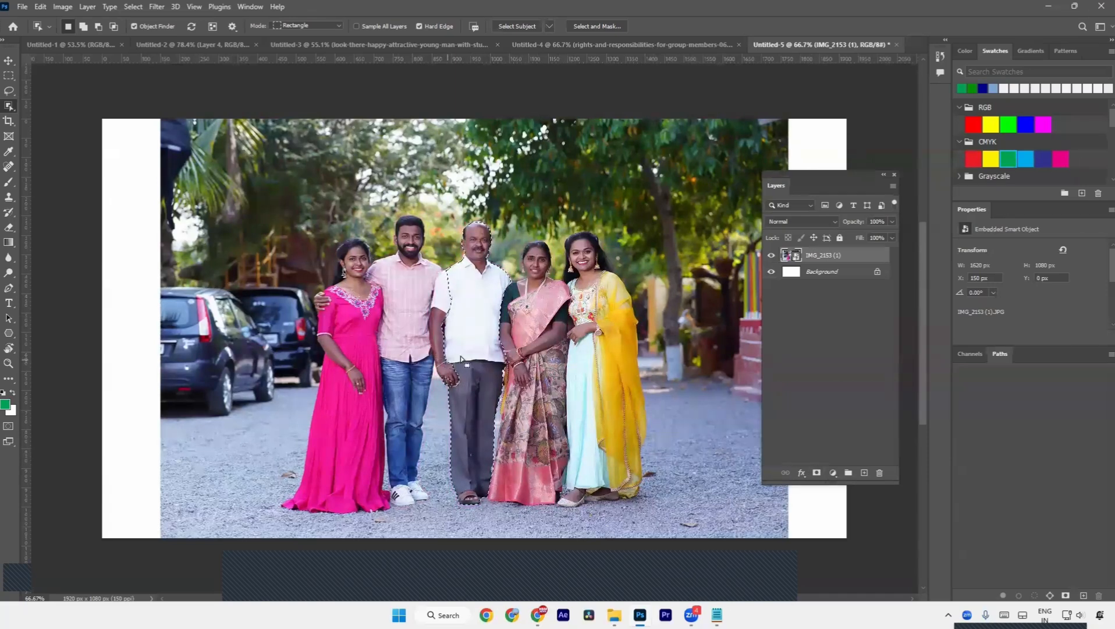
pyautogui.hotkey('ctrl', 'd')
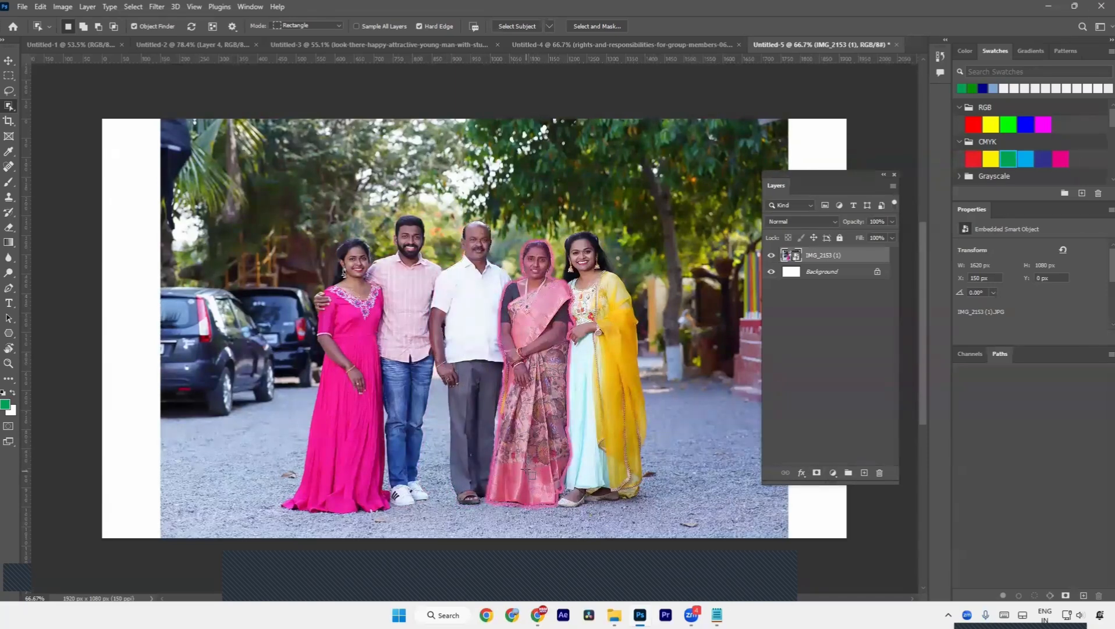
pyautogui.click(540, 405)
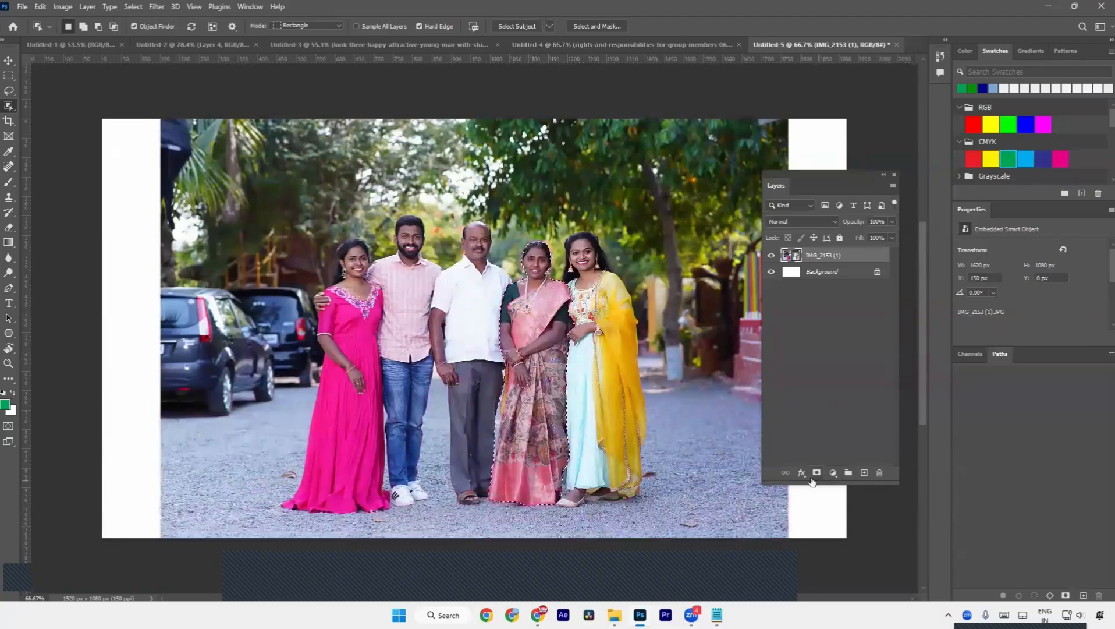
pyautogui.click(816, 473)
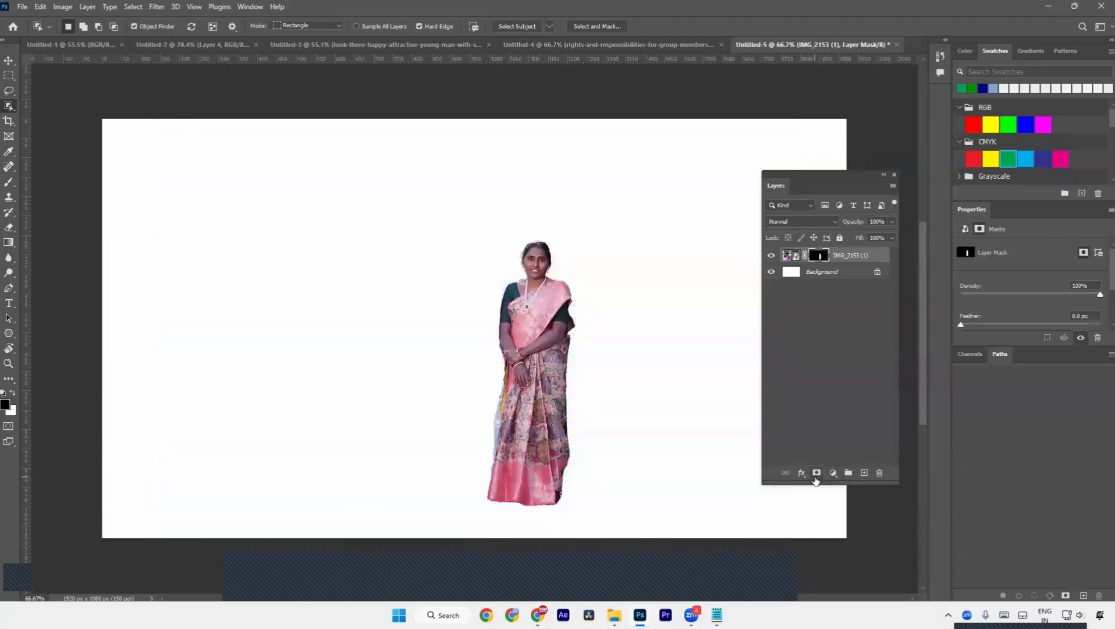
pyautogui.hotkey('ctrl', 'z')
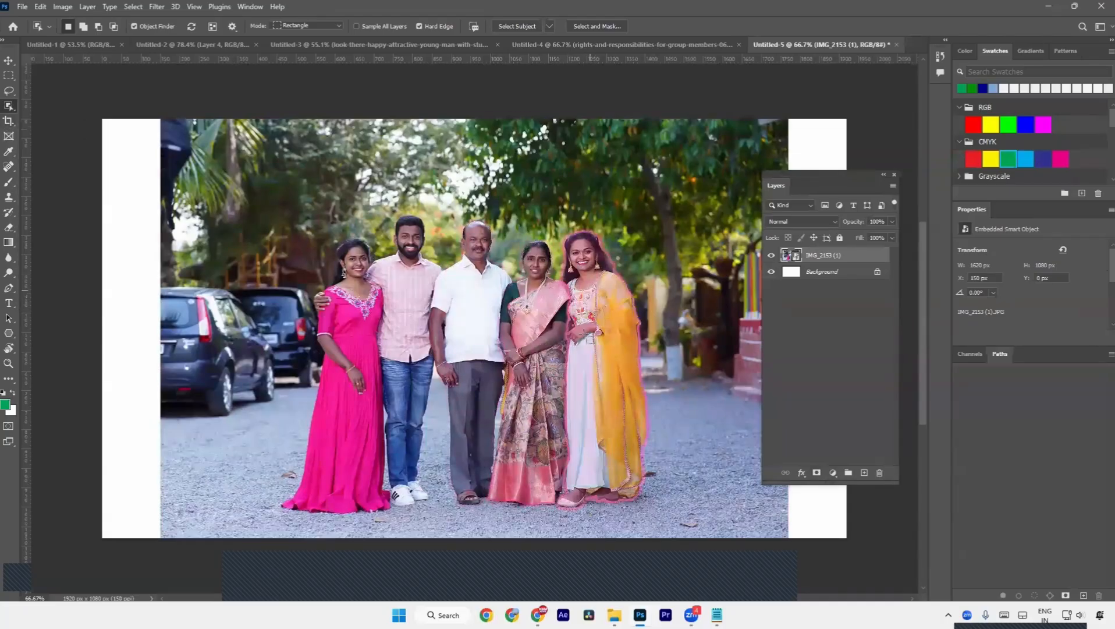
# - Mask the family photo to the woman with the yellow dupatta using Object Selection, and undo the mask and its selection
pyautogui.click(594, 358)
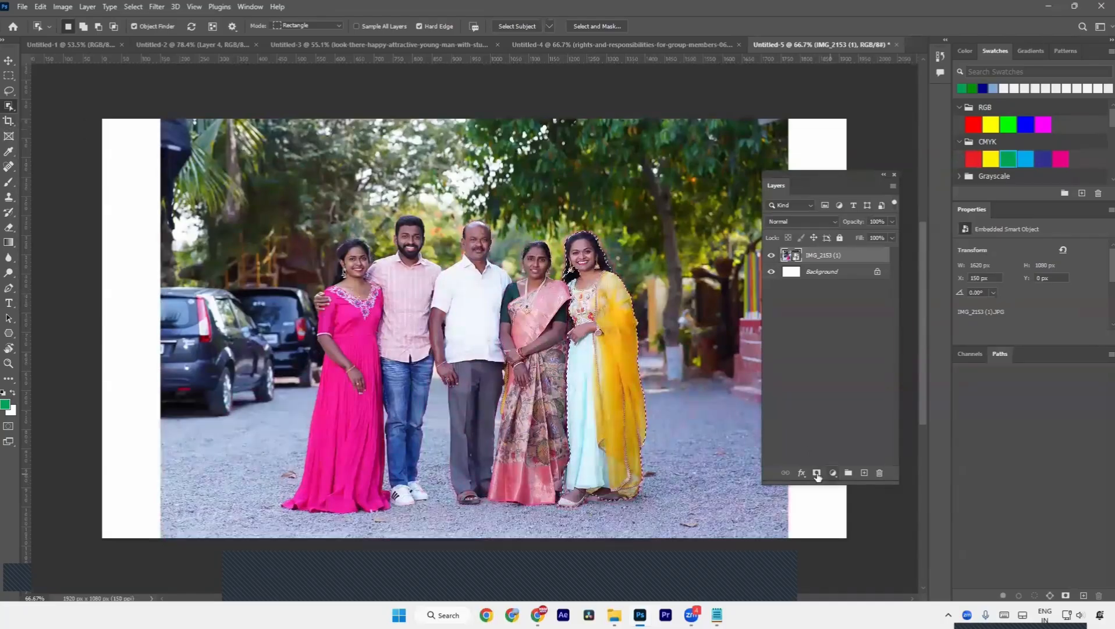
pyautogui.click(816, 473)
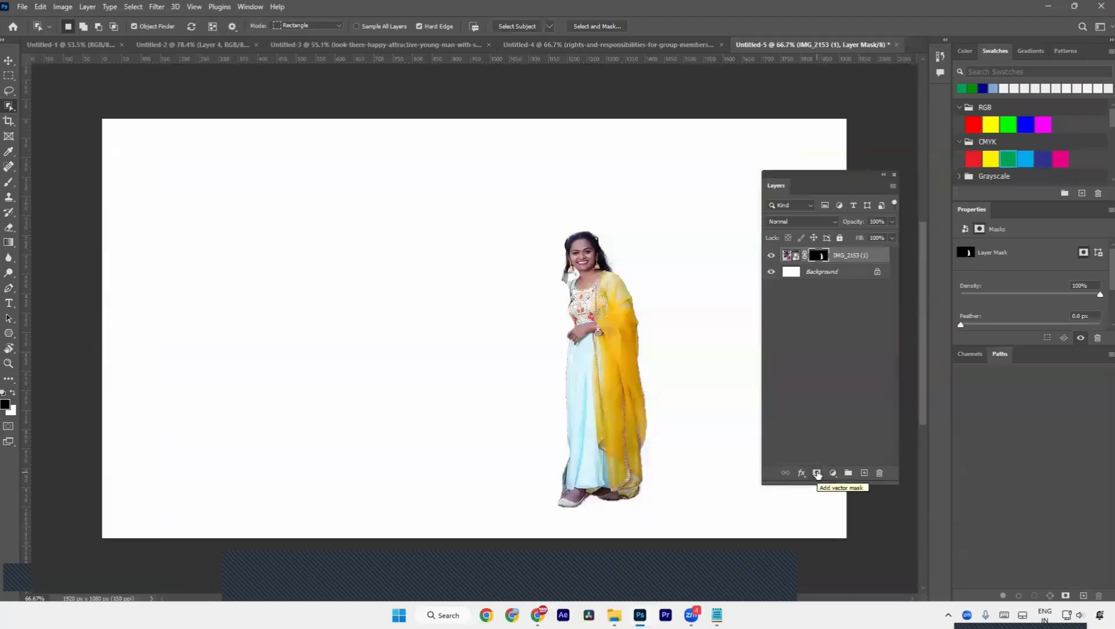
pyautogui.hotkey('ctrl', 'z')
pyautogui.hotkey('ctrl', 'd')
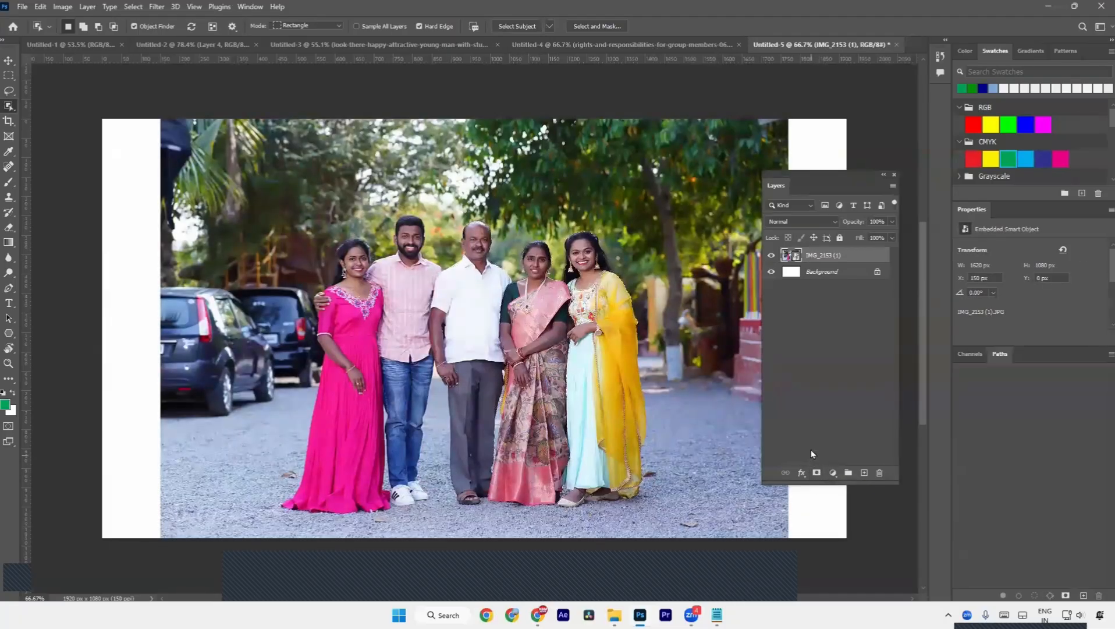
# - Activate the Magic Wand tool and create a new blank document of 1920 by 1080 px
pyautogui.press('a')
pyautogui.click(9, 108)
pyautogui.rightClick(8, 108)
pyautogui.click(64, 127)
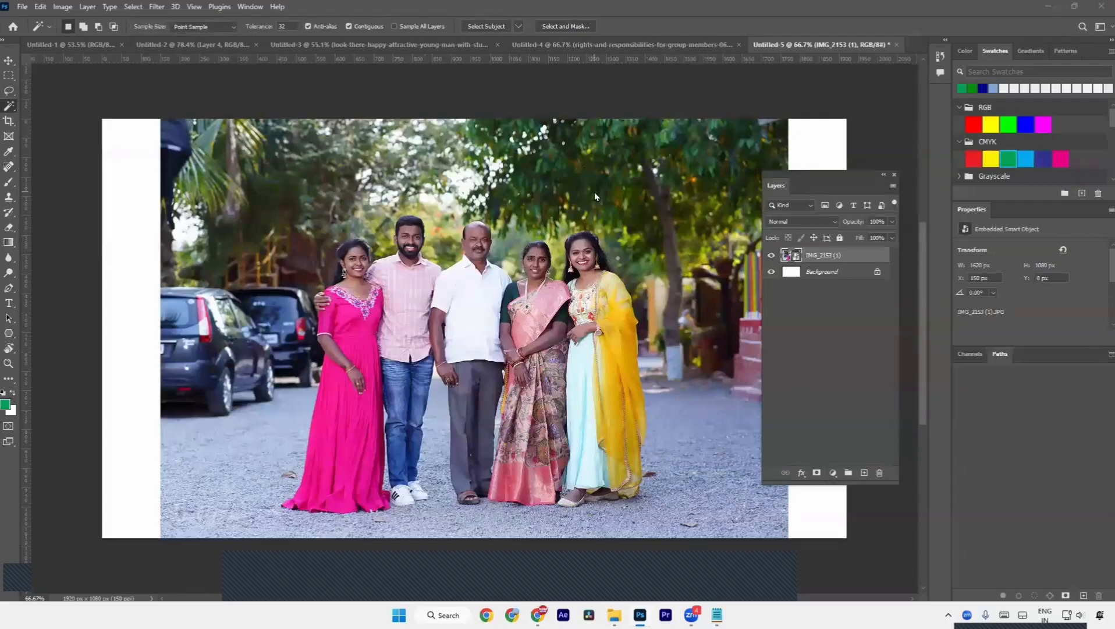
pyautogui.hotkey('alt', 'Tab')
pyautogui.hotkey('alt', 'Tab')
pyautogui.hotkey('ctrl', 'n')
pyautogui.press('Return')
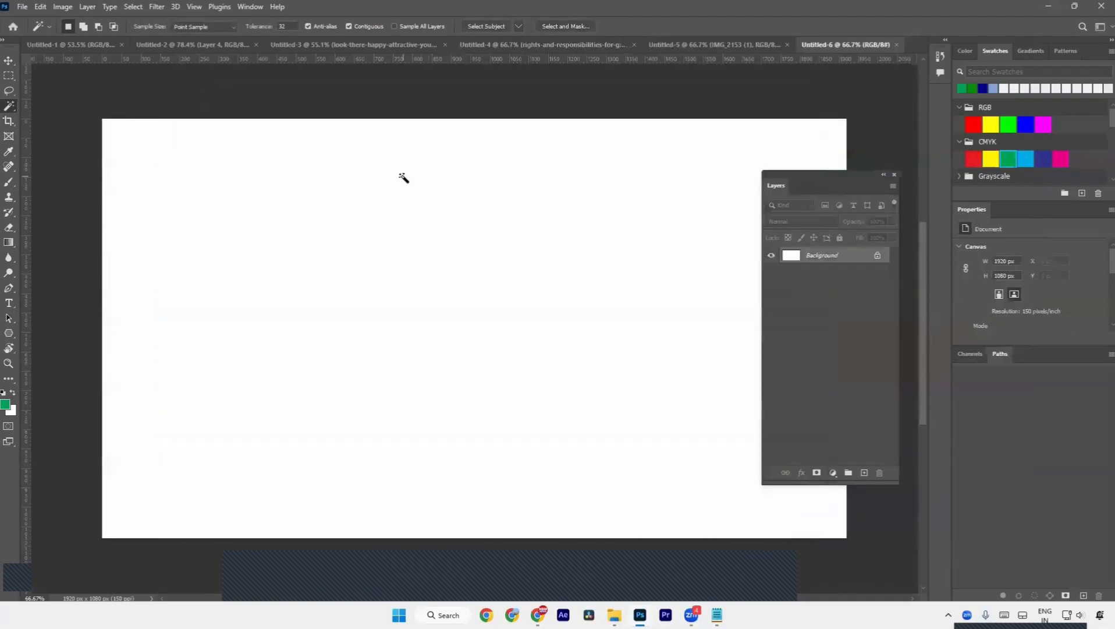
# - Place the photo of the man in the red sweater against a blue wall from the Downloads folder into the blank document
pyautogui.rightClick(9, 106)
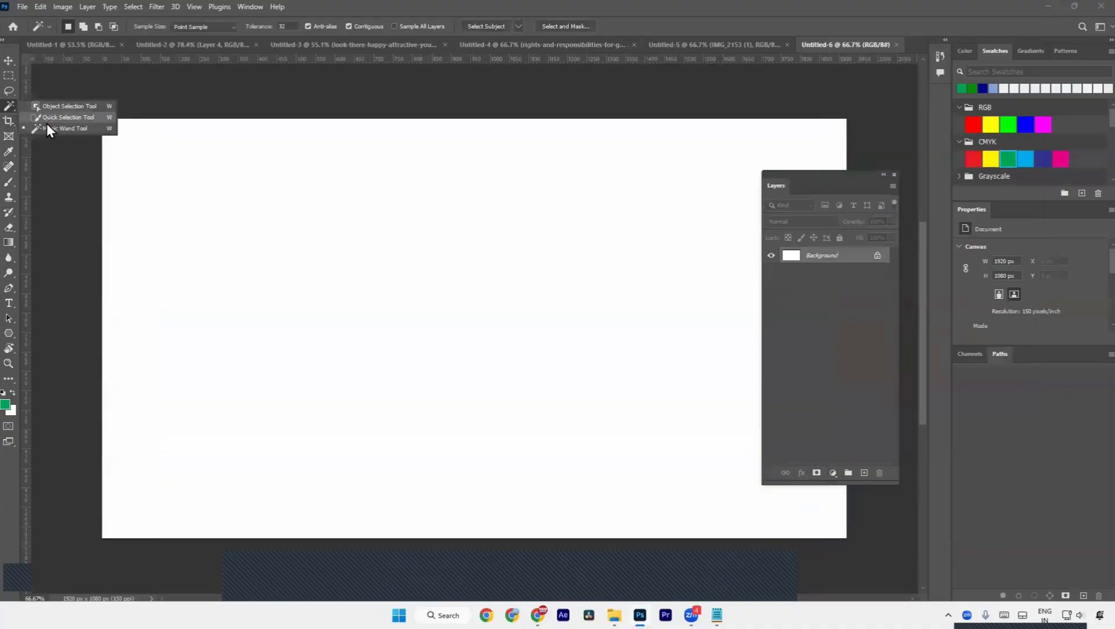
pyautogui.hotkey('alt', 'Tab')
pyautogui.hotkey('alt', 'Tab')
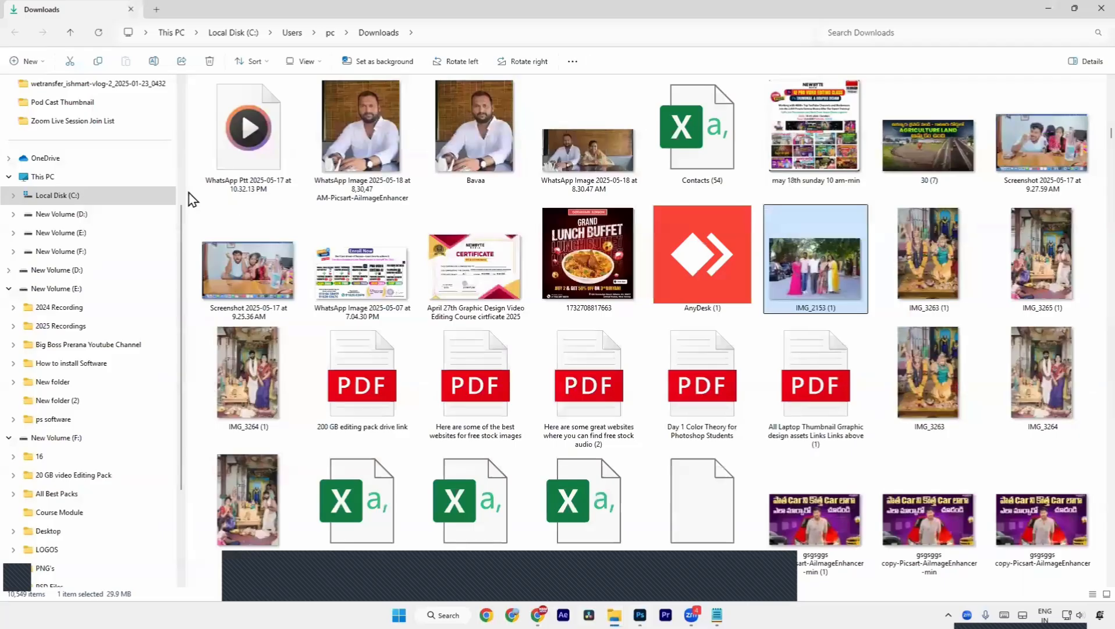
pyautogui.click(88, 196)
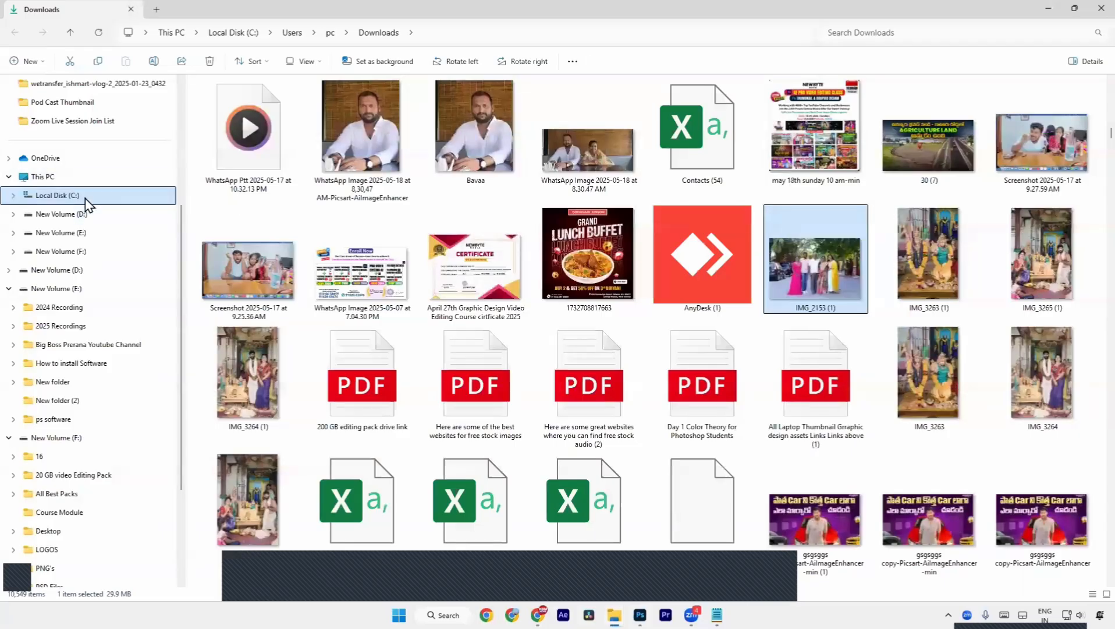
pyautogui.scroll(4, 90, 177)
pyautogui.click(91, 179)
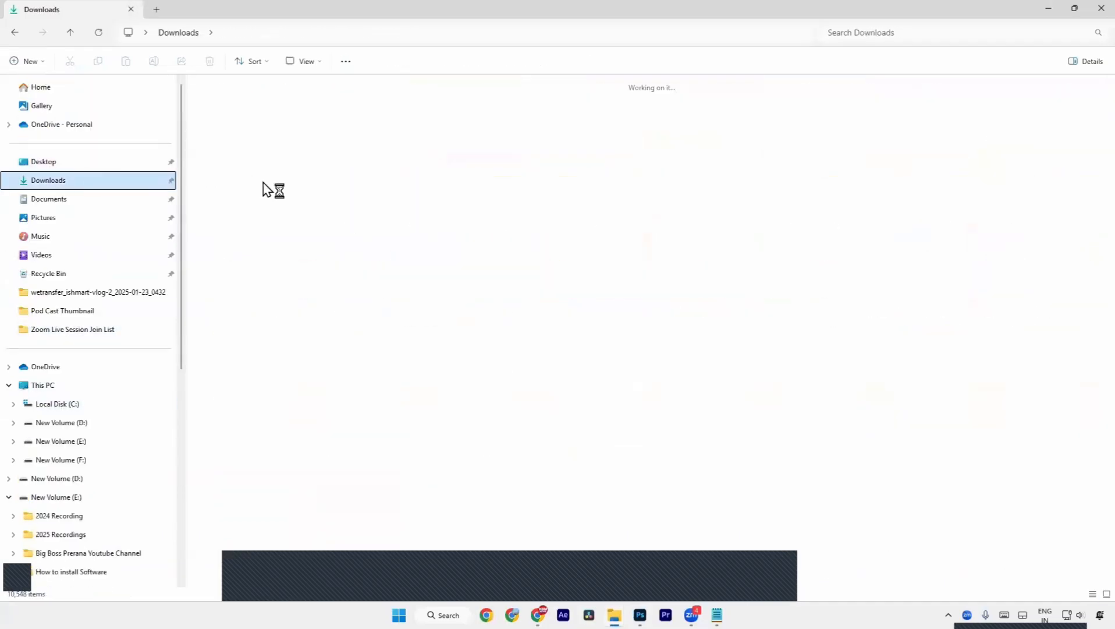
pyautogui.moveTo(637, 209); pyautogui.dragTo(513, 390)
pyautogui.press('Return')
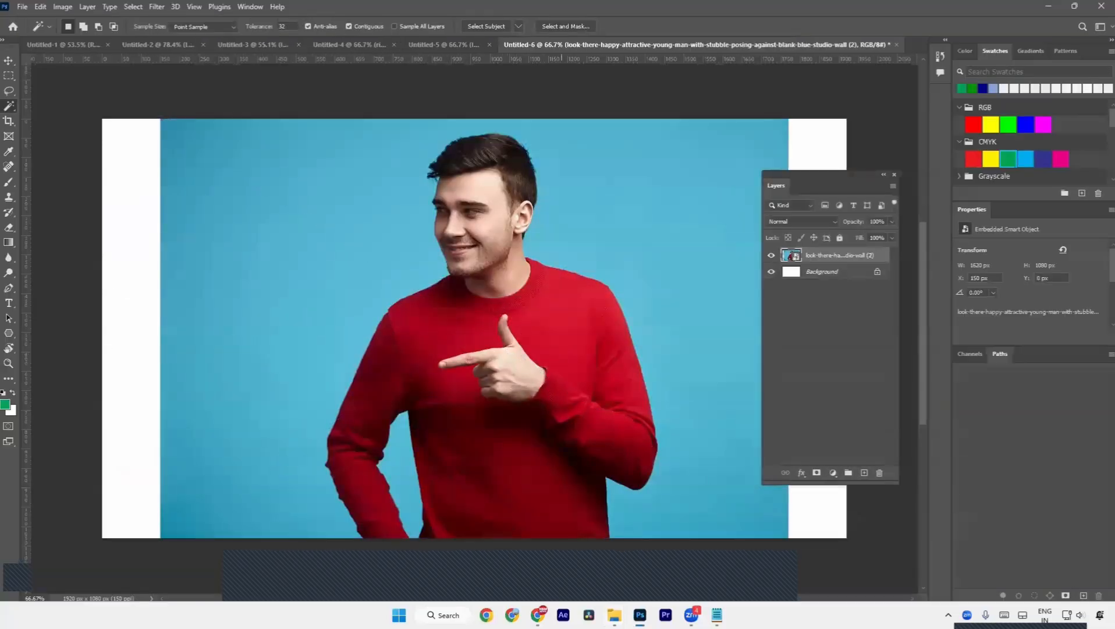
# - Review the tool variants grouped with the Magic Wand, Crop, Lasso and Rectangular Marquee tools
pyautogui.rightClick(7, 102)
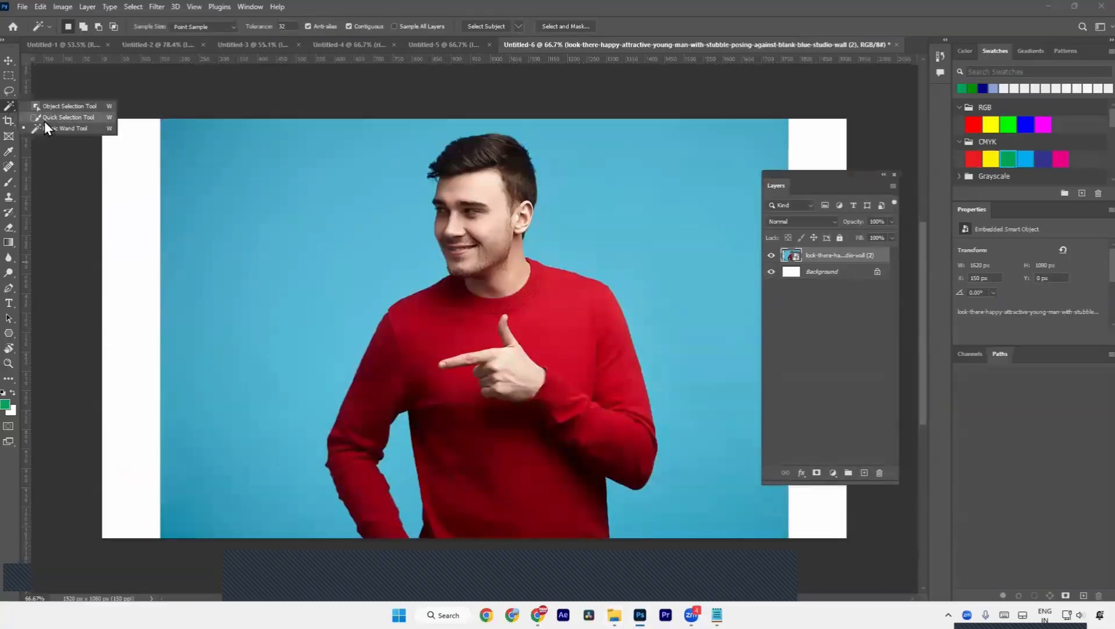
pyautogui.click(13, 123)
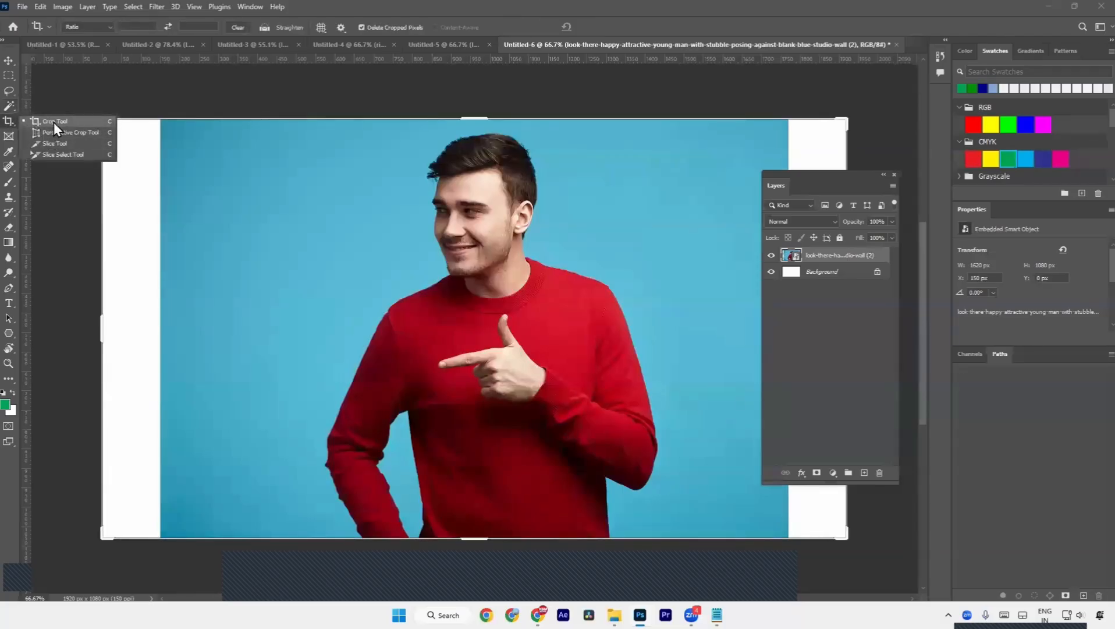
pyautogui.click(9, 107)
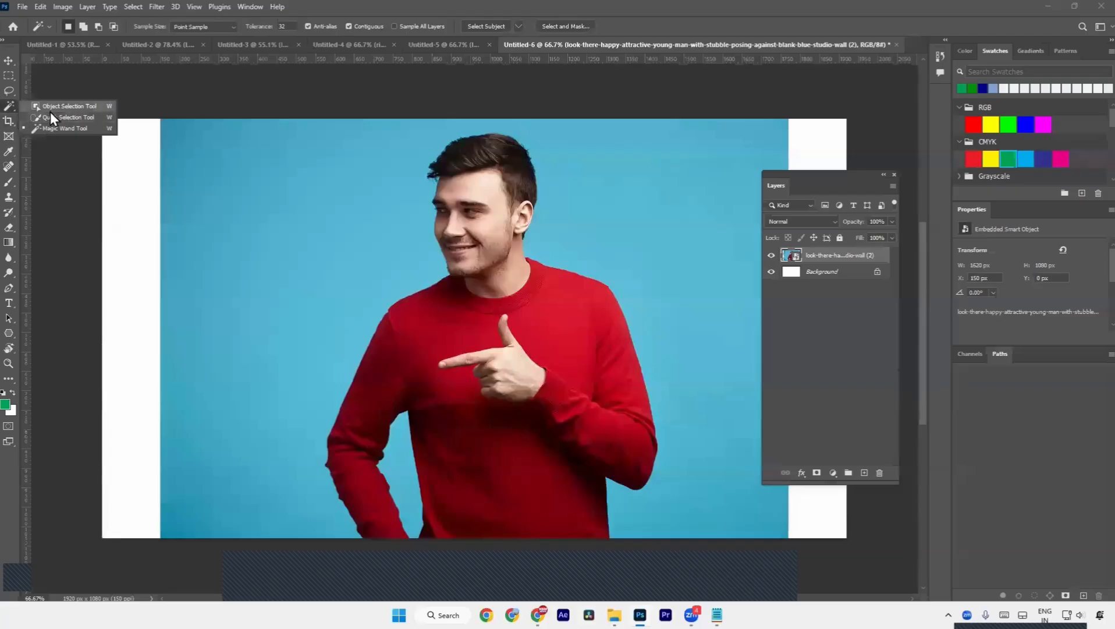
pyautogui.click(10, 91)
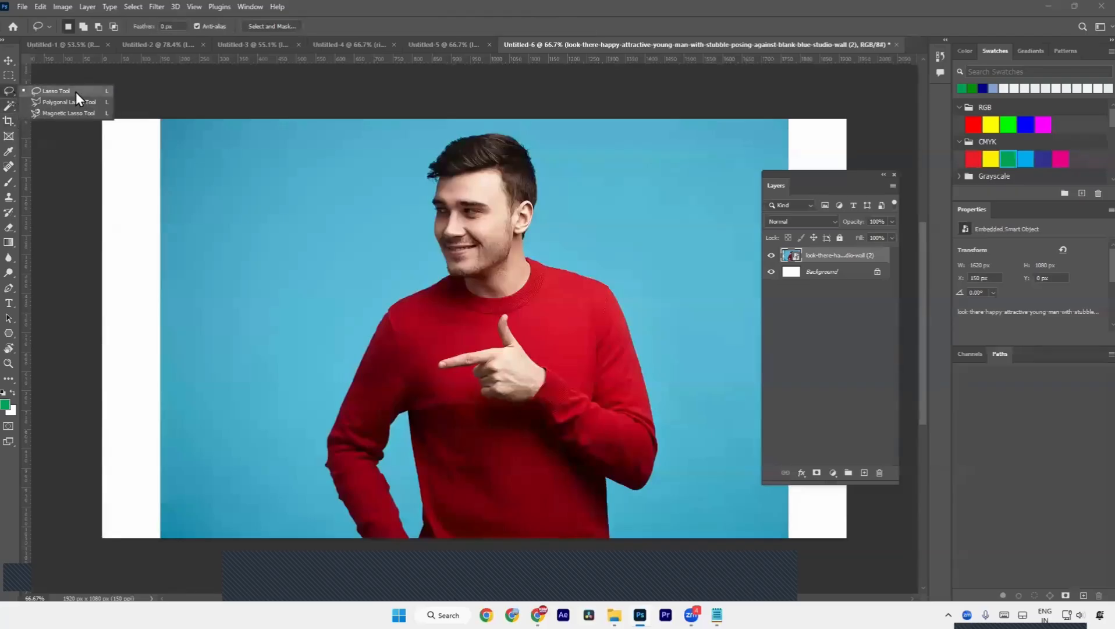
pyautogui.click(10, 75)
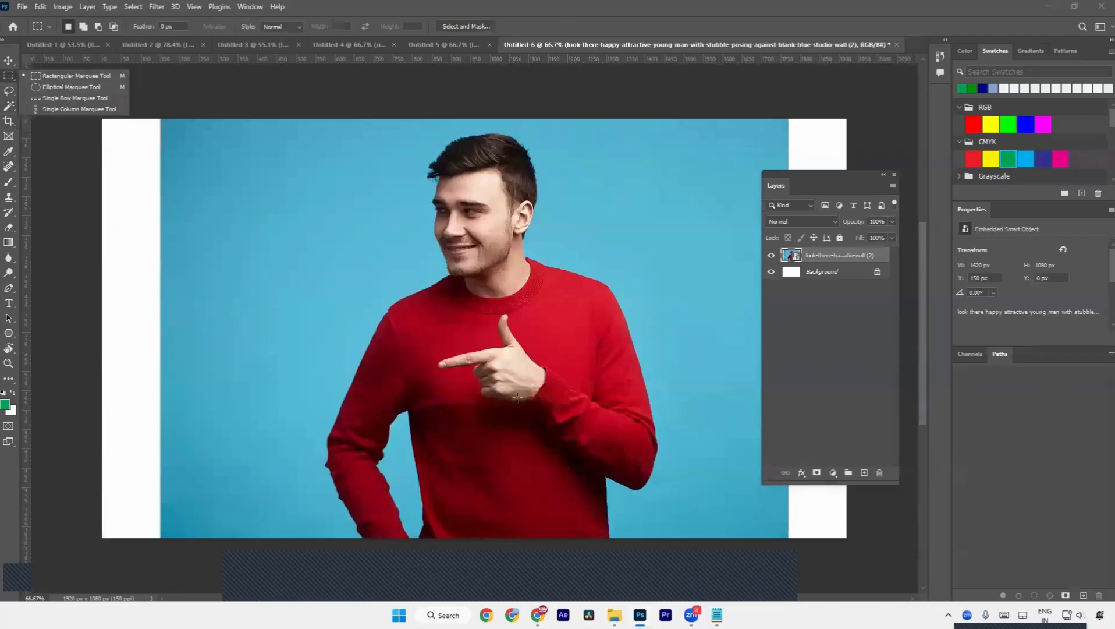
pyautogui.click(3, 102)
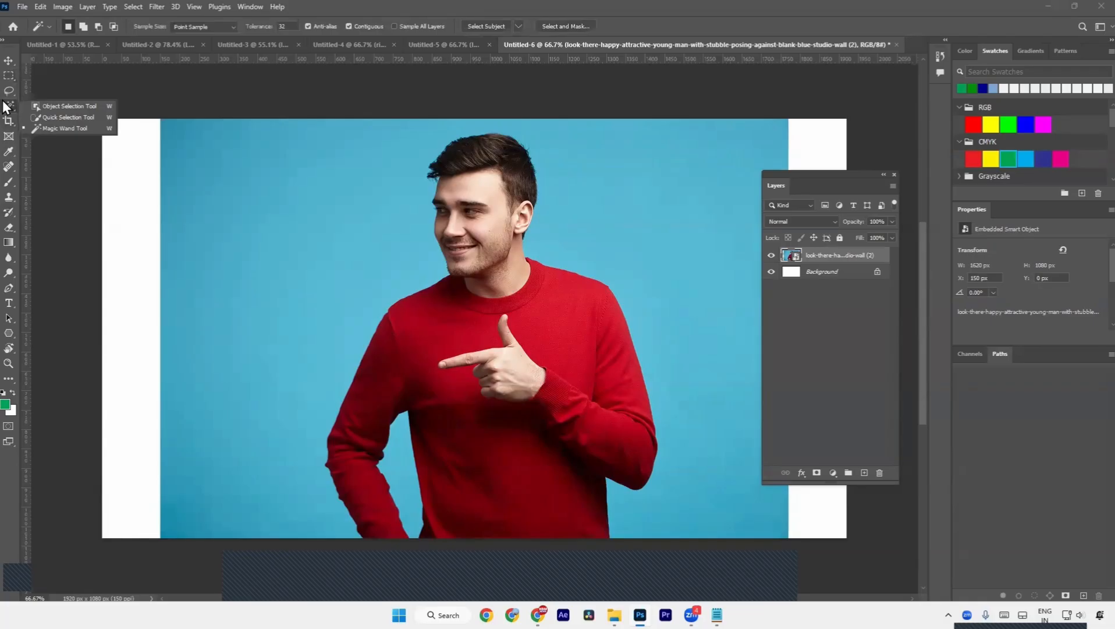
pyautogui.click(9, 80)
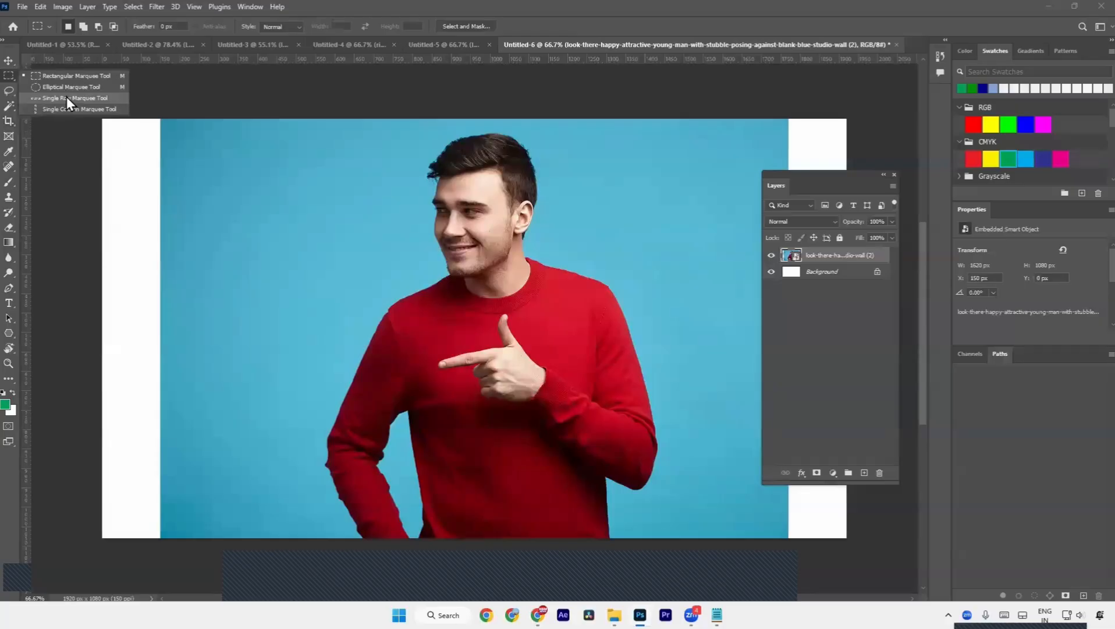
pyautogui.moveTo(9, 106); pyautogui.dragTo(39, 125)
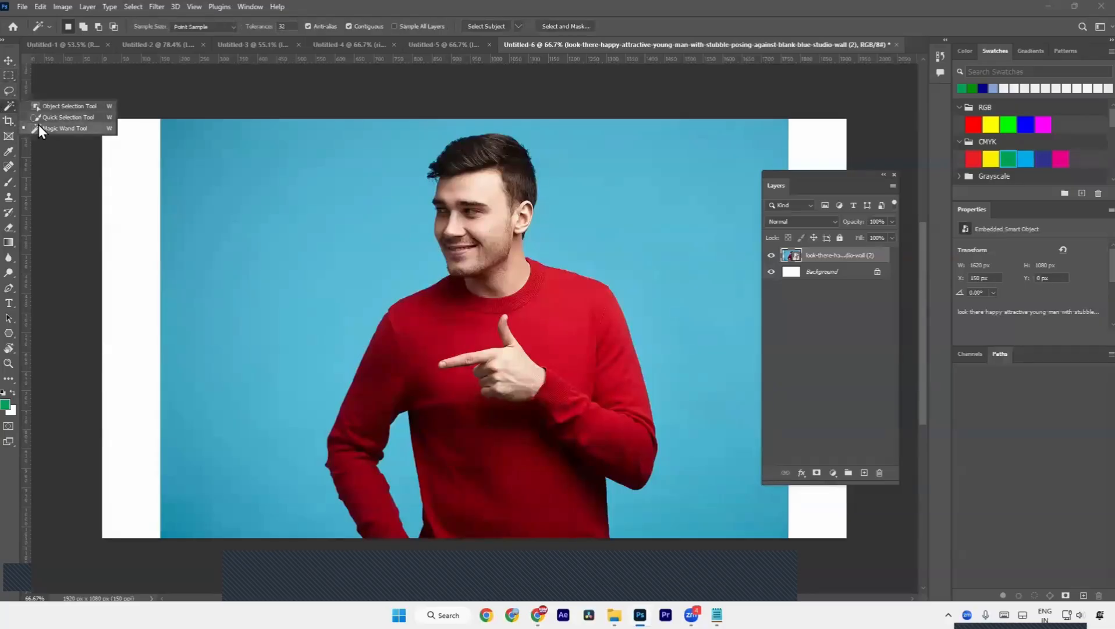
# - Try selecting different areas of the blue background with the Magic Wand at tolerance 32, and clear the selection
pyautogui.click(39, 129)
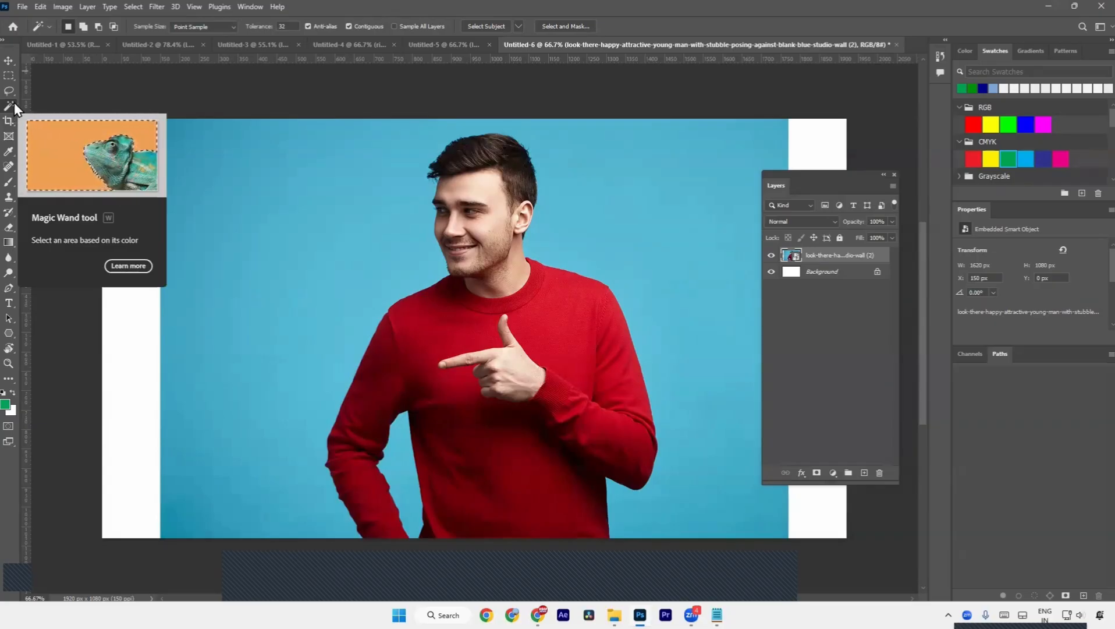
pyautogui.rightClick(14, 104)
pyautogui.click(44, 127)
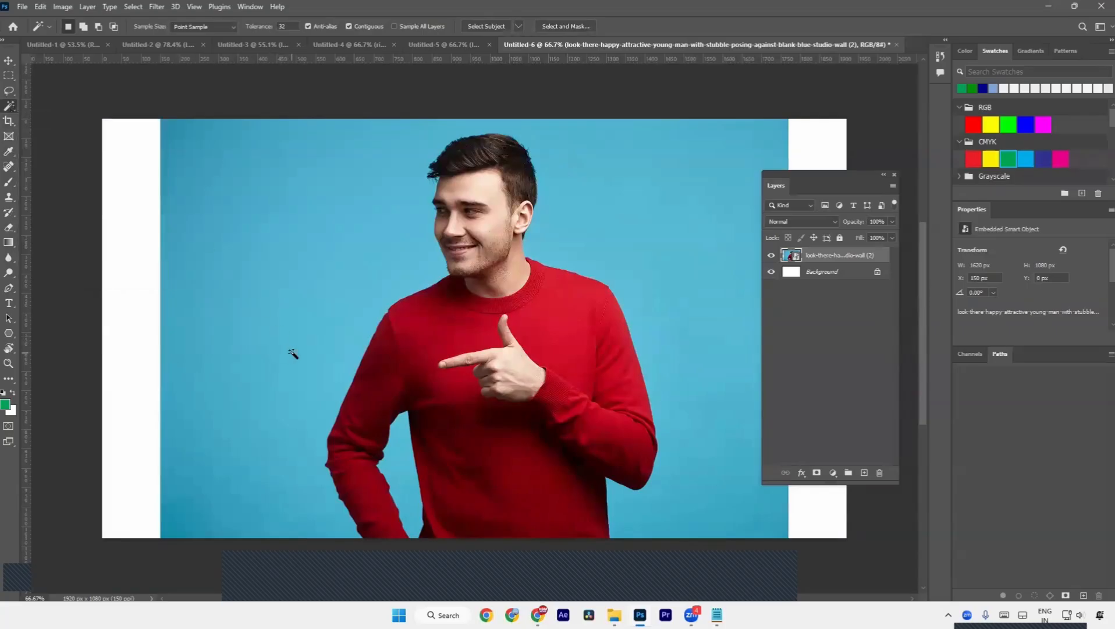
pyautogui.click(292, 358)
pyautogui.click(208, 520)
pyautogui.click(758, 532)
pyautogui.hotkey('ctrl', 'd')
# - Select the whole blue background, including the gap inside the bent arm, with the Magic Wand's Add to Selection, and mask the layer to it
pyautogui.click(725, 507)
pyautogui.click(84, 27)
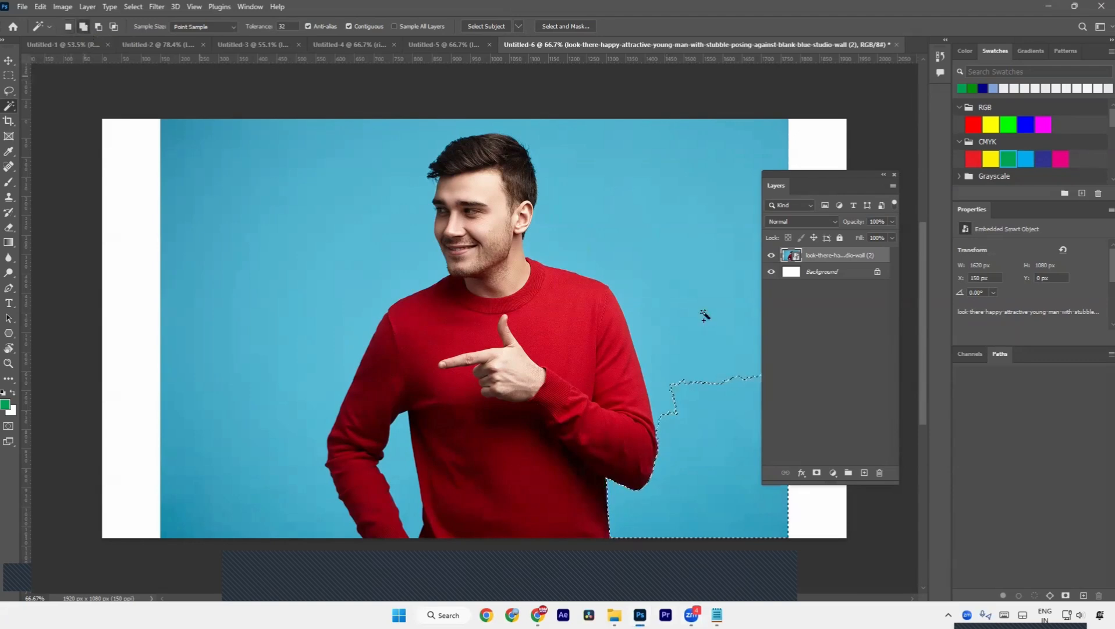
pyautogui.click(175, 159)
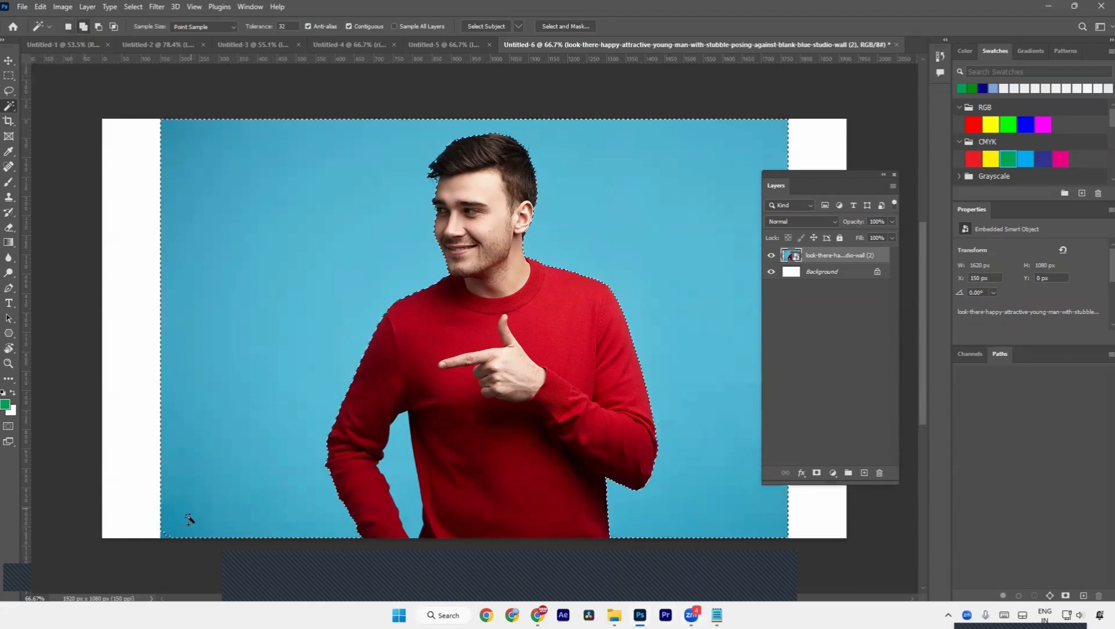
pyautogui.click(395, 460)
pyautogui.click(411, 524)
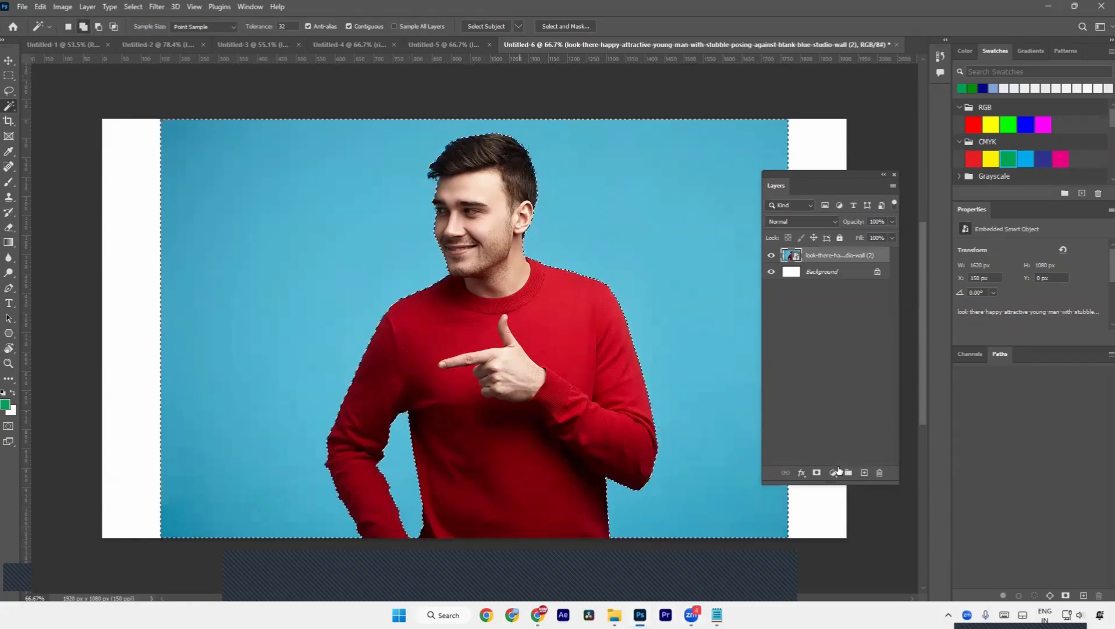
pyautogui.click(817, 472)
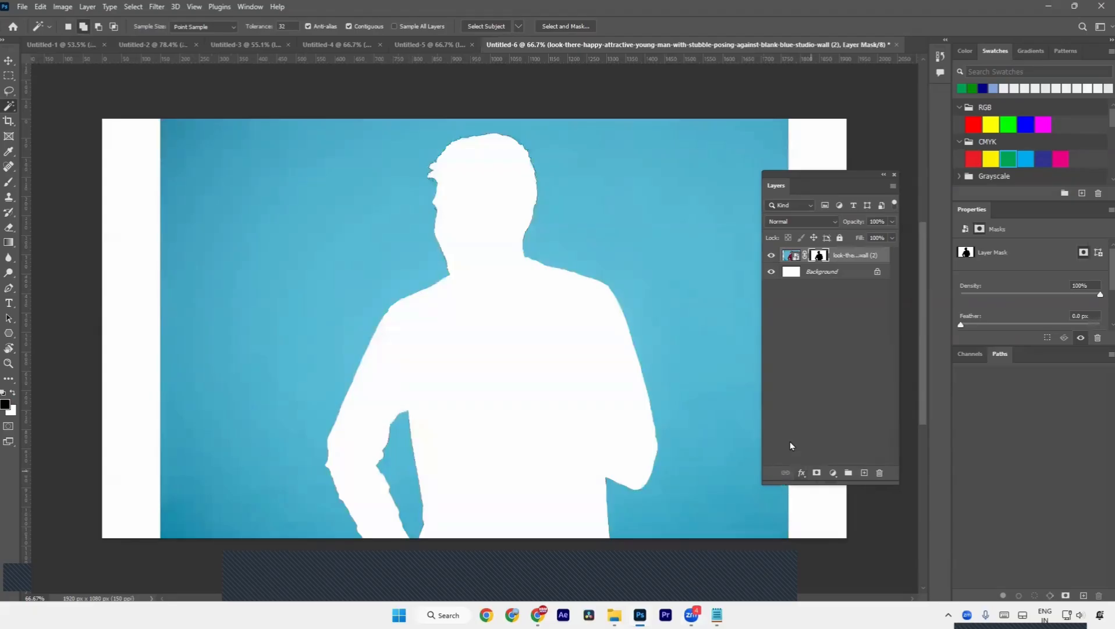
# - Undo the blue-background mask, and select parts of the ground and trees around the family in Untitled-5 with the Magic Wand
pyautogui.hotkey('ctrl', 'z')
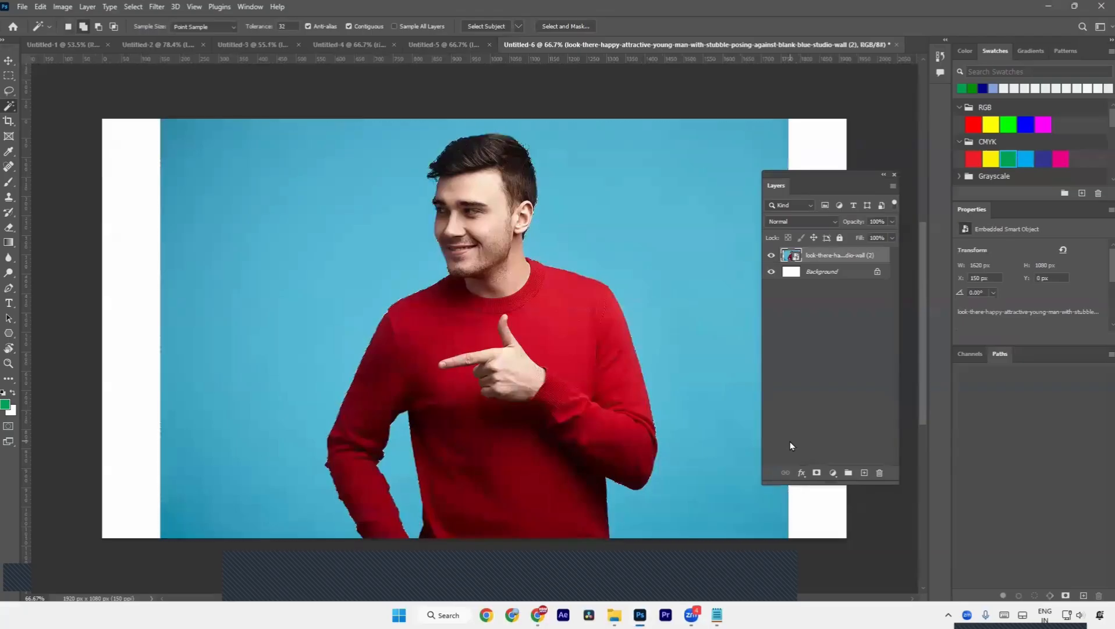
pyautogui.click(421, 47)
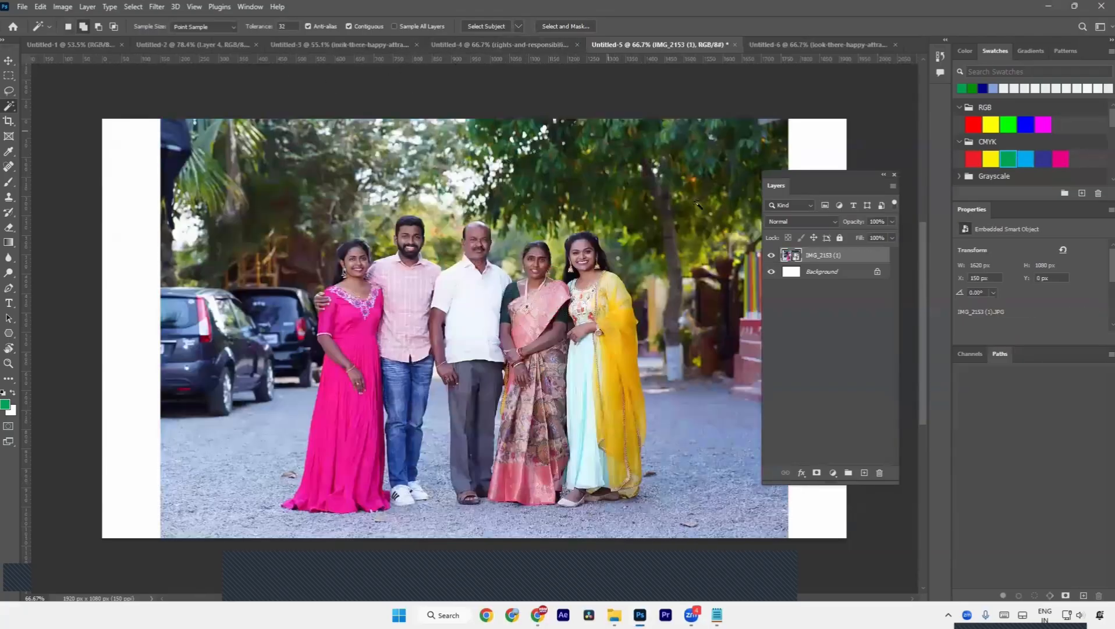
pyautogui.click(679, 436)
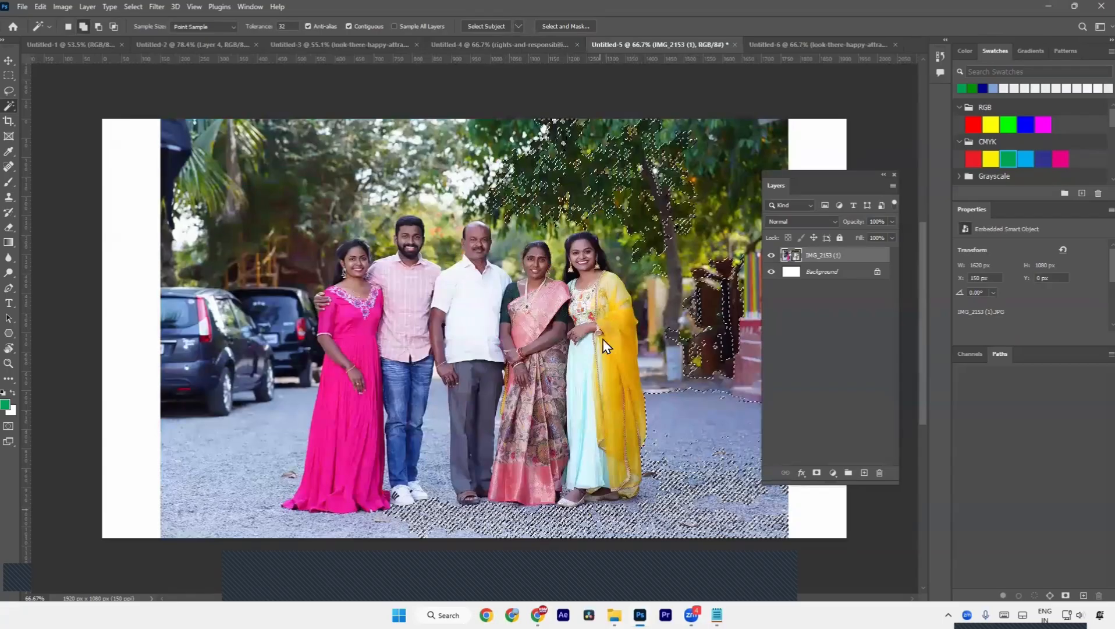
pyautogui.click(294, 412)
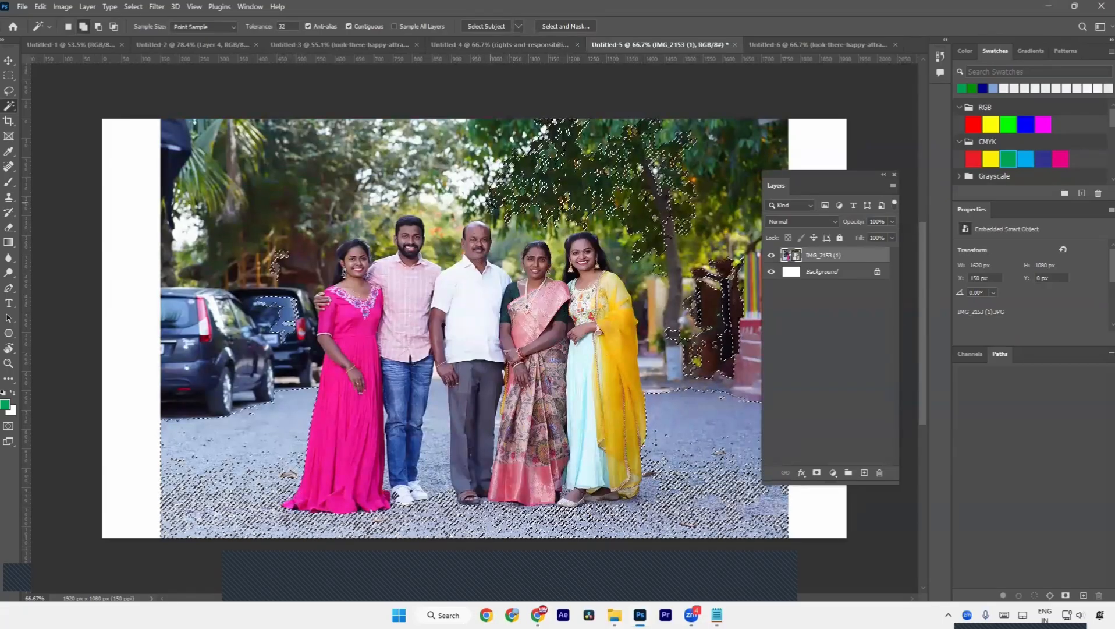
pyautogui.click(507, 249)
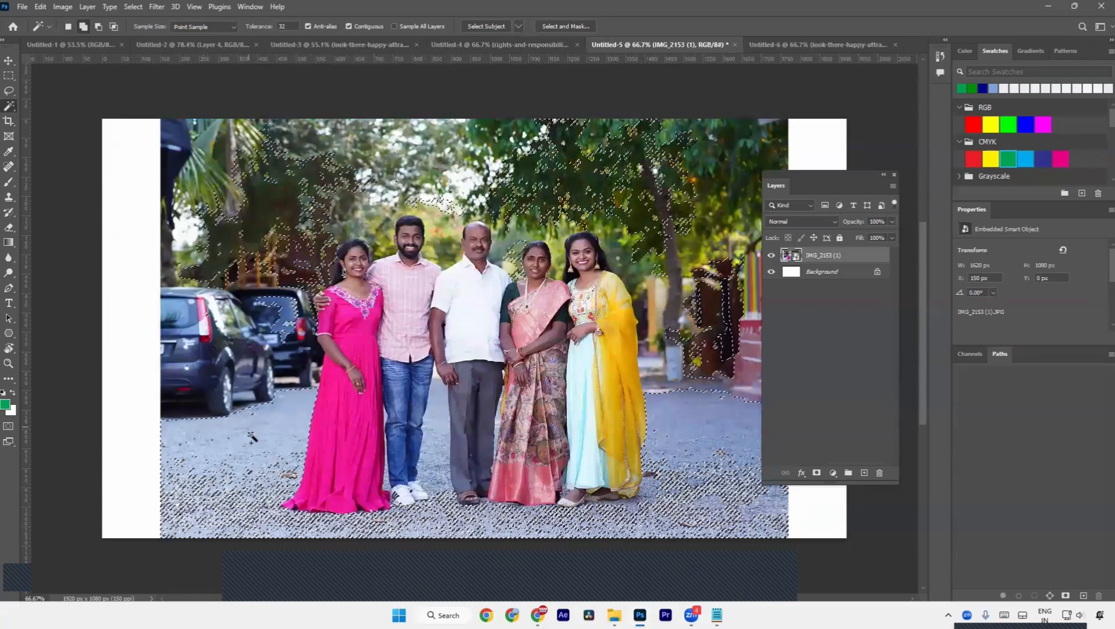
# - Reselect the blue background in Untitled-6 with the Magic Wand, clear the selection, and delete the photo layer of the man
pyautogui.click(775, 44)
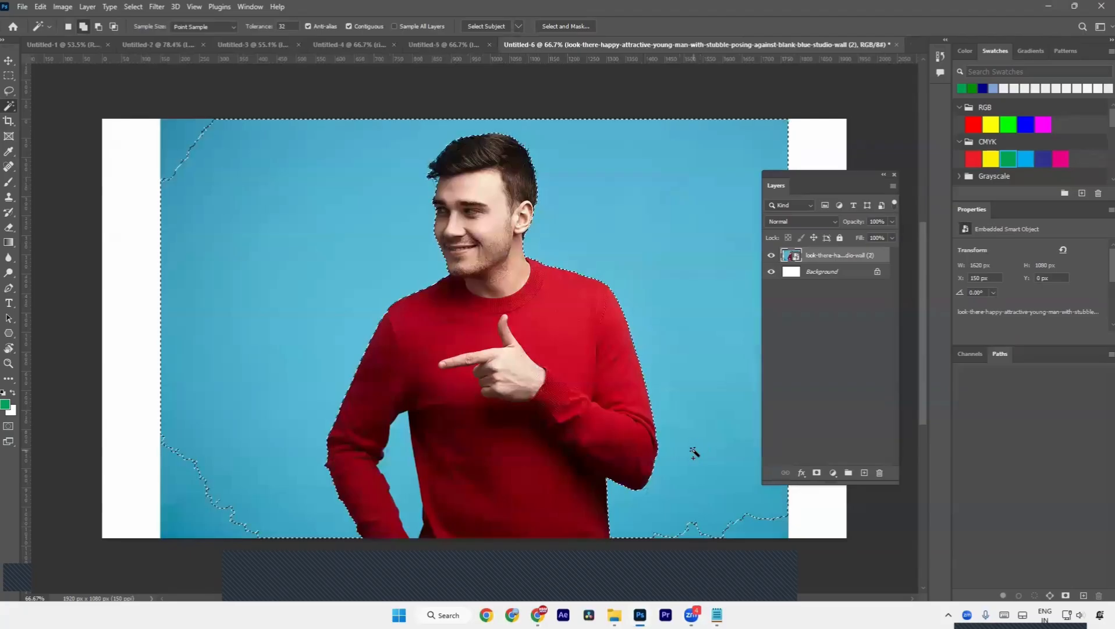
pyautogui.click(742, 511)
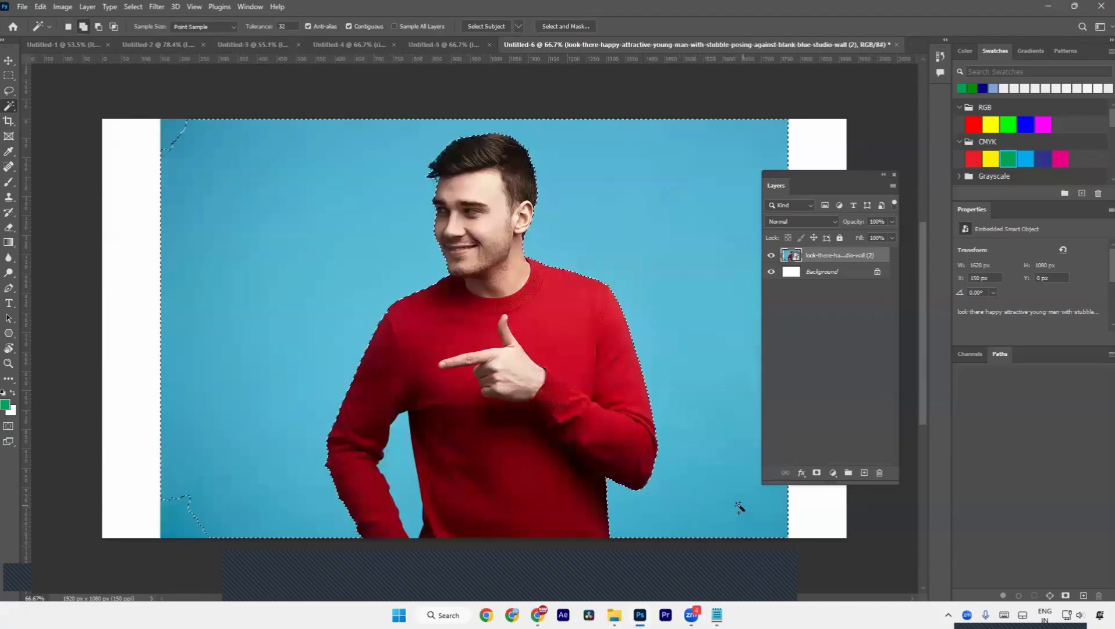
pyautogui.click(194, 519)
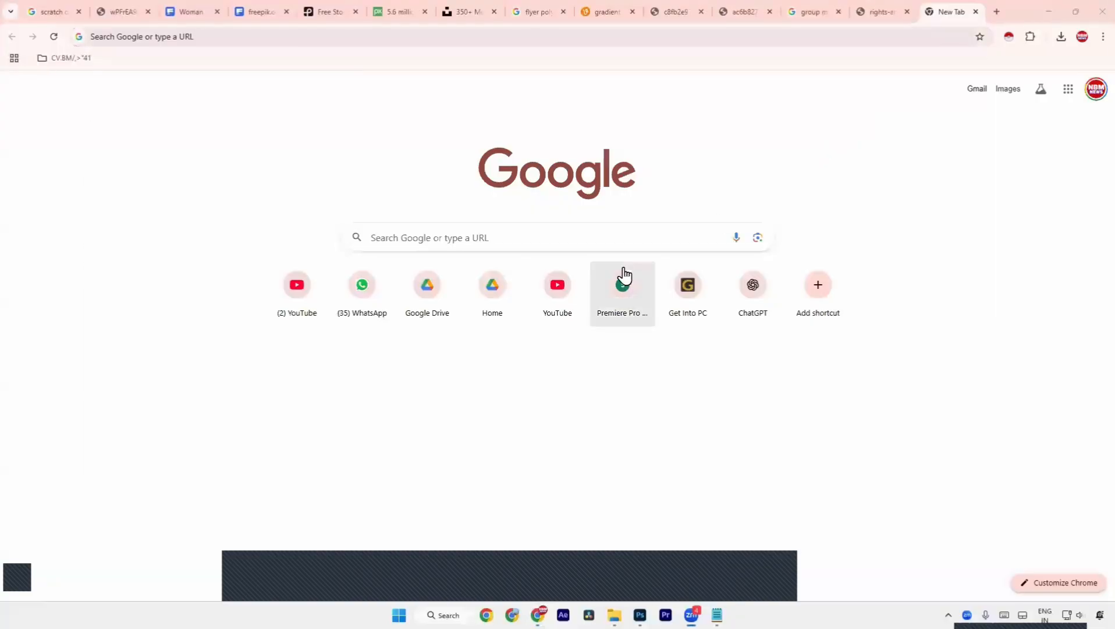
pyautogui.hotkey('alt', 'Tab')
pyautogui.hotkey('ctrl', 'd')
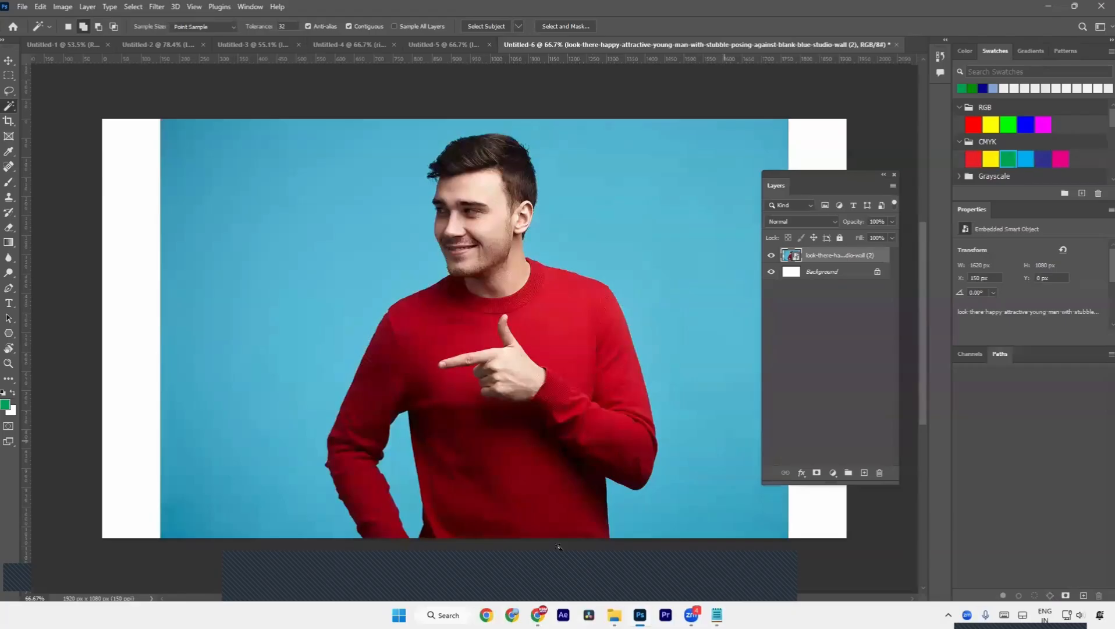
pyautogui.press('Delete')
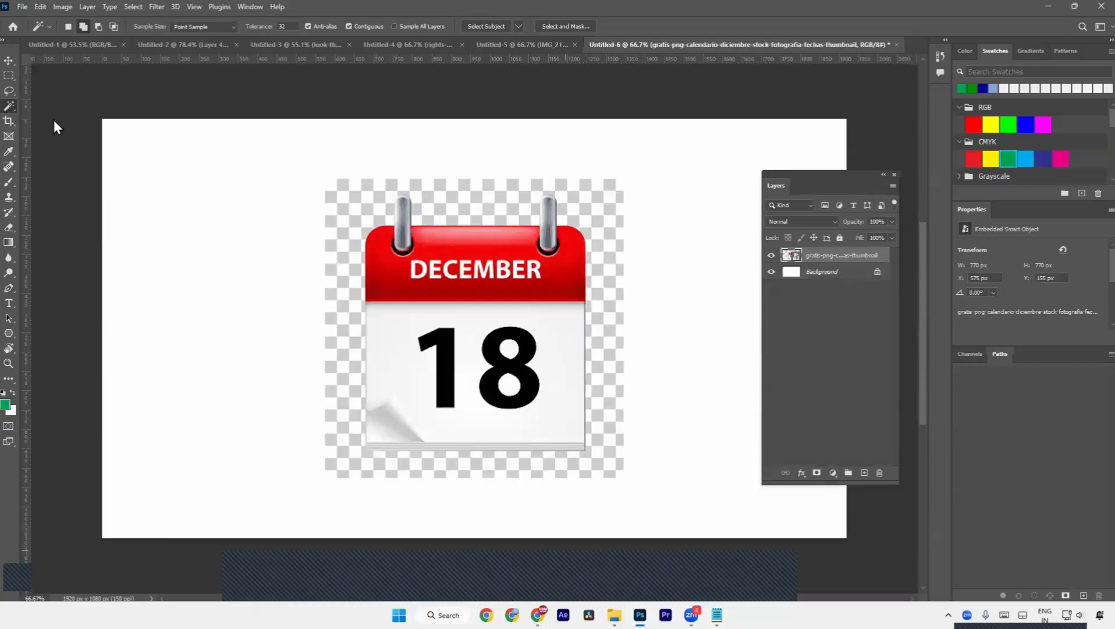
# - Try selecting the checkerboard background around the calendar with the Magic Wand, and clear the selection
pyautogui.click(9, 91)
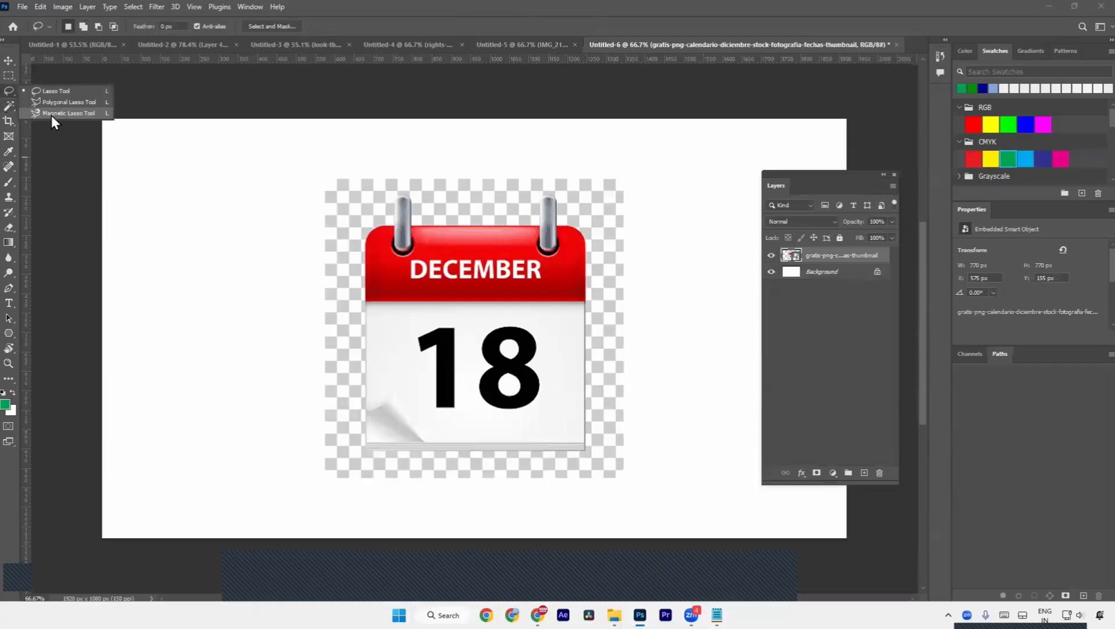
pyautogui.click(8, 105)
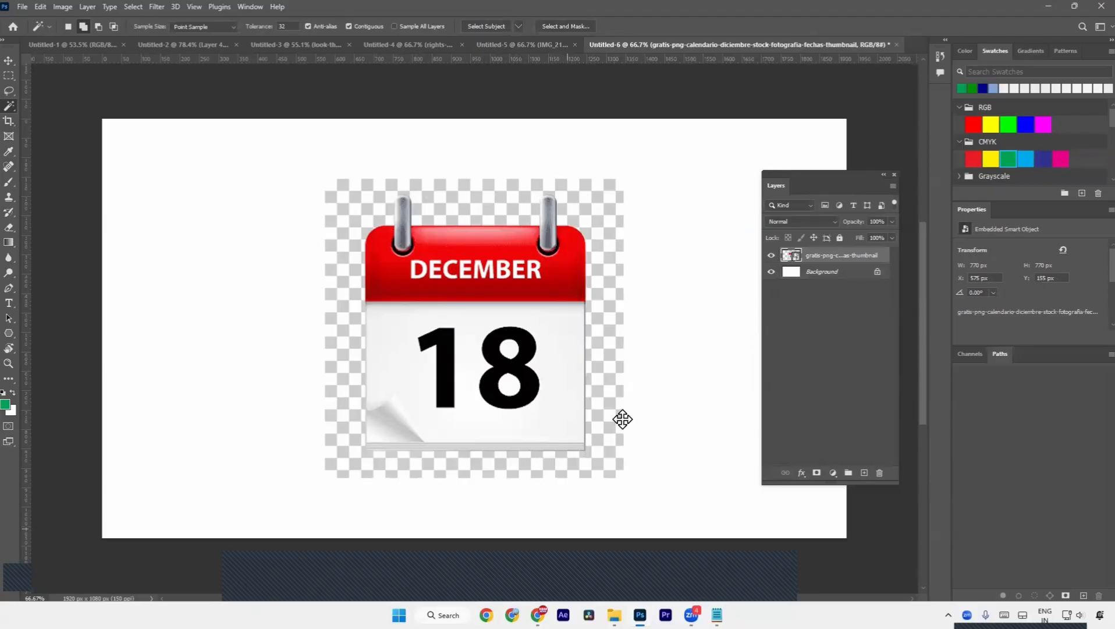
pyautogui.click(614, 454)
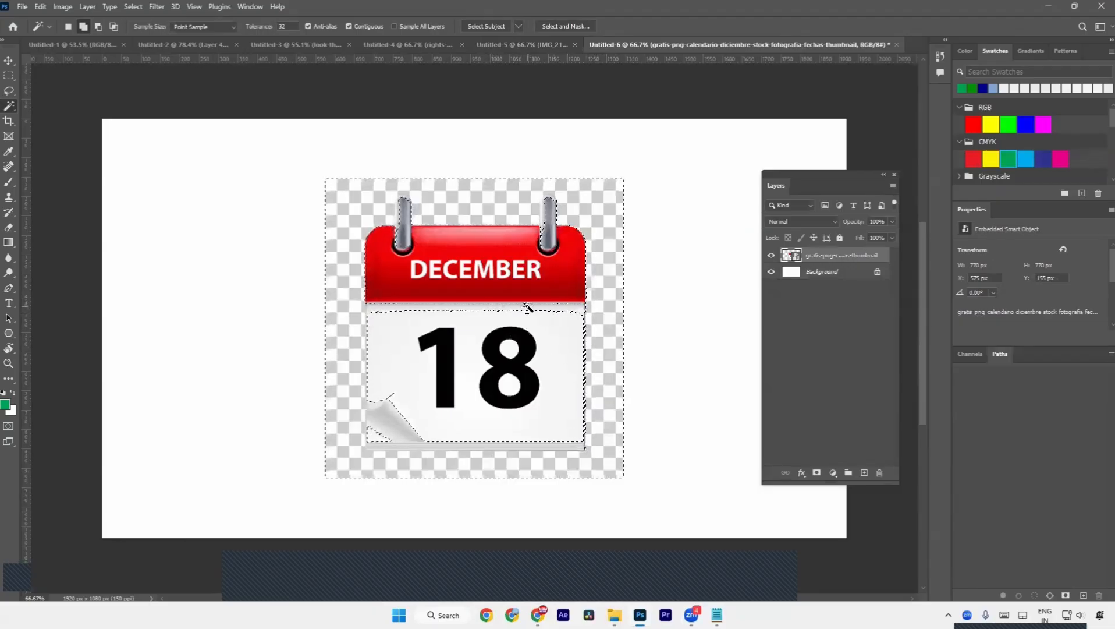
pyautogui.hotkey('ctrl', 'd')
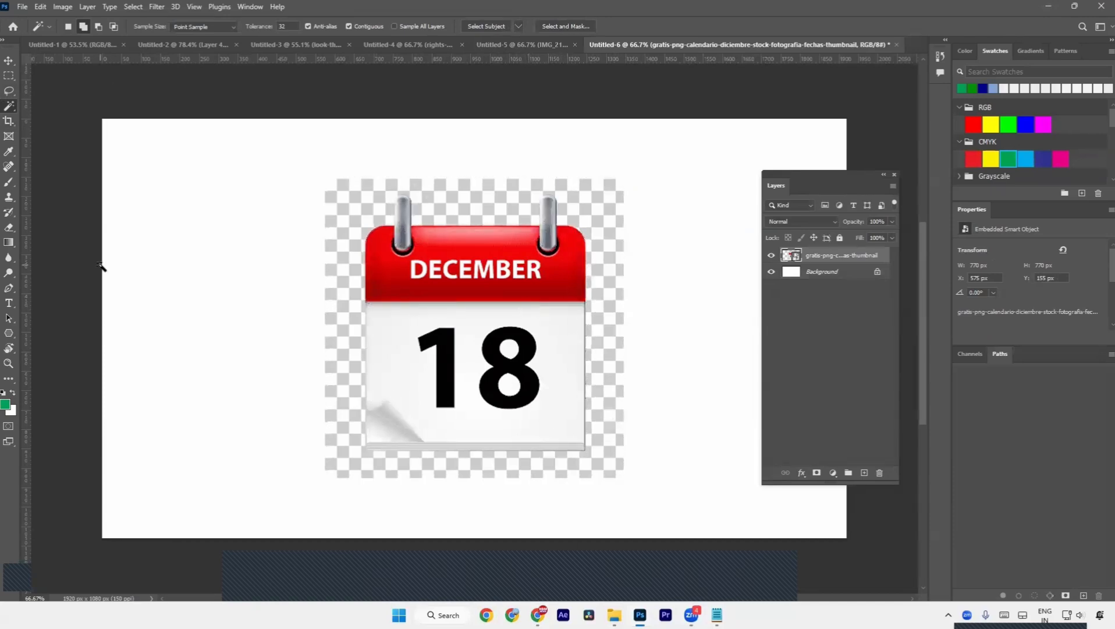
# - Try Select Subject on the calendar image, clear the selection, and return to the Magic Wand Tool
pyautogui.click(9, 91)
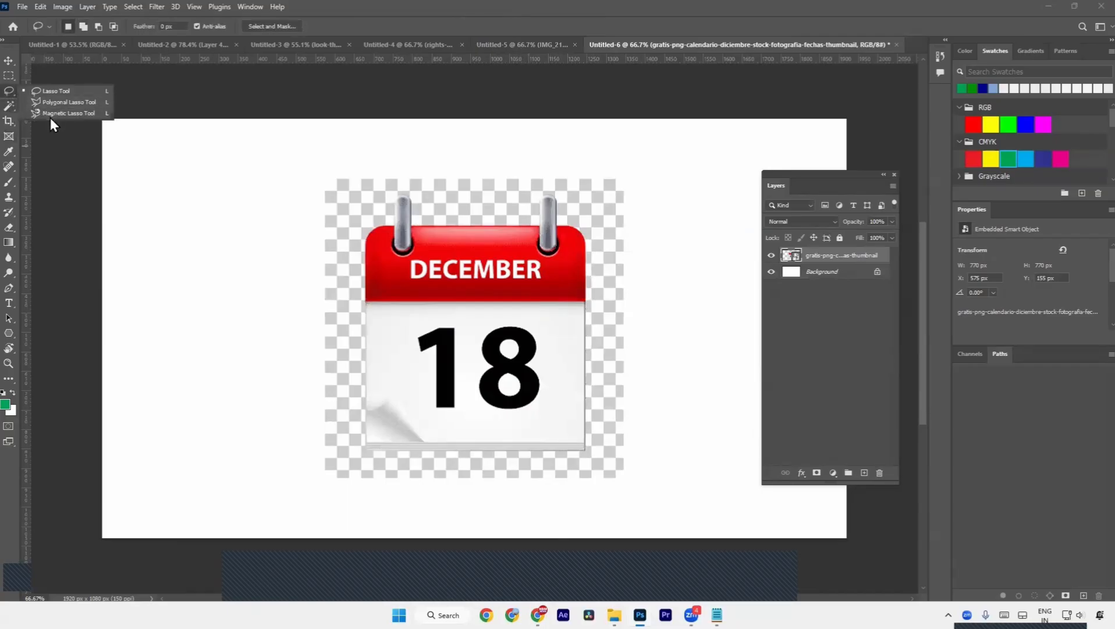
pyautogui.press('w')
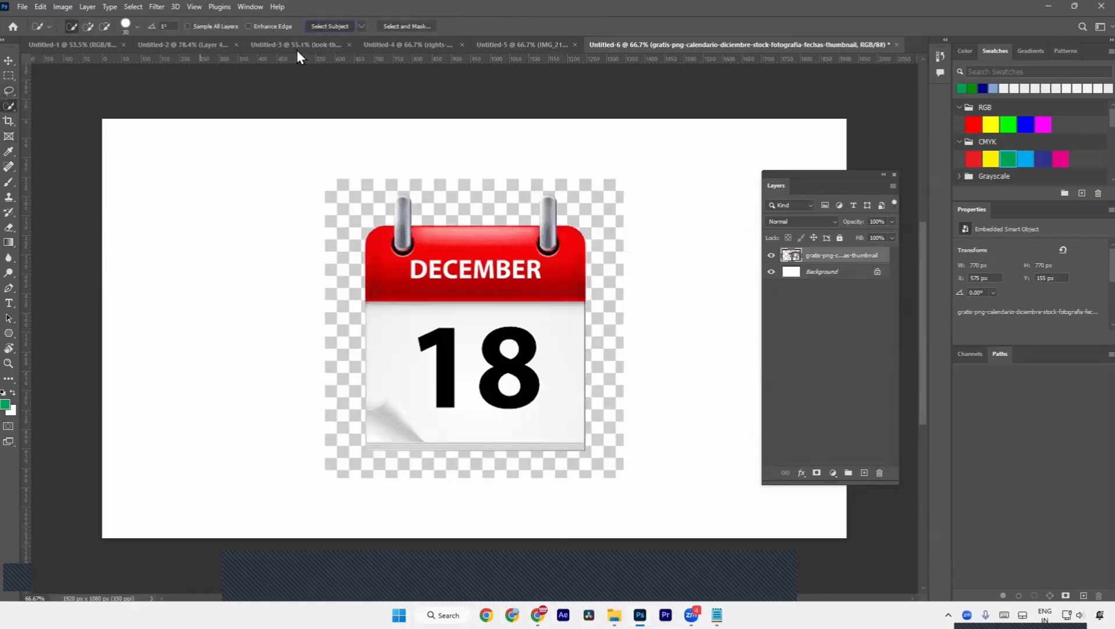
pyautogui.click(327, 26)
pyautogui.hotkey('ctrl', 'd')
pyautogui.press('a')
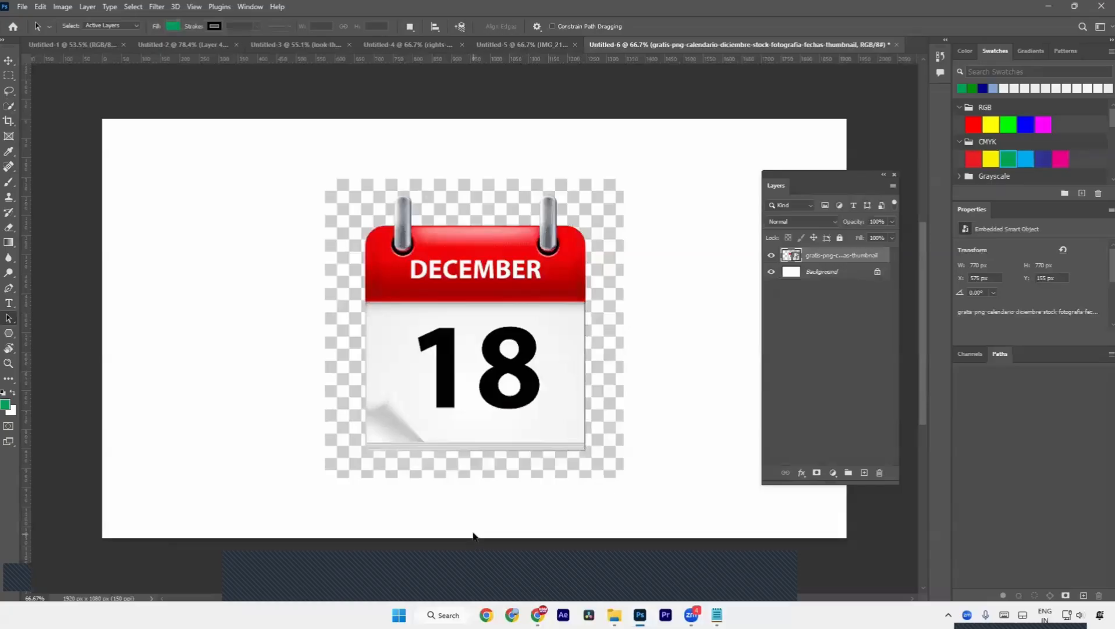
pyautogui.rightClick(8, 106)
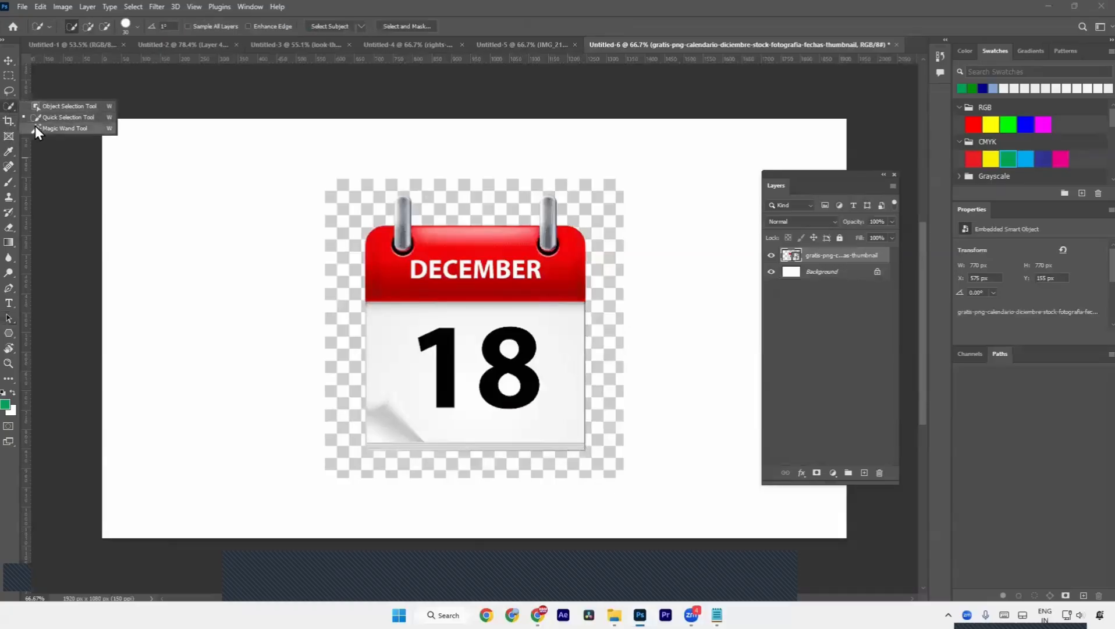
pyautogui.click(35, 125)
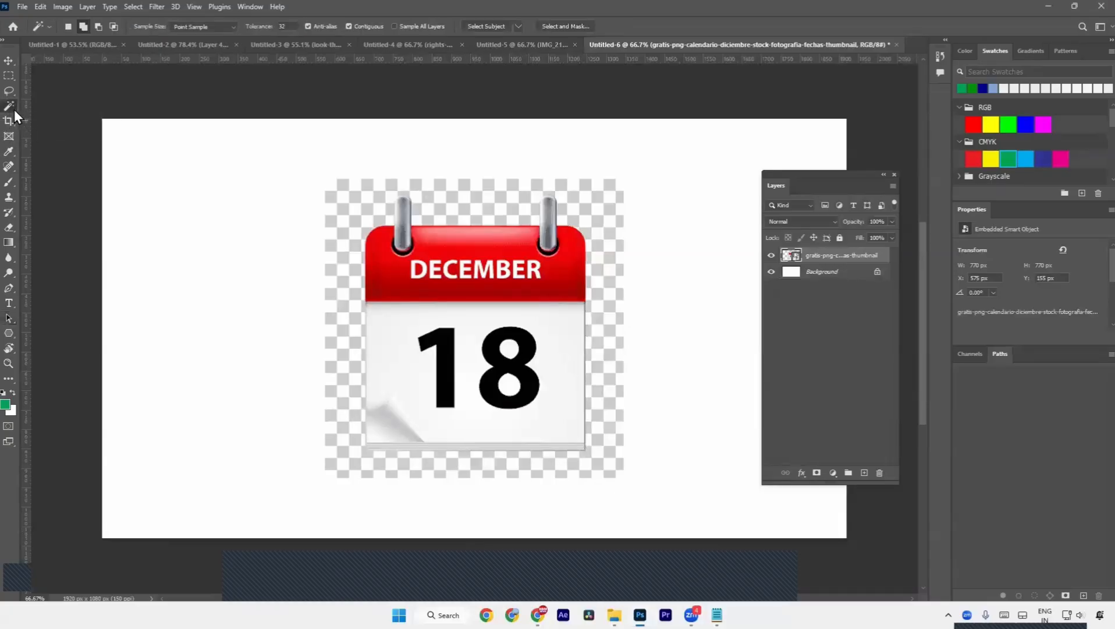
# - Review the open exercise documents, from the shapes in Untitled-1 and Untitled-2 to the images in Untitled-5 and Untitled-6
pyautogui.click(43, 44)
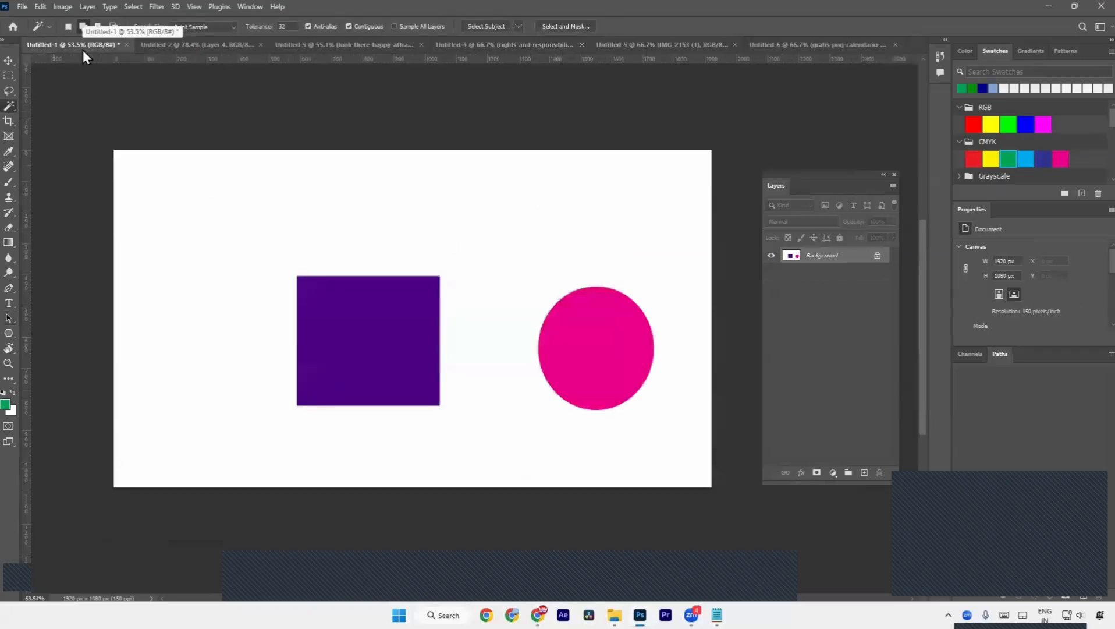
pyautogui.click(163, 47)
pyautogui.click(108, 43)
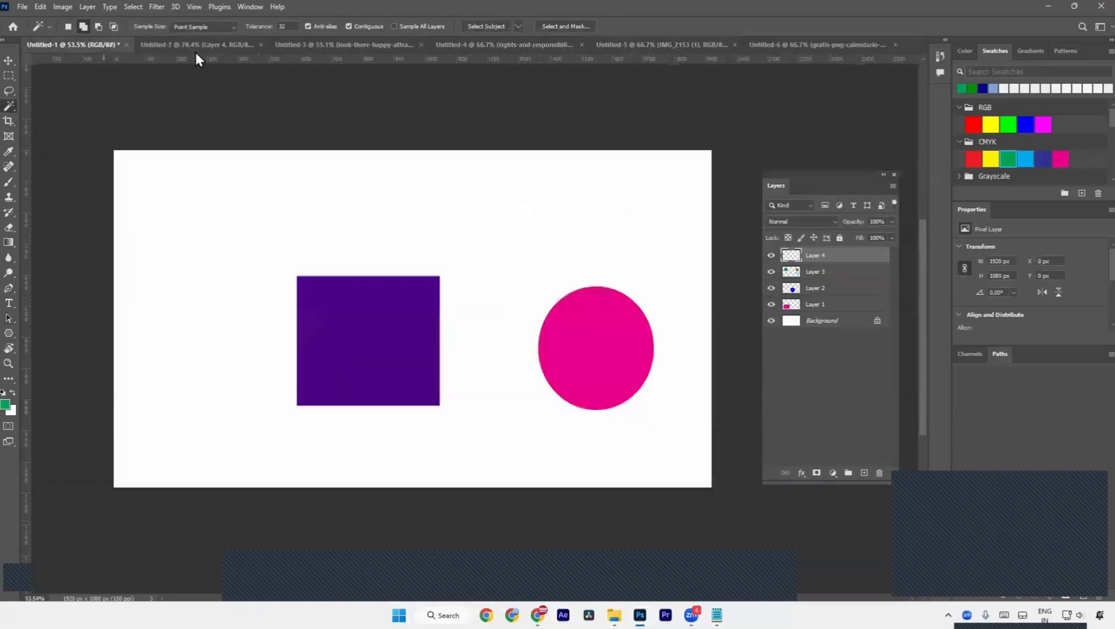
pyautogui.click(366, 50)
pyautogui.click(63, 44)
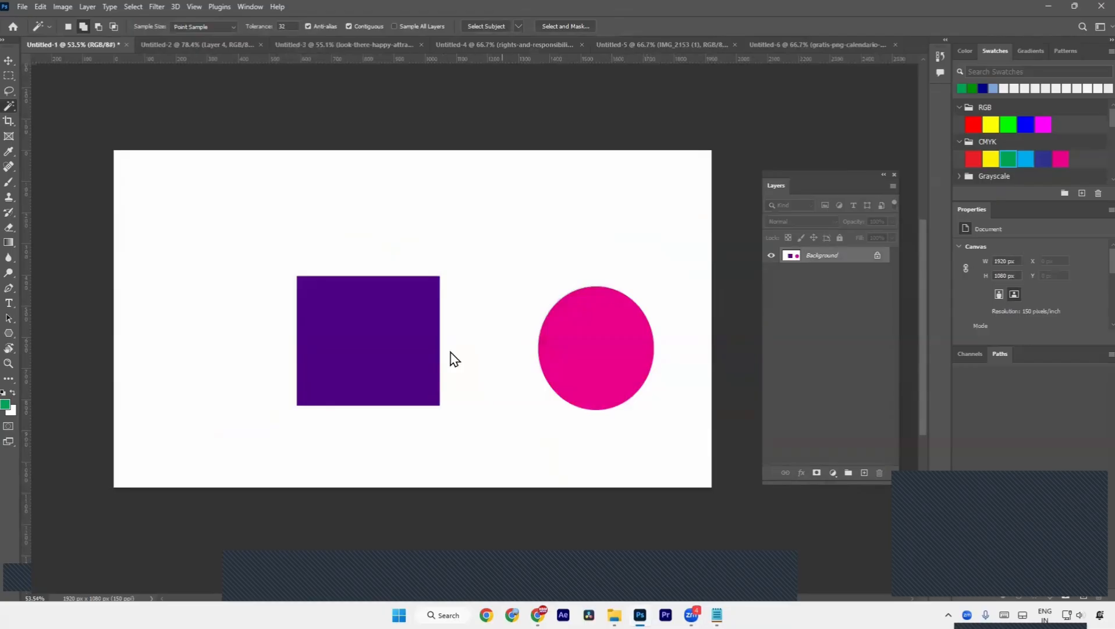
pyautogui.press('v')
pyautogui.click(757, 45)
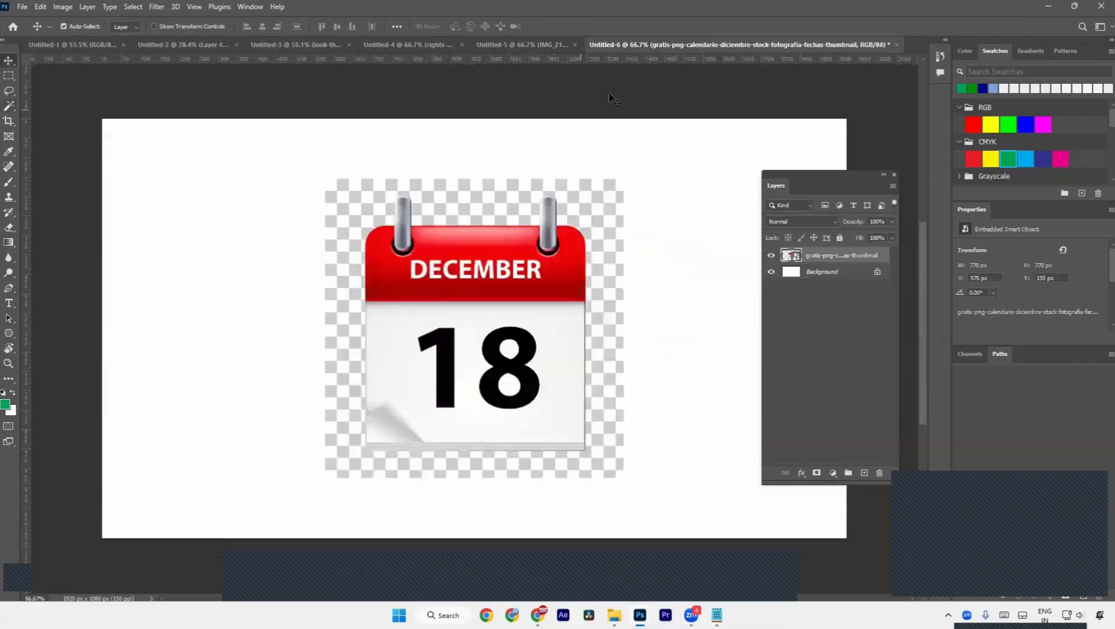
pyautogui.click(522, 47)
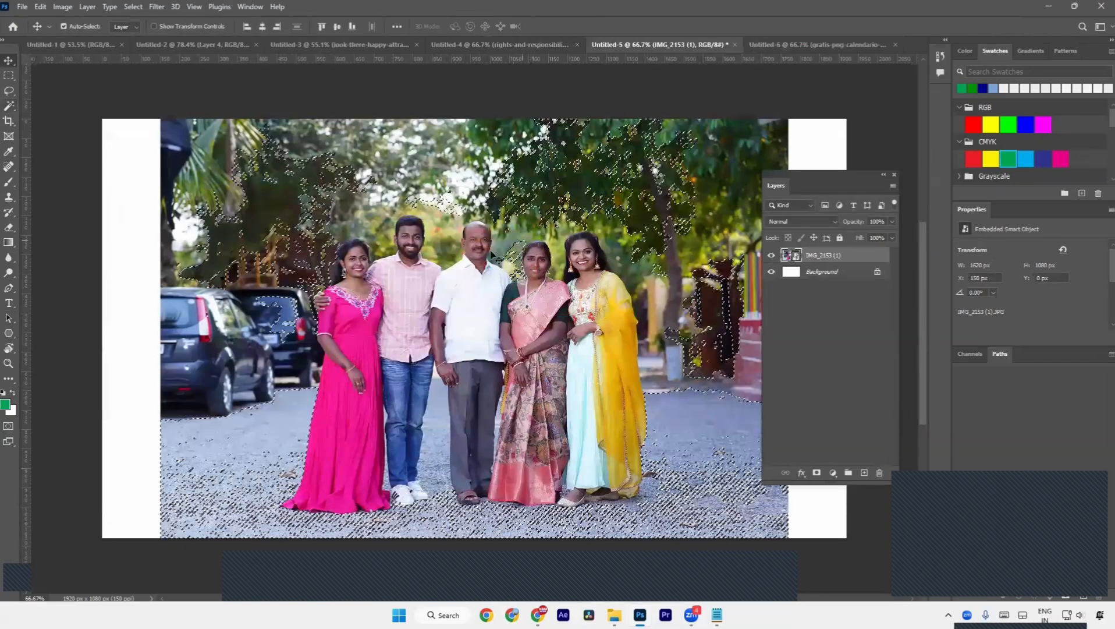
# - Try moving the cutout of the man in the suit in Untitled-4, and undo the move
pyautogui.click(486, 47)
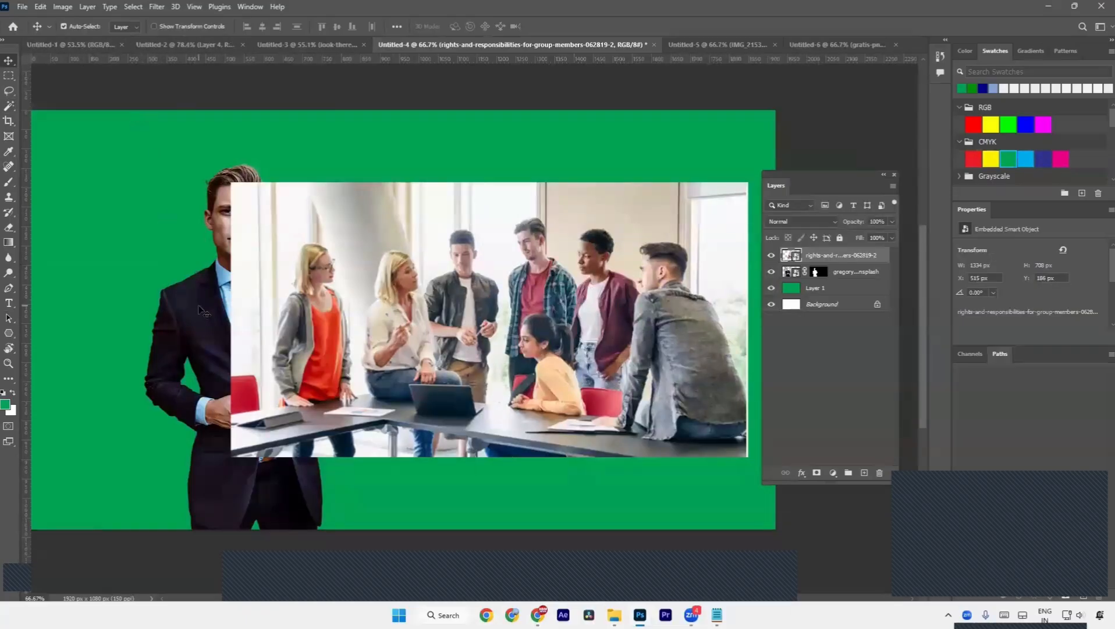
pyautogui.moveTo(202, 310); pyautogui.dragTo(62, 46)
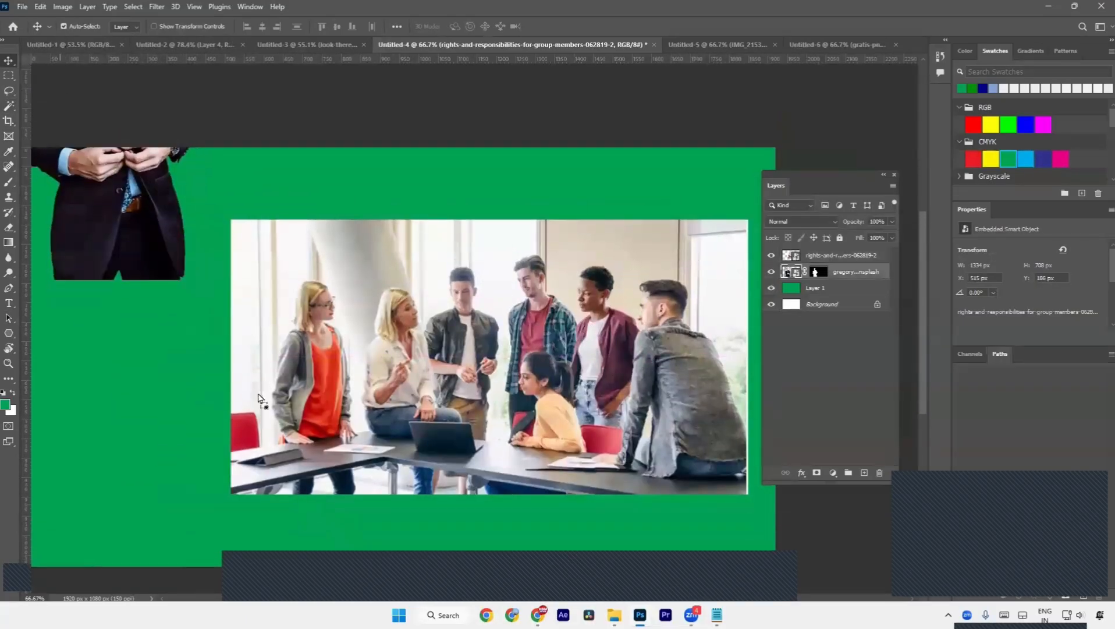
pyautogui.moveTo(258, 394); pyautogui.dragTo(258, 401)
pyautogui.hotkey('ctrl', 'z')
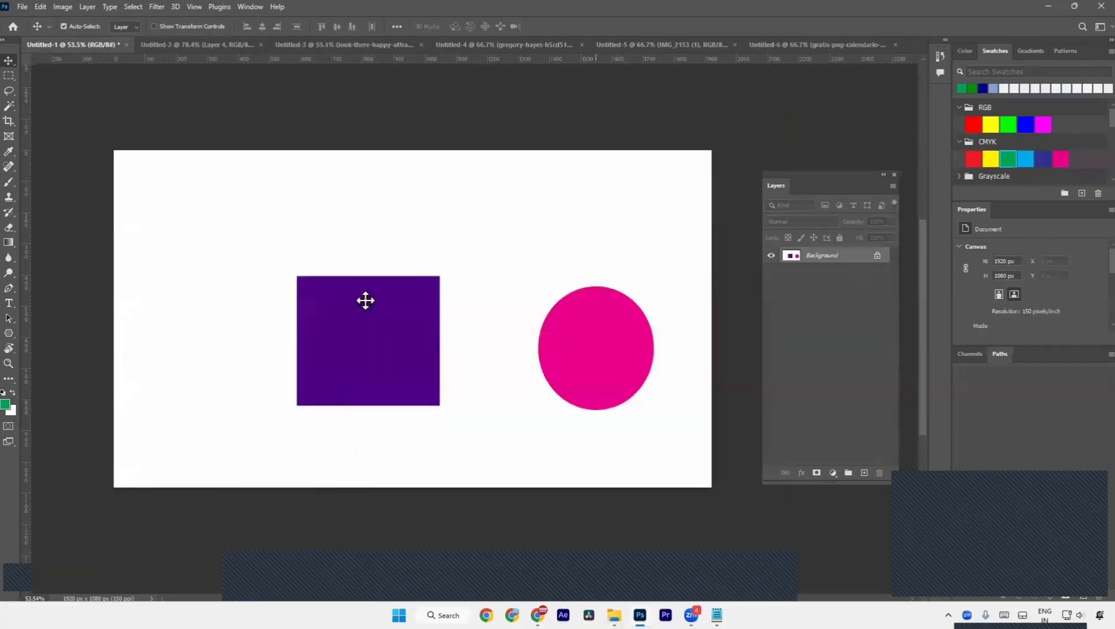
# - Review the marquee tool variants alongside the shapes in Untitled-2 and the lasso variants alongside the man's cutouts in Untitled-3
pyautogui.press('a')
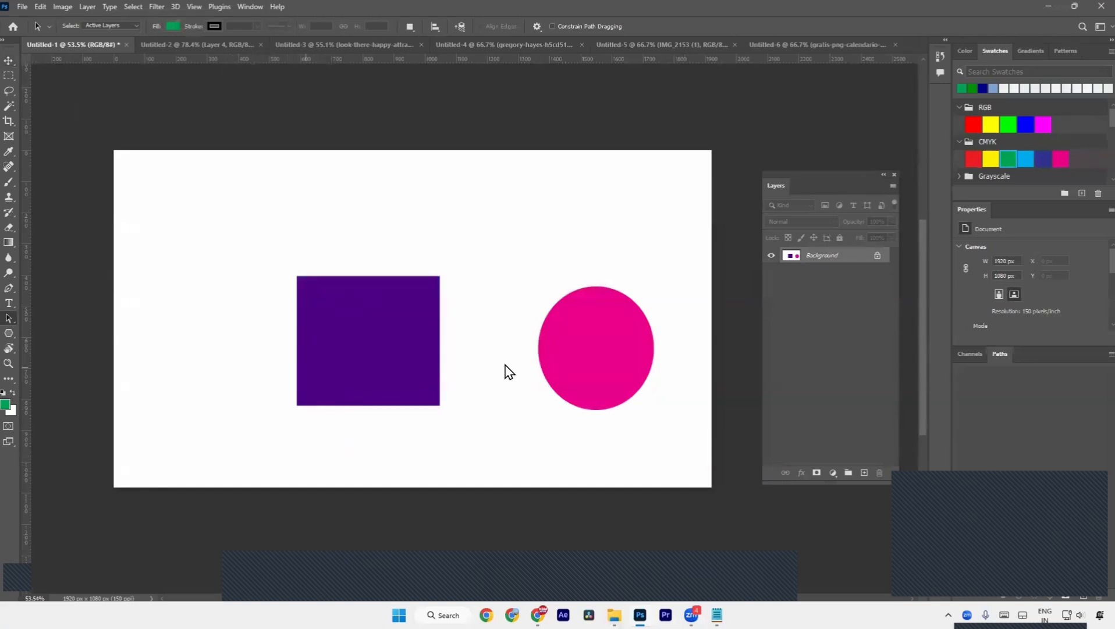
pyautogui.click(175, 44)
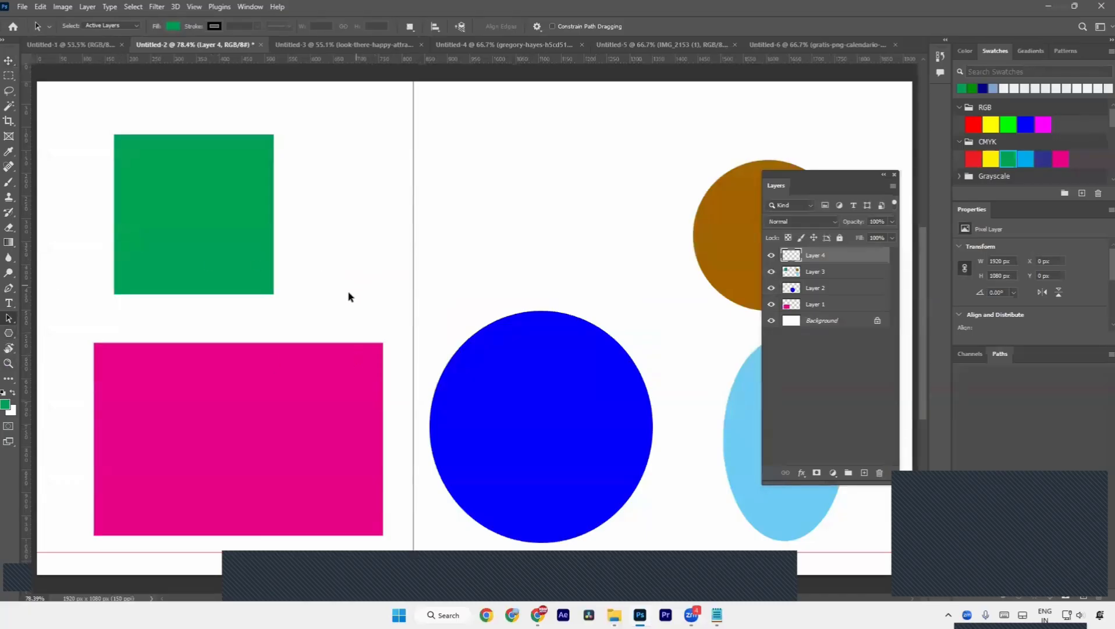
pyautogui.click(10, 76)
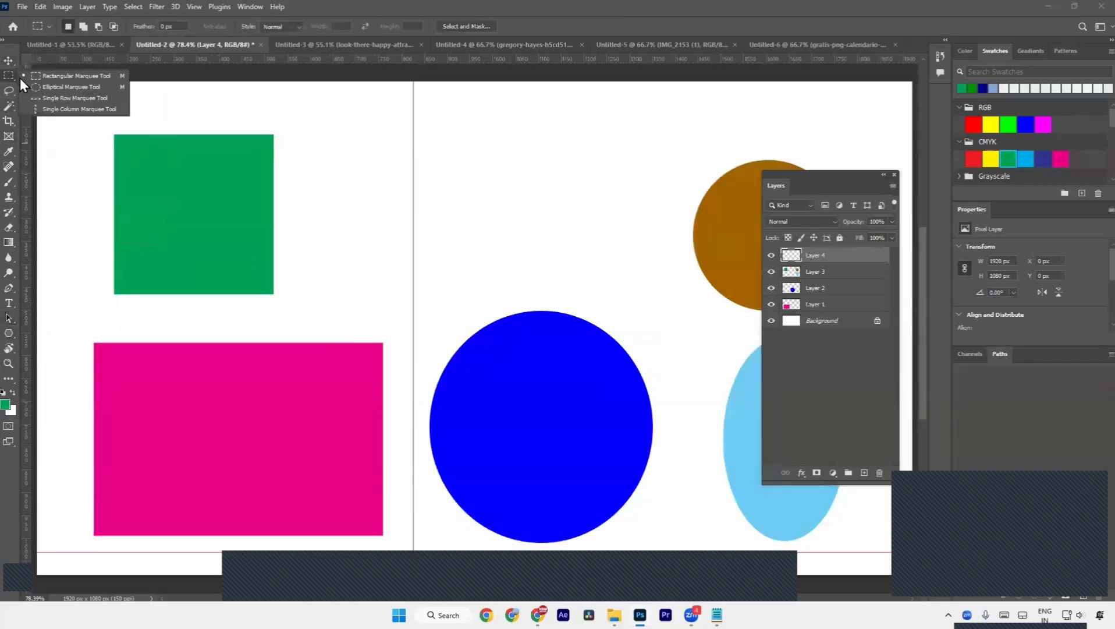
pyautogui.click(29, 87)
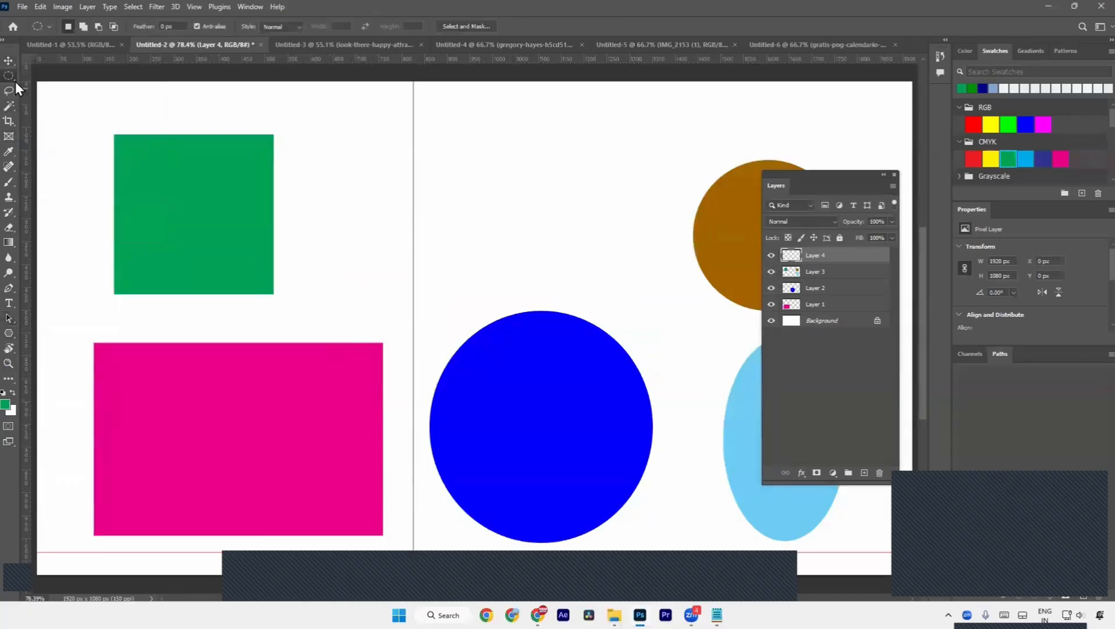
pyautogui.click(323, 45)
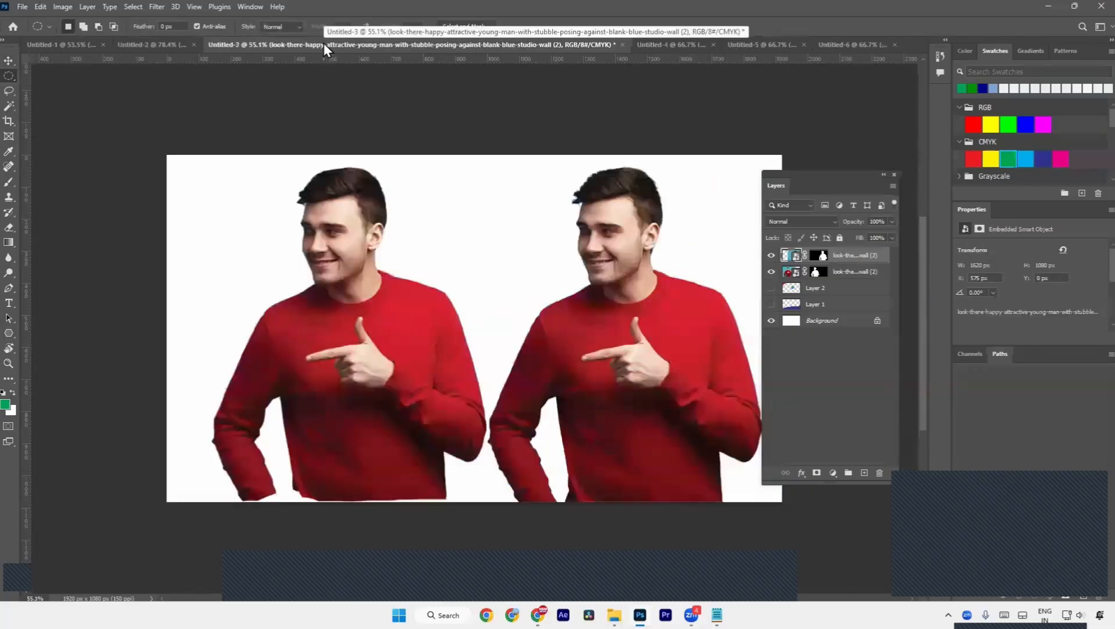
pyautogui.click(8, 91)
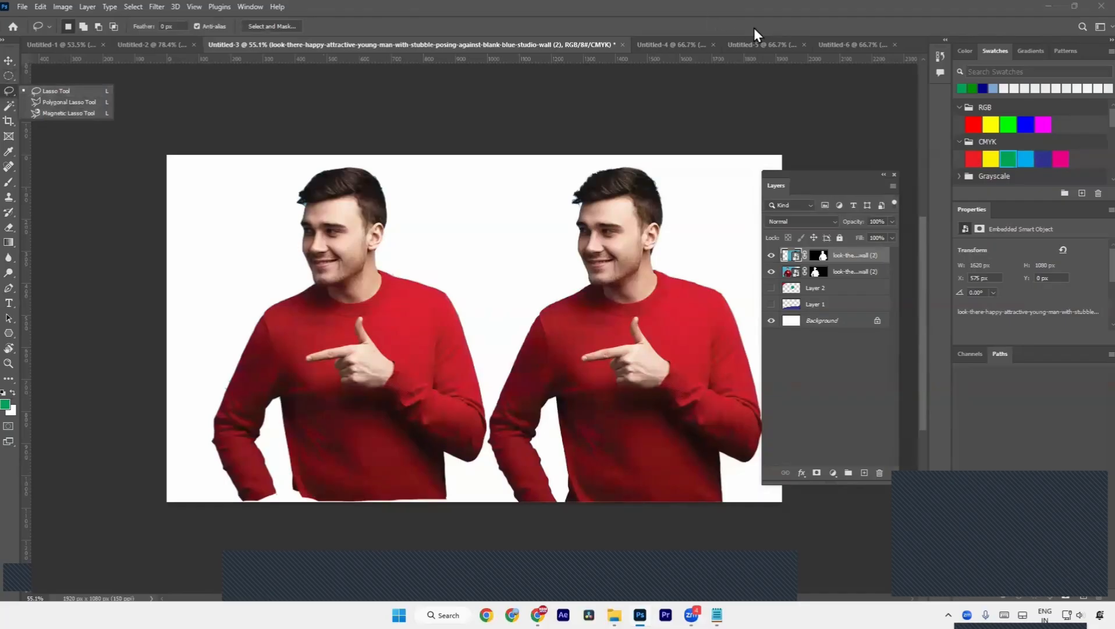
pyautogui.click(675, 47)
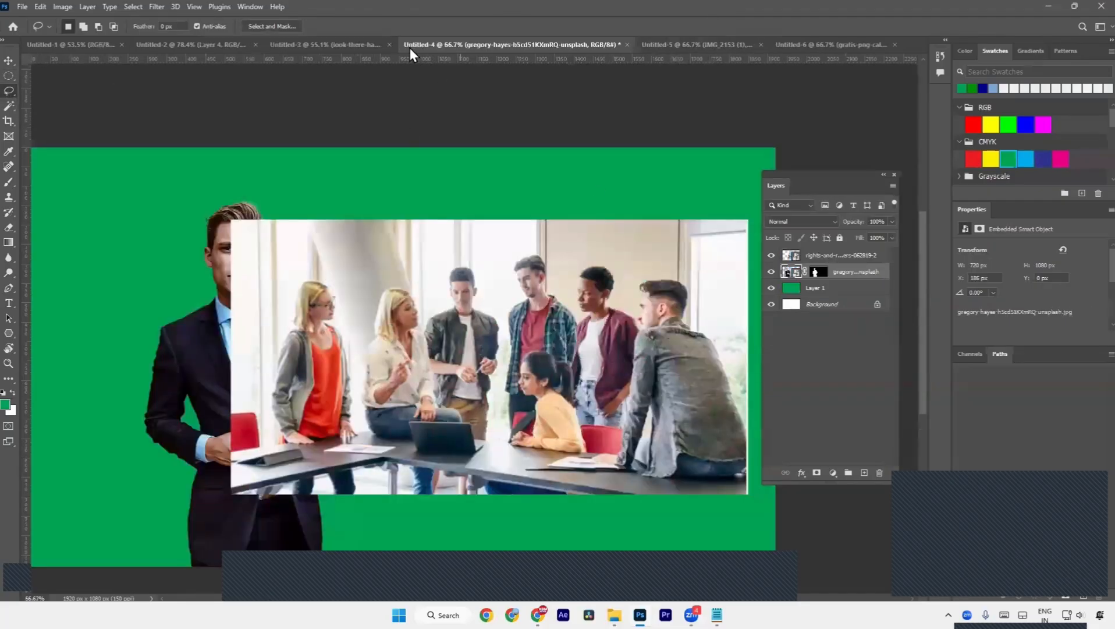
pyautogui.click(359, 45)
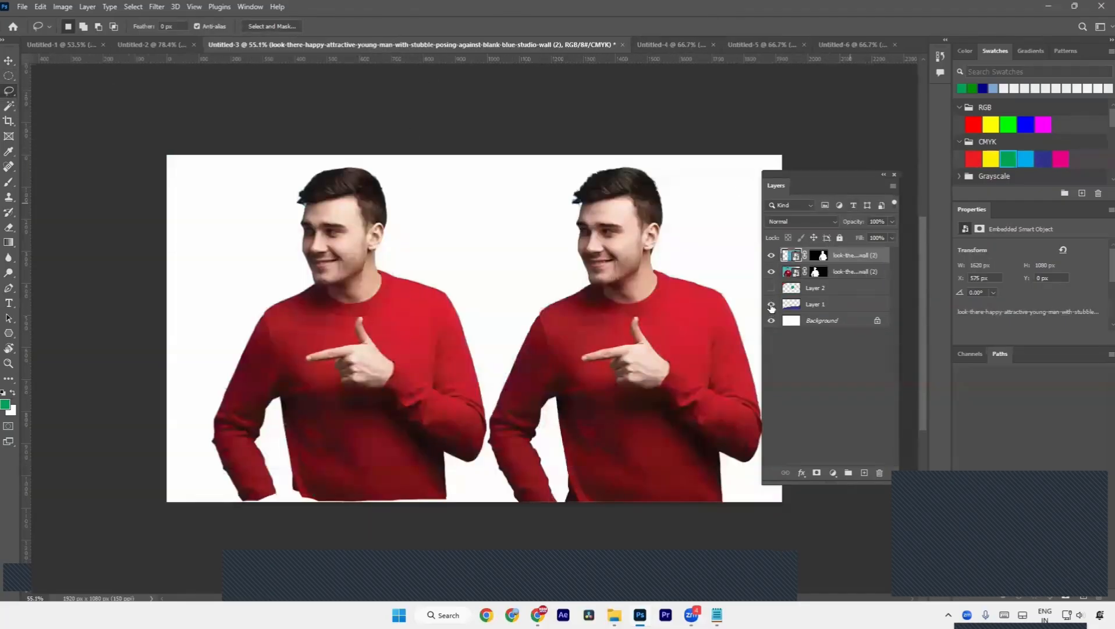
# - In Untitled-3, show Layer 1 and Layer 2, hide the lower man cutout, and move the upper one to about X -414 px, Y 26 px
pyautogui.moveTo(771, 304); pyautogui.dragTo(771, 288)
pyautogui.click(772, 271)
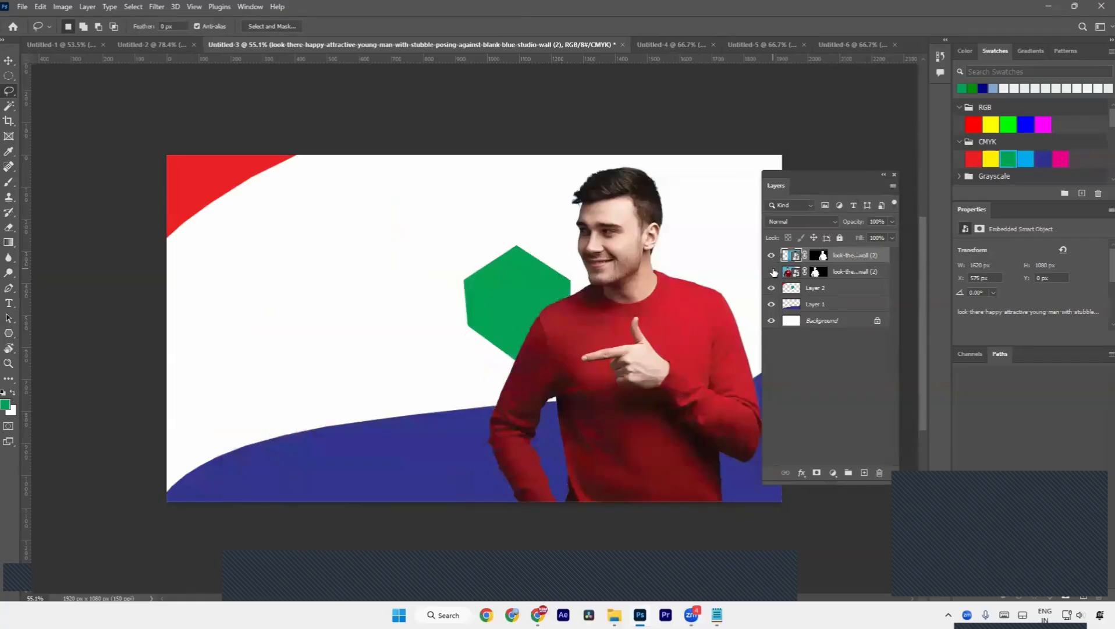
pyautogui.click(9, 60)
pyautogui.moveTo(633, 424); pyautogui.dragTo(312, 430)
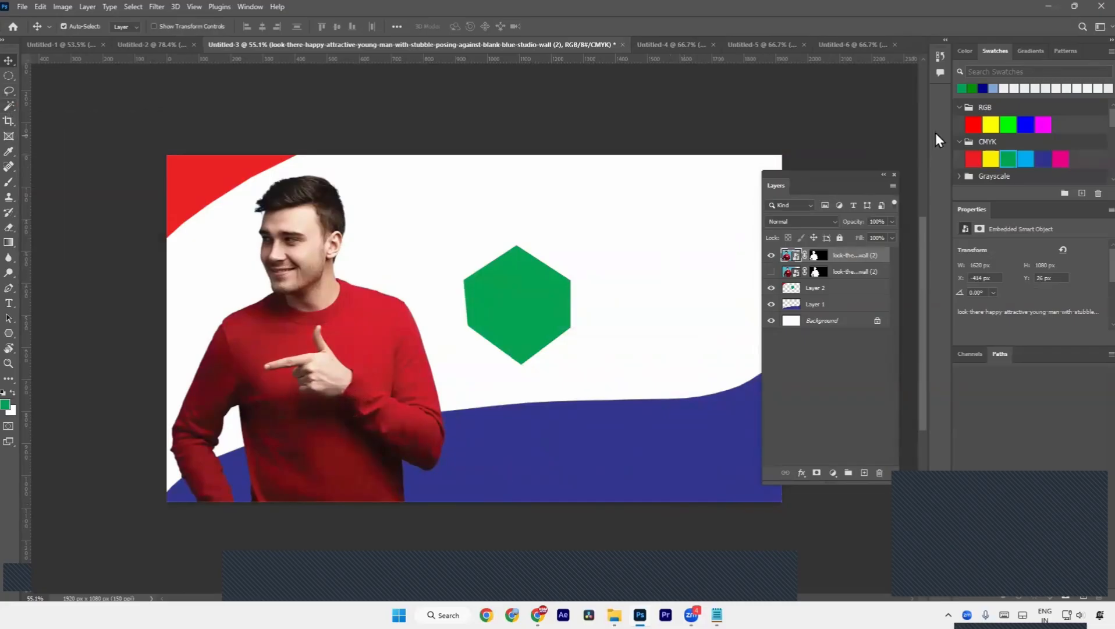
# - Review the selection tool variants in Untitled-4 and hide the group meeting photo layer covering the man in the suit
pyautogui.click(663, 45)
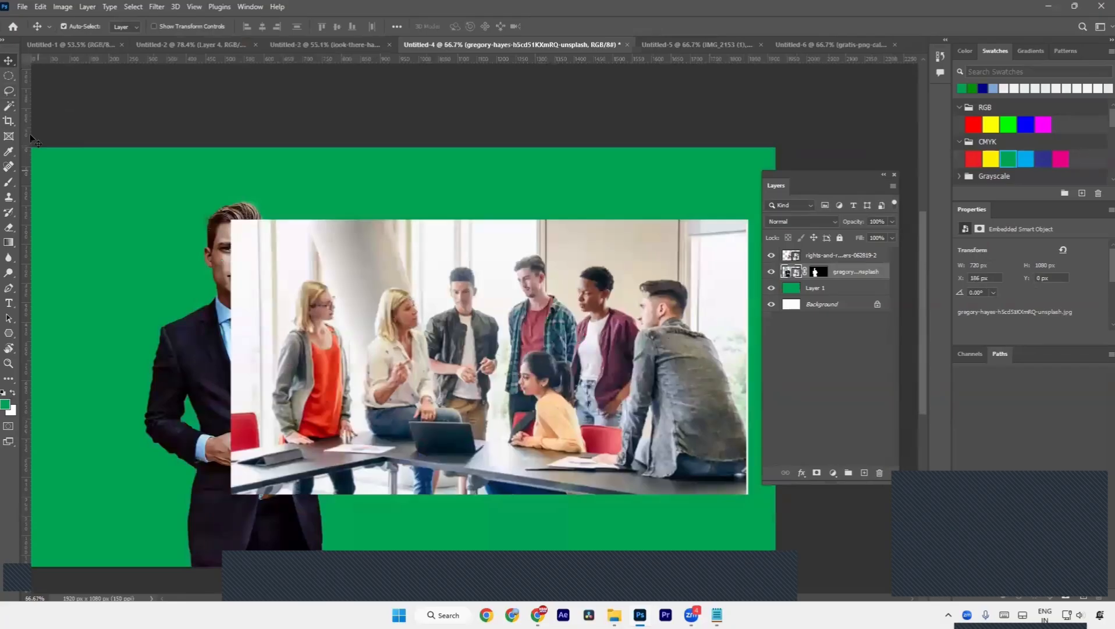
pyautogui.click(7, 105)
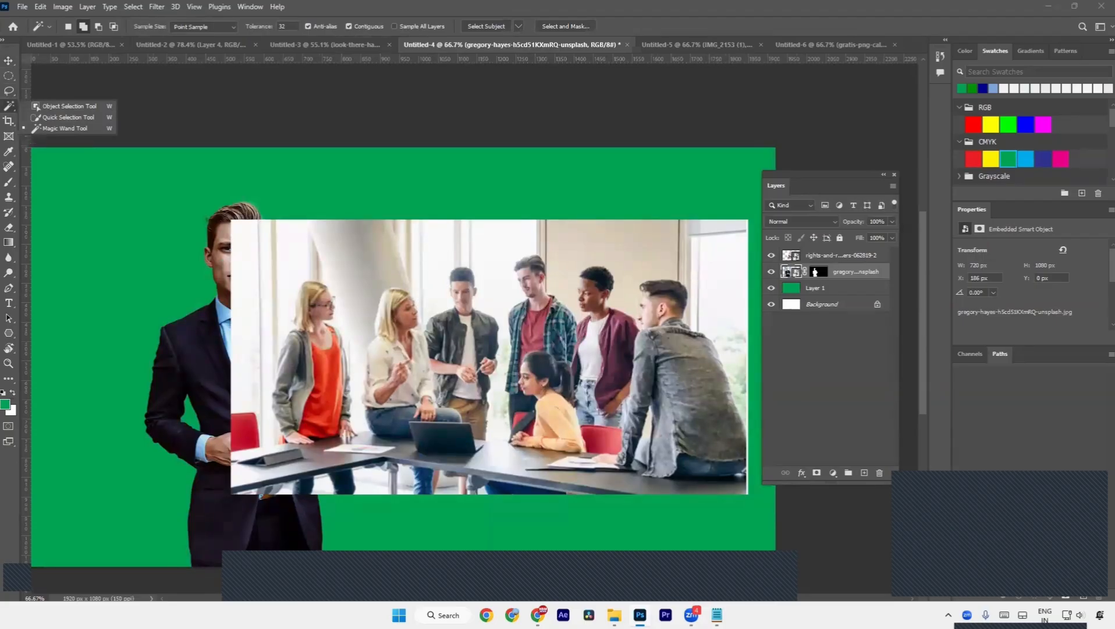
pyautogui.click(771, 255)
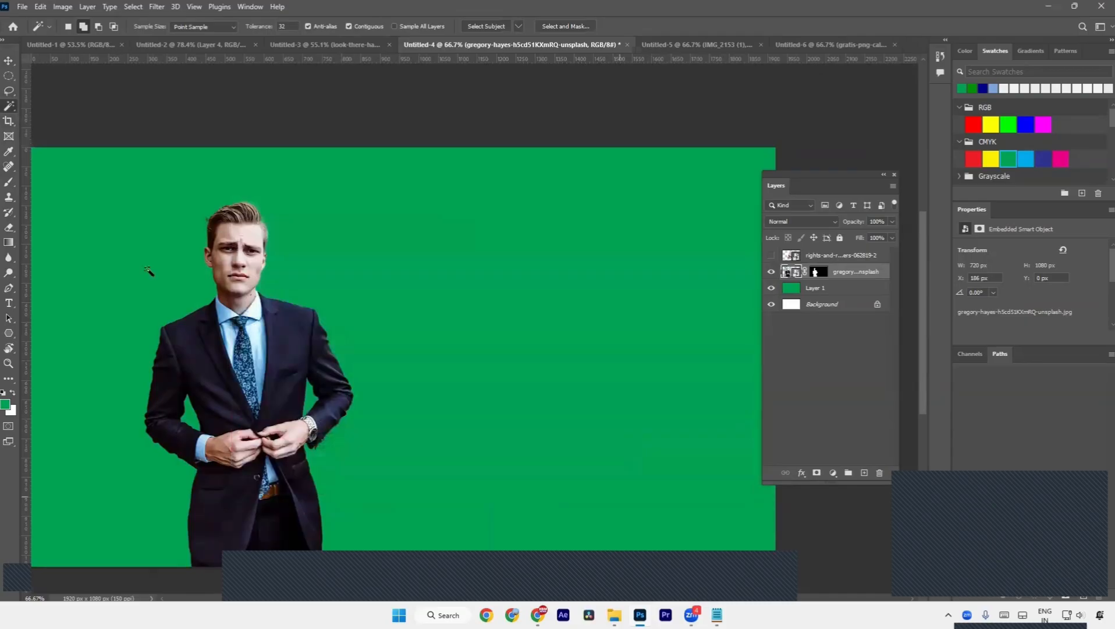
# - Clear the selection on the family photo in Untitled-5 and review the Object Selection, Quick Selection and Magic Wand variants
pyautogui.click(652, 42)
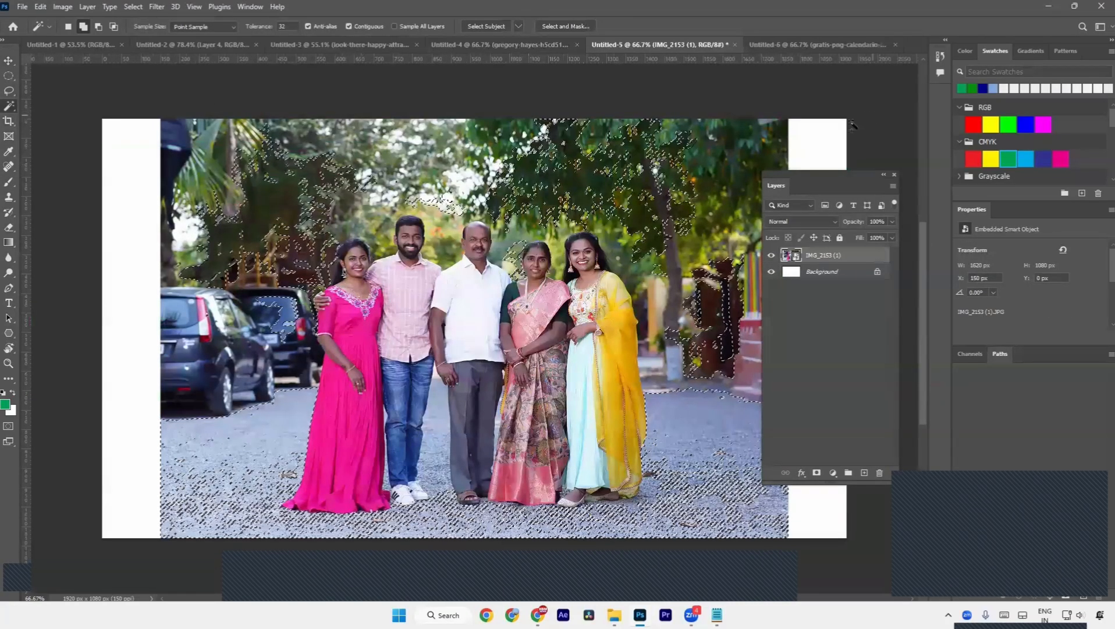
pyautogui.hotkey('ctrl', 'd')
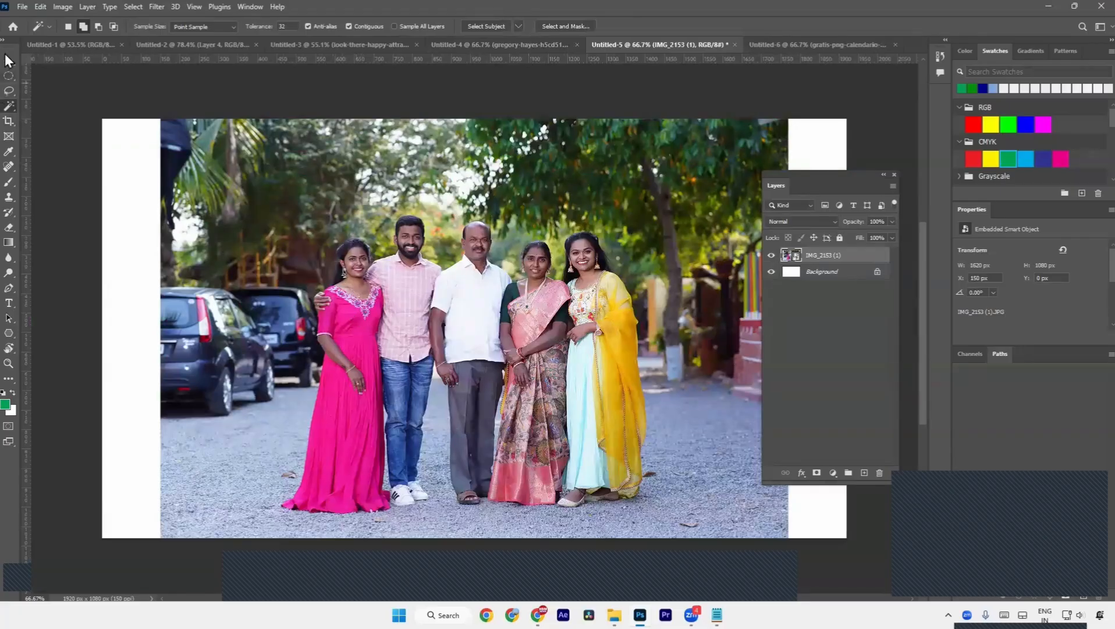
pyautogui.rightClick(8, 106)
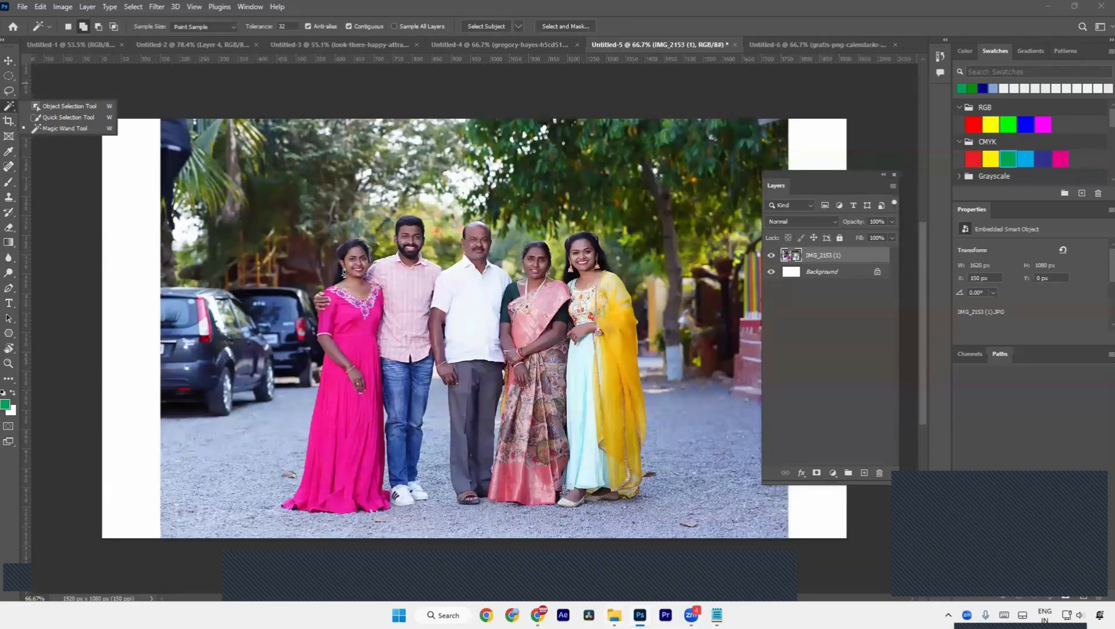
# - Return to the shapes in Untitled-1, examine the file formats offered by Save As, and cancel the save
pyautogui.click(48, 45)
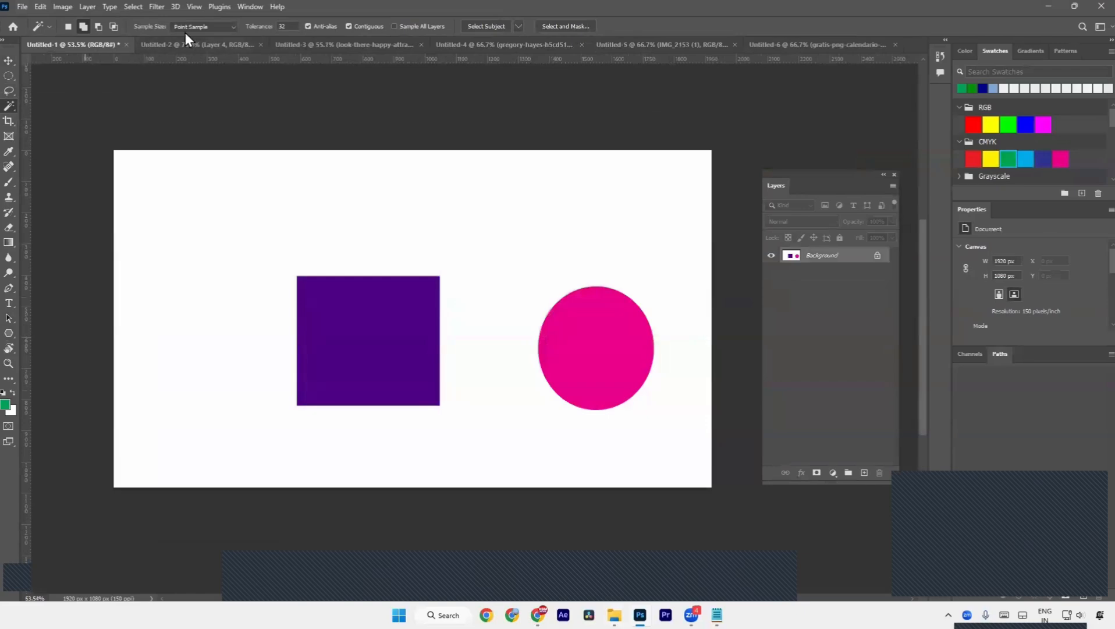
pyautogui.click(233, 44)
pyautogui.click(314, 45)
pyautogui.click(42, 45)
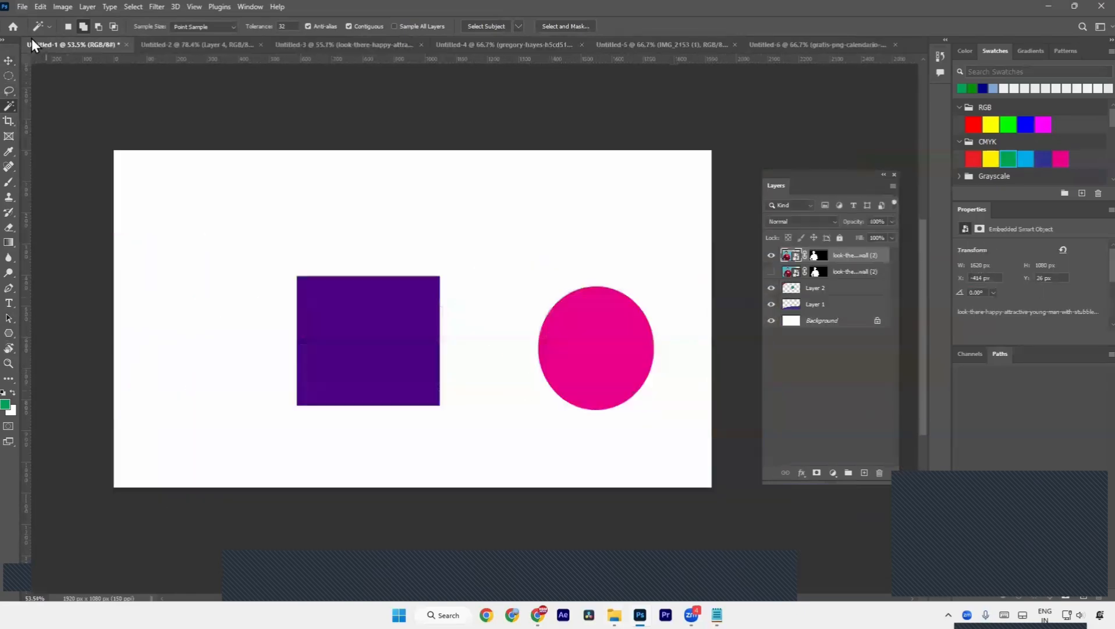
pyautogui.click(23, 7)
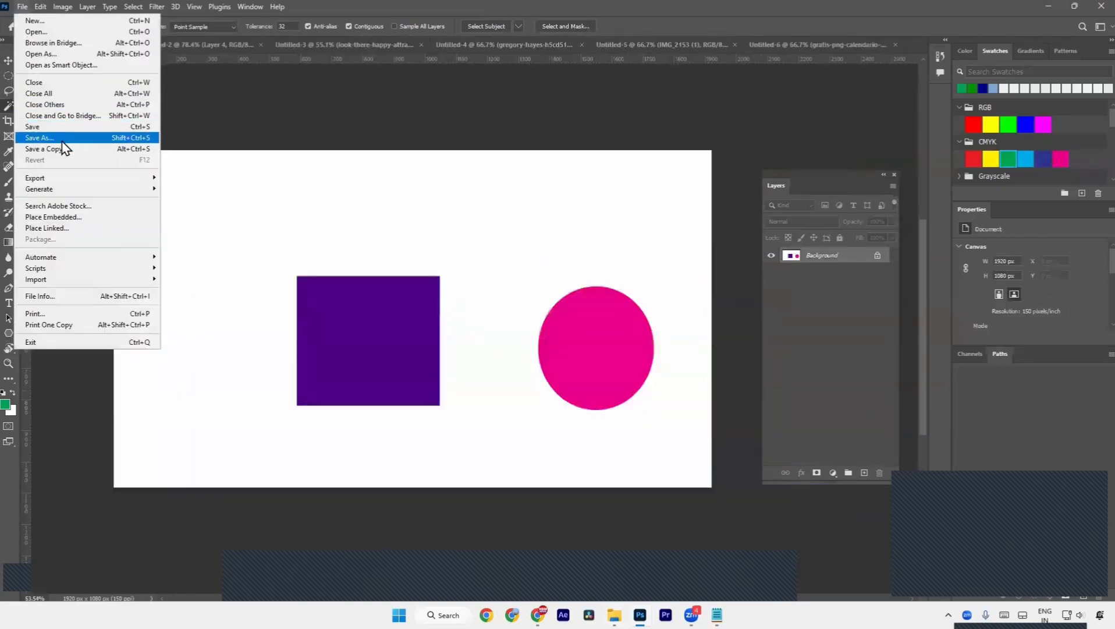
pyautogui.click(93, 140)
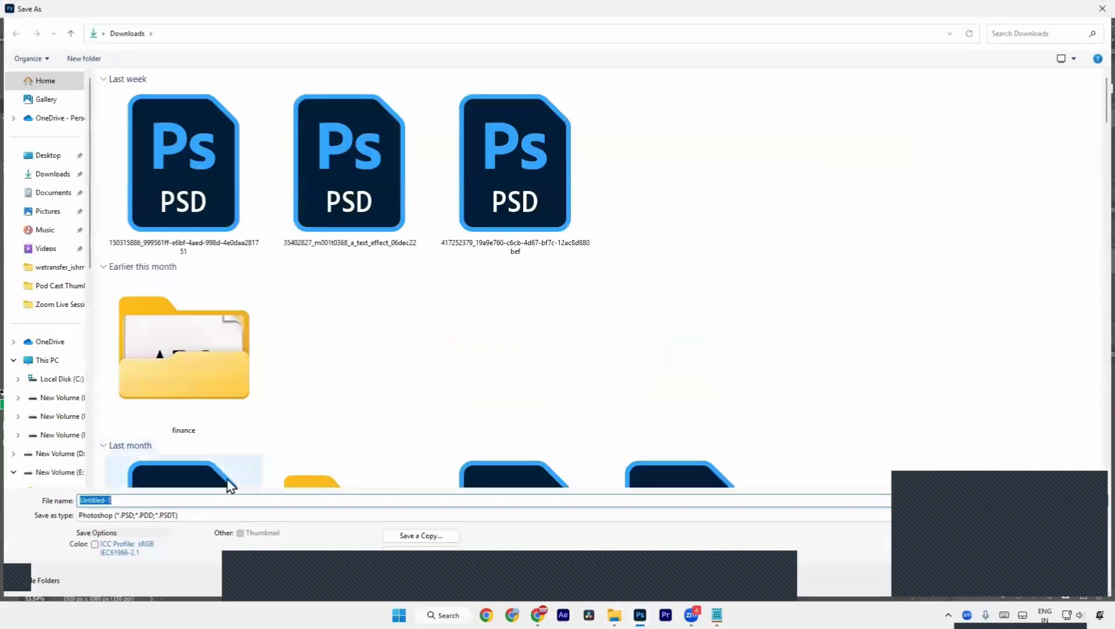
pyautogui.click(200, 516)
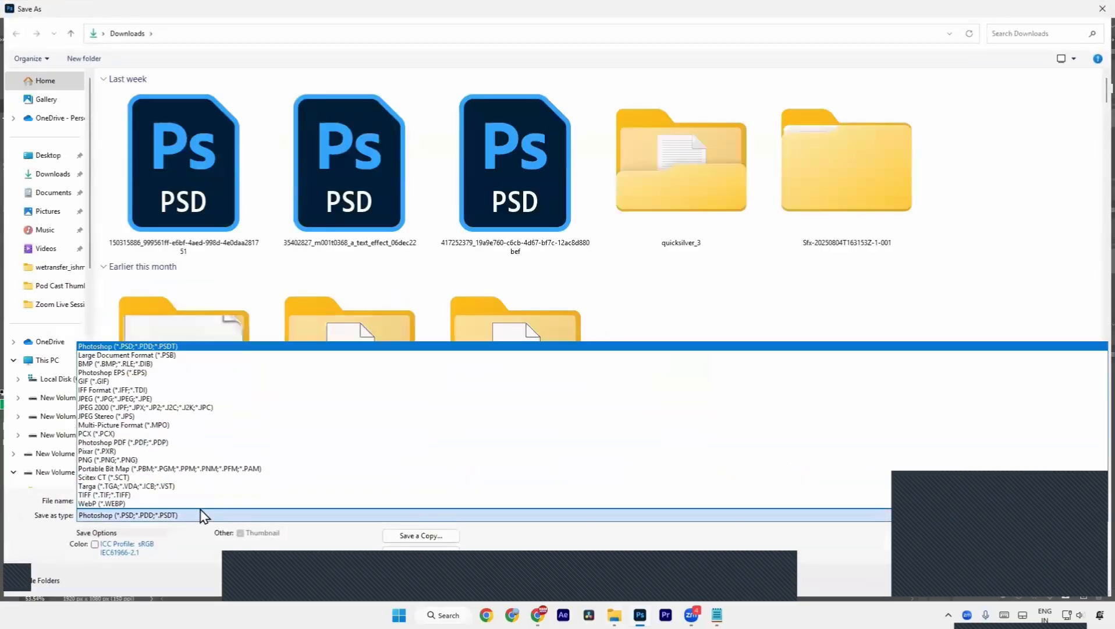
pyautogui.press('Escape')
pyautogui.press('Escape')
# - Compare the file formats offered by Save As and Save a Copy for Untitled-1, cancelling both
pyautogui.click(22, 6)
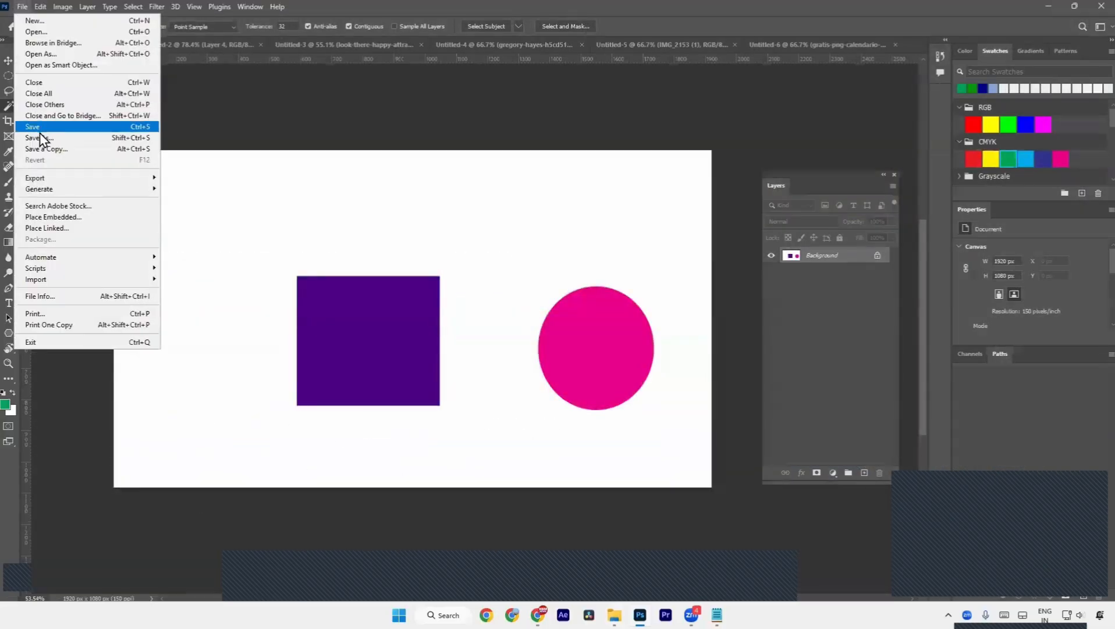
pyautogui.click(50, 142)
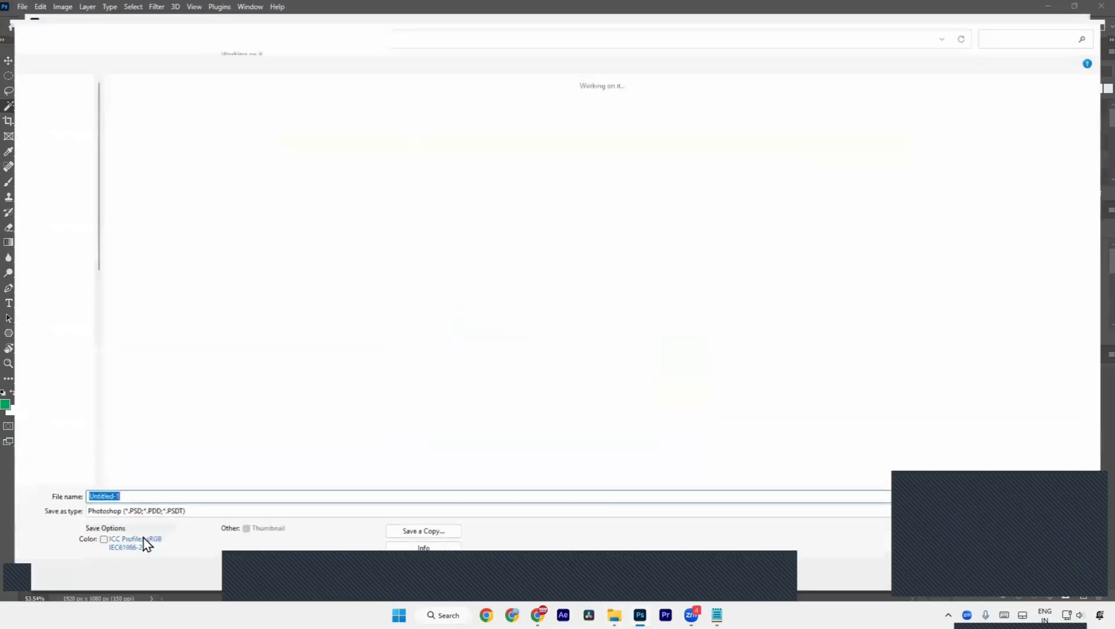
pyautogui.click(134, 517)
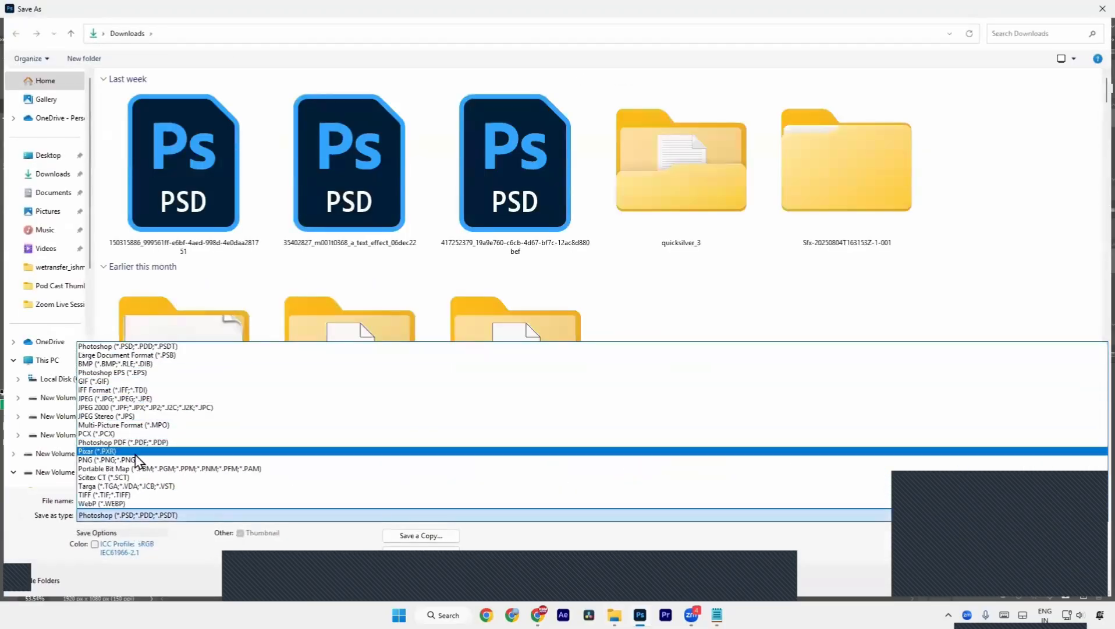
pyautogui.click(114, 298)
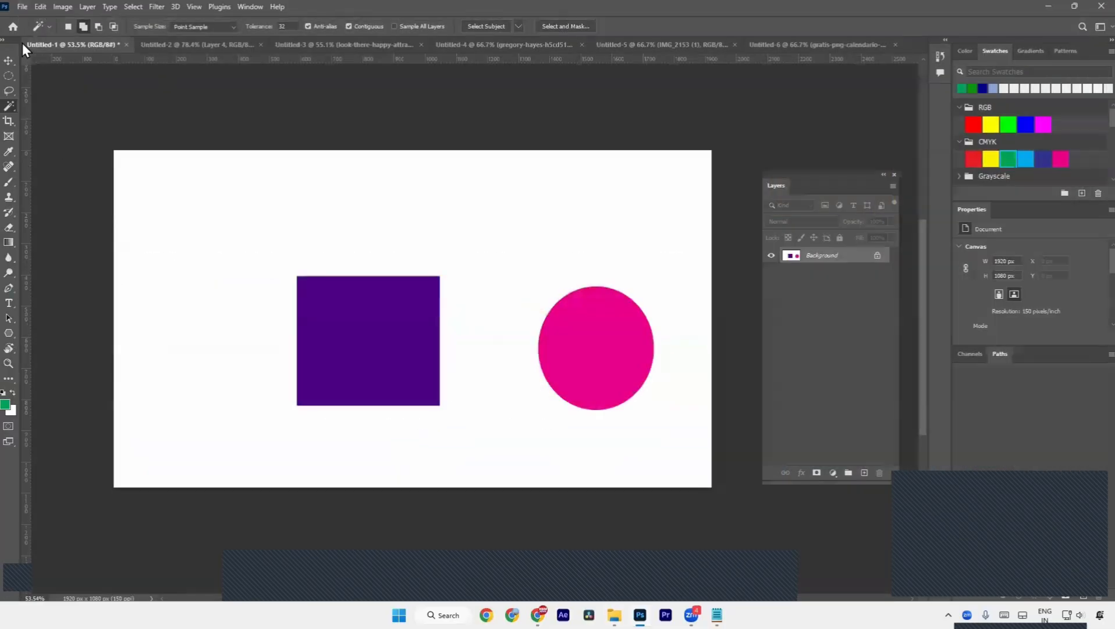
pyautogui.click(19, 7)
pyautogui.click(44, 150)
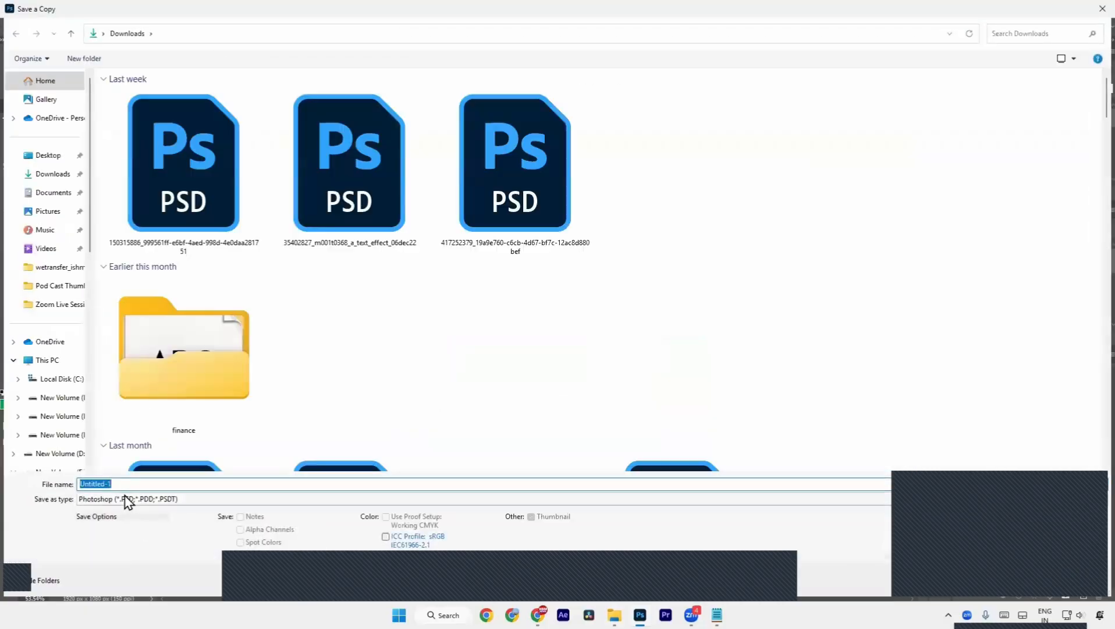
pyautogui.click(125, 500)
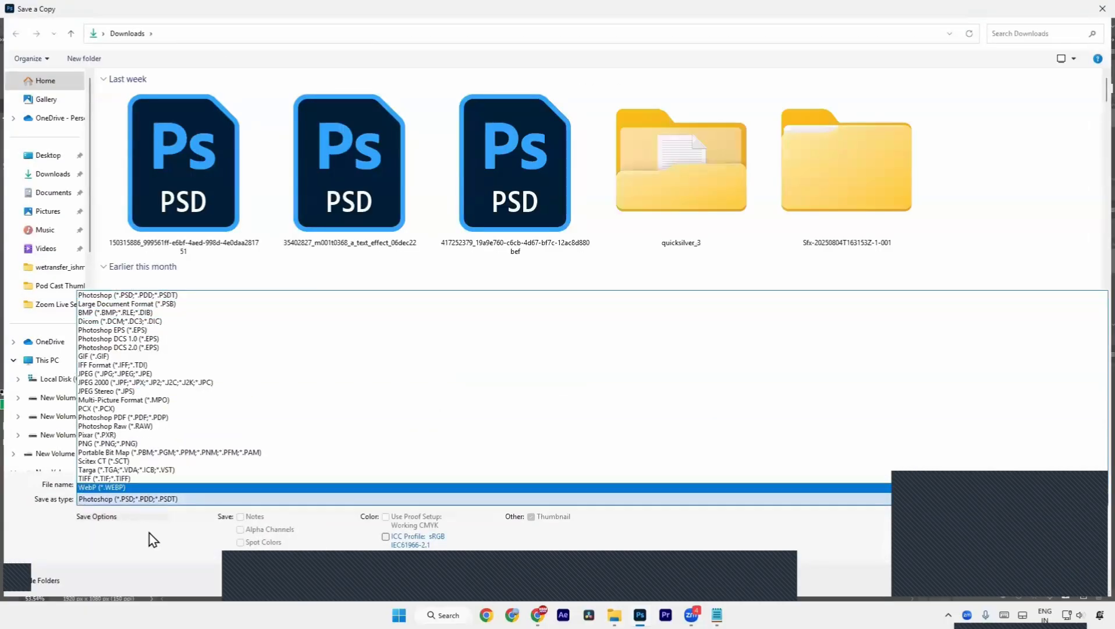
pyautogui.click(144, 499)
pyautogui.press('Escape')
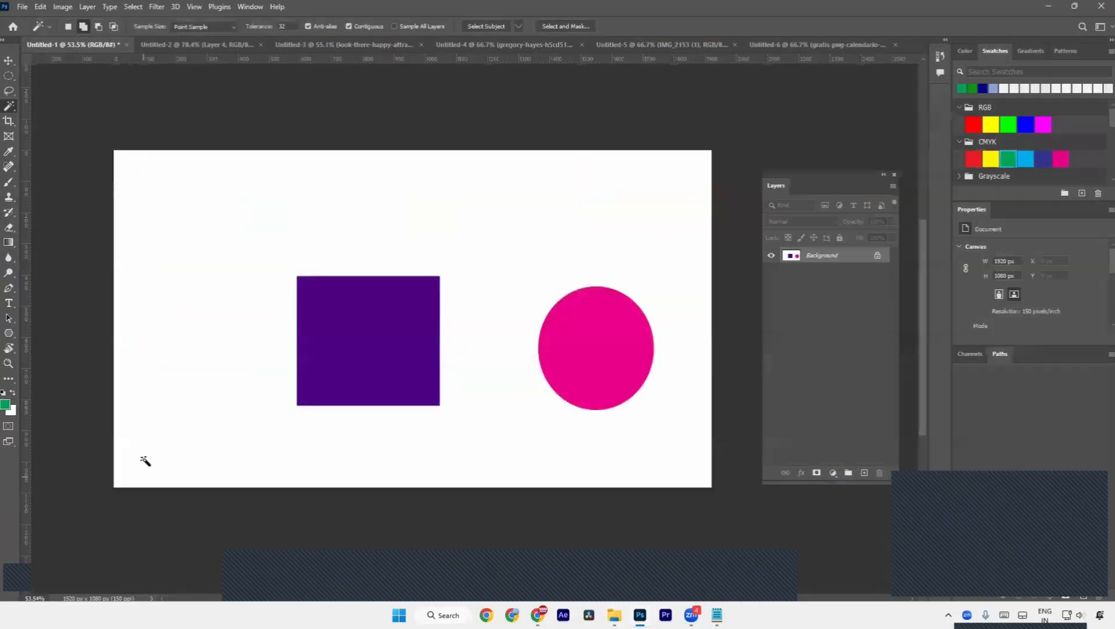
# - Start saving a copy of Untitled-1 and choose the Desktop as its location
pyautogui.click(23, 7)
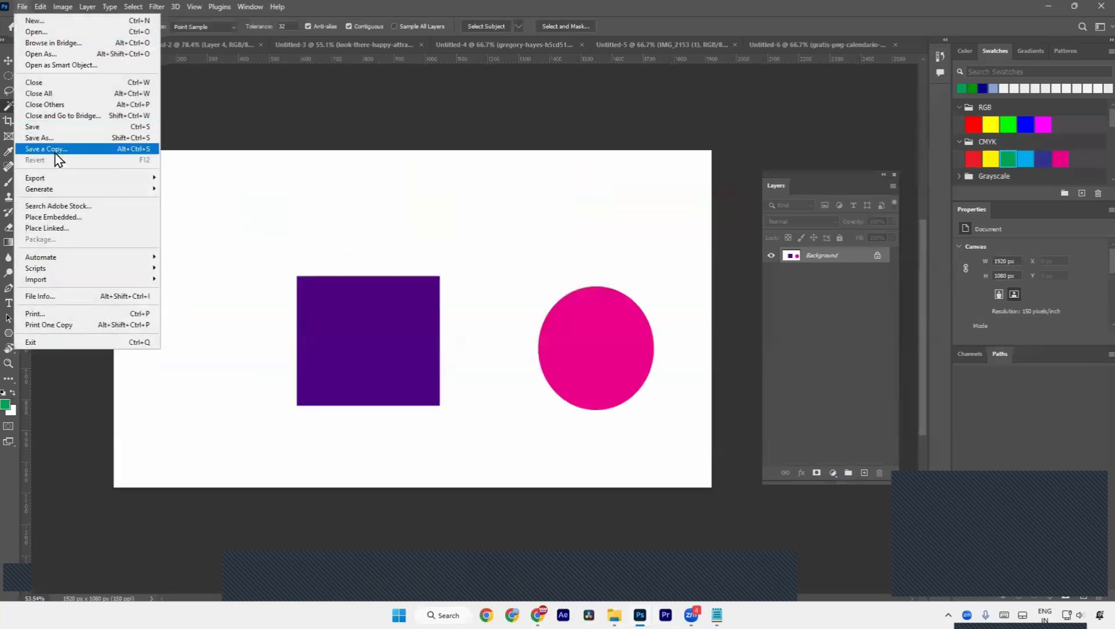
pyautogui.click(57, 151)
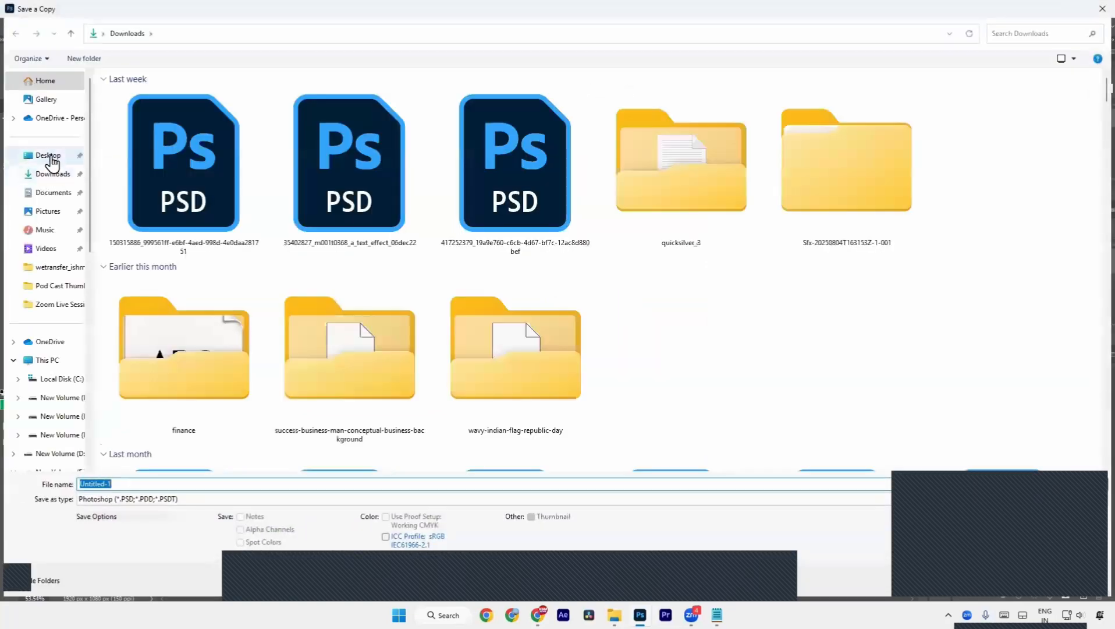
pyautogui.click(65, 361)
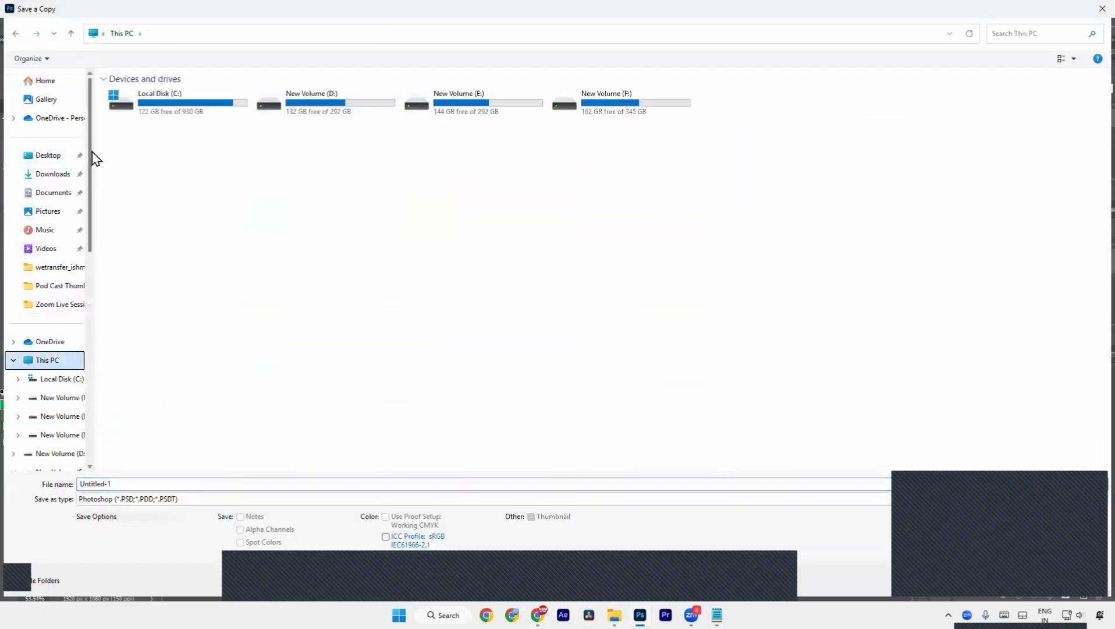
pyautogui.click(61, 155)
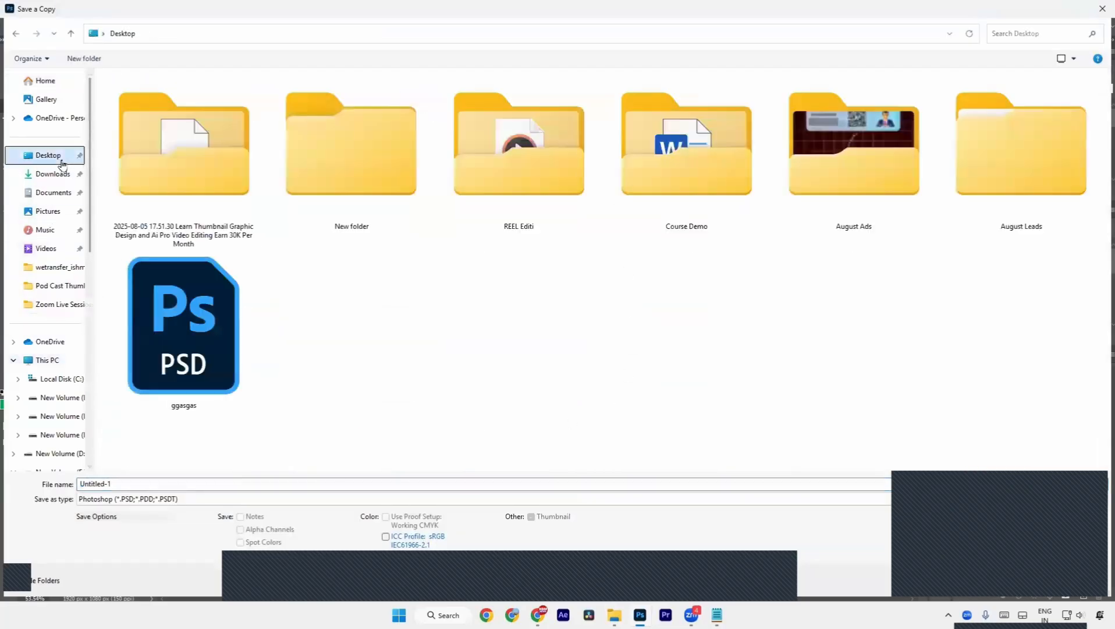
# - Create a folder named DDMMYY on the Desktop and open it as the save location
pyautogui.rightClick(401, 292)
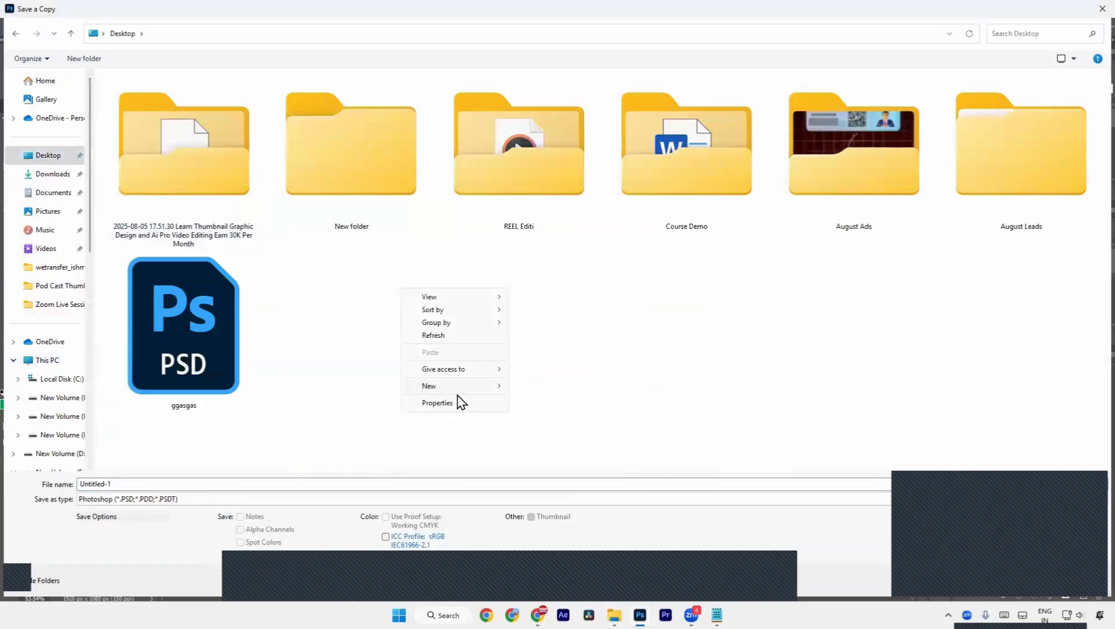
pyautogui.moveTo(464, 390)
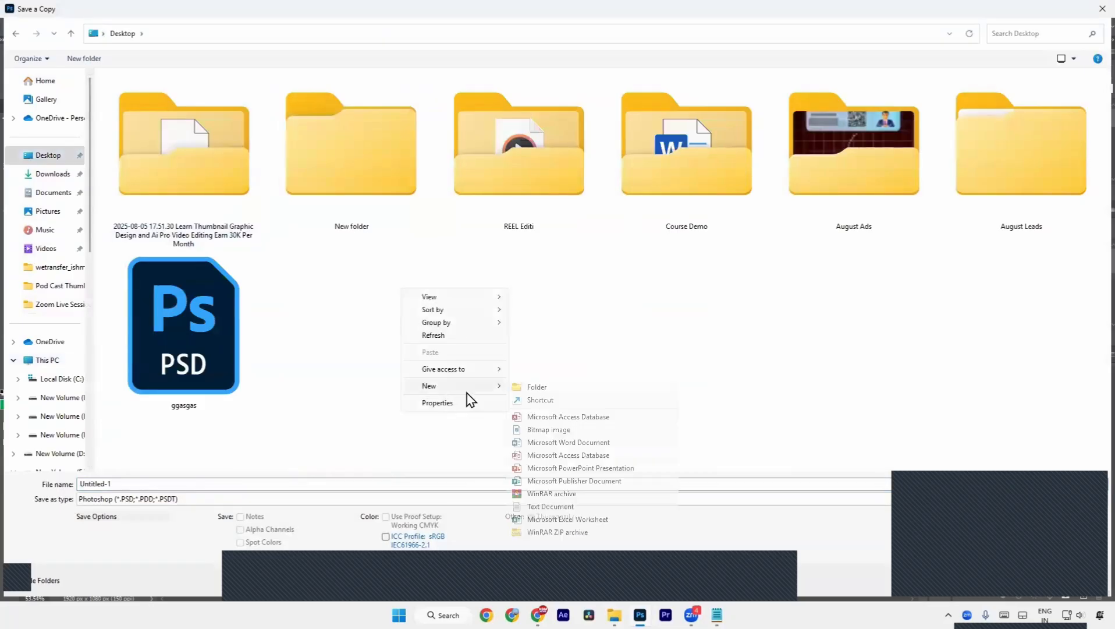
pyautogui.click(526, 387)
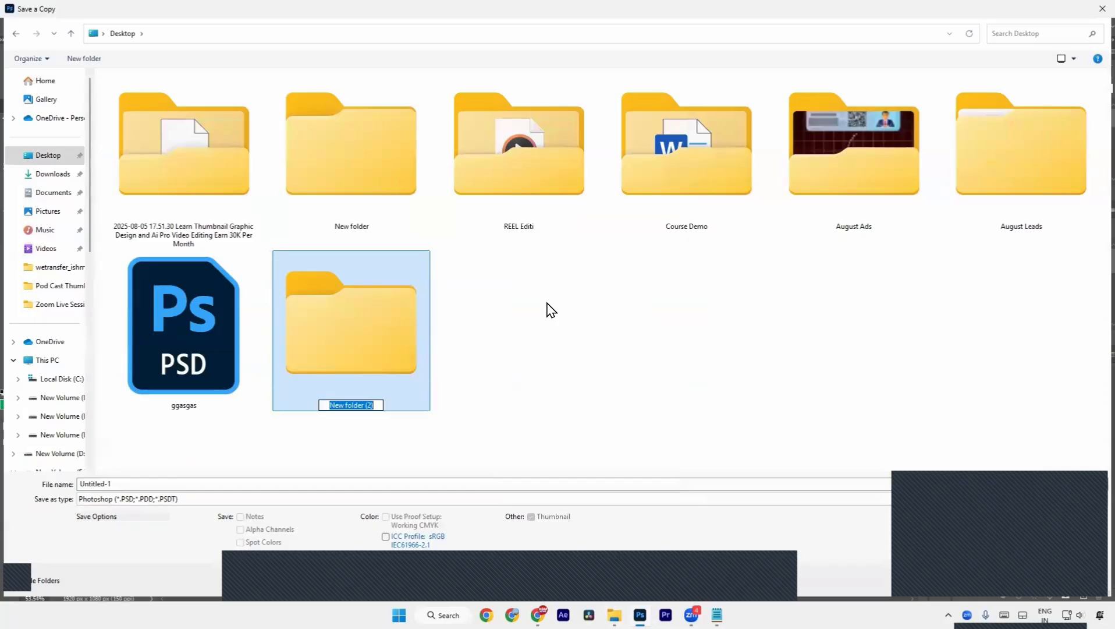
pyautogui.write('DD')
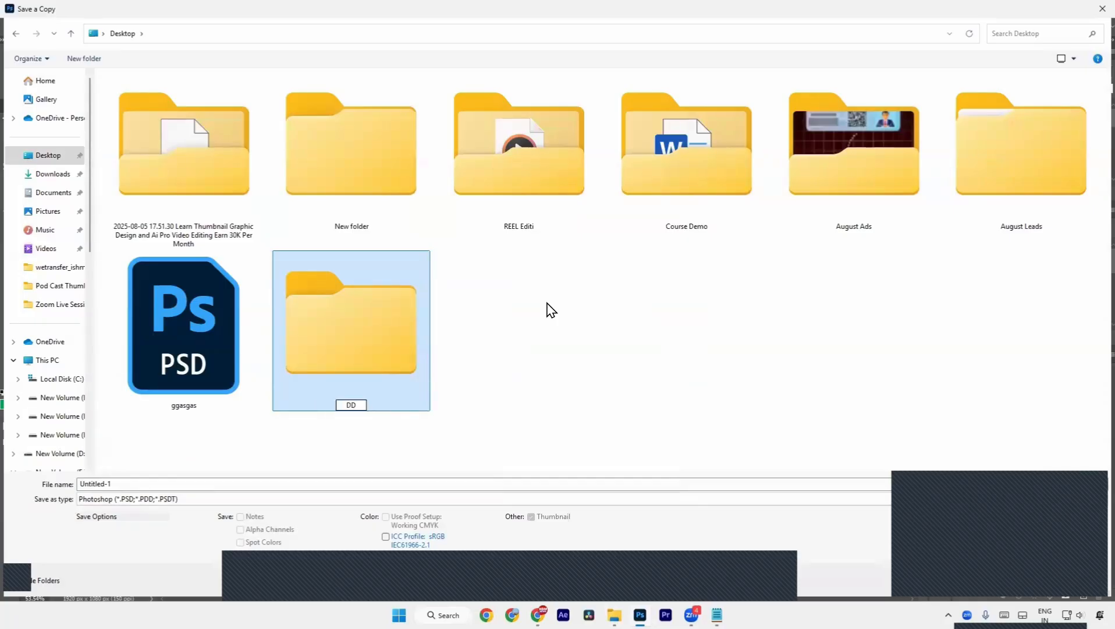
pyautogui.write('_')
pyautogui.write('MM')
pyautogui.write('YY')
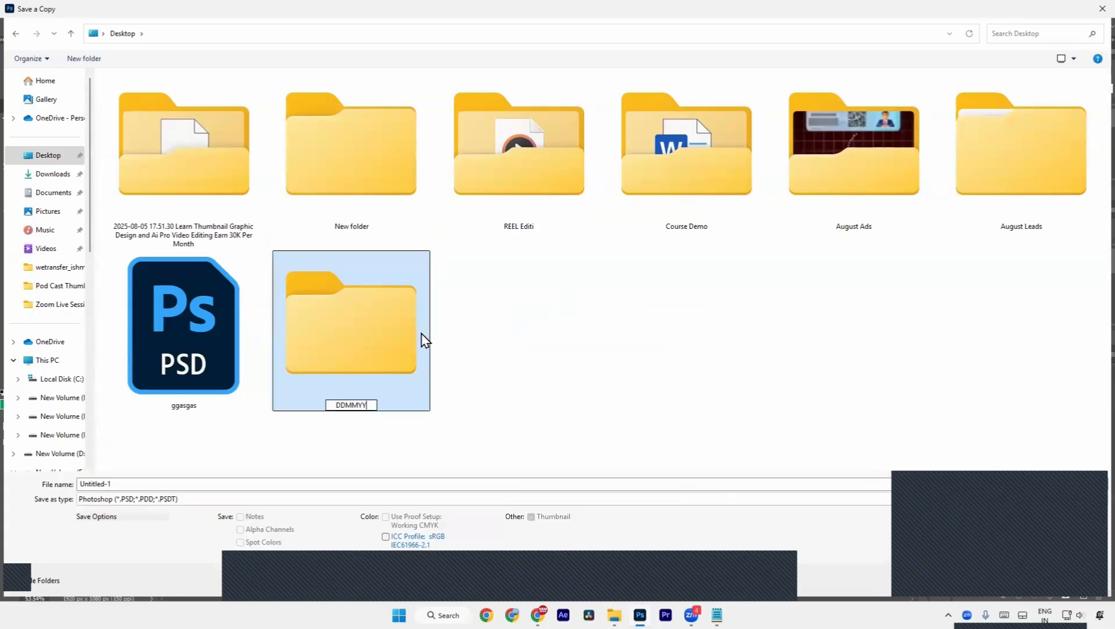
pyautogui.press('Return')
pyautogui.doubleClick(425, 340)
# - Save the copy of Untitled-1 as a JPEG named 01 in the DDMMYY folder, raising the image quality toward large file
pyautogui.click(162, 487)
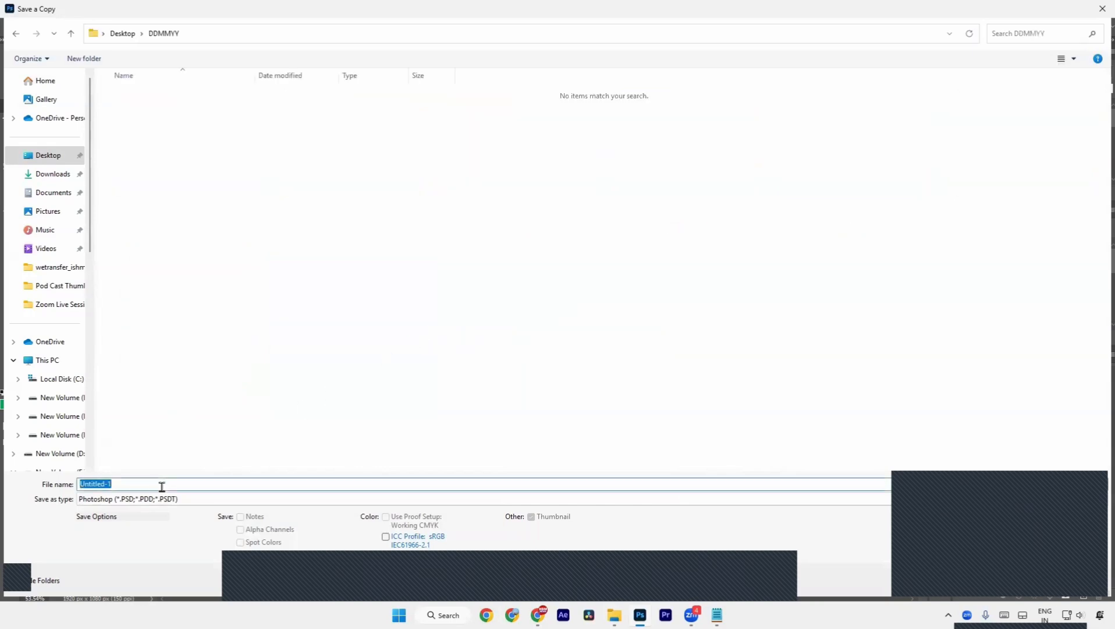
pyautogui.write('01')
pyautogui.click(134, 504)
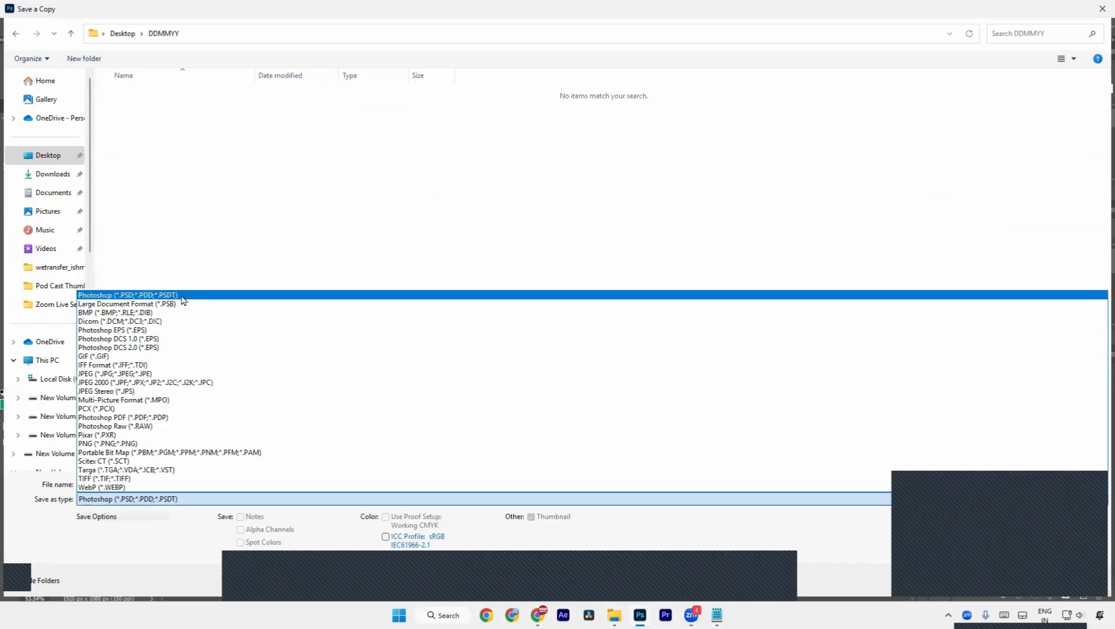
pyautogui.click(142, 375)
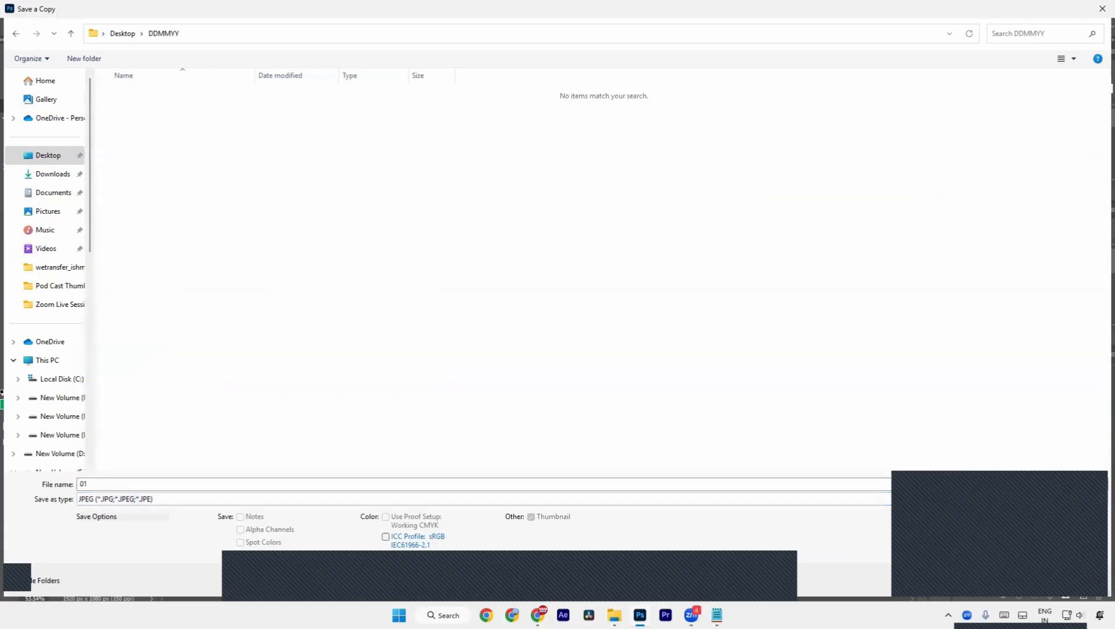
pyautogui.press('Return')
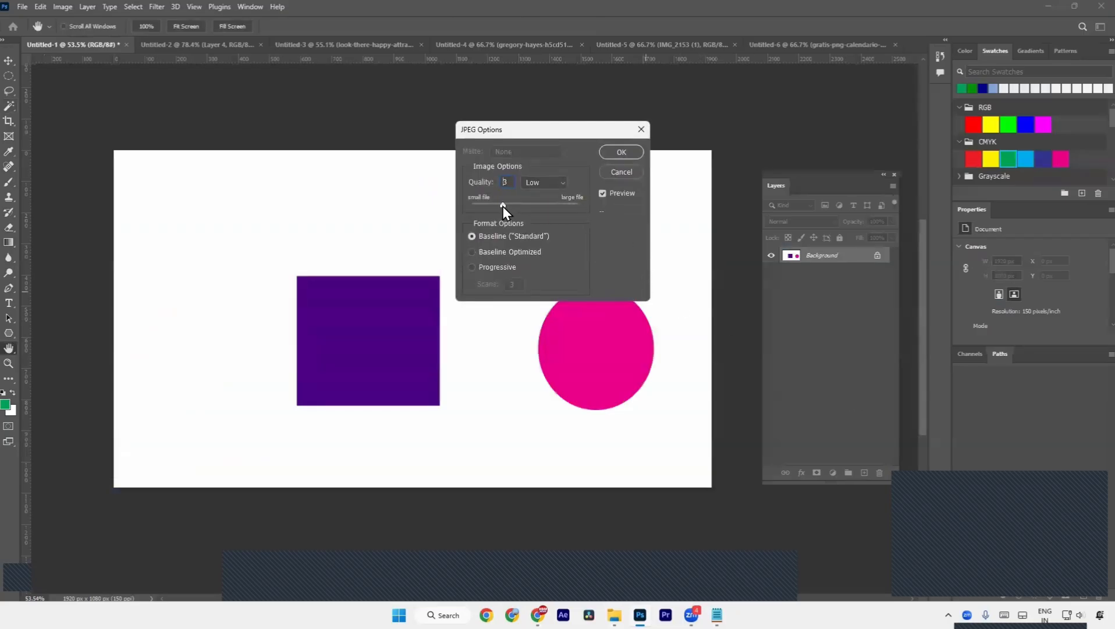
pyautogui.moveTo(518, 205); pyautogui.dragTo(564, 205)
pyautogui.moveTo(495, 203); pyautogui.dragTo(563, 205)
pyautogui.click(621, 153)
# - Save a copy of the Untitled-2 document as a JPEG named 02 in the DDMMYY folder, accepting the JPEG options
pyautogui.click(159, 45)
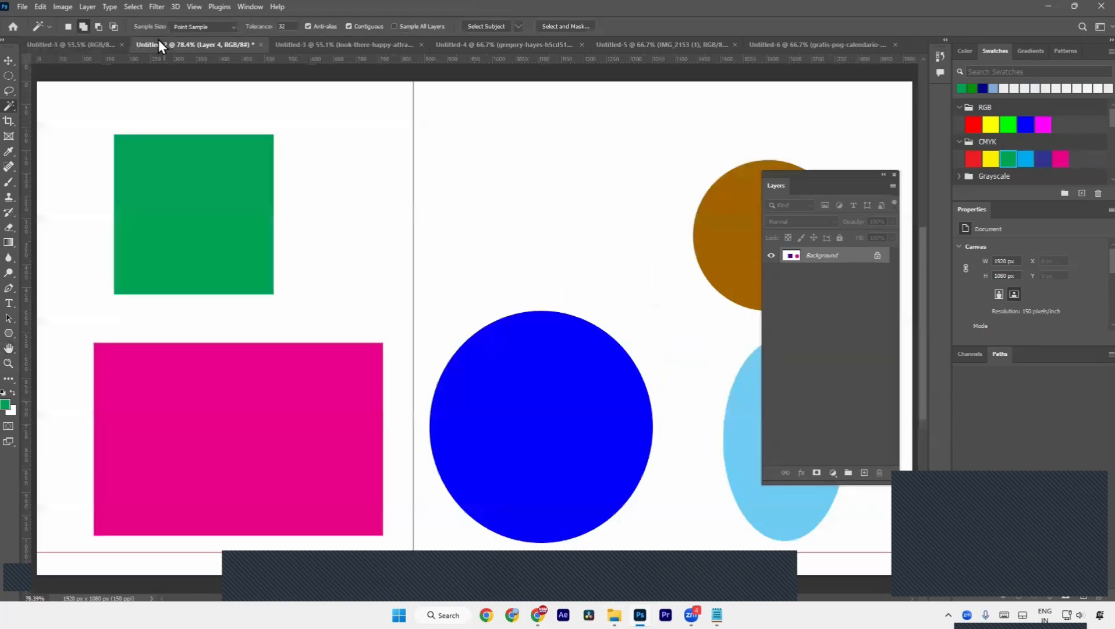
pyautogui.click(23, 7)
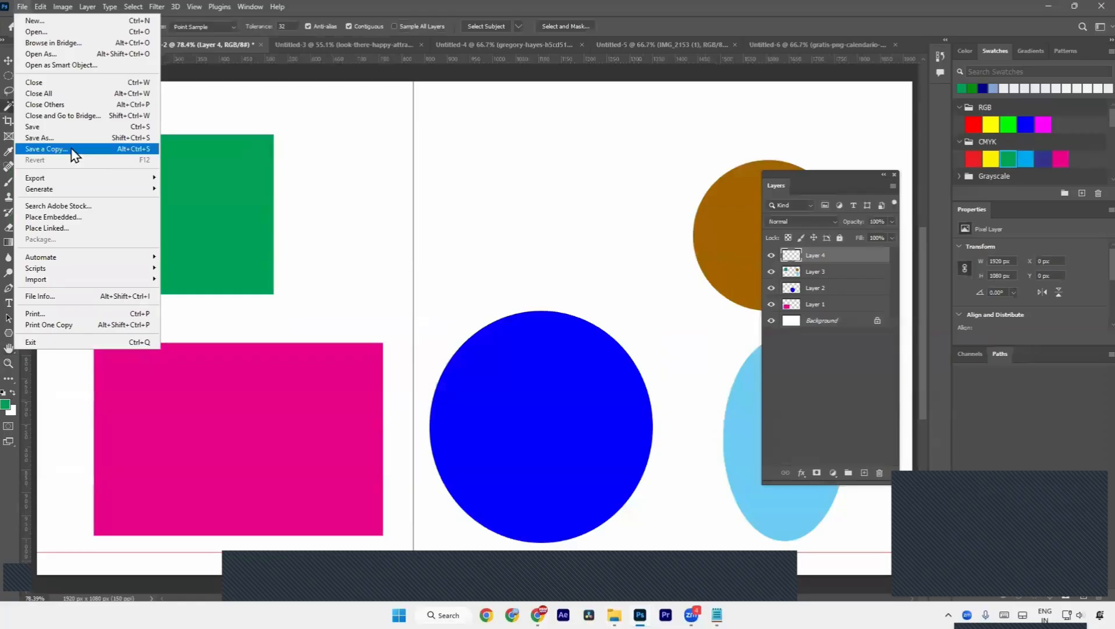
pyautogui.moveTo(131, 6)
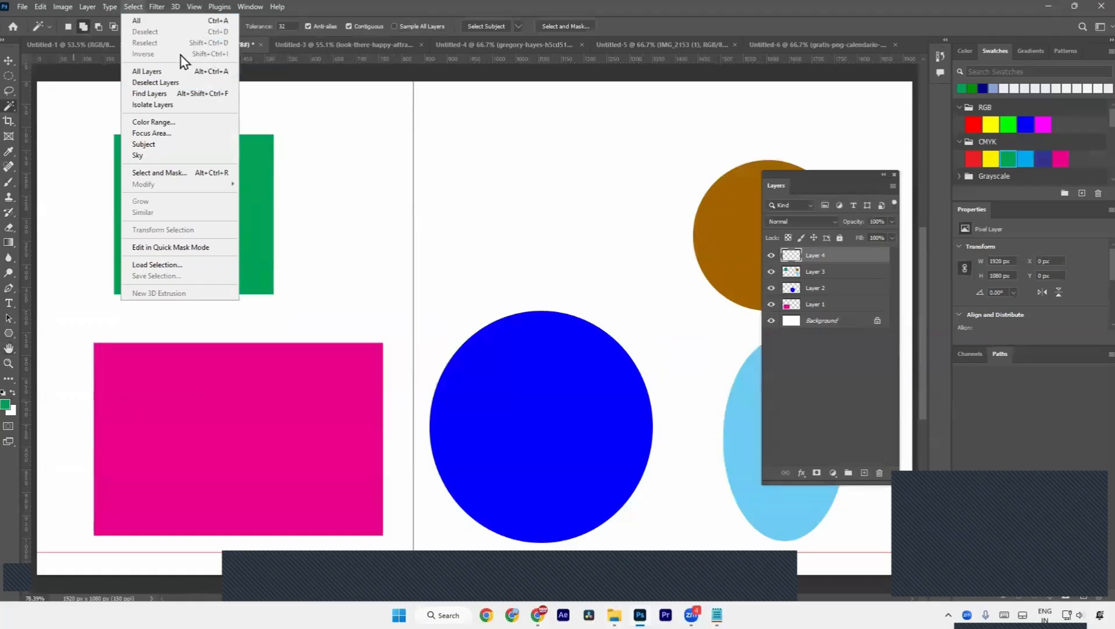
pyautogui.click(22, 7)
pyautogui.click(23, 6)
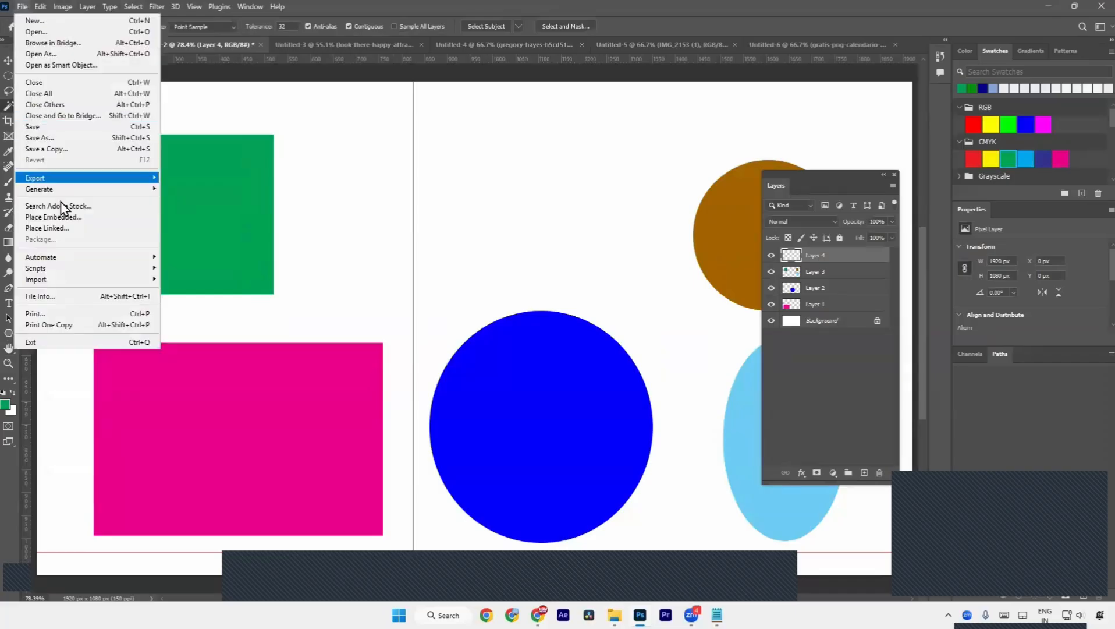
pyautogui.click(47, 150)
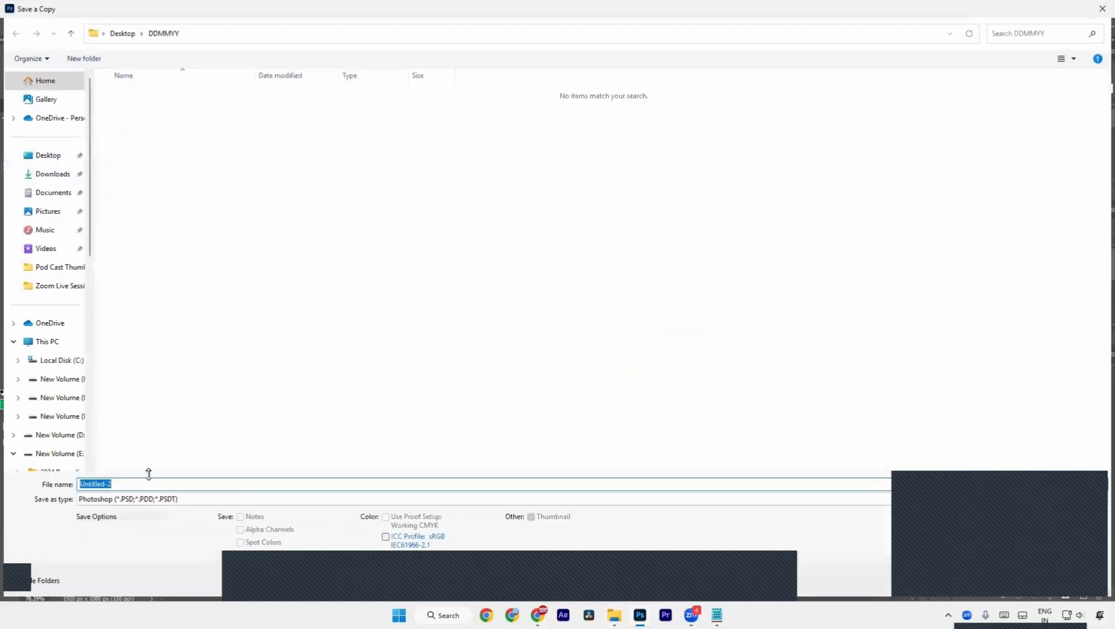
pyautogui.click(145, 502)
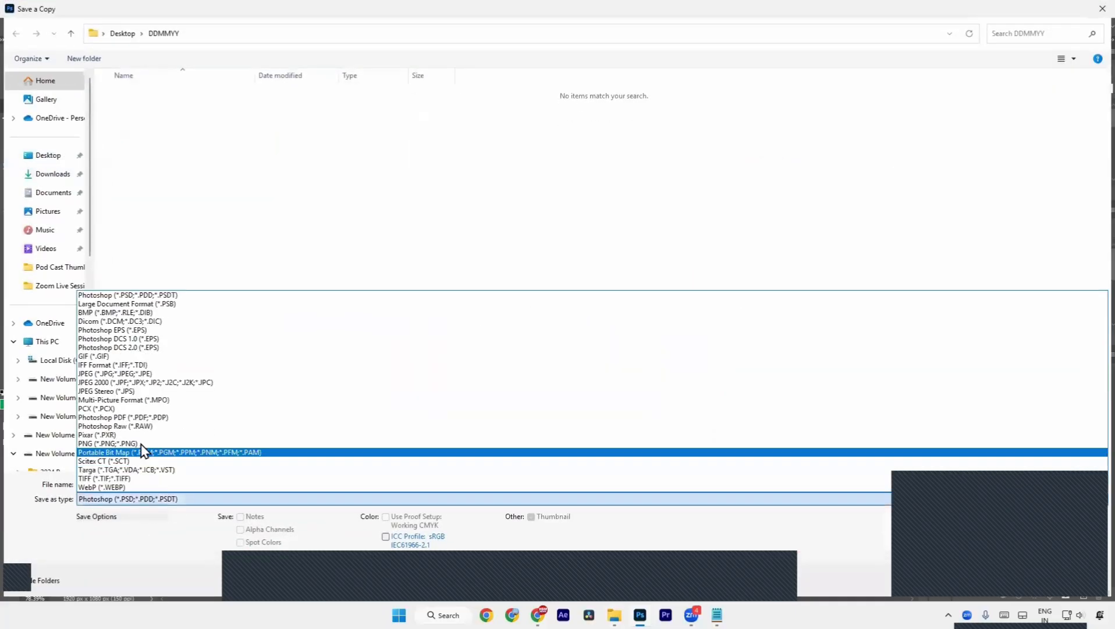
pyautogui.click(143, 373)
pyautogui.doubleClick(142, 485)
pyautogui.write('01')
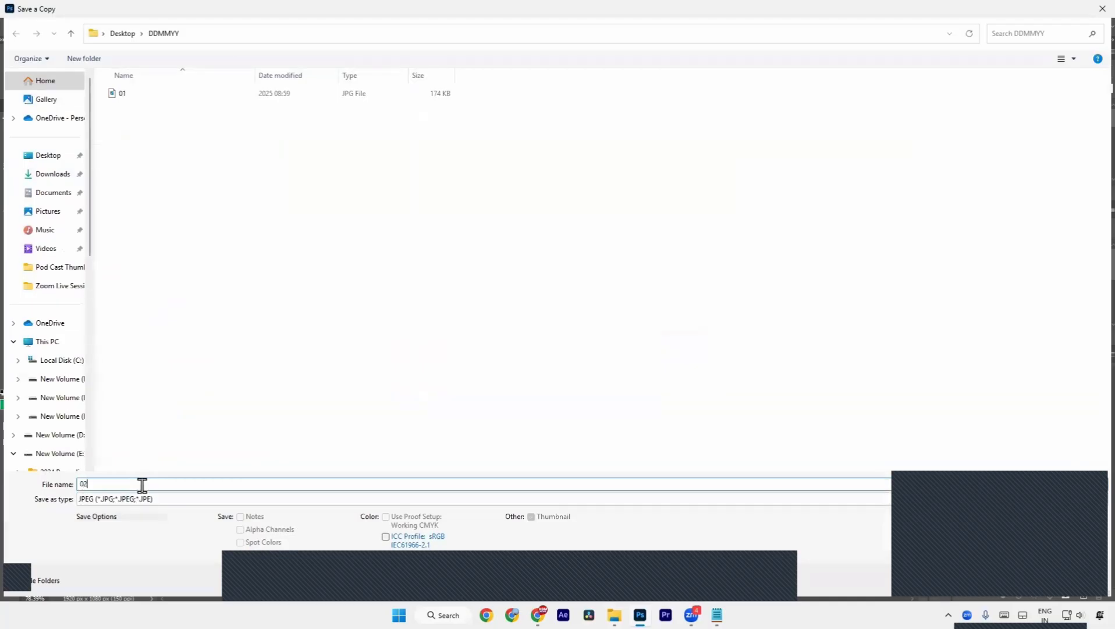
pyautogui.press('Return')
pyautogui.press('Return')
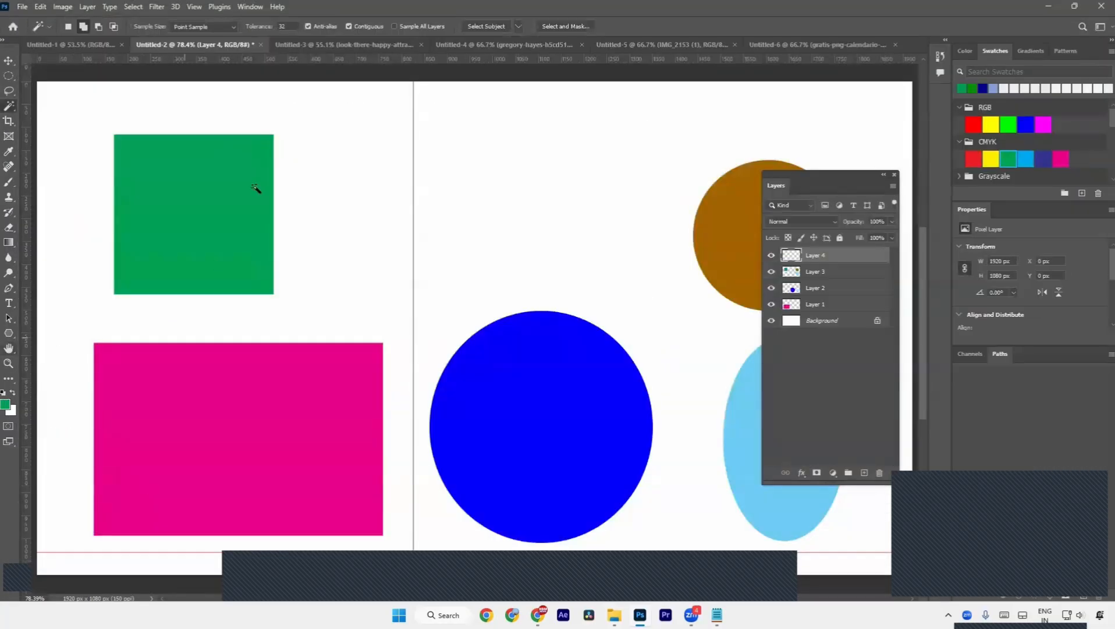
# - Save a copy of the Untitled-3 document in Photoshop format as 03 in the DDMMYY folder
pyautogui.click(332, 53)
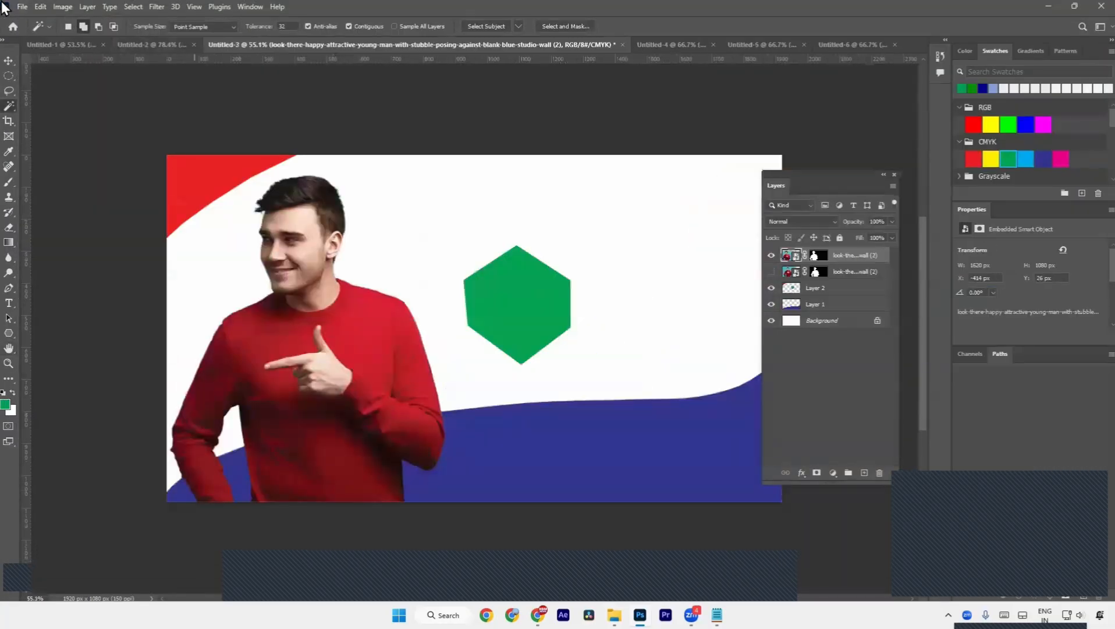
pyautogui.click(22, 6)
pyautogui.click(56, 150)
pyautogui.write('03')
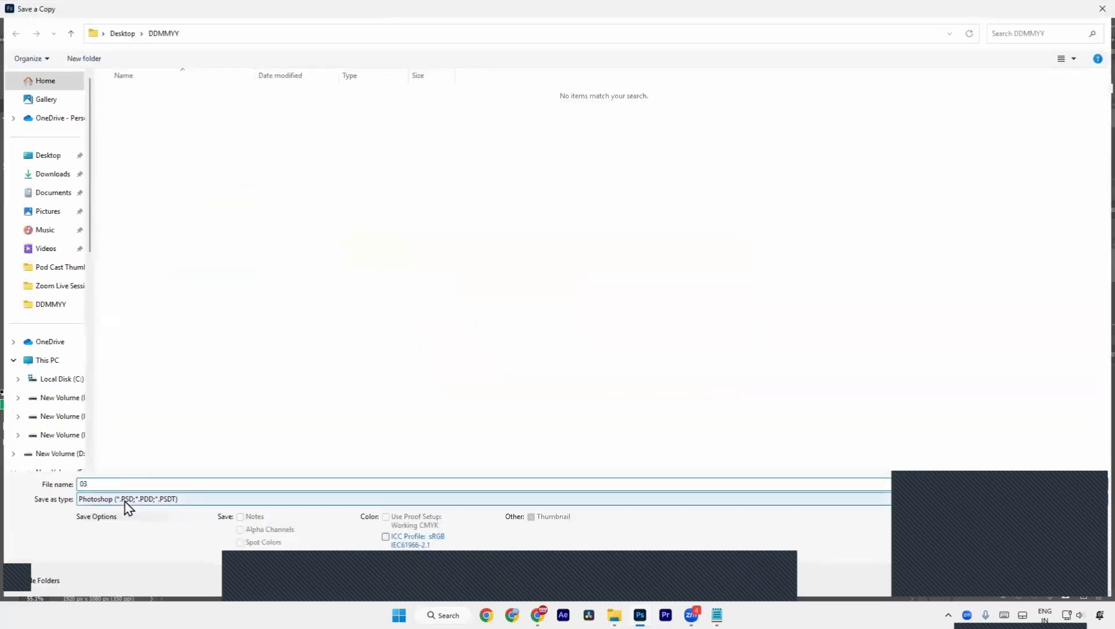
pyautogui.press('Return')
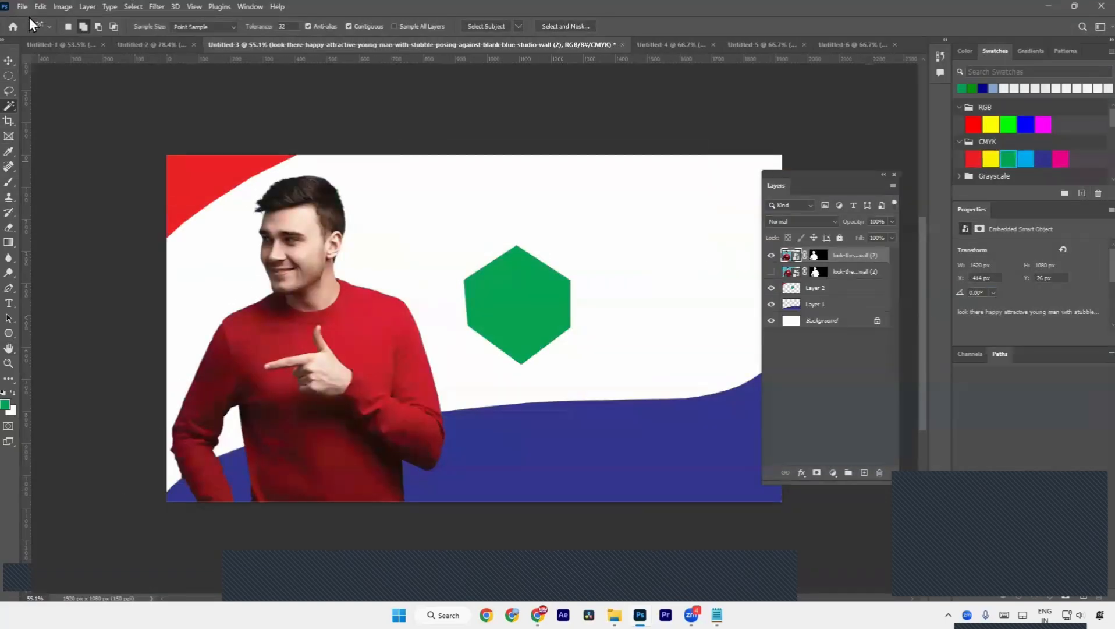
# - Switch to the Untitled-4 document and call up Save a Copy, cancelling it without saving
pyautogui.click(659, 46)
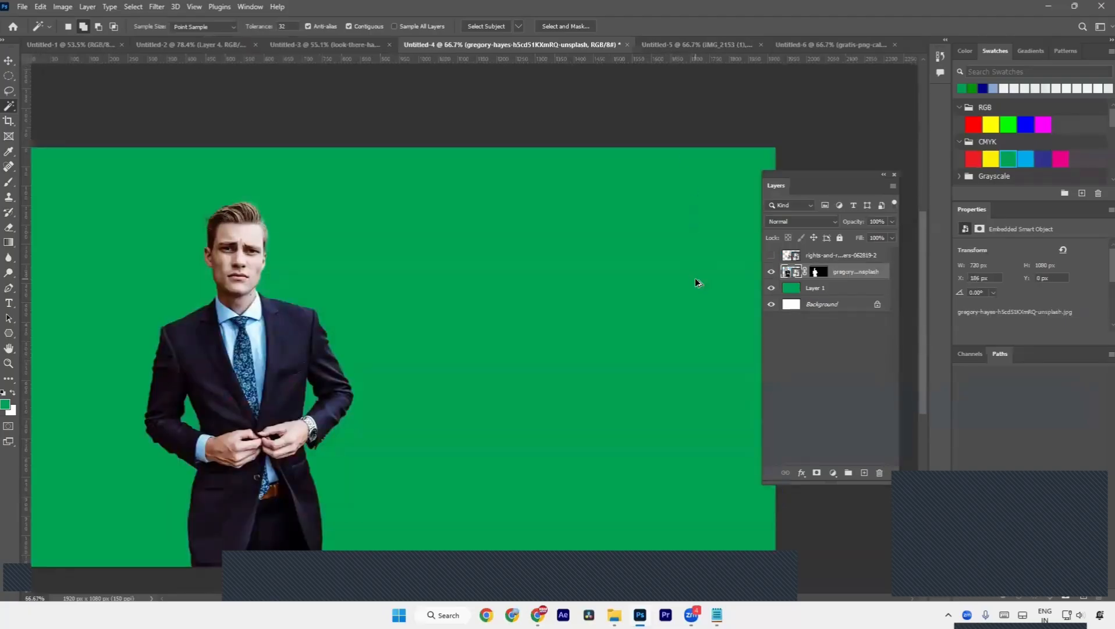
pyautogui.hotkey('ctrl', 'alt', 's')
pyautogui.press('Escape')
# - Switch to the Notepad shortcut notes and add the line "Alt + ctrl + S" below the L entry
pyautogui.hotkey('alt', 'Tab')
pyautogui.write('Al')
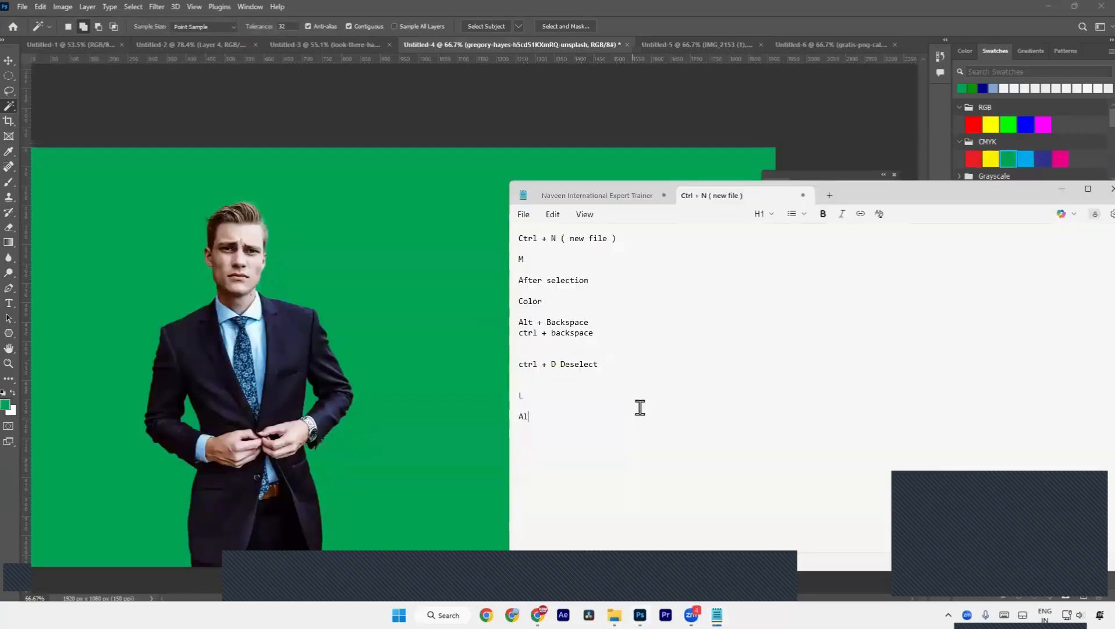
pyautogui.write('t + ctrl + S')
pyautogui.press('Return')
# - Describe the shortcut in the notes as "save a Image" with a format line naming JPEG, and return to Photoshop
pyautogui.write('sa')
pyautogui.write('ve a ')
pyautogui.write('Image ')
pyautogui.write('forma')
pyautogui.write('t')
pyautogui.write(' Jee')
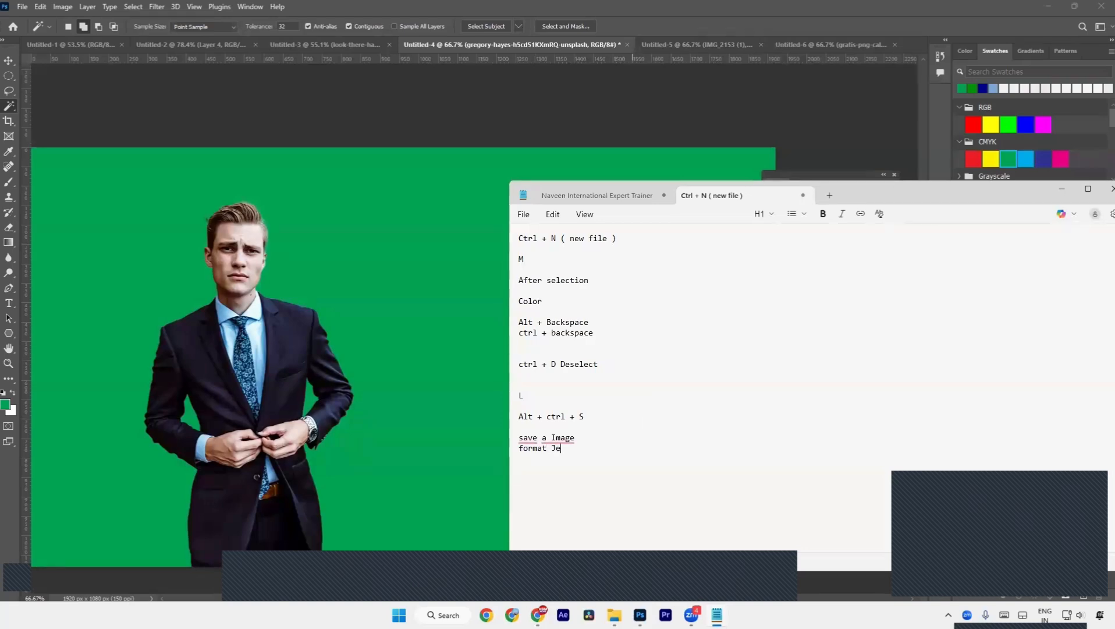
pyautogui.press('BackSpace')
pyautogui.write('eg')
pyautogui.press('BackSpace')
pyautogui.press('BackSpace')
pyautogui.write('peg')
pyautogui.hotkey('alt', 'Tab')
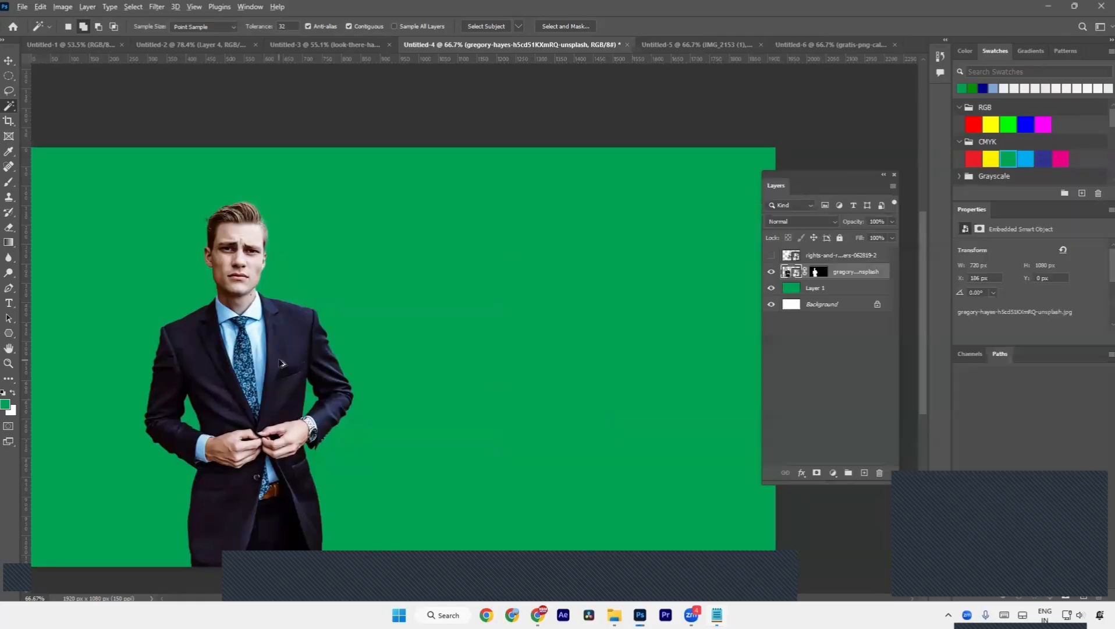
# - Save a copy of Untitled-4 as a JPEG named 03 in the DDMMYY folder, accepting maximum quality 12
pyautogui.hotkey('ctrl', 'alt', 's')
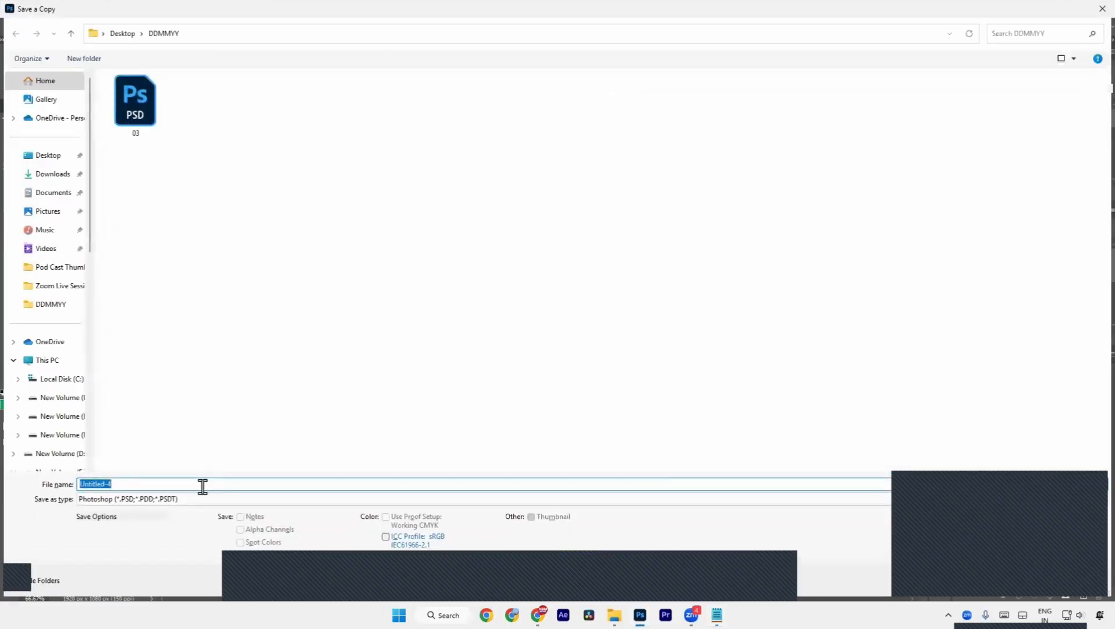
pyautogui.click(91, 504)
pyautogui.click(122, 368)
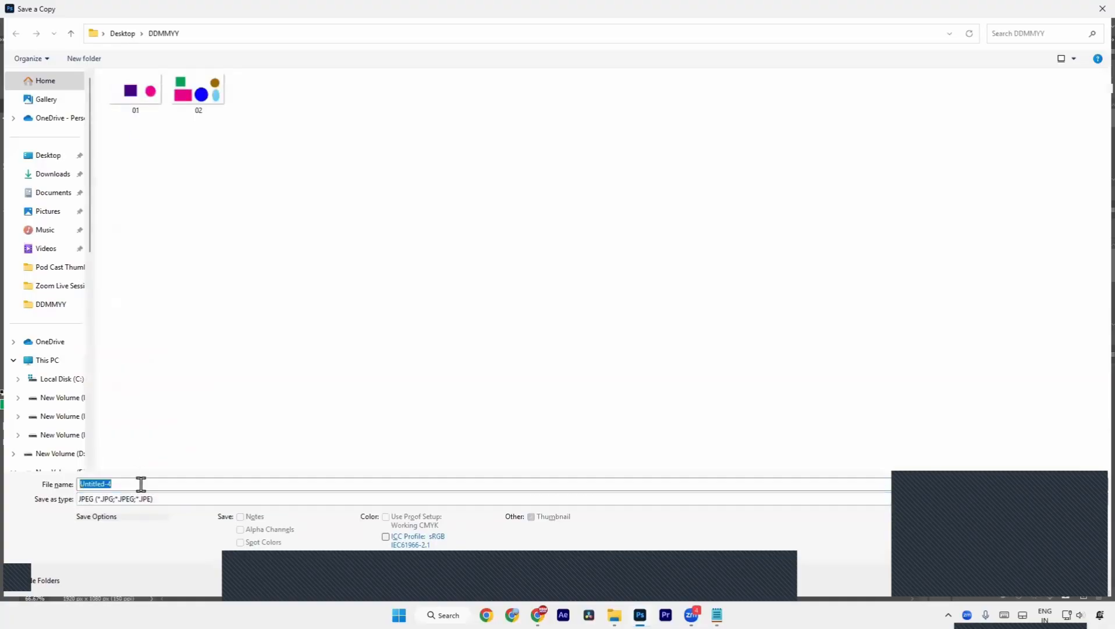
pyautogui.write('03')
pyautogui.press('Return')
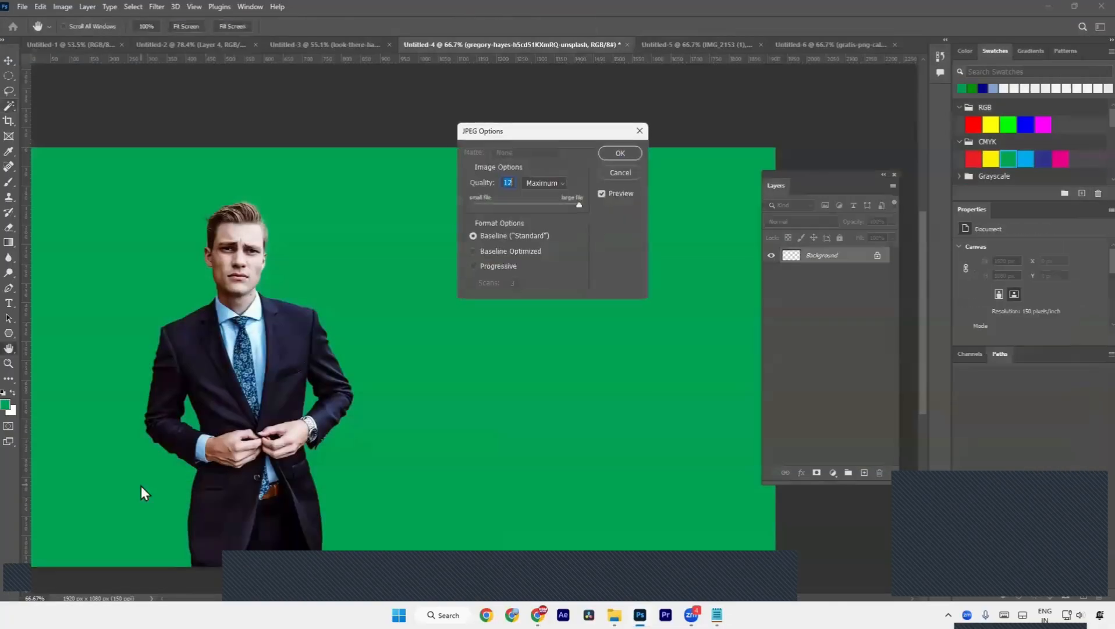
pyautogui.press('Return')
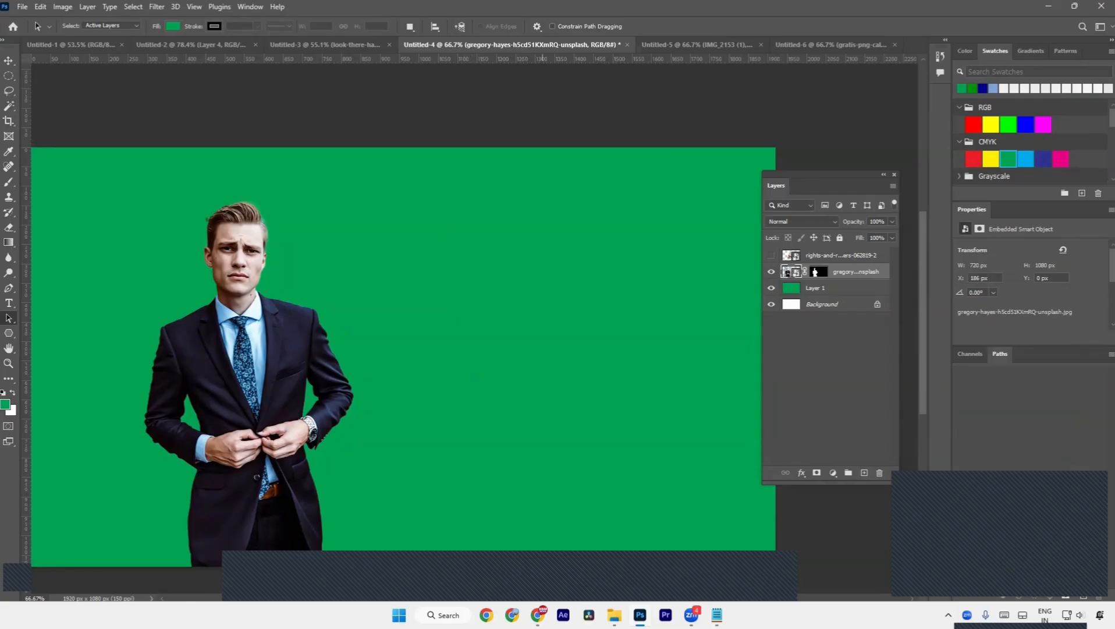
# - Look over the Crop tool's variants and activate the Frame tool
pyautogui.click(9, 120)
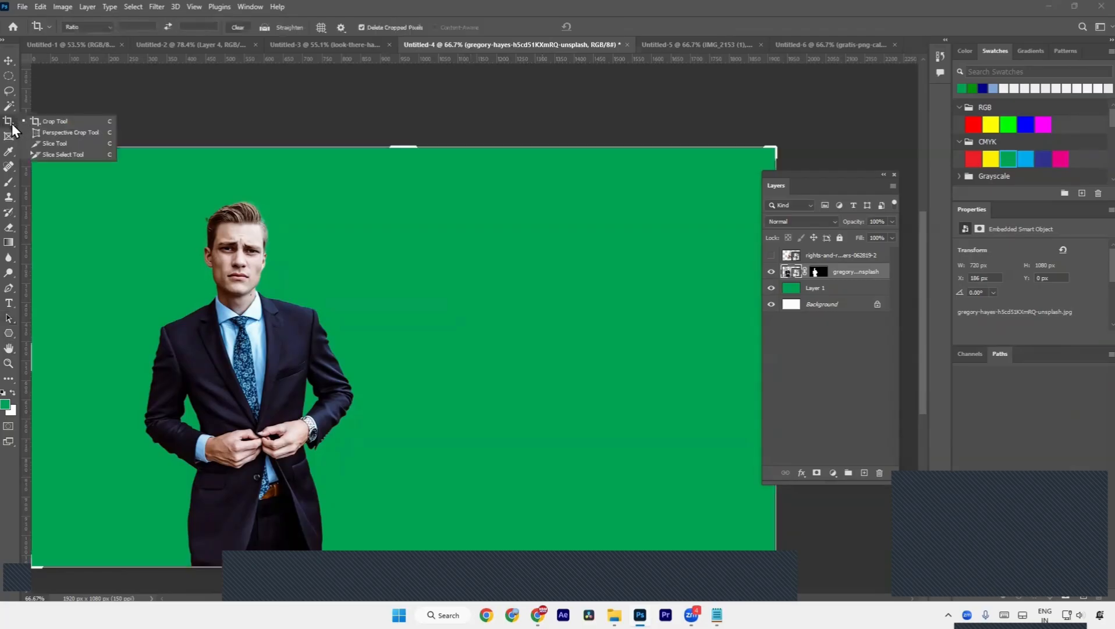
pyautogui.click(8, 136)
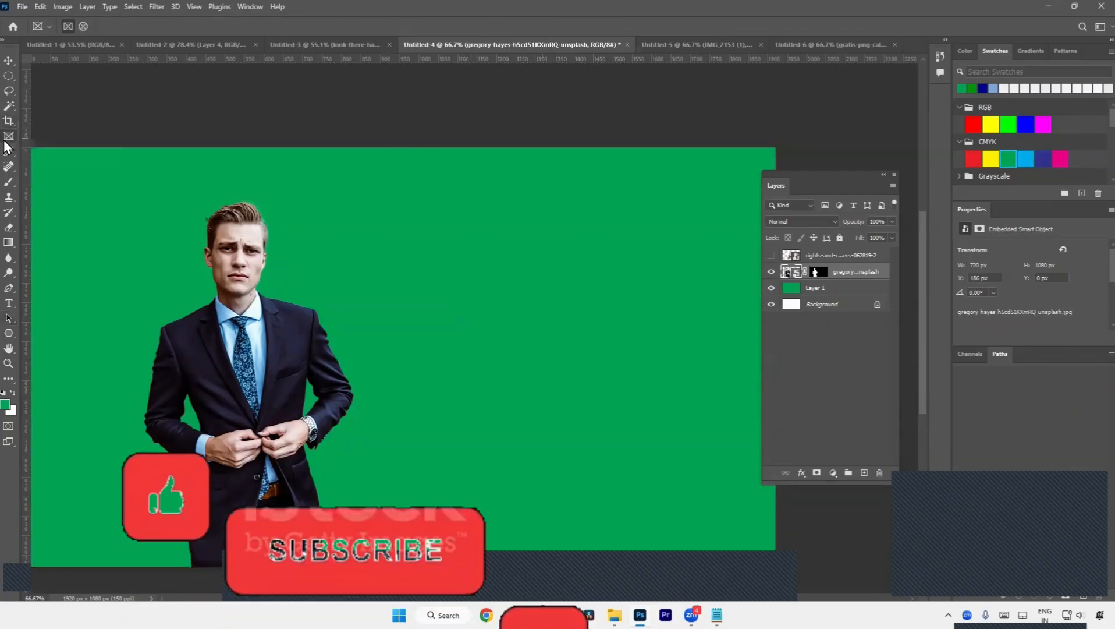